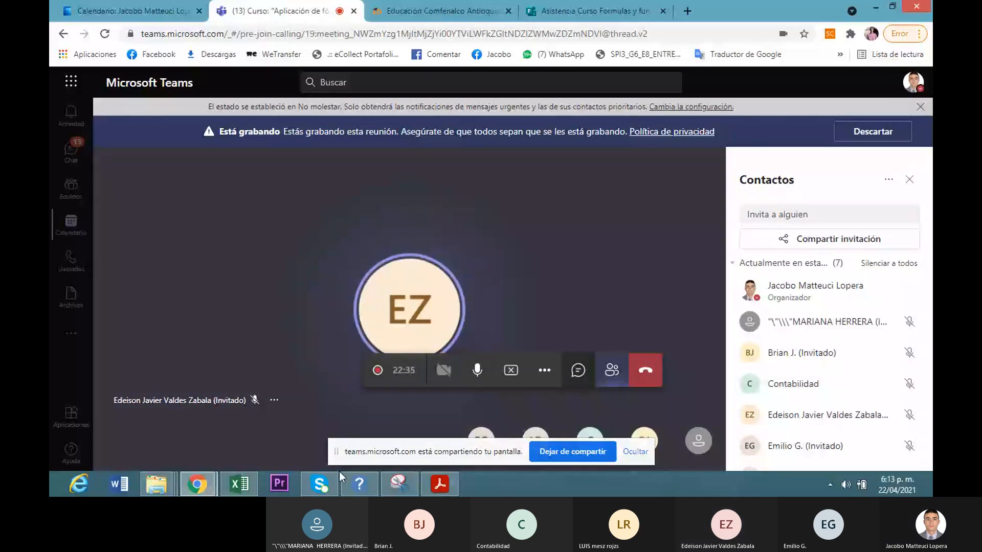
- Switch to the Clase 03 excel workbook in Excel and open the Operadores sheet
left_click(440, 484)
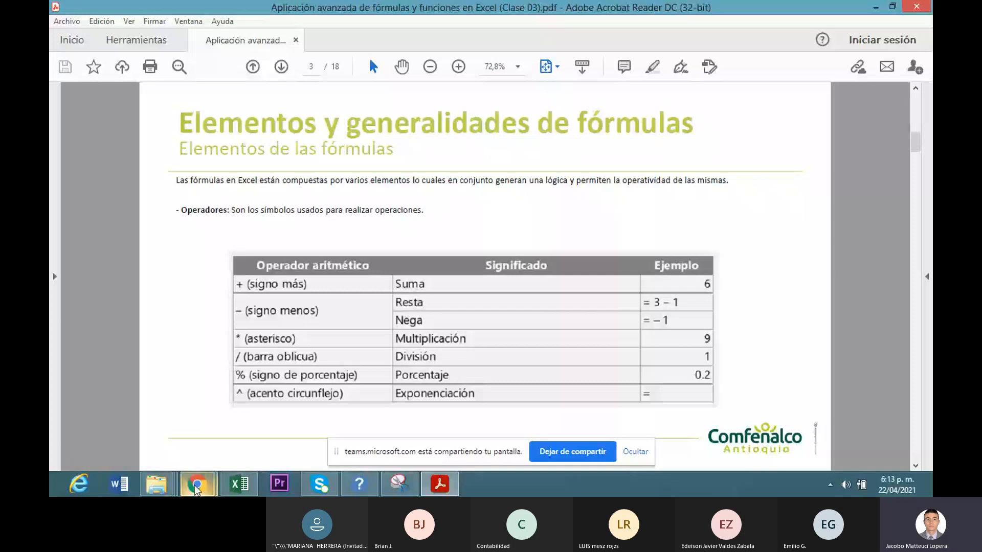
left_click(239, 484)
left_click(903, 10)
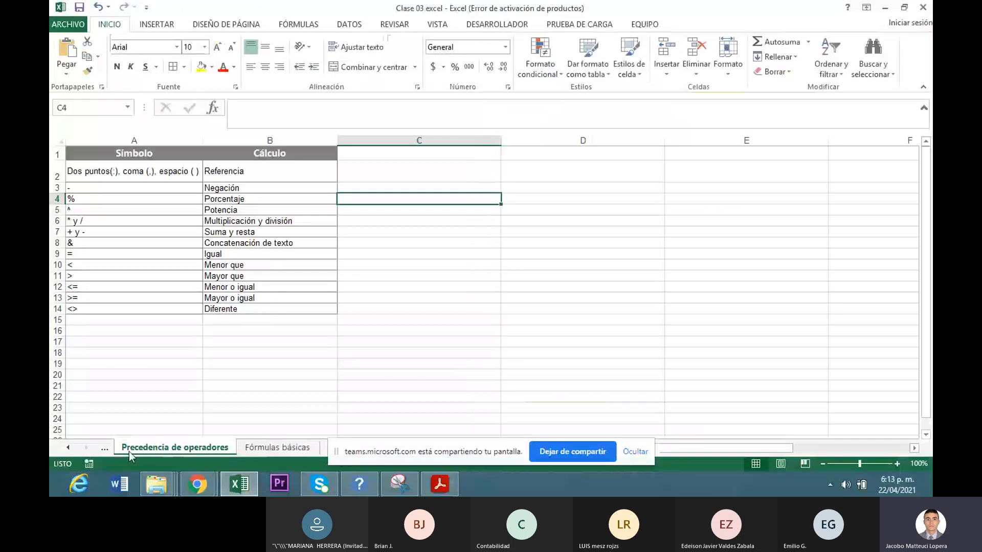
left_click(105, 449)
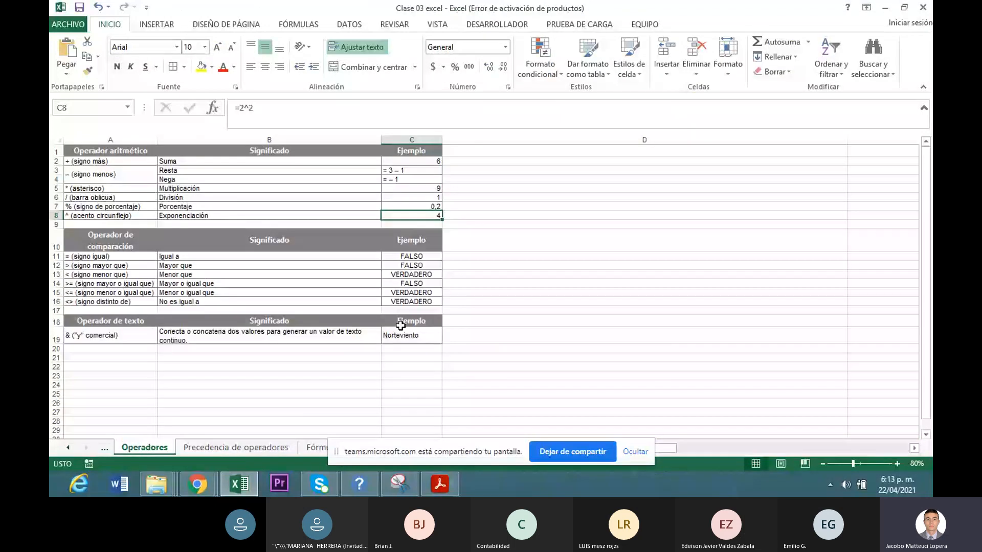
- Examine the example formulas of the arithmetic operators in cells C2 to C8, from addition to exponentiation
left_click(418, 160)
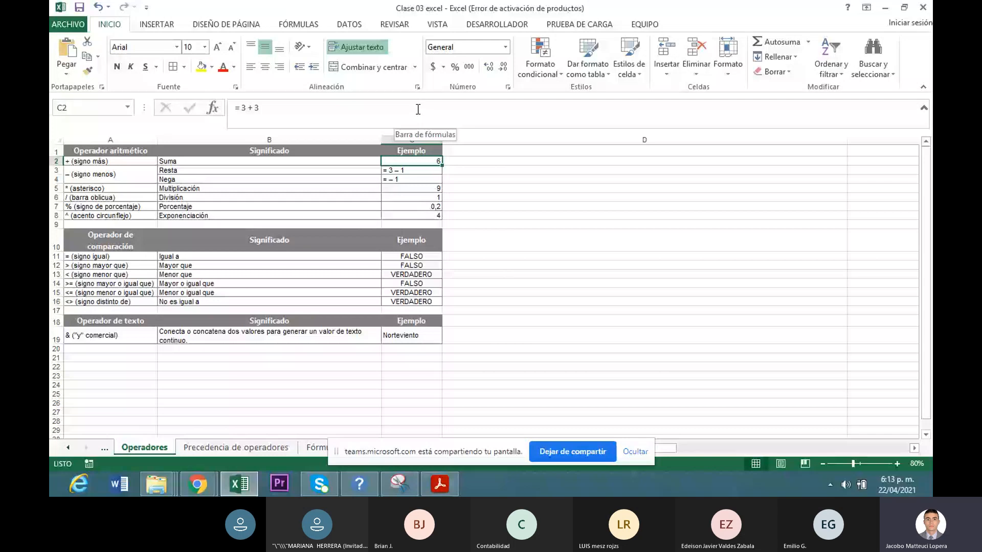
left_click(406, 170)
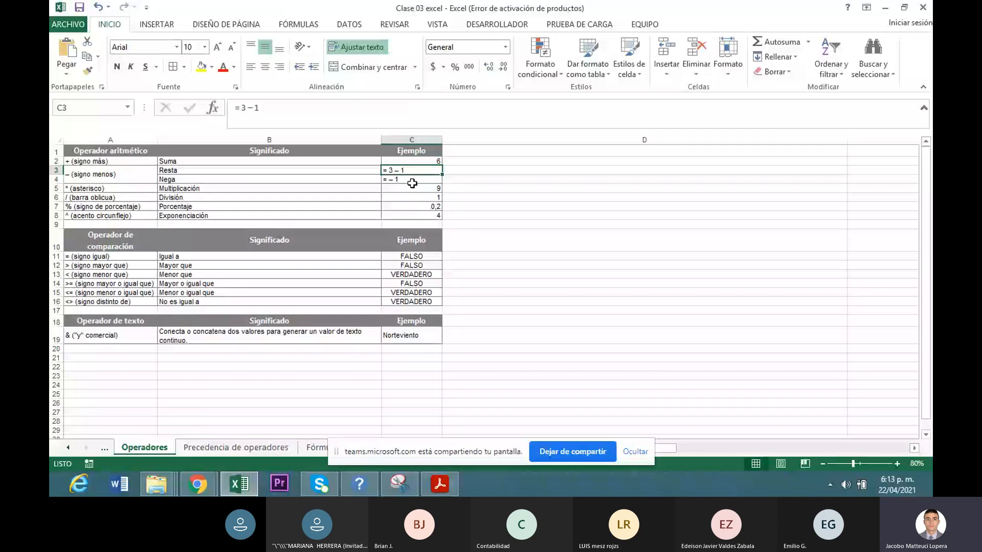
left_click(412, 183)
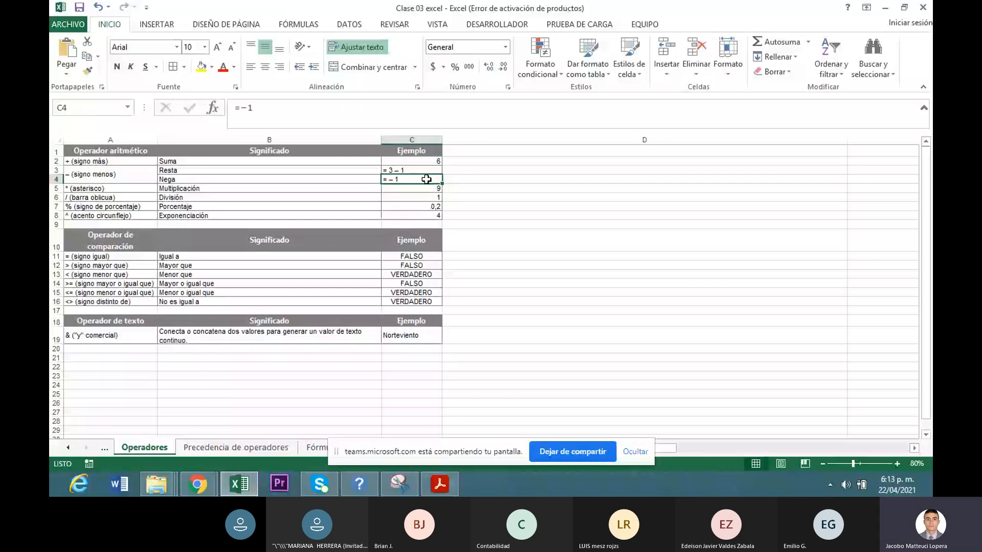
left_click(426, 192)
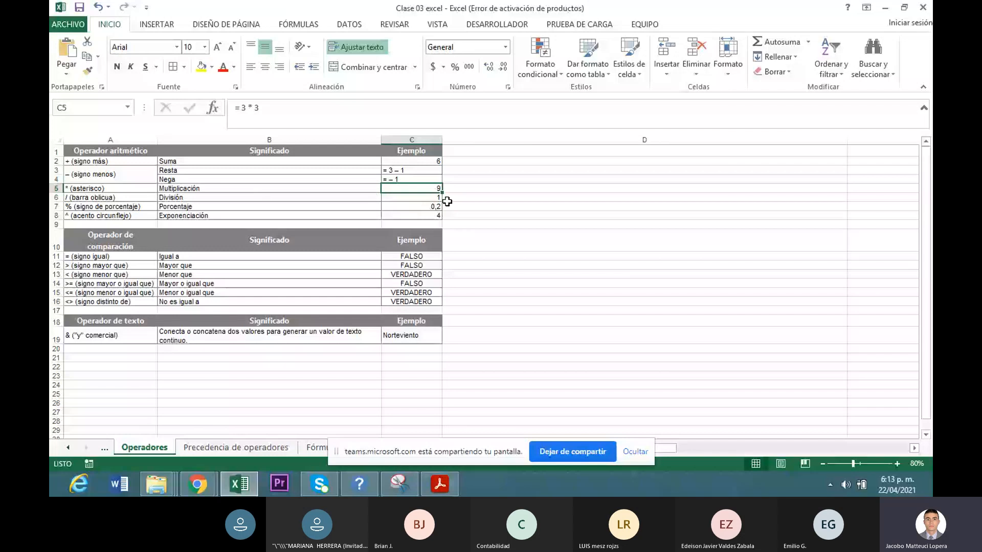
left_click(421, 198)
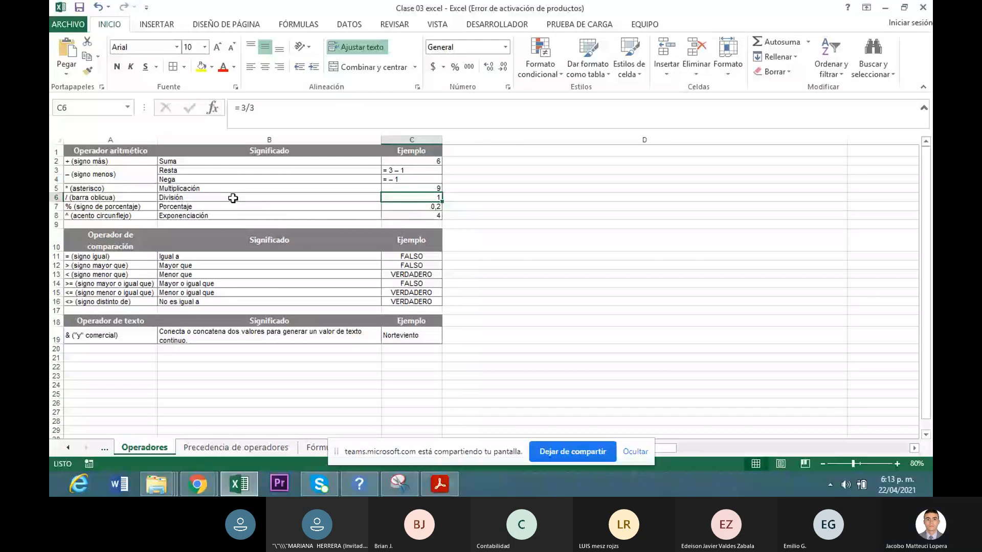
left_click(430, 208)
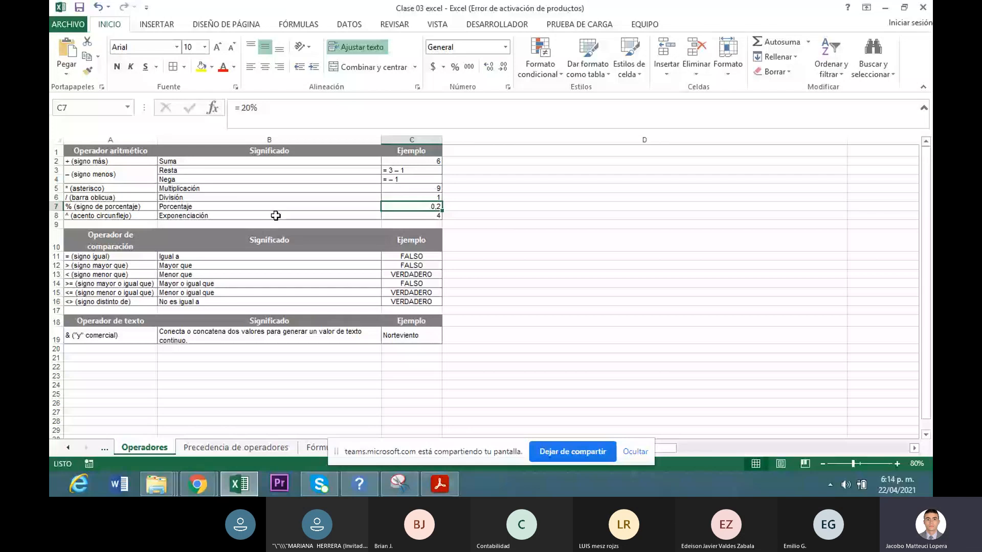
key("Down")
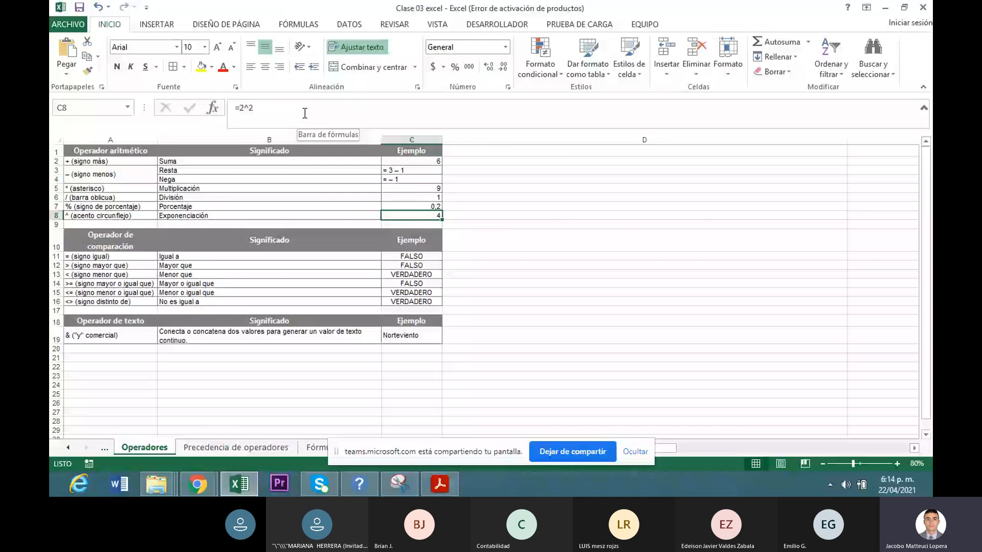
- Inspect the equal, greater-than and less-than example formulas in C11 to C13 and the cells they reference
left_click_drag(460, 334, 455, 322)
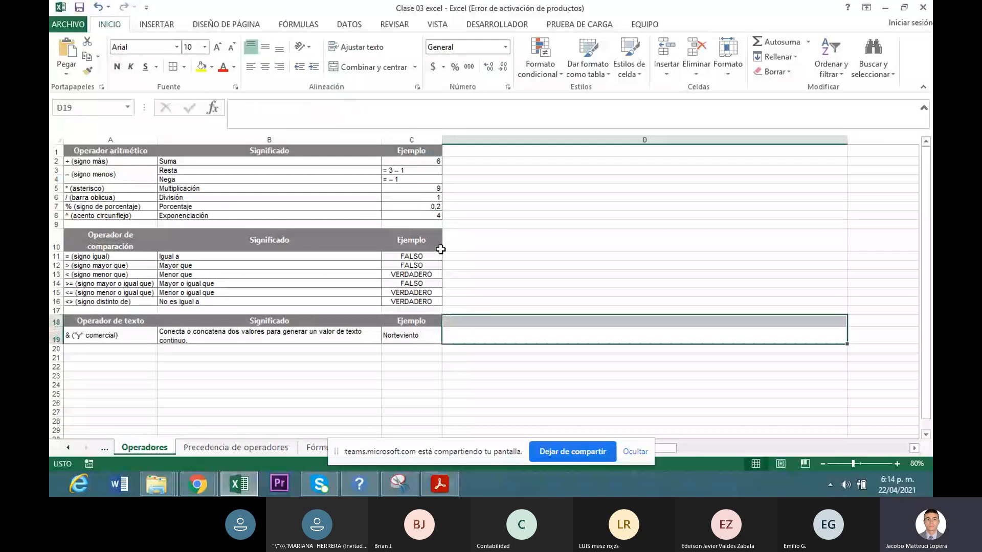
left_click(444, 249)
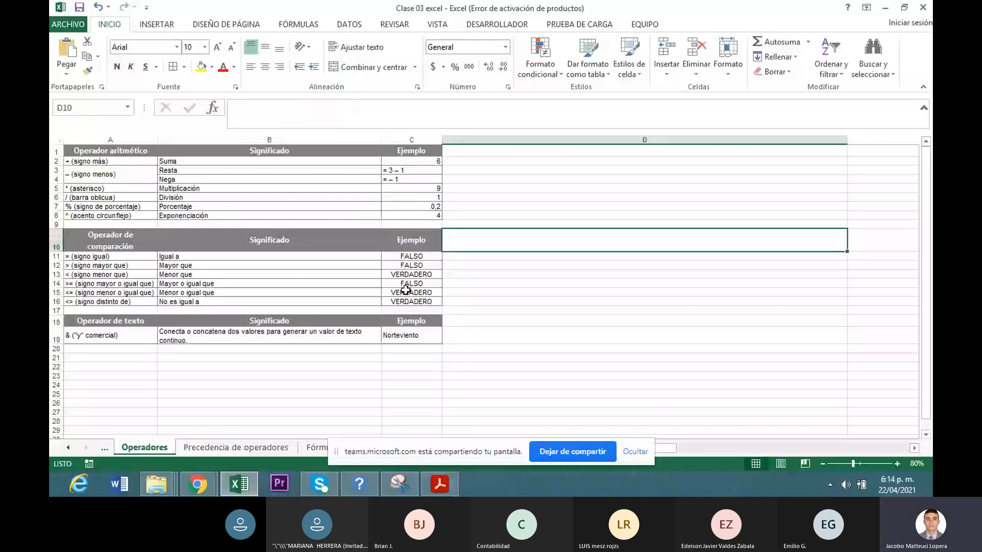
left_click(430, 256)
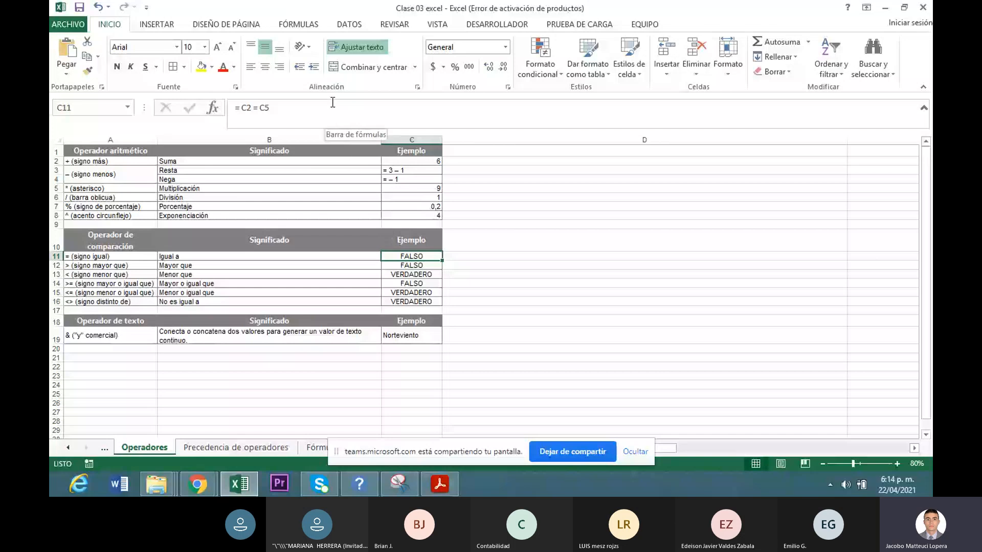
left_click(314, 105)
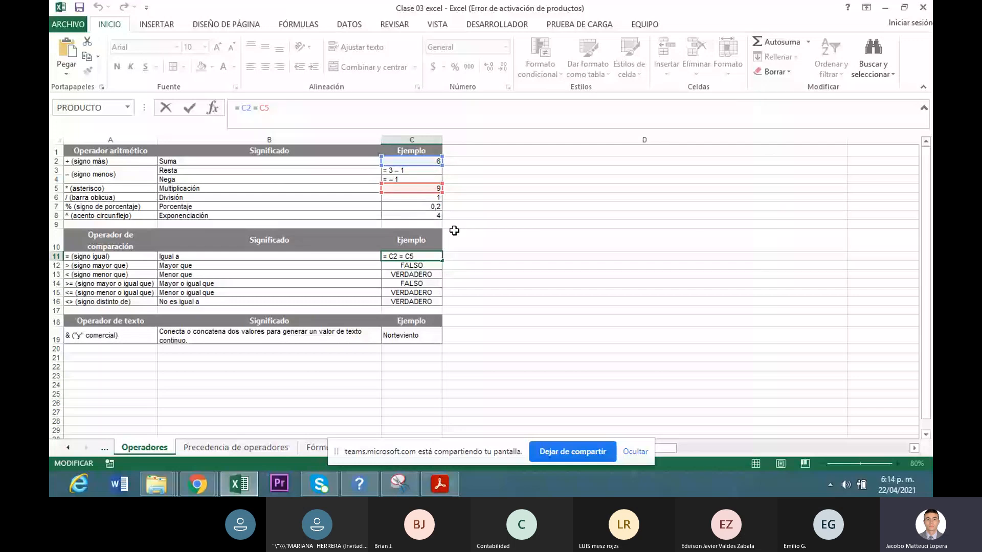
key("Return")
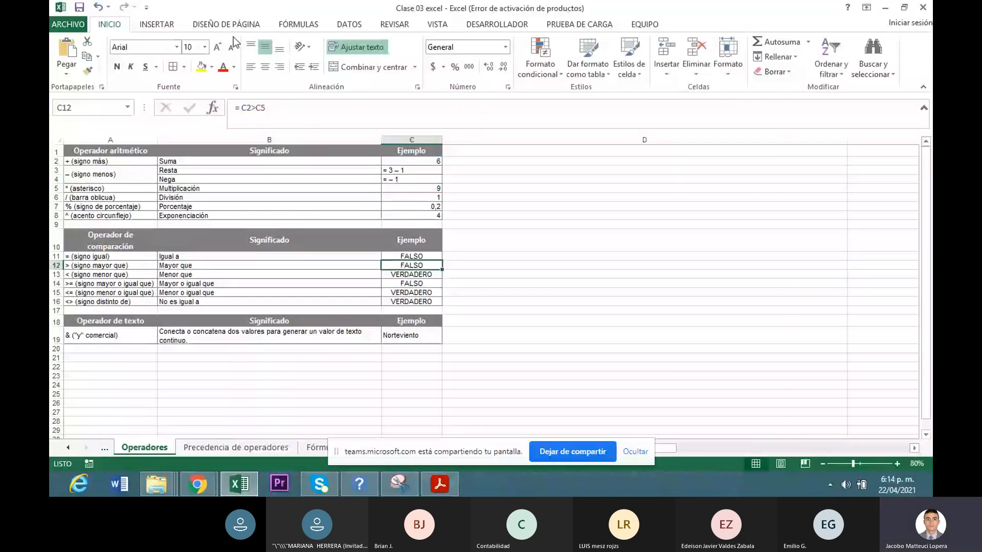
left_click(274, 105)
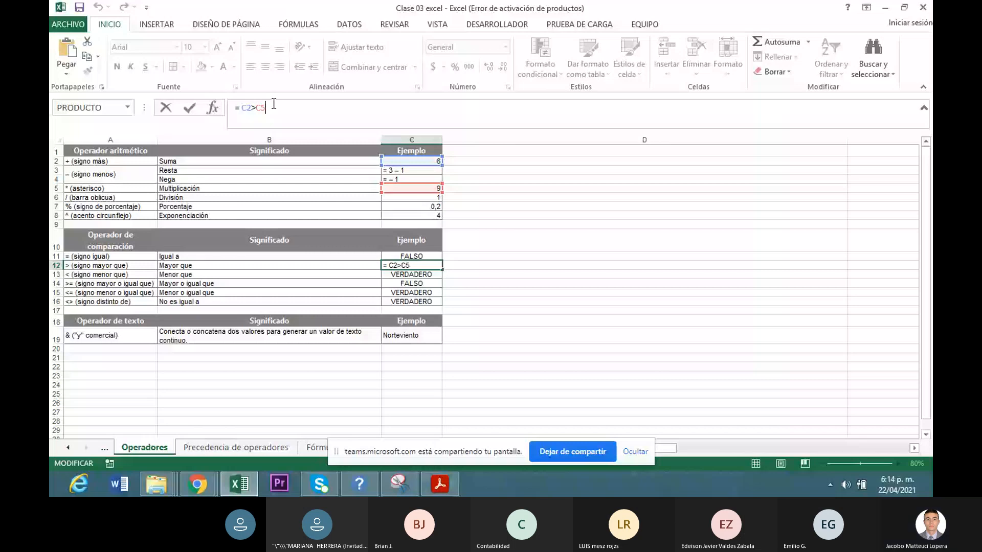
key("ctrl+Return")
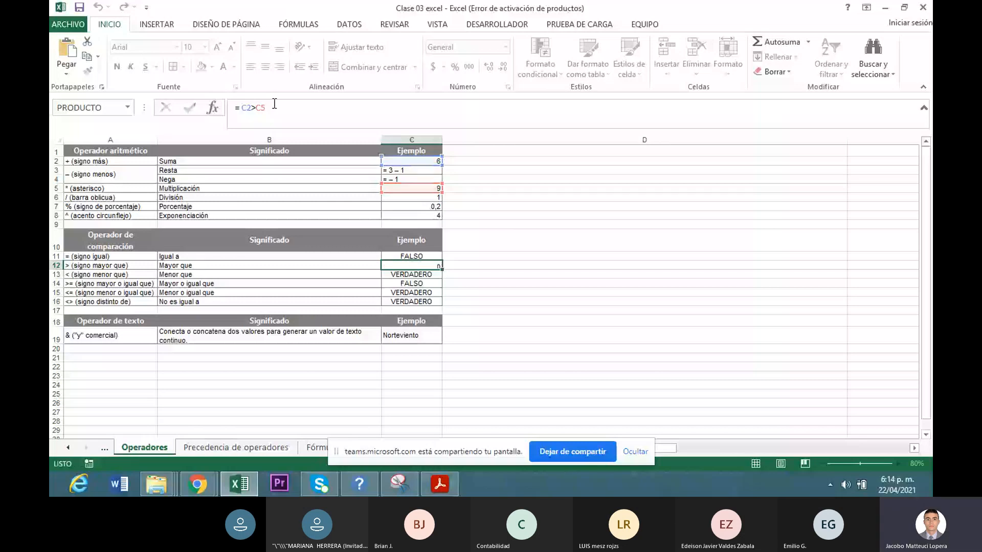
key("Return")
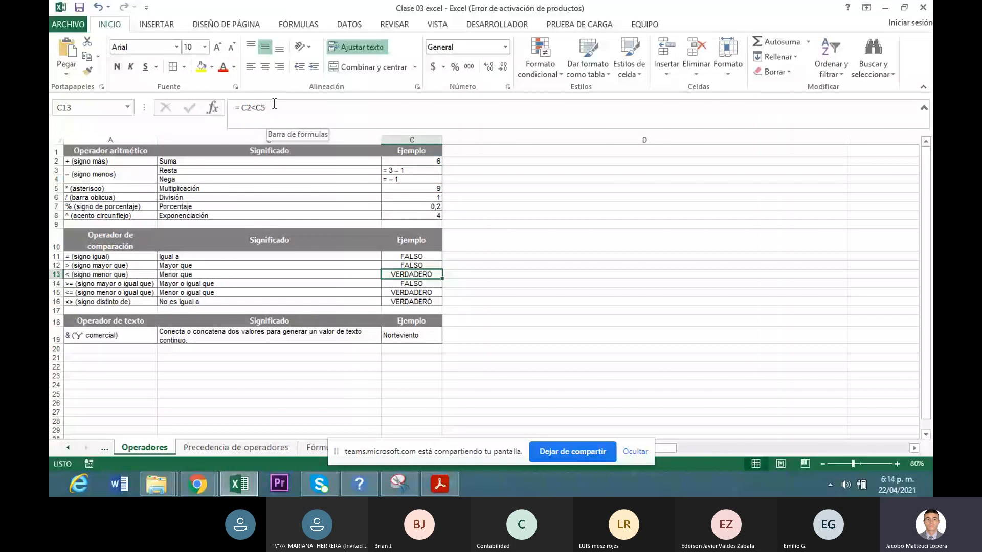
left_click(275, 104)
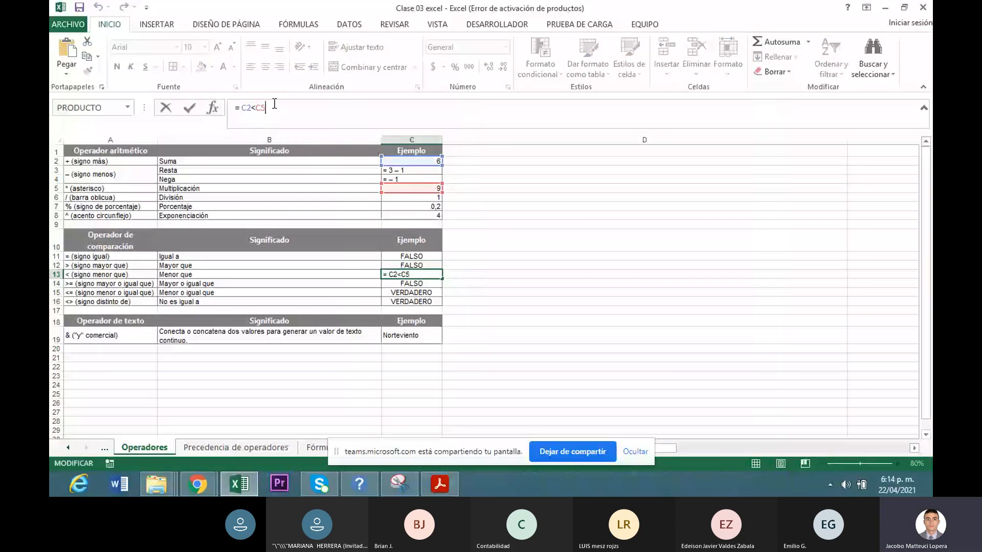
key("Return")
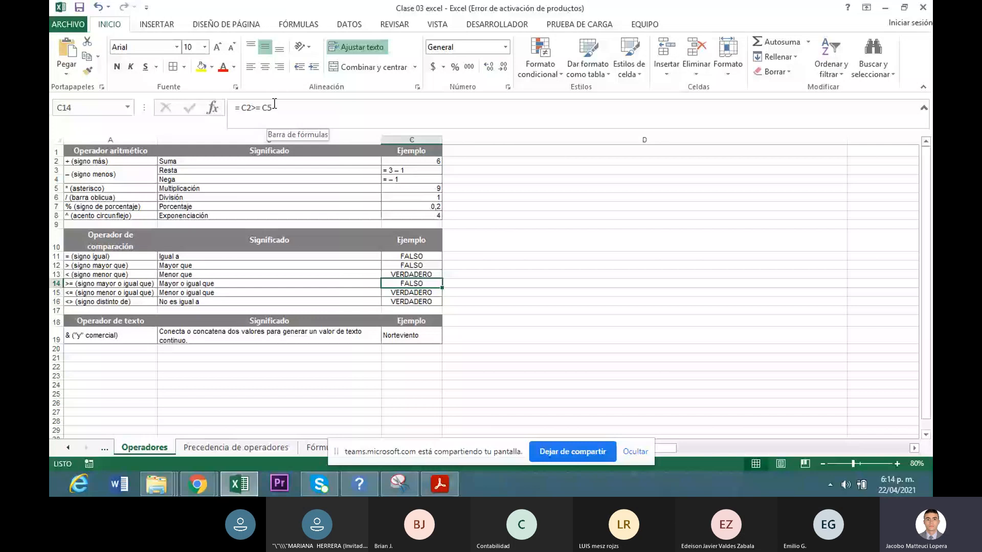
- Inspect the greater-or-equal, less-or-equal and not-equal example formulas in C14 to C16 with their referenced cells
left_click(313, 110)
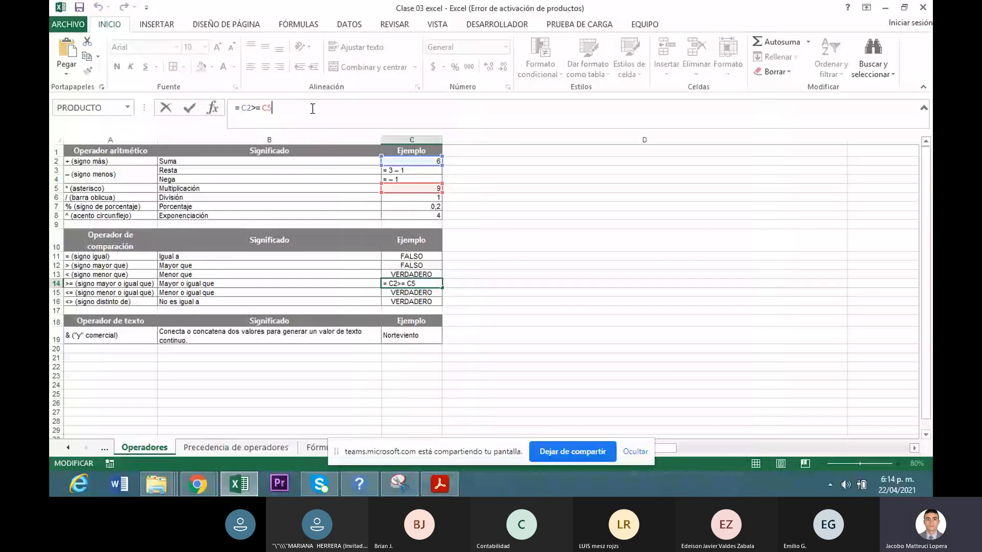
key("Return")
left_click(313, 109)
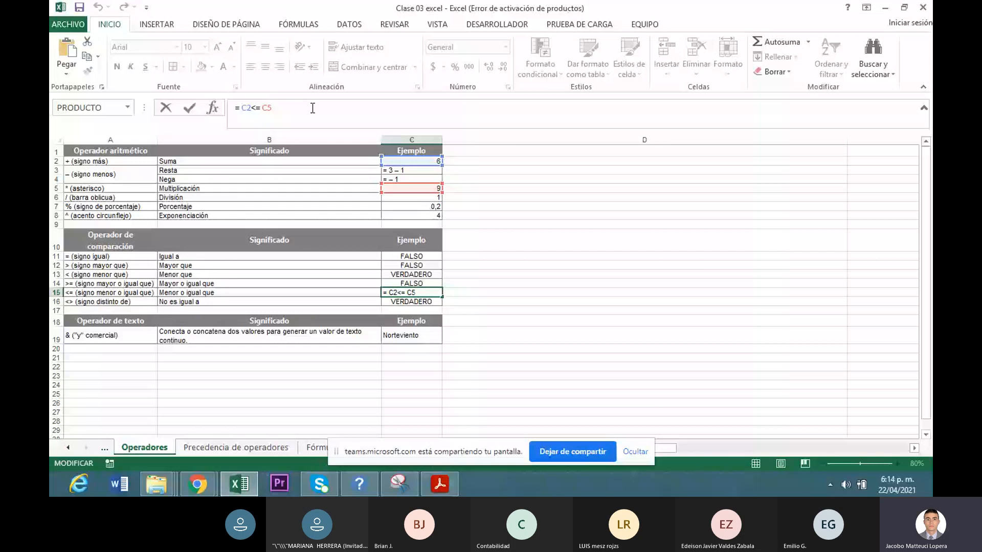
key("Return")
left_click(313, 109)
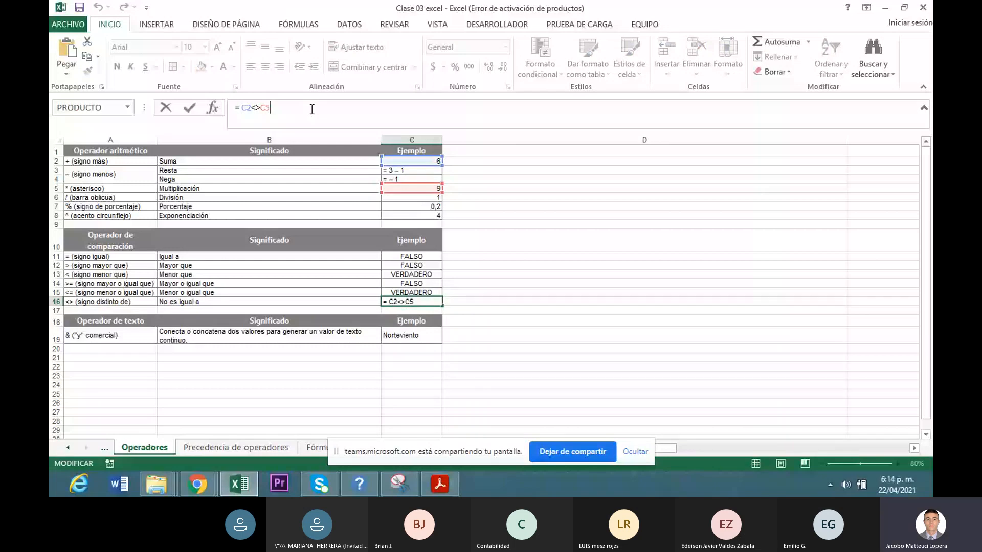
key("Return")
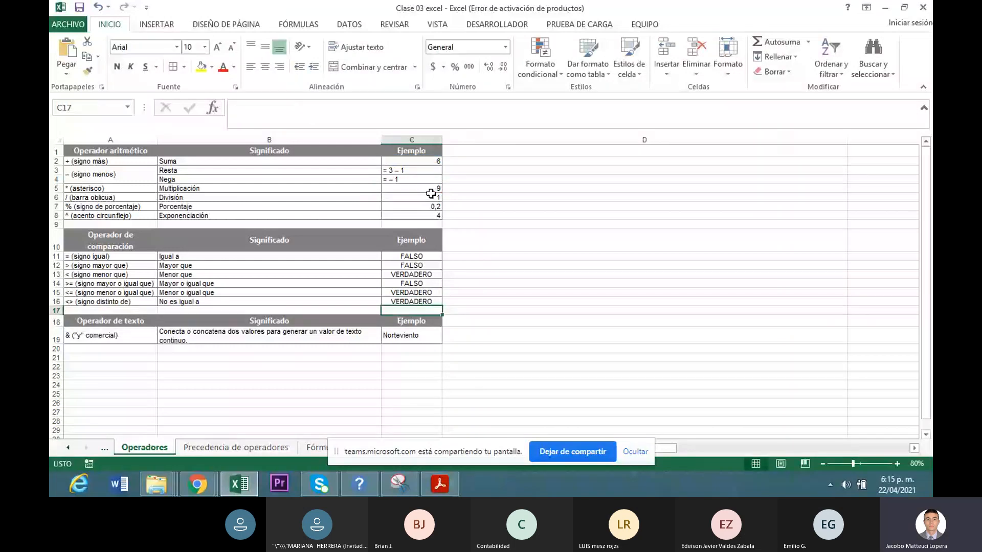
- Examine the text operator row, including the & symbol in A19 and the concatenation formula in C19
key("Down")
key("Down")
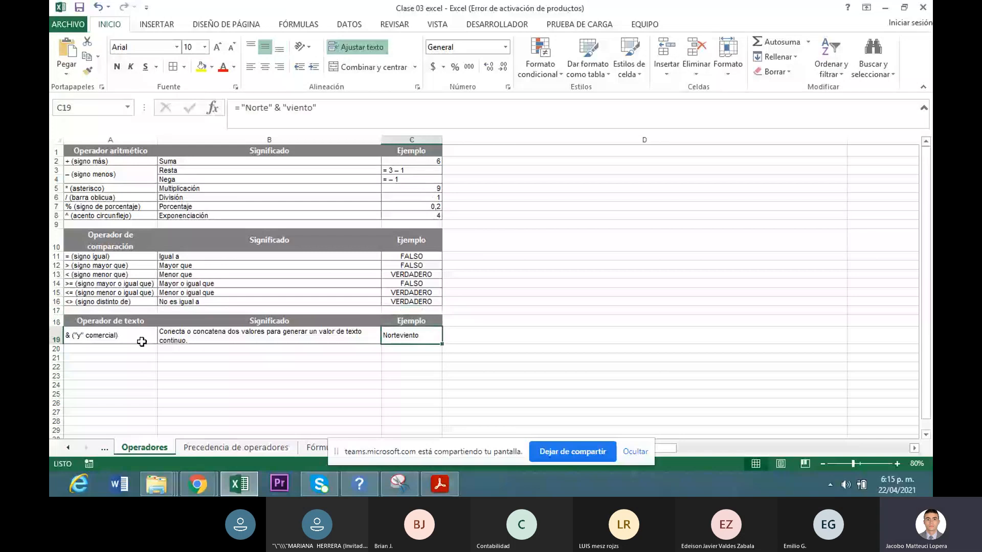
left_click(100, 337)
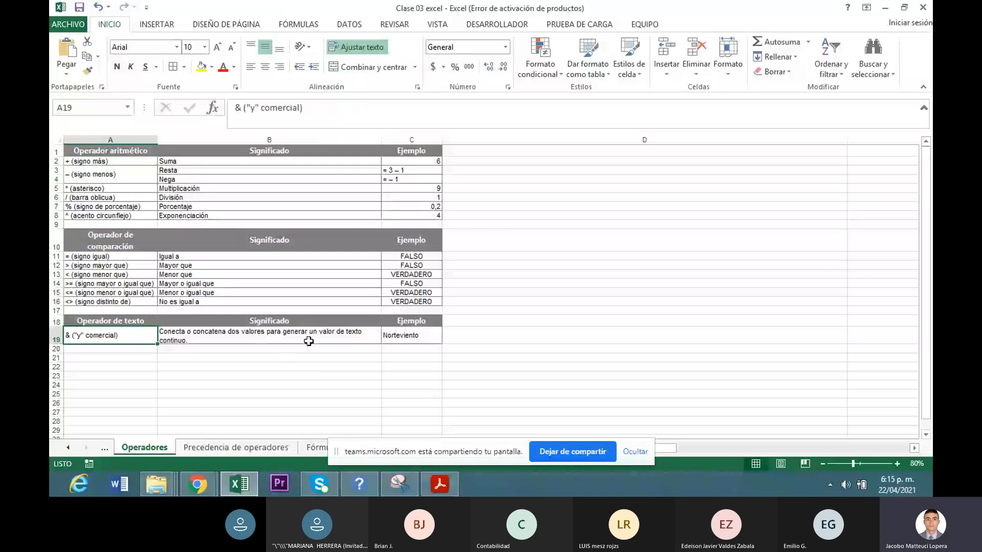
left_click(417, 334)
double_click(416, 335)
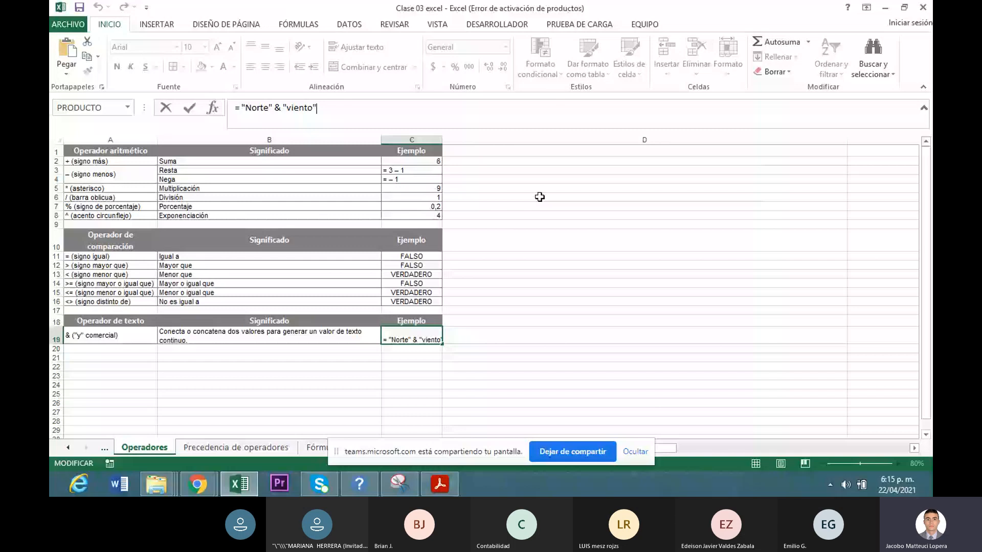
key("Return")
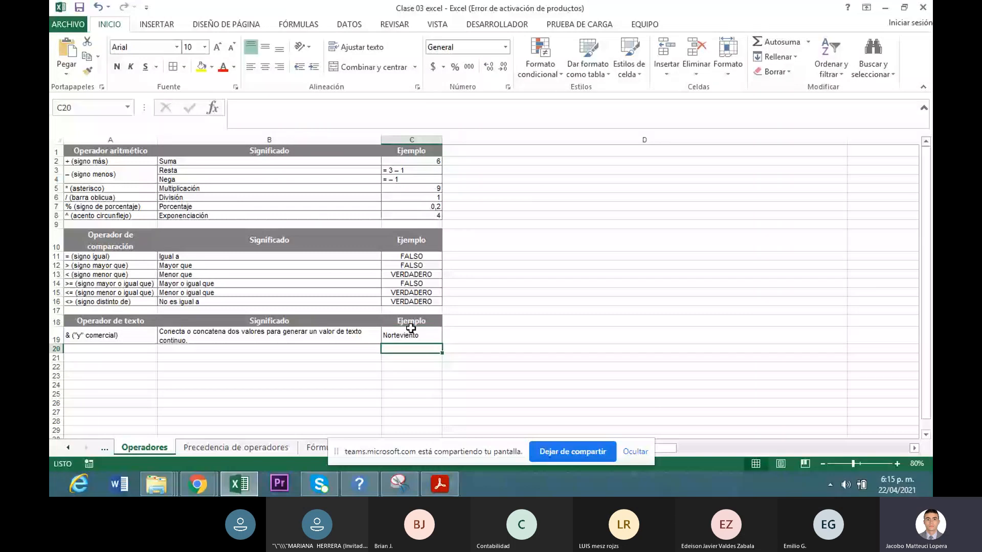
- Add a space after Norte inside the quotes of the C19 formula, making it = "Norte " & "viento"
left_click(411, 329)
left_click(267, 106)
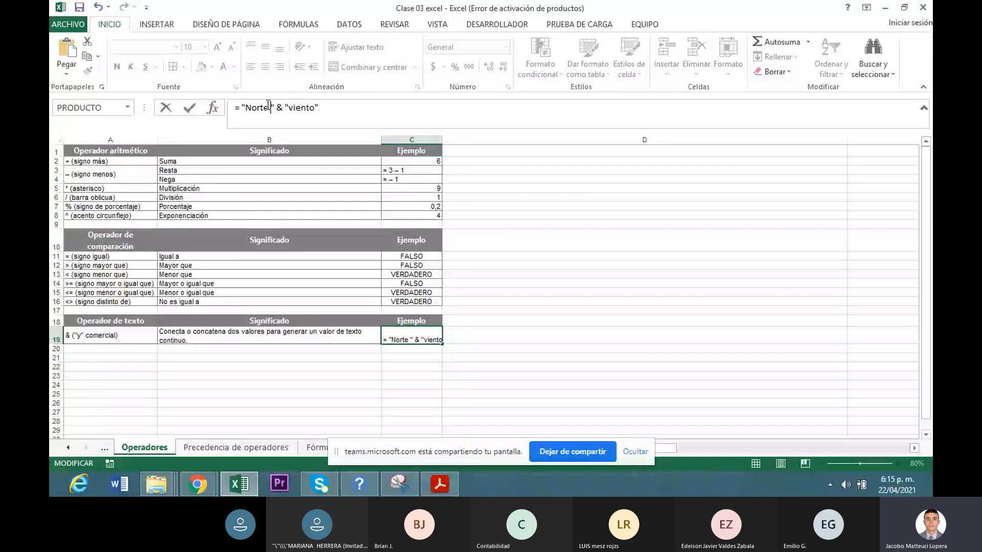
key("Return")
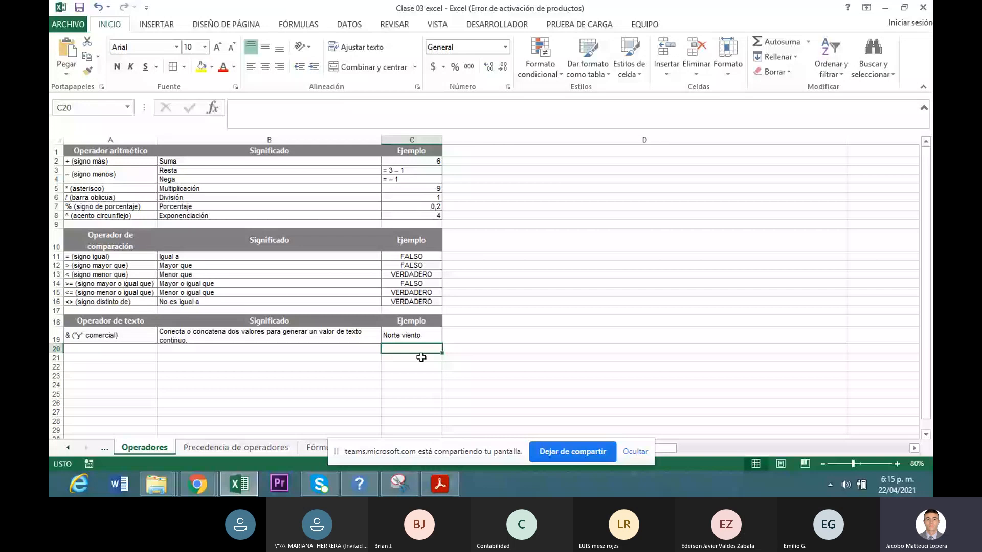
- Add a y to the first text of the C19 formula, making it = "Norte y" & "viento"
left_click(409, 336)
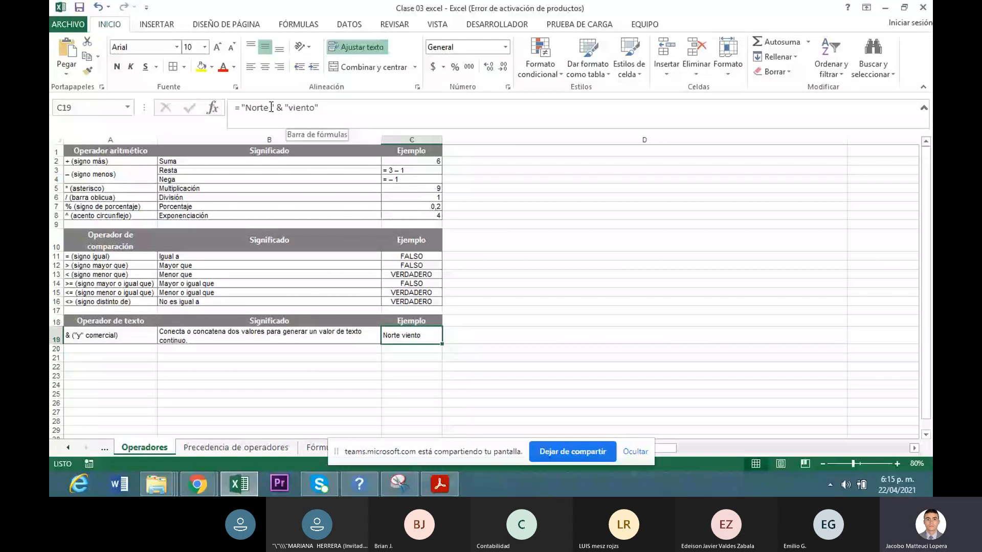
left_click(272, 107)
type("y")
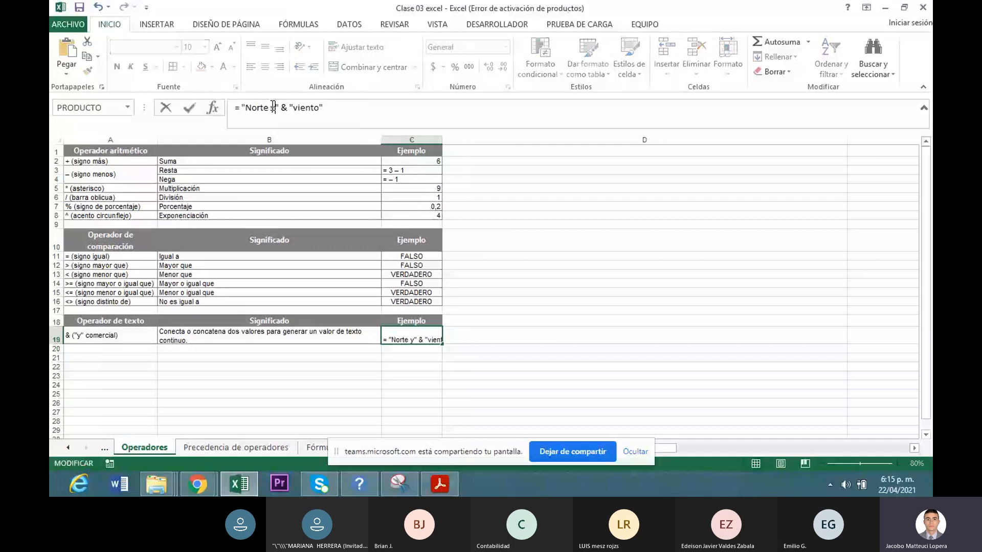
key("Return")
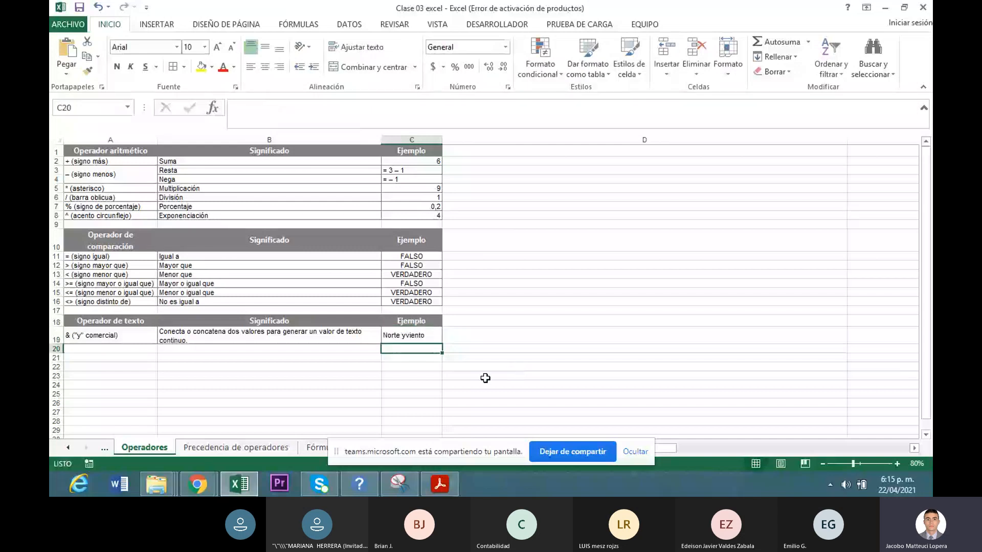
- Switch to the class PDF in Adobe Acrobat Reader and go to page 4 with the comparison and text operators
left_click(440, 483)
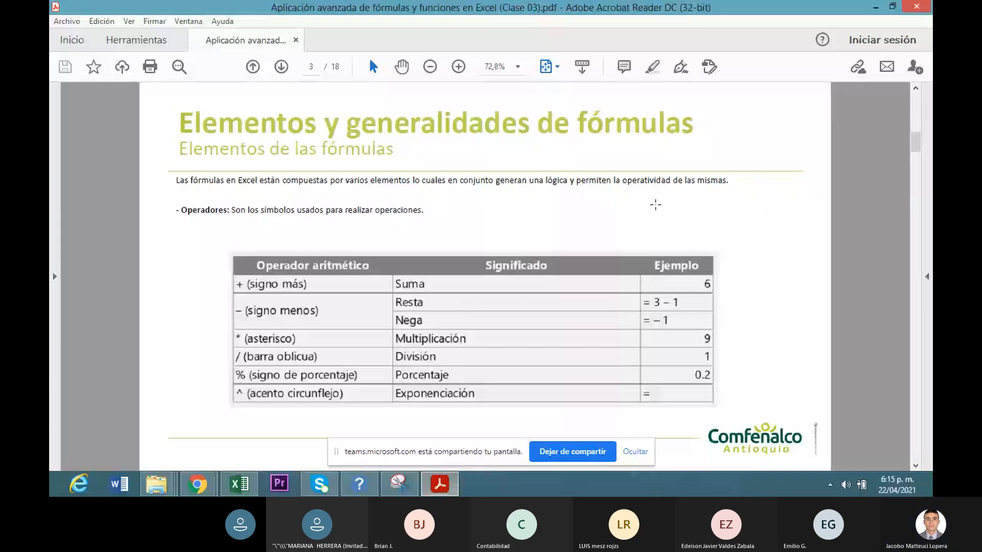
scroll(857, 151, "down", 2)
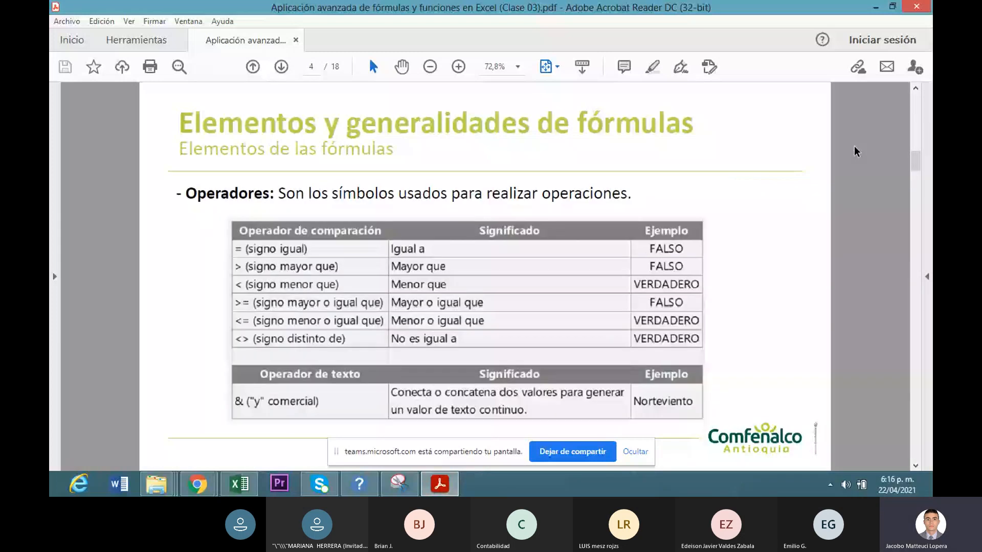
- Go to page 5 of the PDF on cell references, return to Excel and enter a reference to C8 in cell C22 of Operadores
scroll(454, 212, "down", 2)
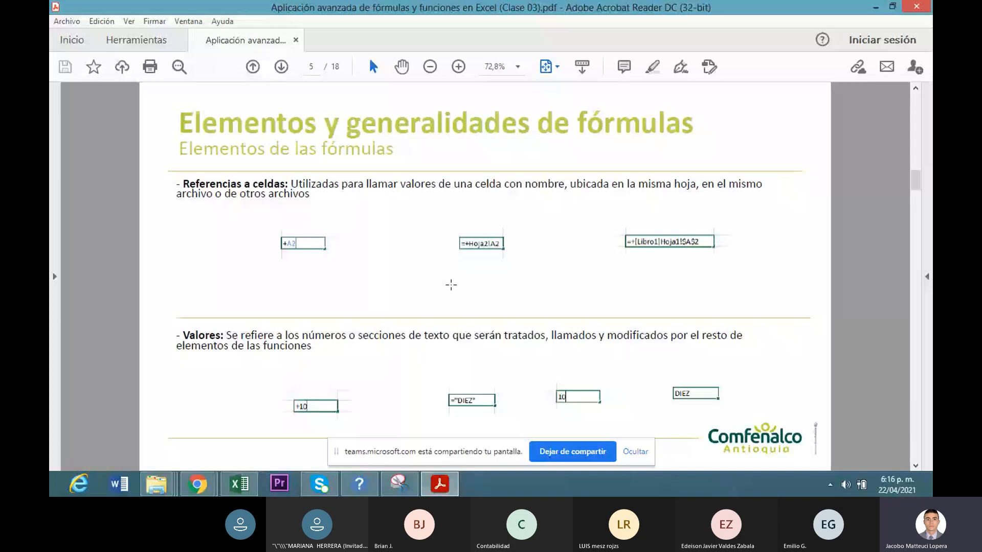
left_click(255, 486)
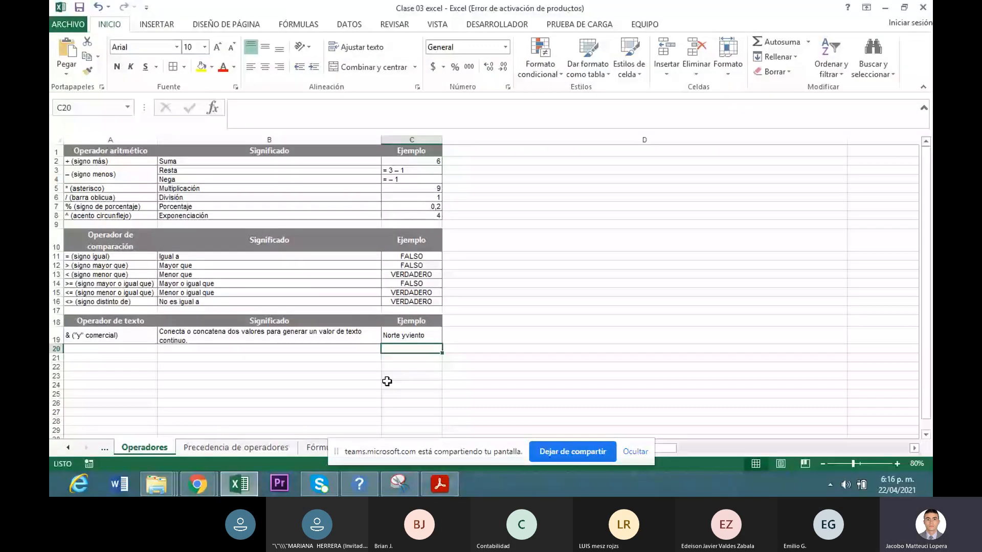
left_click(429, 367)
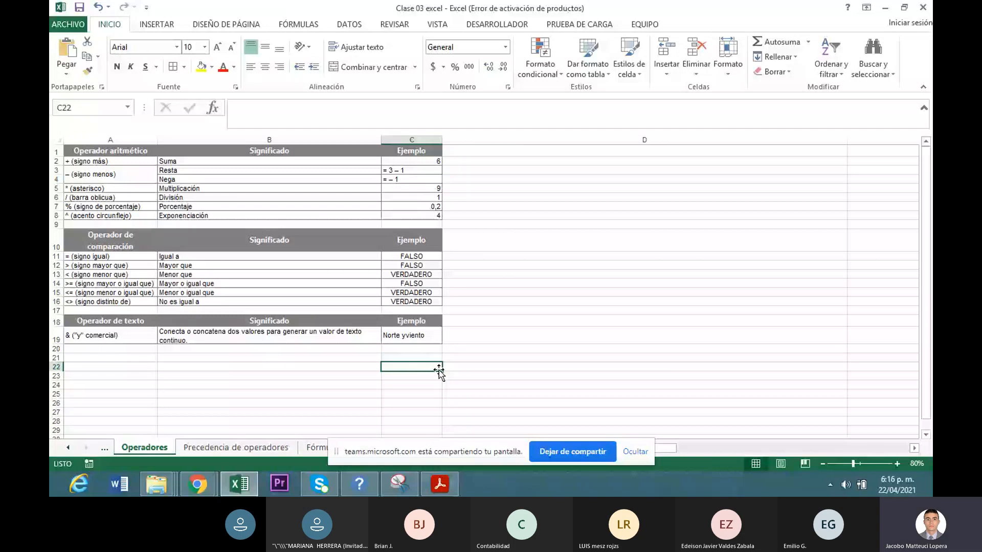
type("+")
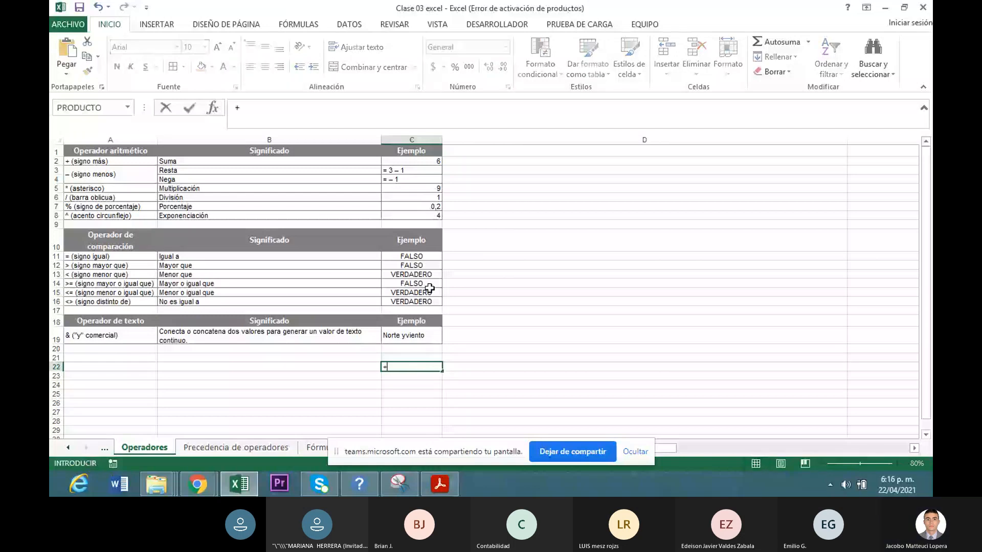
left_click(435, 215)
key("Return")
left_click(434, 367)
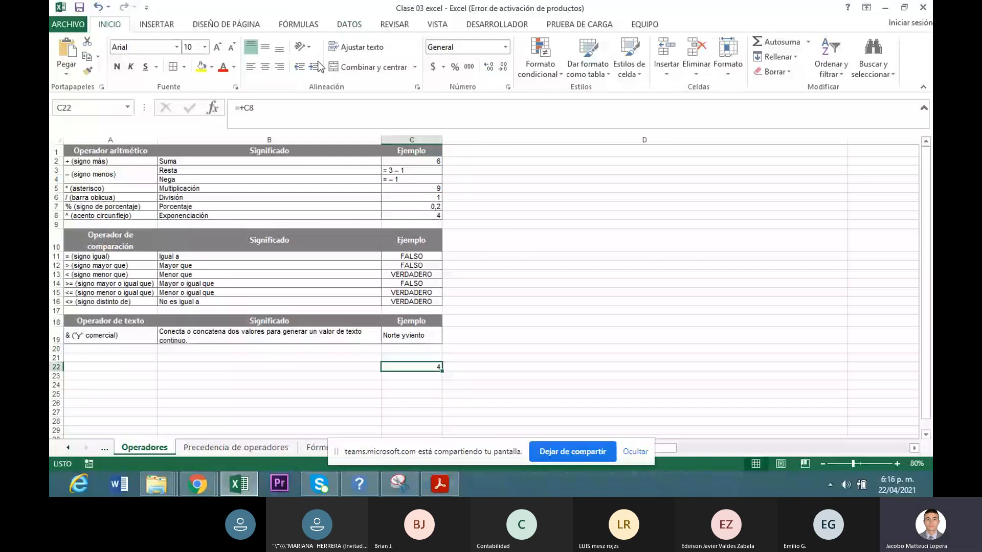
left_click(323, 108)
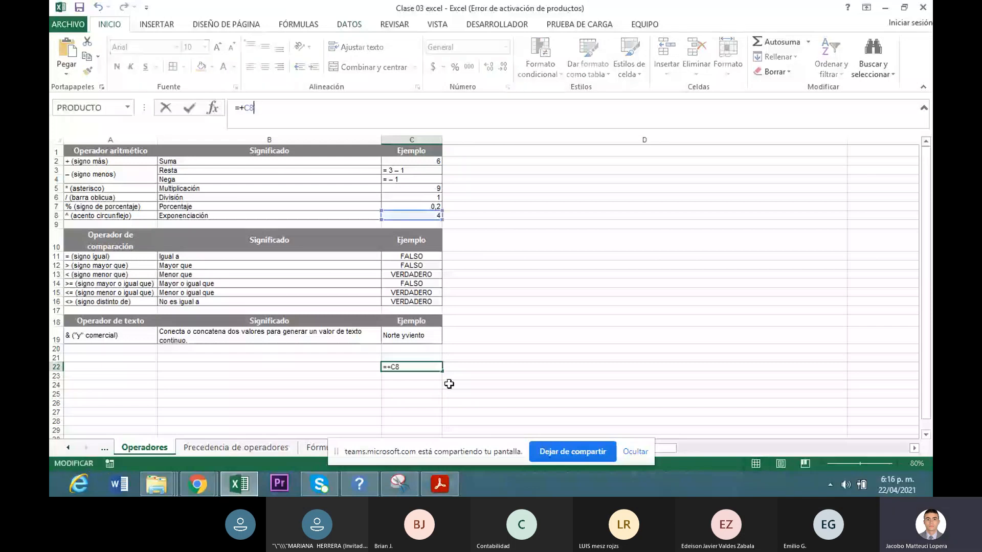
key("Return")
- Enter in C23 a reference to cell A5 of the Precedencia de operadores sheet
type("+")
left_click(236, 447)
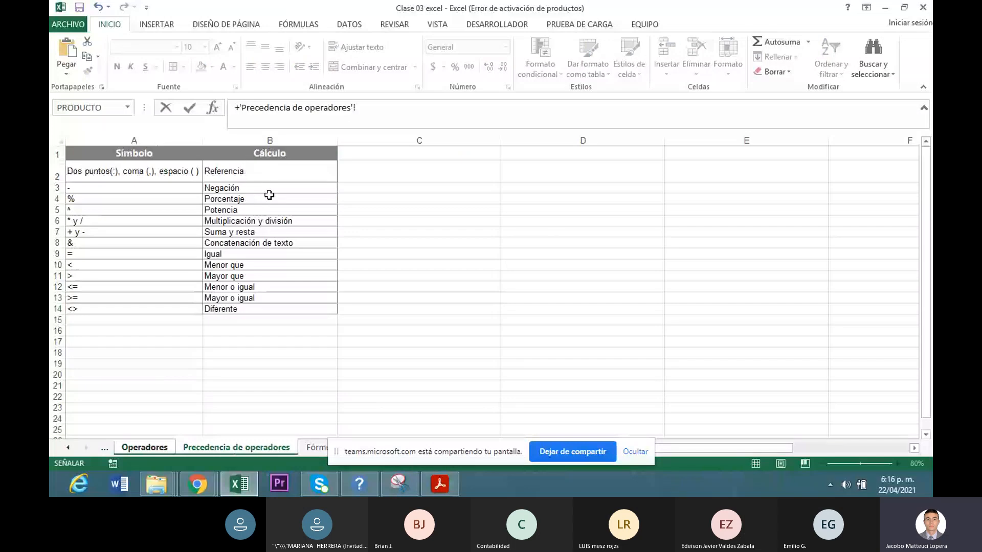
left_click(120, 209)
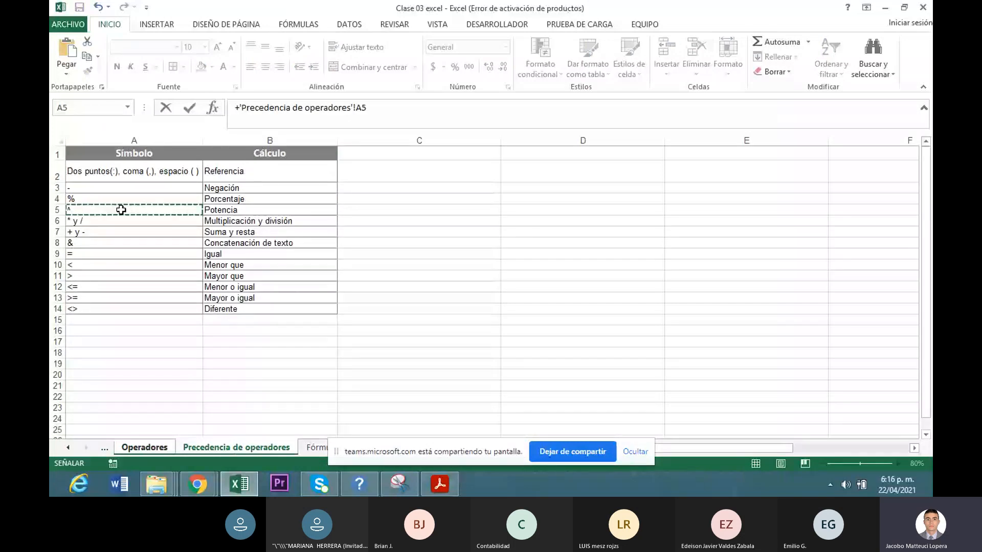
key("Return")
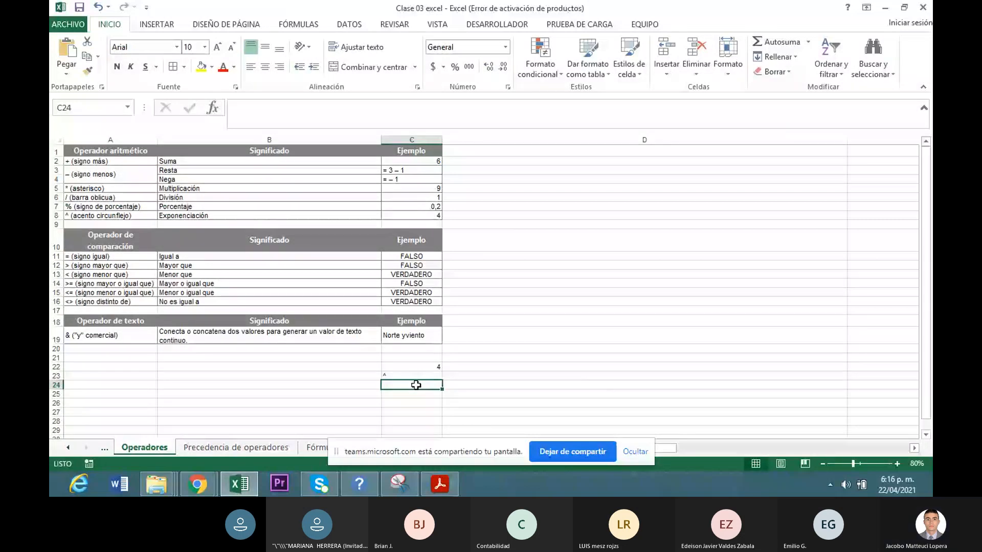
- Open the recent workbook ANEXO - Flujo de fondos and return to the Clase 03 excel workbook
key("ctrl+o")
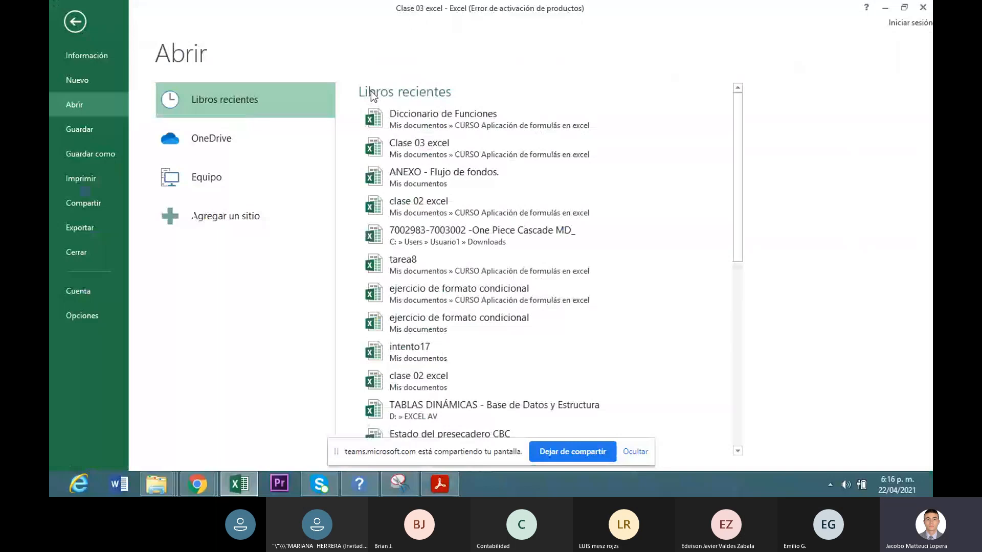
left_click(481, 179)
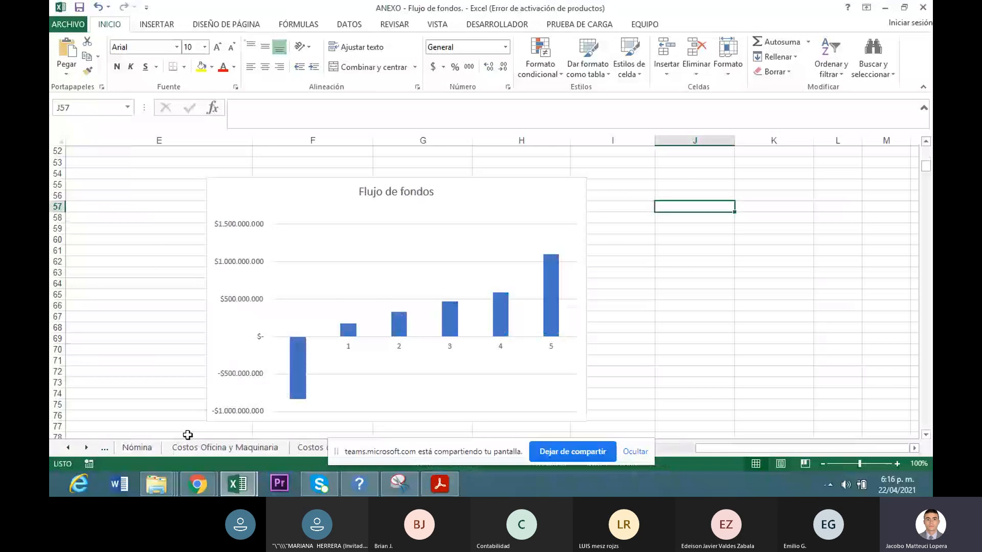
mouse_move(236, 426)
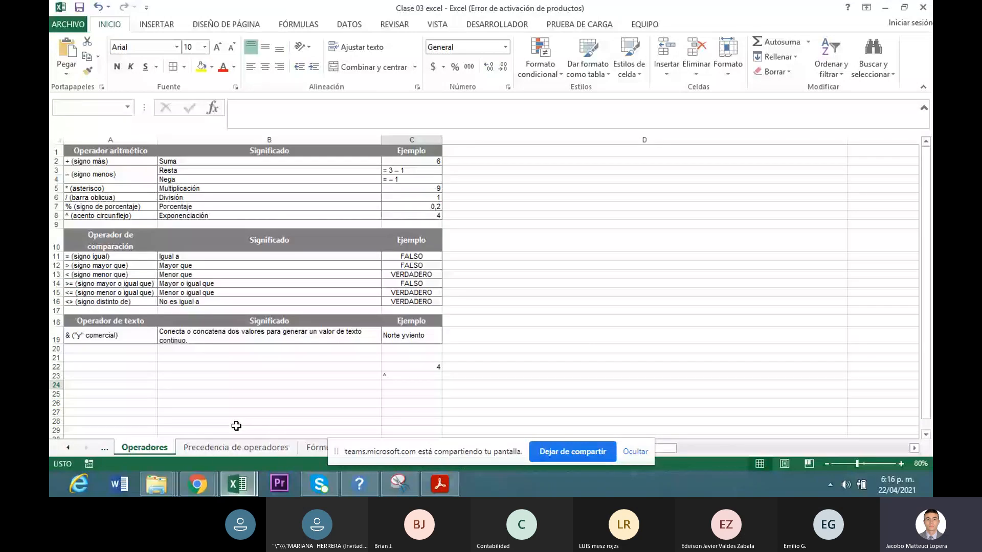
- Enter in C24 an external reference to cell C29 of the Costos Oficina y Maquinaria sheet in ANEXO - Flujo de fondos
type("+")
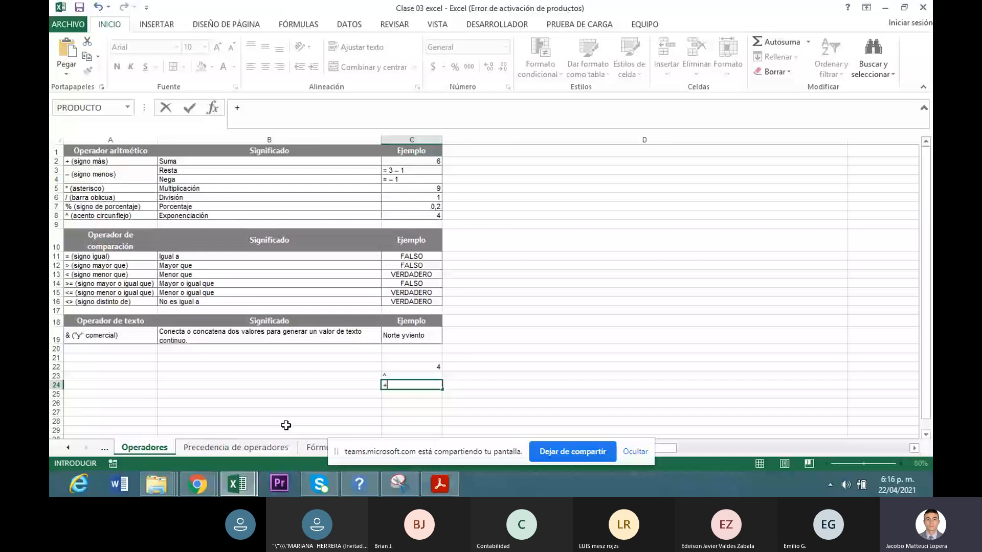
left_click(238, 483)
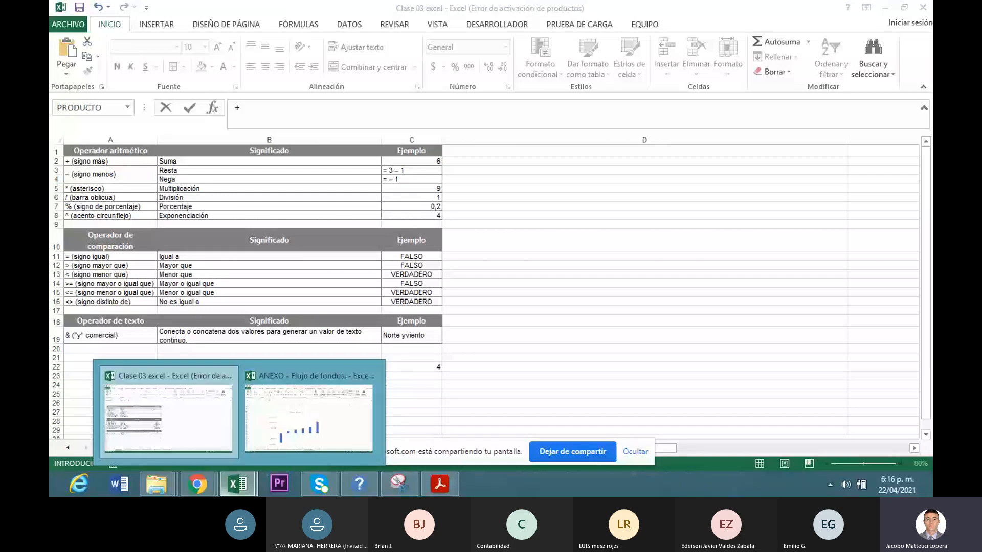
left_click(251, 441)
left_click(250, 441)
left_click(300, 248)
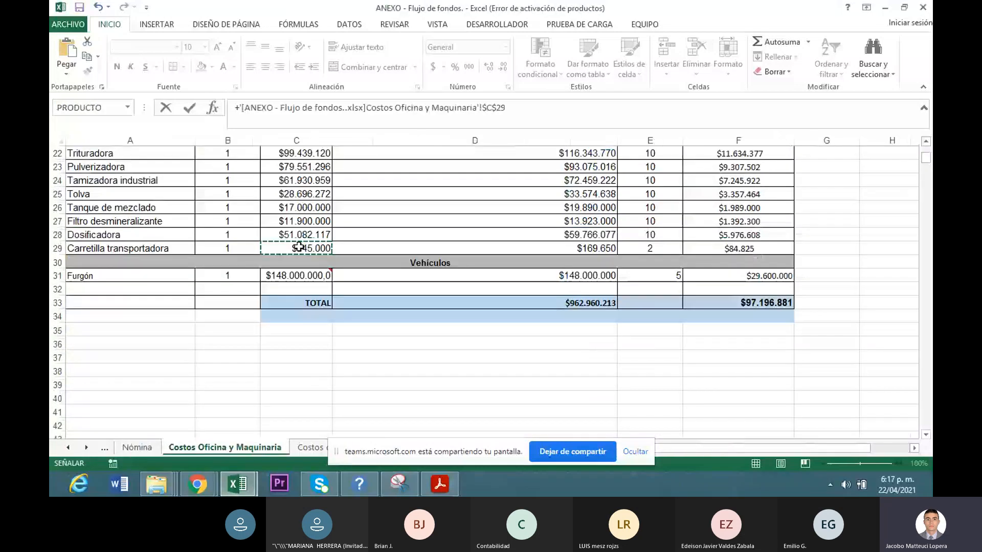
key("Return")
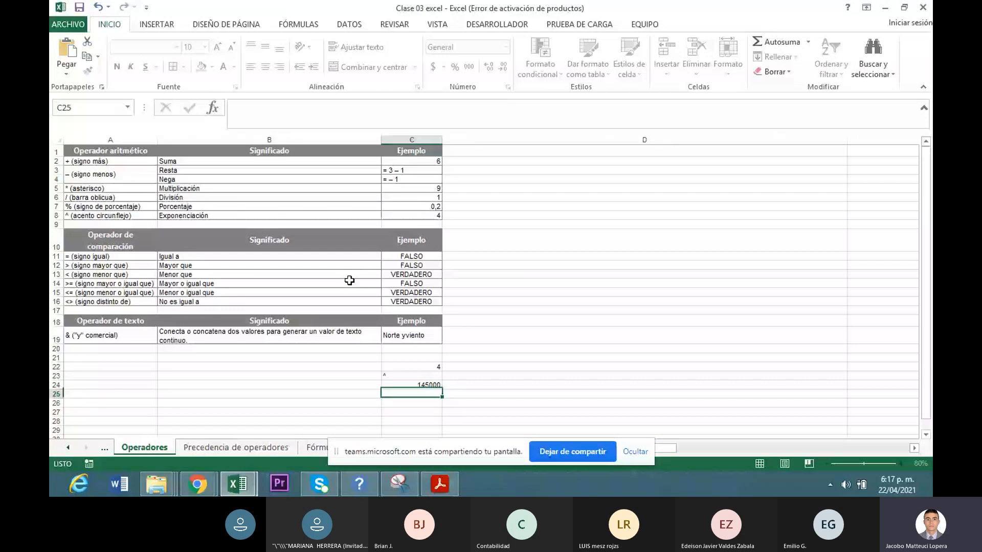
- Inspect the external reference formula in C24 and clear the cell
left_click(421, 384)
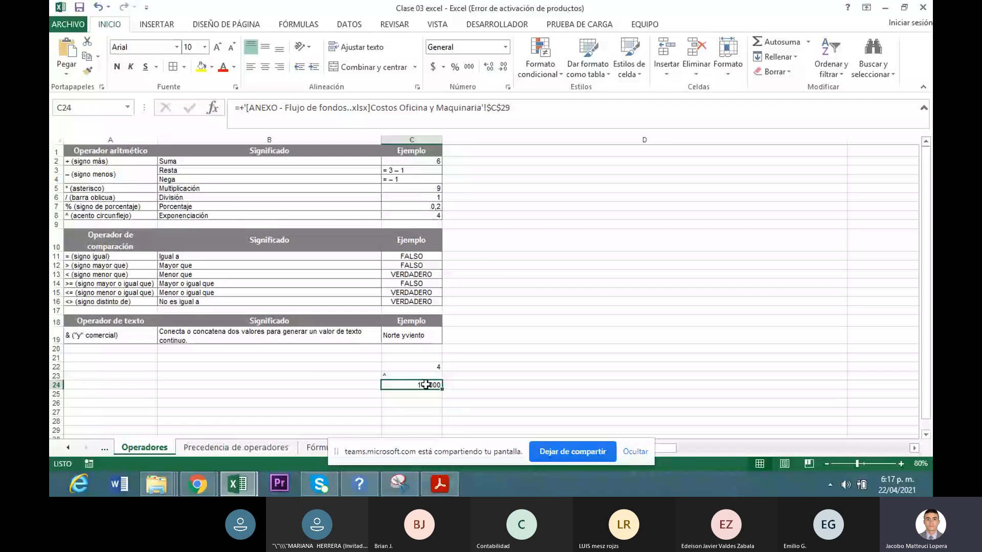
key("BackSpace")
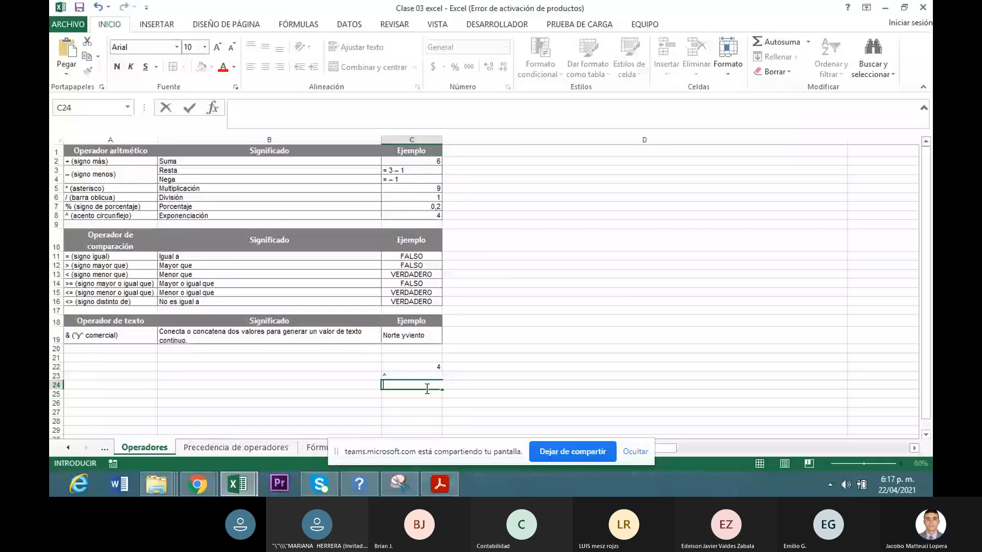
key("Return")
key("Return")
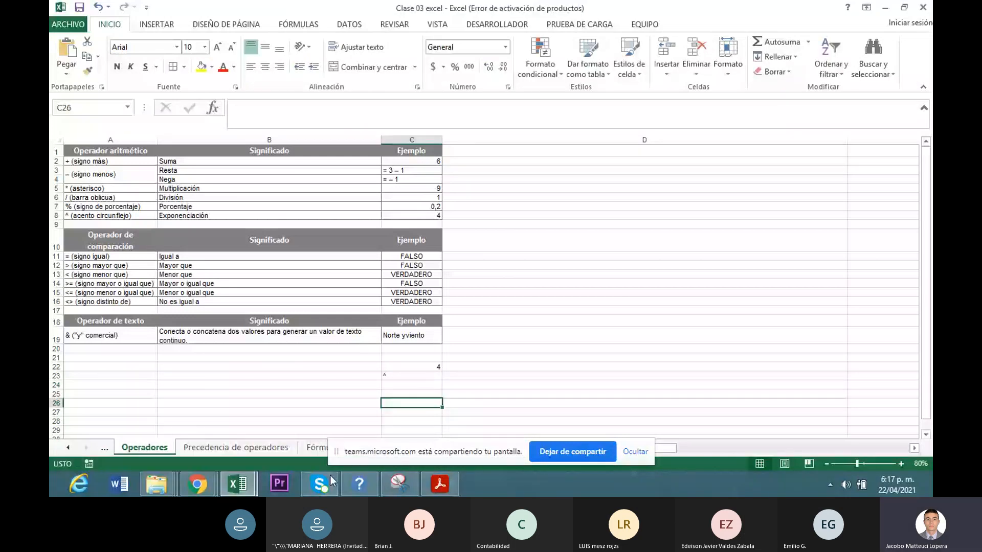
- Switch to the class PDF in Adobe Acrobat Reader and read the Valores section on page 5
left_click(440, 484)
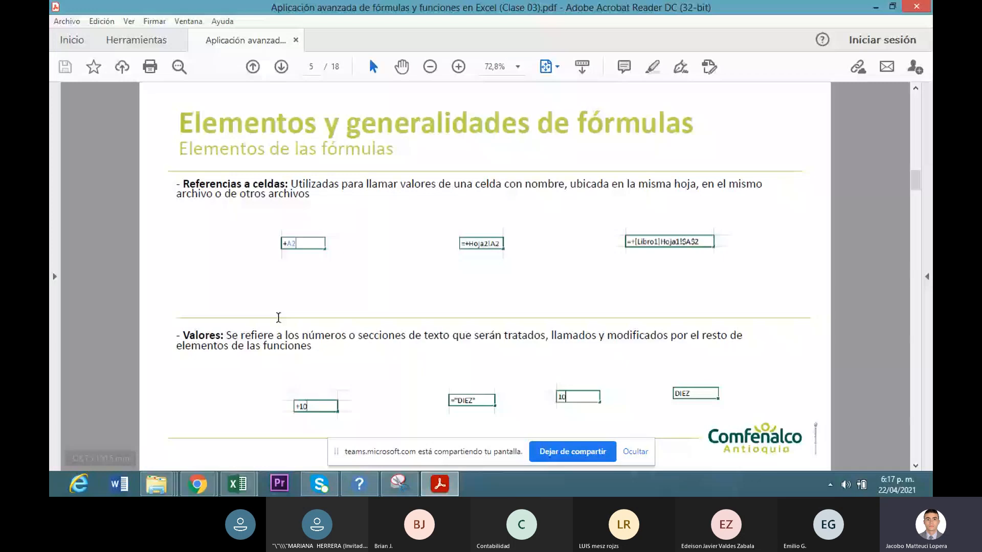
left_click(278, 317)
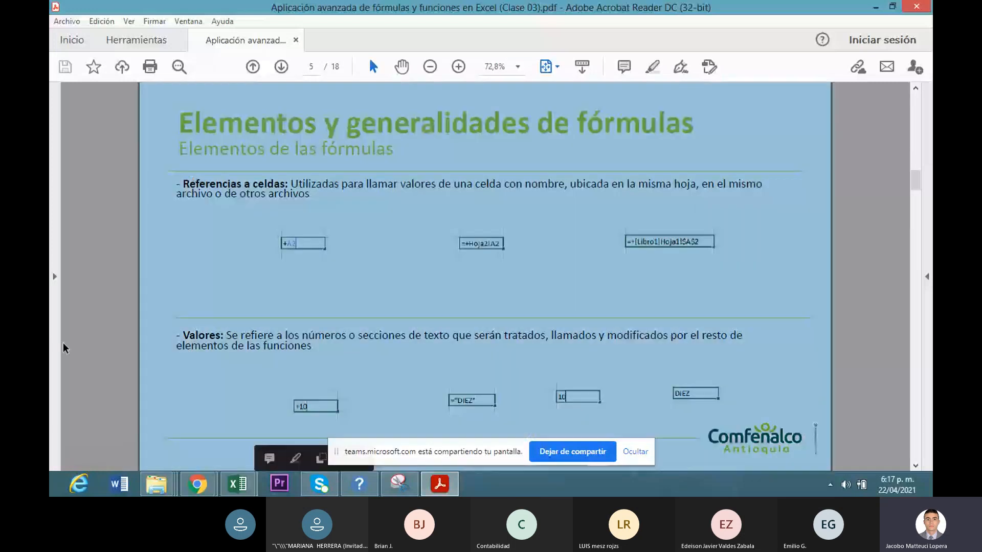
left_click(110, 332)
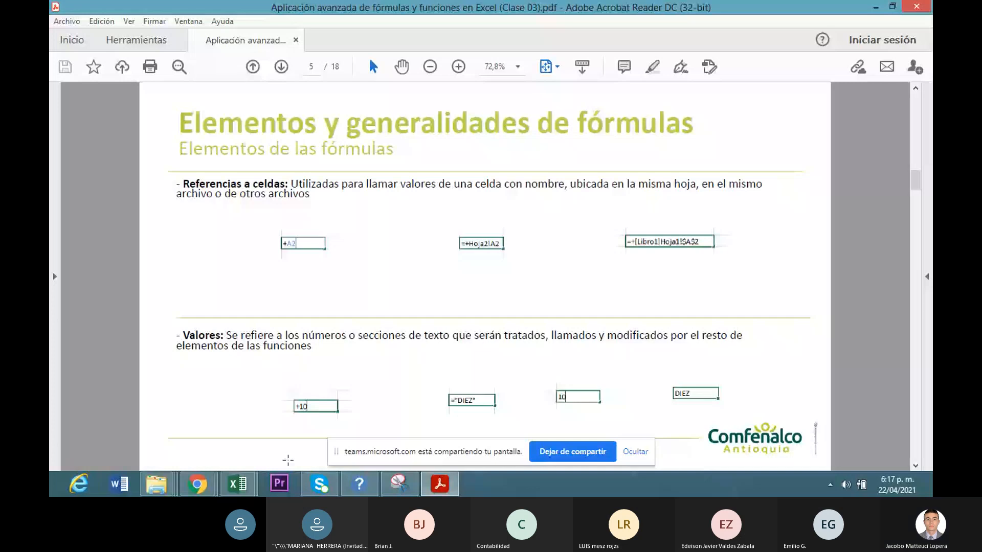
- Switch back to the Clase 03 excel workbook, try =diez as a formula in C26, and change it to the plain text diez
left_click(238, 484)
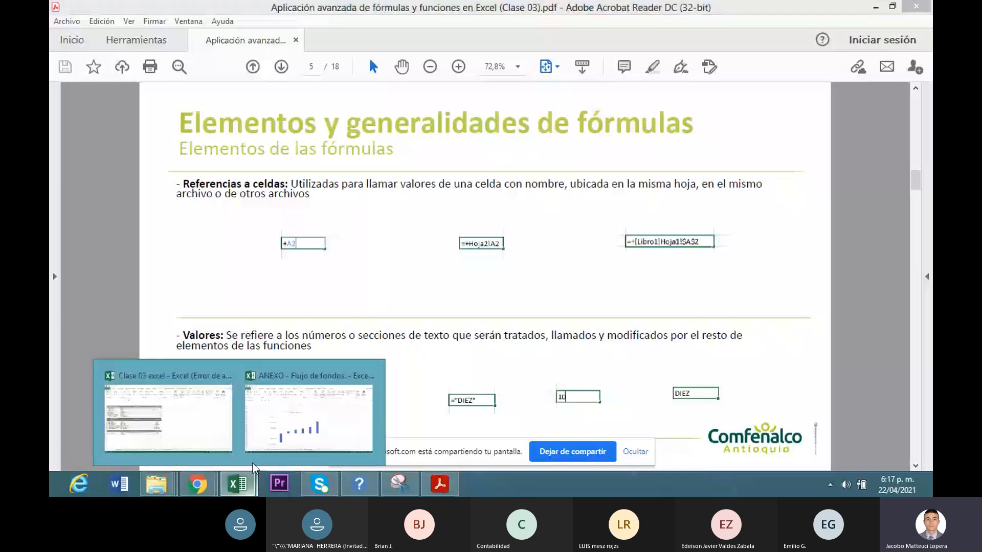
left_click(168, 418)
type("=die")
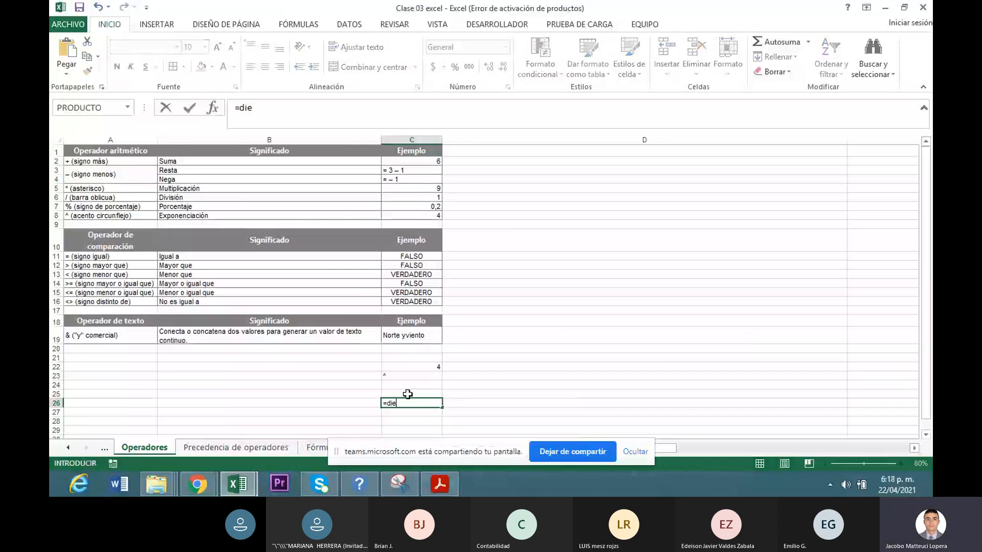
key("Return")
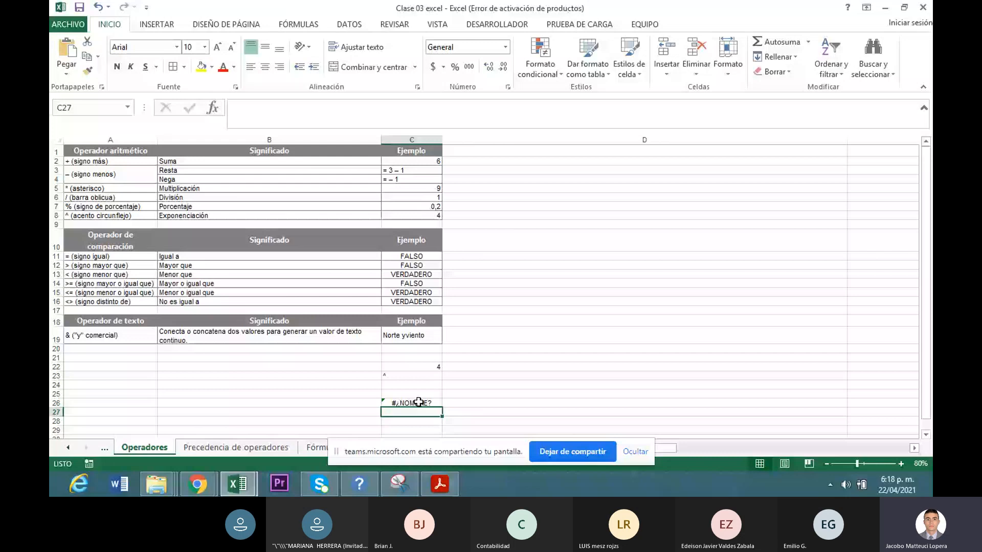
double_click(418, 403)
type("z")
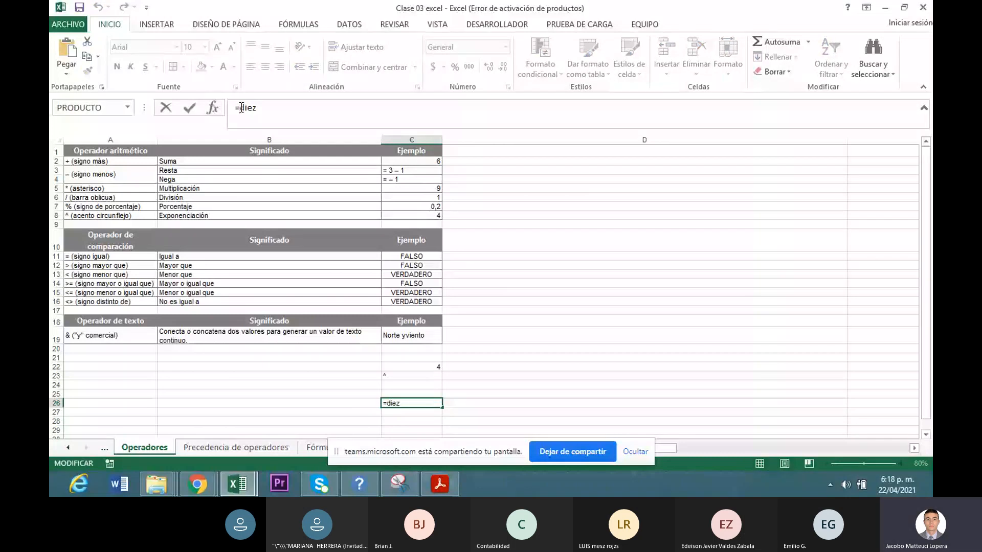
left_click(241, 107)
key("BackSpace")
key("Return")
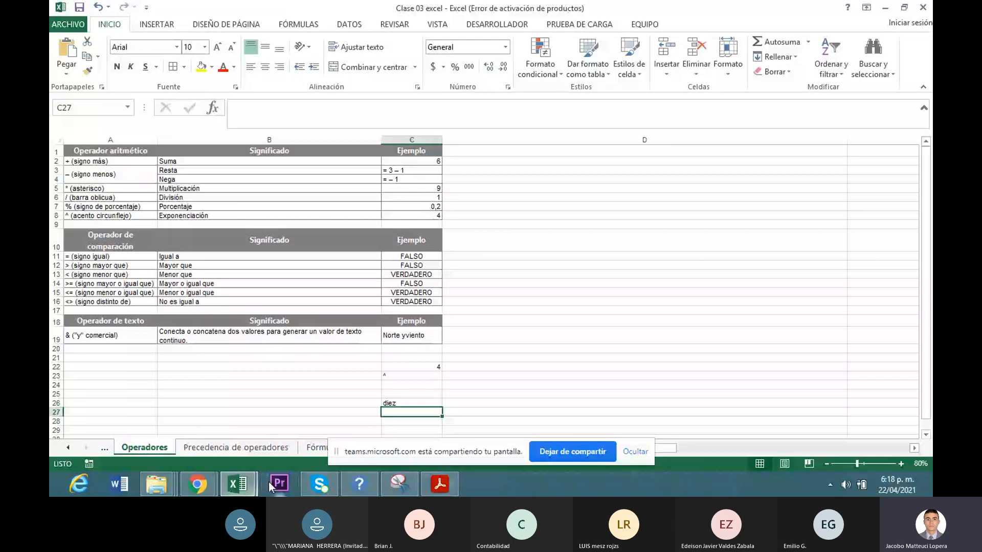
- Switch to the class PDF in Adobe Acrobat Reader and go to page 6 on worksheet functions
left_click(440, 483)
scroll(885, 268, "down", 3)
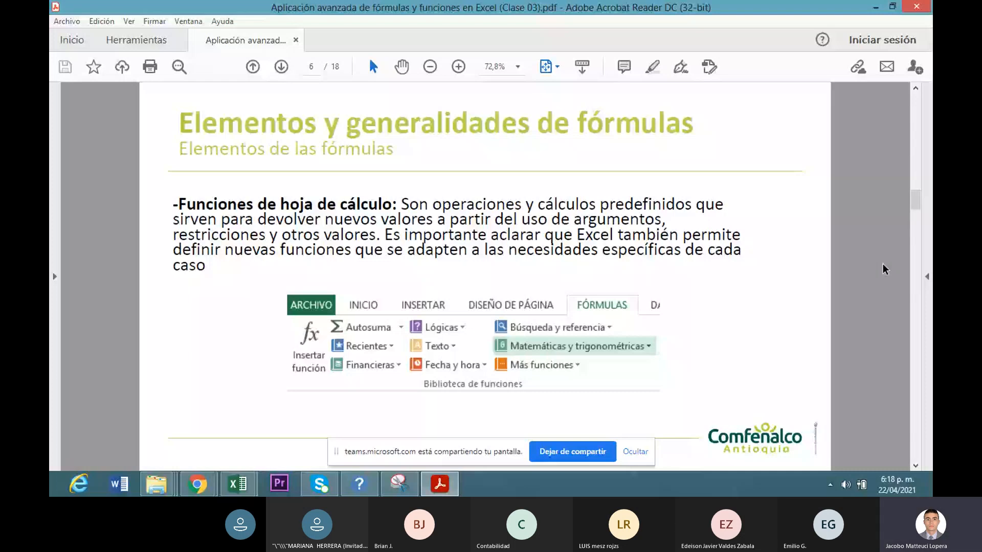
- Switch back to Excel and examine the function library's Financieras, Lógicas, Búsqueda y referencia, Texto, Matemáticas y trigonométricas and Fecha y hora categories
left_click(238, 484)
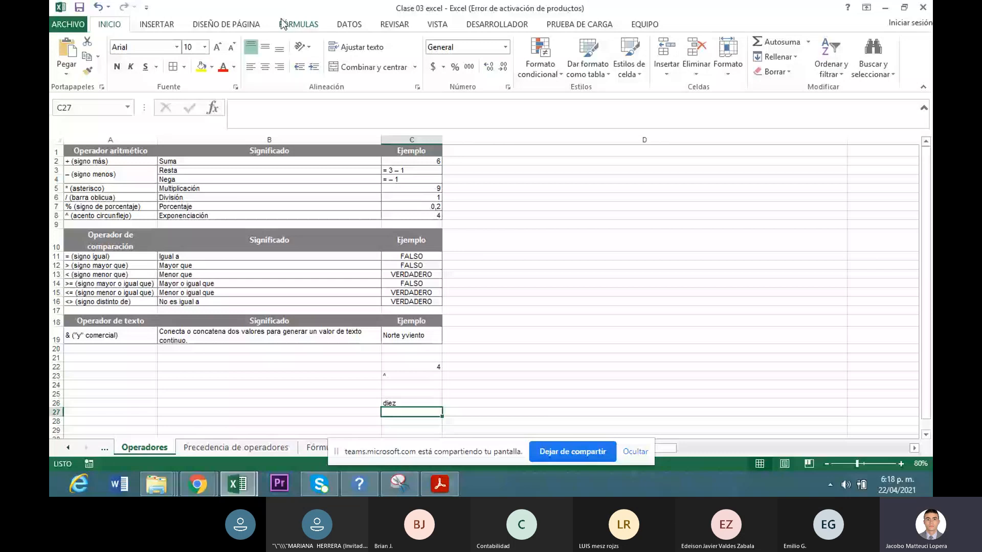
left_click(283, 23)
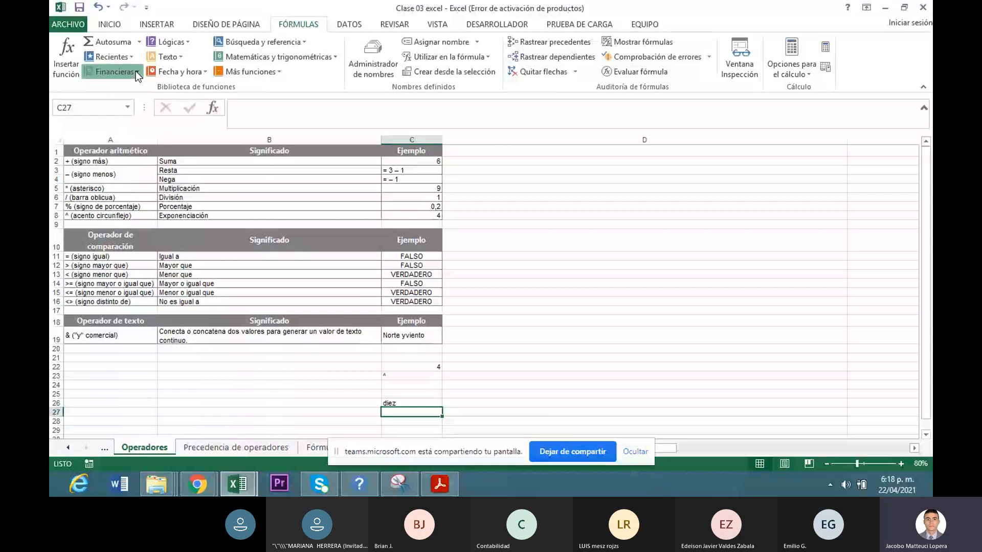
left_click(136, 71)
left_click(169, 41)
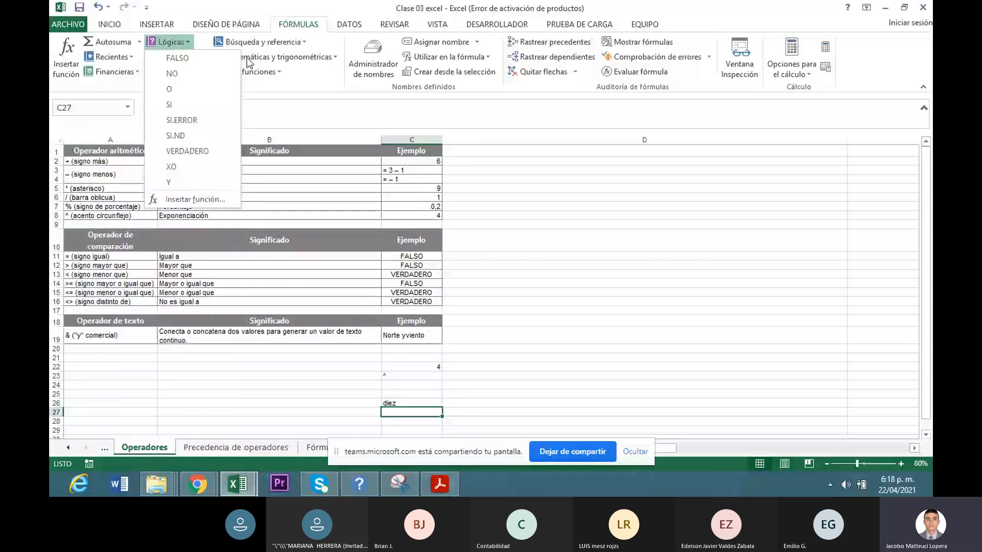
left_click(261, 41)
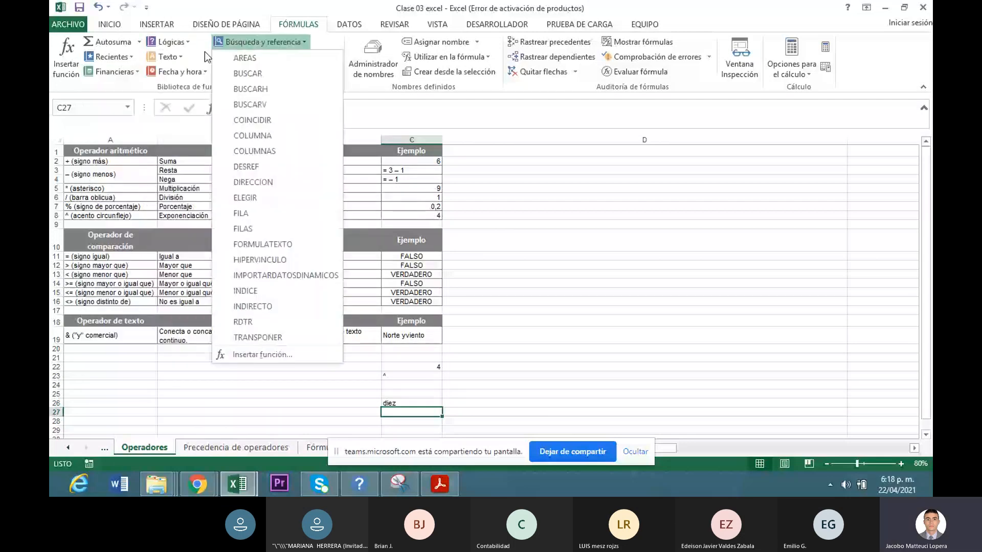
left_click(180, 58)
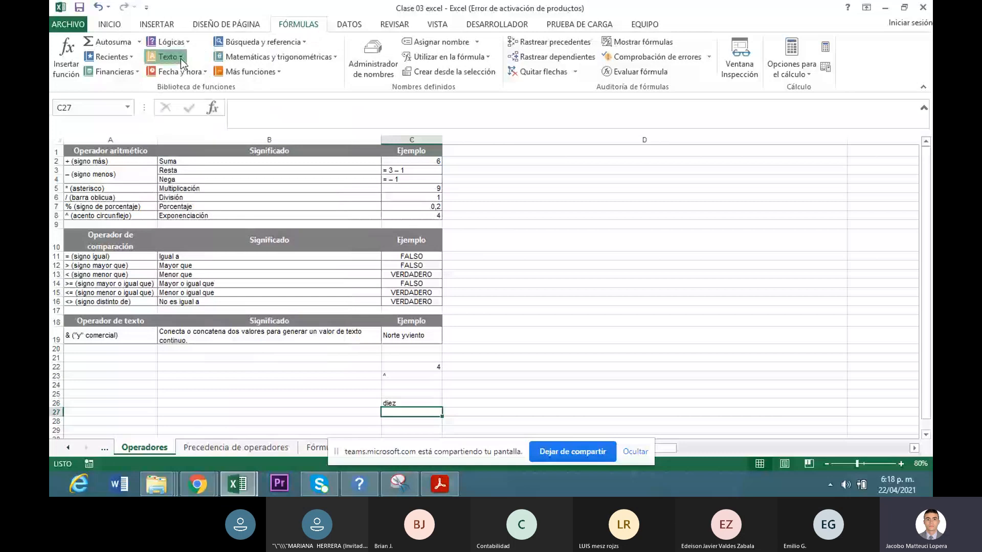
left_click(180, 59)
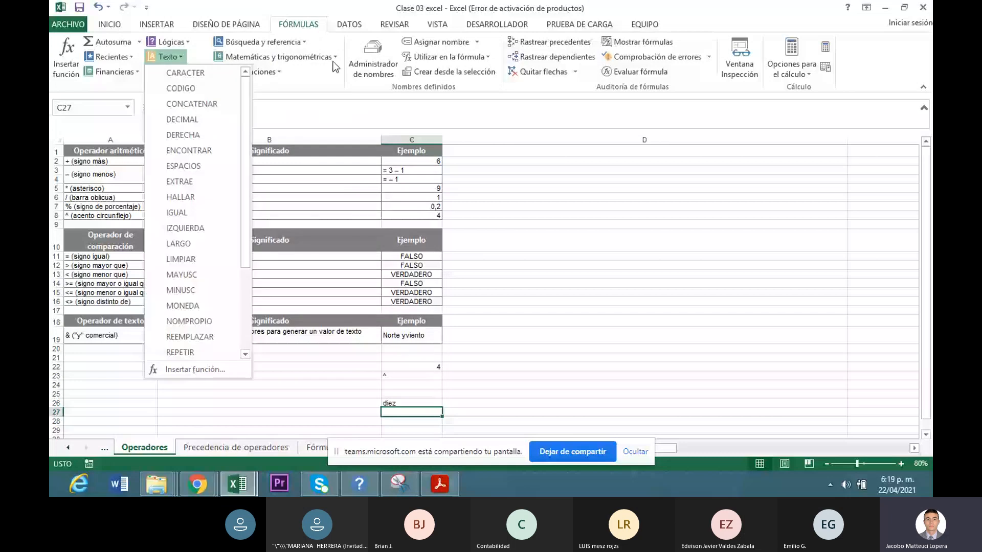
left_click(332, 57)
left_click(201, 72)
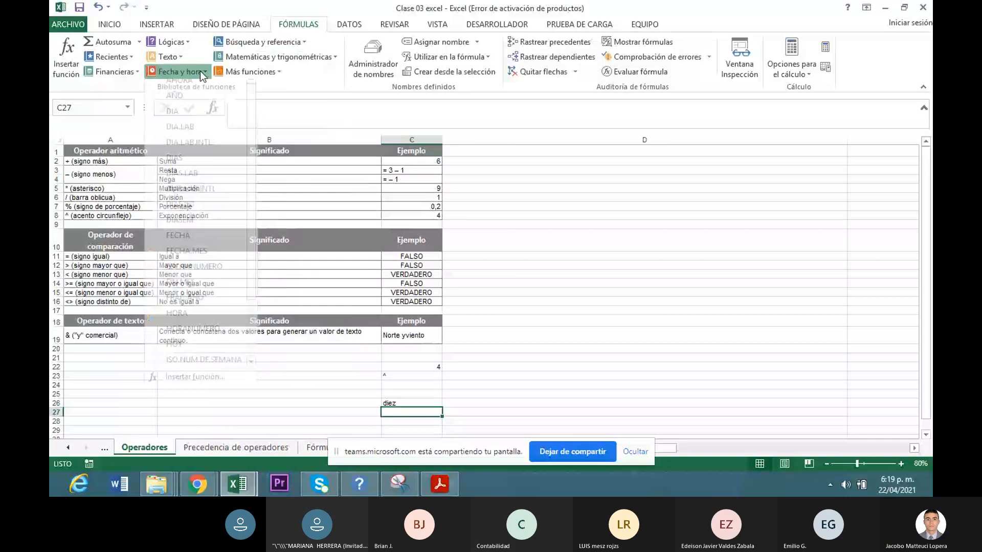
- Examine the additional function categories grouped under Más funciones in the function library
left_click(279, 72)
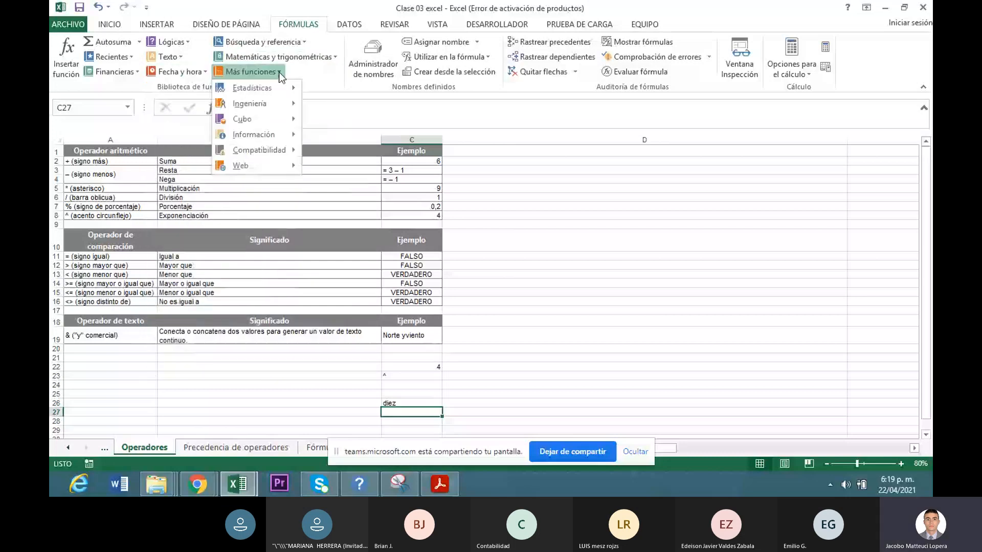
left_click(527, 183)
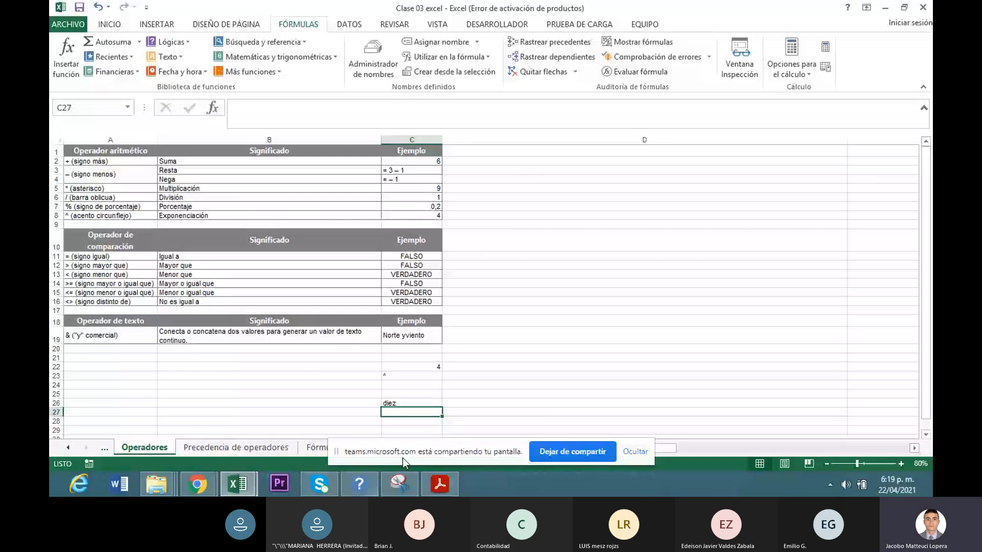
left_click(308, 402)
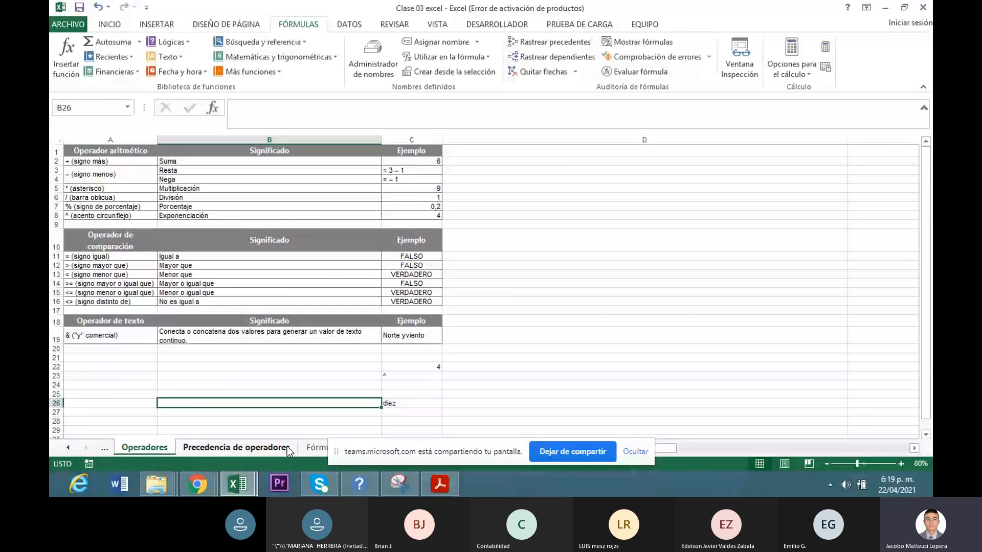
- Switch to the Microsoft Teams meeting in Chrome, open the meeting chat and review its earlier messages
mouse_move(197, 484)
left_click(163, 411)
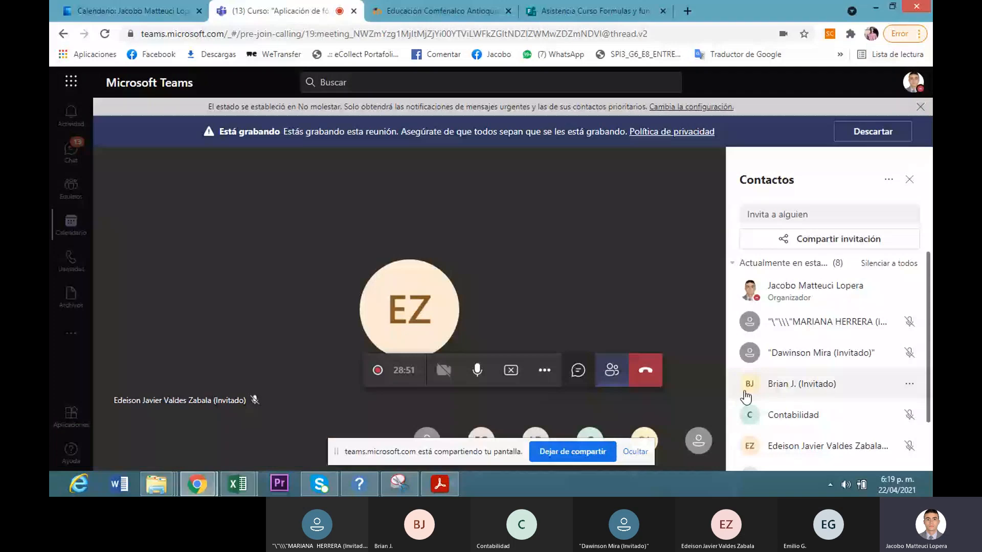
left_click(578, 370)
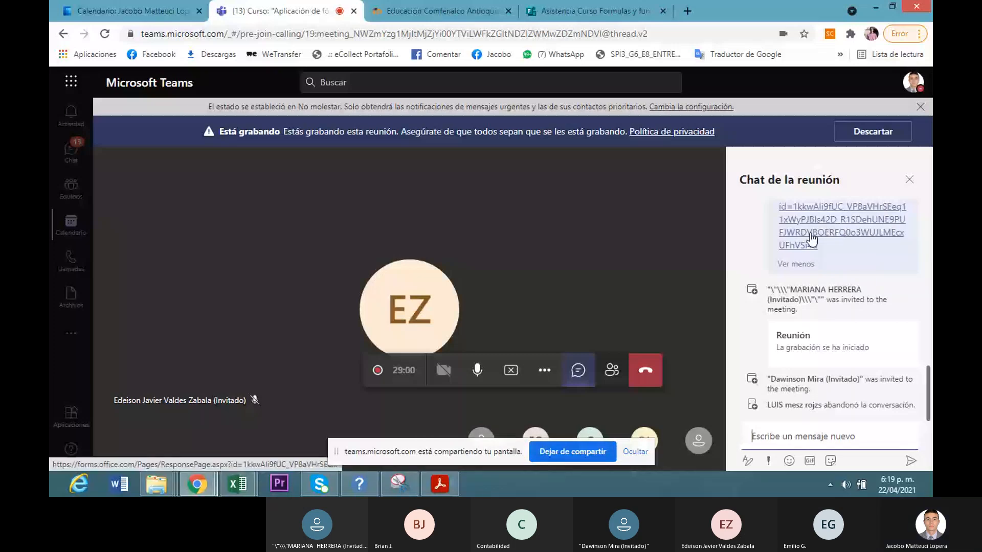
scroll(751, 387, "up", 3)
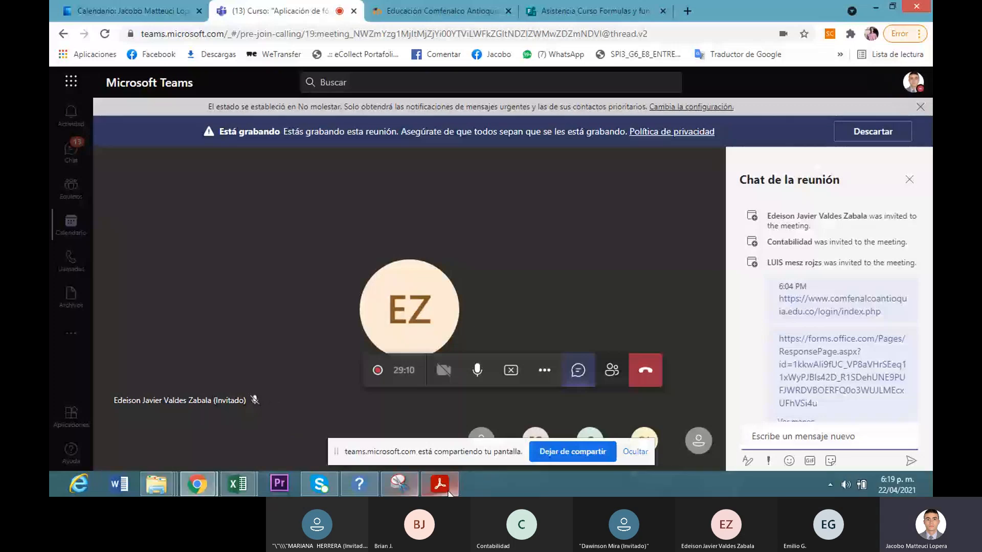
- Switch to the class PDF in Adobe Acrobat Reader and go to page 7 on inserting and editing formulas
left_click(449, 492)
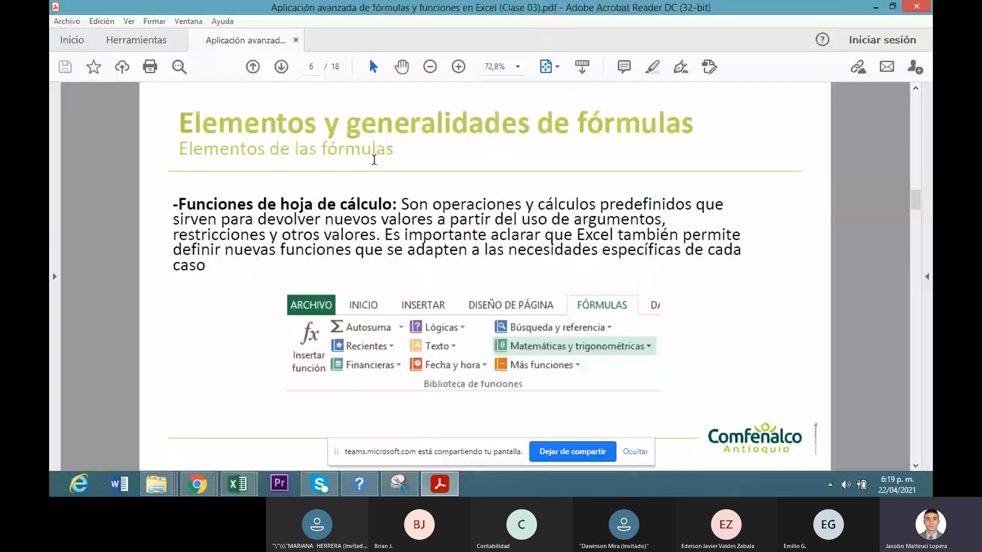
key("ctrl+a")
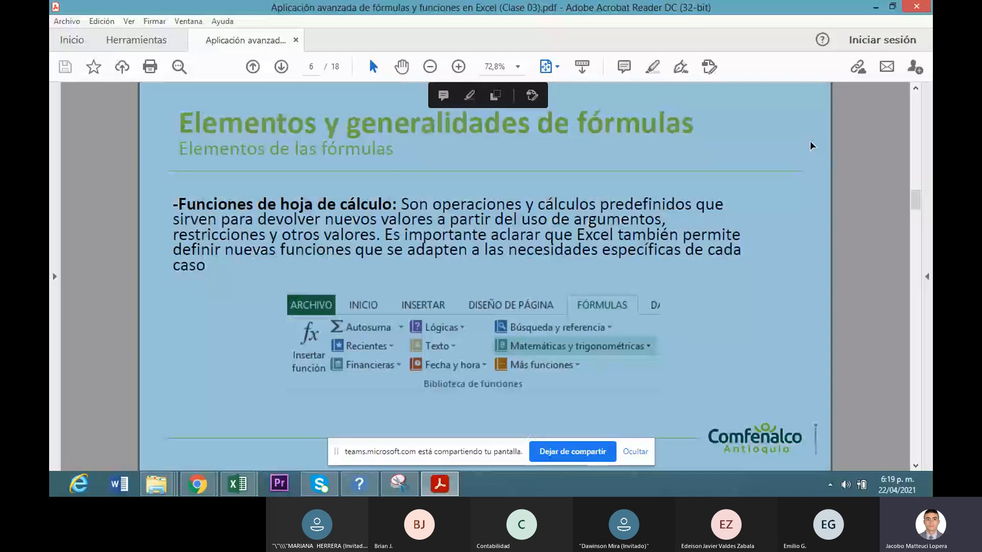
scroll(865, 139, "down", 1)
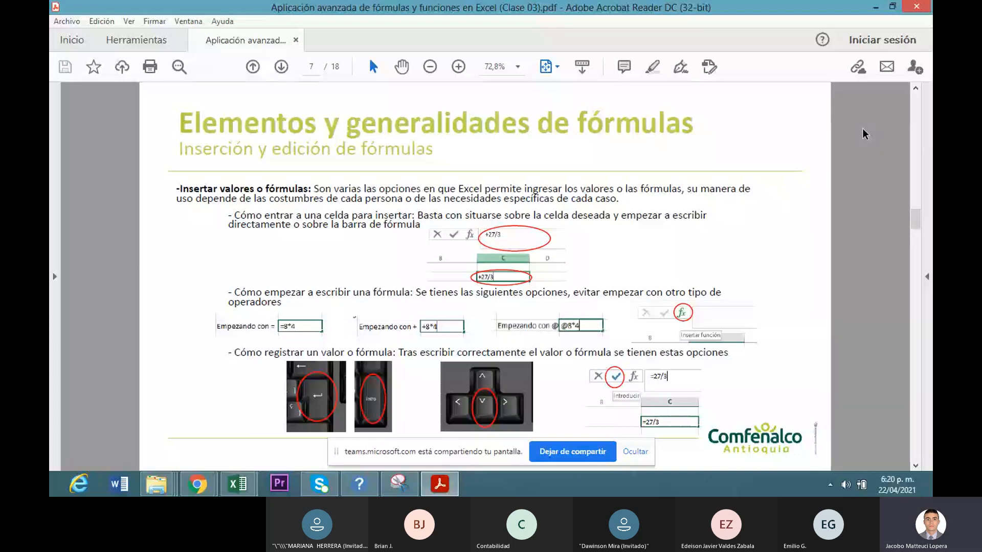
- Arrange the class PDF and the Clase 03 excel workbook side by side, with the workbook on the Borrador sheet
key("super+Left")
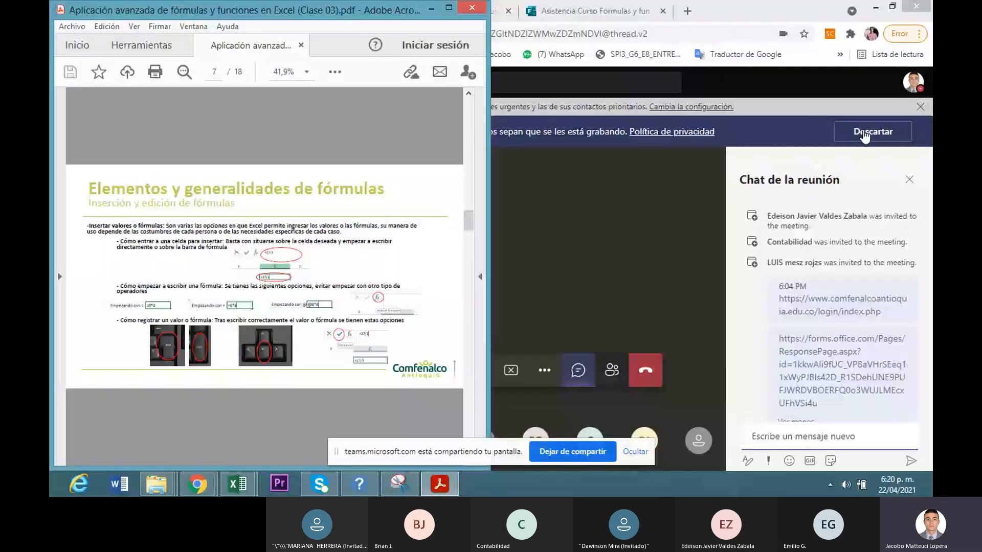
key("alt+Tab")
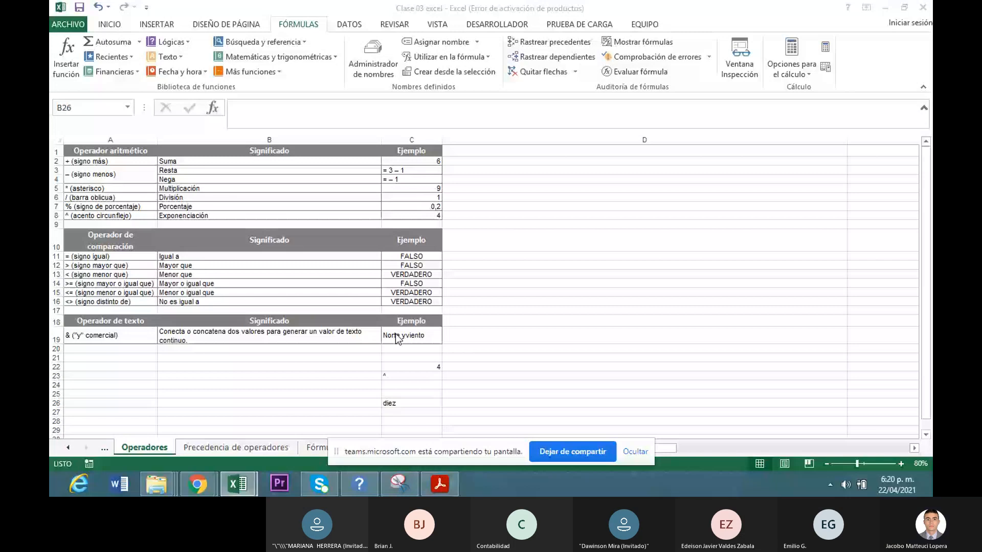
left_click(105, 449)
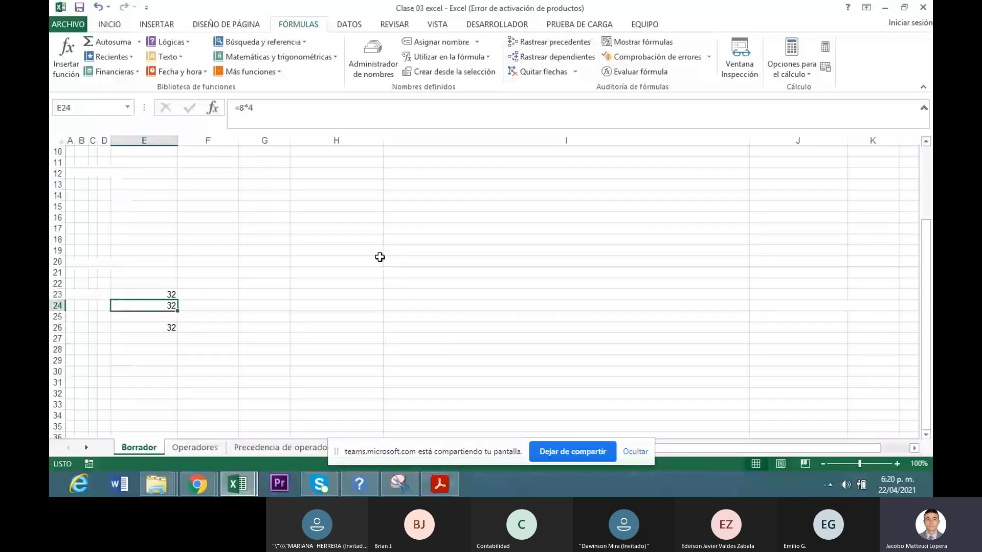
key("super+Right")
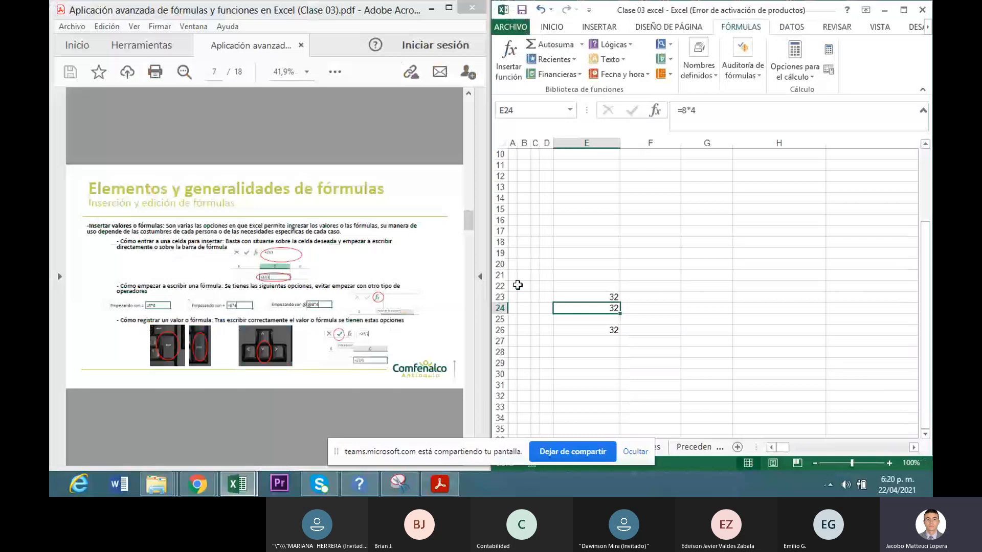
left_click(688, 276)
scroll(688, 282, "up", 2)
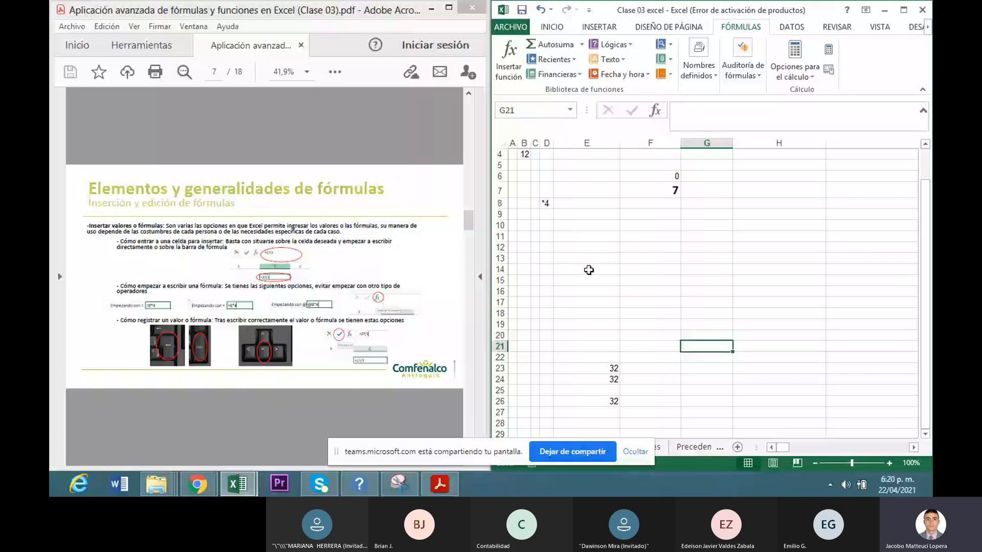
left_click(701, 238)
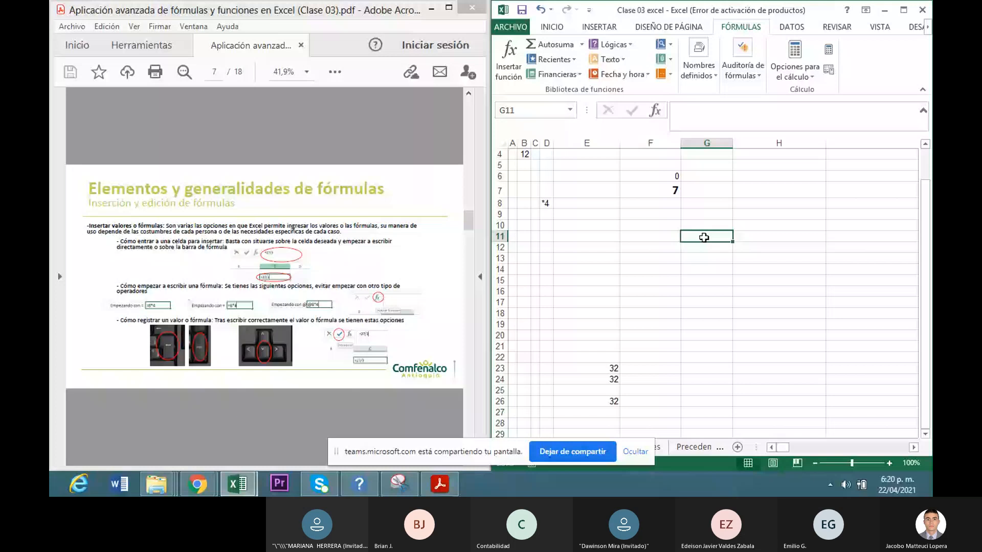
type("+")
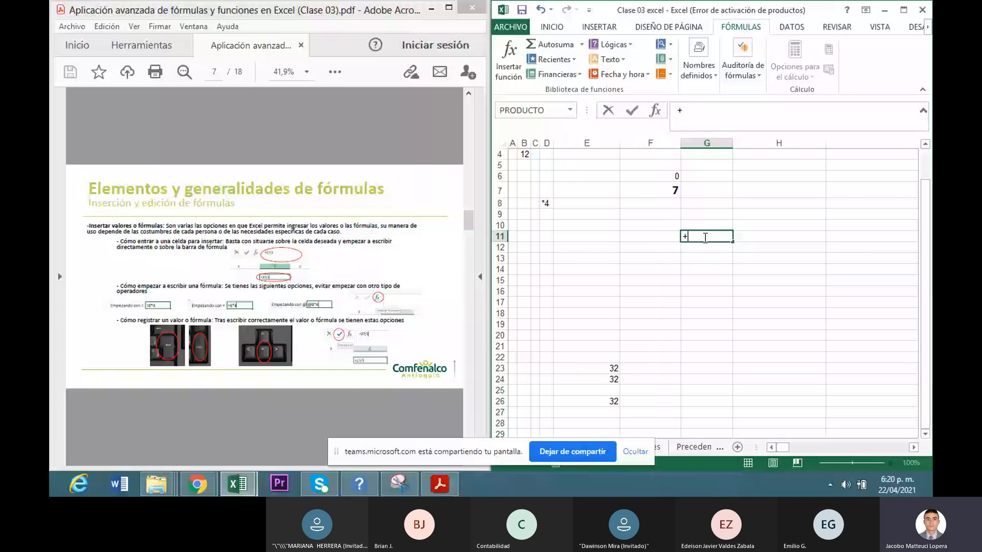
type("27/9")
left_click_drag(707, 101, 650, 113)
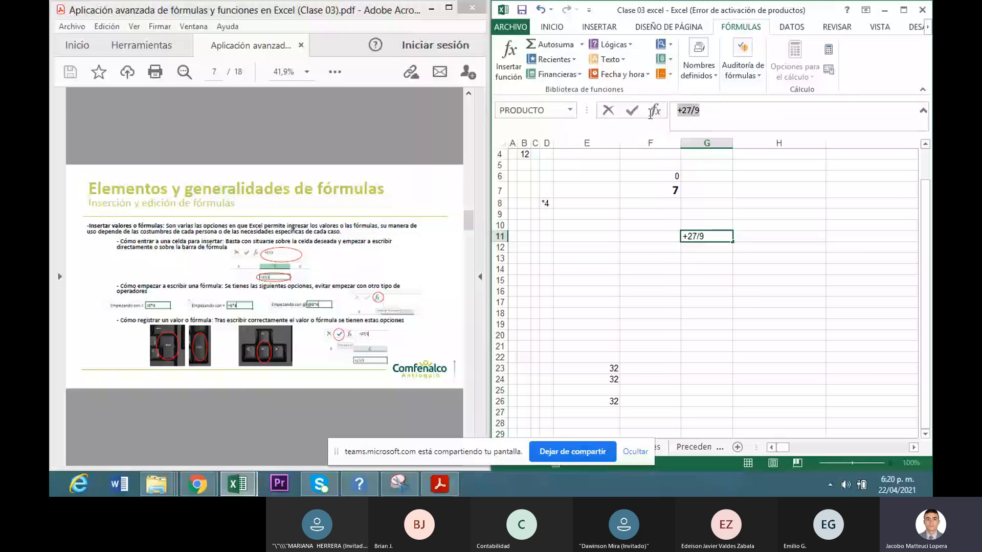
key("Escape")
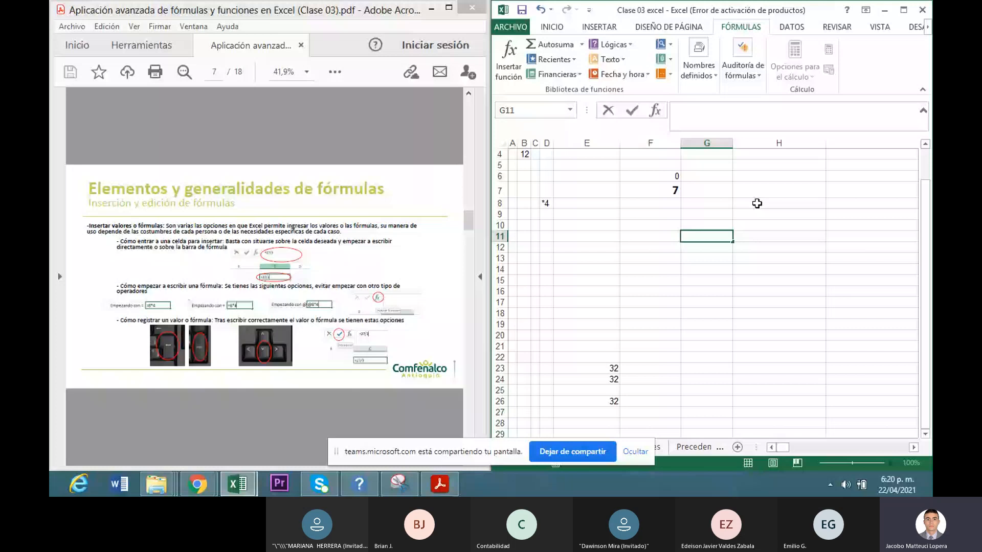
- Enter the formula +27/9 in cell H8 of the Borrador sheet
left_click(756, 203)
left_click(696, 119)
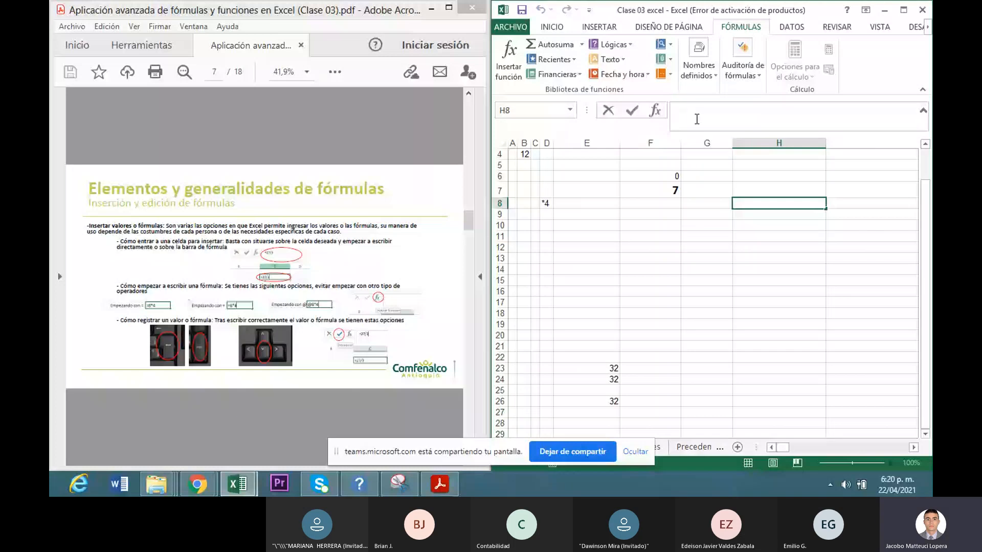
type("+27/9")
key("Return")
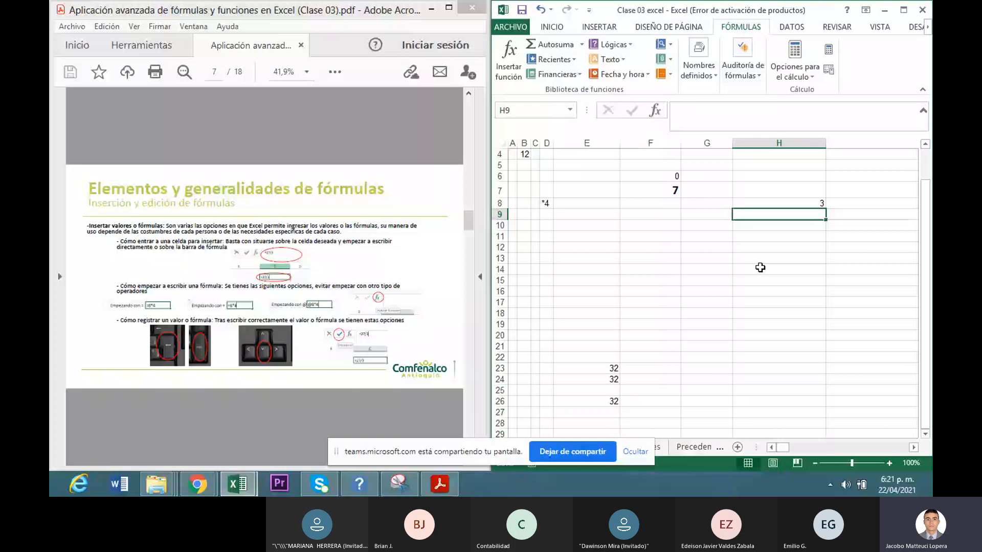
- Enter the multiplication formulas =8*4 in H9 and +8*4 in H10
type("=")
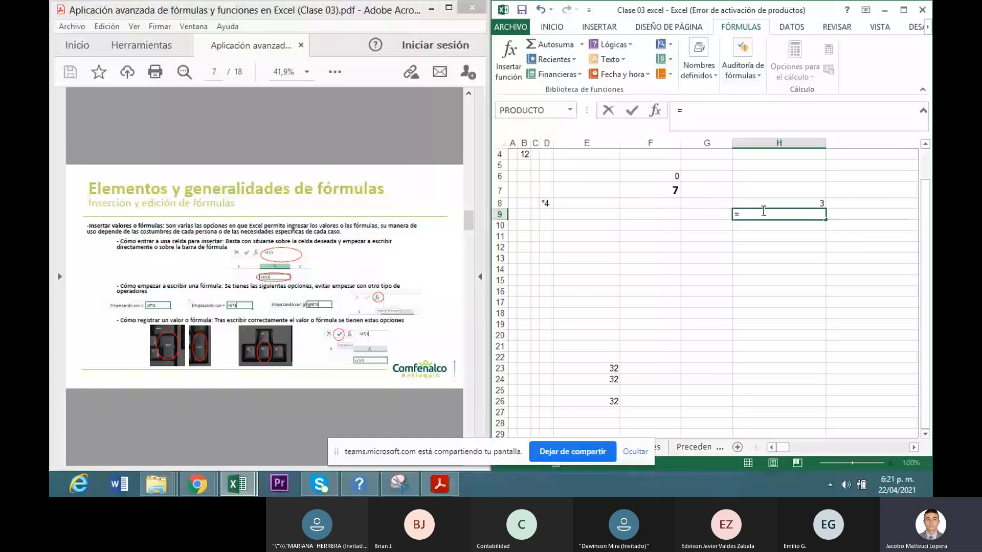
type("8*4")
key("Return")
type("+")
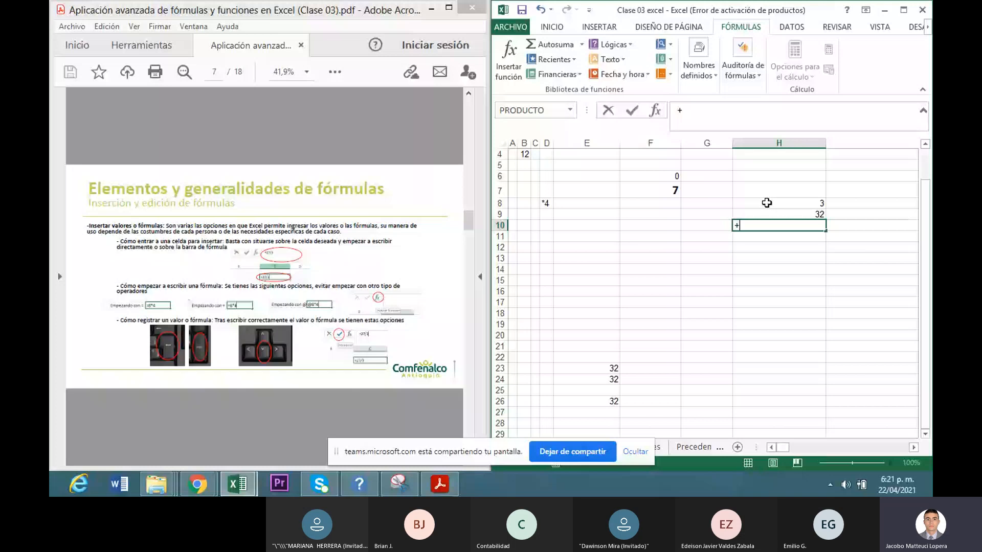
type("8*4")
key("Return")
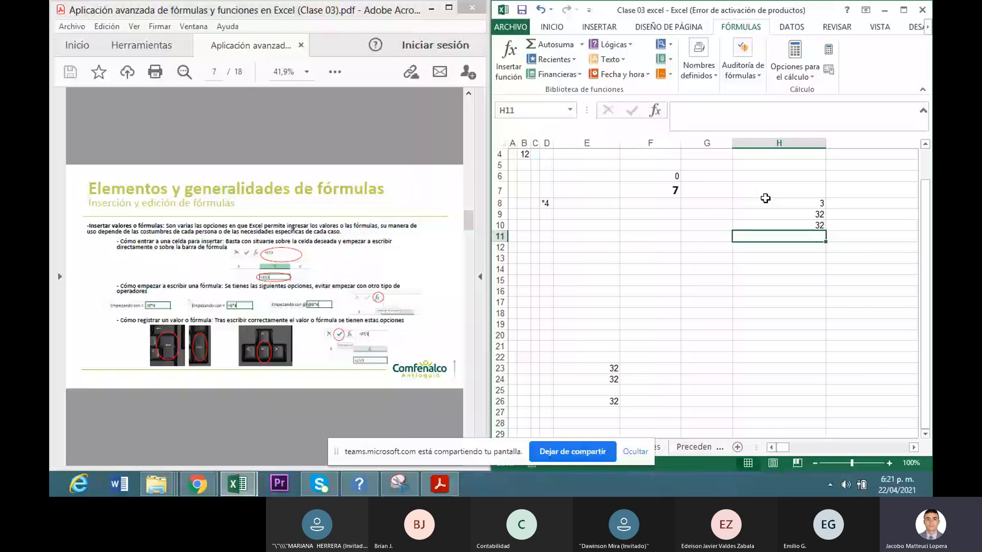
type("@")
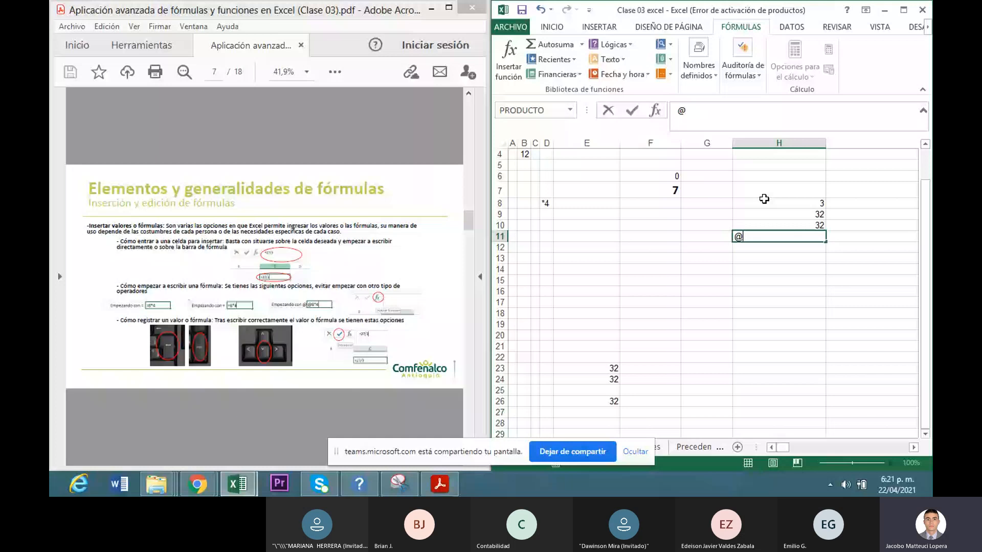
key("Escape")
left_click(754, 246)
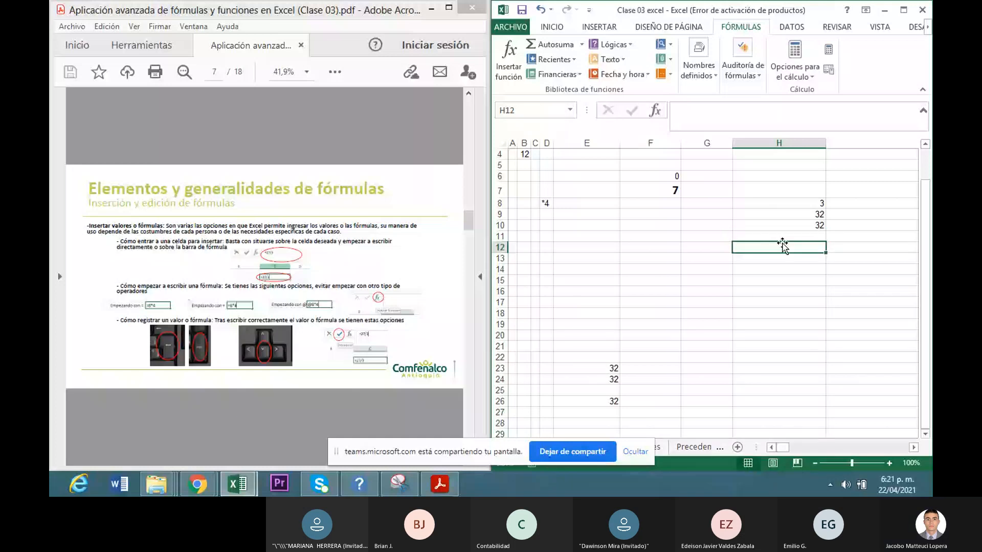
- Start inserting the PRODUCTO function from the Matemáticas y trigonométricas category in cell H11
key("Up")
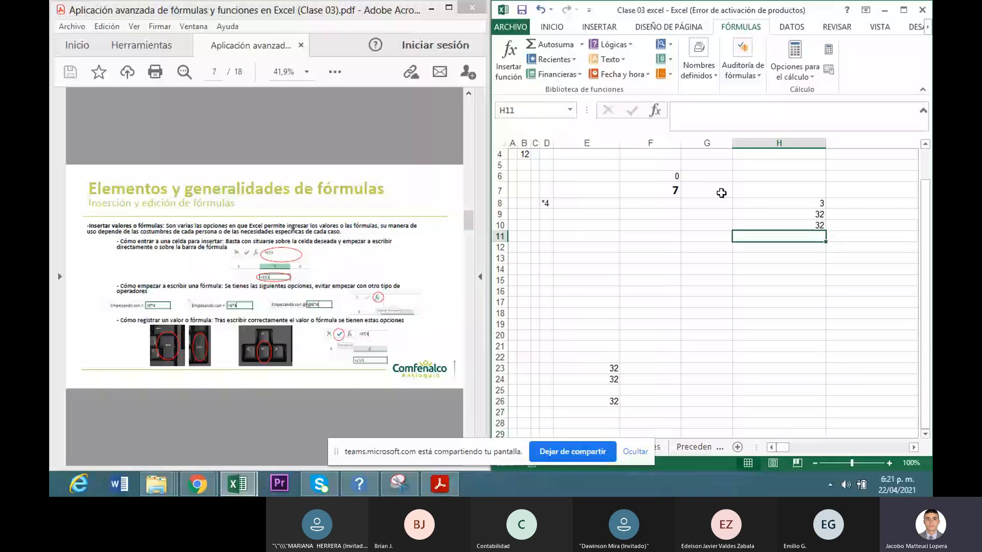
left_click(655, 110)
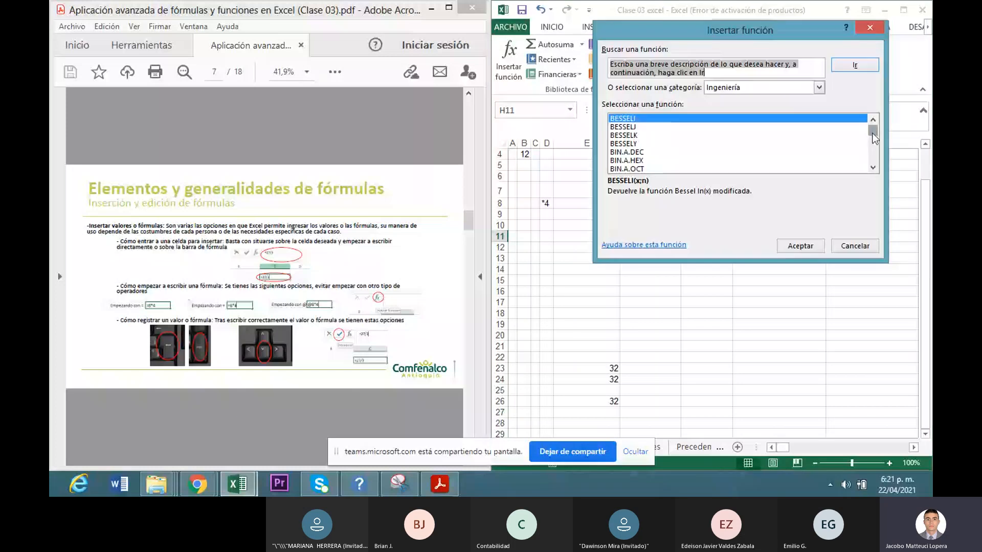
left_click(818, 88)
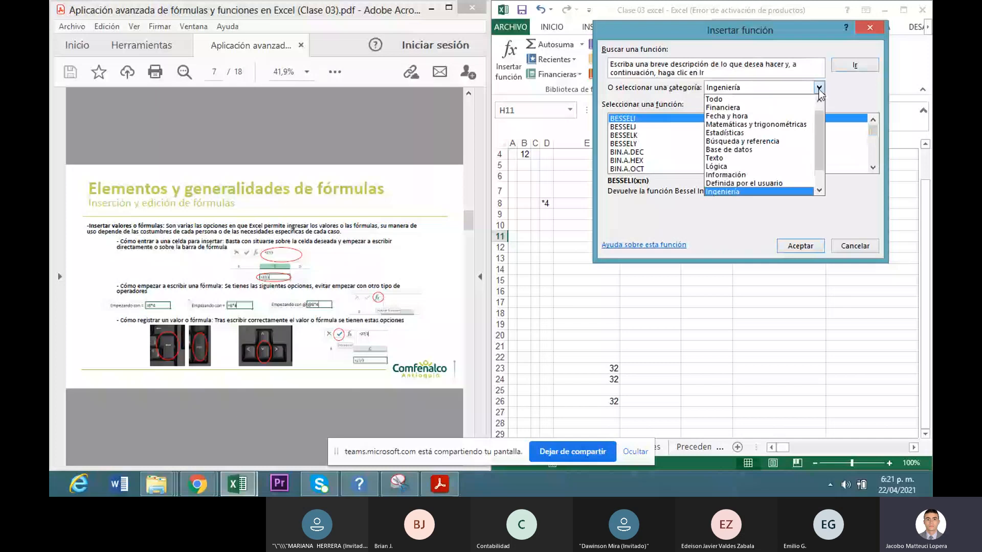
left_click(773, 125)
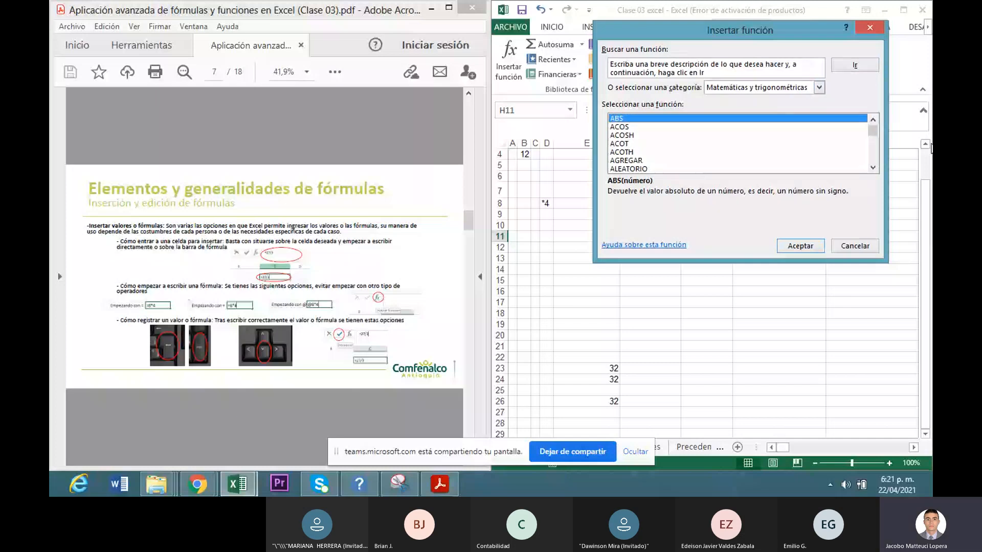
left_click(873, 137)
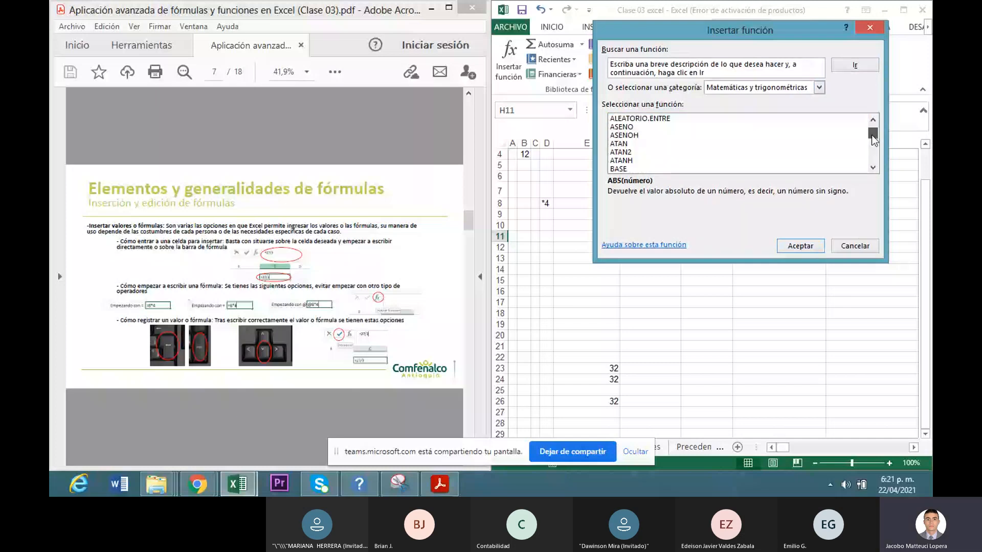
left_click_drag(873, 138, 869, 151)
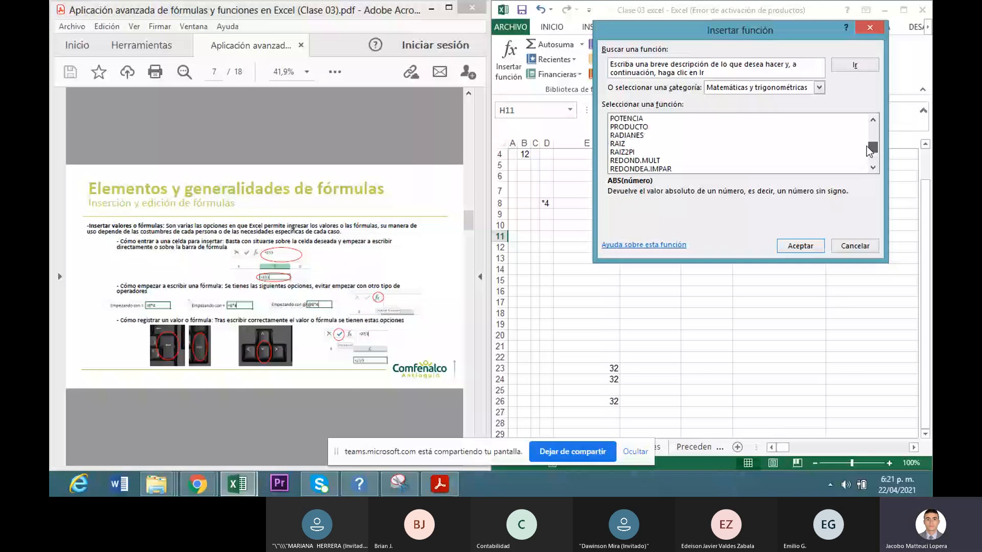
left_click(642, 127)
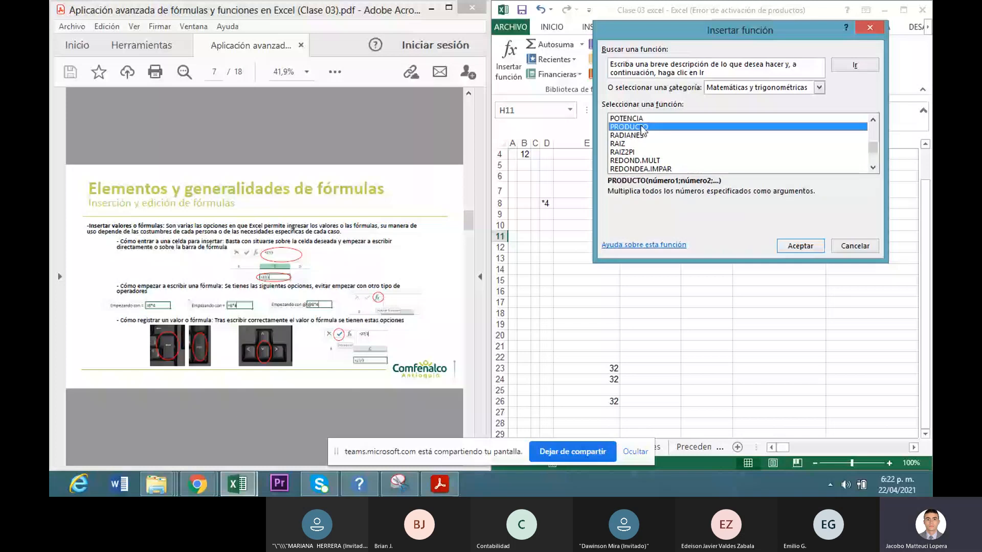
double_click(642, 128)
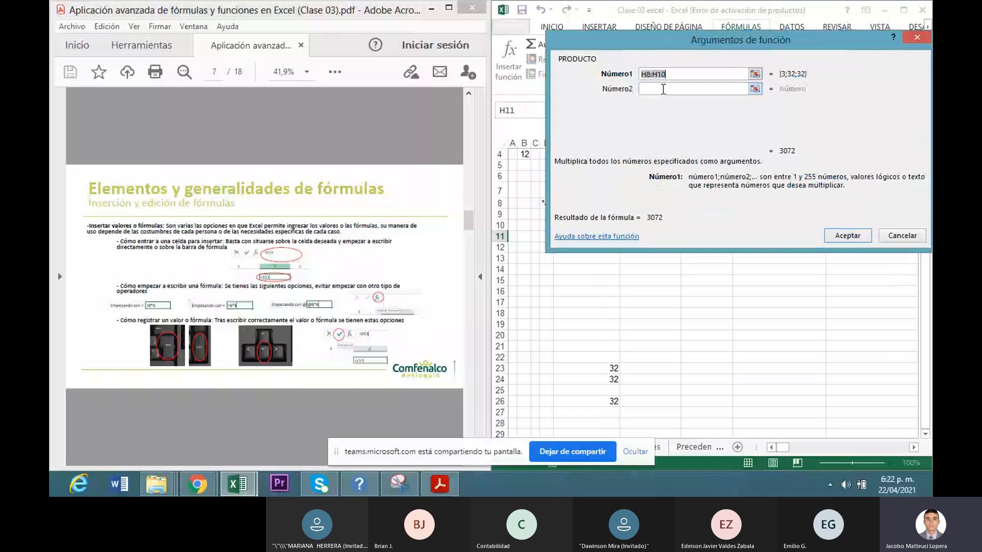
- Set PRODUCTO's Número1 argument to 8 and Número2 to 4, and insert the function in H11
type("8")
left_click(663, 89)
type("4")
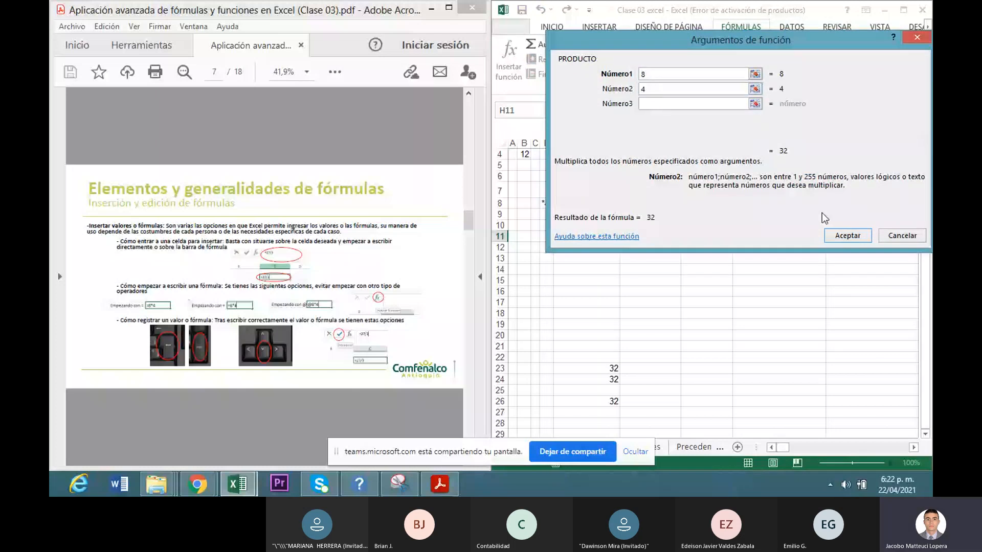
left_click(842, 235)
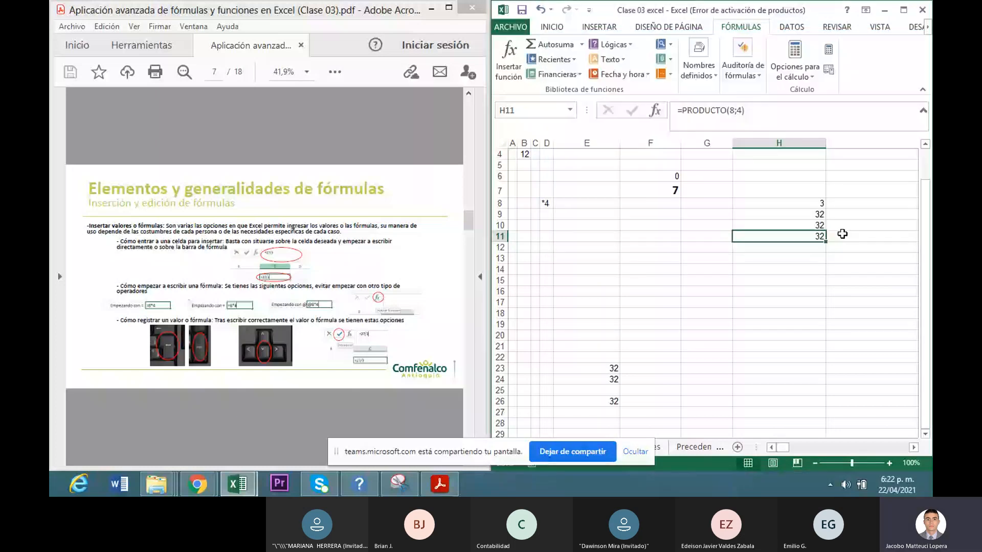
- Open the multiplication formula in H9 for editing in the formula bar and re-enter it without changes
left_click(785, 246)
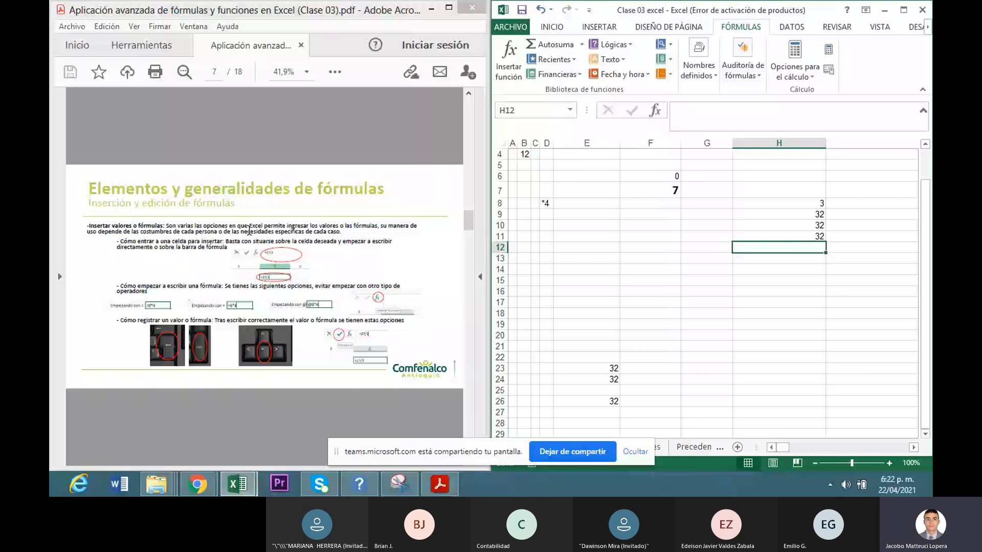
left_click(348, 145)
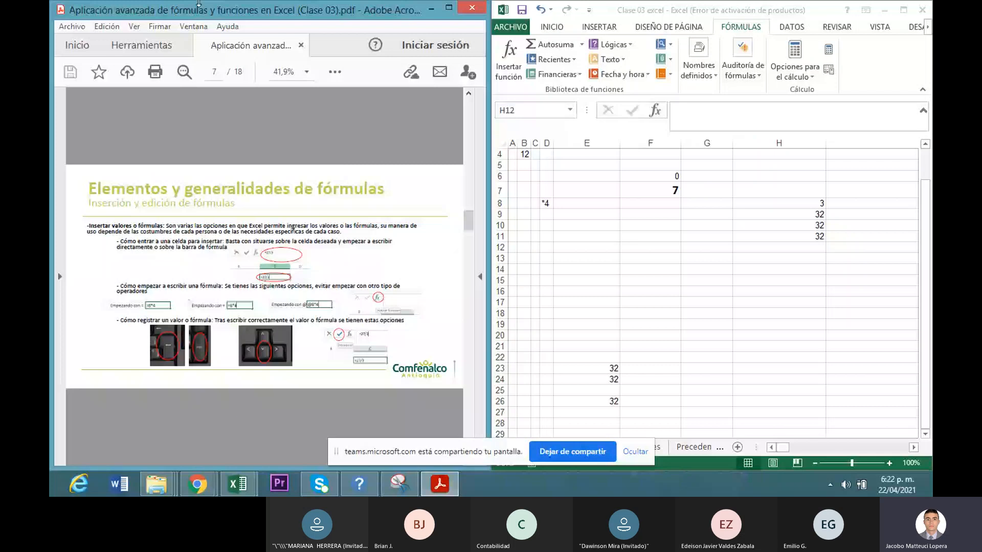
left_click(764, 215)
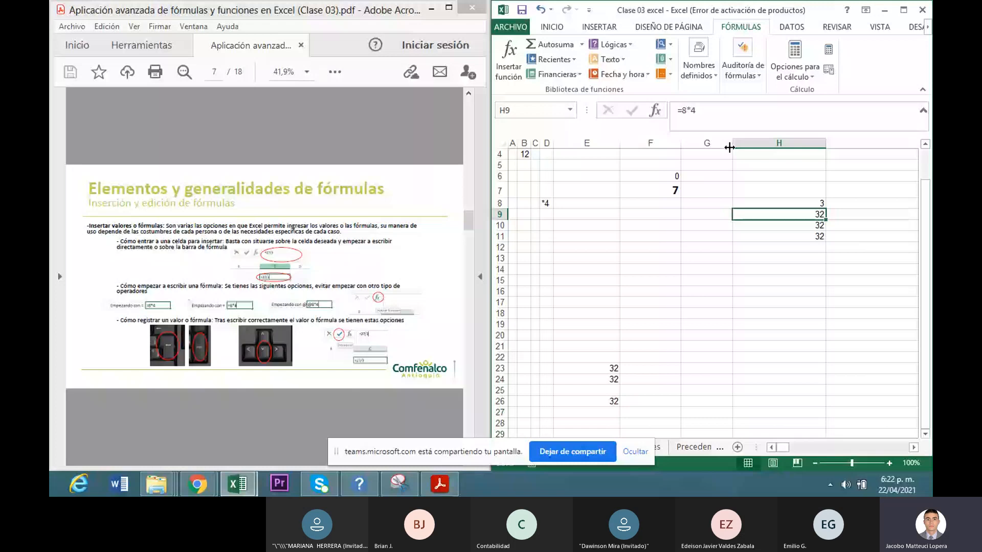
left_click(727, 121)
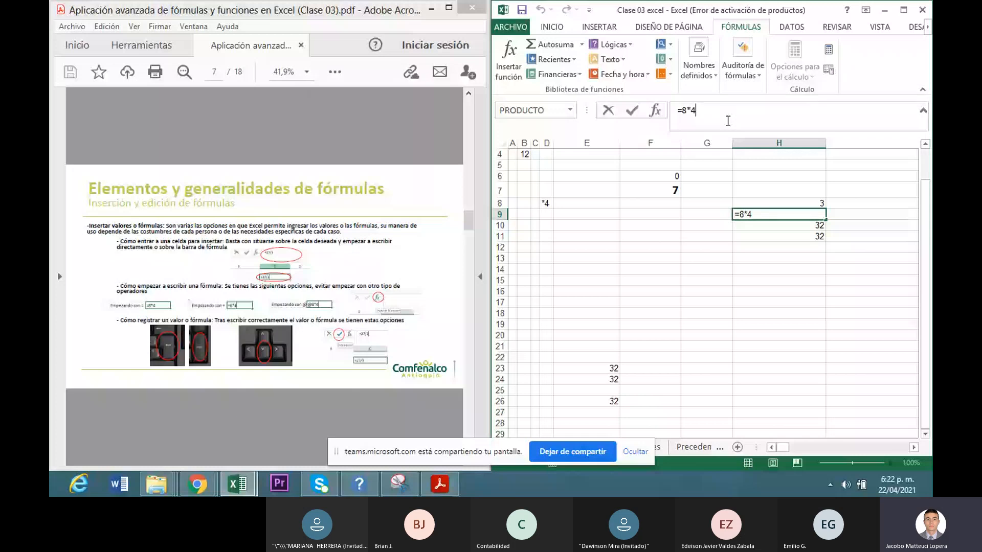
key("Return")
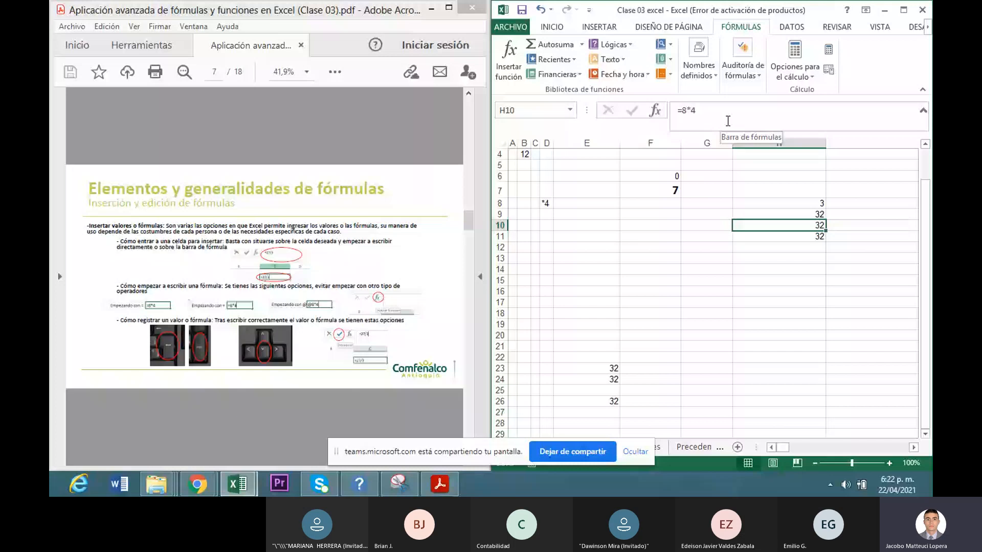
- Reopen the formulas in H8 and H9 for editing and commit each one without changes
left_click(766, 243)
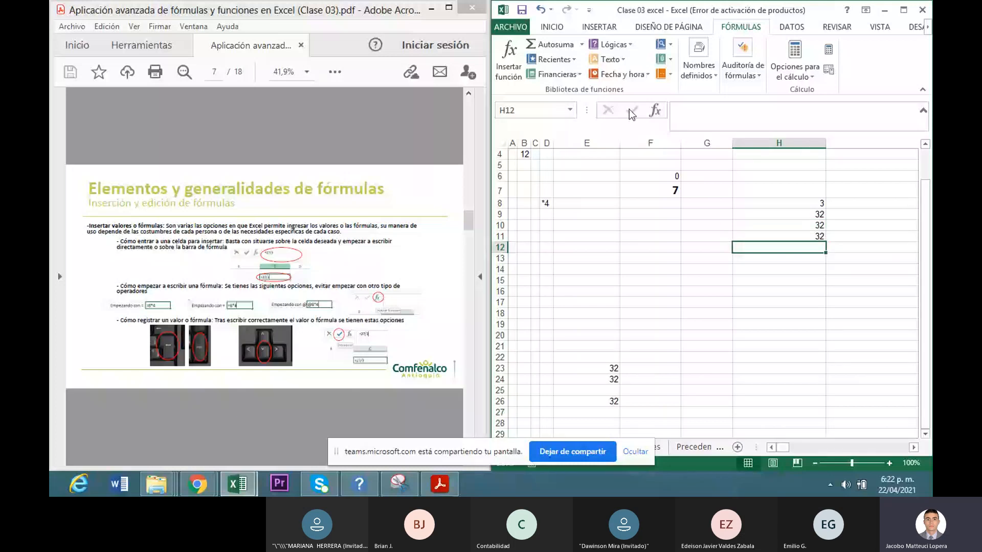
left_click(804, 203)
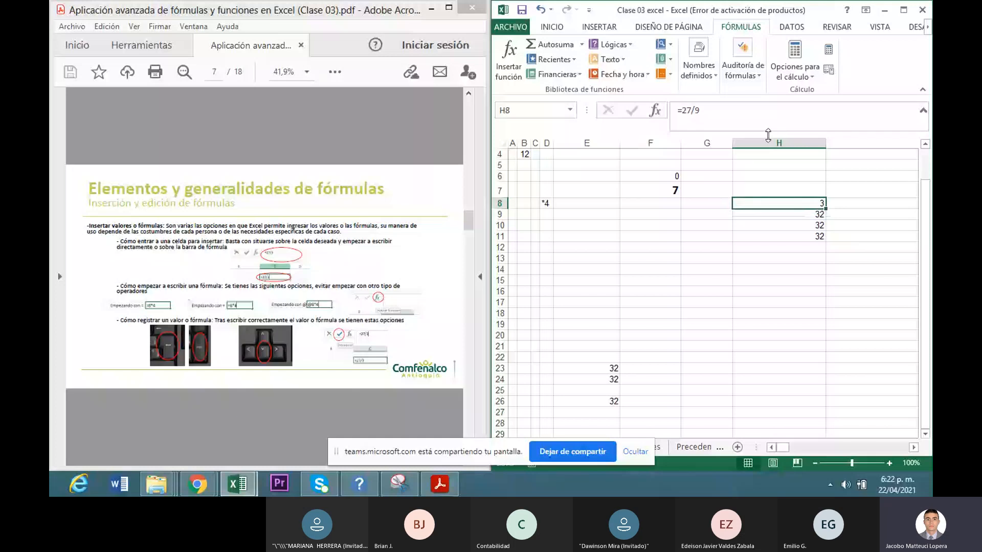
key("F2")
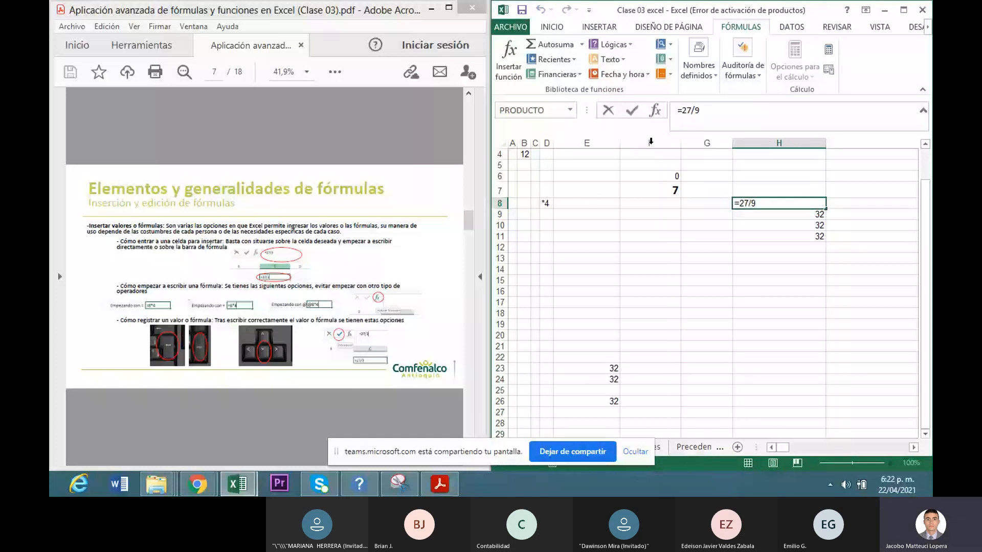
left_click(632, 116)
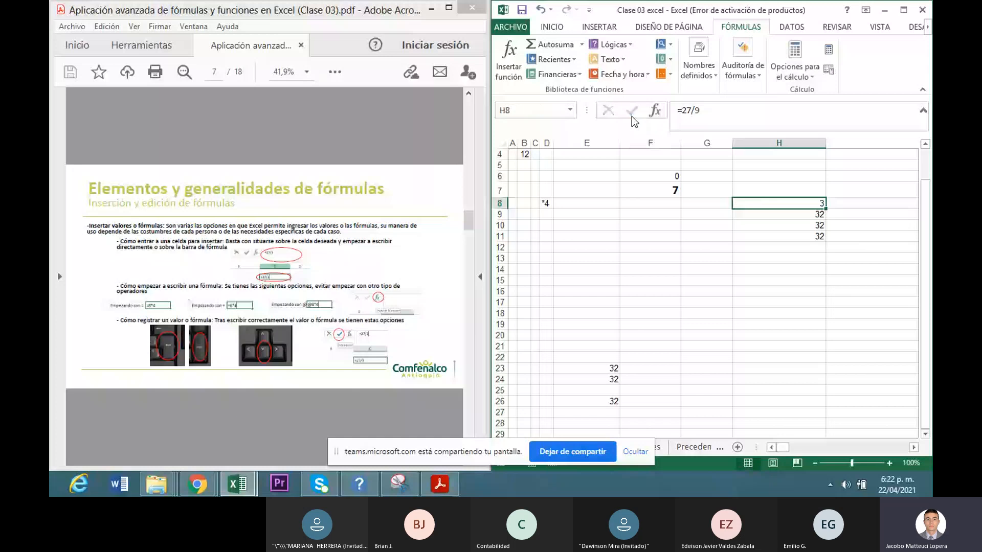
double_click(802, 214)
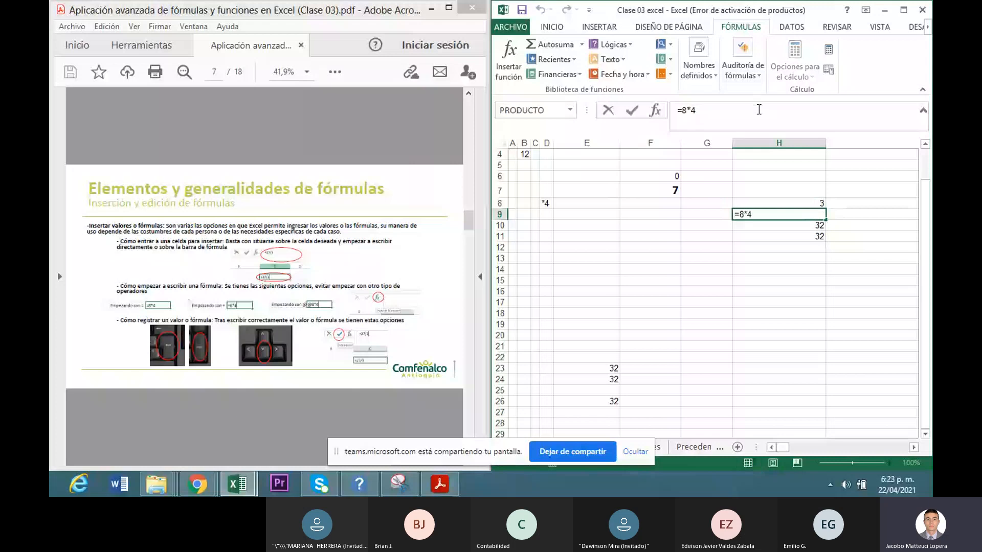
key("Return")
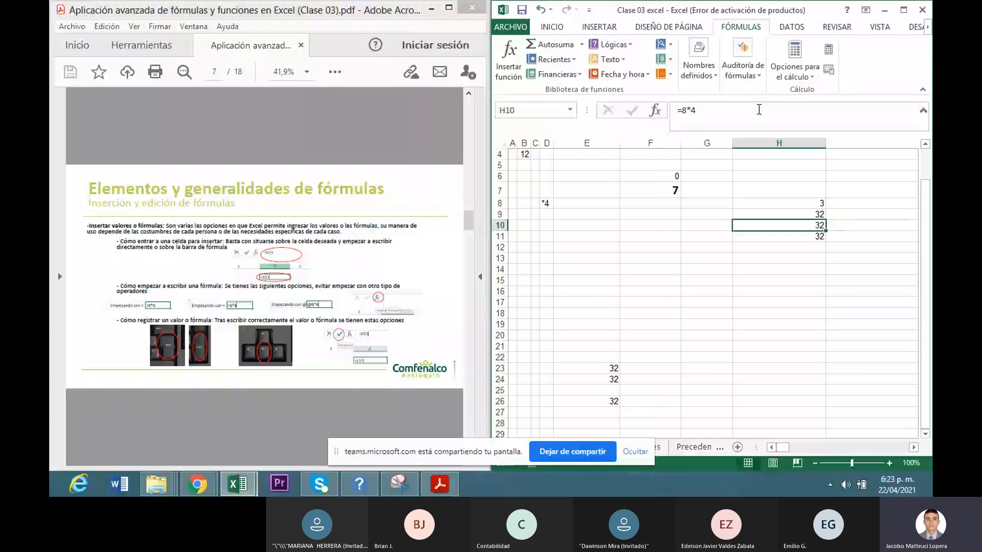
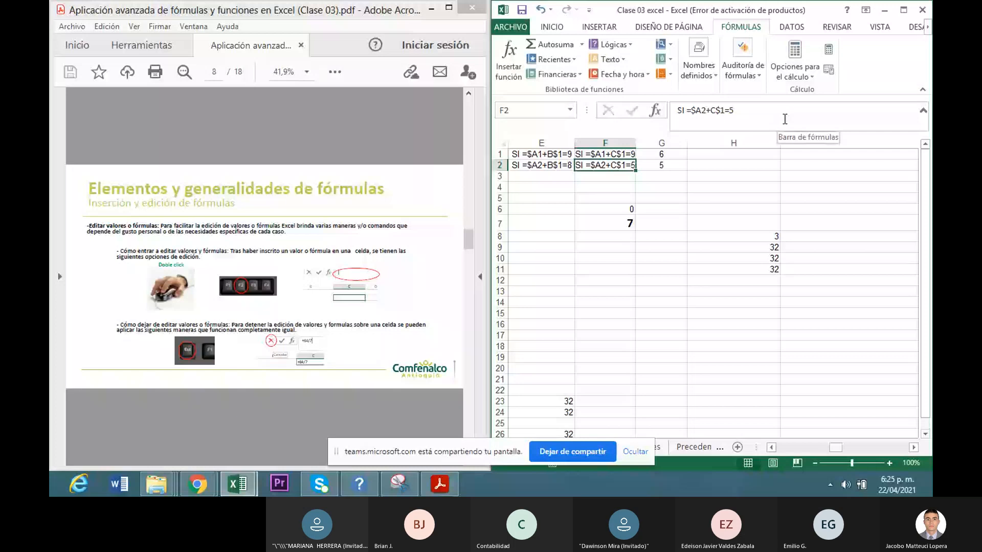
- Start editing the text in cell F2 through the formula bar and cancel the edit, twice
left_click(785, 119)
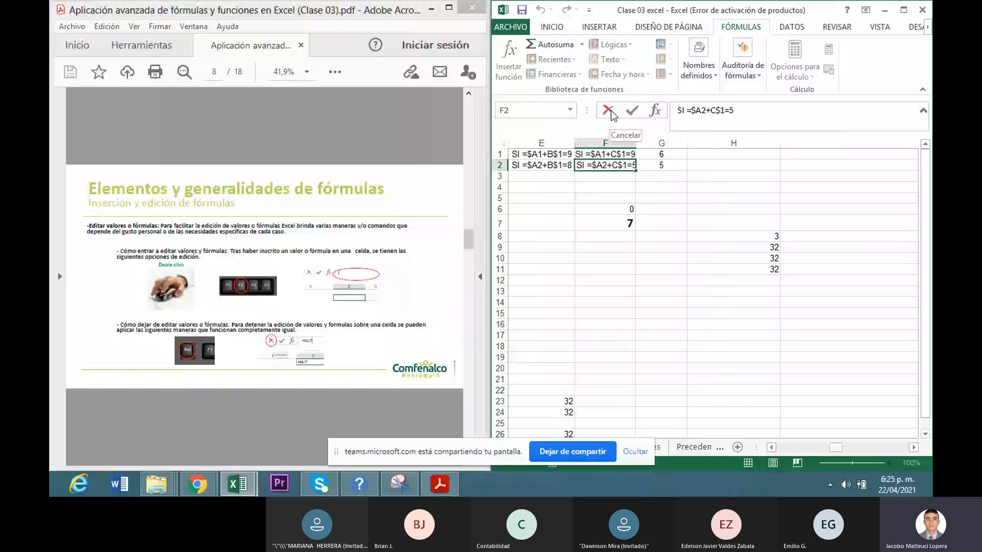
left_click(612, 112)
left_click(728, 122)
left_click(609, 108)
- Advance the class PDF to the Referencias relativas slide on page 9 and maximize its window
left_click(329, 115)
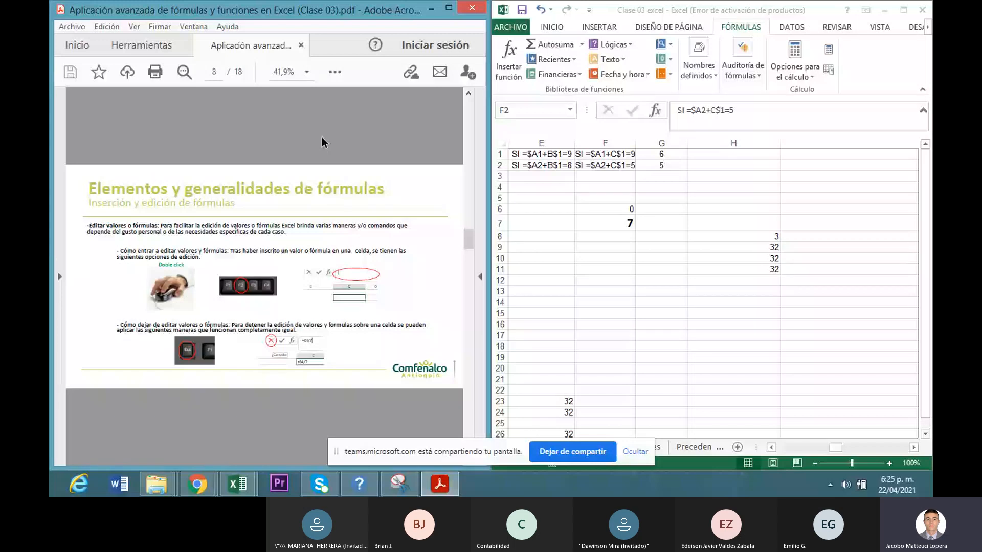
scroll(321, 136, "down", 1)
scroll(321, 136, "up", 1)
scroll(321, 136, "down", 1)
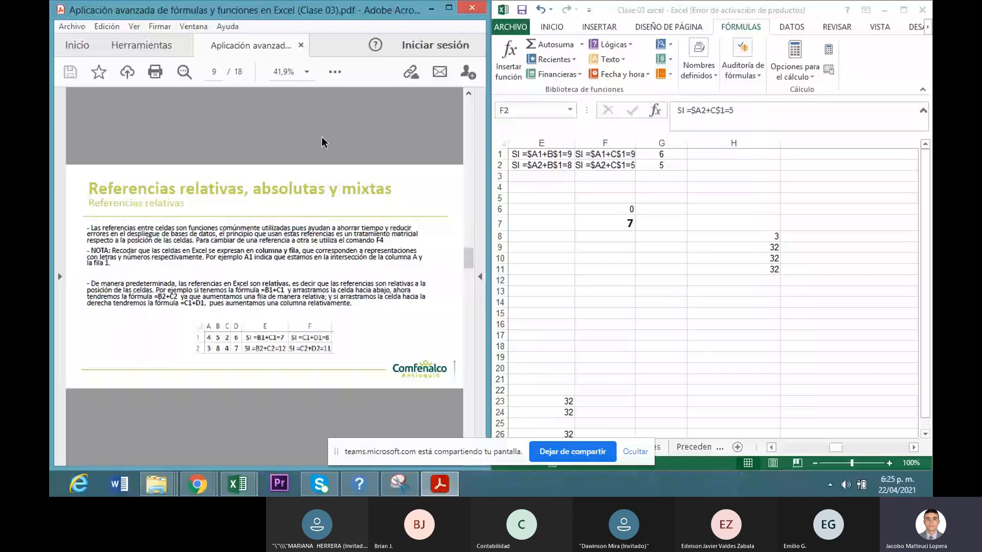
left_click(448, 8)
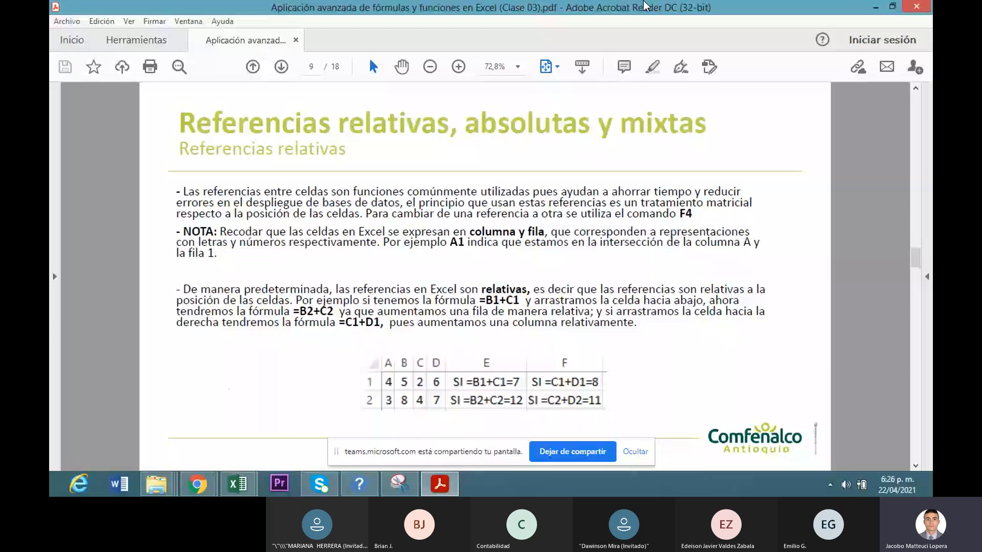
- Minimize the class PDF, maximize the Clase 03 excel workbook and select cell E8 of the Borrador sheet
left_click(875, 7)
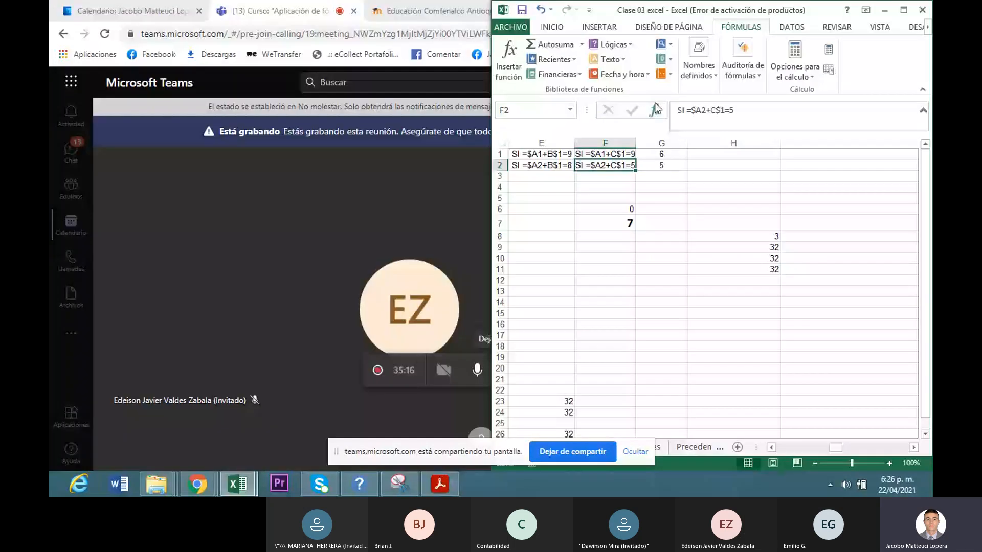
left_click(904, 10)
left_click(121, 234)
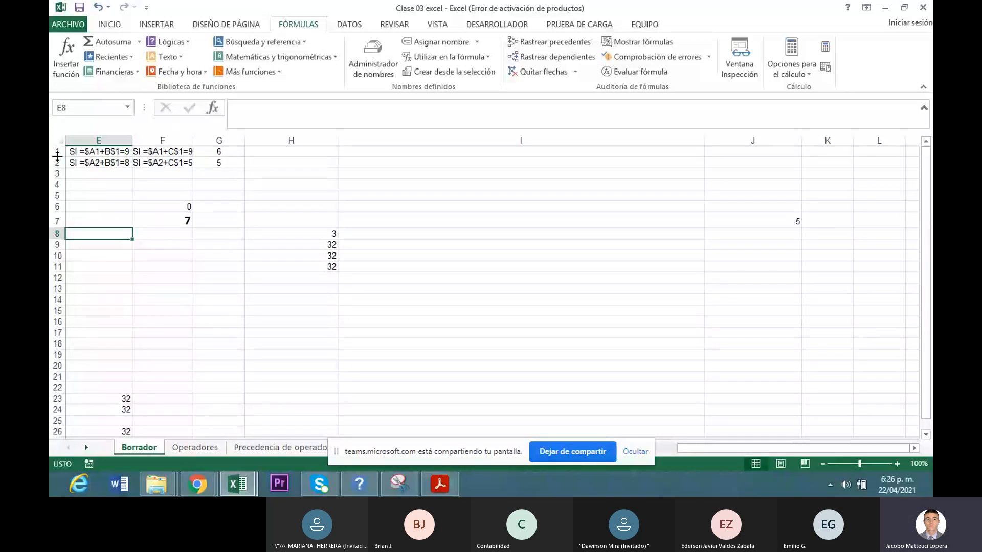
- Open the Precedencia de operadores sheet and highlight column A, row 1, cell A1 and the symbol table to illustrate columns and rows
left_click(263, 449)
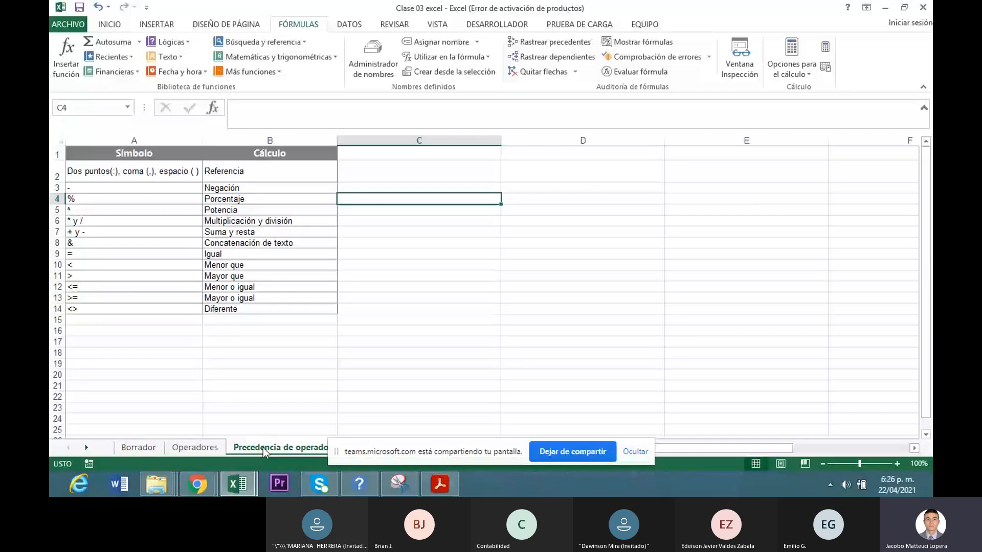
left_click(192, 137)
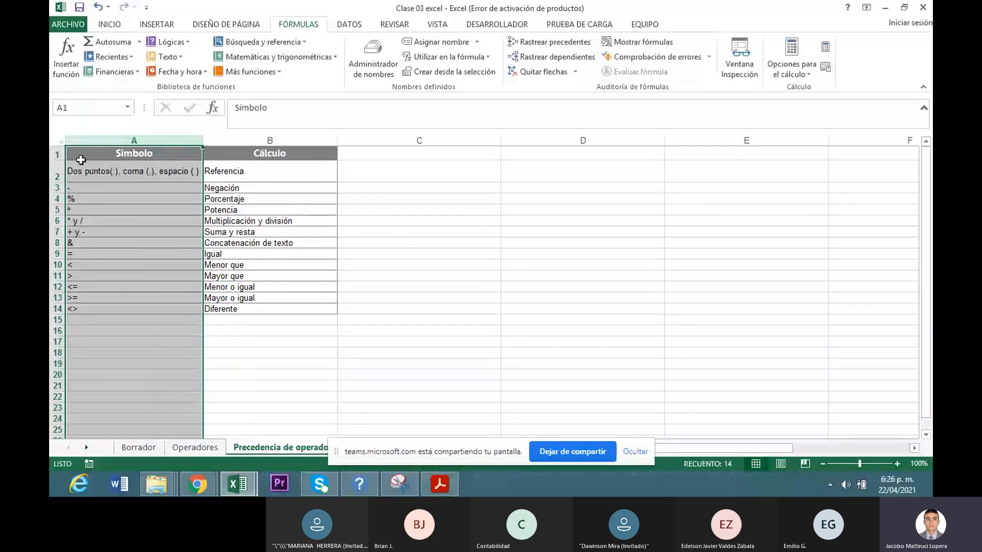
left_click(55, 154)
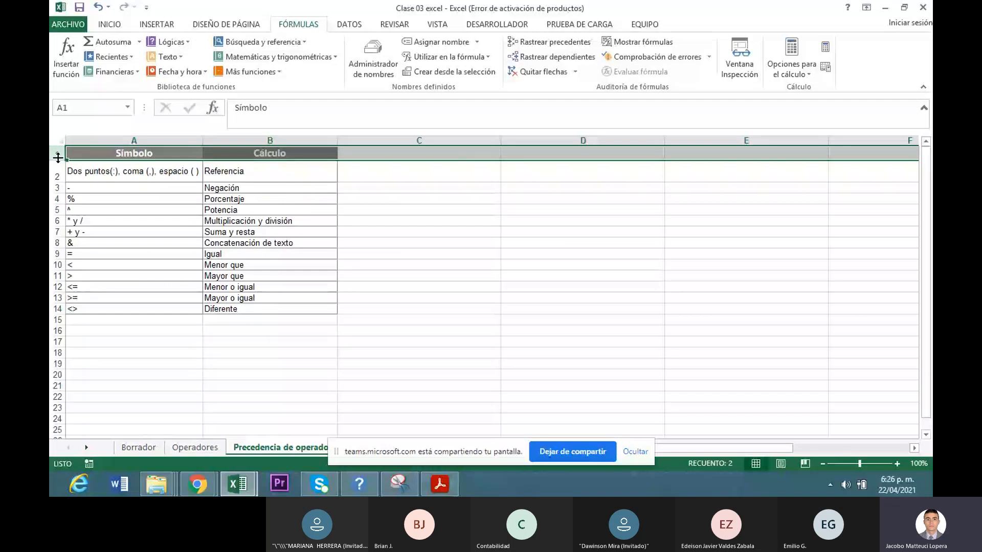
left_click(120, 154)
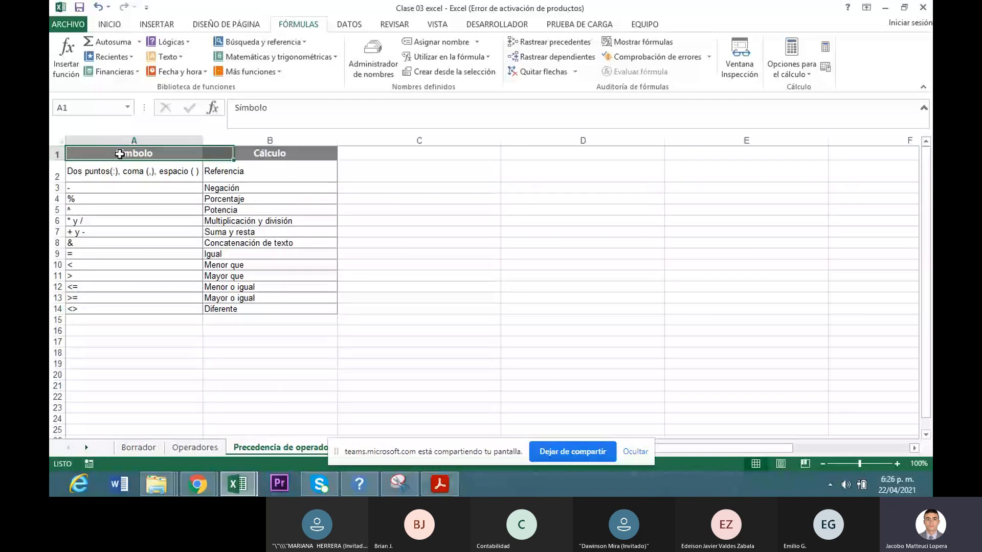
left_click_drag(120, 154, 350, 315)
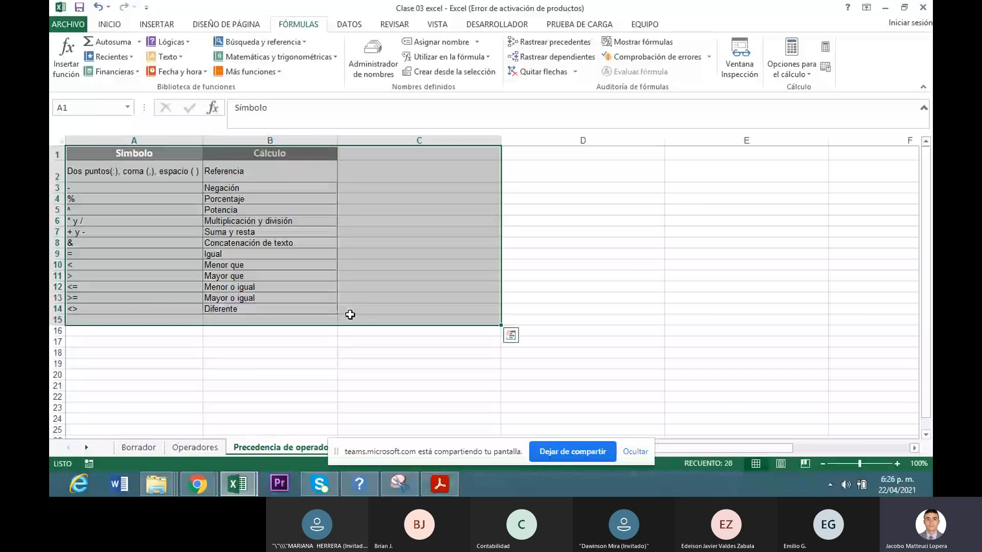
left_click(490, 265)
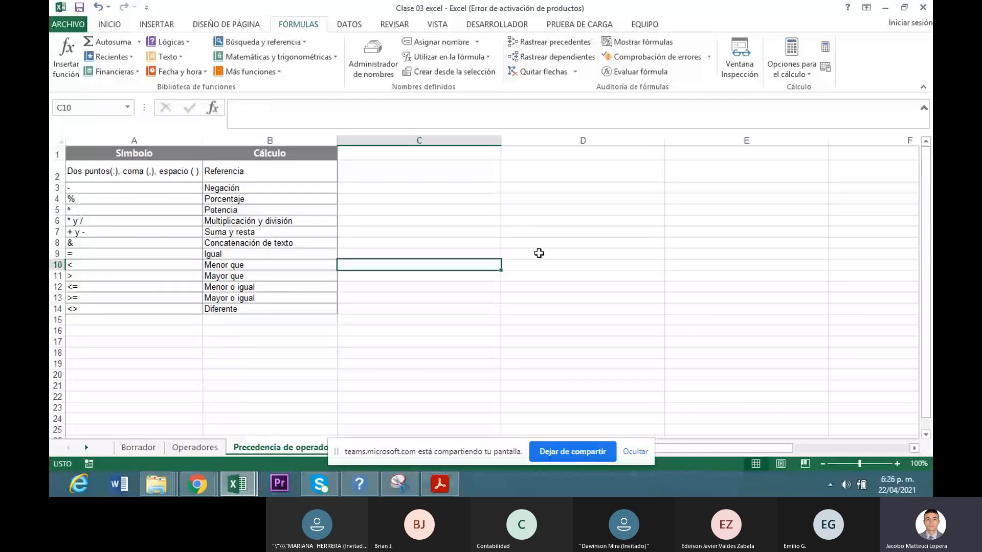
left_click(539, 253)
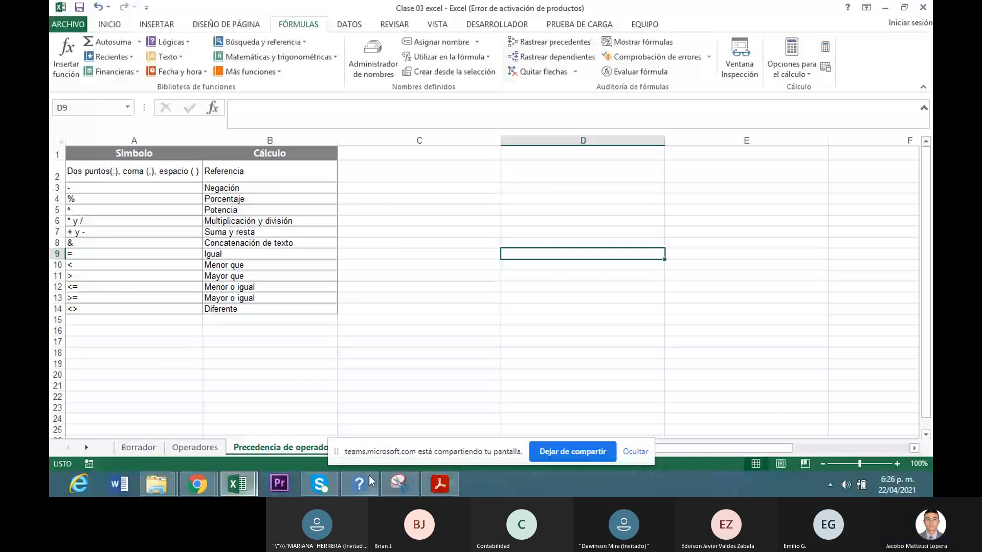
- Switch to the class PDF, dock its window to half the screen, and return to the Excel workbook
left_click(440, 484)
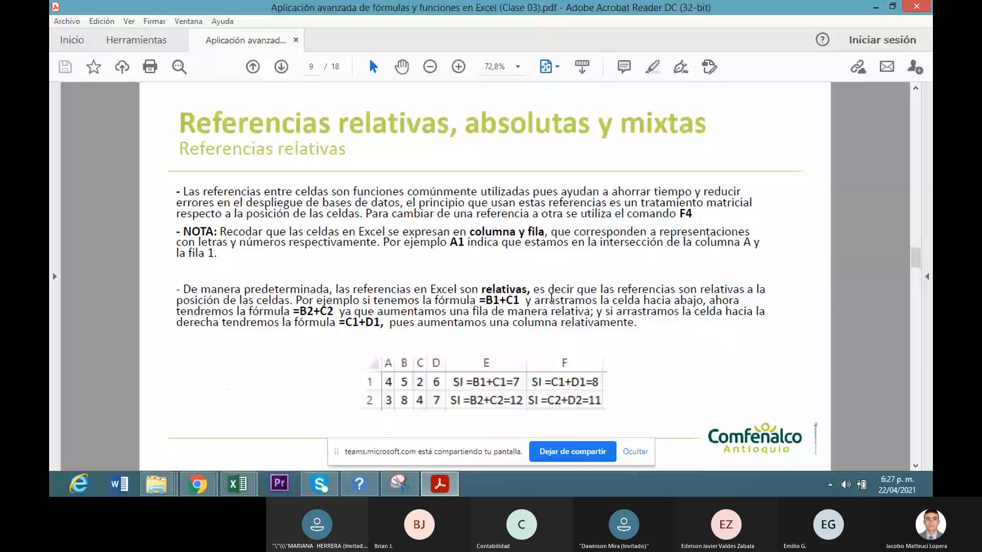
key("super+Right")
key("alt+Tab")
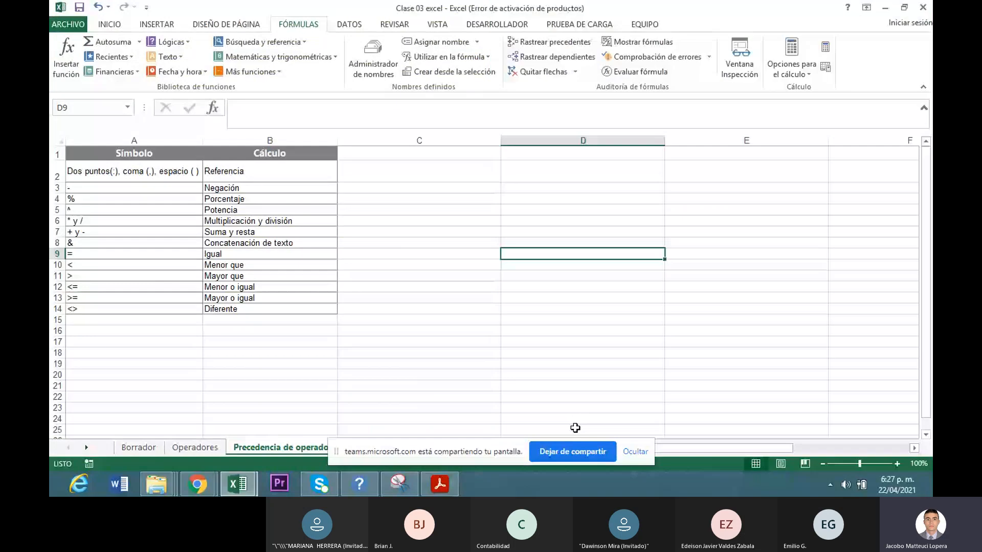
- Hide the screen-sharing bar and go to columns A to D of the Borrador sheet, selecting cell D4
left_click(635, 451)
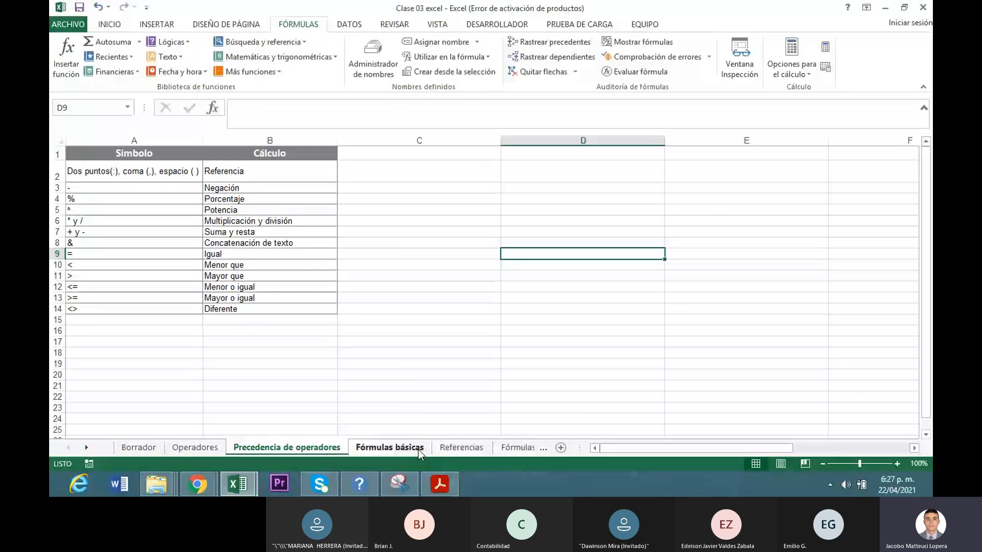
left_click(139, 448)
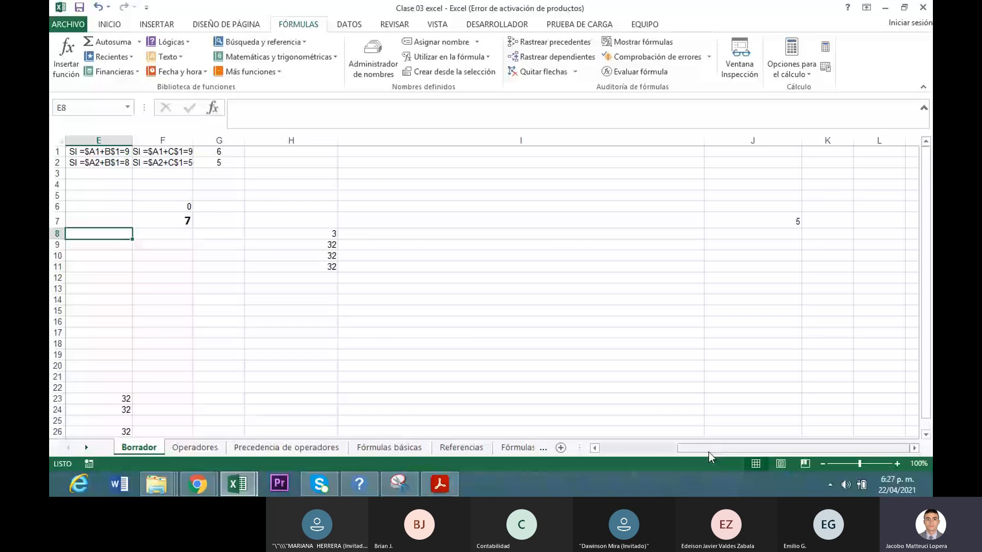
left_click_drag(708, 450, 632, 450)
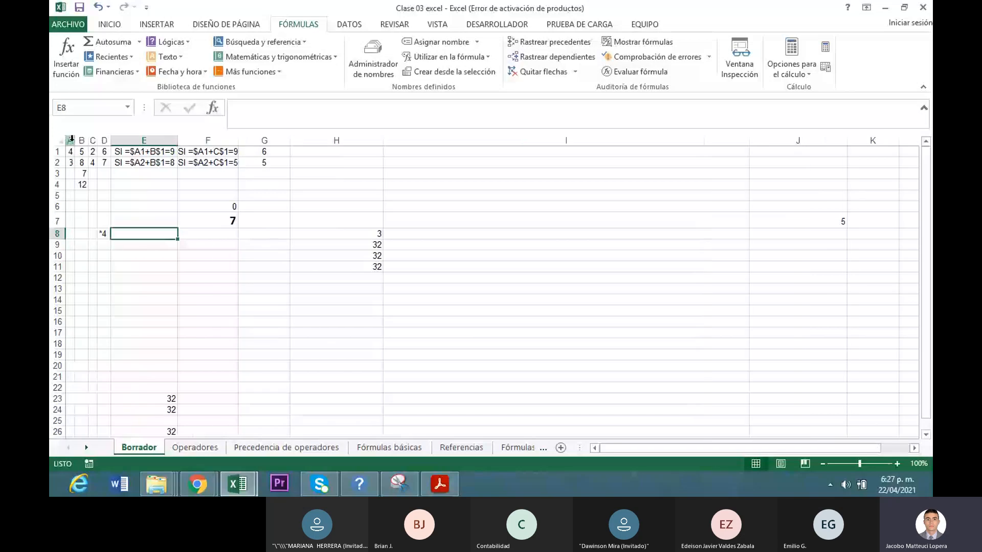
left_click_drag(71, 138, 104, 140)
left_click(103, 184)
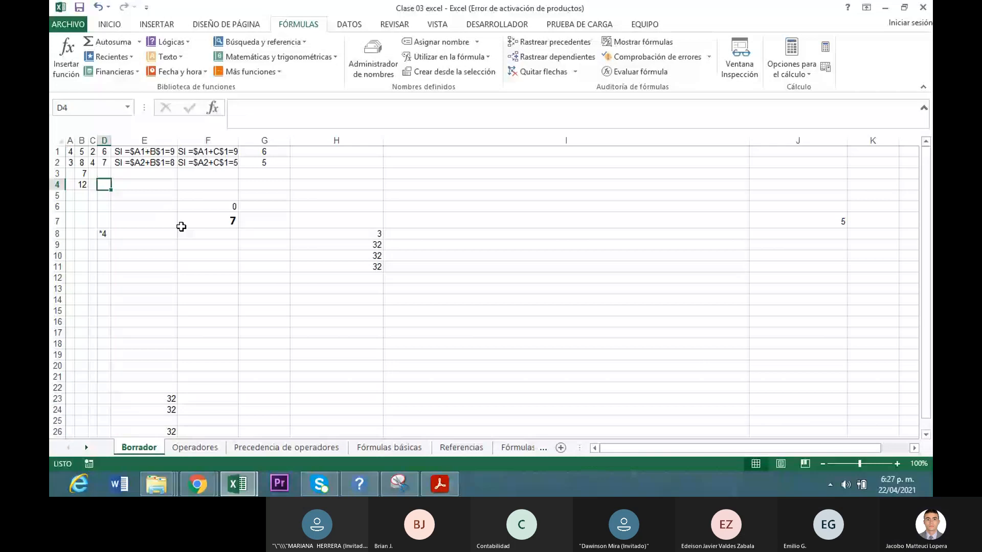
- Arrange the workbook and the class PDF side by side on the screen
key("super+Right")
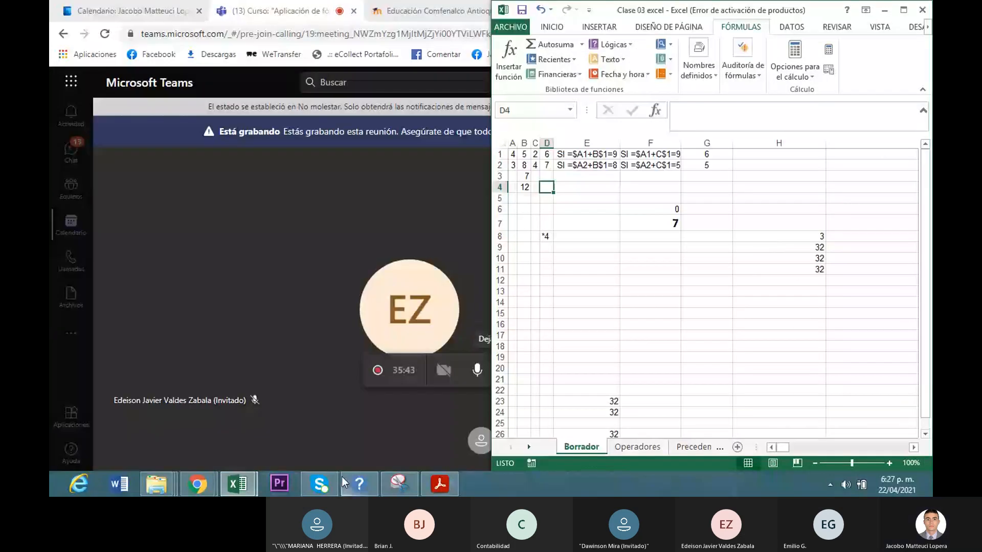
left_click(440, 484)
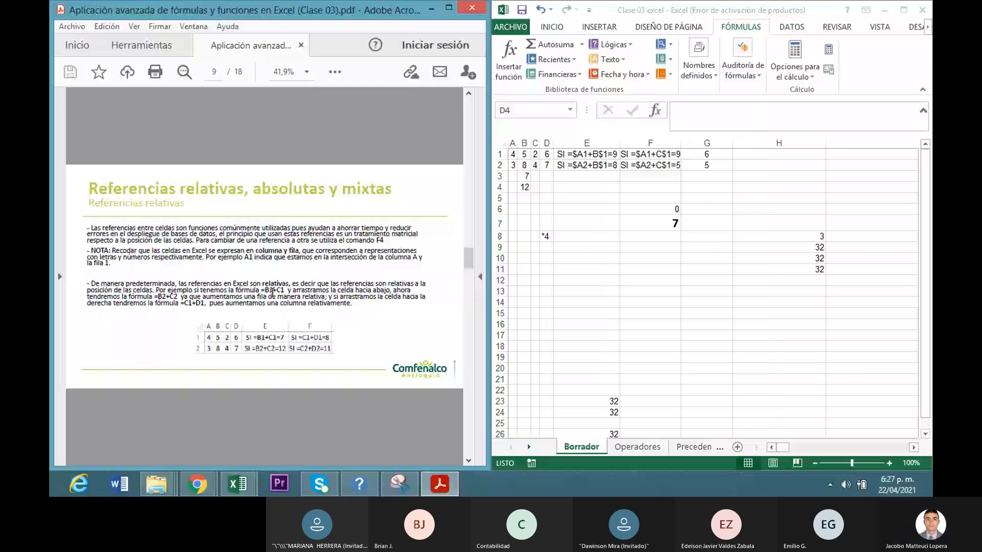
- Replace the text in cell E1 of the Borrador sheet with the relative-reference formula +B1+C1
left_click(579, 155)
left_click(579, 155)
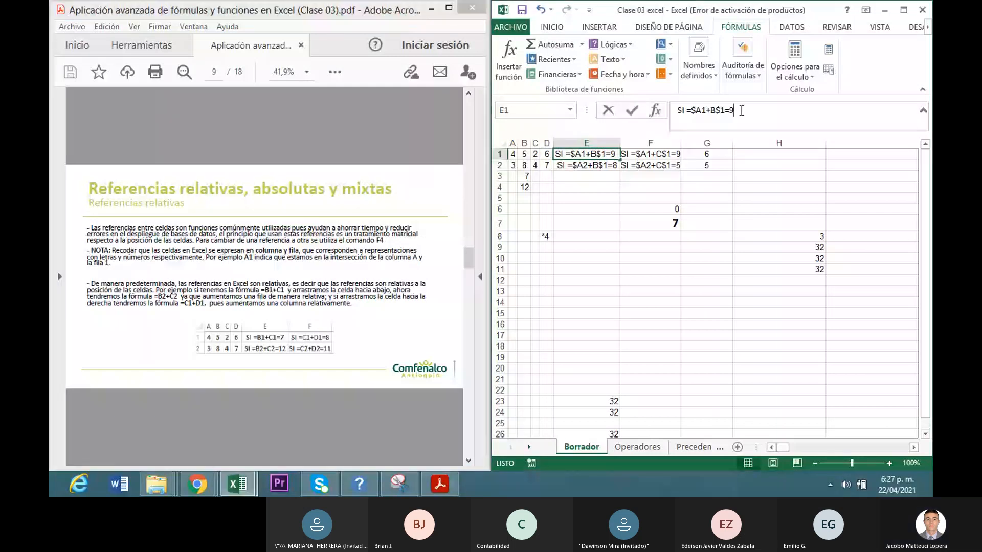
left_click(741, 111)
left_click_drag(741, 111, 632, 113)
type("+")
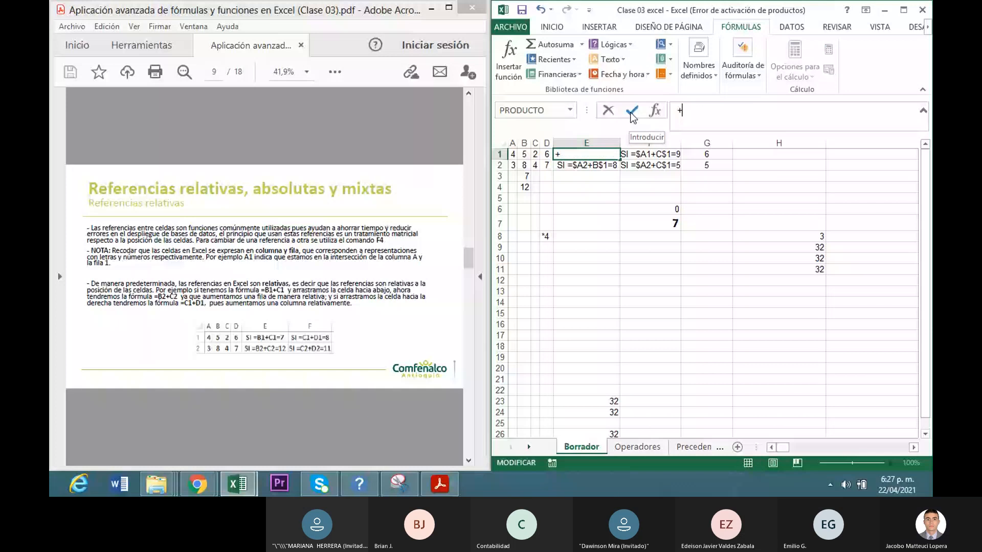
left_click(525, 155)
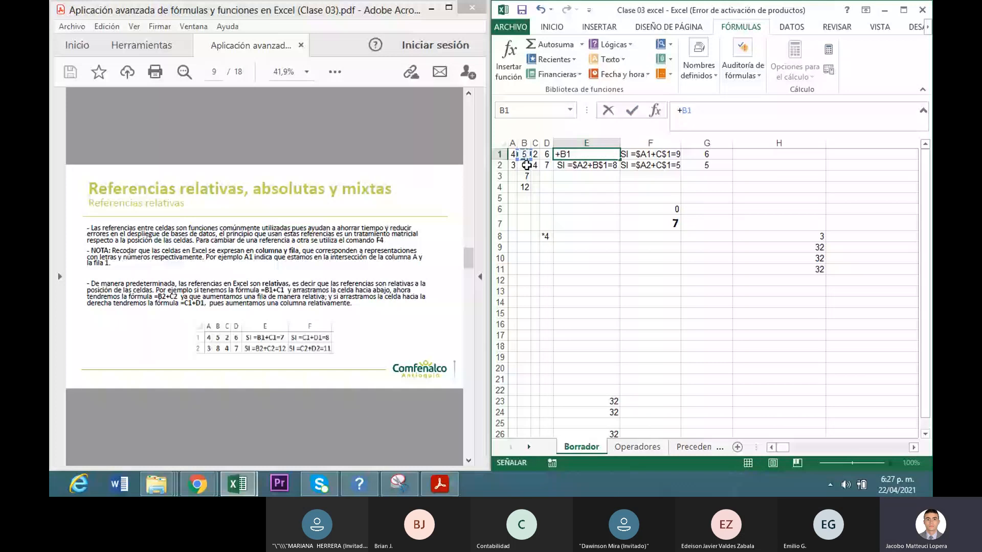
type("+")
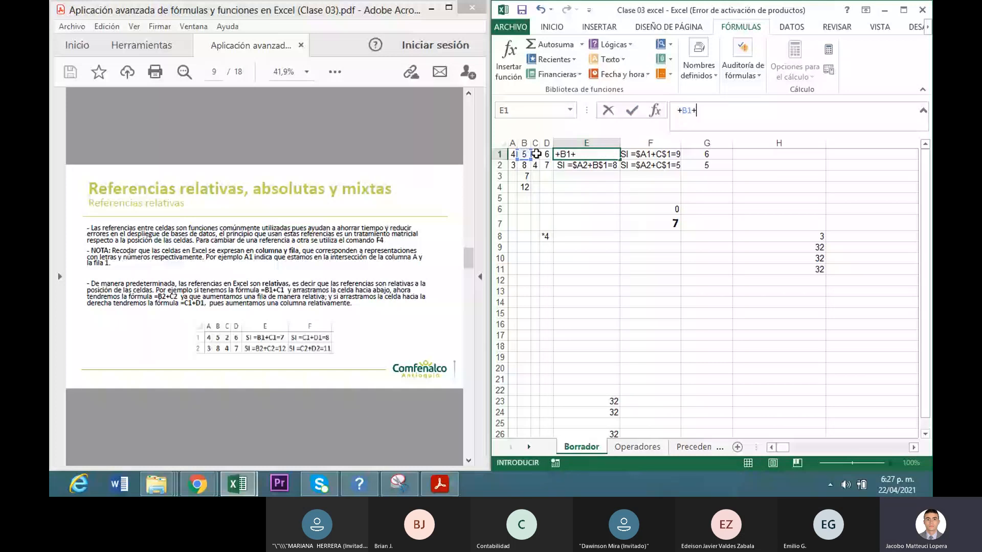
left_click(536, 154)
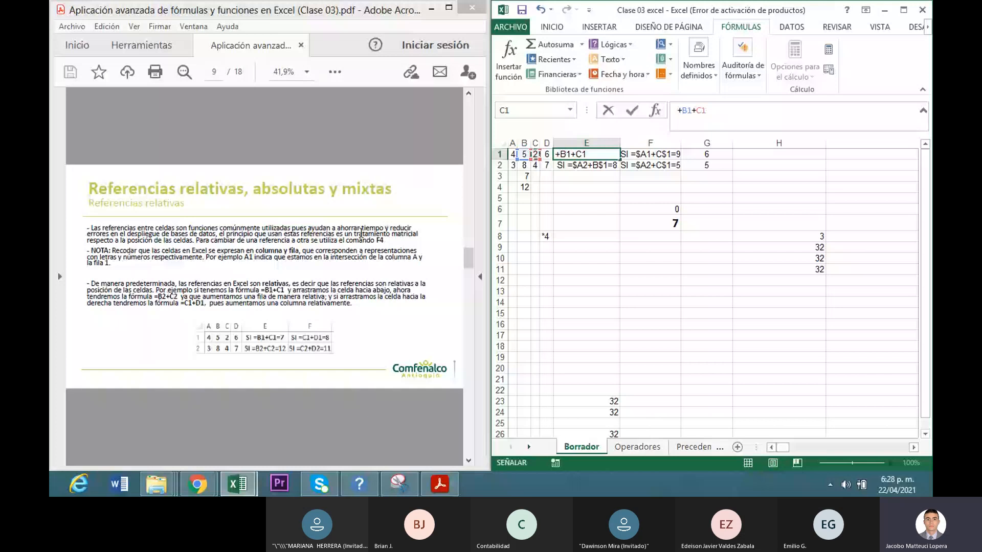
key("Return")
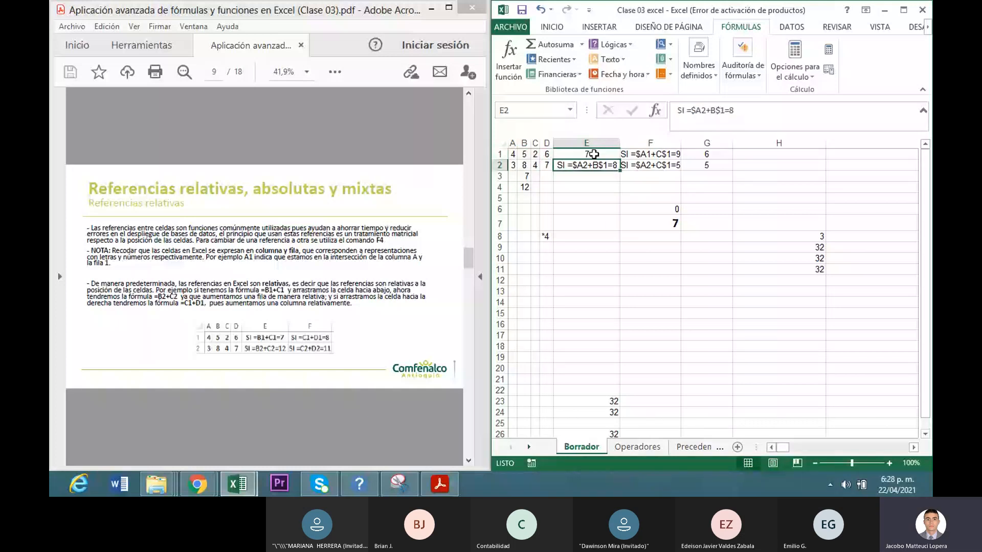
- Fill the formula in E1 down into E2 and display the references of the copied formula
left_click(593, 154)
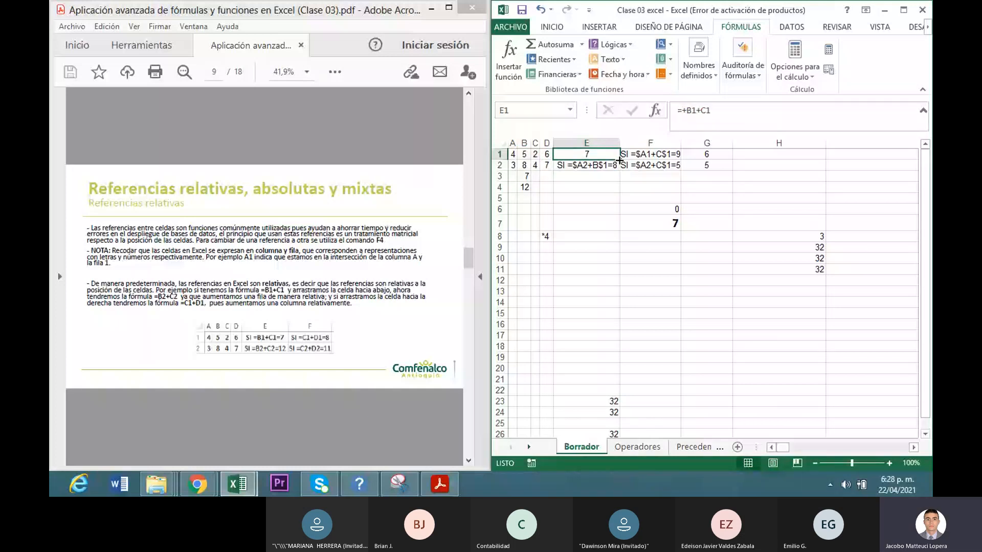
left_click_drag(620, 159, 593, 163)
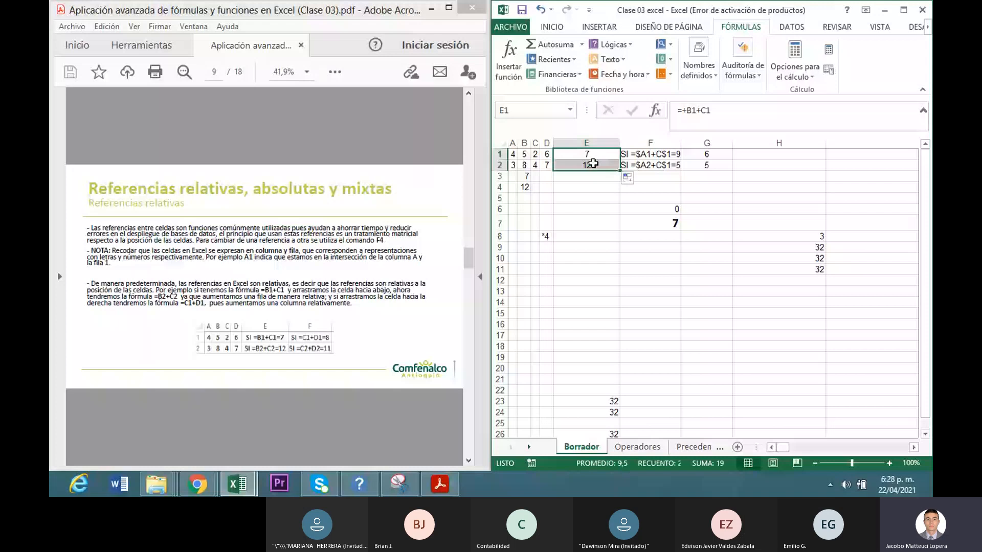
double_click(593, 164)
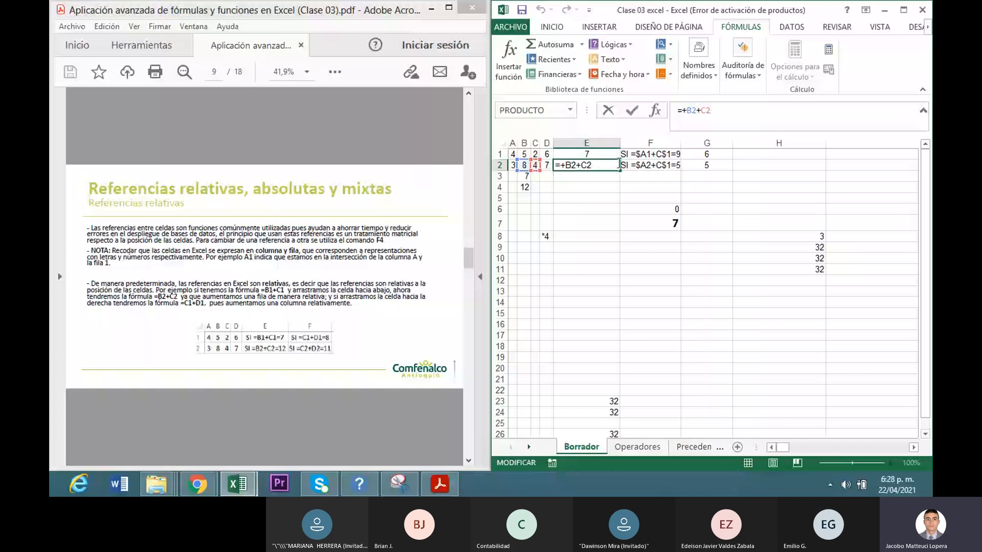
- Fill the formula in E1 across into F1 and inspect which cells the copied formula refers to
left_click(589, 154)
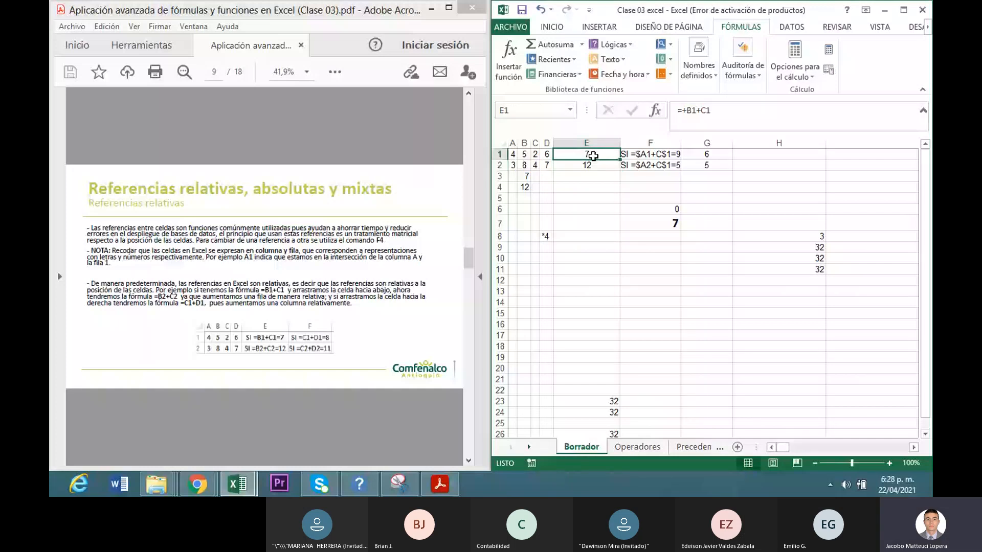
left_click_drag(621, 159, 653, 162)
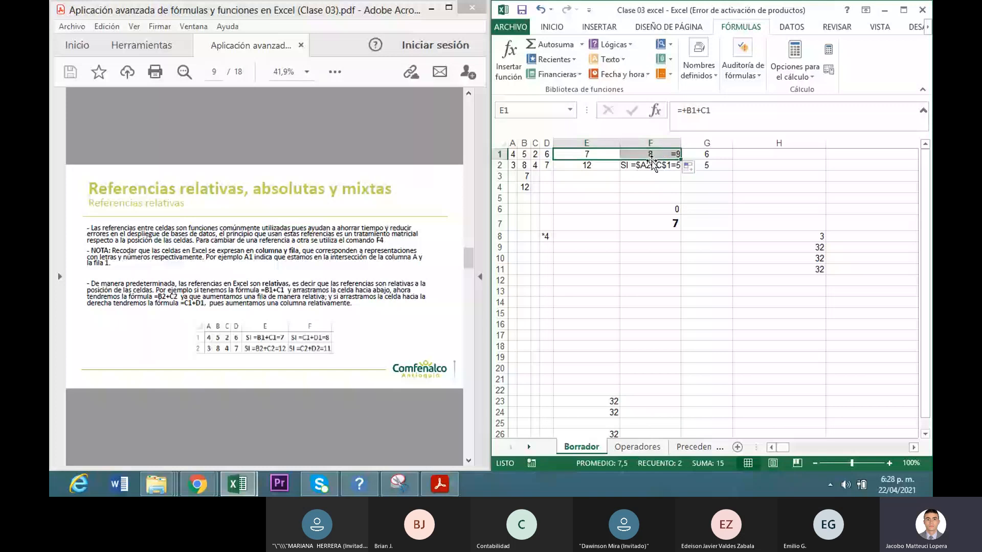
left_click(654, 157)
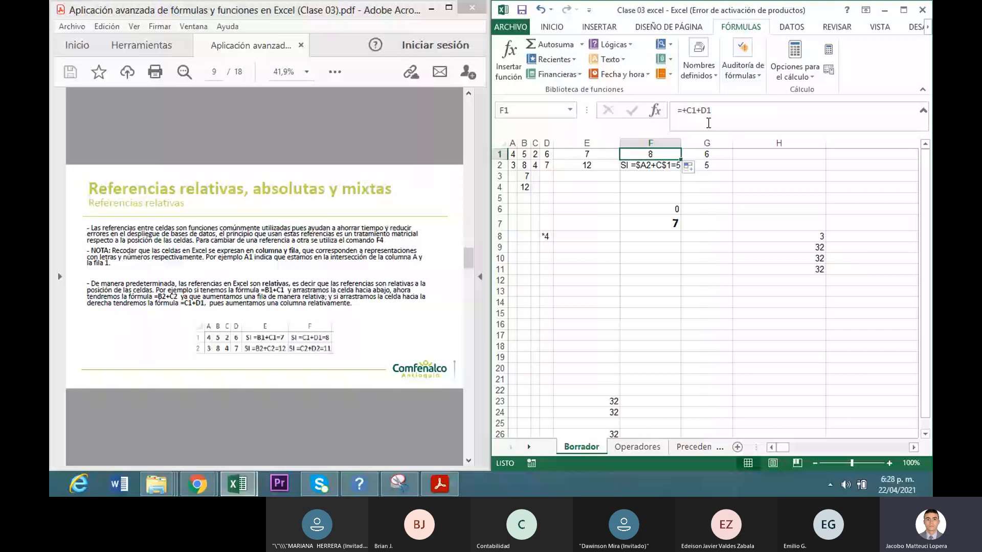
left_click(722, 110)
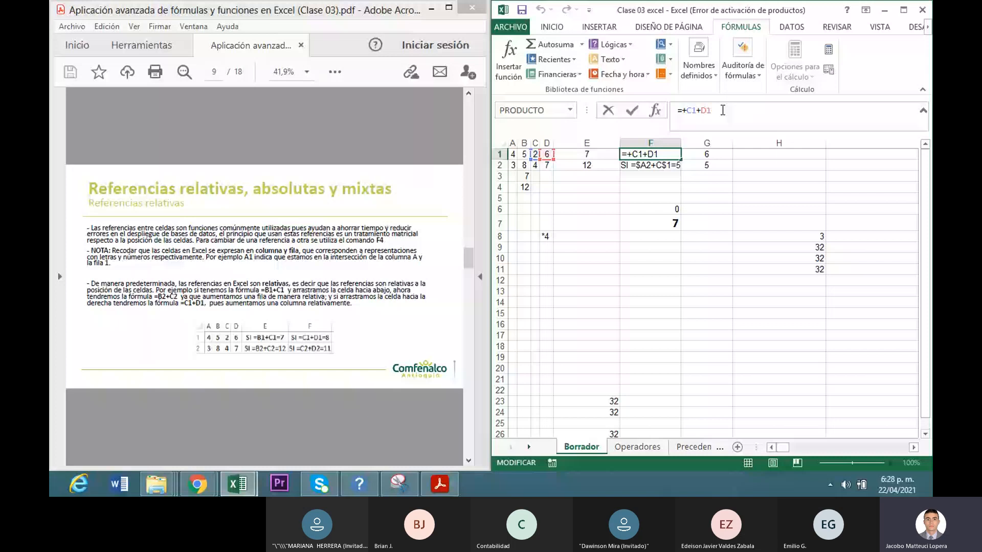
left_click(650, 258)
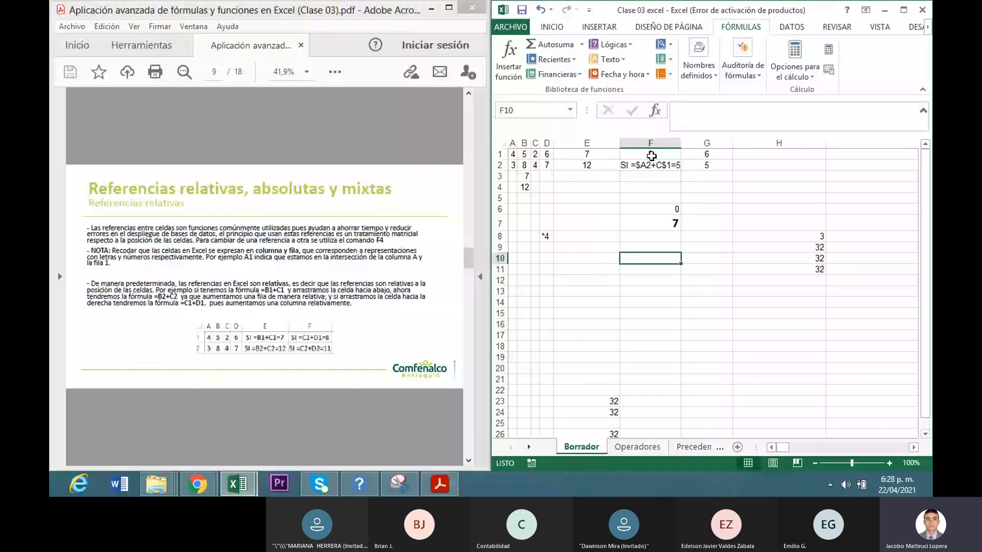
- Fill the formula in F1 down into F2 and inspect the references of the copied formula
left_click(651, 155)
left_click_drag(681, 159, 678, 168)
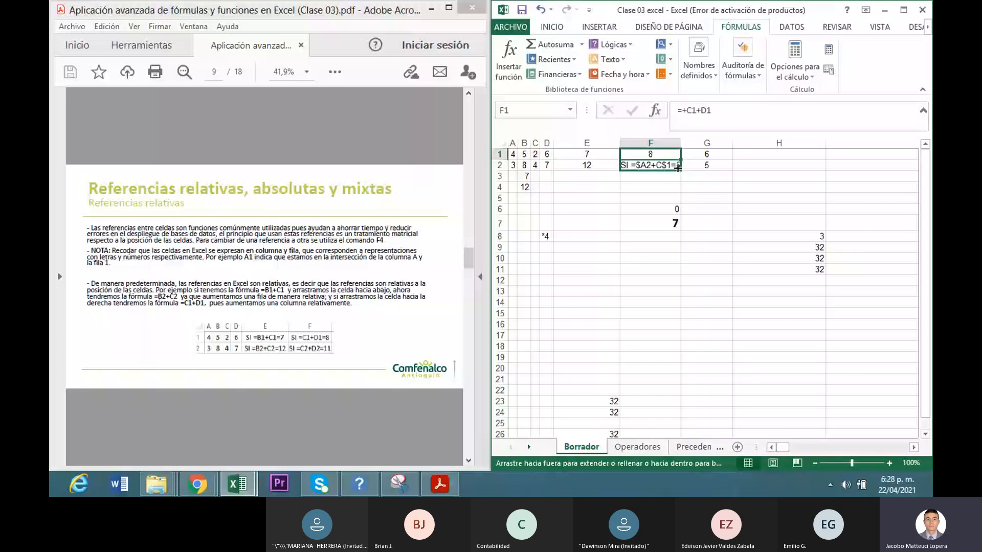
left_click(651, 166)
left_click(721, 111)
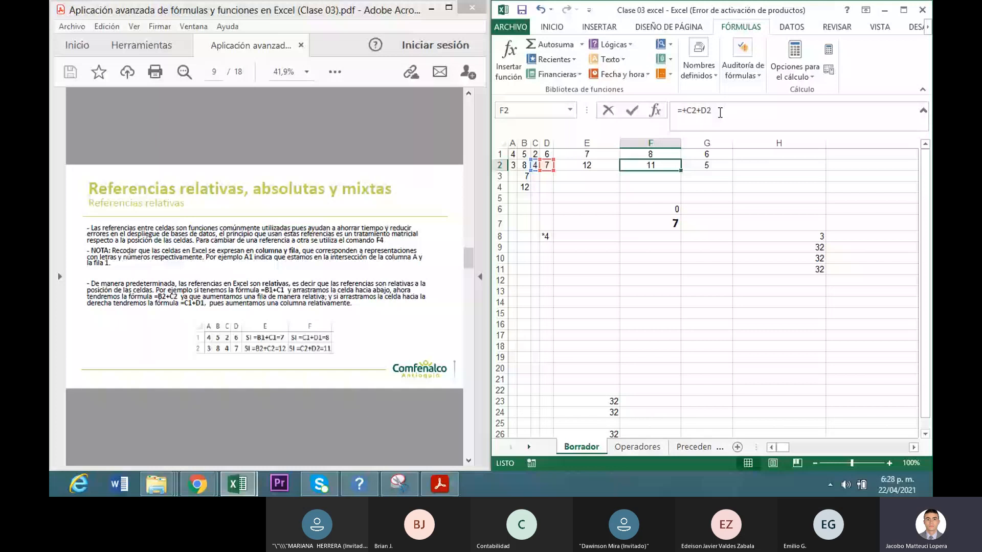
left_click(648, 226)
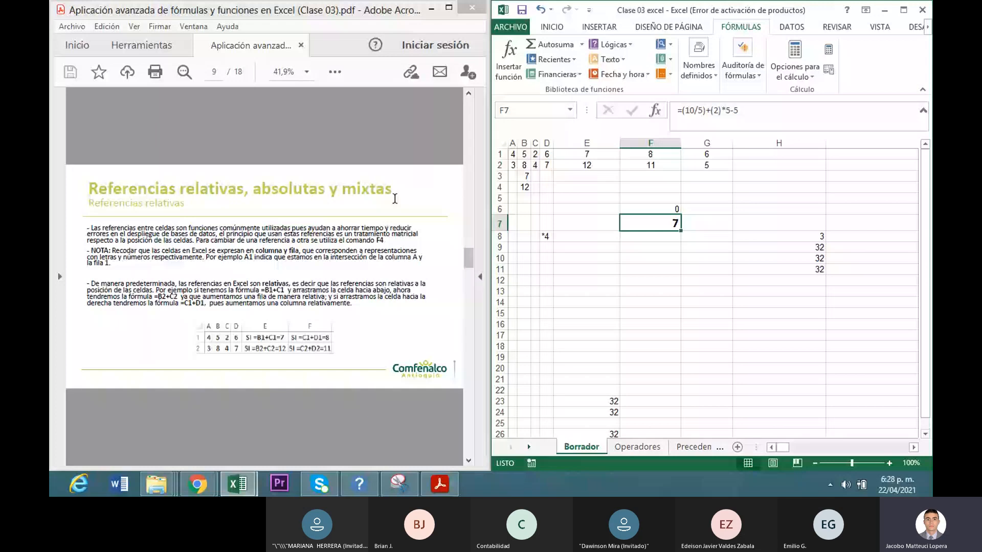
- Cycle the B1 reference in E1's formula through its absolute and mixed forms back to relative, and accept the formula
left_click(376, 155)
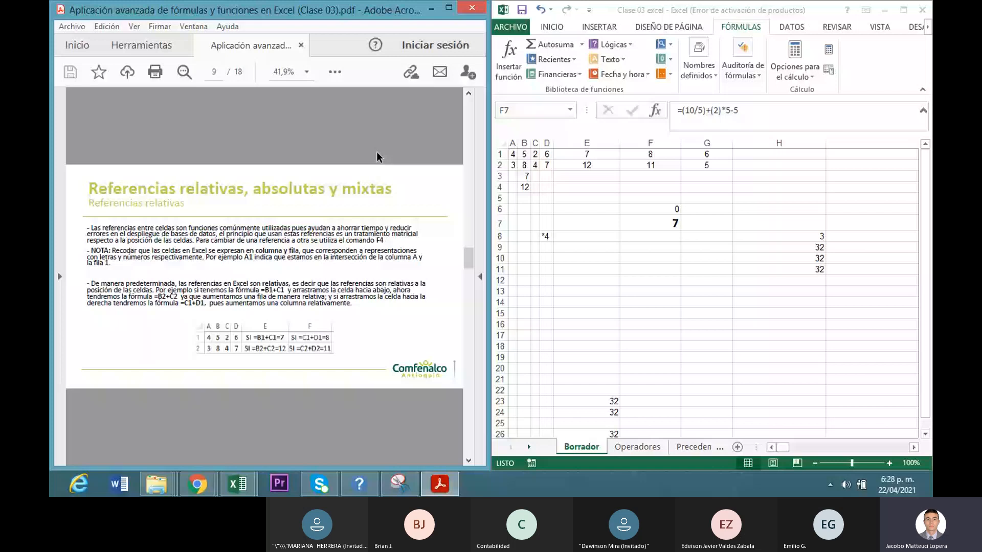
double_click(604, 155)
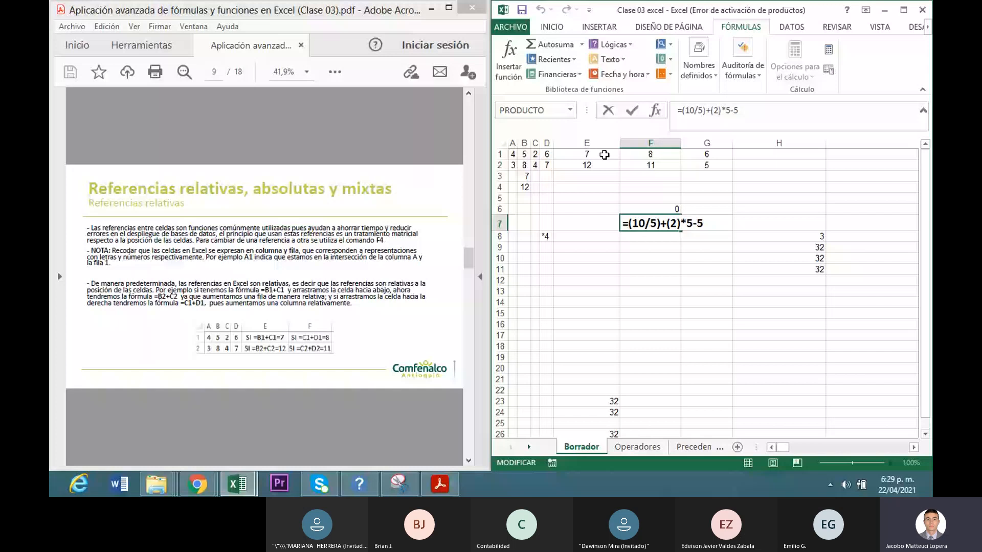
left_click(604, 154)
left_click(735, 111)
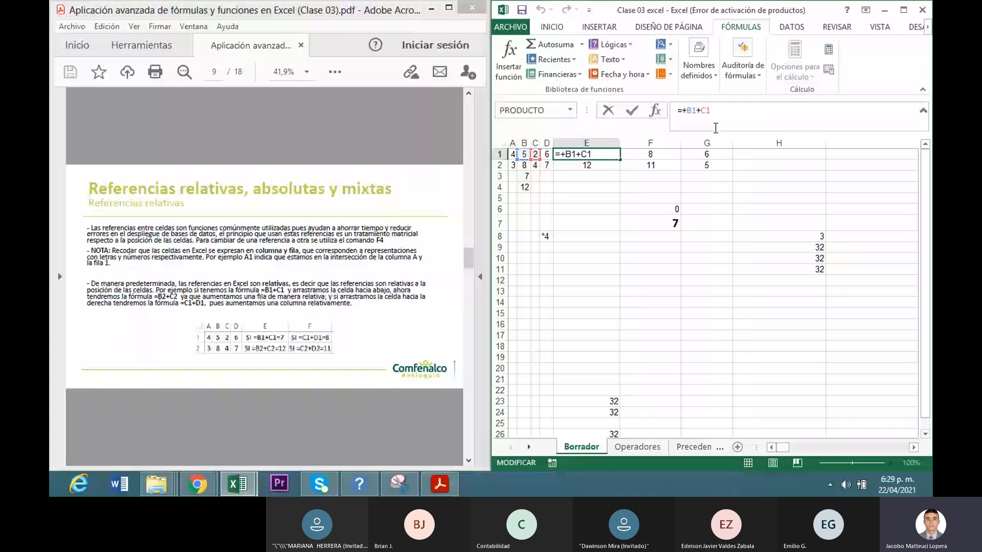
key("F4")
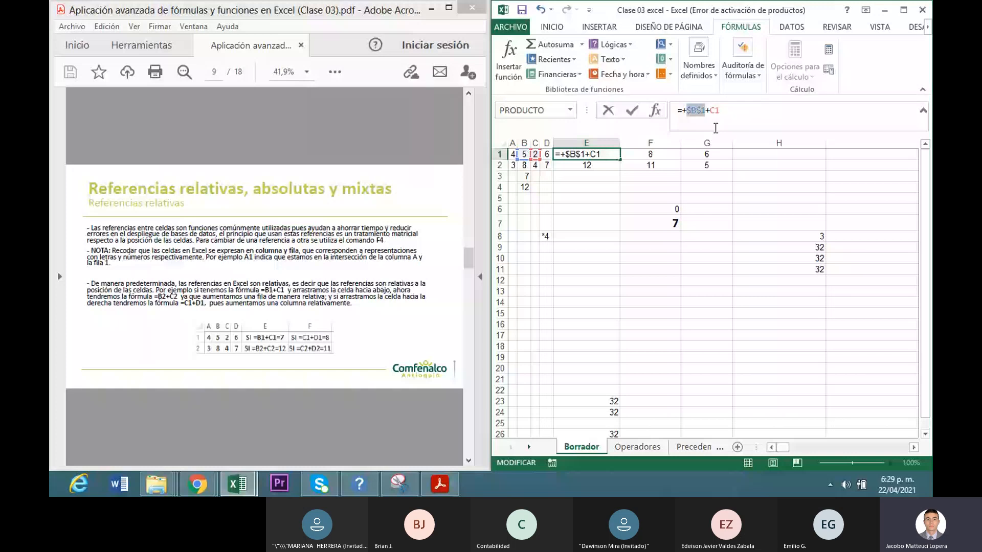
key("F4")
key("F4")
key("F4")
key("Return")
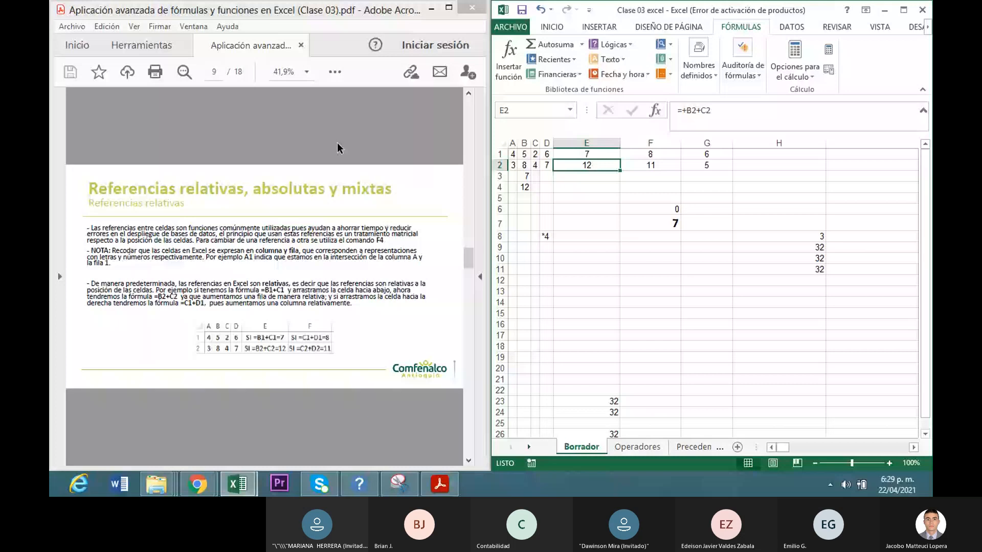
- Advance the class PDF to the Referencias absolutas page and rewrite the formula in E1 as =+A1+B1
left_click(336, 149)
scroll(336, 148, "down", 1)
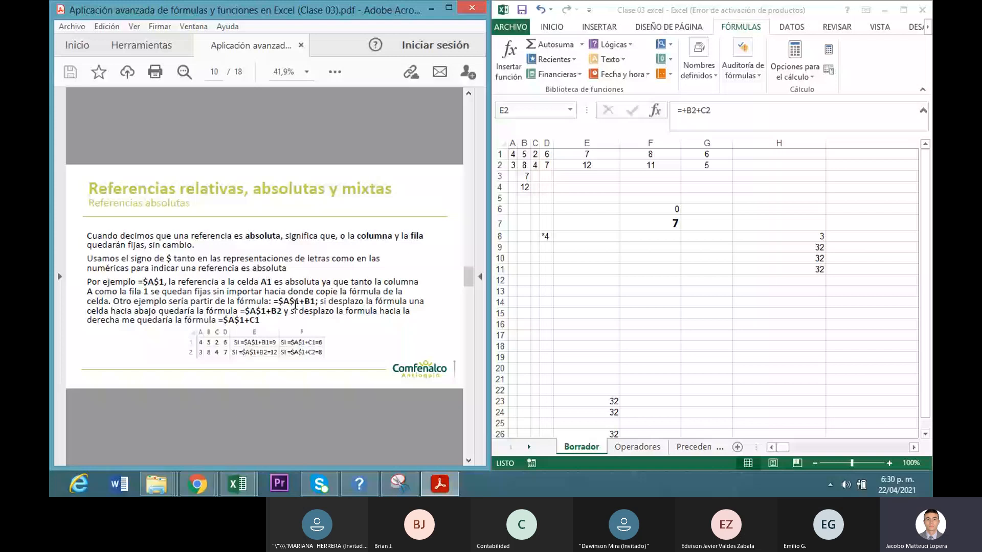
double_click(587, 154)
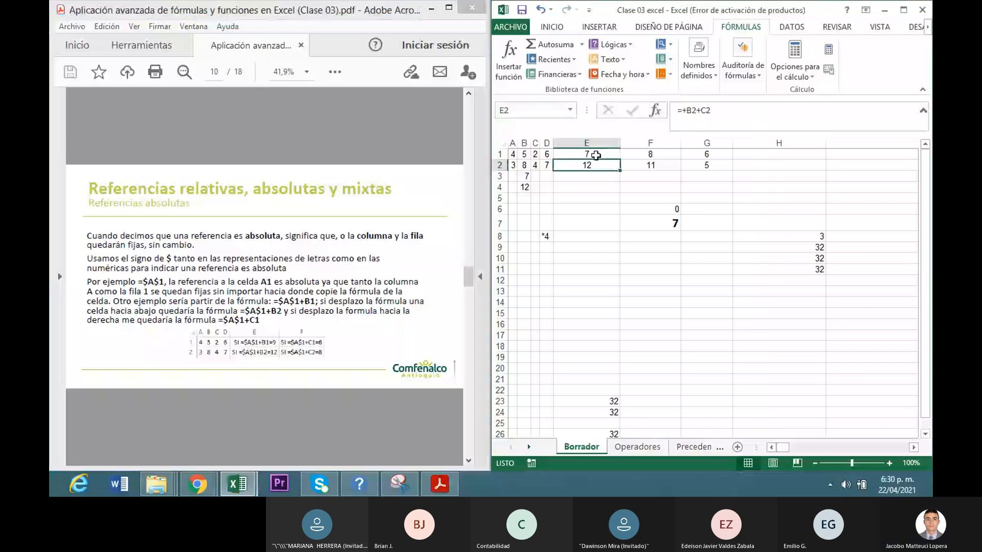
left_click(729, 113)
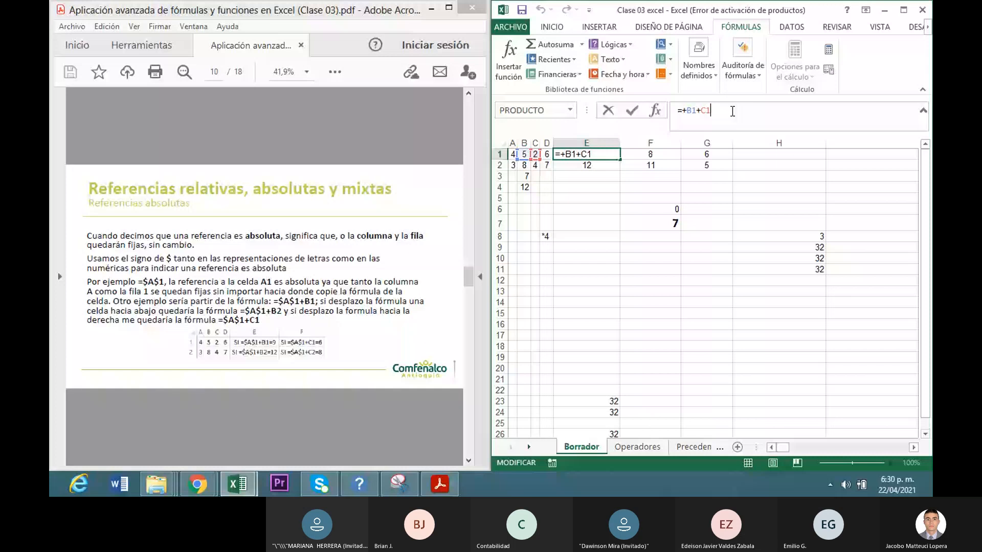
key("BackSpace")
key("BackSpace")
key("BackSpace")
key("BackSpace")
key("BackSpace")
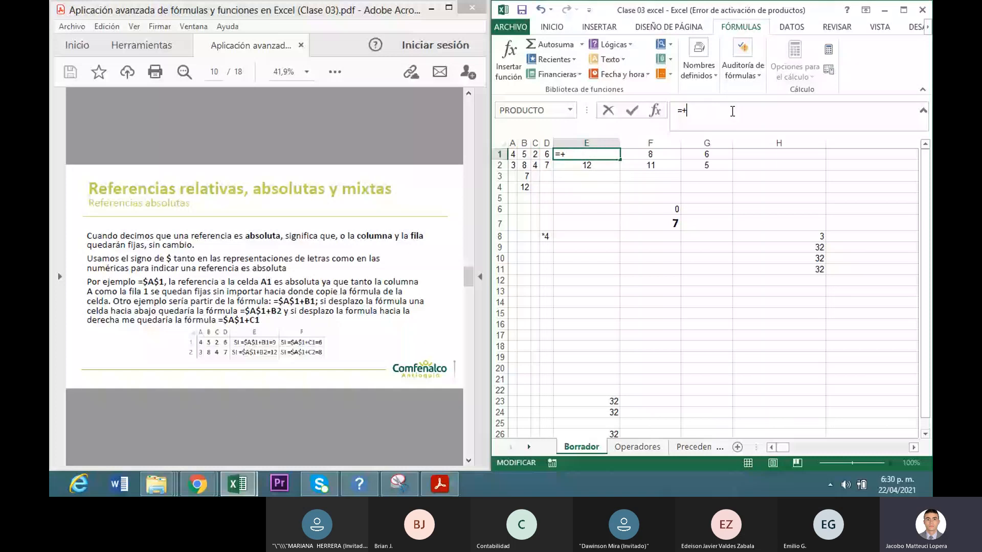
left_click(514, 154)
type("+")
left_click(524, 154)
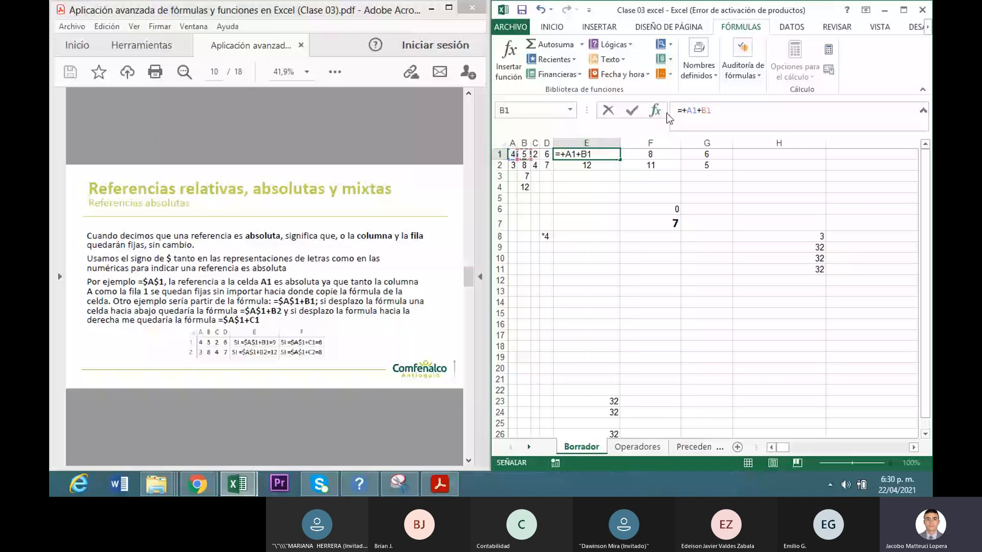
- Make the A1 reference in E1's formula absolute so that it reads =+$A$1+B1, and reselect E1
left_click(692, 109)
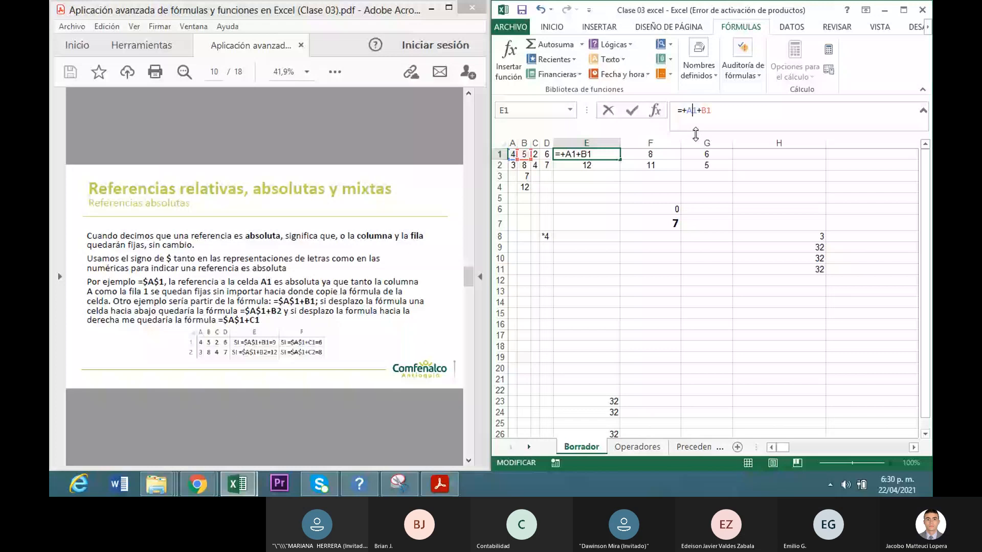
key("Return")
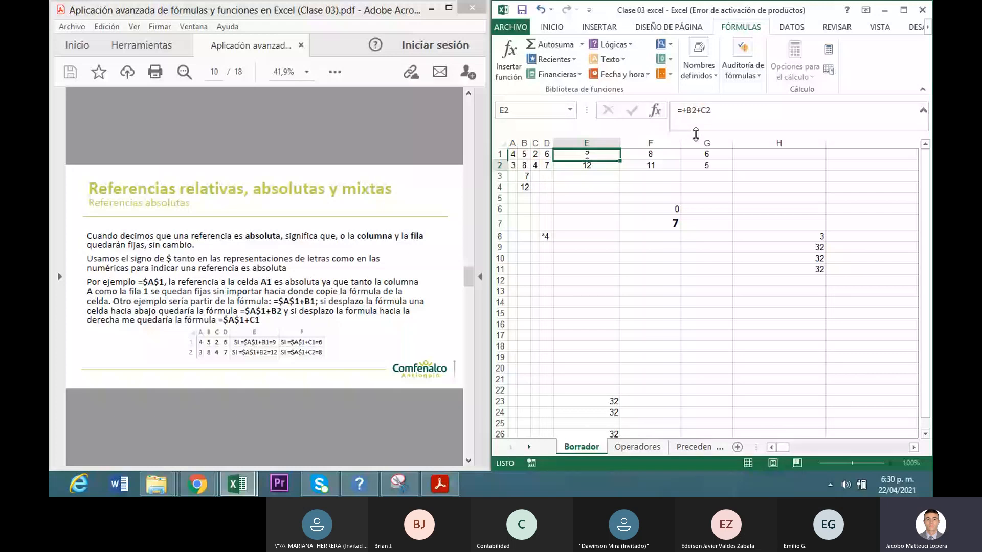
key("Up")
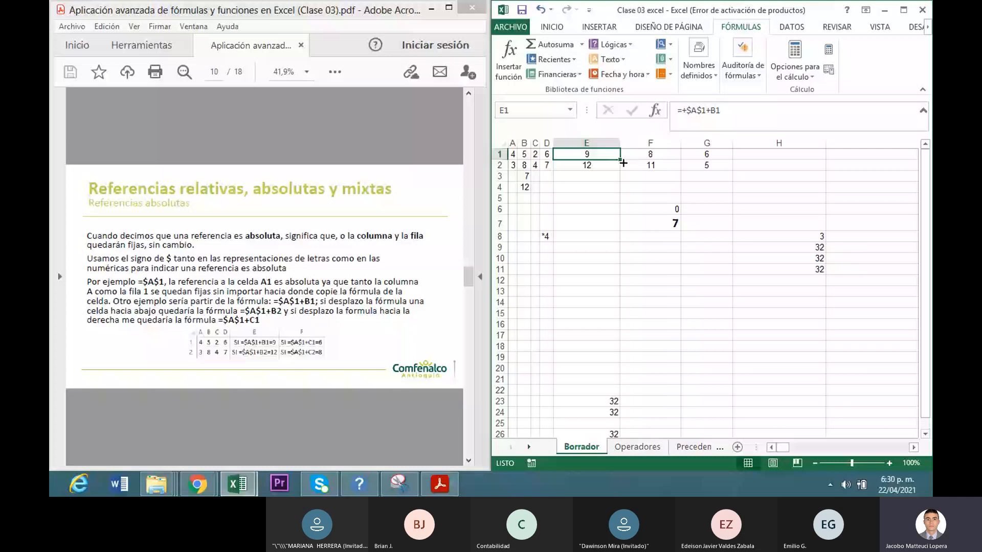
- Fill E1's absolute-reference formula down into E2, checking the copied references, and across into F1
left_click_drag(622, 162, 617, 166)
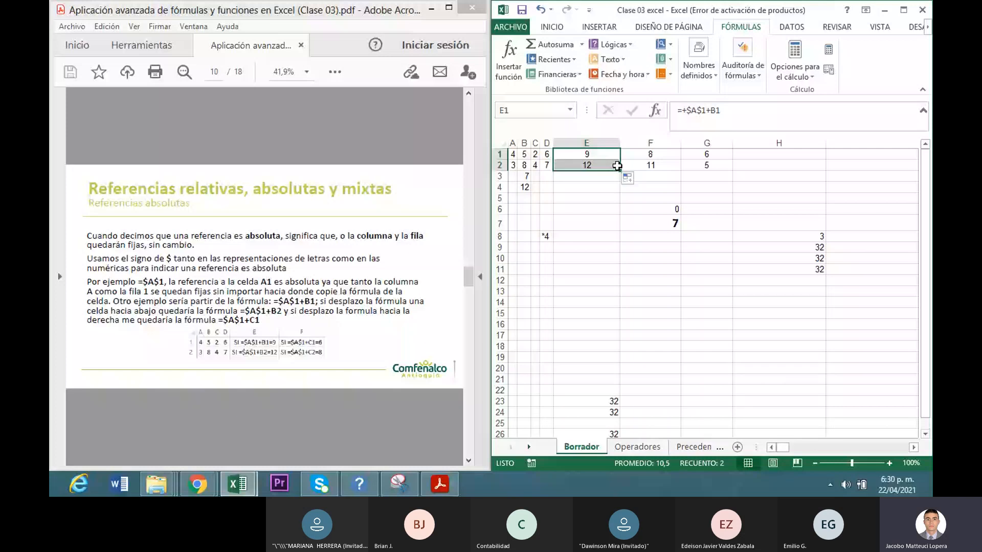
left_click(603, 165)
left_click(752, 111)
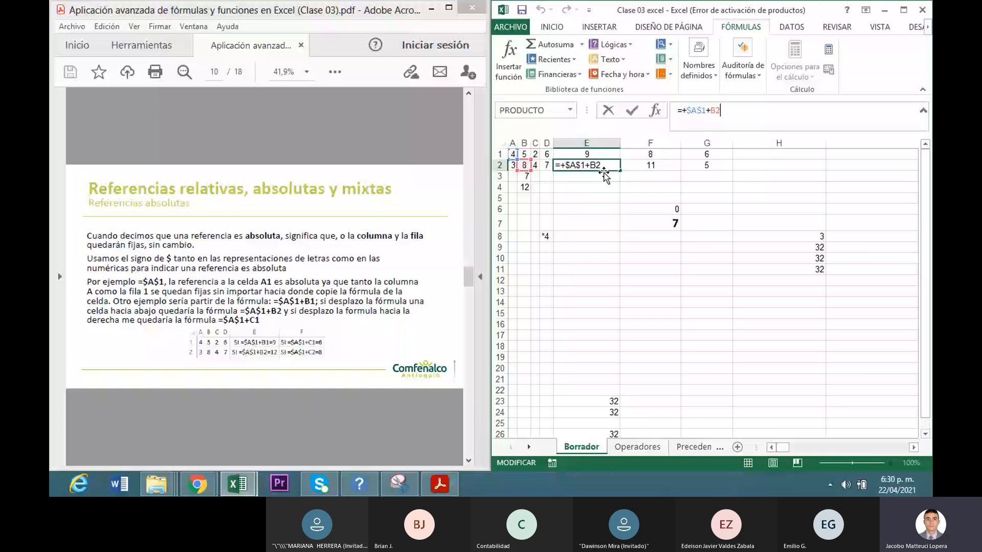
key("Escape")
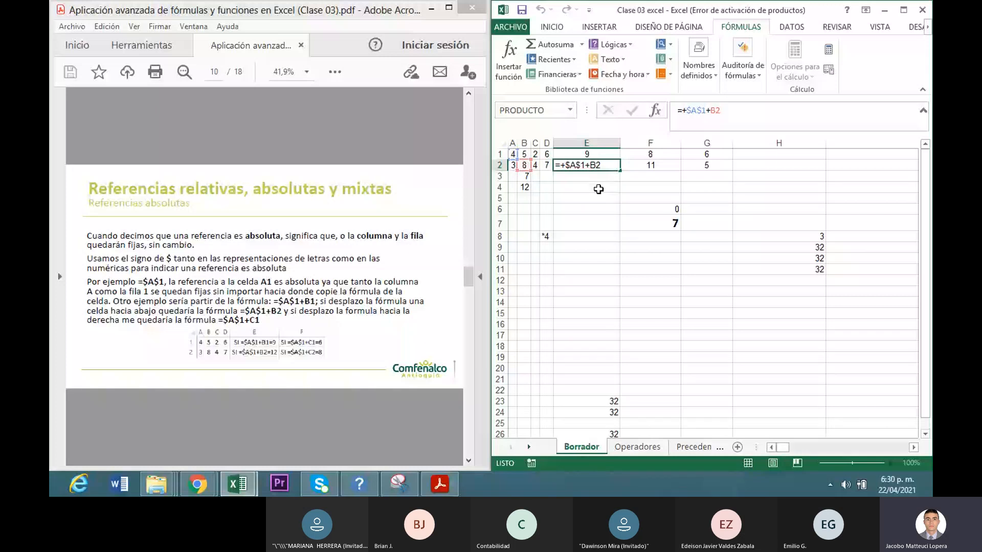
key("shift+Return")
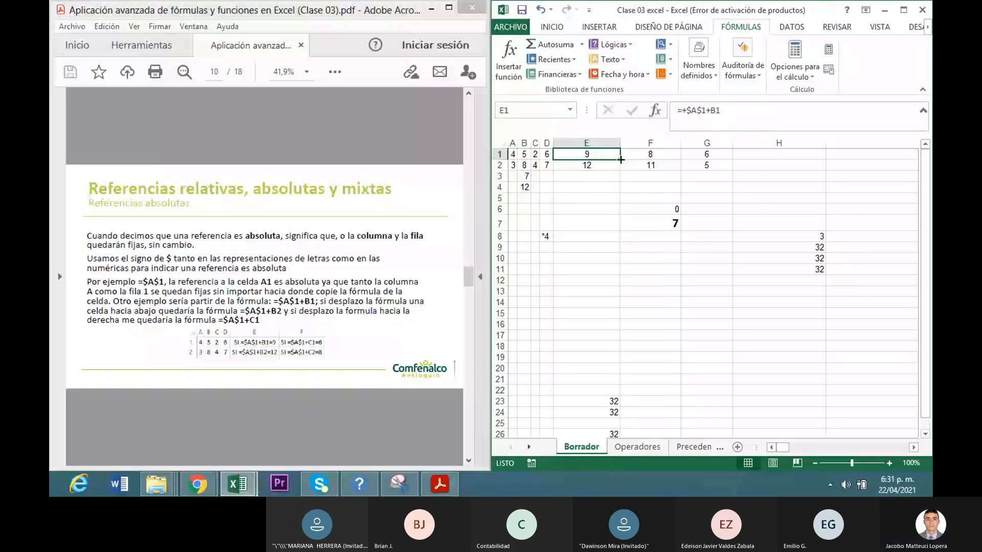
left_click_drag(621, 159, 647, 155)
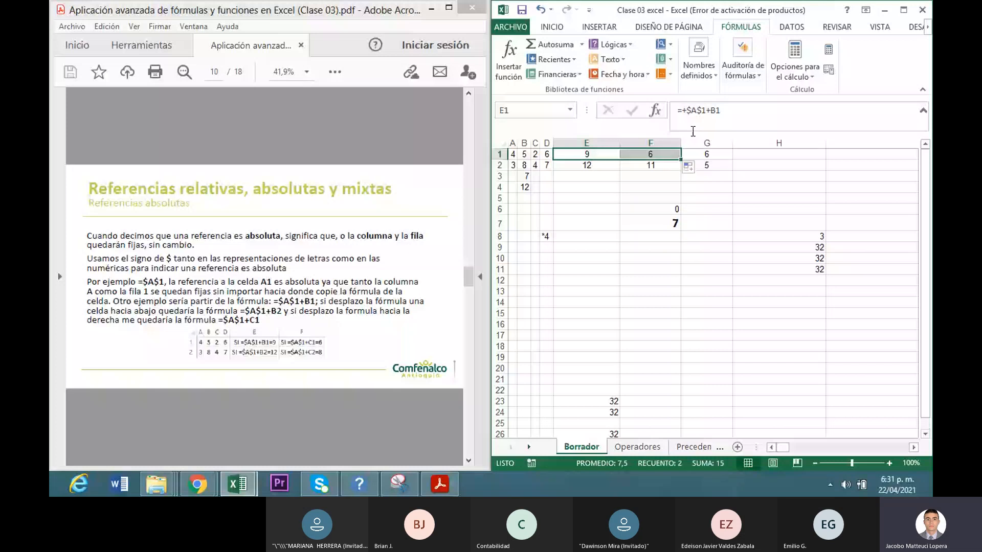
- Refill E1's absolute-reference formula across into F1 and inspect the references used in both cells
double_click(556, 157)
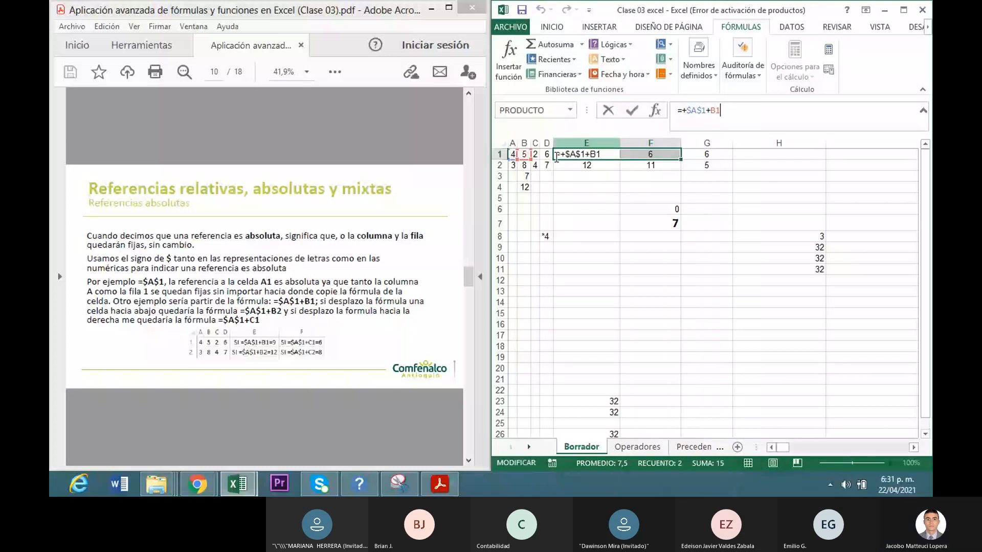
left_click(603, 177)
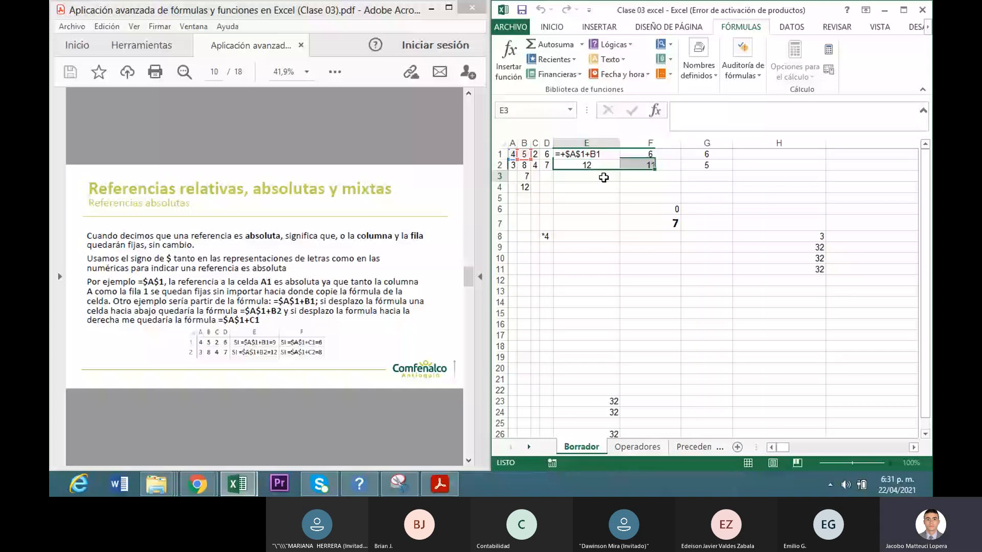
left_click(603, 155)
left_click_drag(620, 160, 676, 165)
key("F2")
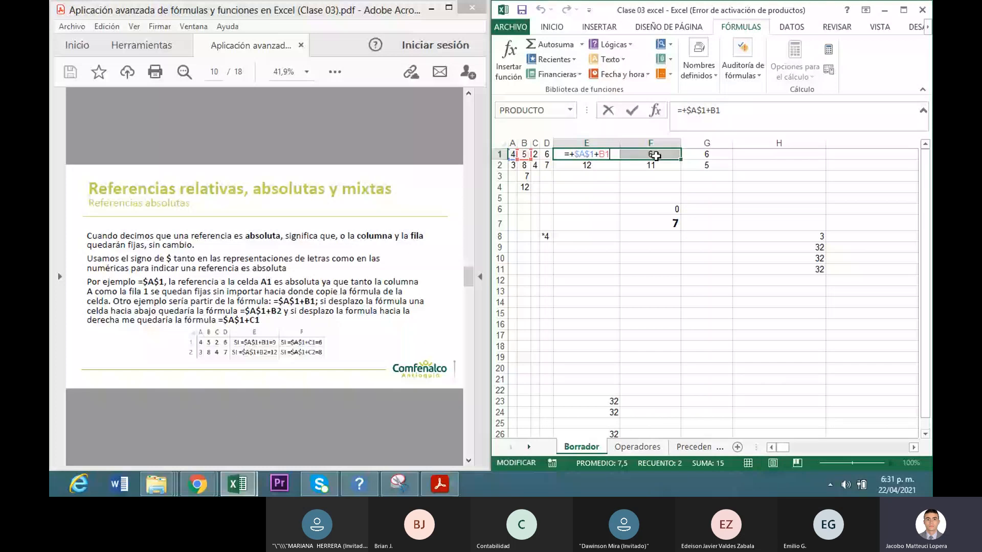
left_click(650, 156)
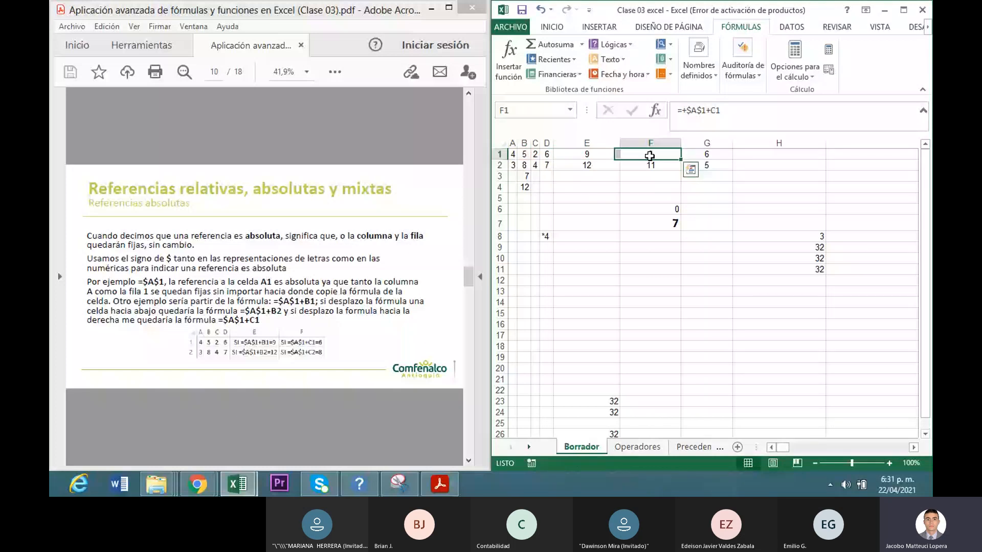
key("F2")
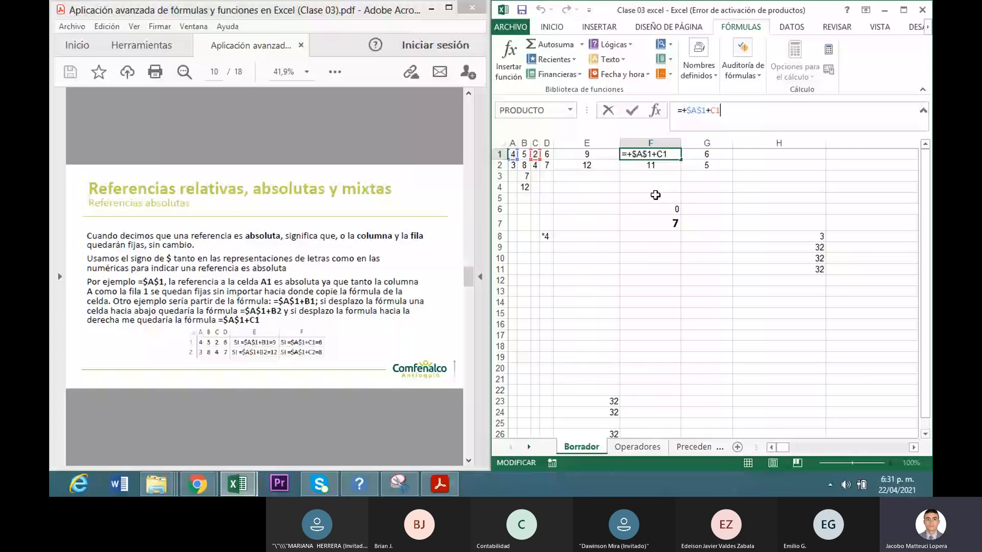
key("Return")
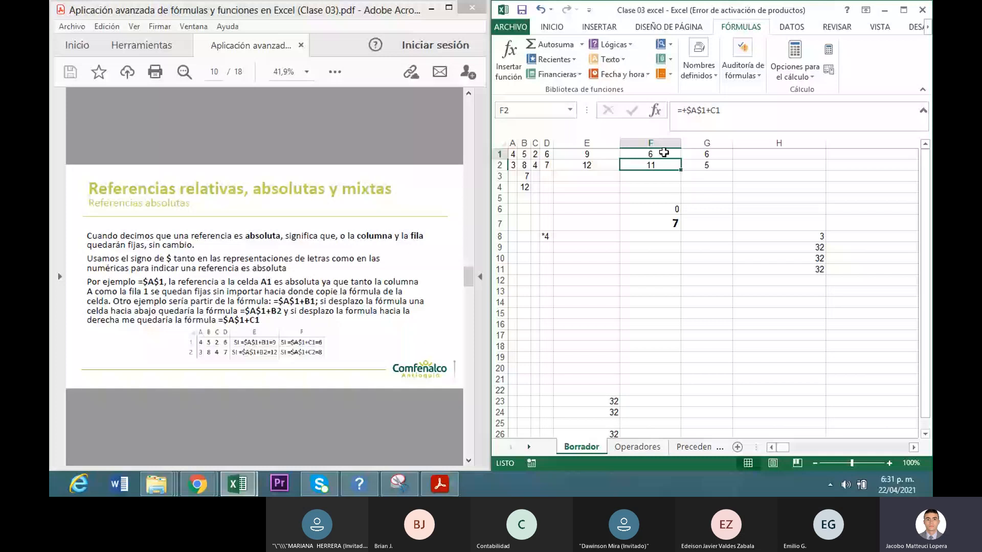
- Fill F1's absolute-reference formula down into F2 and inspect the copied references
left_click(663, 152)
left_click_drag(681, 159, 680, 165)
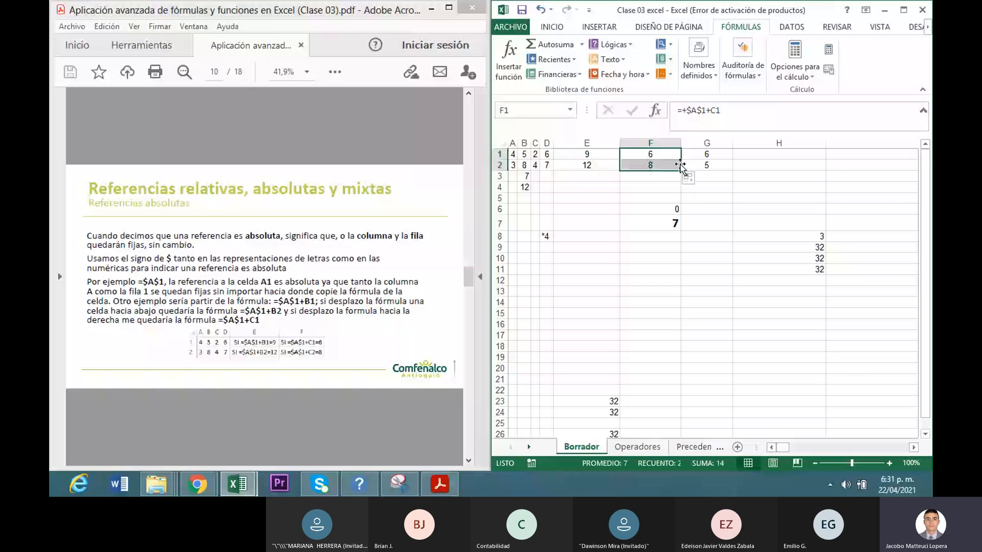
left_click(678, 165)
left_click(735, 111)
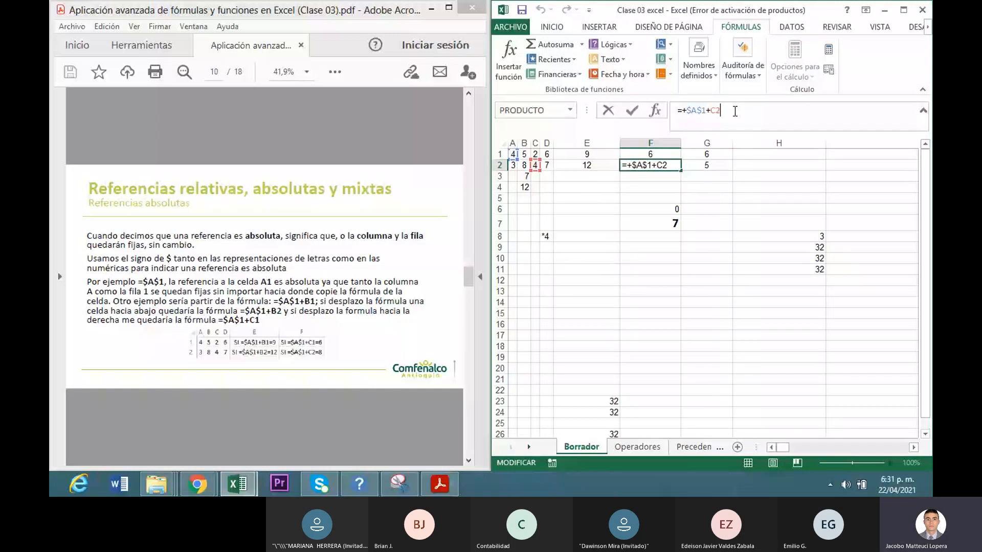
key("Return")
left_click(707, 153)
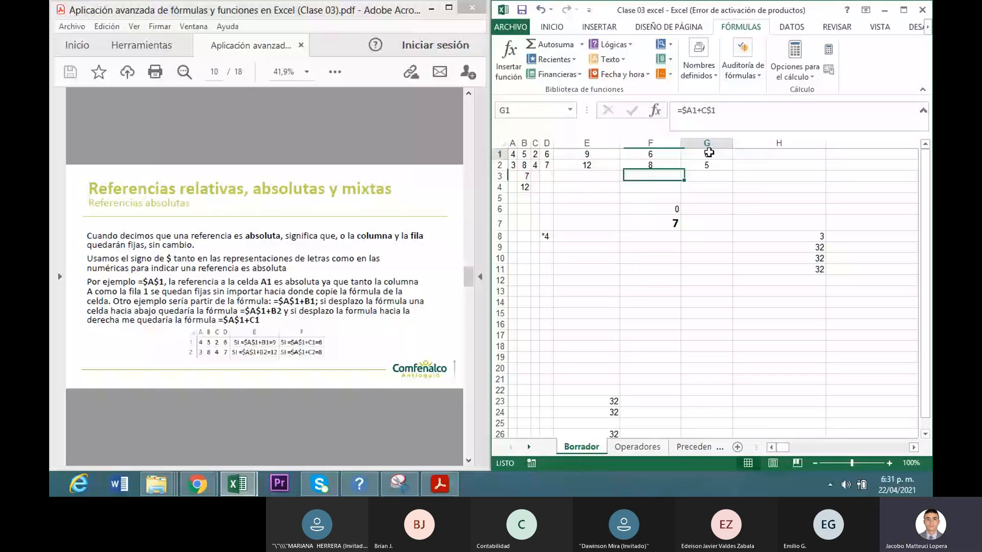
left_click(667, 209)
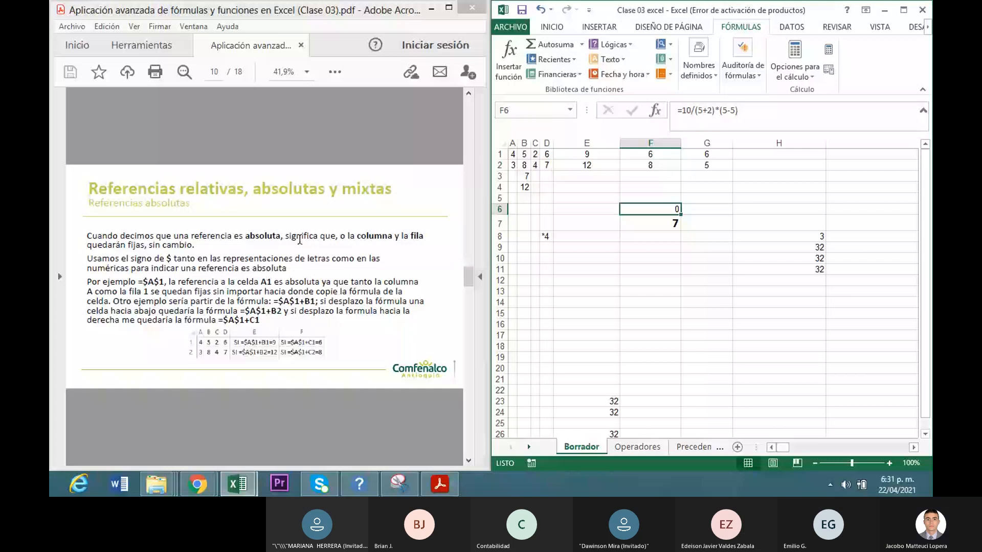
- Advance the class PDF to the Referencias mixtas page and select E1 in the Borrador sheet
left_click(444, 152)
scroll(444, 151, "down", 1)
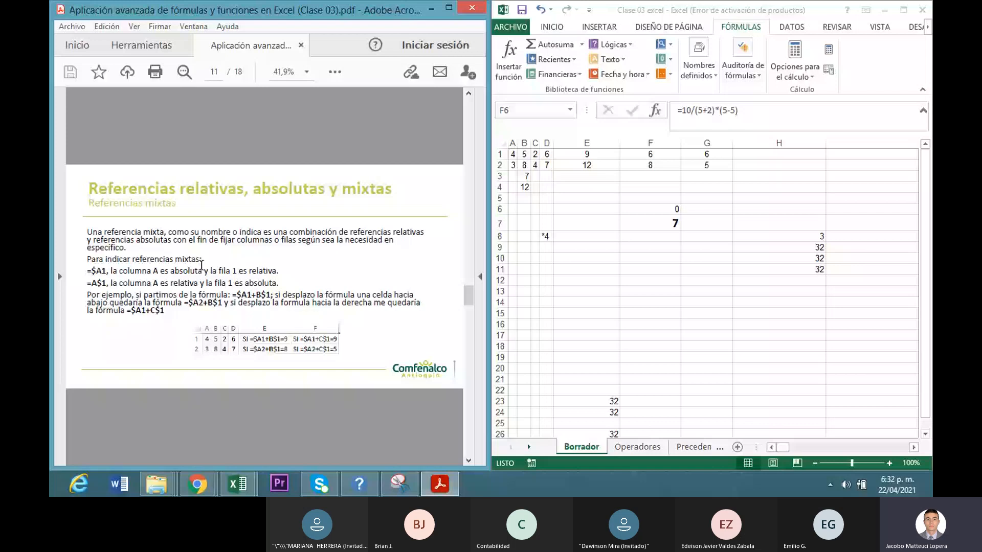
left_click(585, 153)
key("F2")
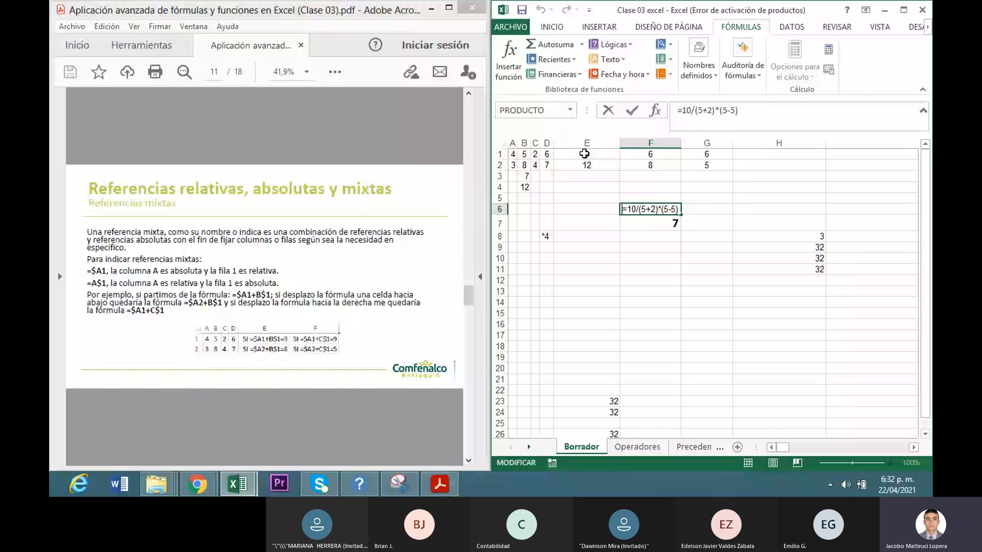
left_click(585, 154)
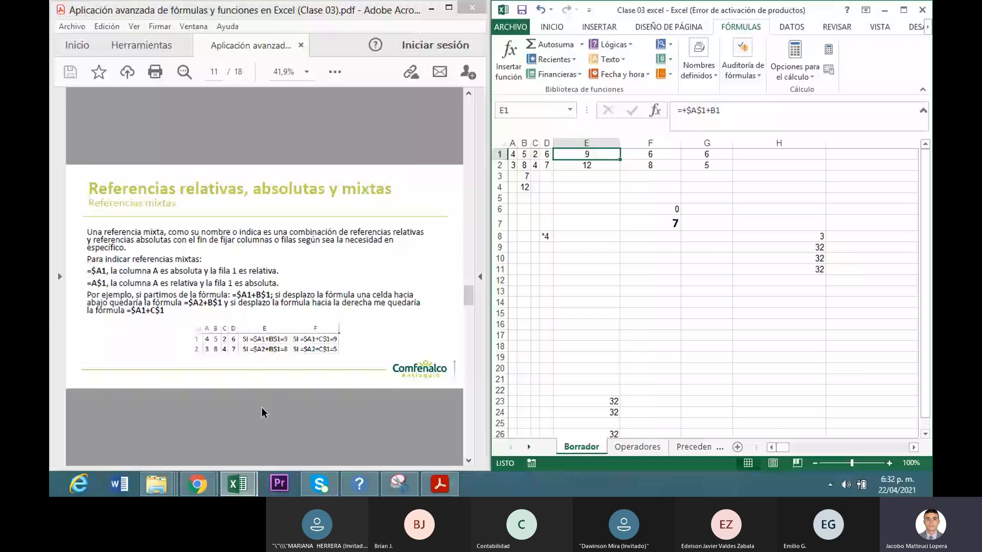
- Check the Teams meeting in the browser, and return to the class PDF and the Clase 03 excel workbook
left_click(200, 481)
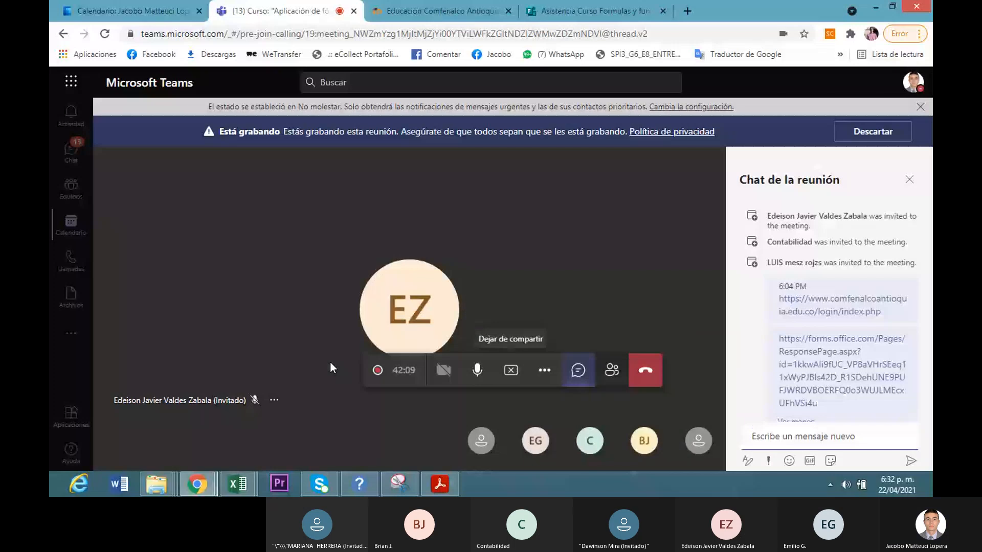
left_click(443, 491)
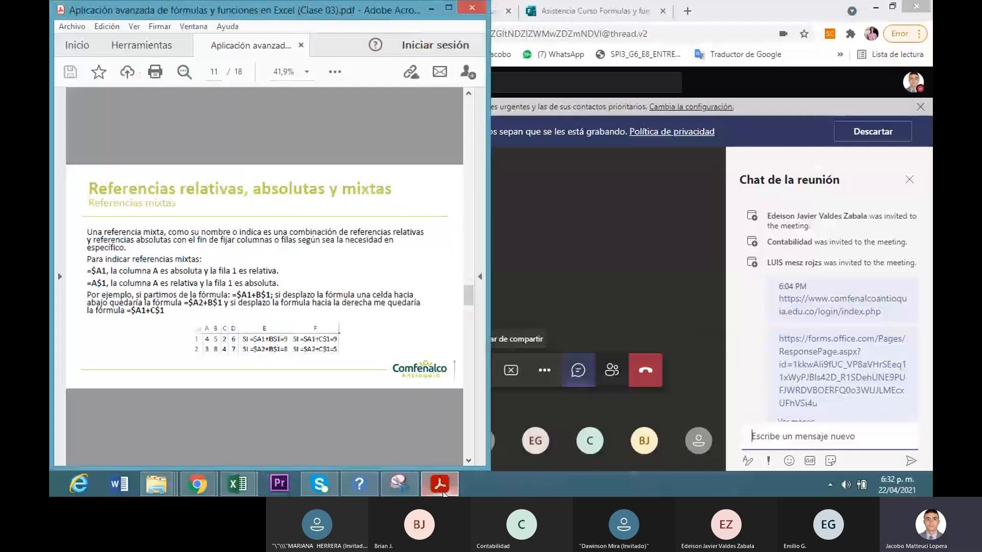
left_click(238, 483)
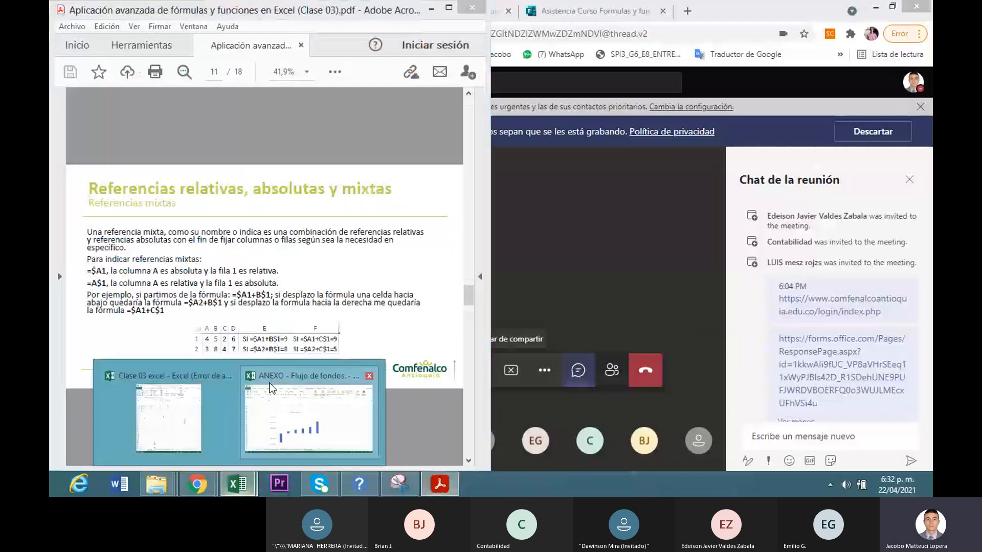
left_click(179, 412)
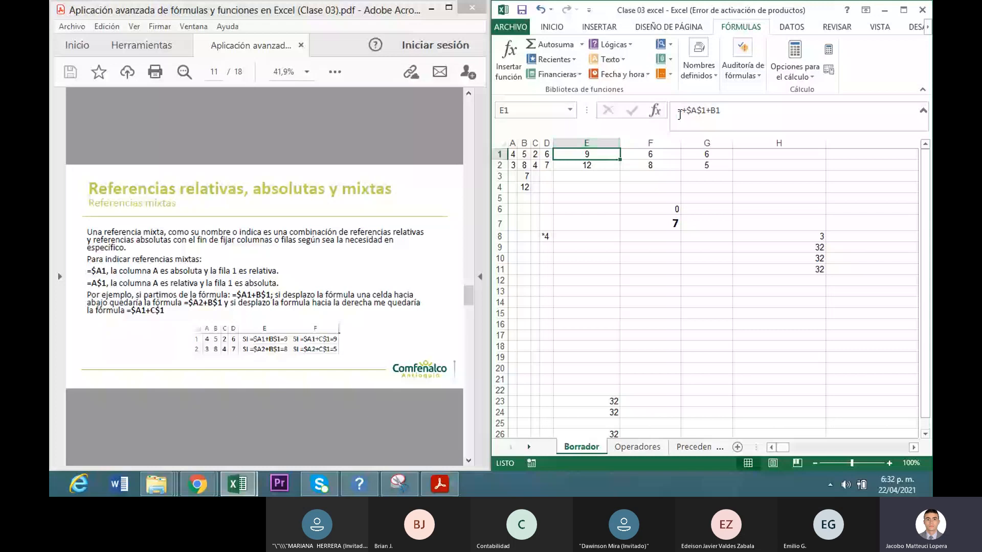
- Cut E1's formula back to its first reference and fix only that reference's column so that it reads =+$A1
left_click(725, 112)
key("BackSpace")
key("BackSpace")
key("BackSpace")
key("BackSpace")
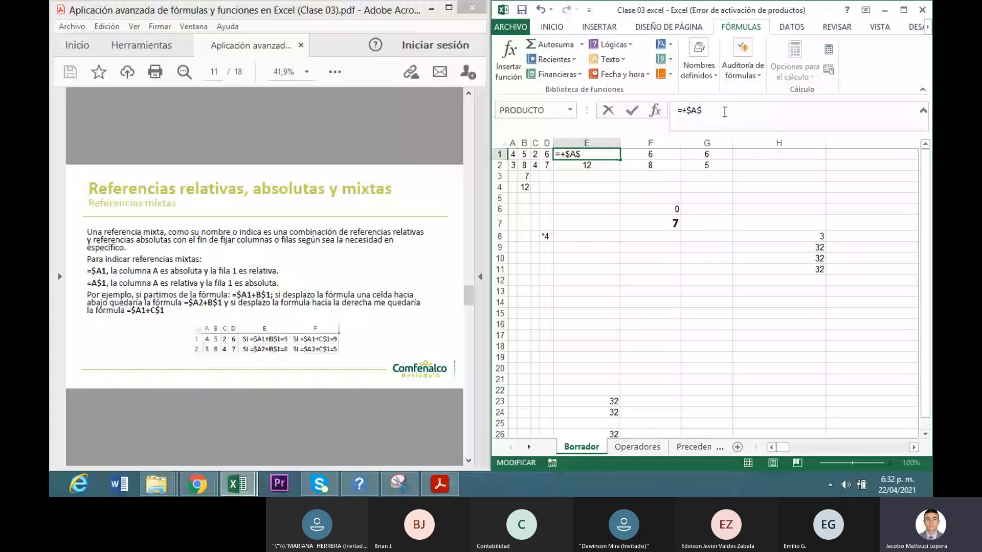
type("1")
key("F4")
key("F4")
- Add B1 to E1's formula with only its row fixed, so that it reads =+$A1+B$1, and accept it
type("+")
left_click(524, 153)
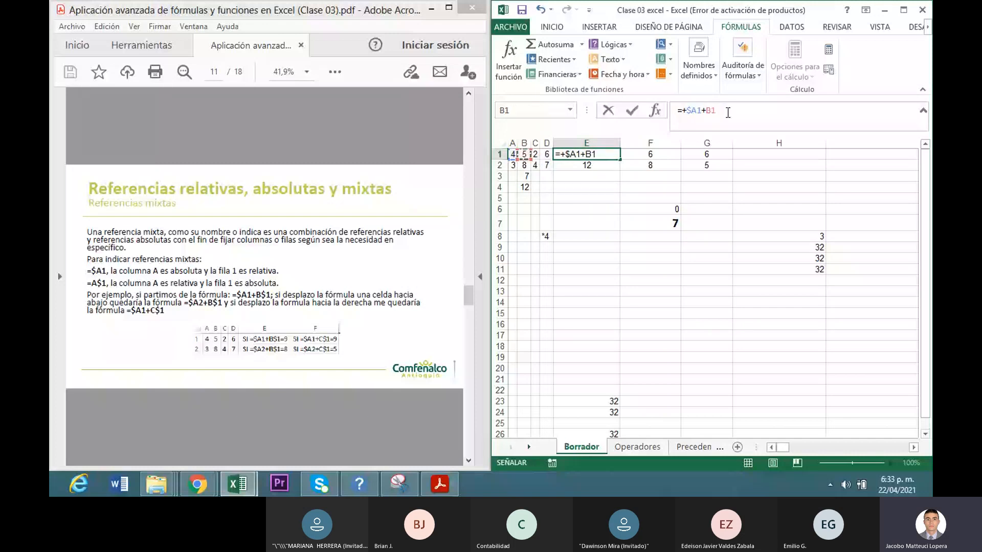
key("F4")
key("F4")
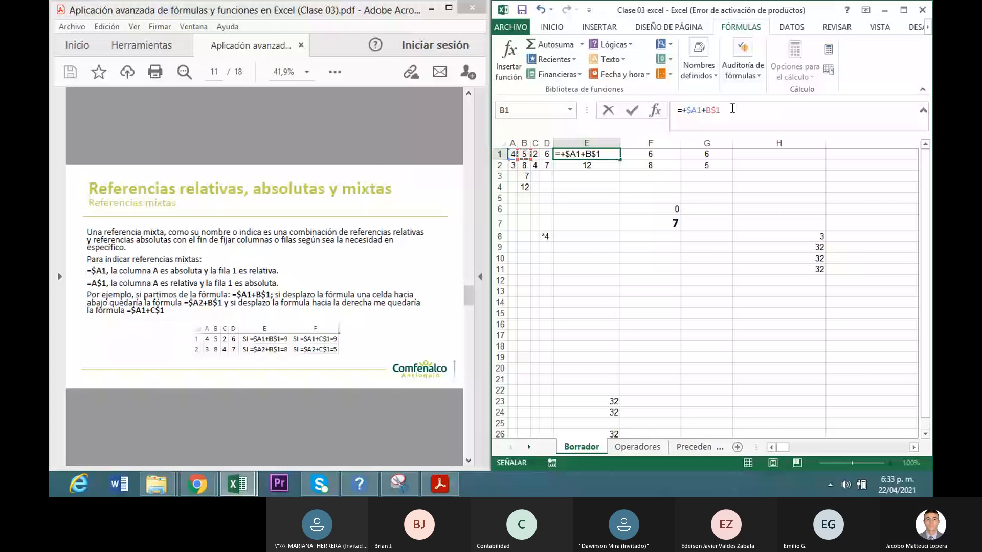
left_click(632, 252)
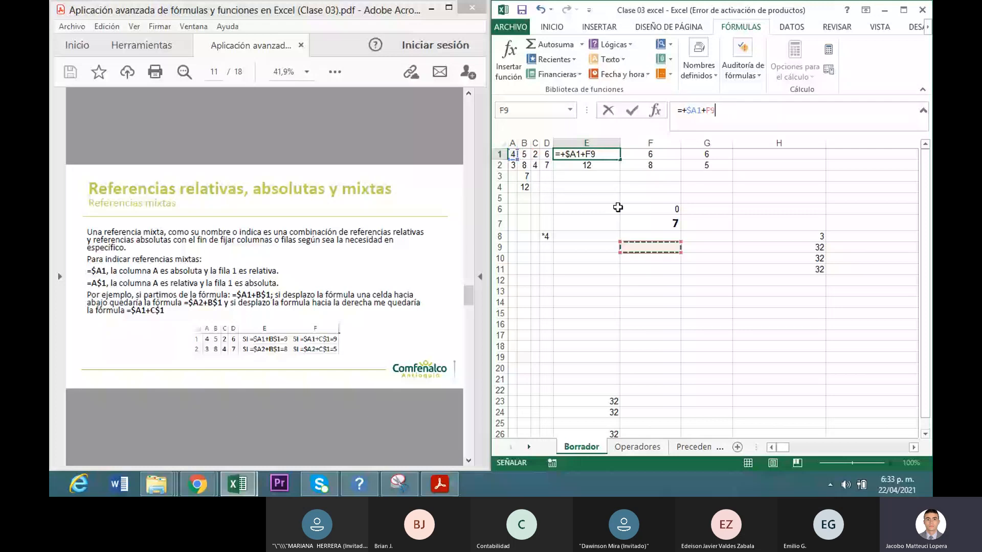
key("ctrl+z")
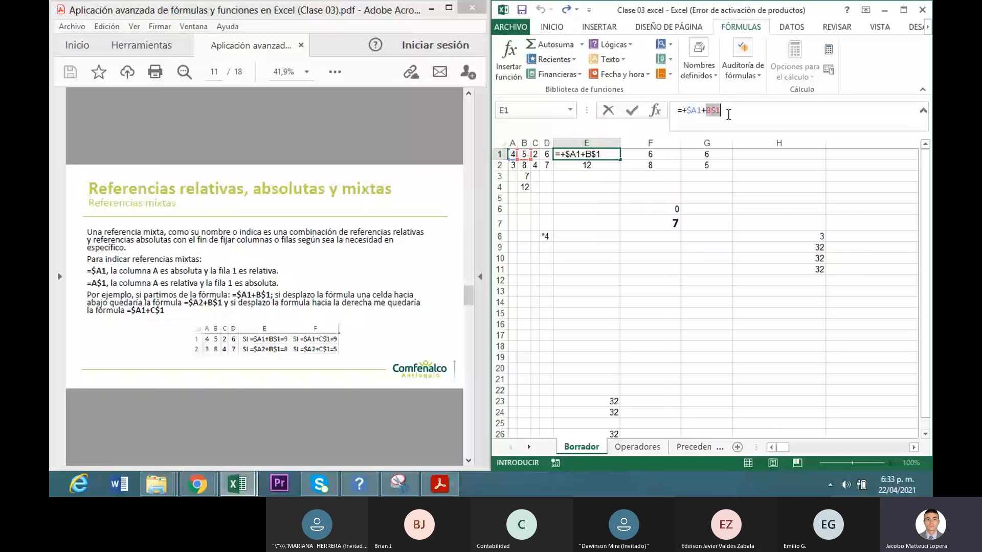
key("Return")
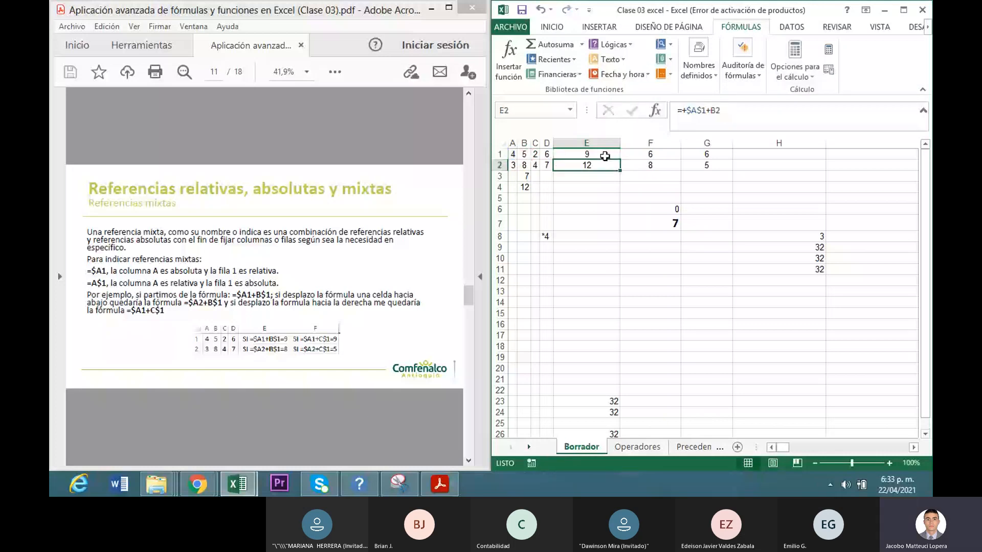
- Review E1's mixed-reference formula, fill it down into E2 and inspect the copied references
left_click(605, 156)
left_click(724, 111)
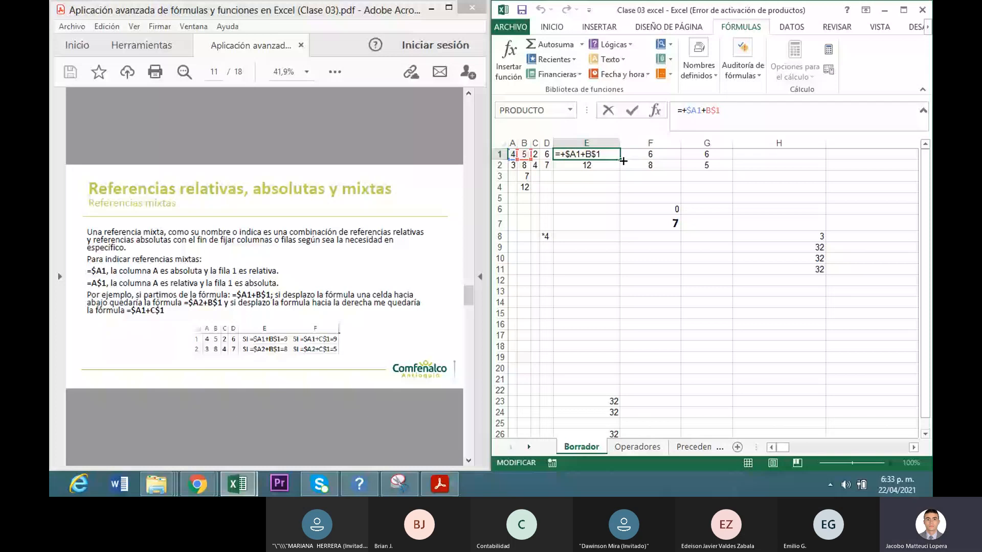
key("Return")
left_click(611, 153)
left_click_drag(620, 160, 620, 167)
left_click(603, 166)
left_click(742, 113)
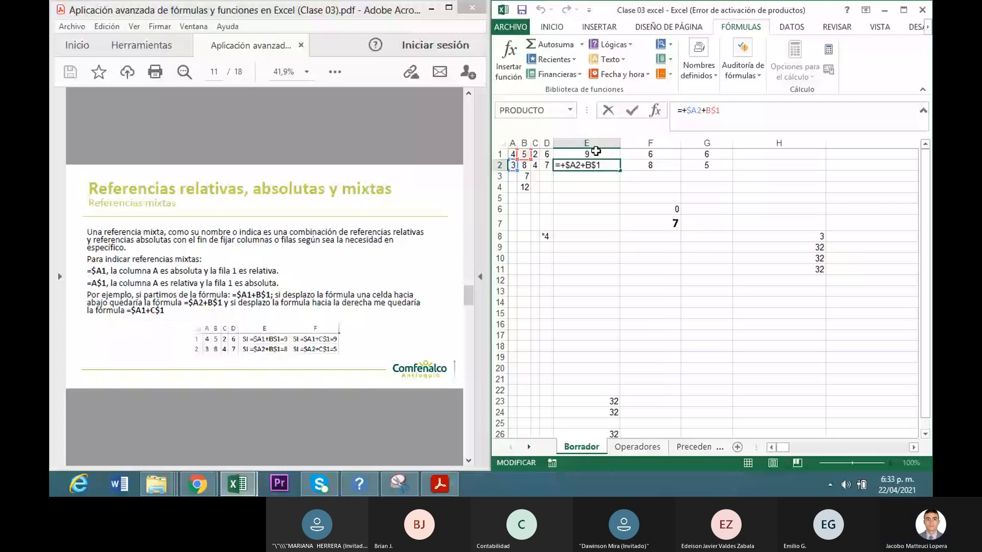
key("Escape")
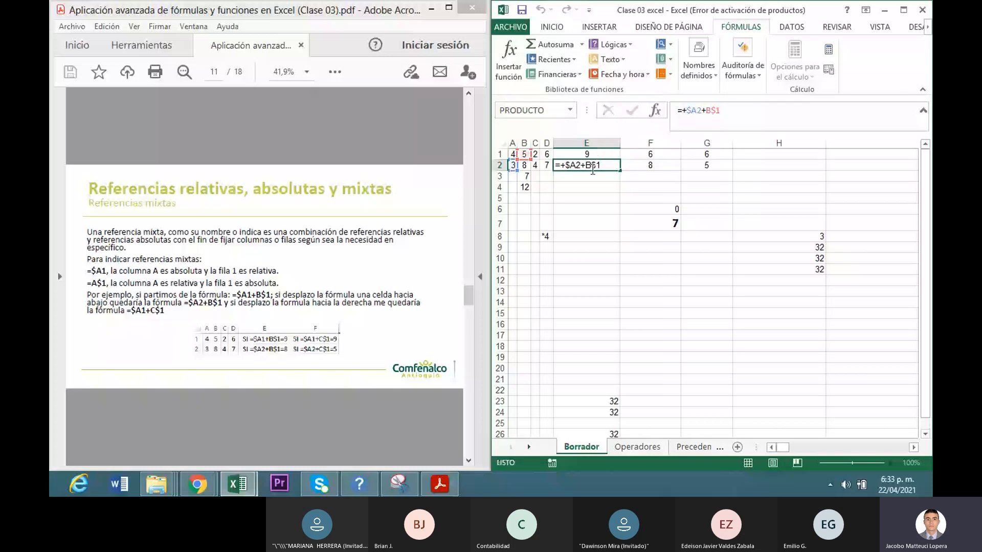
- Fill E1's mixed-reference formula across into F1 and inspect the copied references
left_click(619, 159)
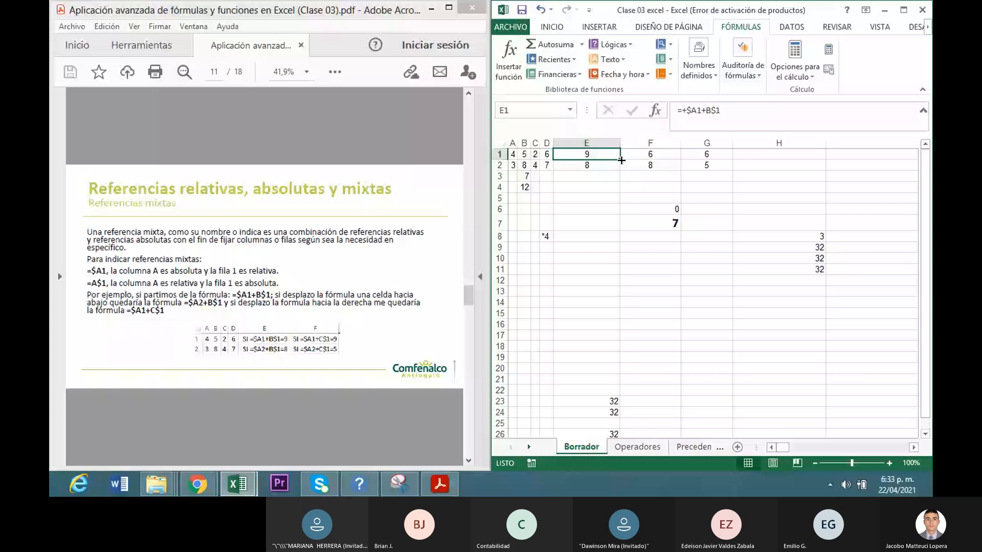
left_click_drag(622, 160, 671, 159)
left_click(665, 156)
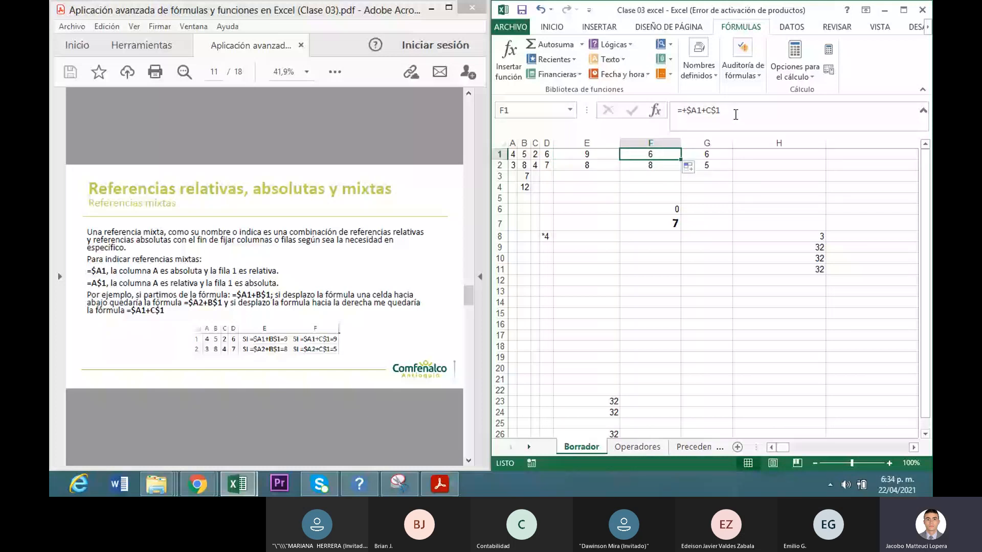
left_click(735, 114)
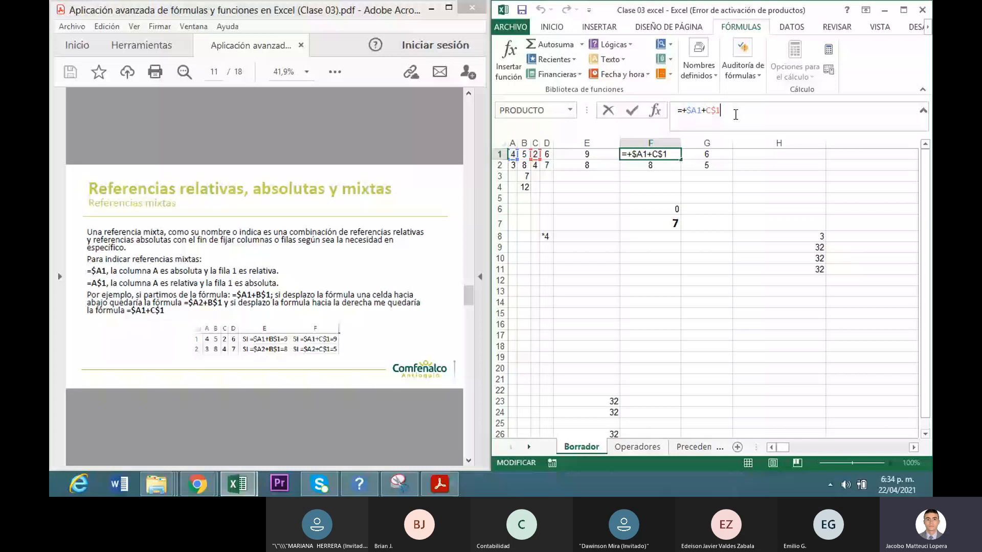
key("Return")
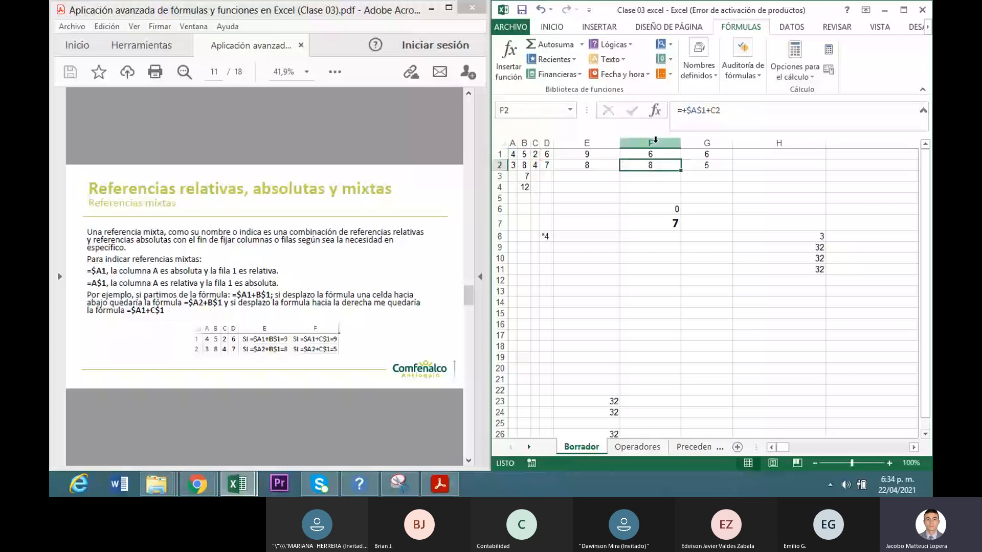
- Fill F1's mixed-reference formula down into F2 and inspect the copied references
left_click(658, 154)
left_click_drag(681, 160, 681, 163)
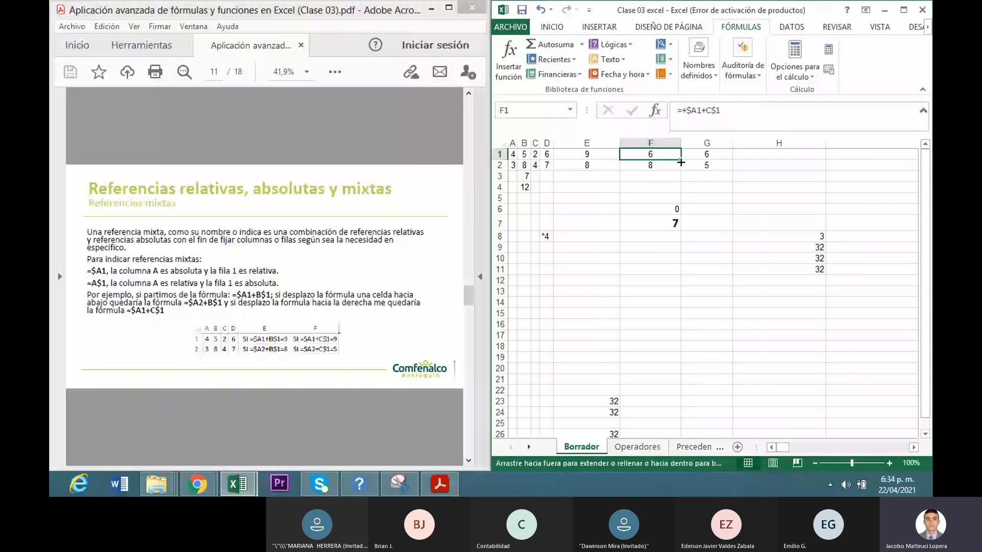
left_click(678, 165)
left_click(745, 111)
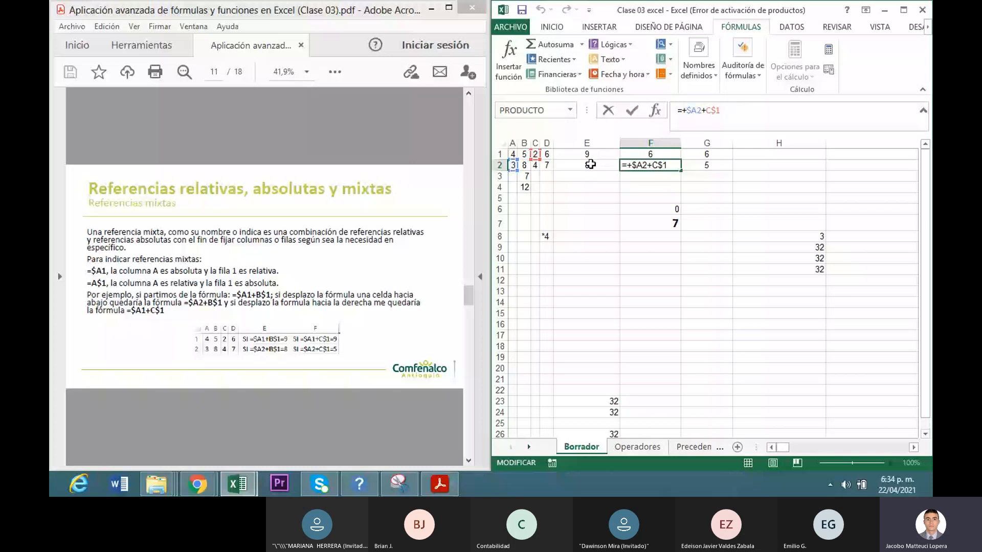
- Fill the mixed-reference formulas of F1:F2 across into G1:G2 and inspect the references in both new cells
left_click_drag(667, 155, 711, 171)
left_click(709, 155)
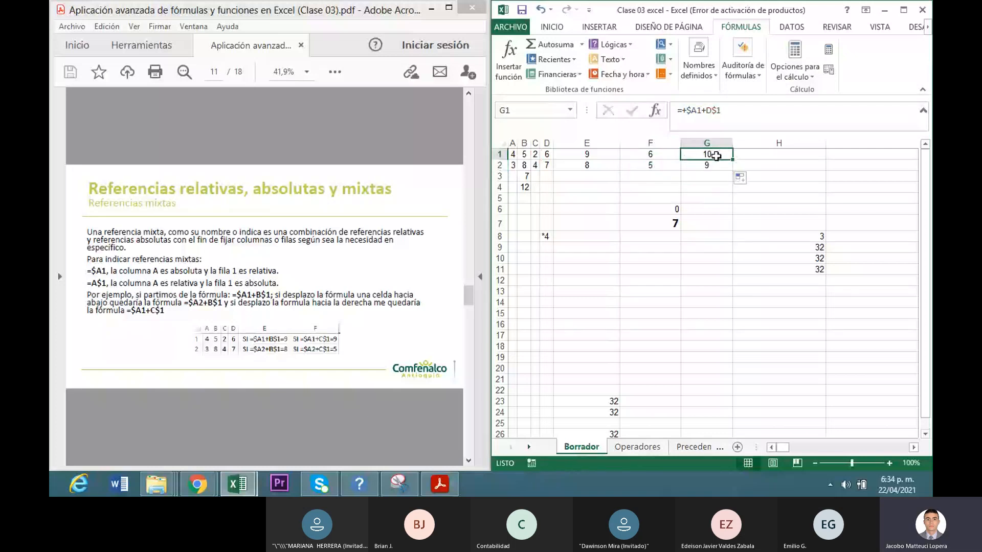
left_click(737, 123)
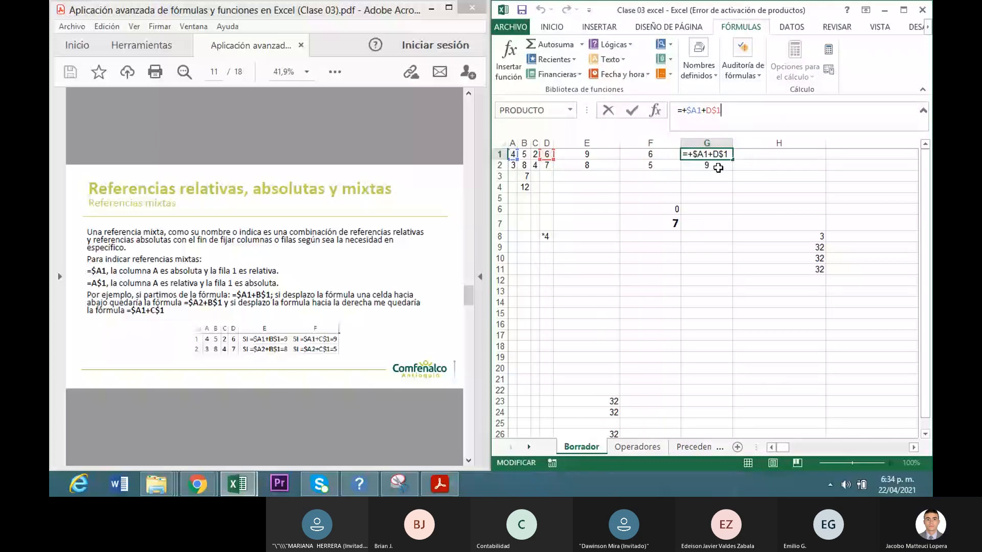
left_click(718, 168)
left_click(743, 120)
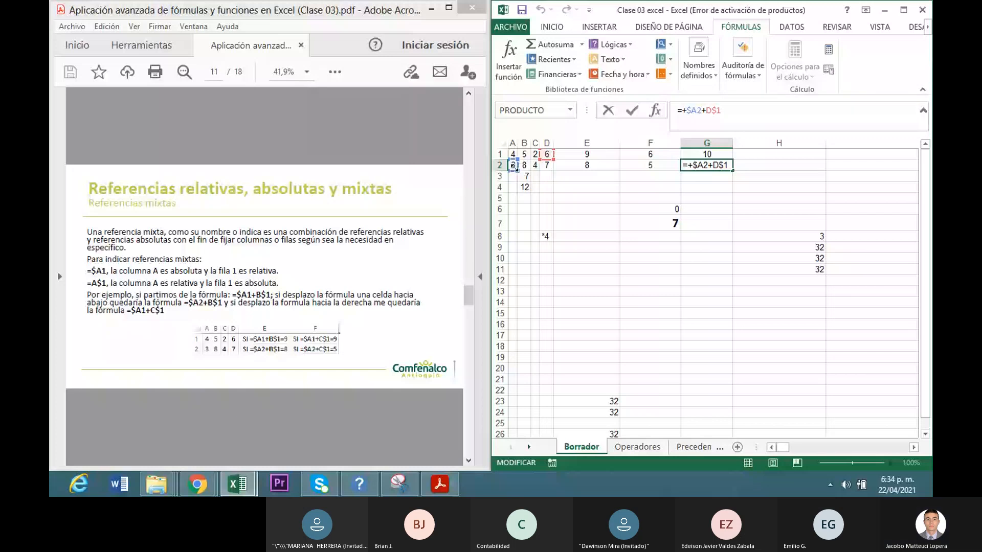
- Finish inspecting G2's formula and advance the class PDF to the Prioridad de operadores introduction on page 12
key("Return")
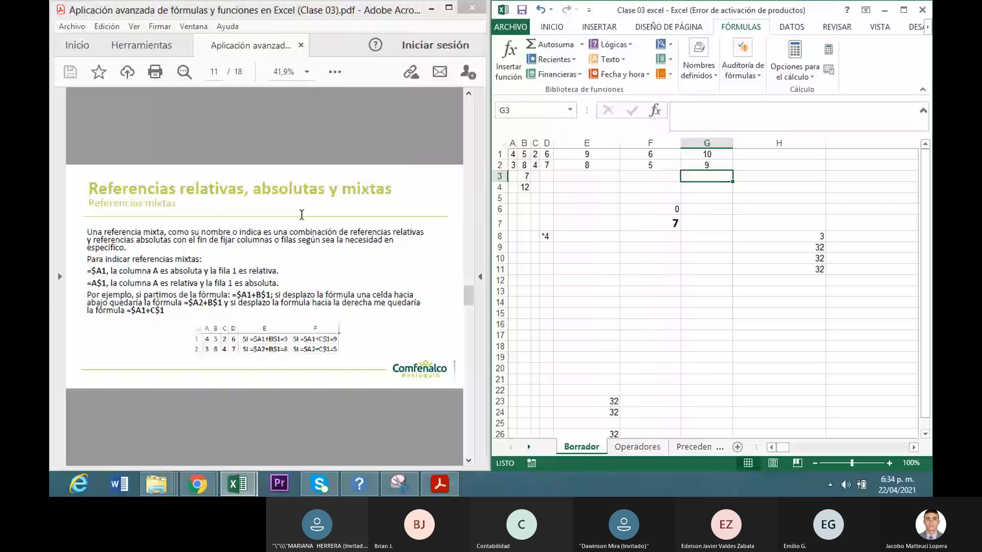
left_click(290, 125)
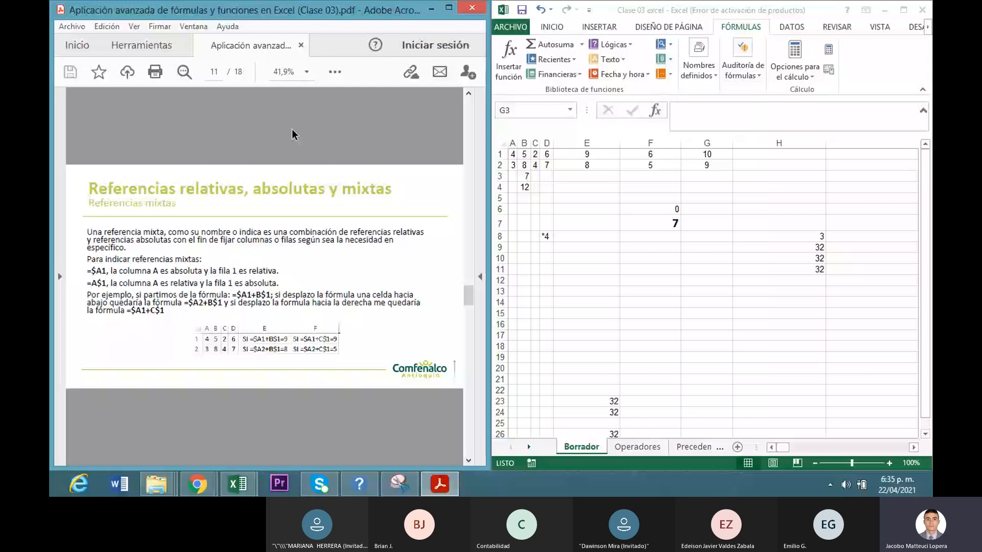
scroll(292, 129, "down", 2)
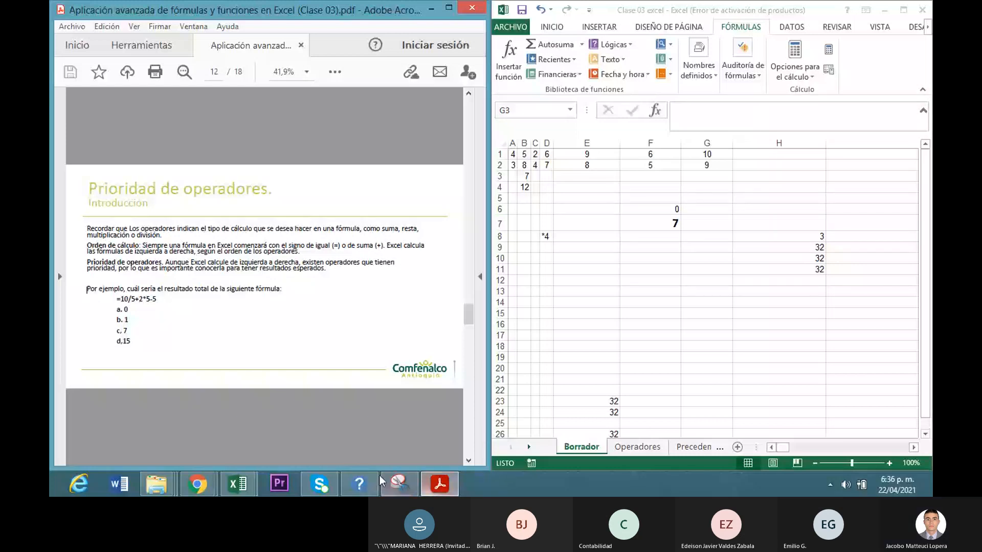
- Switch to the Teams meeting in Chrome and show its participant list
mouse_move(197, 483)
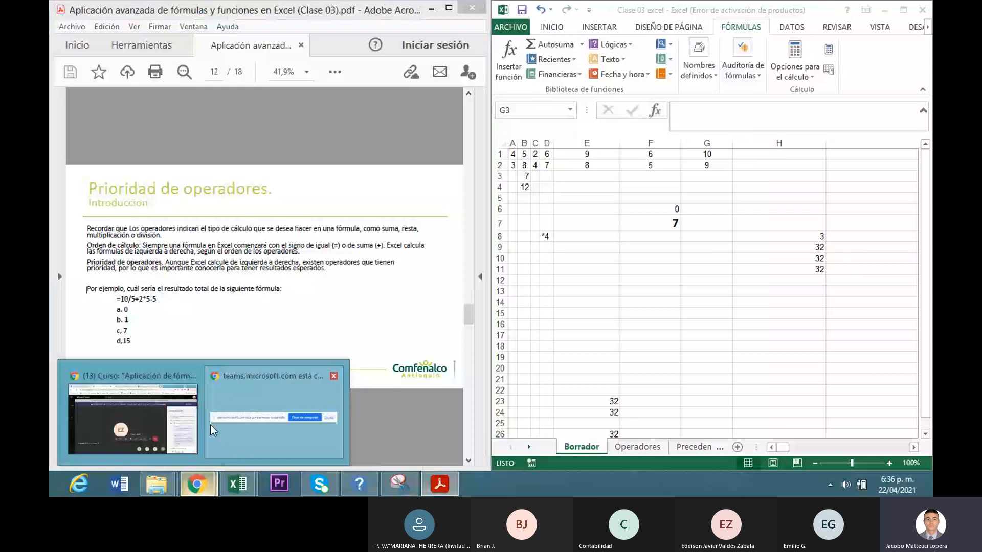
left_click(210, 424)
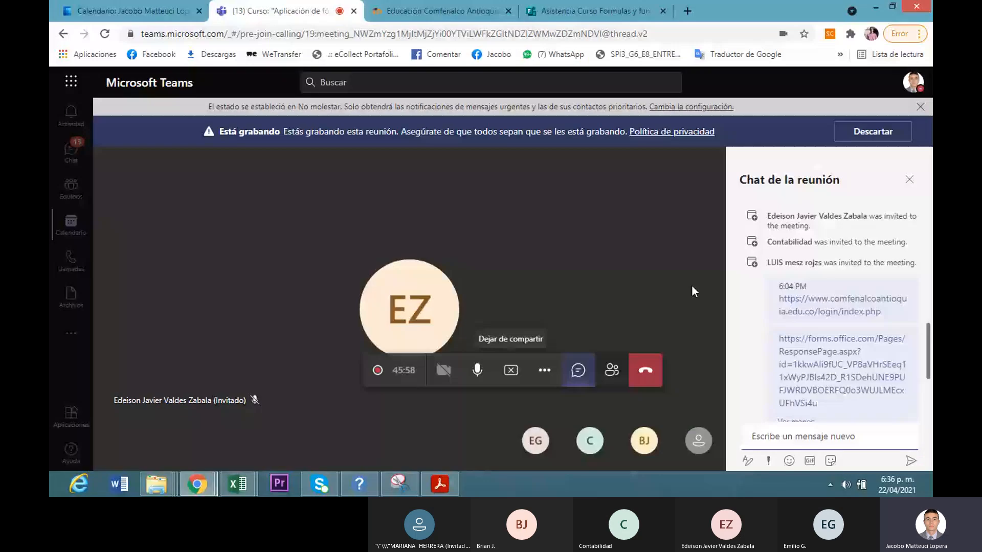
left_click(613, 371)
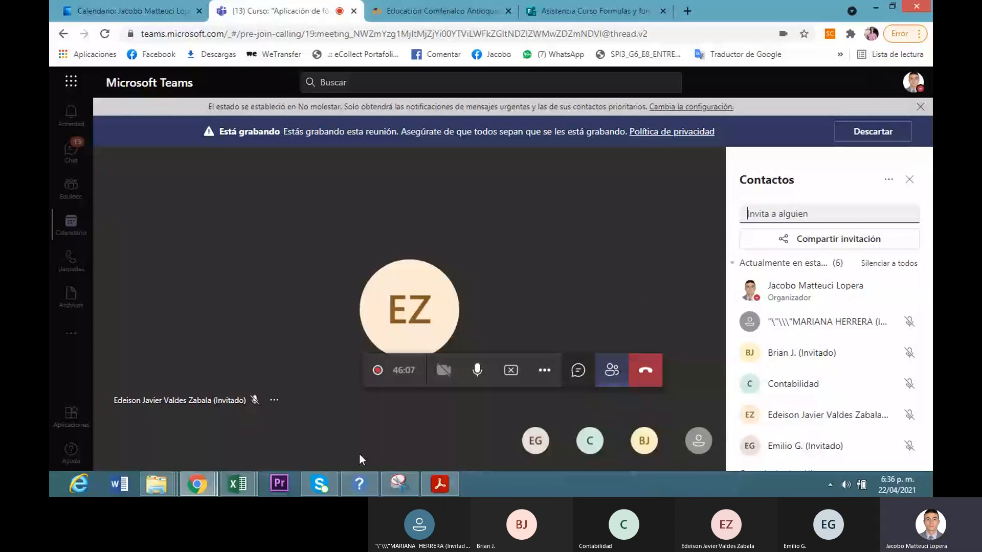
- Return to the class PDF, point out the example =10/5+2*5-5 and advance to the operator priority list on page 13
left_click(440, 483)
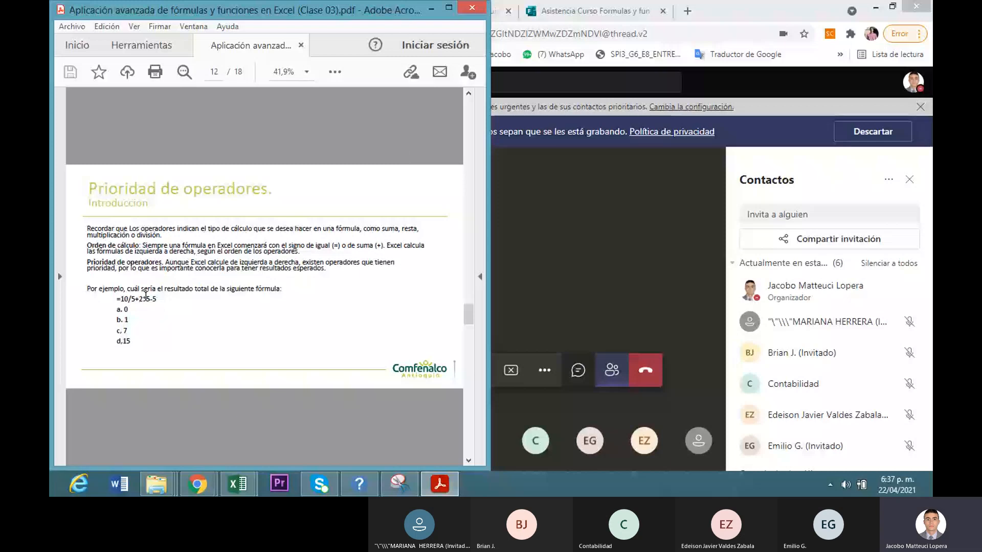
left_click_drag(146, 296, 151, 297)
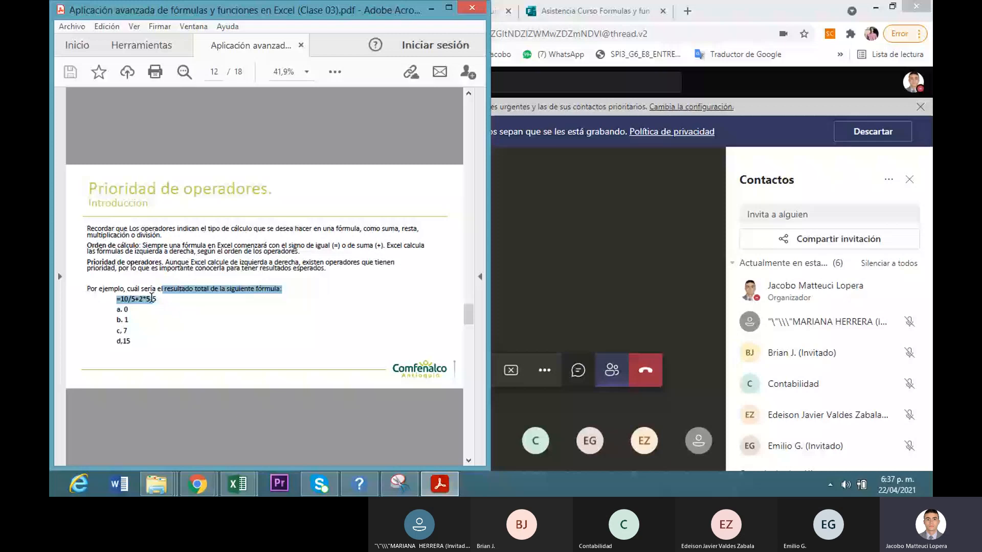
left_click(238, 124)
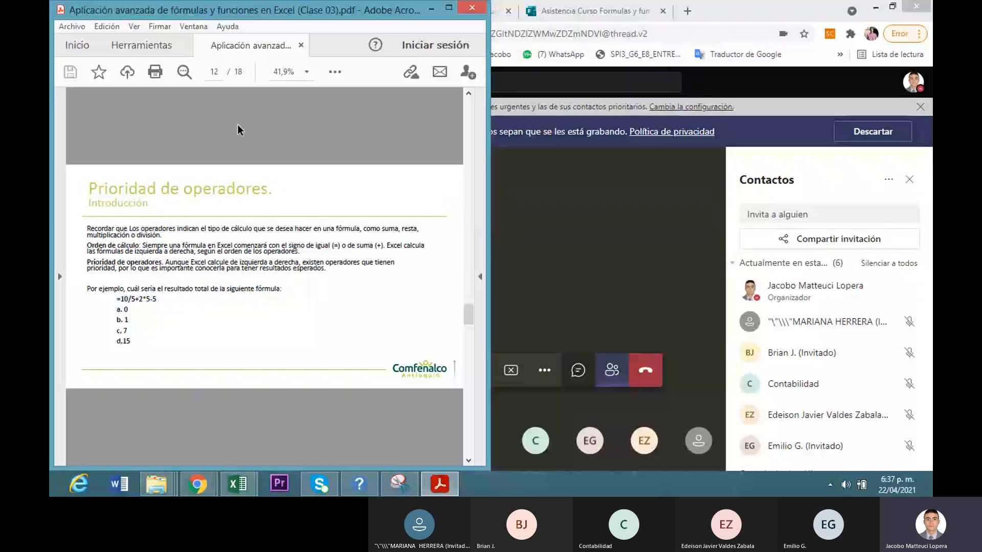
scroll(237, 124, "down", 1)
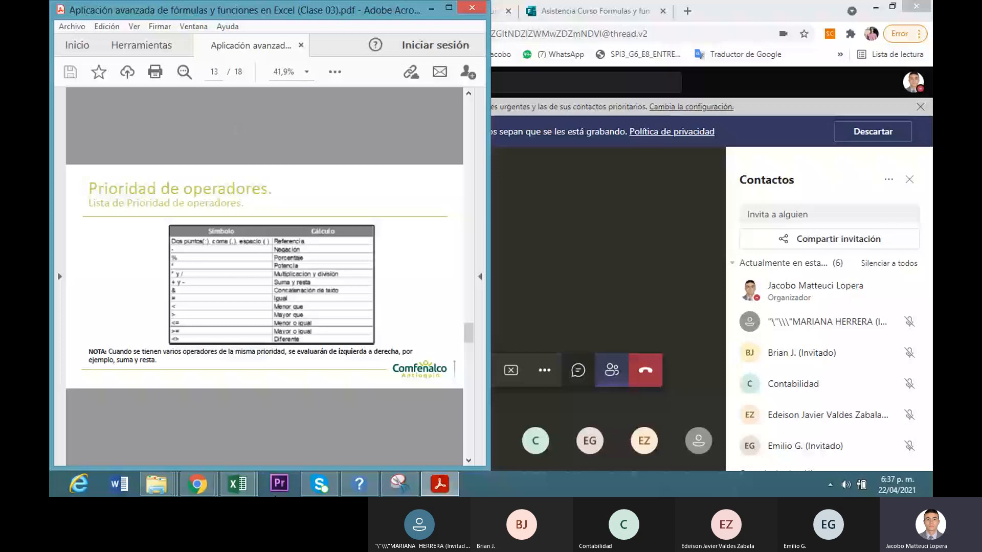
- Switch to the Clase 03 excel workbook and examine the operator order in the Precedencia de operadores table, from Referencia down to Diferente
mouse_move(239, 484)
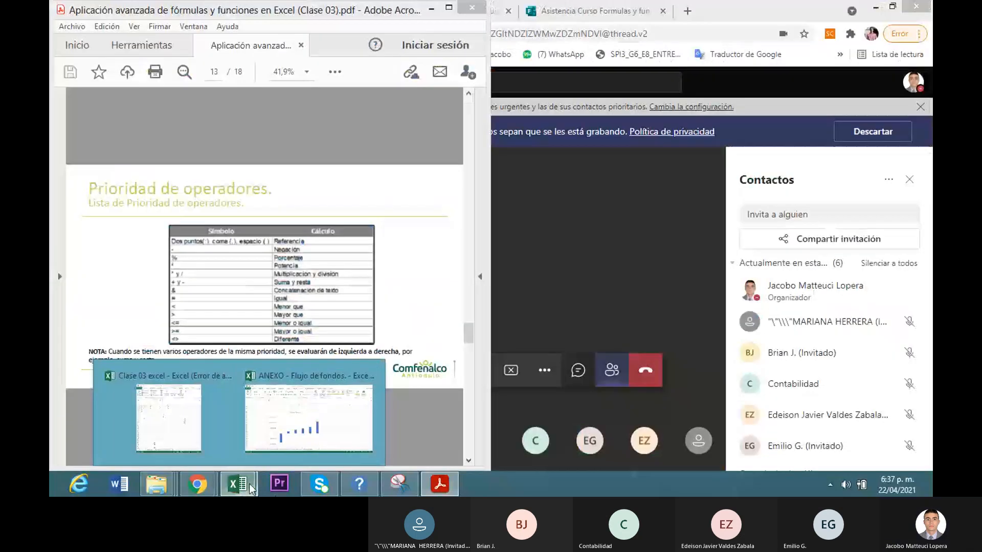
left_click(250, 483)
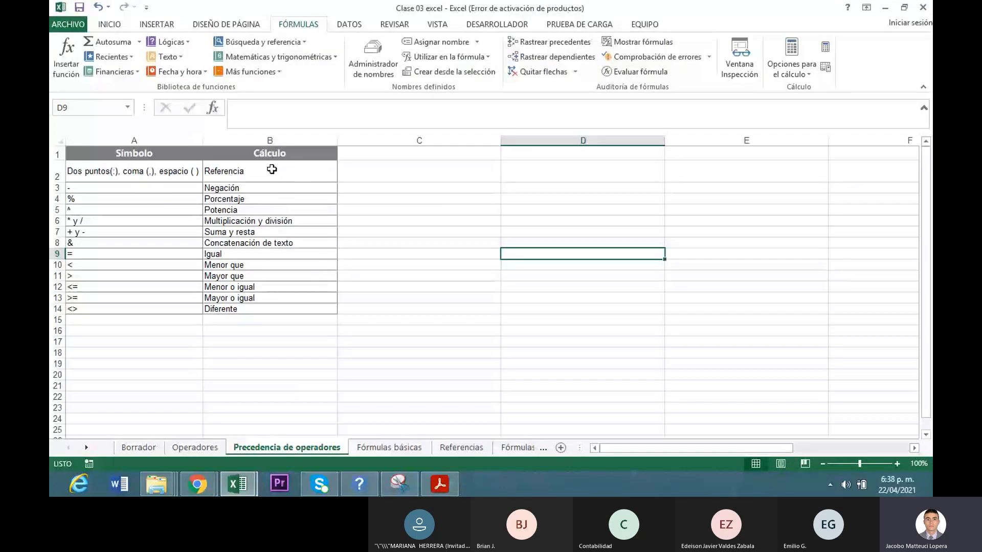
left_click(272, 173)
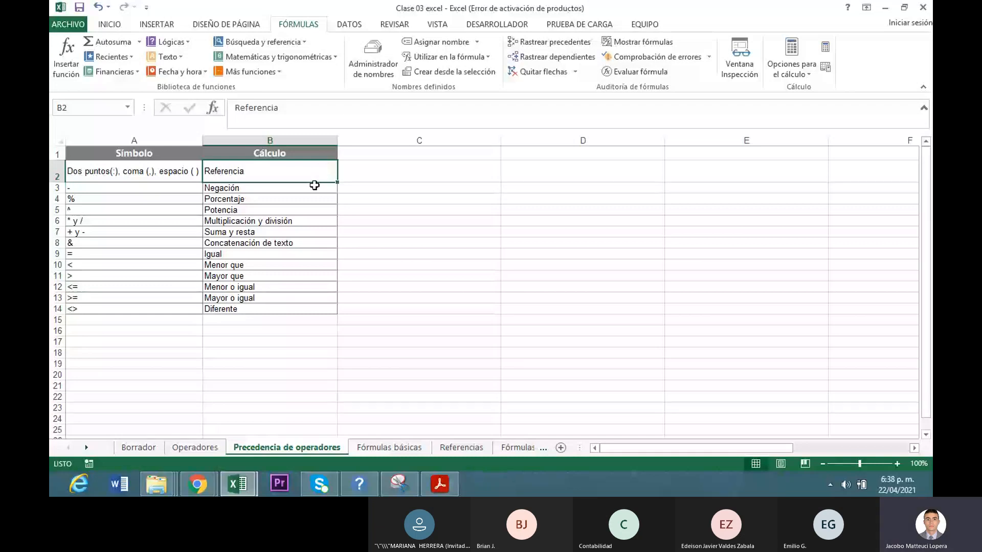
left_click(313, 188)
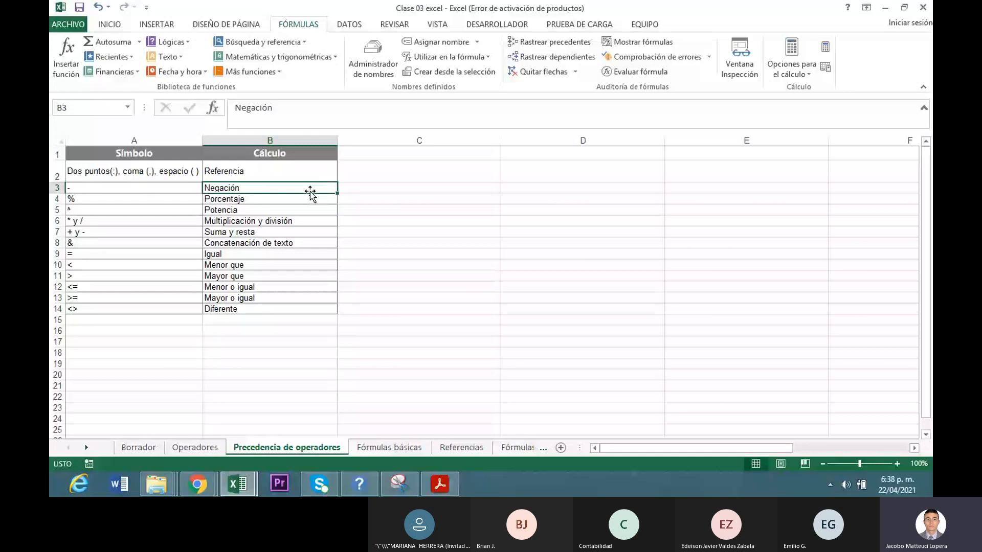
left_click(290, 199)
left_click(282, 211)
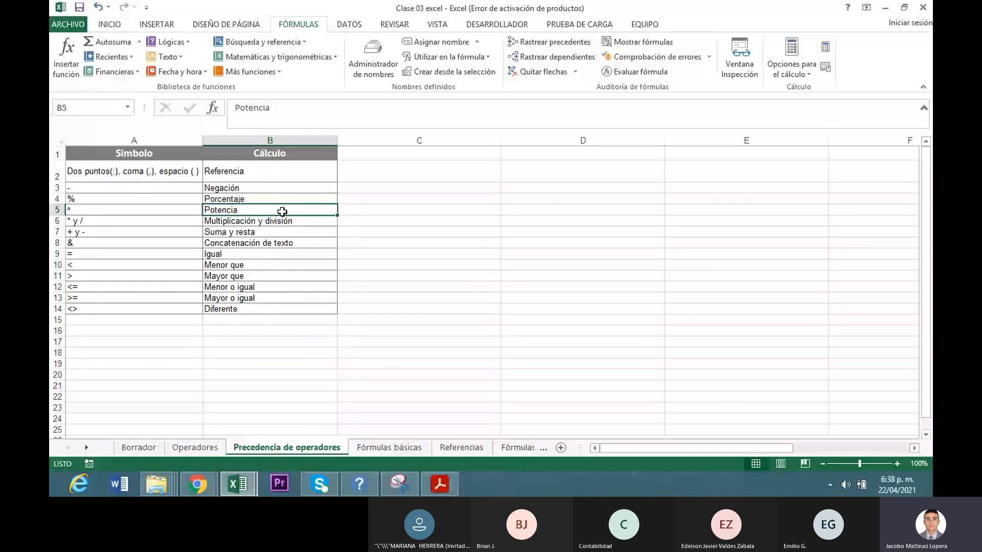
left_click(300, 222)
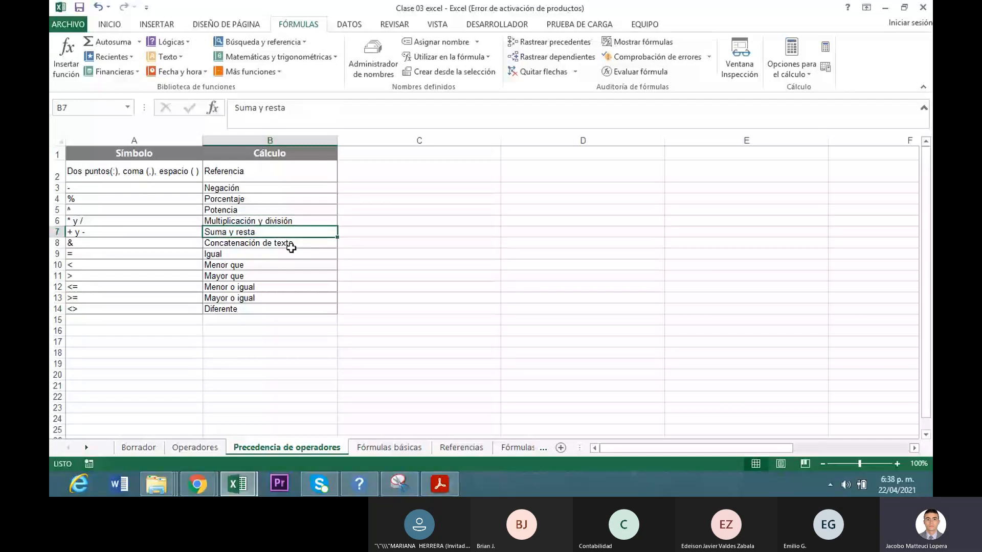
left_click(238, 253)
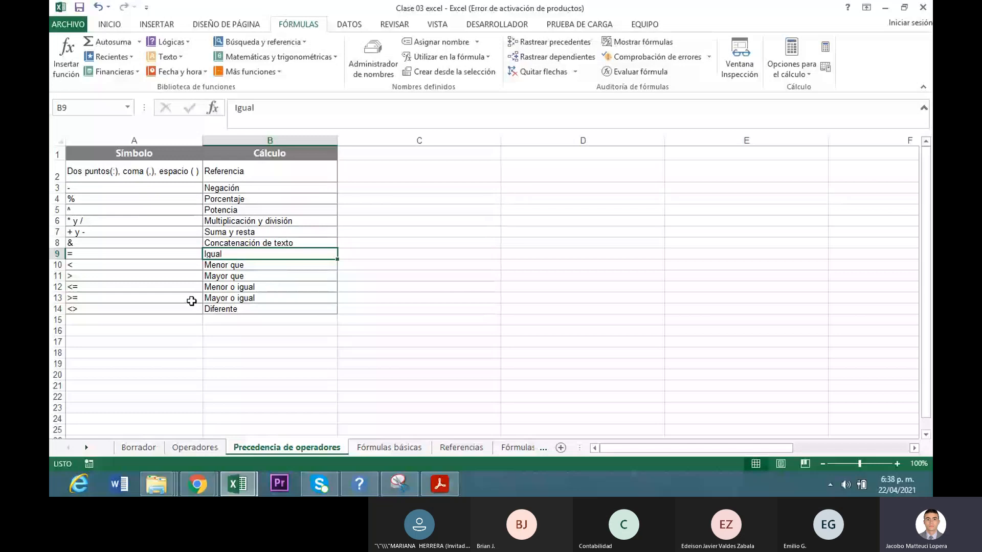
left_click(305, 221)
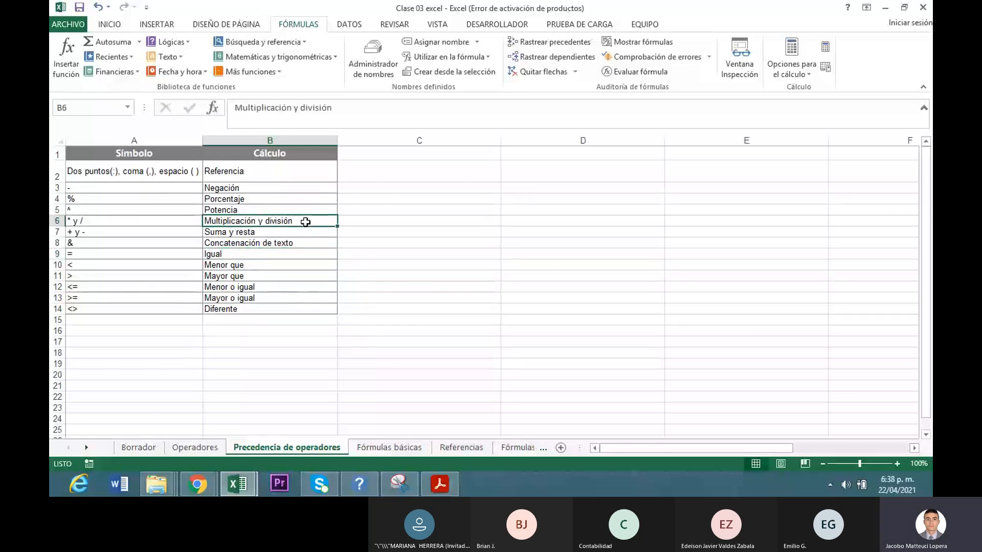
key("ctrl+Down")
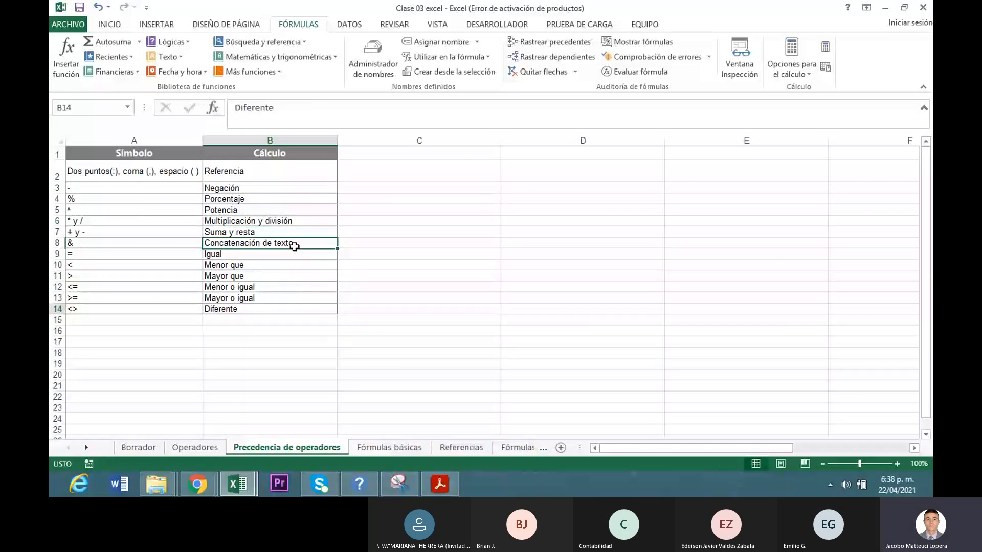
left_click(295, 223)
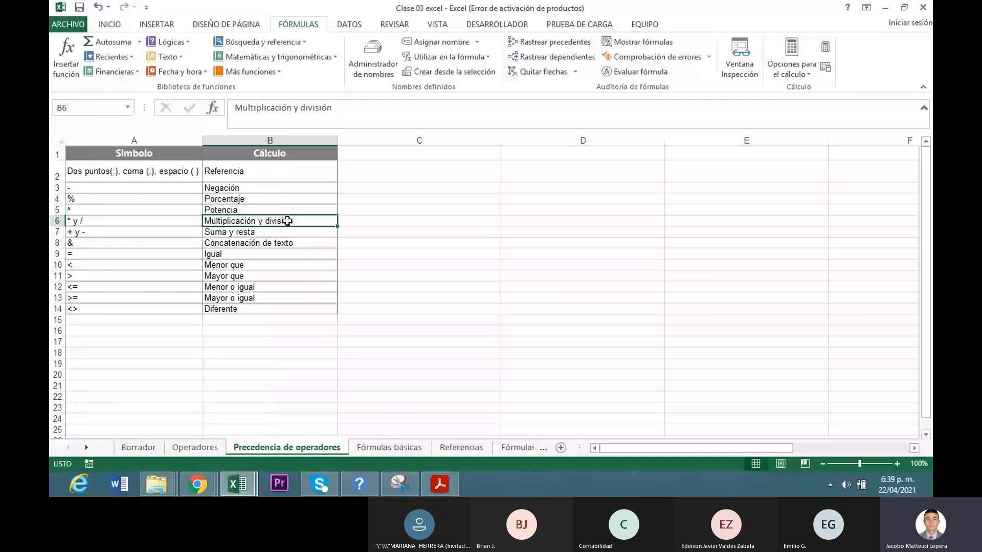
- Copy the formula =10/(5+2)*(5-5) from page 14 of the class PDF into cell C17 of the Precedencia de operadores sheet
mouse_move(442, 488)
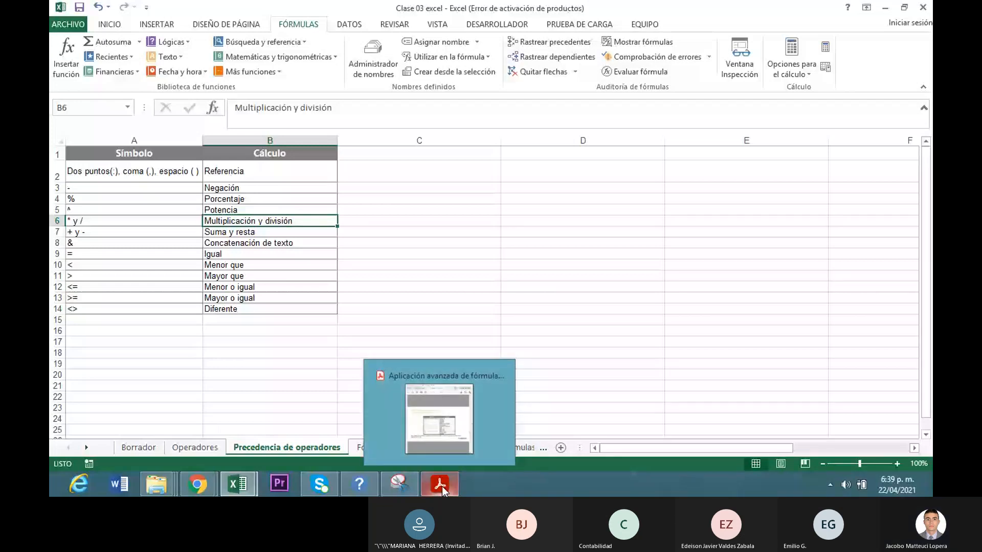
left_click(442, 486)
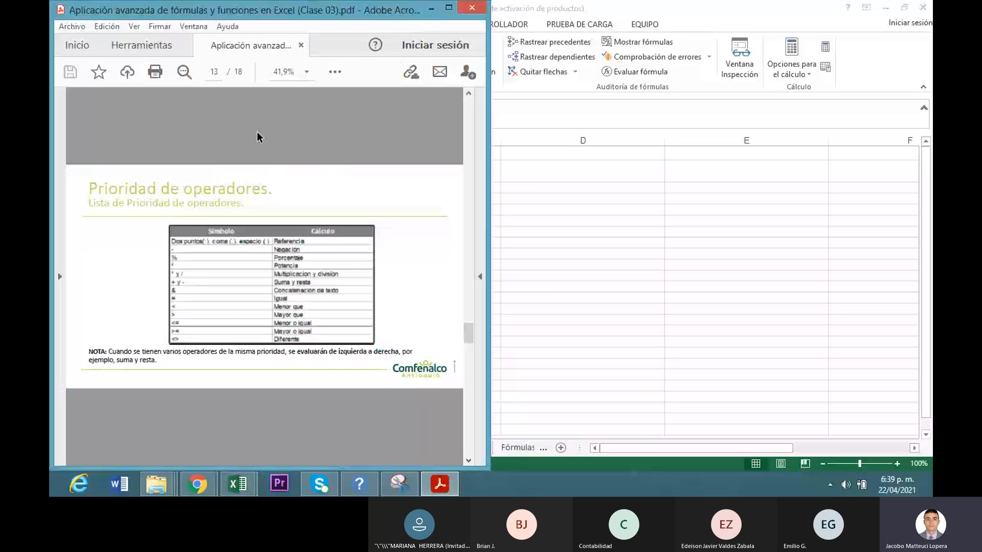
scroll(258, 137, "down", 2)
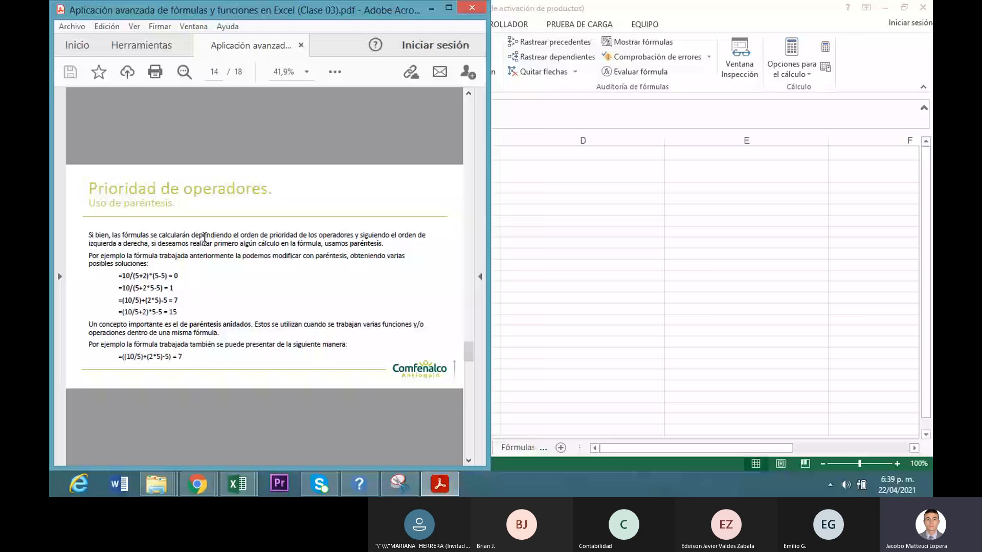
left_click_drag(122, 276, 168, 273)
left_click_drag(168, 273, 117, 276)
key("ctrl+c")
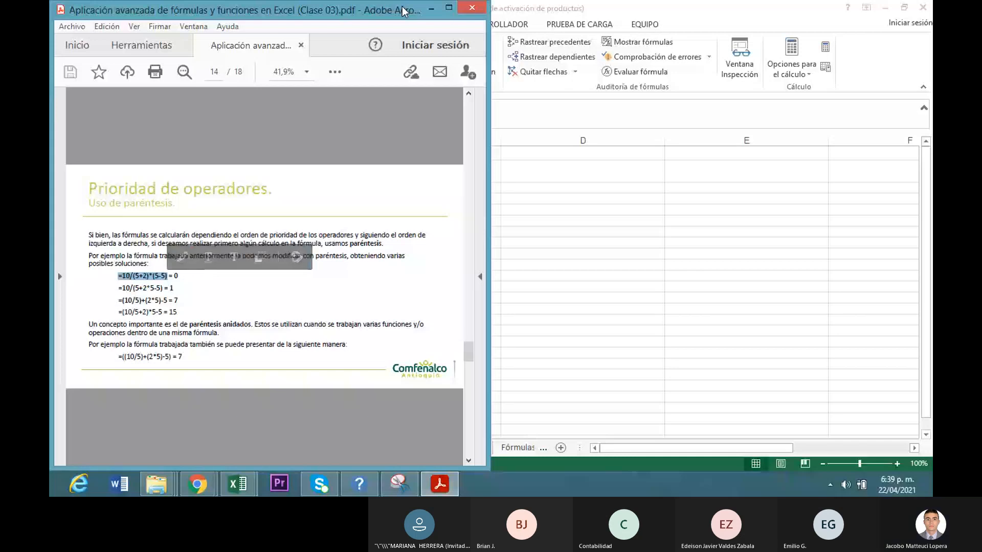
left_click(431, 8)
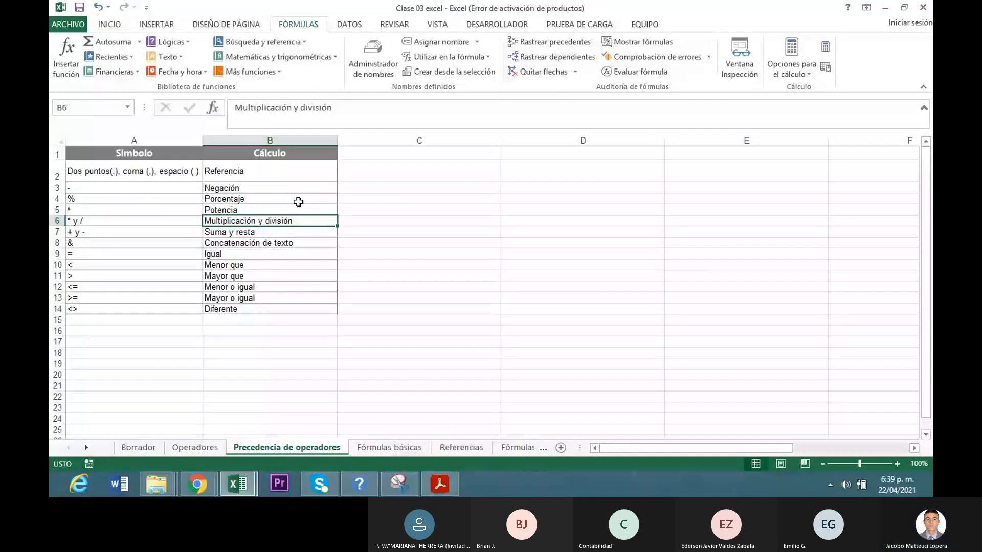
left_click(367, 347)
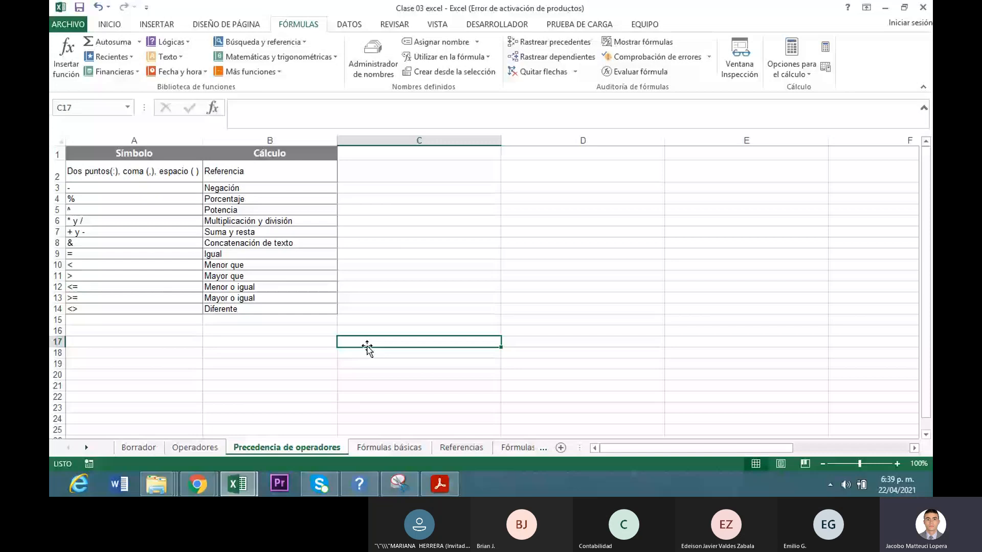
key("ctrl+v")
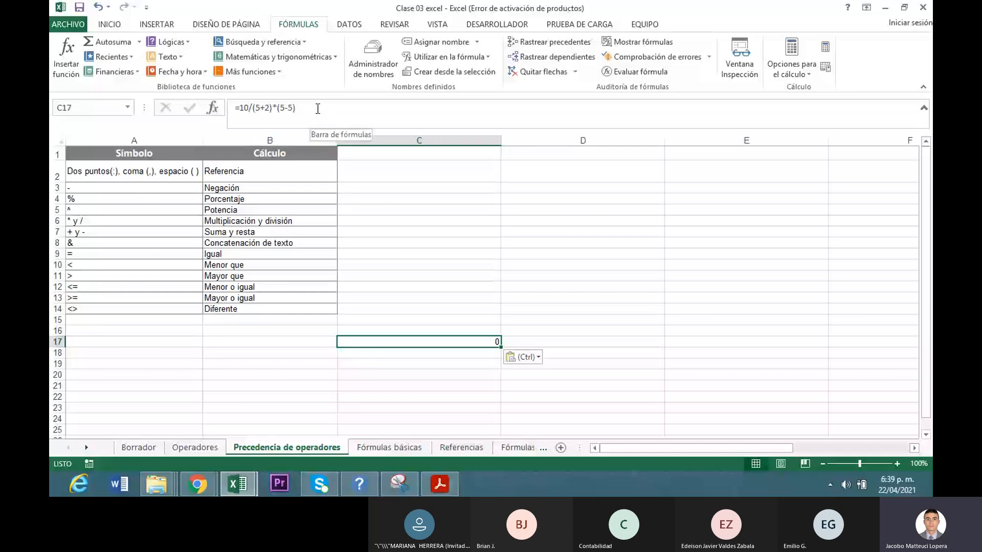
- Replace the 10/(5+2) part of C17's formula with its calculated value and commit the cell
left_click(317, 109)
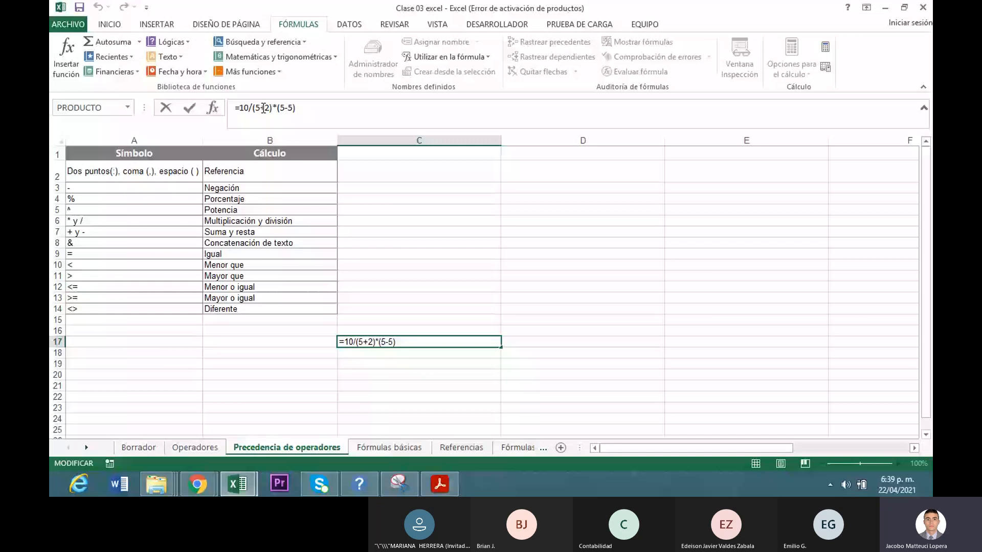
left_click_drag(238, 108, 273, 108)
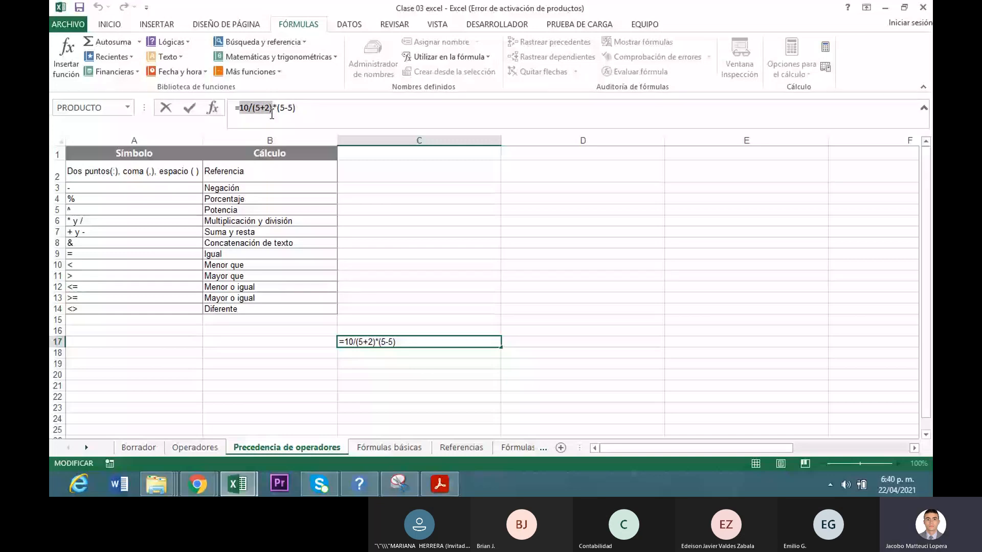
key("F9")
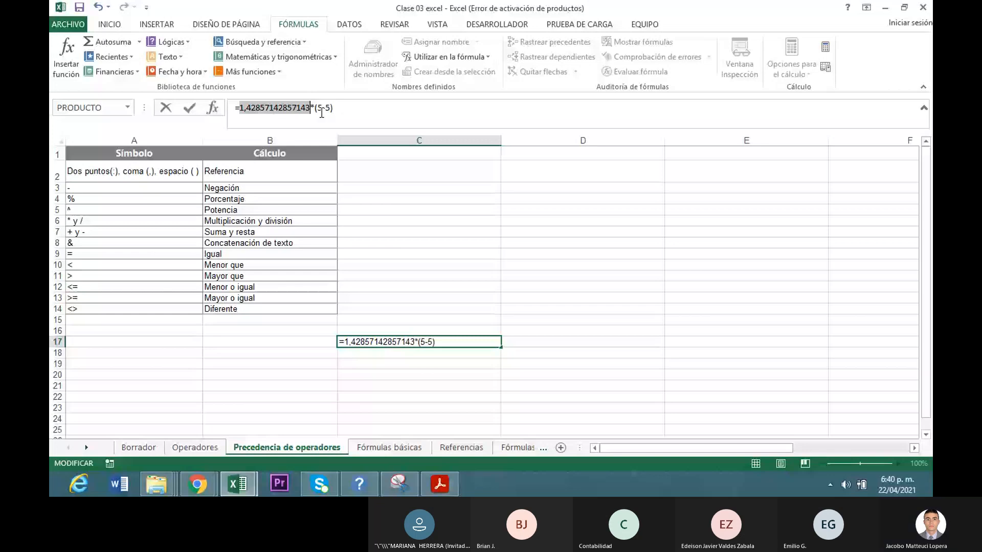
key("Return")
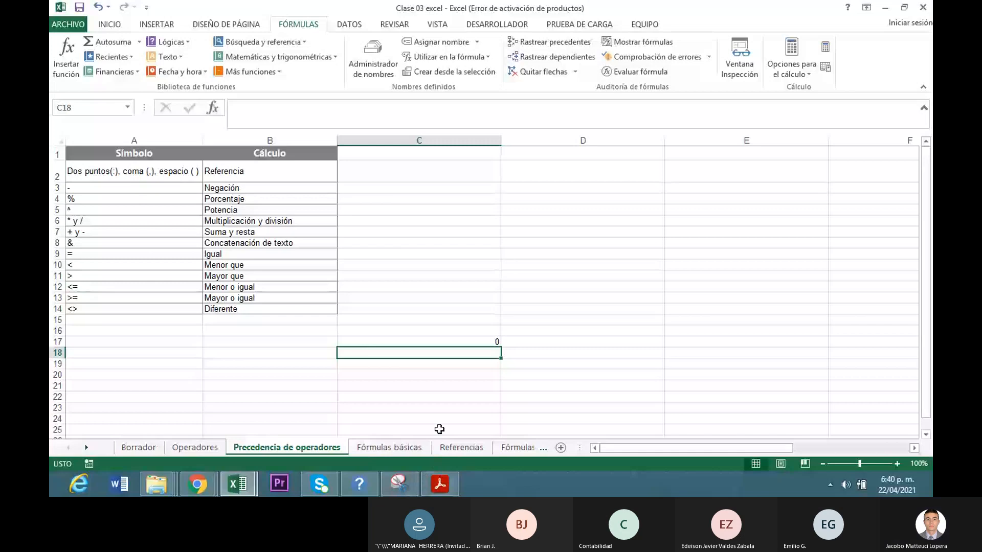
- Bring the class PDF's parentheses page and the Clase 03 excel workbook back into view side by side
key("alt+Tab")
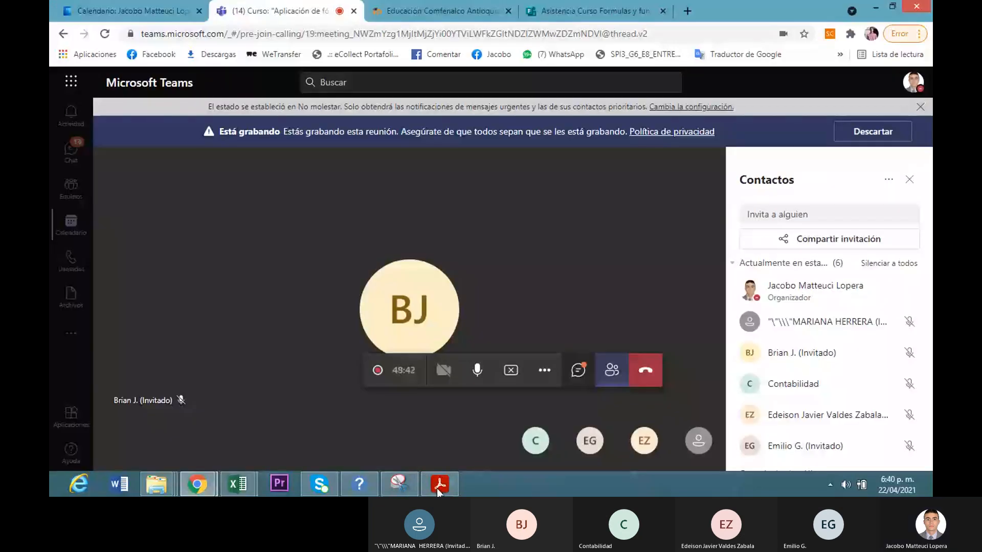
left_click(439, 485)
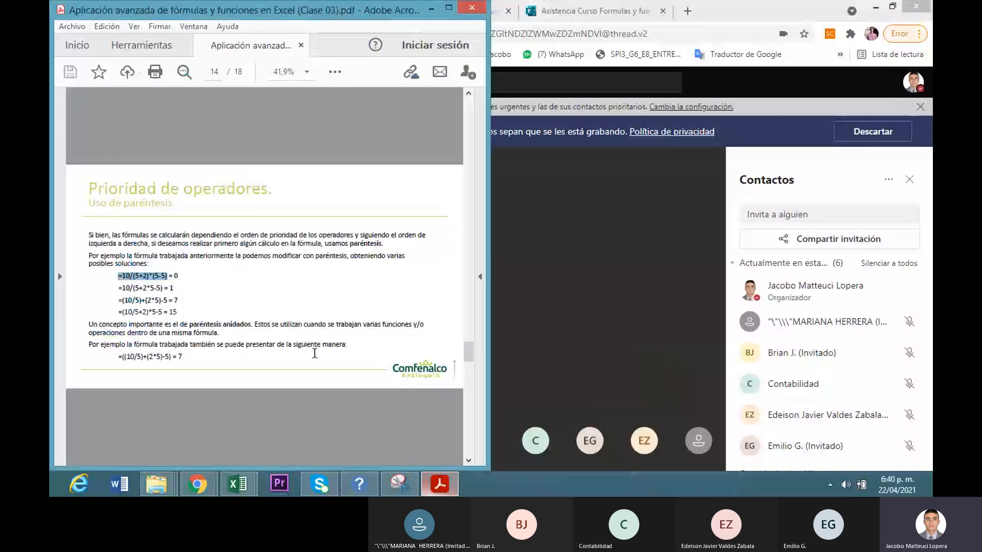
left_click(238, 484)
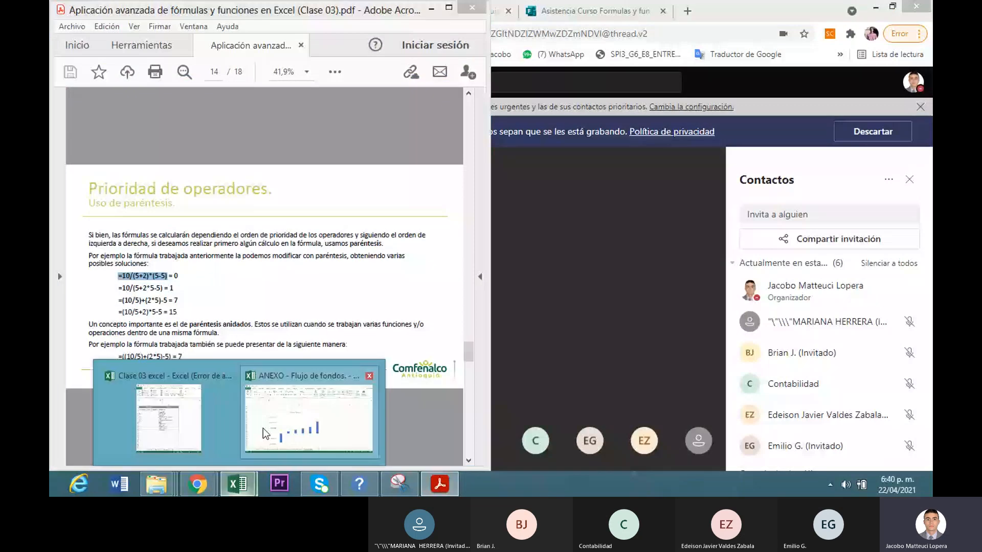
left_click(168, 417)
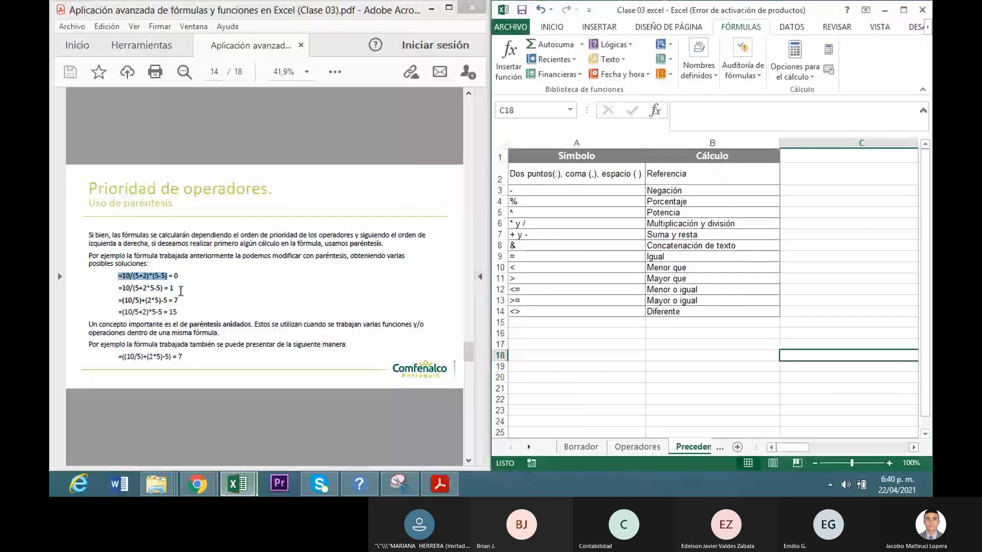
- Copy the example text 10/(5+2*5-5) = 1 from page 14 of the class PDF into cell B19 of the precedence sheet
left_click_drag(122, 288, 174, 288)
key("ctrl+c")
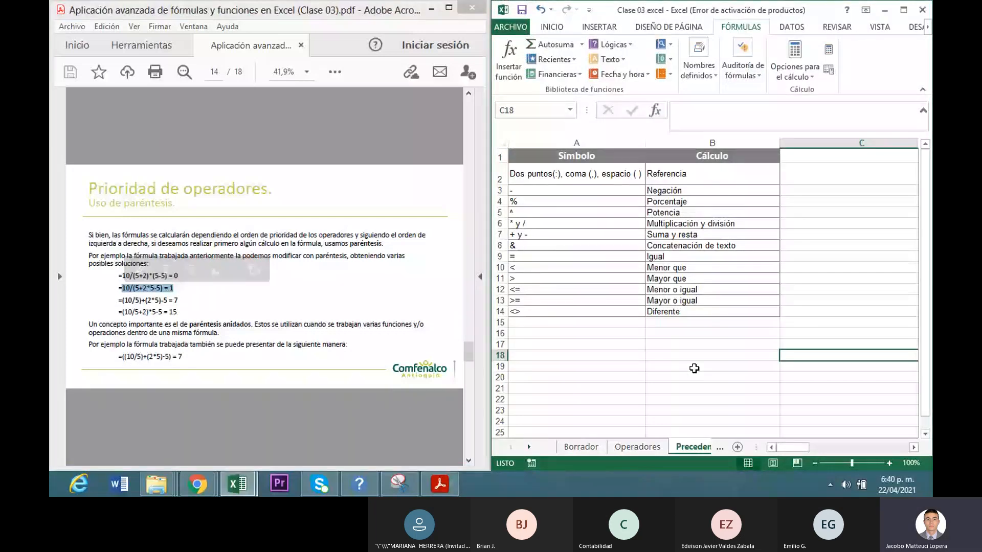
left_click(693, 368)
key("ctrl+v")
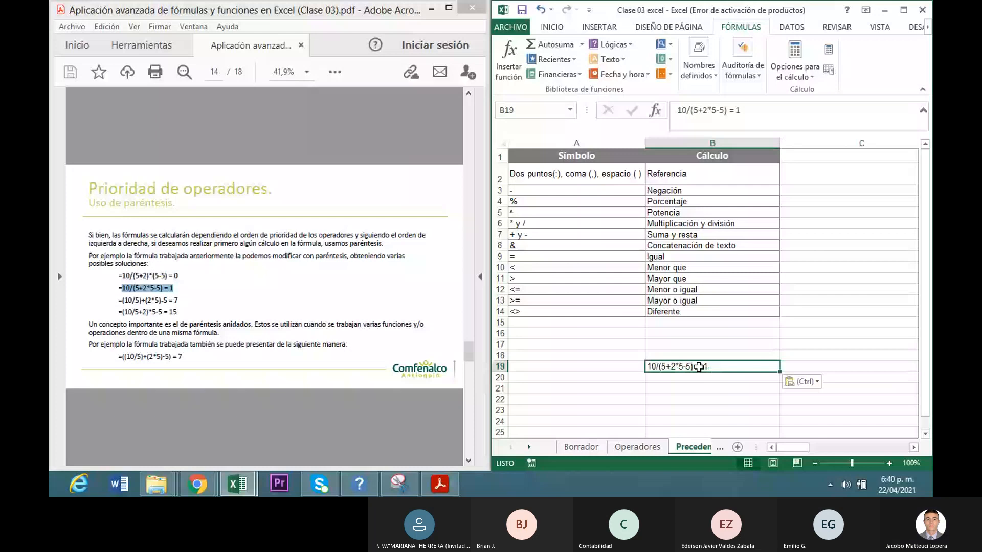
- Turn B19's text into the formula =10/(5+2*5-5) by adding the leading equals sign and removing the trailing = 1
left_click(680, 111)
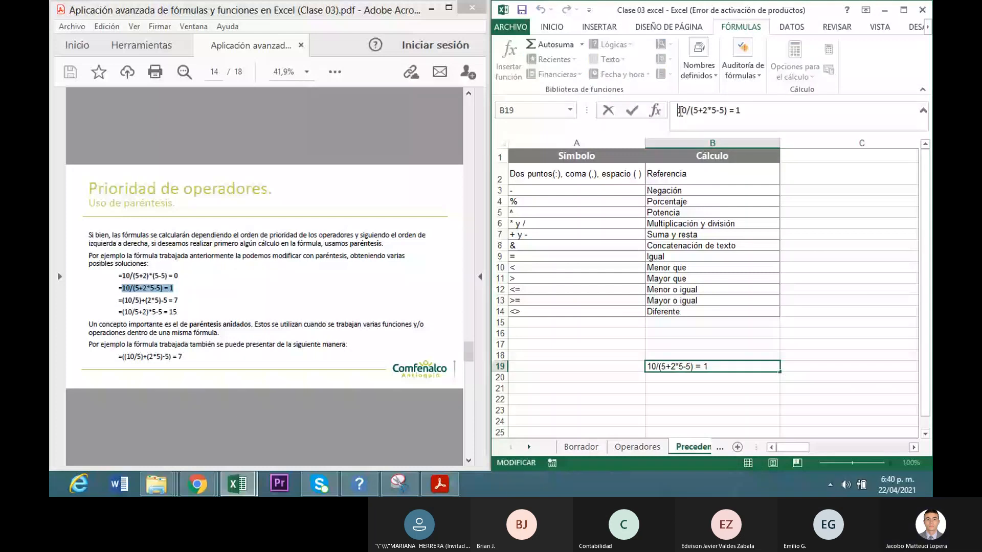
type("=")
left_click(756, 112)
key("BackSpace")
key("BackSpace")
key("BackSpace")
key("BackSpace")
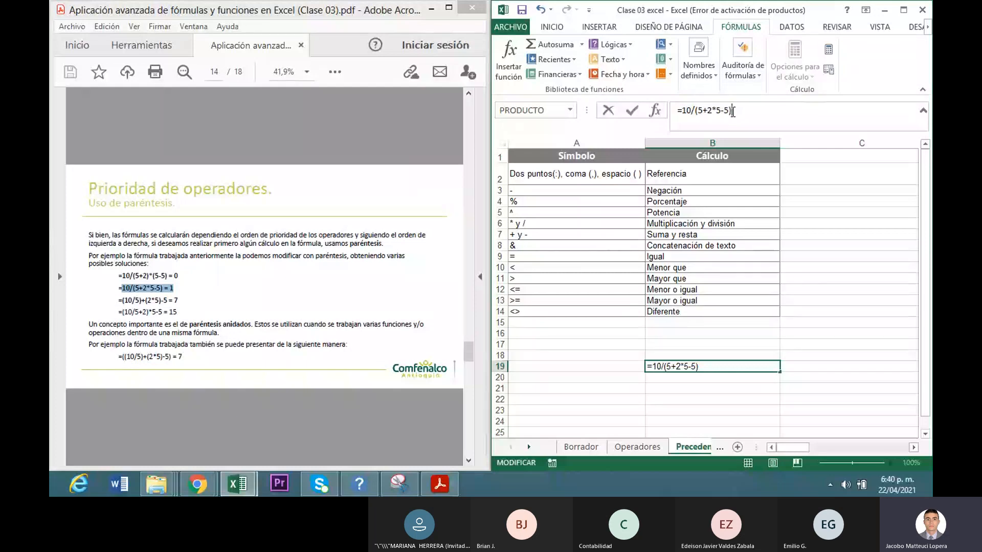
key("Return")
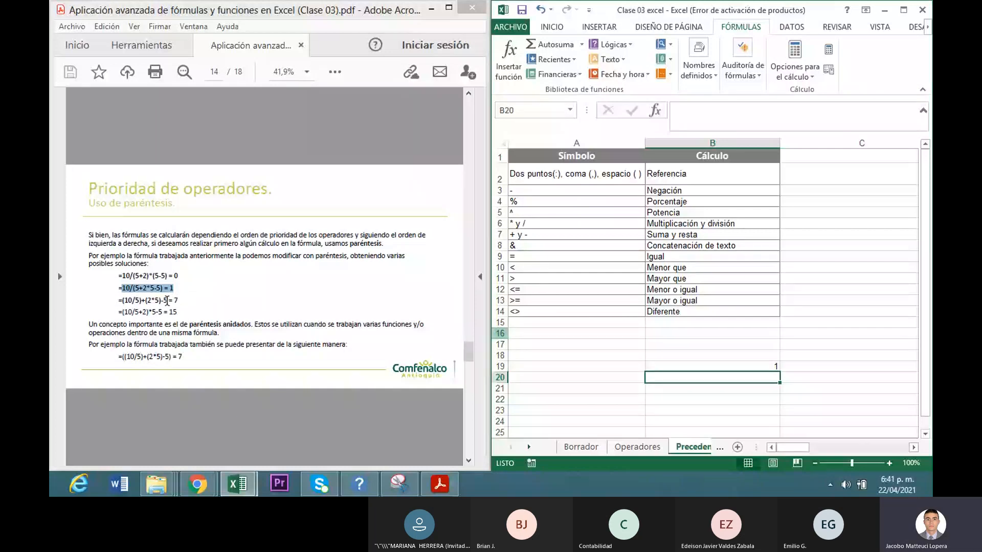
- Copy the formula =(10/5)+(2*5)-5 from the class PDF into cell B20 and commit it
left_click_drag(167, 300, 118, 300)
key("ctrl+c")
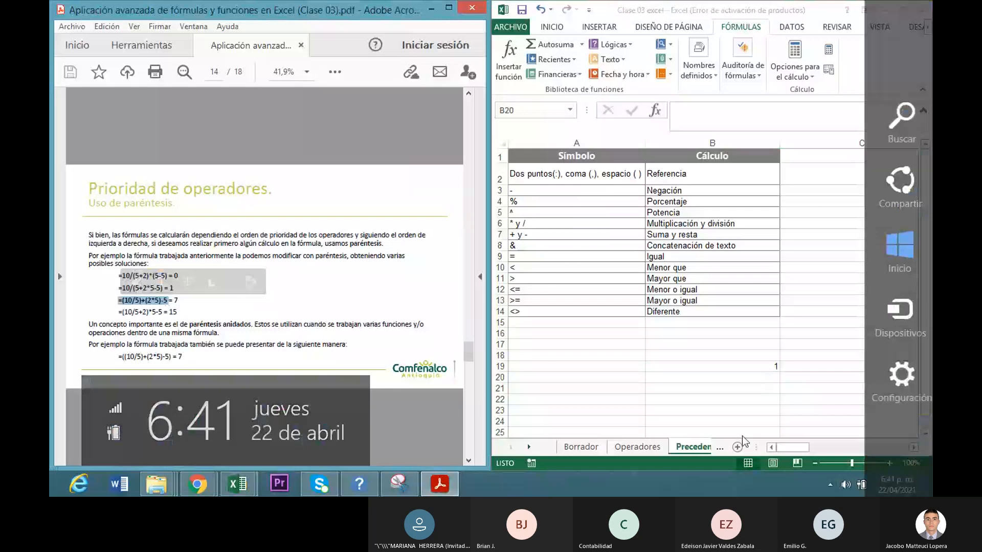
left_click(723, 378)
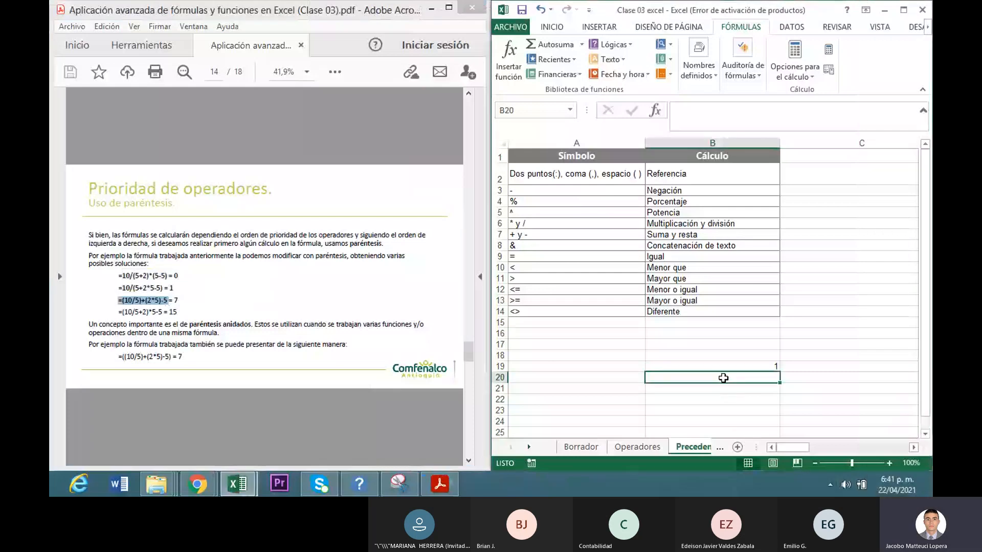
key("ctrl+v")
left_click(788, 113)
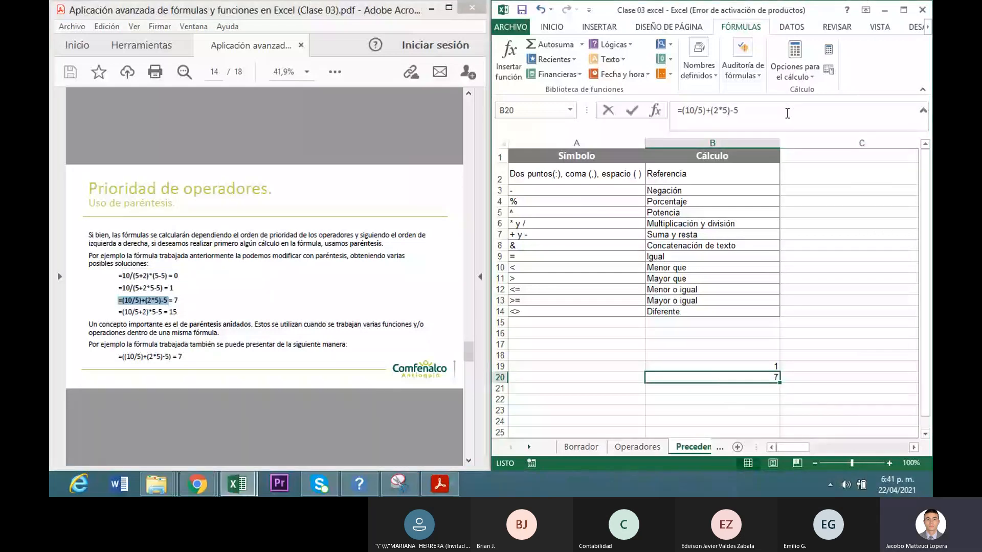
left_click(787, 113)
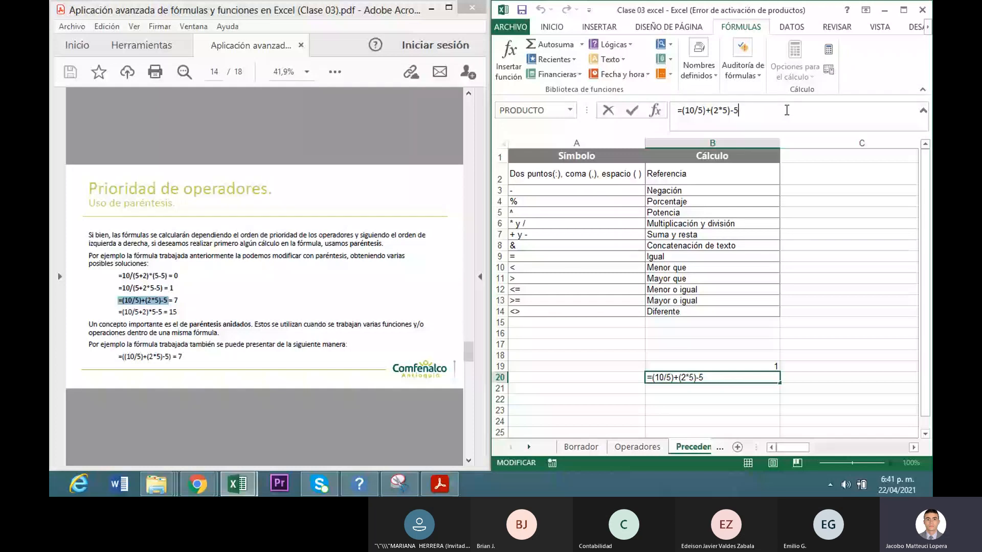
key("Return")
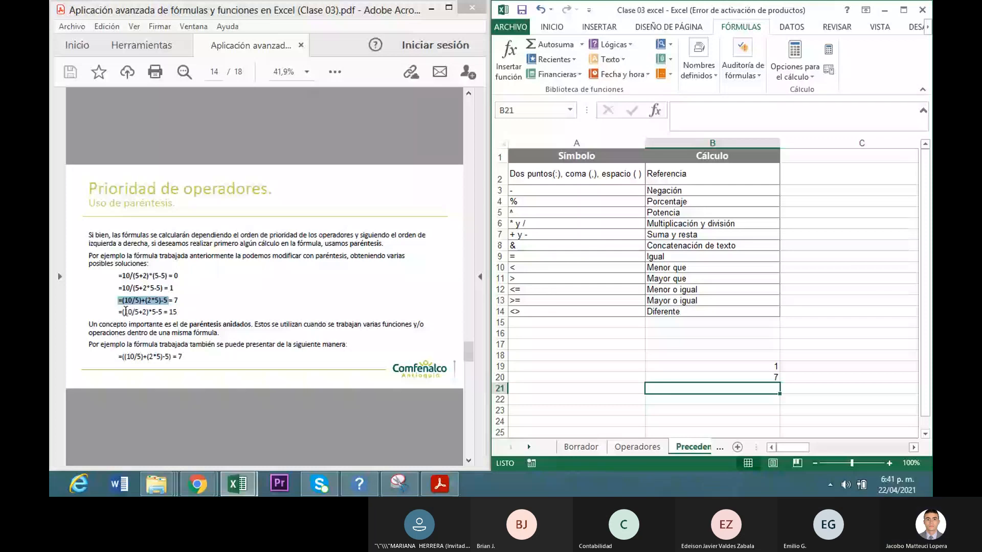
- Copy the (10/5+2)*5-5 example from the class PDF into cell B21 and commit it as the formula =(10/5+2)*5-5
left_click_drag(123, 311, 163, 311)
key("ctrl+c")
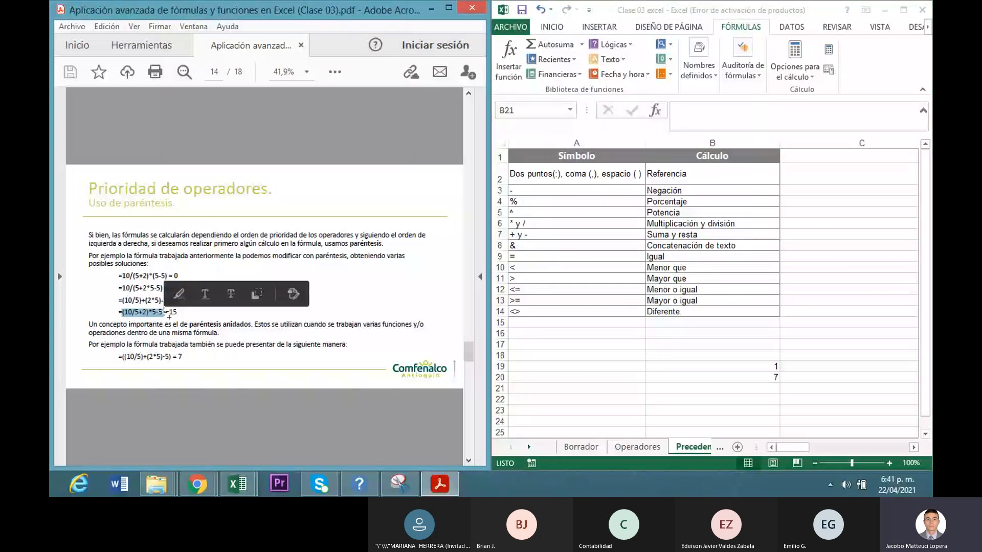
left_click(698, 389)
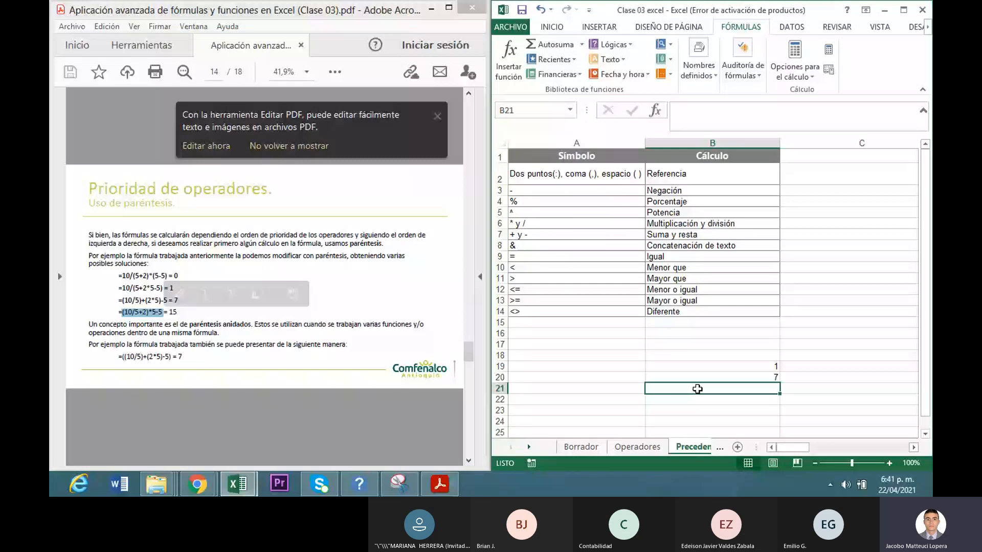
key("ctrl+v")
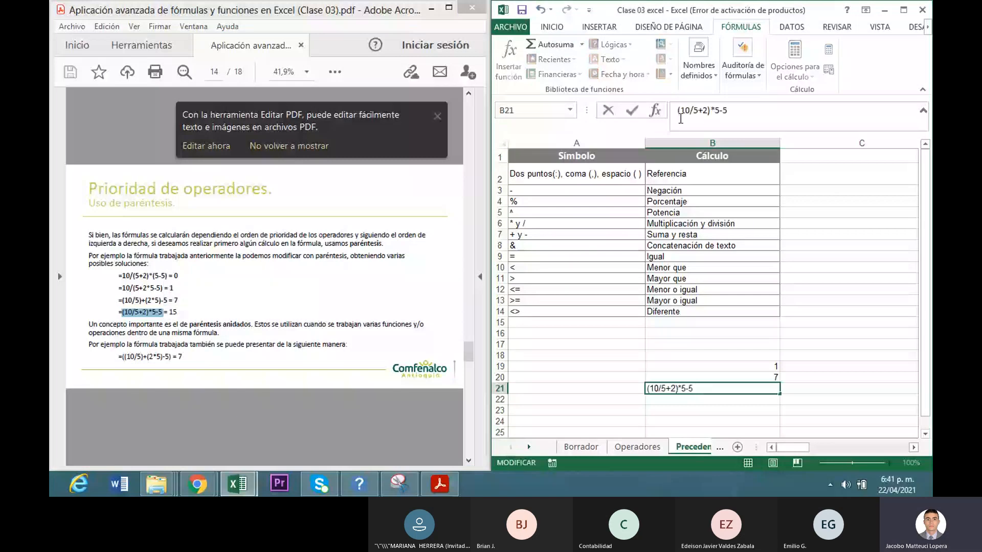
left_click(680, 118)
type("=")
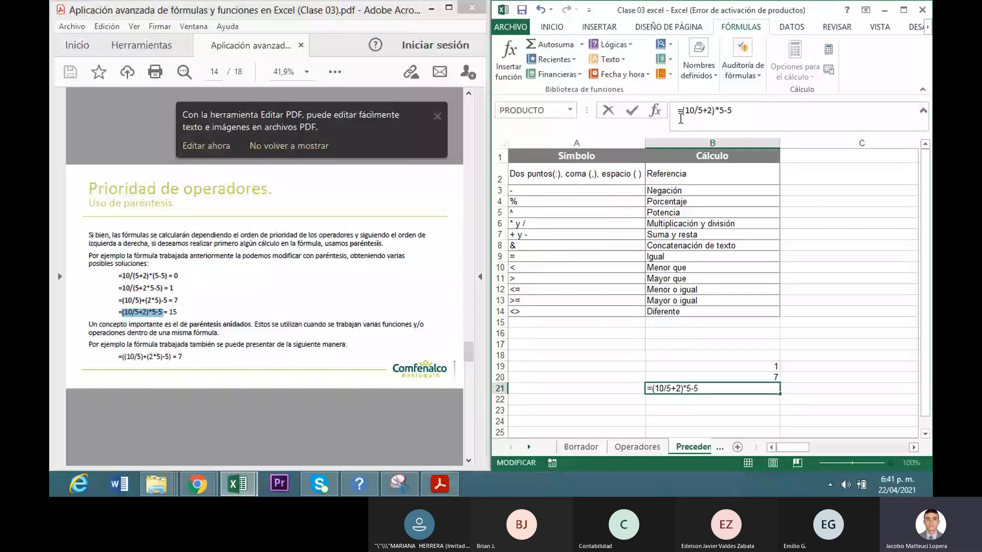
key("ctrl+Return")
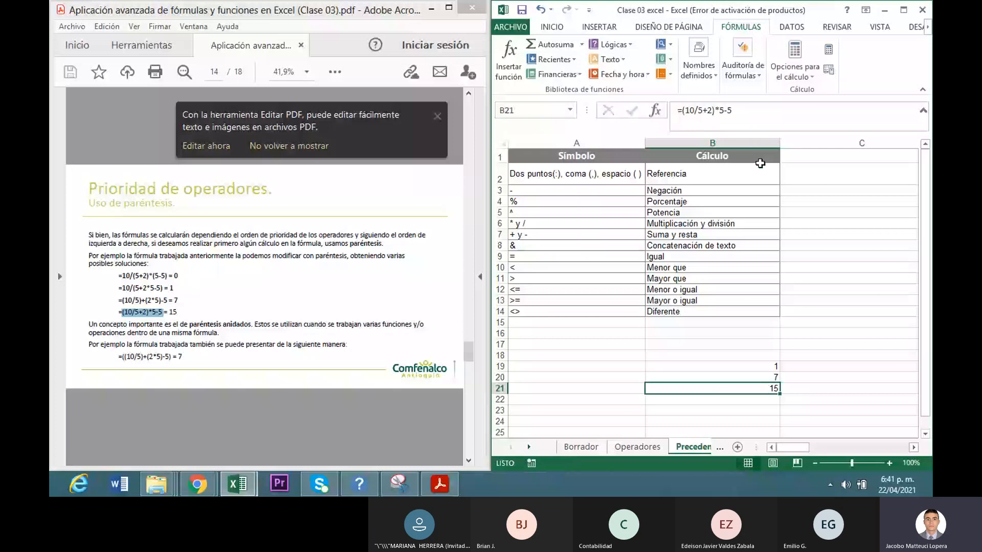
left_click(731, 112)
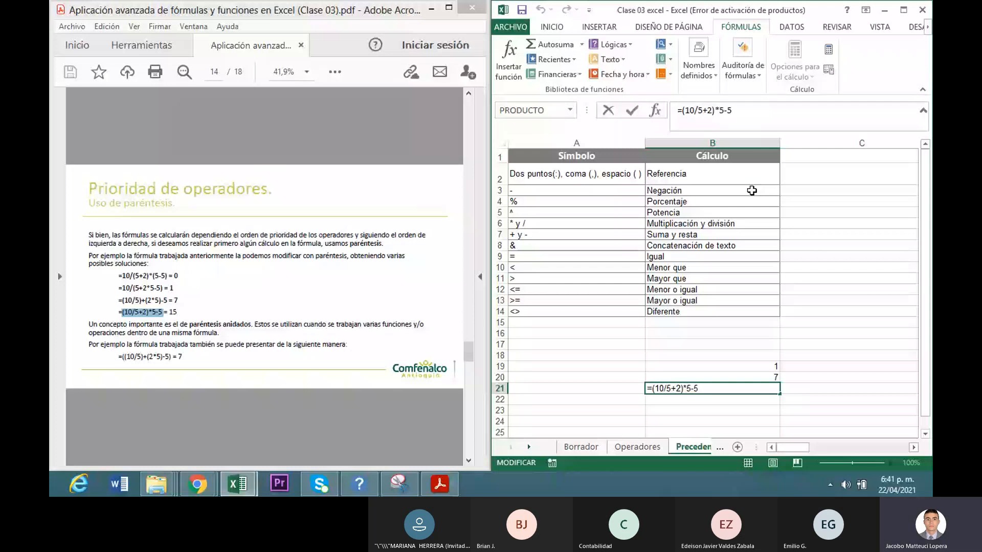
key("Return")
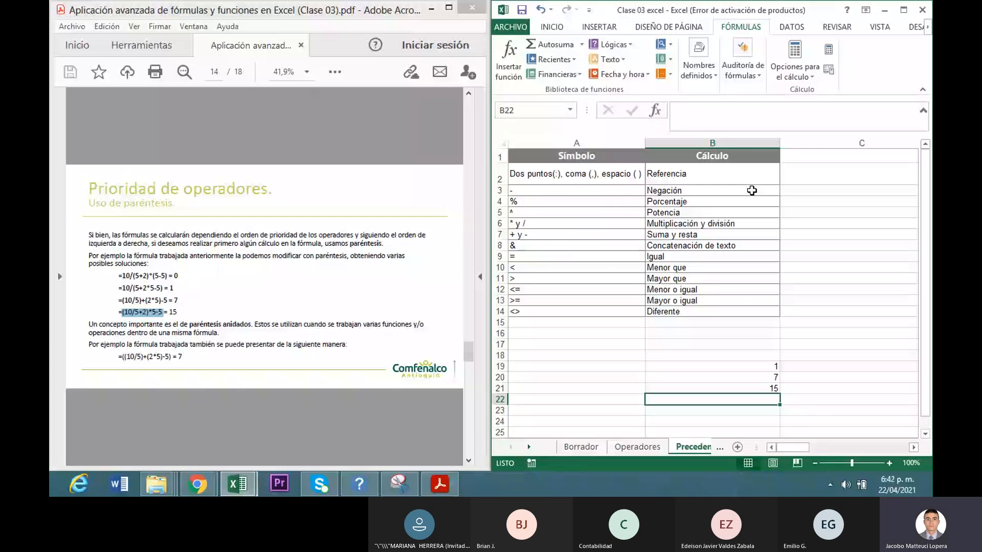
- Enter the same expression without parentheses, =10/5+2*5-5, as a formula in cell B22
double_click(717, 397)
type("10/5+2)*5-5")
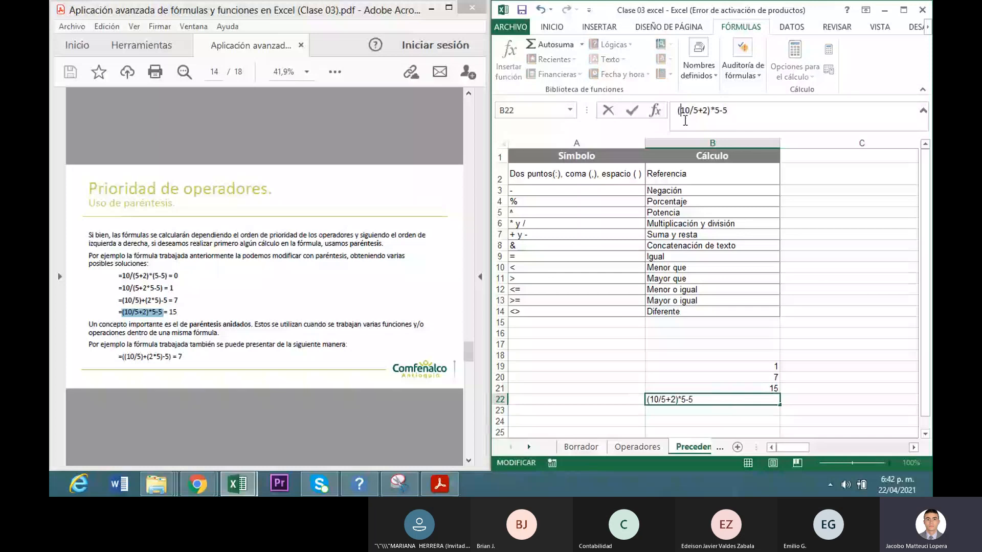
key("Home")
type("=")
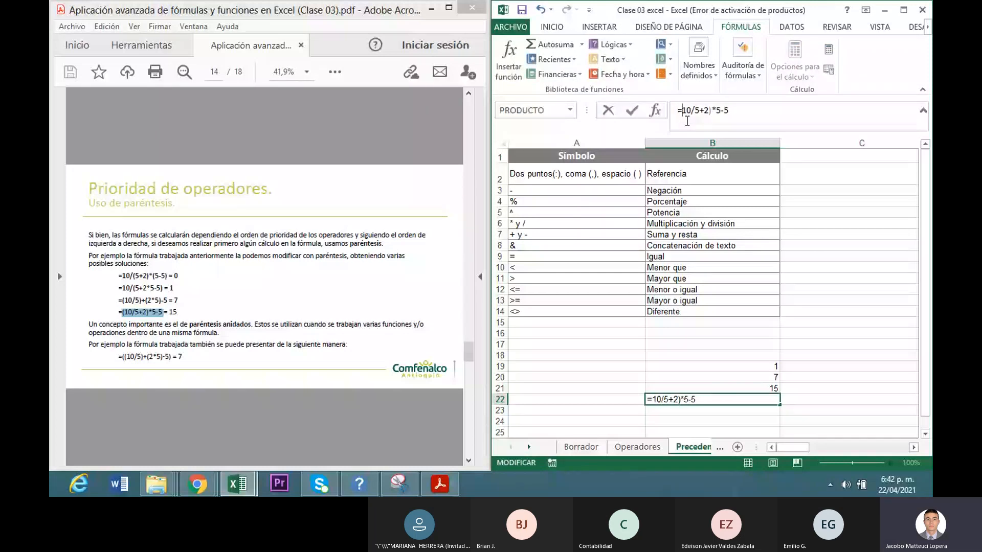
left_click(714, 118)
key("BackSpace")
key("Return")
- Replace the 10/5 and 2*5 parts of B22's formula with their calculated values and commit =2+10-5
key("Up")
left_click(769, 118)
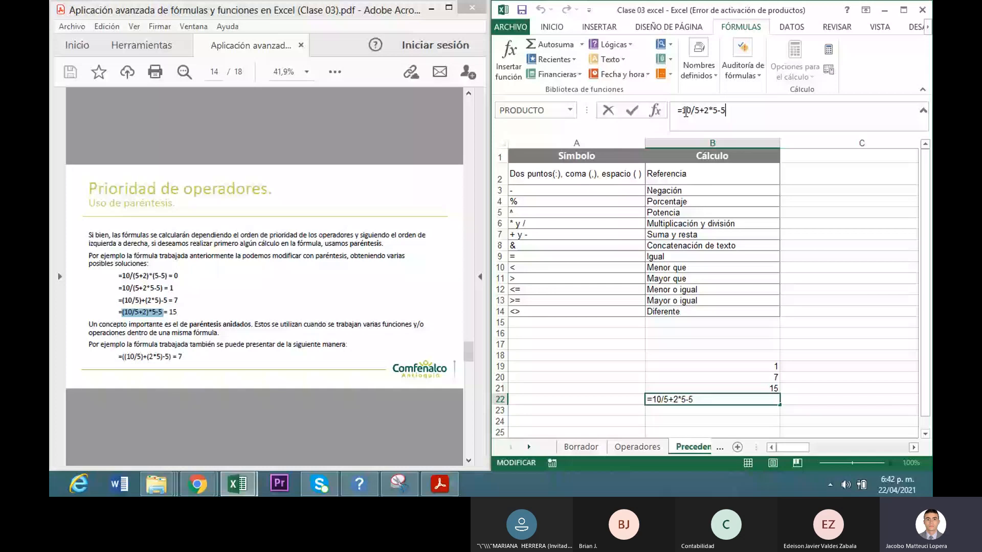
left_click_drag(682, 111, 704, 115)
key("F9")
key("F9")
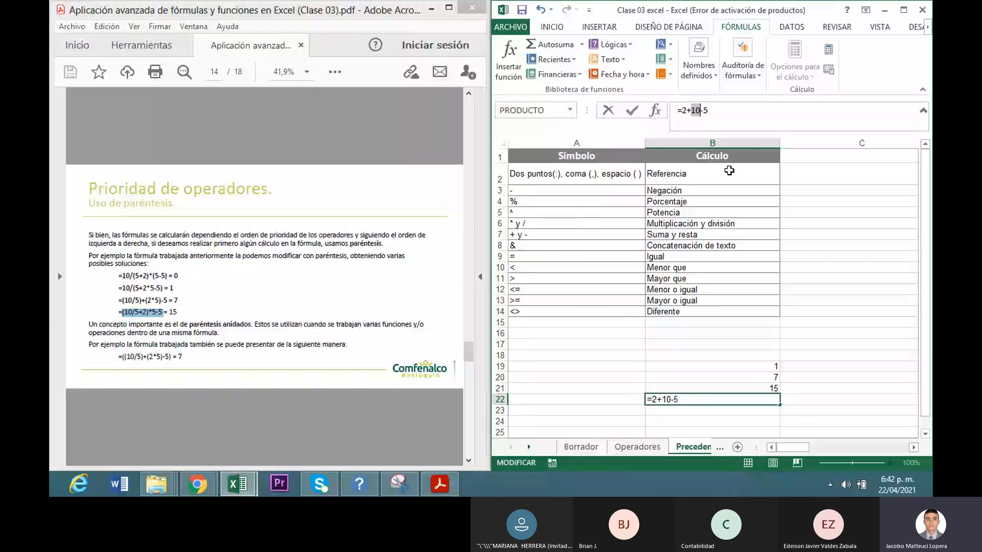
key("Return")
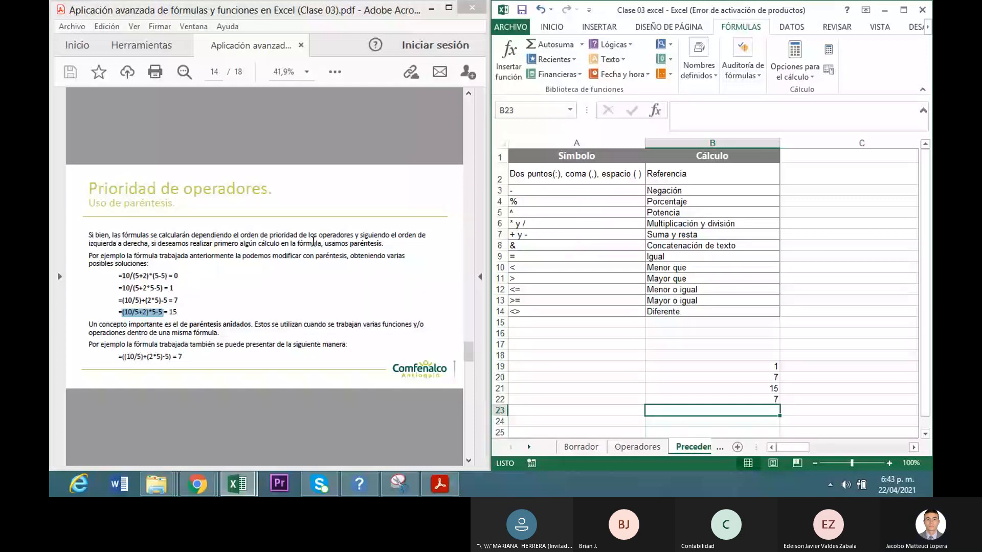
- Copy the nested parentheses example =((10/5)+(2*5)-5) = 7 from the class PDF into cell B23
left_click_drag(182, 357, 119, 356)
key("ctrl+c")
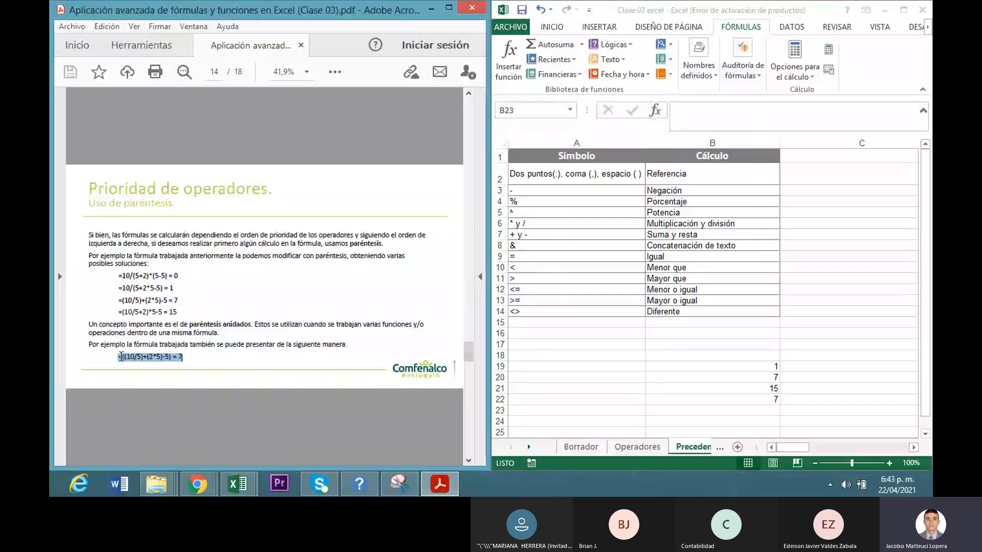
left_click(742, 285)
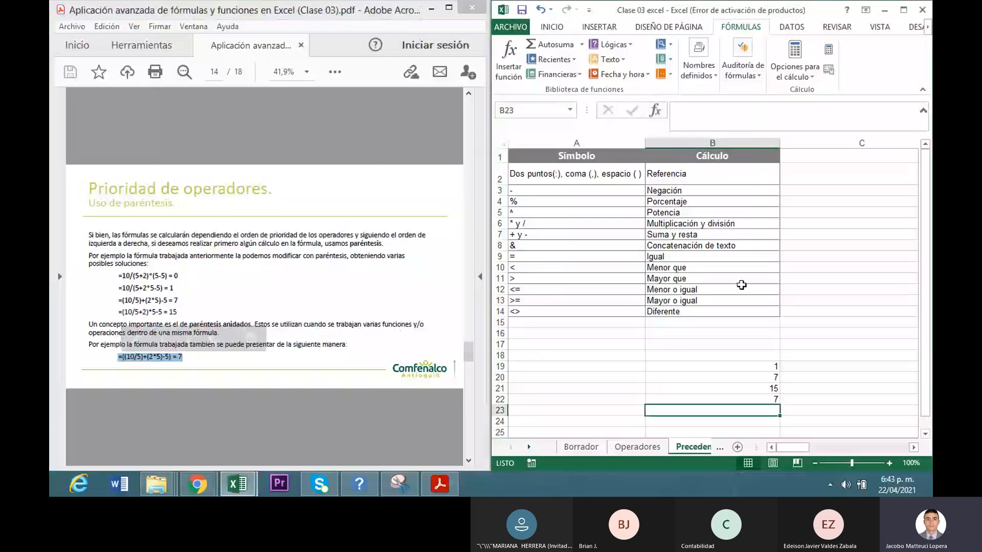
left_click(683, 116)
key("ctrl+v")
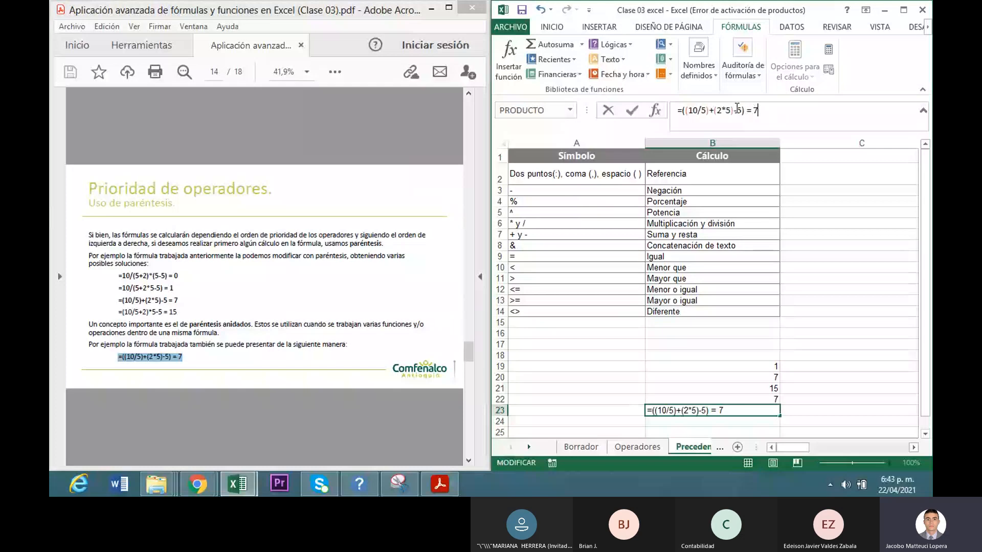
- Remove the trailing = 7 from B23, commit =((10/5)+(2*5)-5) and recheck its nested parentheses
key("BackSpace")
key("BackSpace")
key("BackSpace")
key("BackSpace")
key("Return")
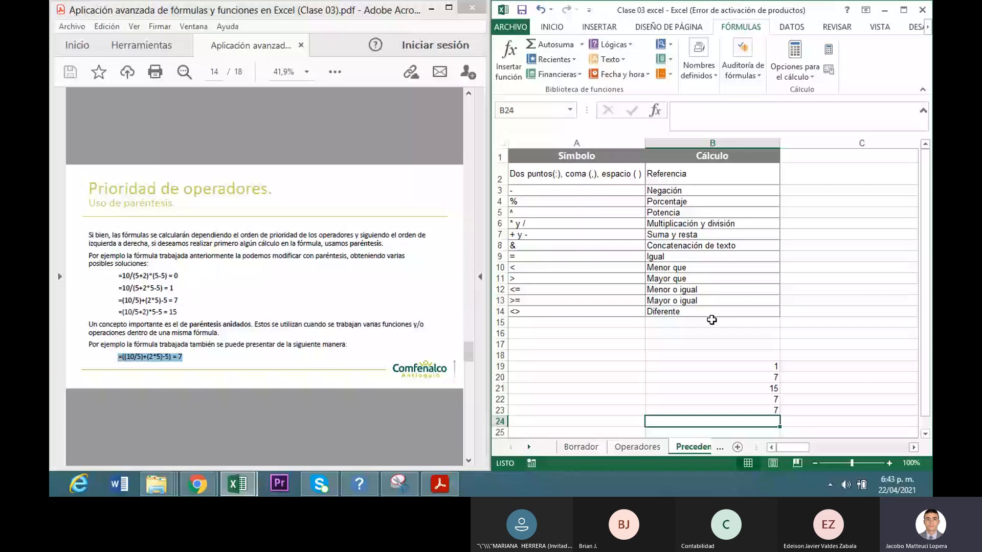
key("Up")
left_click(767, 121)
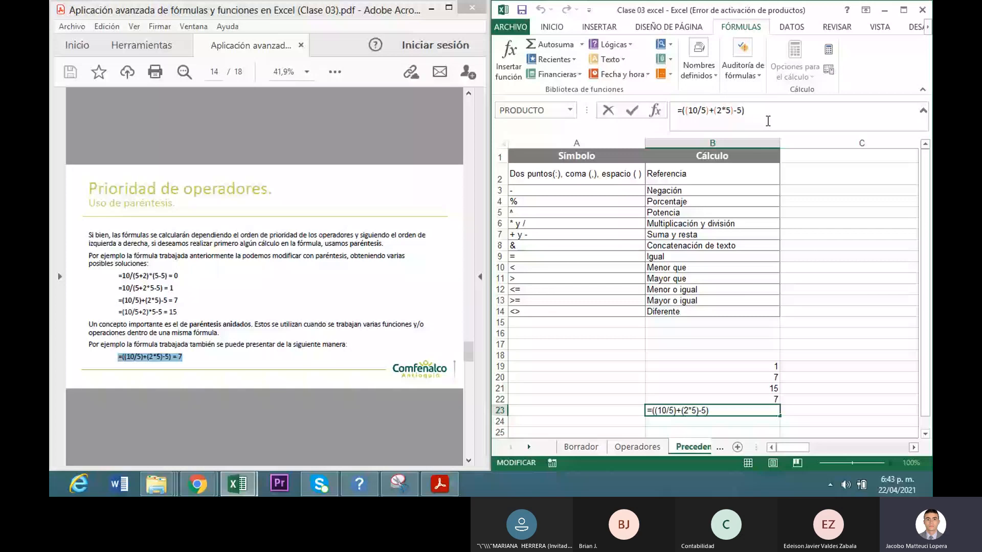
key("Return")
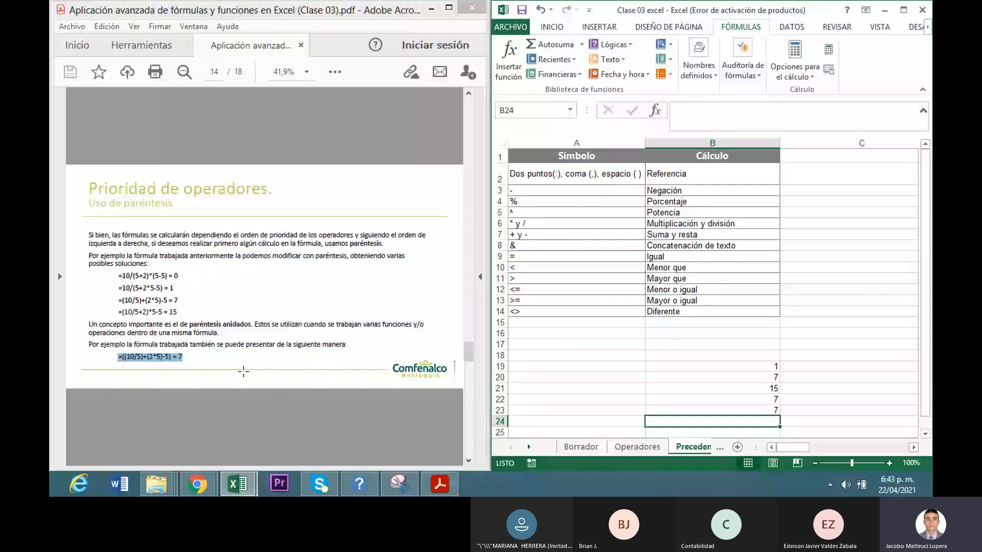
- Advance the class PDF to page 15, the Funciones matemáticas introduction, and maximize its window
left_click(234, 117)
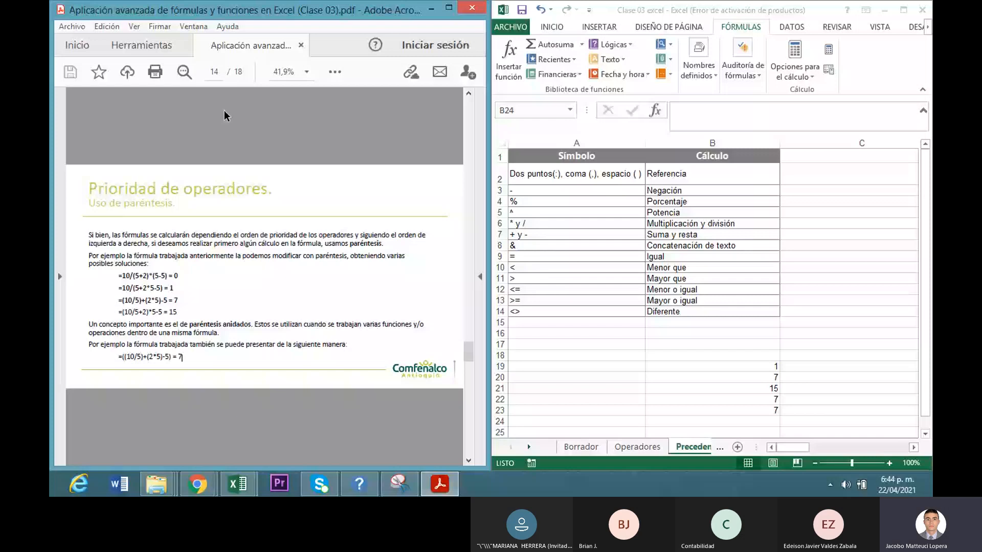
key("Page_Down")
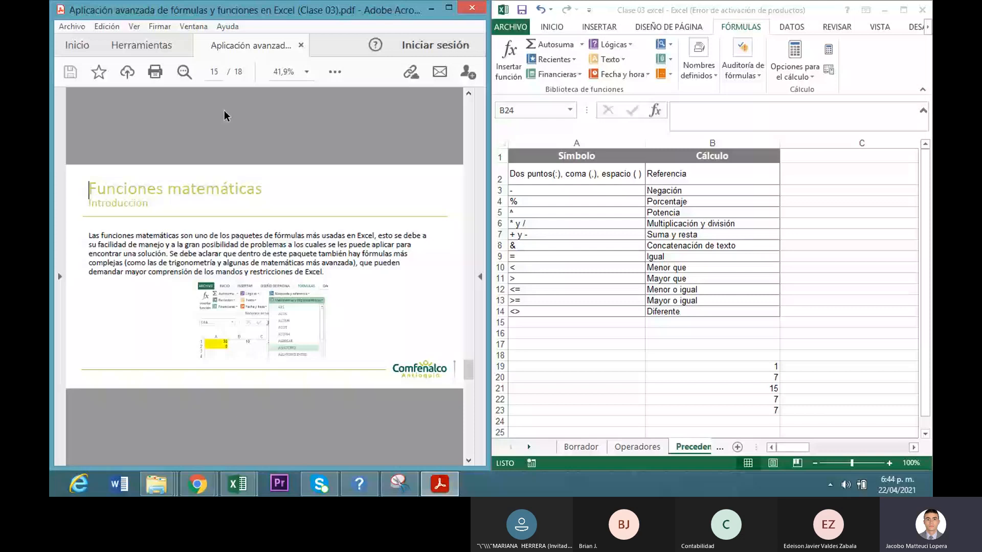
key("Page_Up")
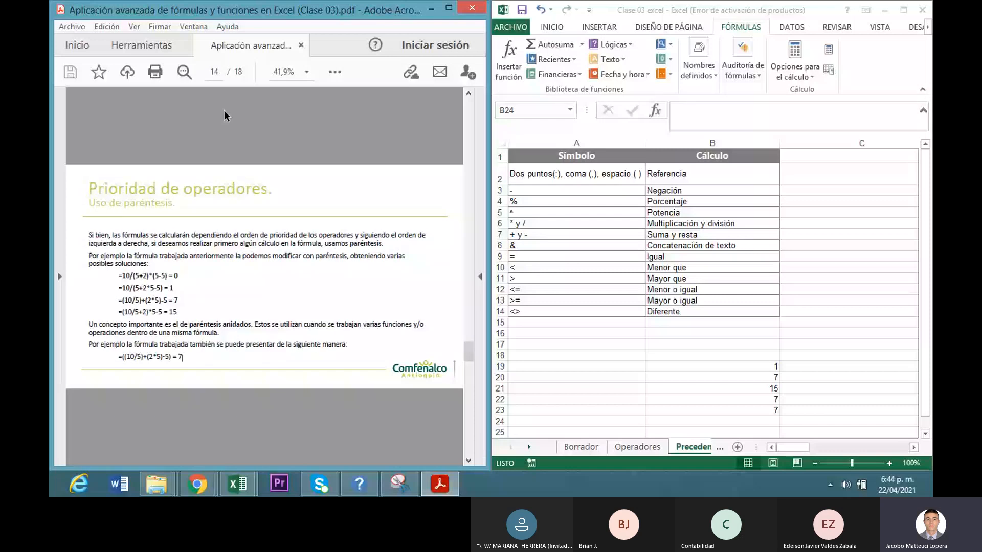
key("Page_Down")
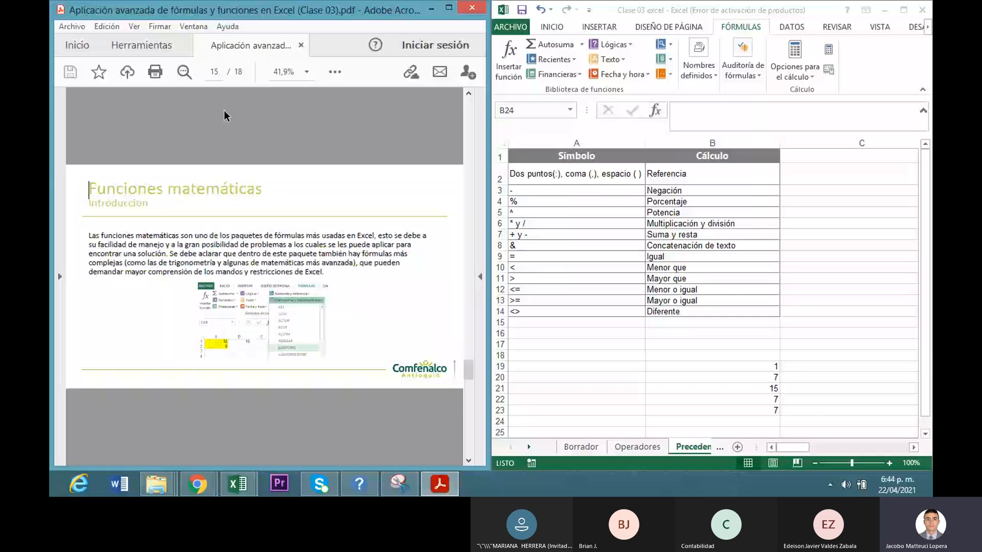
left_click(449, 9)
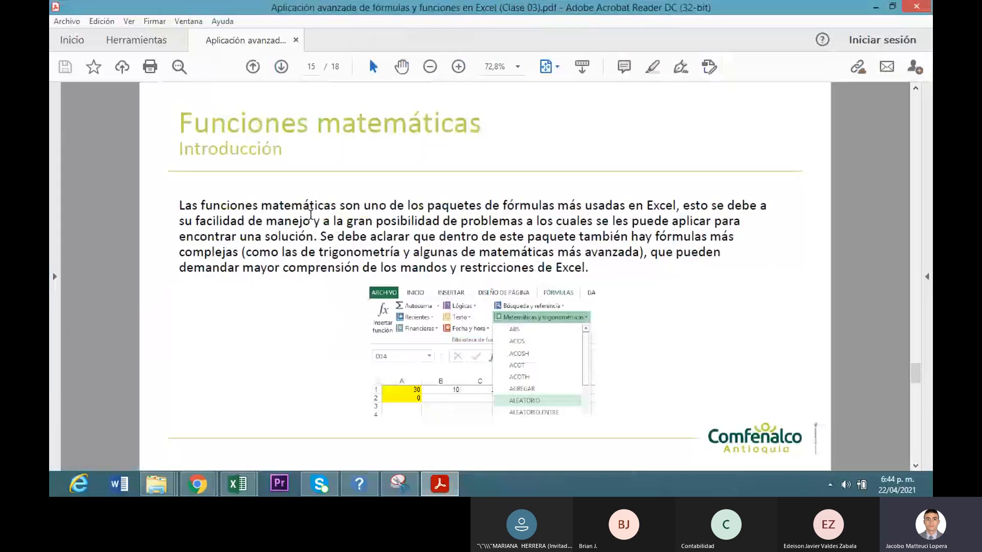
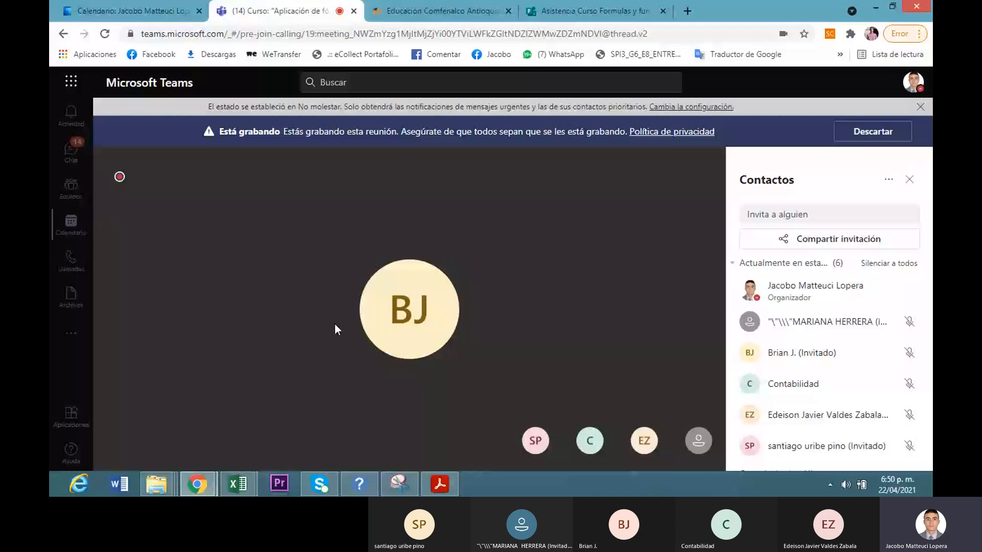
- Open the Teams meeting chat and check its newest messages
left_click(584, 370)
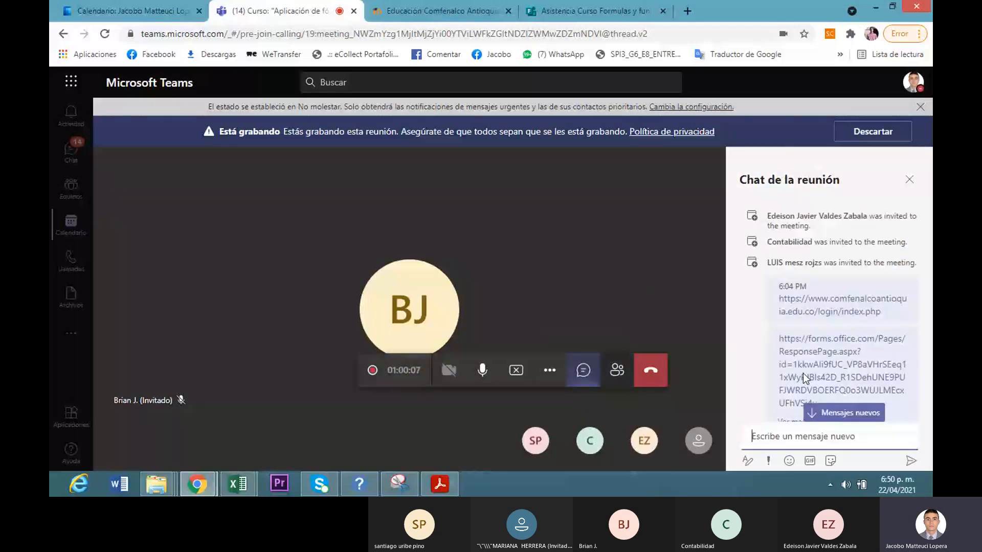
left_click(873, 410)
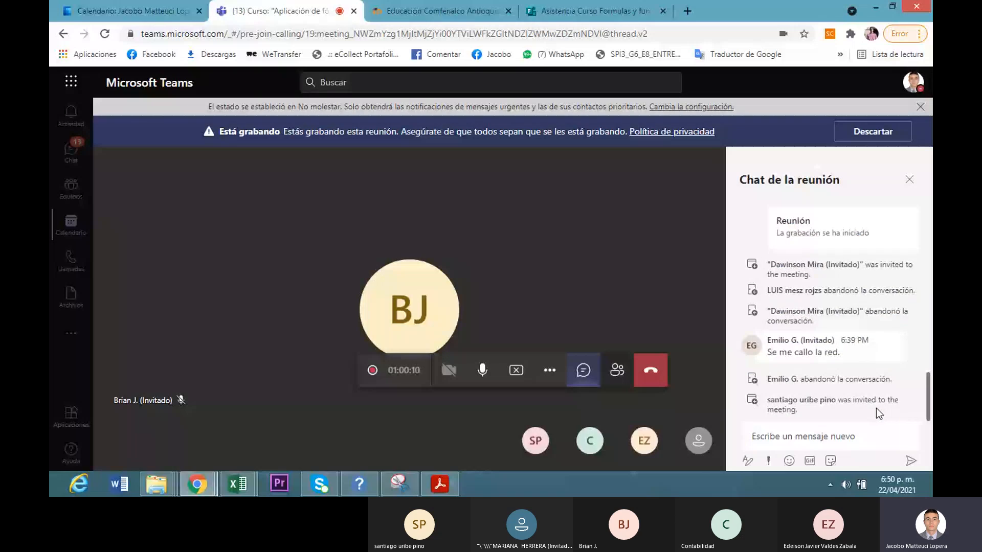
mouse_move(806, 346)
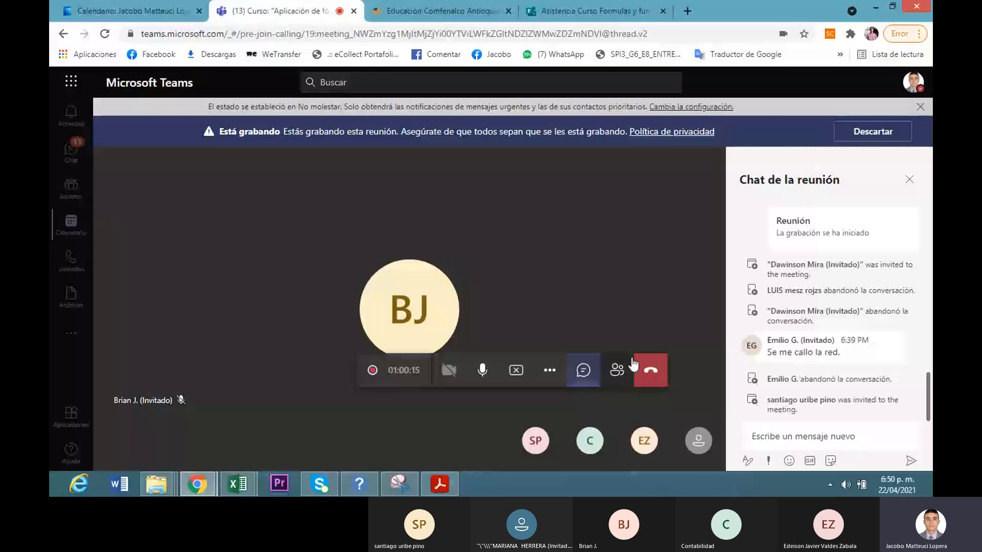
- Mute the microphone in the Teams meeting and show the participant list
left_click(483, 371)
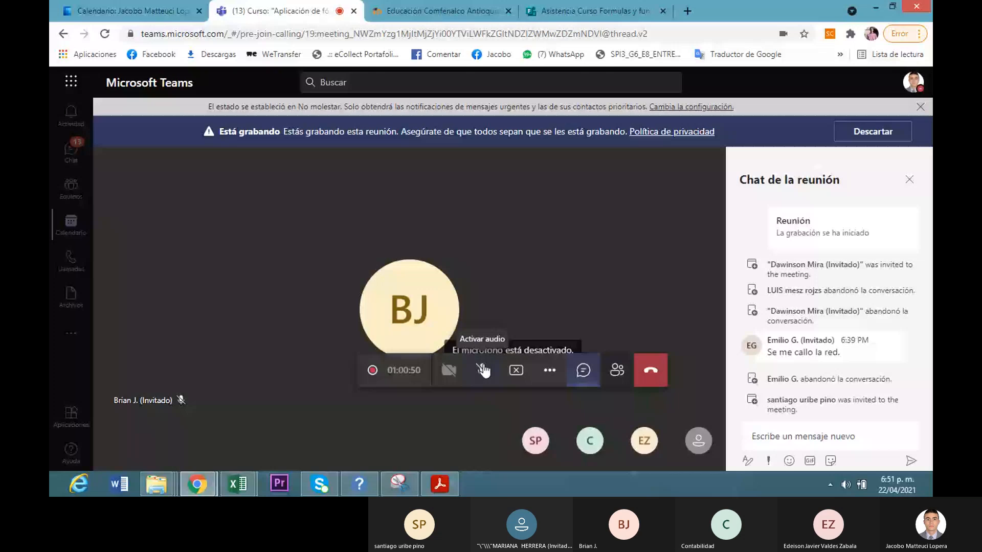
left_click(617, 372)
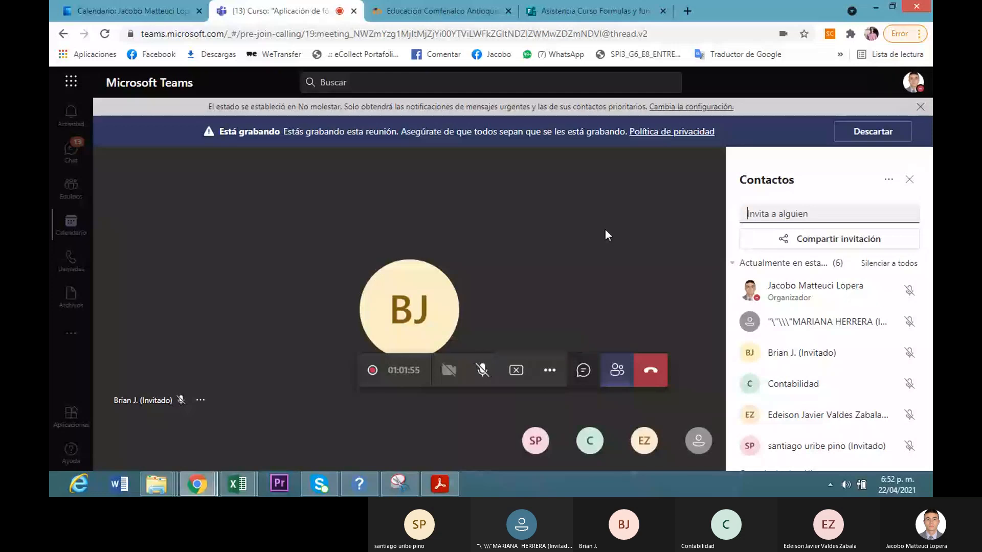
- Start sharing the screen in the Teams meeting and turn the microphone on
left_click(517, 372)
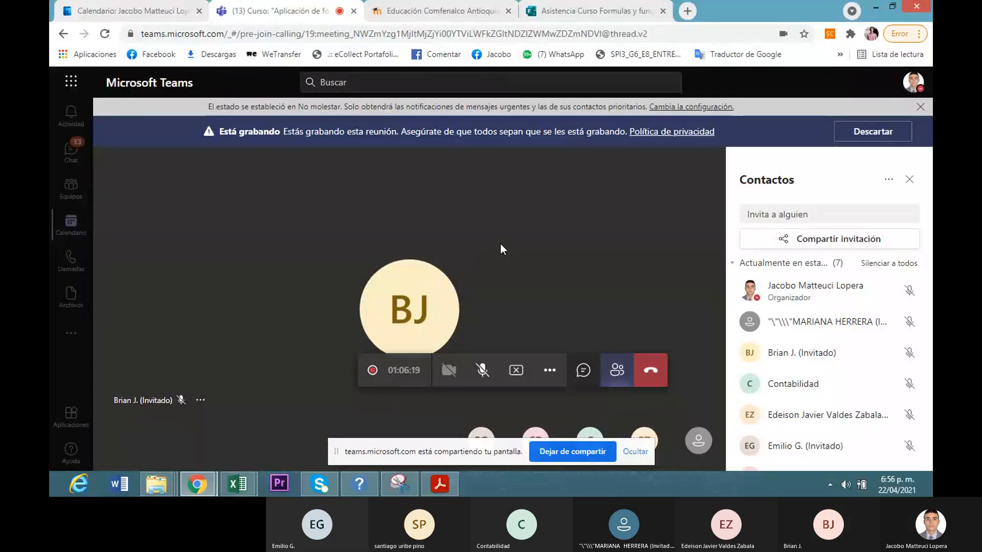
left_click(481, 372)
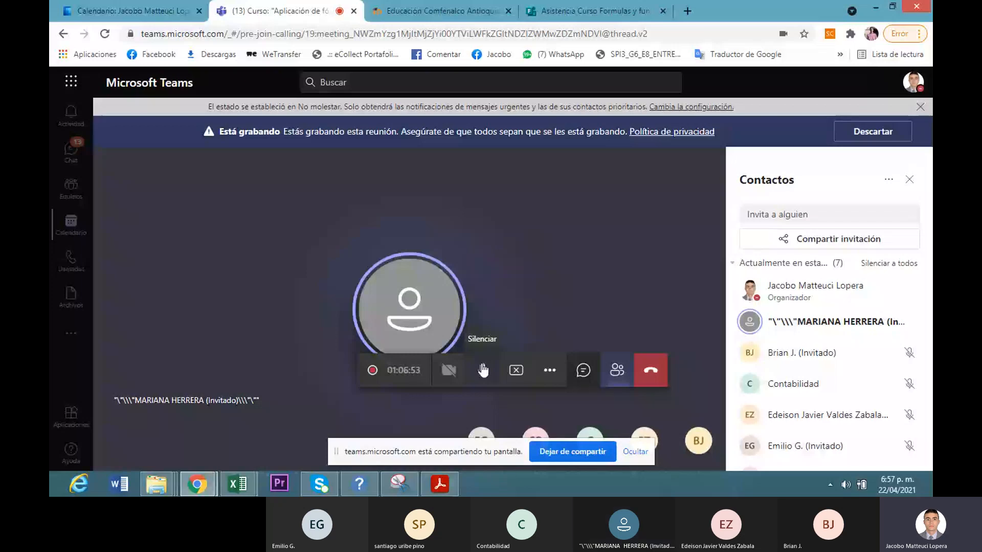
- Copy the full link of the course attendance form from its browser tab and return to the Teams meeting
left_click(561, 11)
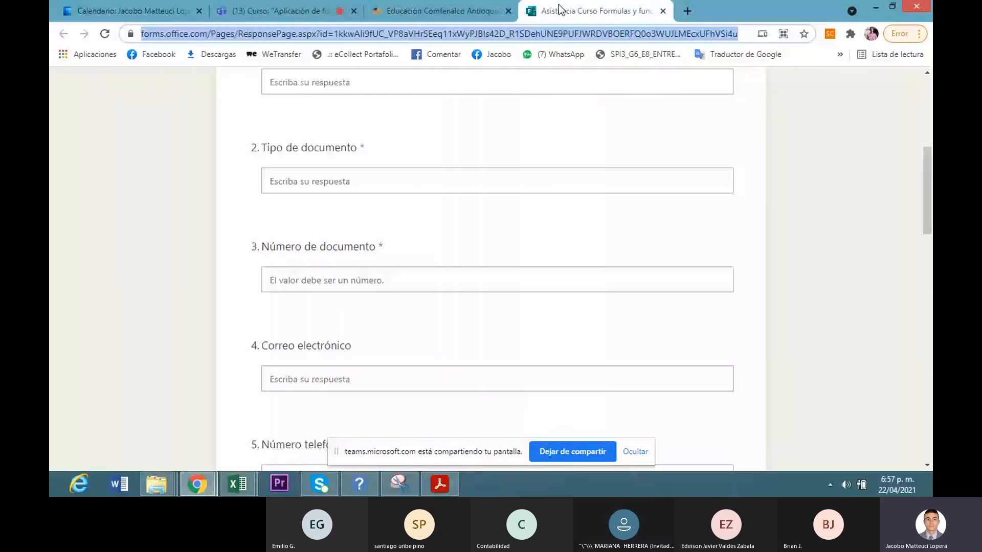
left_click_drag(739, 34, 209, 19)
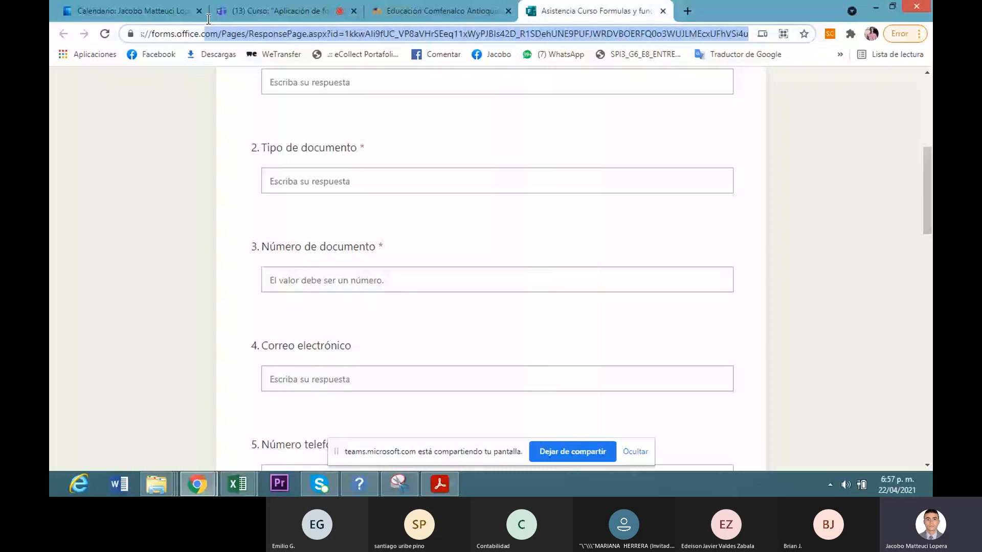
left_click_drag(208, 19, 51, 19)
left_click(280, 11)
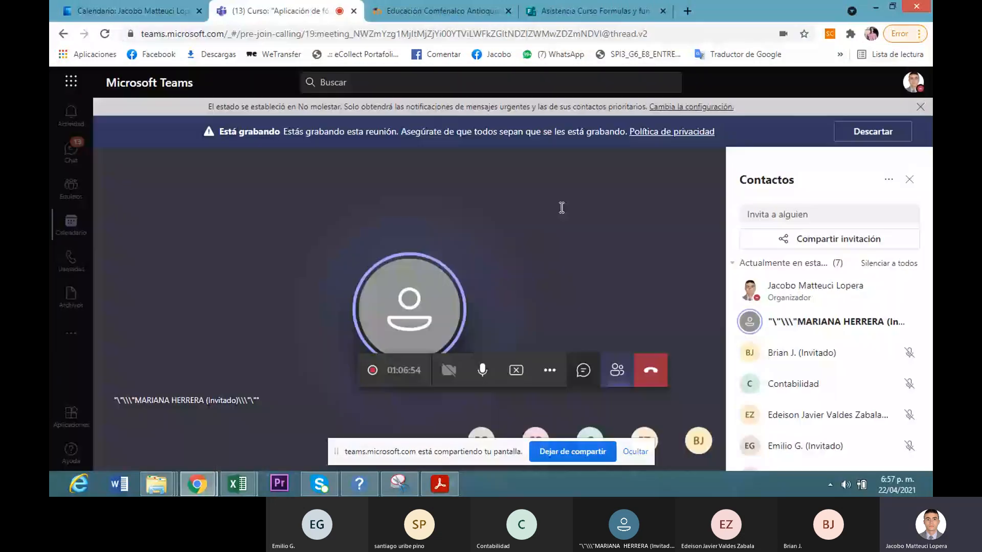
- Post the copied attendance form link in the meeting chat and check that it opens, closing the extra form tab
left_click(583, 369)
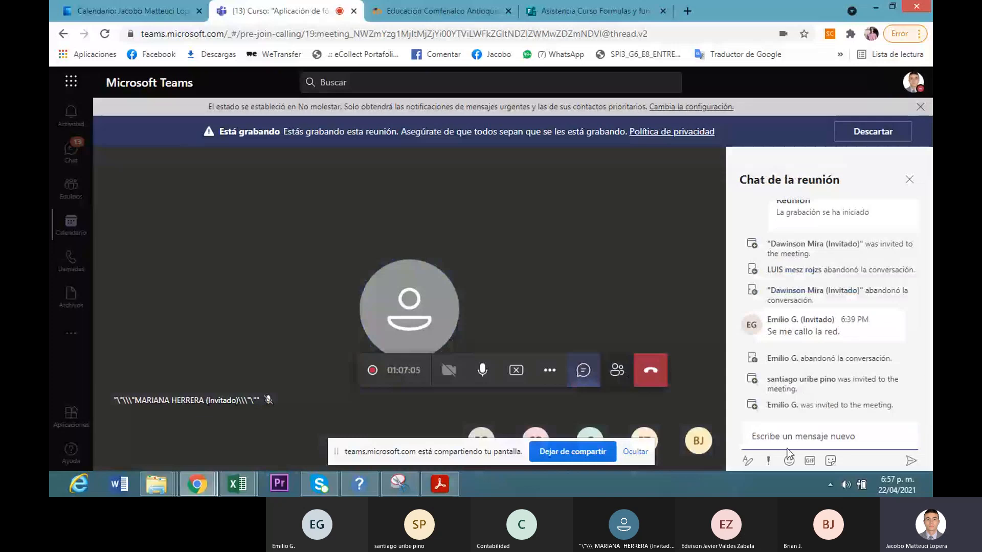
left_click(804, 433)
key("ctrl+v")
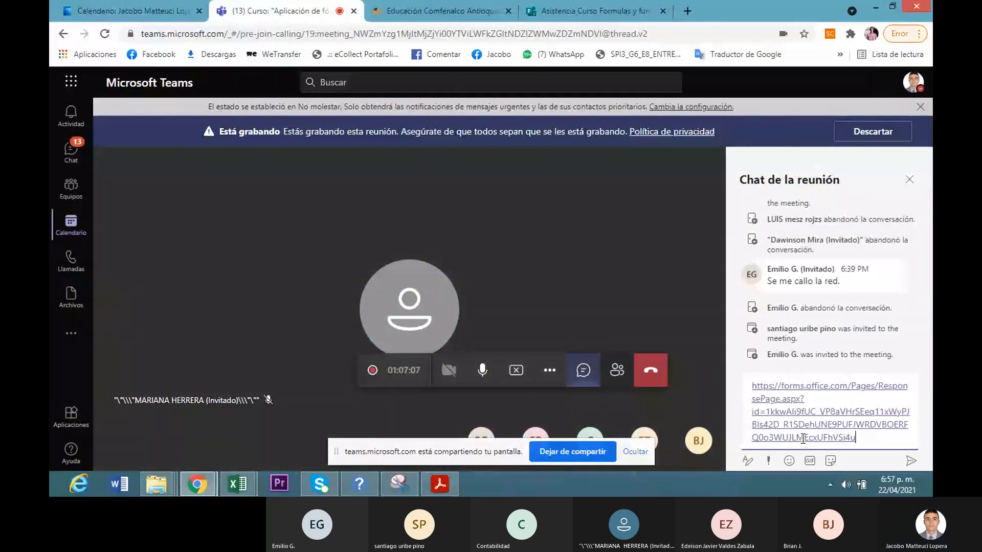
key("Return")
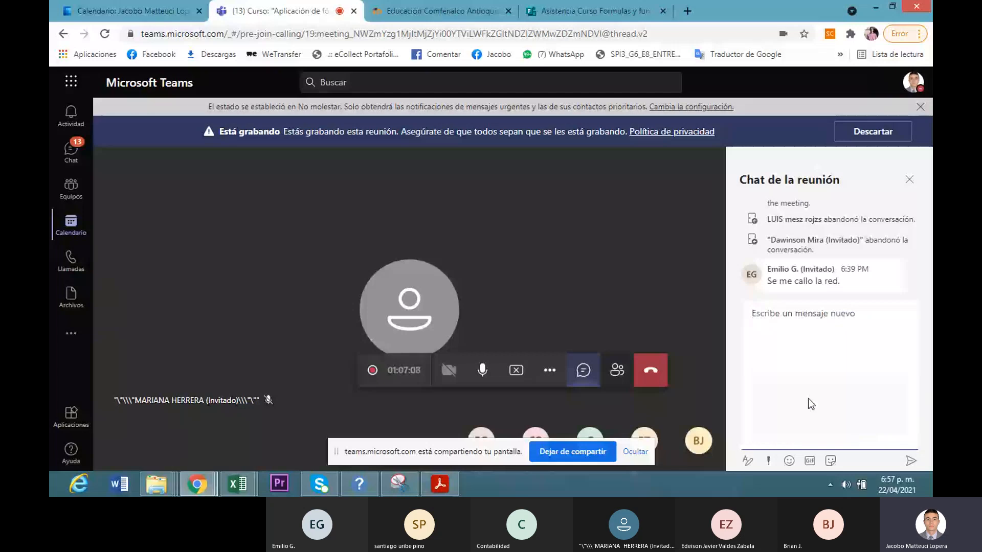
left_click(806, 375)
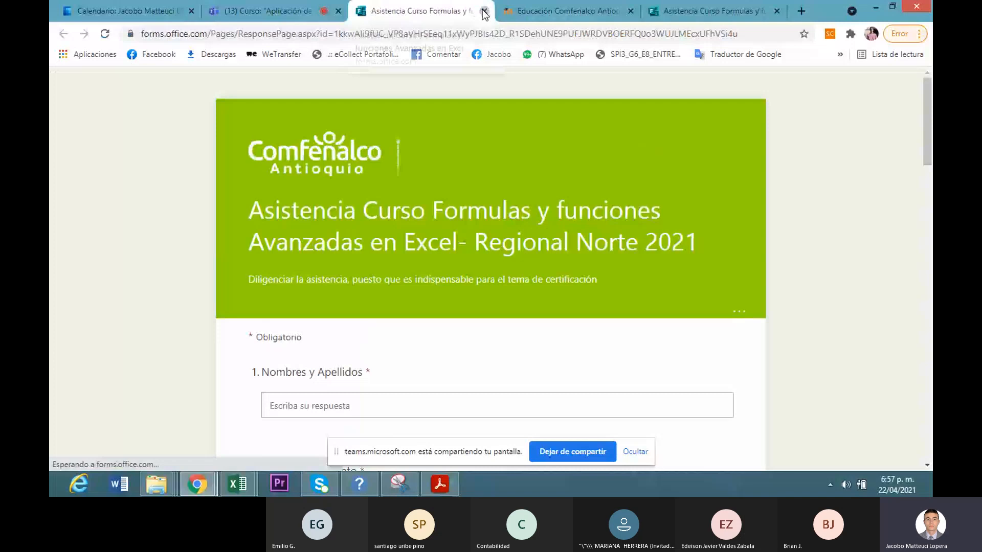
left_click(484, 11)
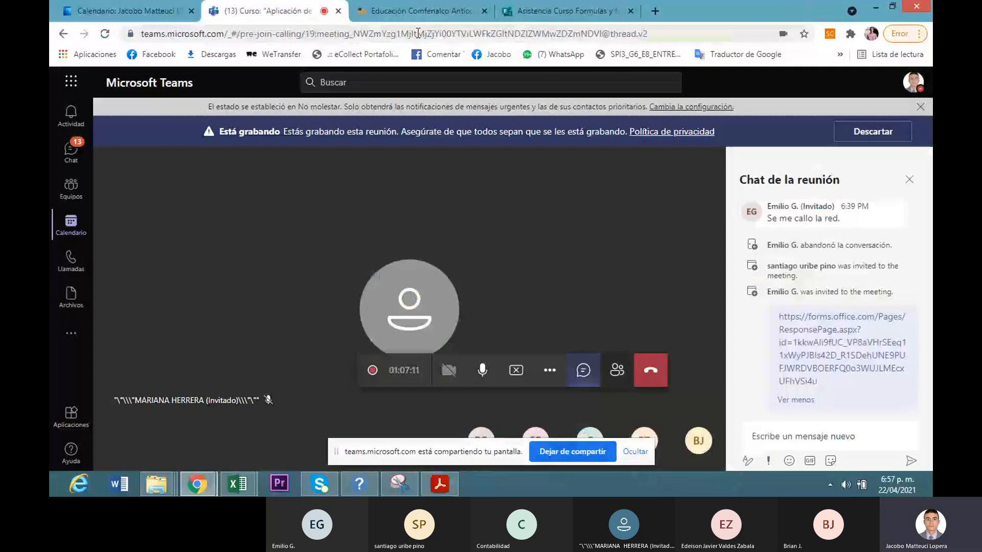
- Mute and unmute the microphone, and show the meeting's participant list
left_click(483, 370)
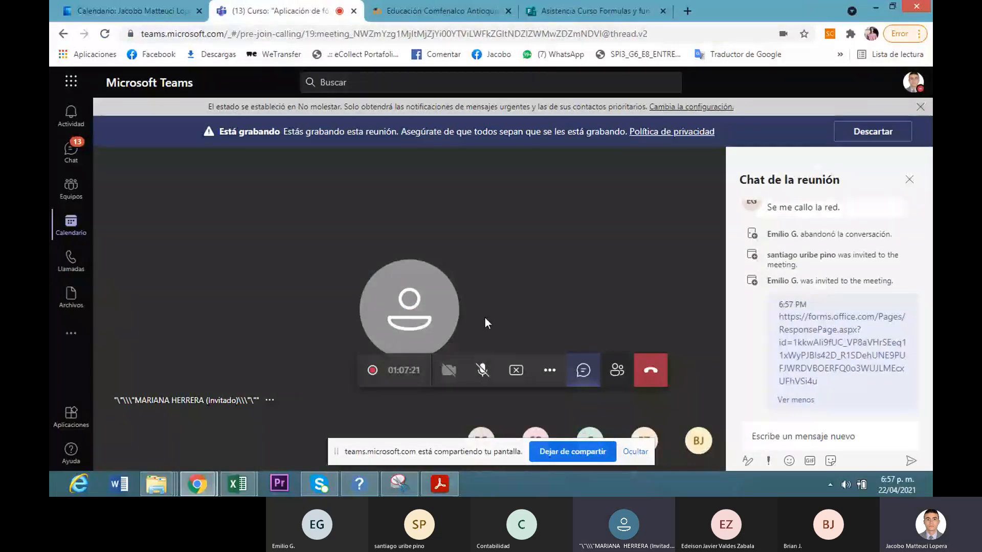
left_click(482, 367)
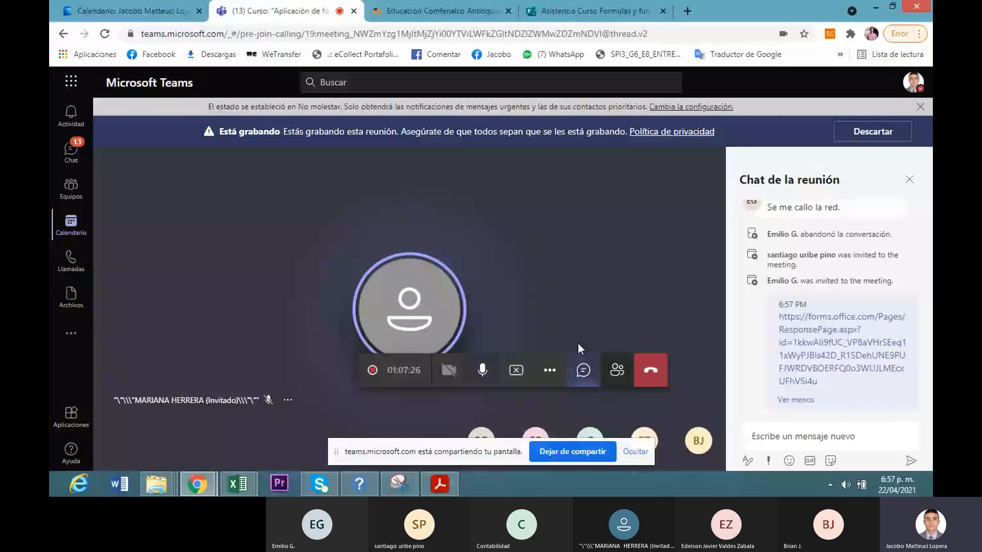
left_click(617, 371)
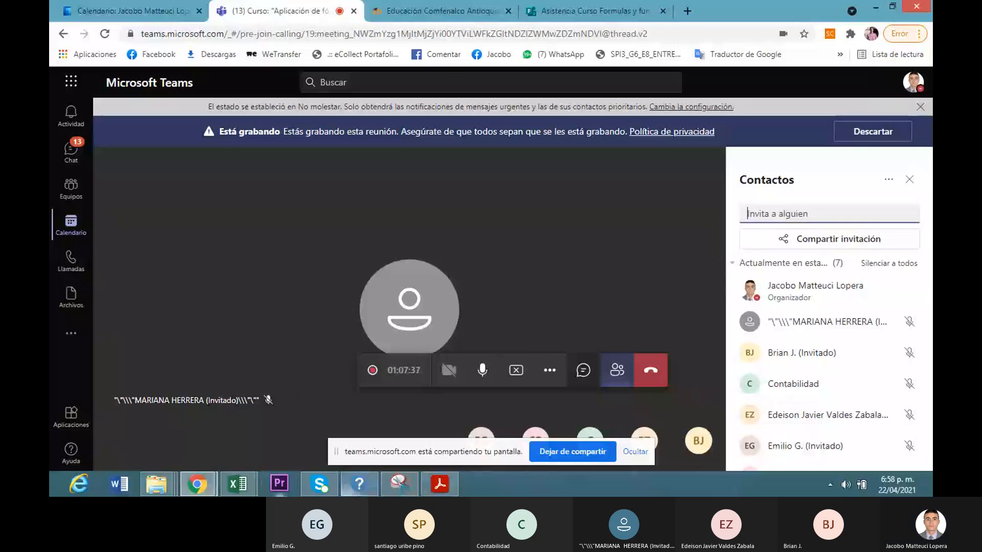
- Switch to the Excel workbook Clase 03 excel and examine the number table G1:L17 on the Fórmulas Mate sheet
left_click(239, 489)
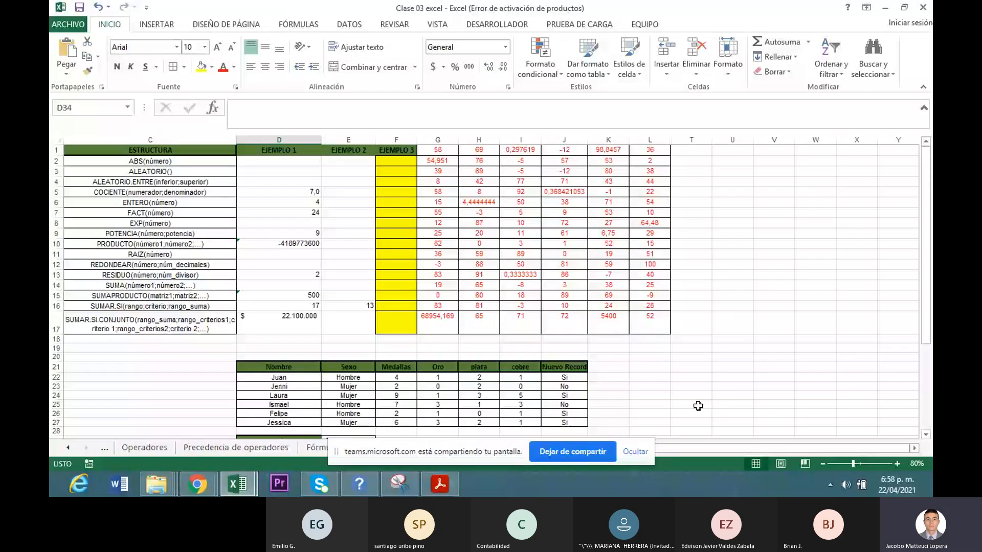
left_click_drag(728, 448, 762, 446)
left_click(438, 150)
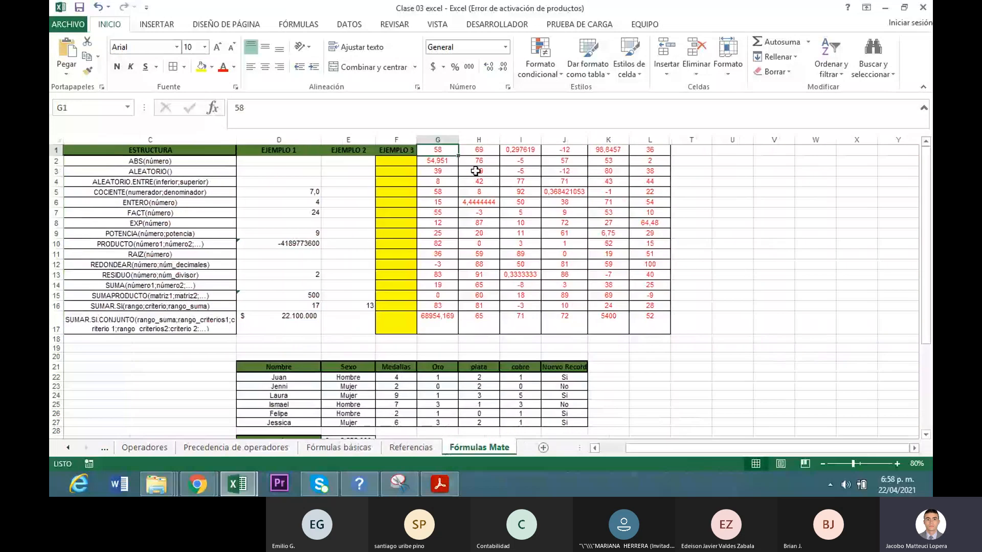
left_click_drag(476, 170, 648, 319)
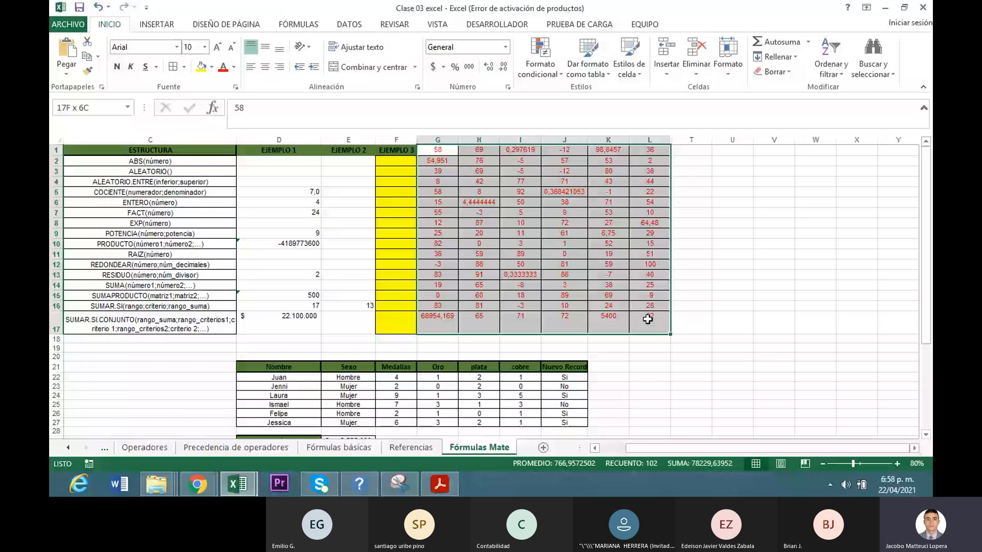
left_click_drag(647, 319, 439, 164)
left_click(440, 203)
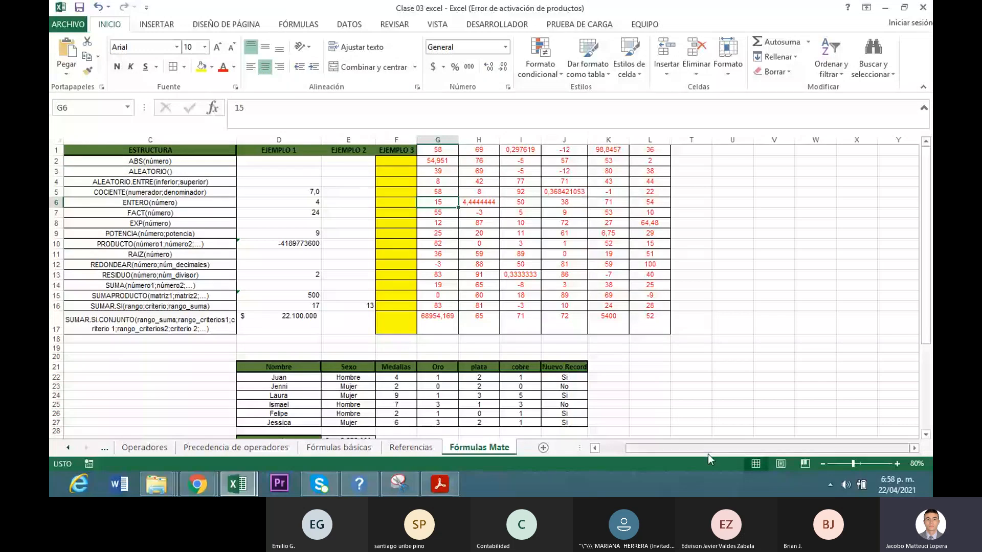
- Hide rows 21 to 40 below the function table on the Fórmulas Mate sheet
left_click_drag(698, 446, 646, 446)
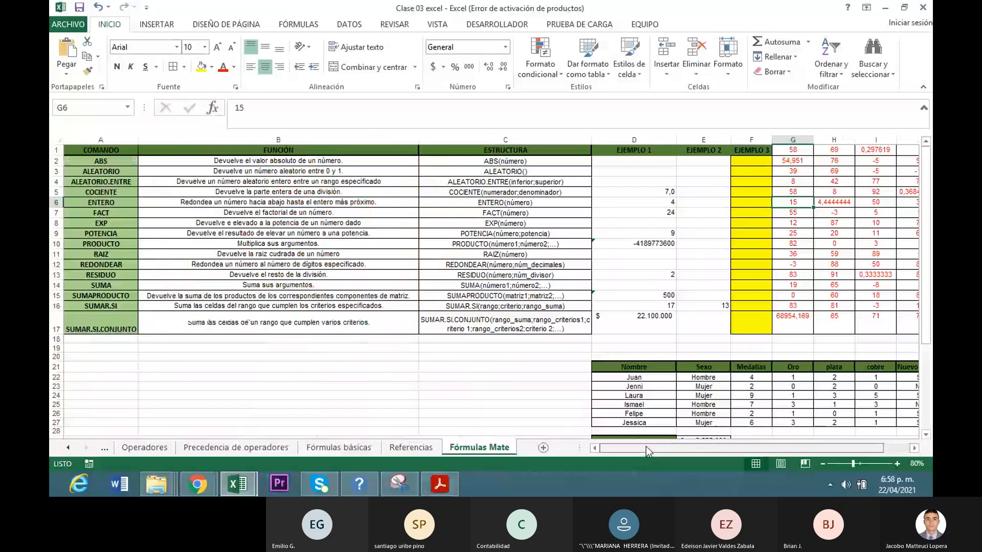
left_click(642, 163)
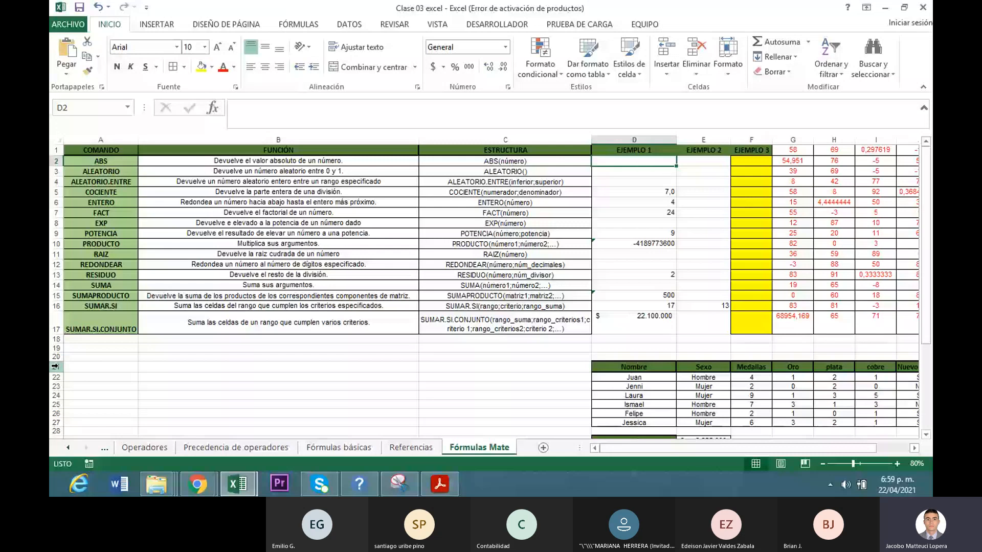
mouse_move(55, 367)
left_mouse_down()
mouse_move(56, 463)
mouse_move(56, 361)
left_mouse_up()
key("ctrl+9")
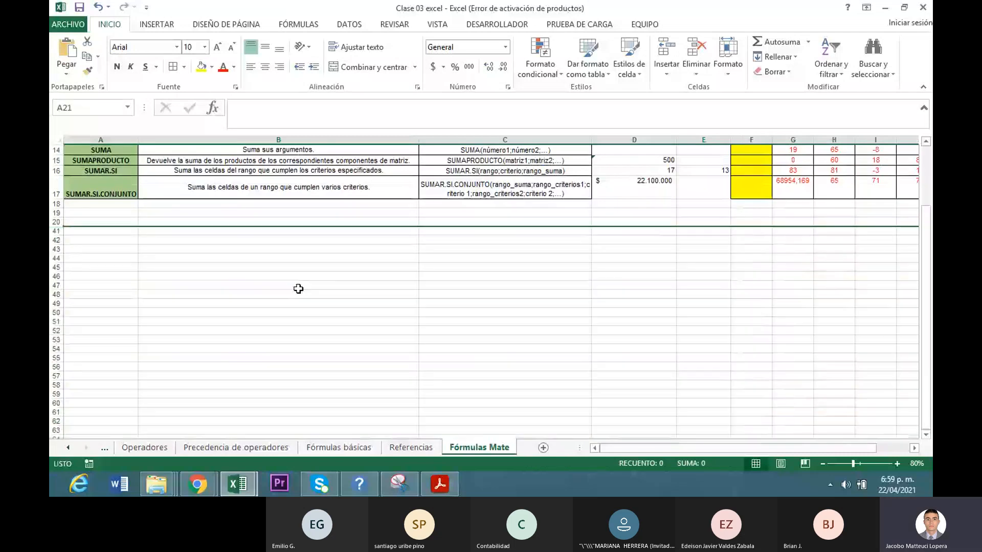
scroll(298, 289, "up", 5)
- Enter an ABS formula in D2 that takes the absolute value of H1
left_click(630, 163)
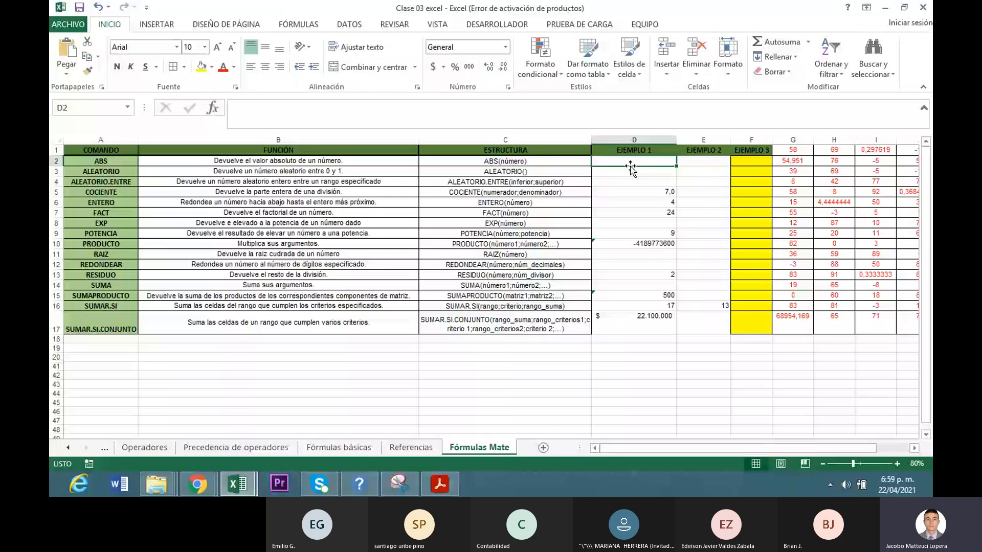
type("=a")
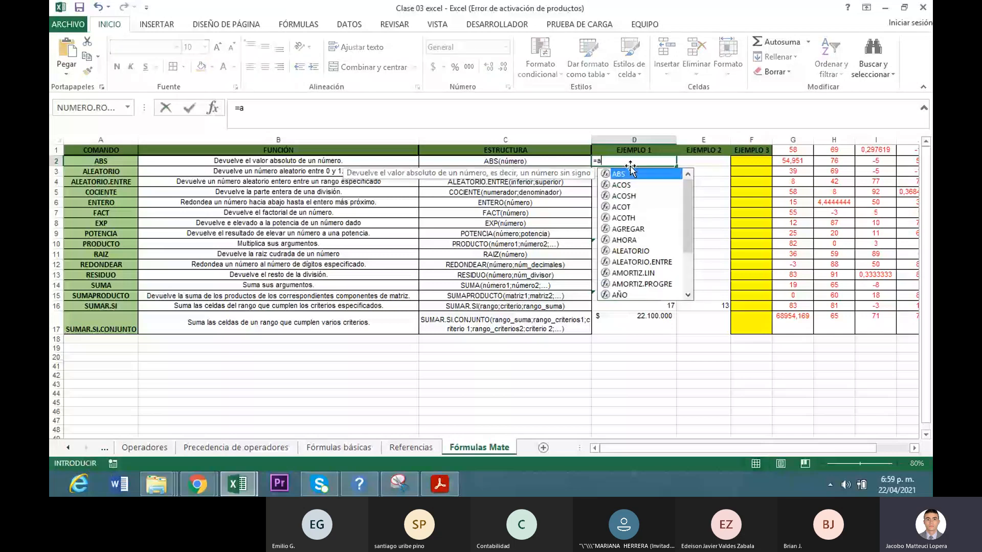
key("Tab")
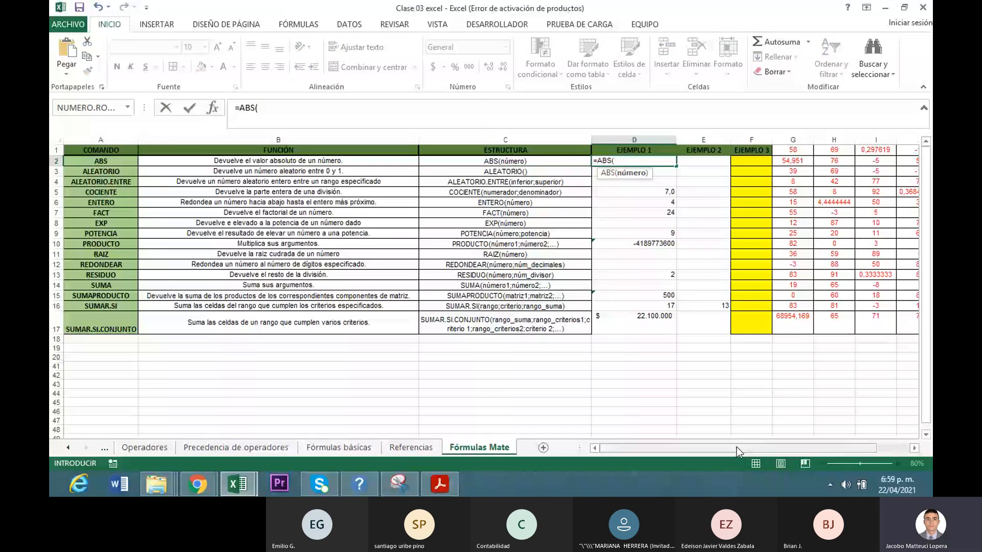
left_click_drag(737, 448, 766, 448)
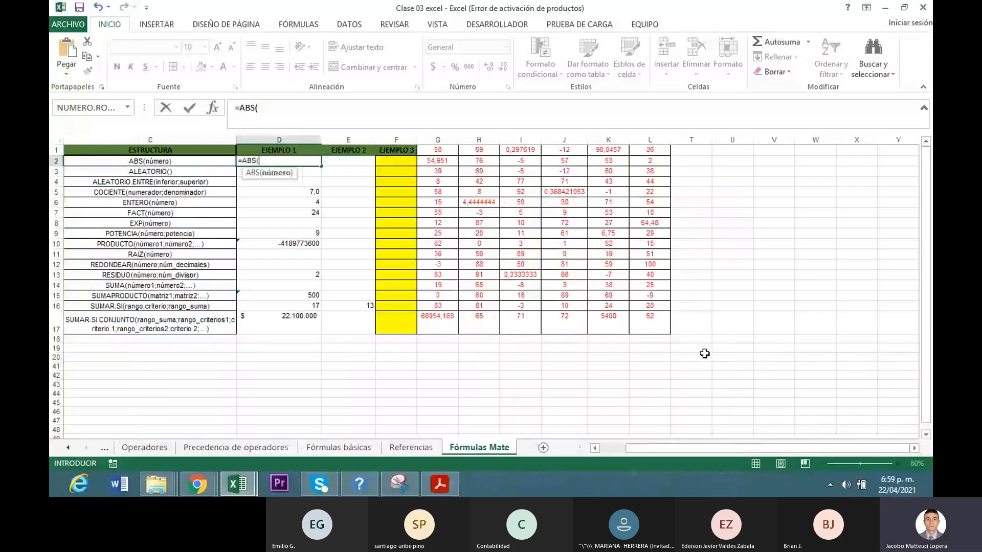
left_click(478, 149)
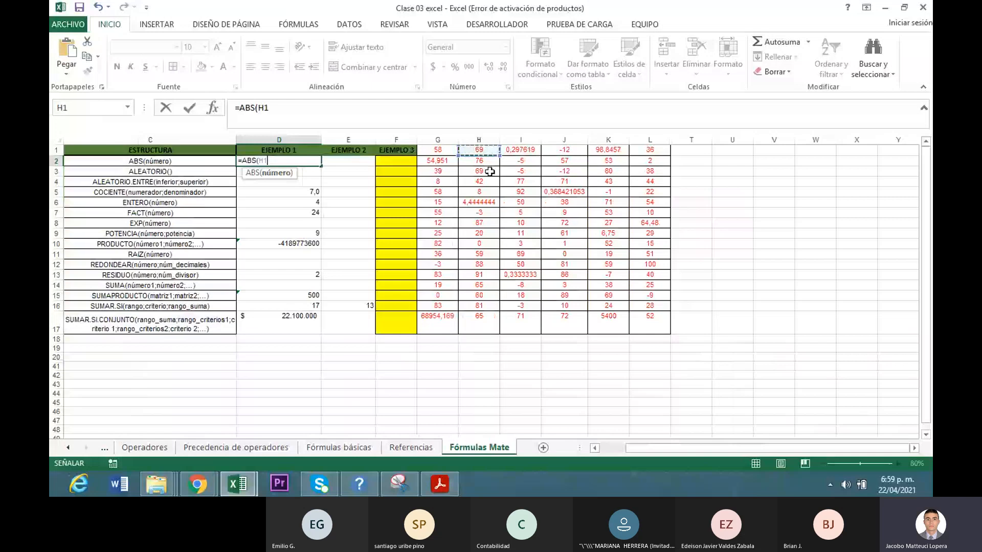
key("Return")
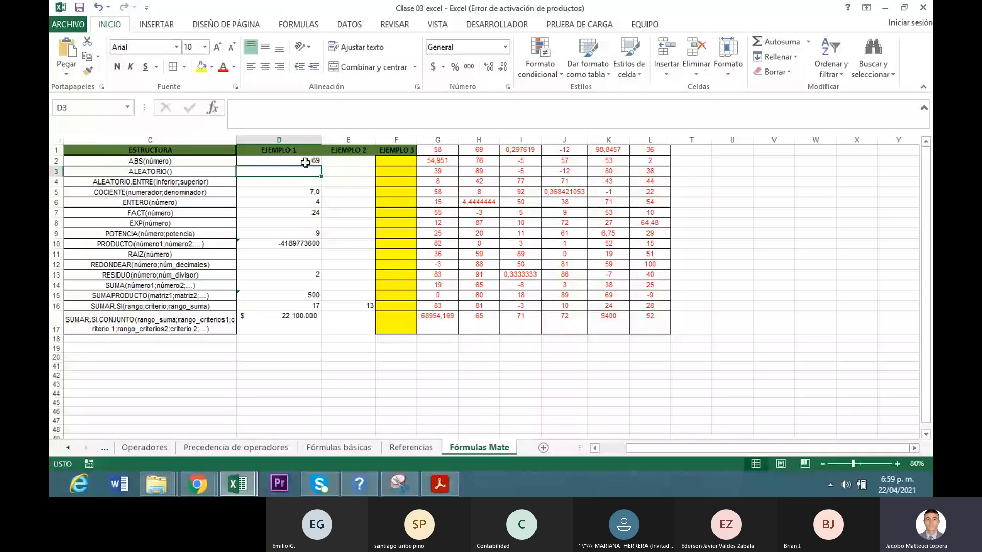
- Enter the formula =ABS(J3) in E2 as the second ABS example
left_click(347, 161)
type("+")
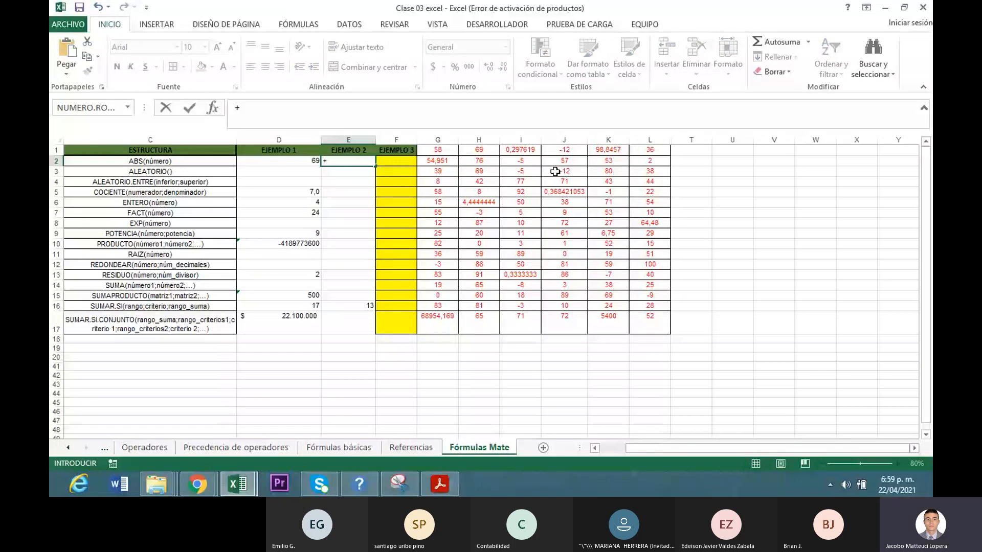
key("BackSpace")
type("=abs")
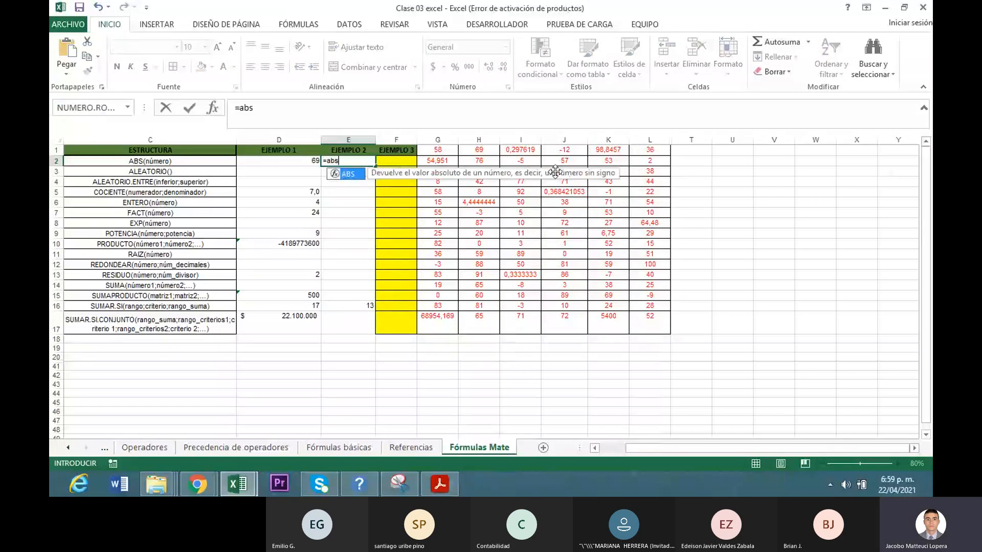
double_click(346, 174)
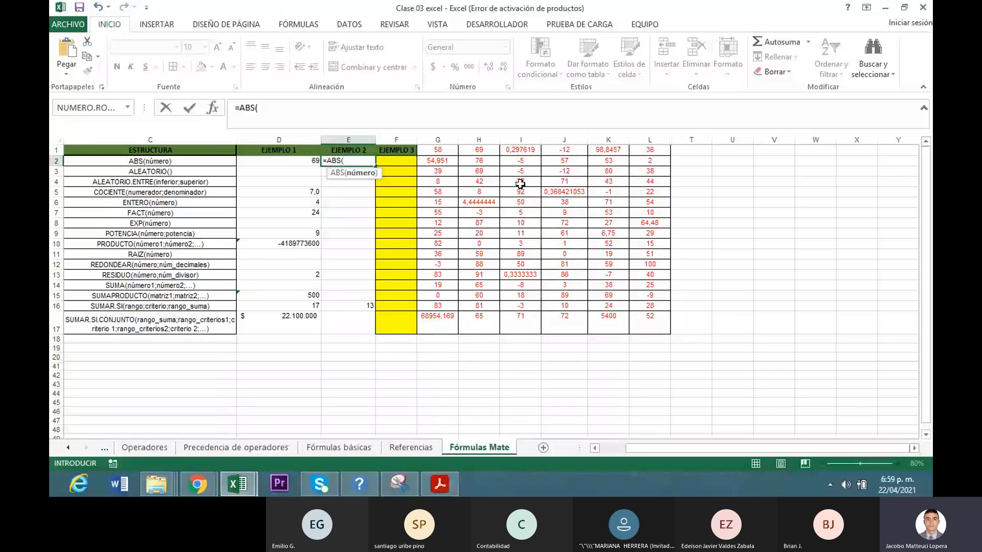
left_click(565, 174)
type(")")
key("Return")
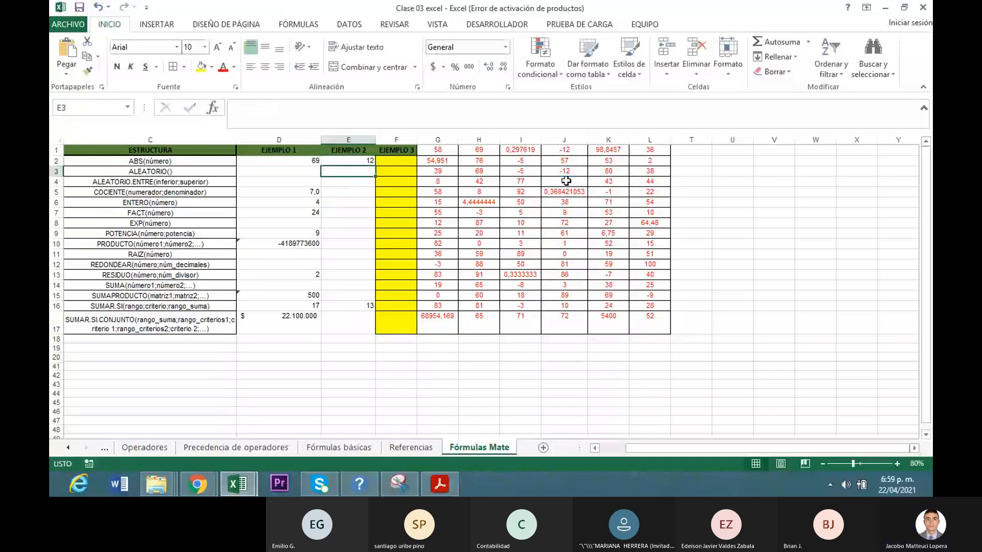
- Review the ABS formula in E2 and the empty random-number example cells, and switch to the Teams meeting window
left_click(347, 161)
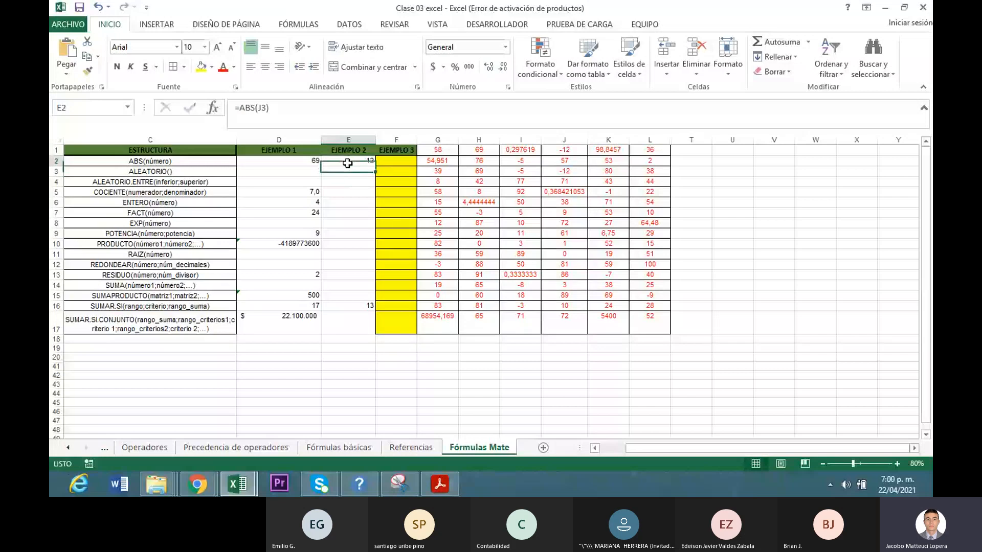
left_click_drag(347, 178, 346, 175)
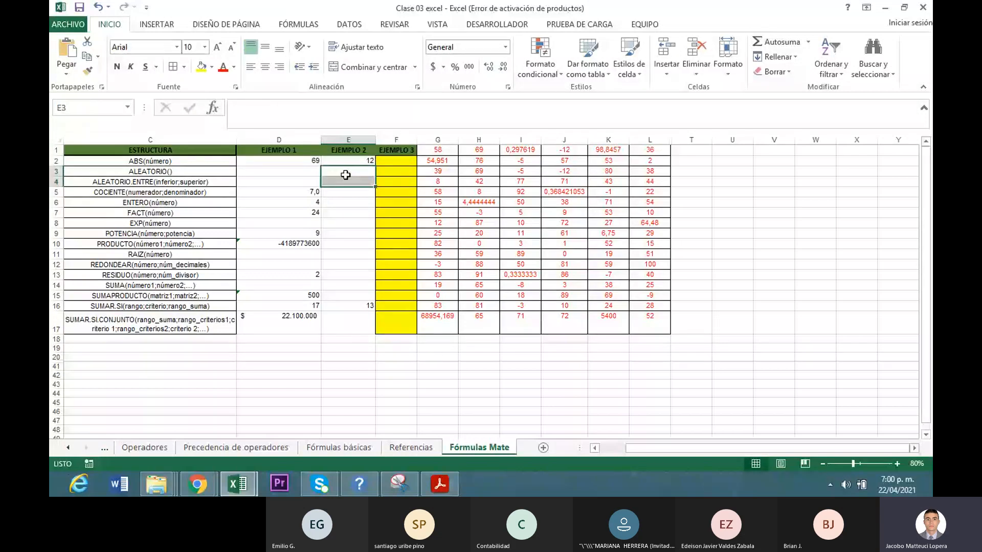
left_click(309, 180)
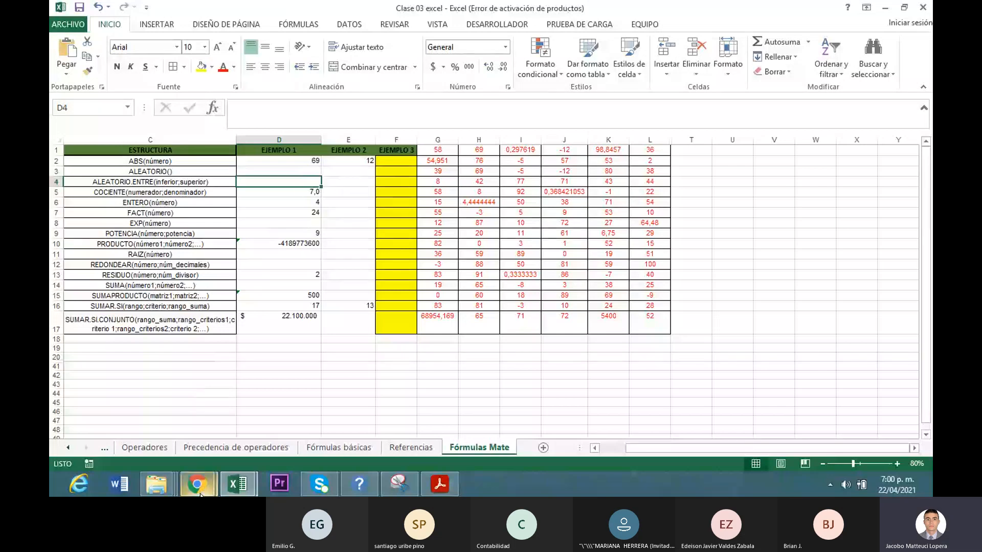
mouse_move(201, 494)
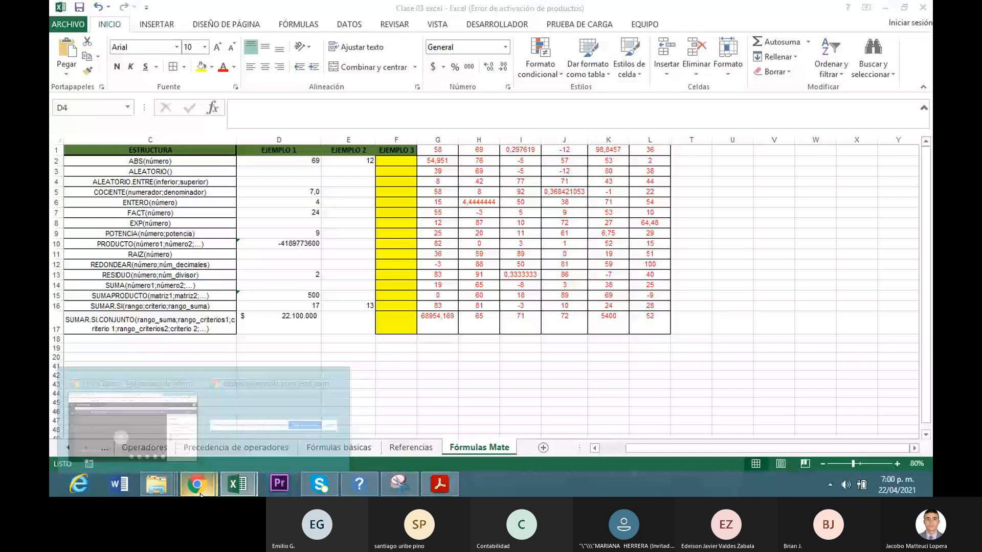
left_click(258, 398)
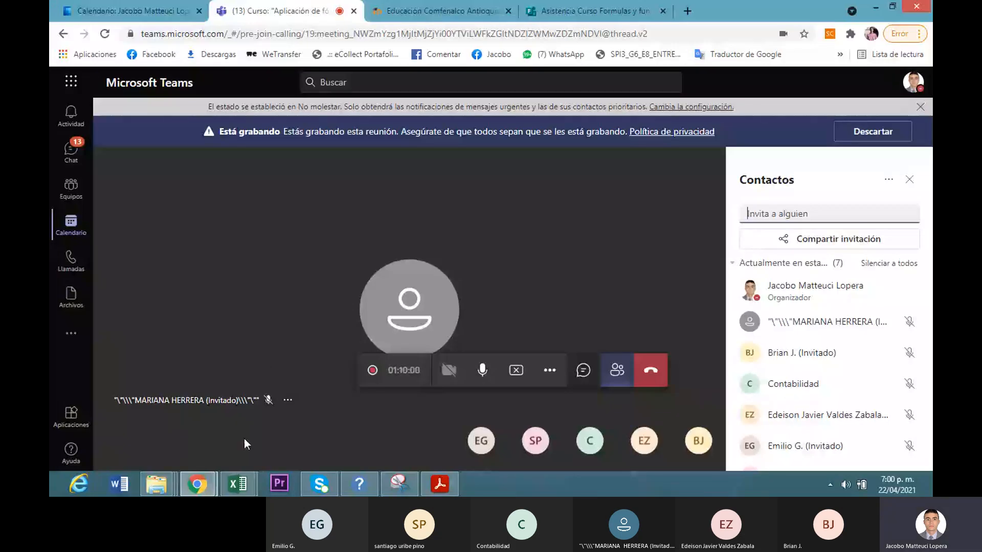
- Switch back to the Excel workbook and enter the formula +ALEATORIO() in D3 as the first random-number example
left_click(238, 484)
left_click(168, 416)
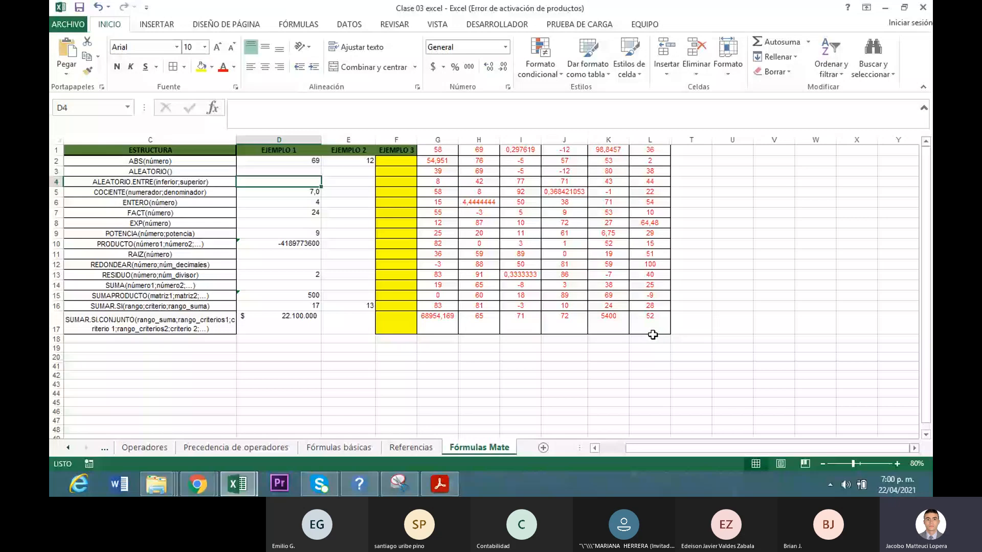
left_click(303, 170)
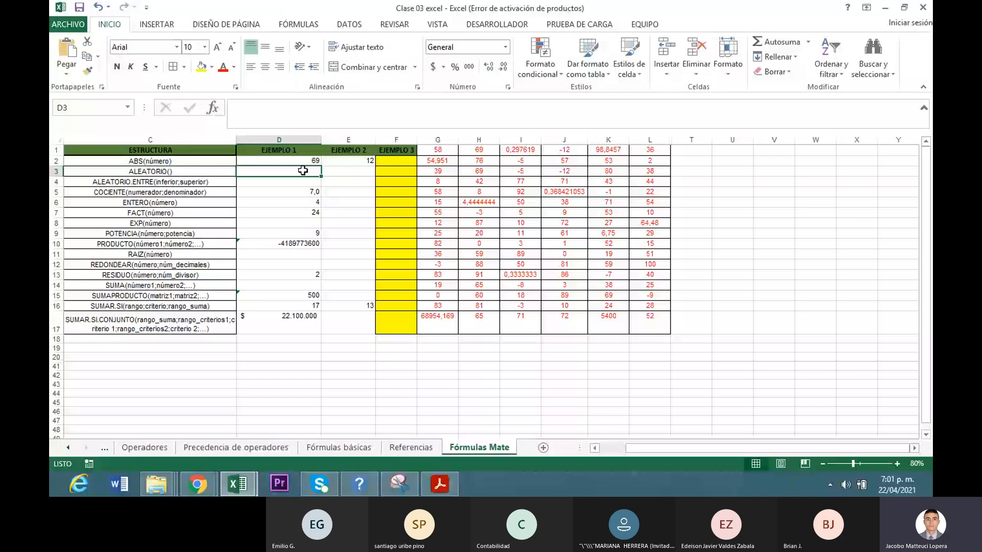
type("+alea")
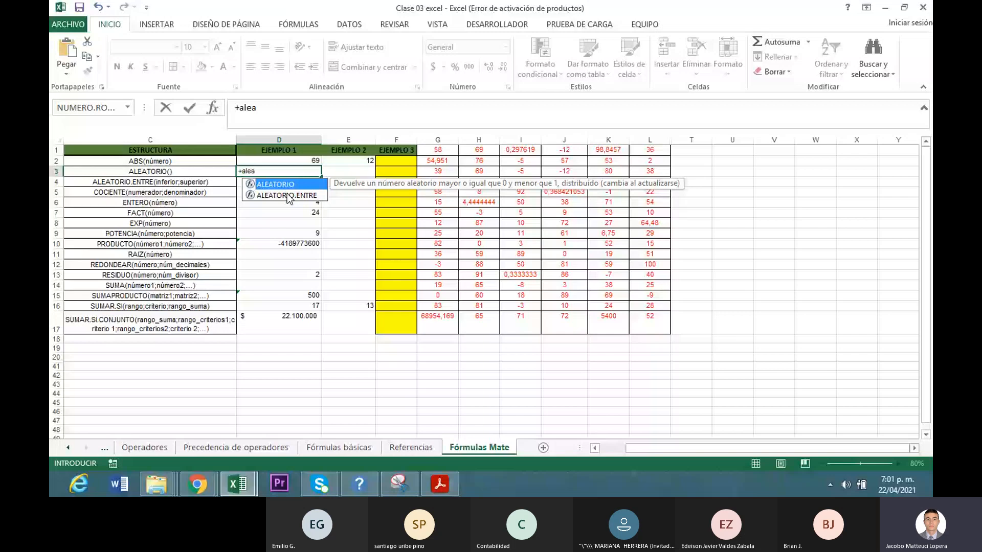
key("Tab")
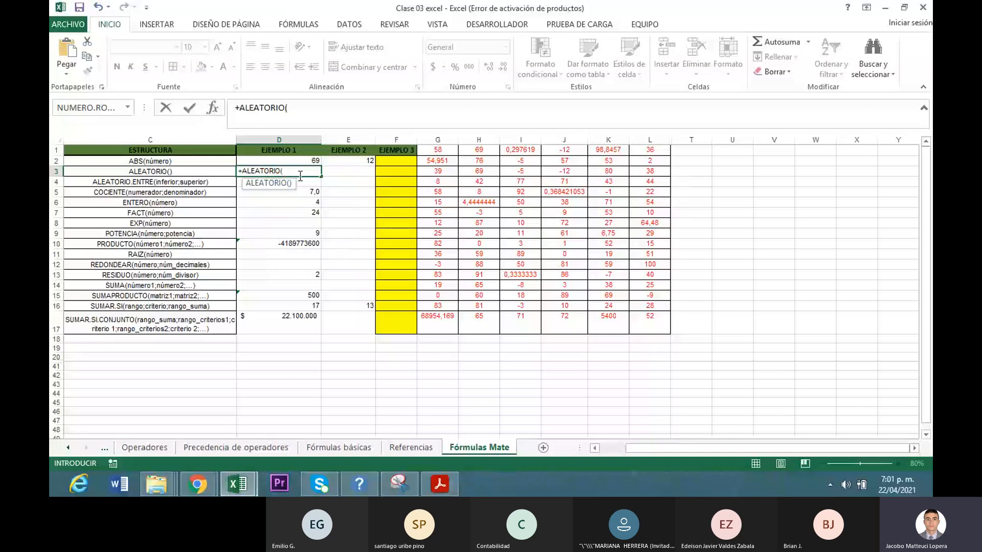
type(")")
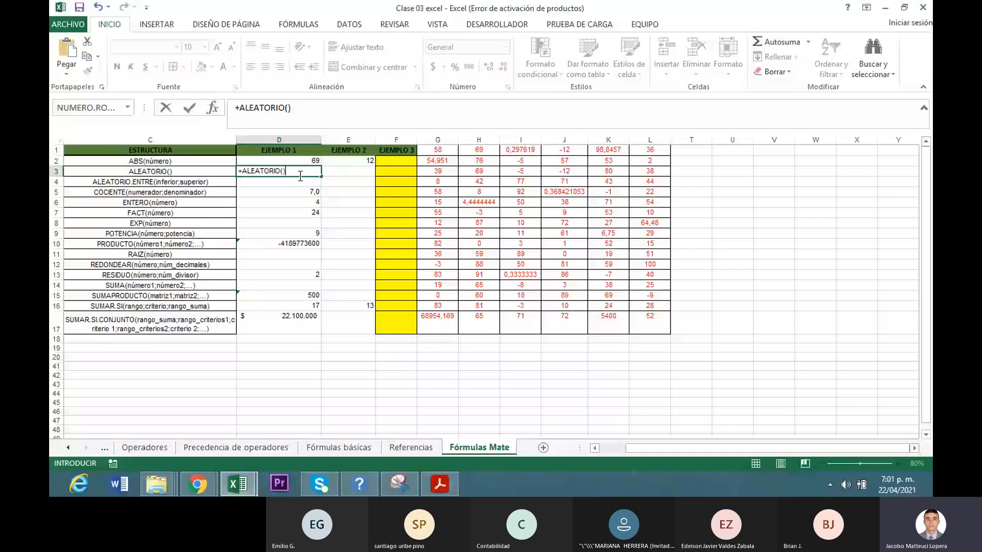
key("Return")
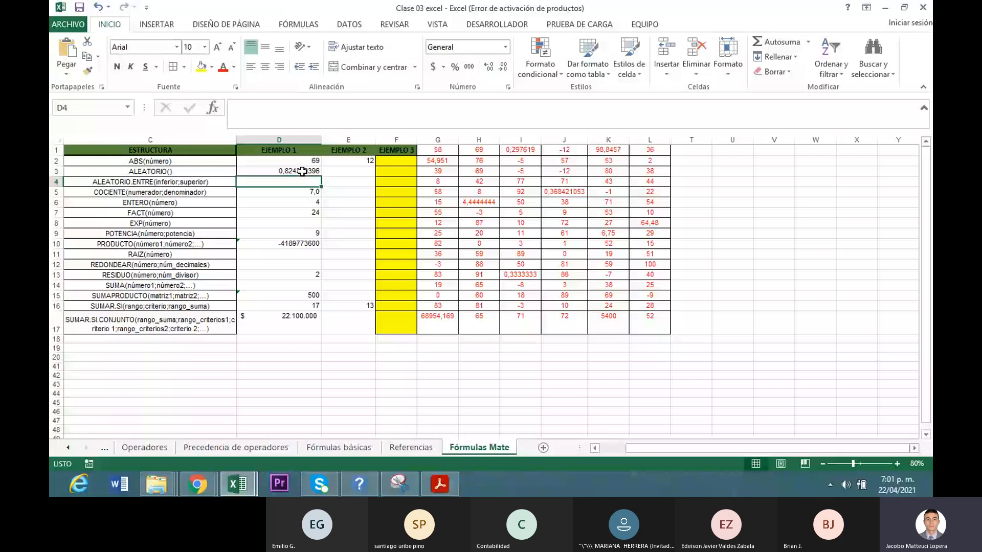
- Format the random number in D3 as a percentage with one decimal place
left_click(302, 172)
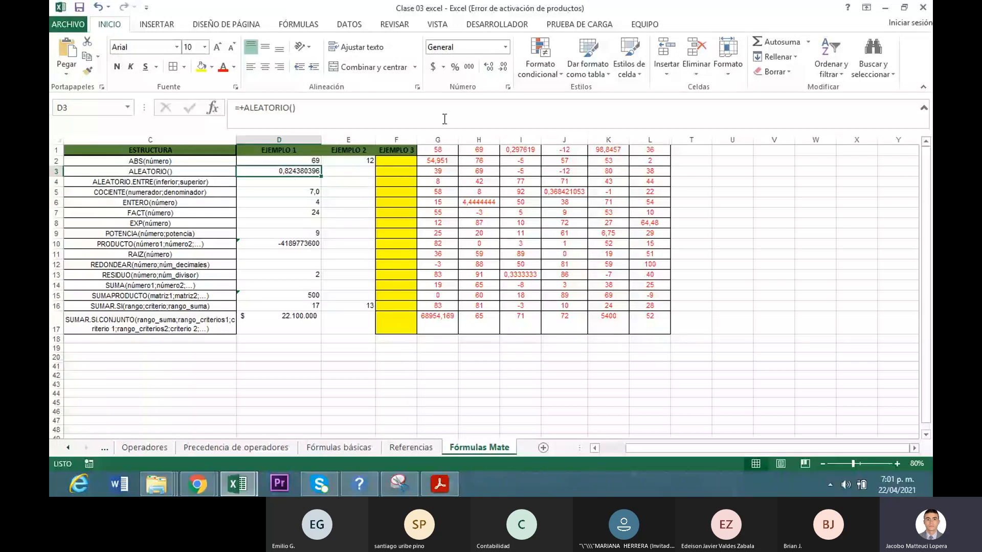
key("ctrl+shift+5")
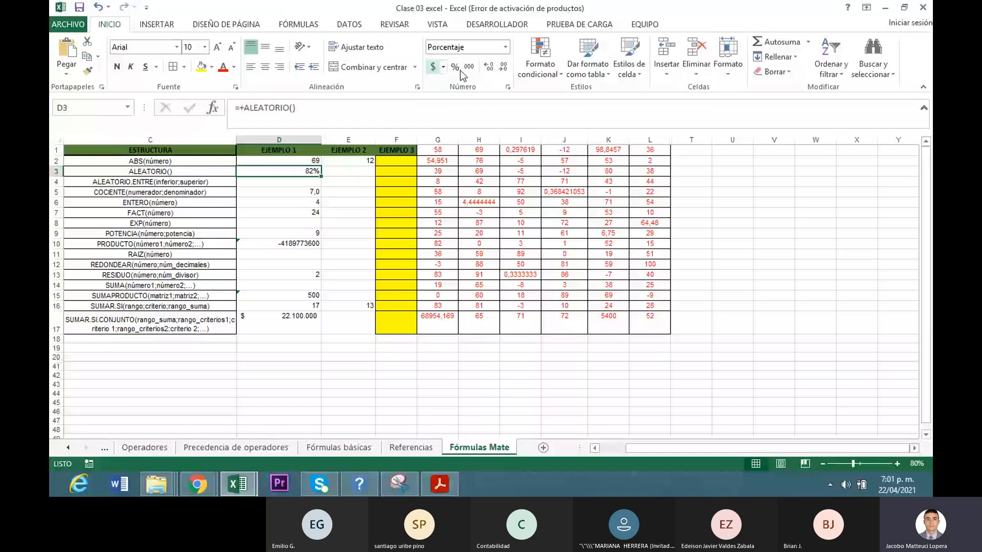
left_click(488, 67)
- Enter the formula +ALEATORIO() in E3, and re-enter it to recalculate the random values
left_click(332, 172)
type("+")
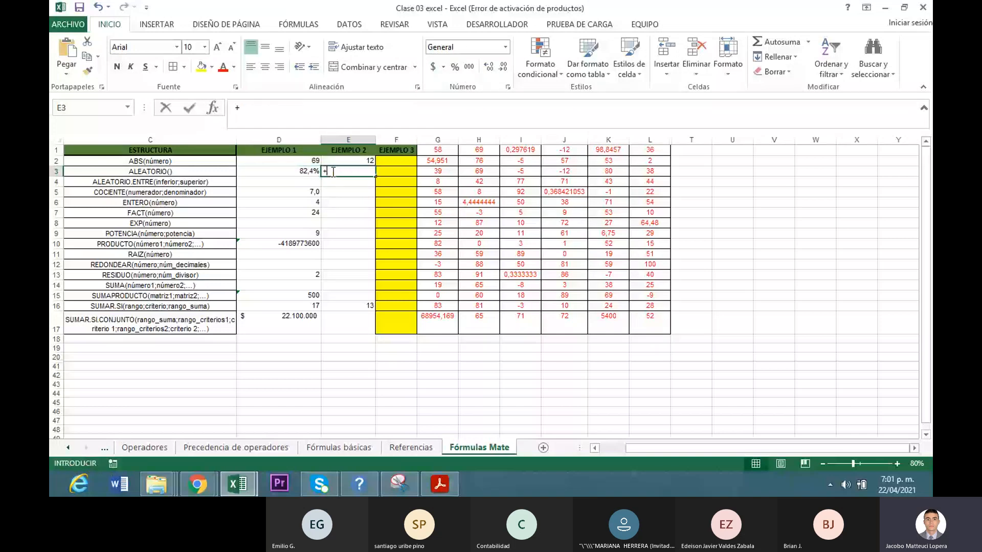
type("ale")
key("Tab")
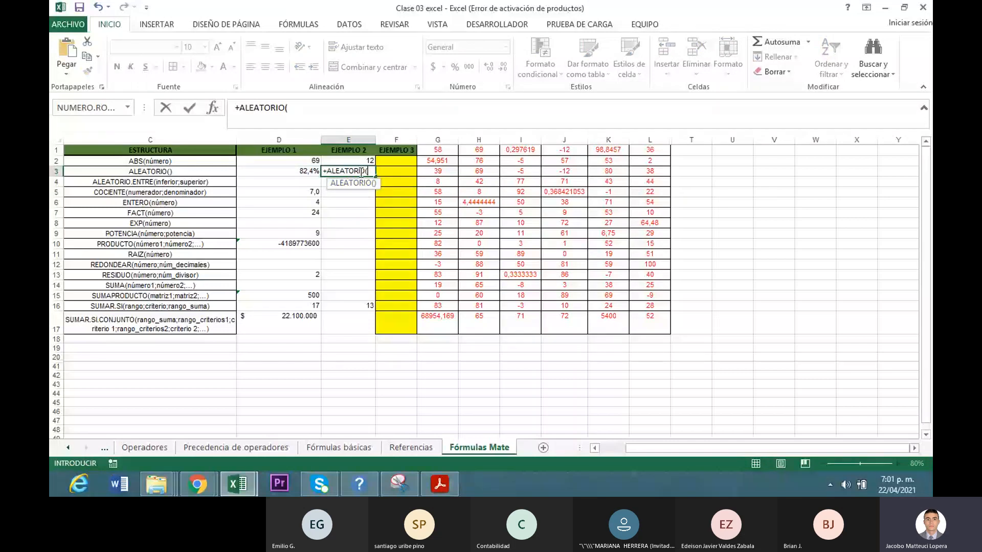
key("Return")
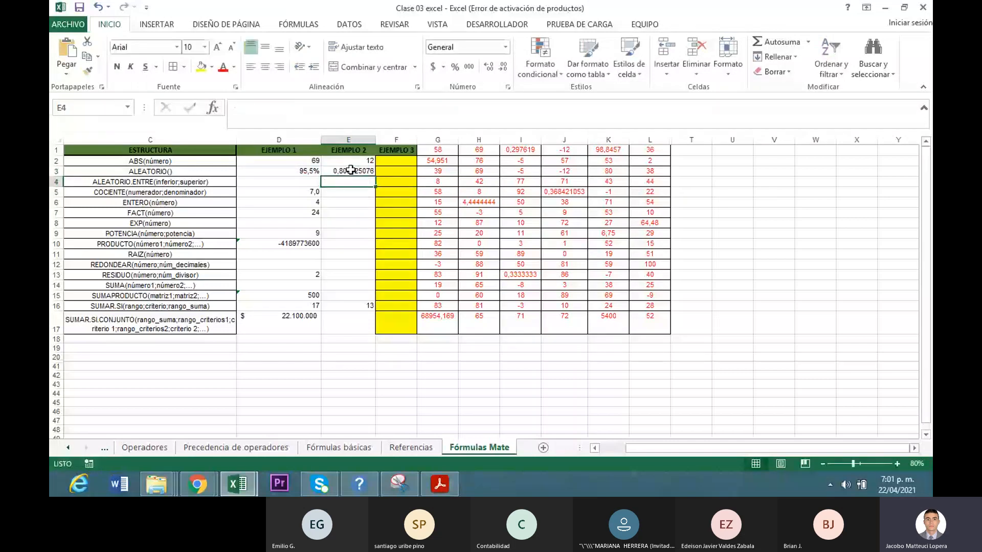
left_click(351, 170)
left_click(354, 115)
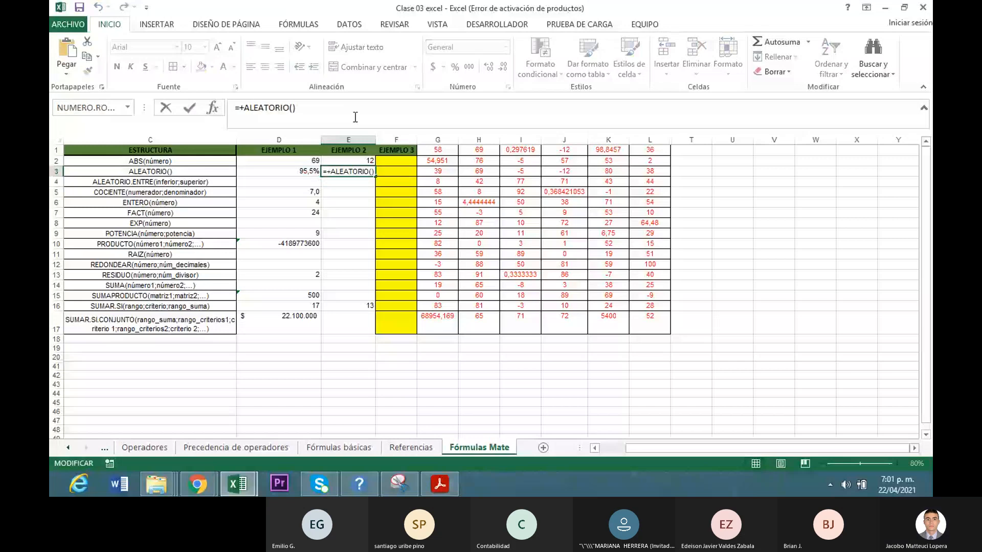
key("ctrl+Return")
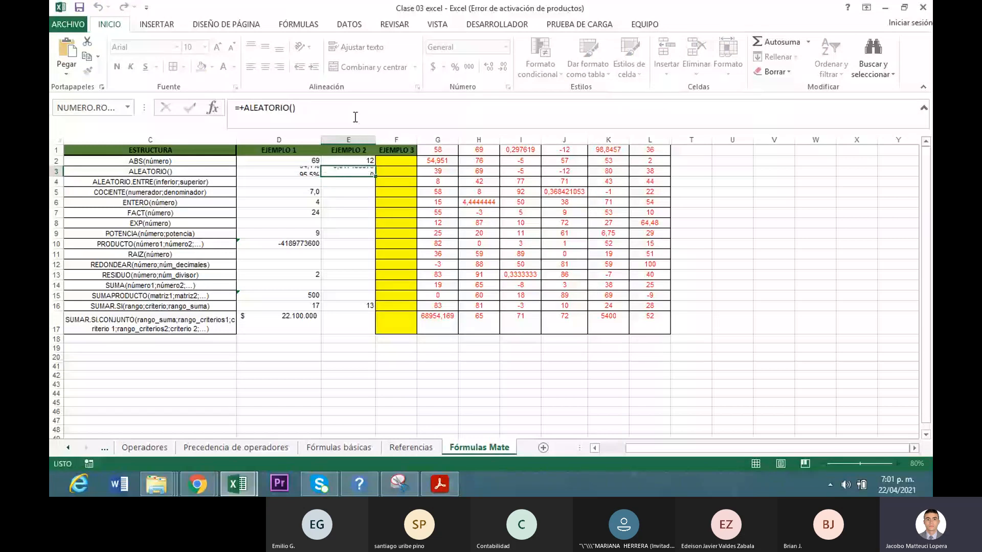
- Replace the COCIENTE formula in D5 with the value 8
left_click(329, 189)
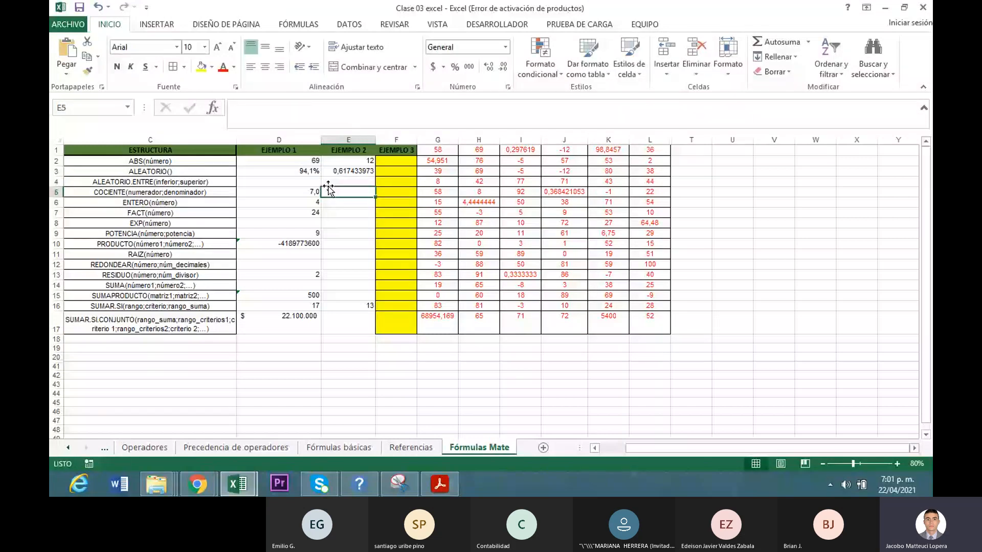
left_click(308, 193)
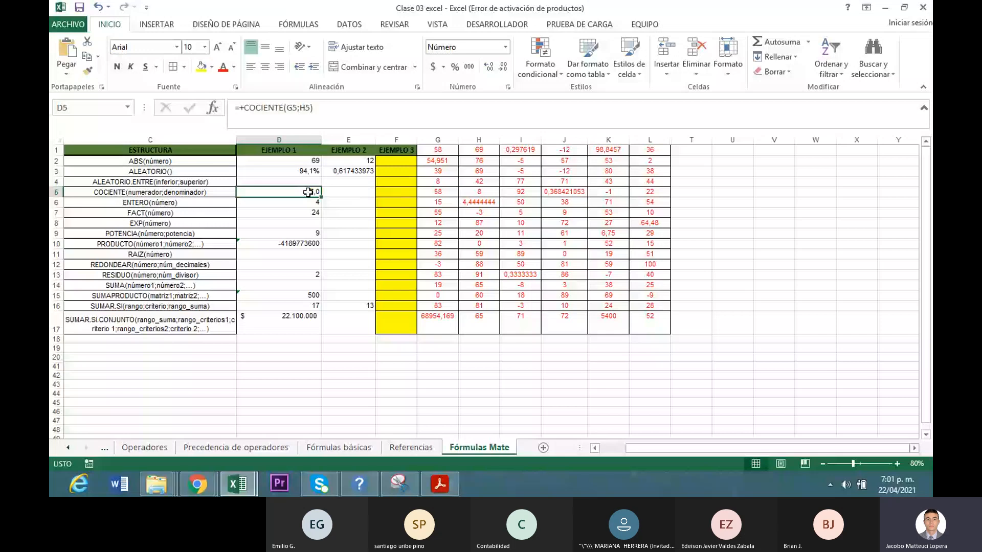
double_click(308, 192)
key("Return")
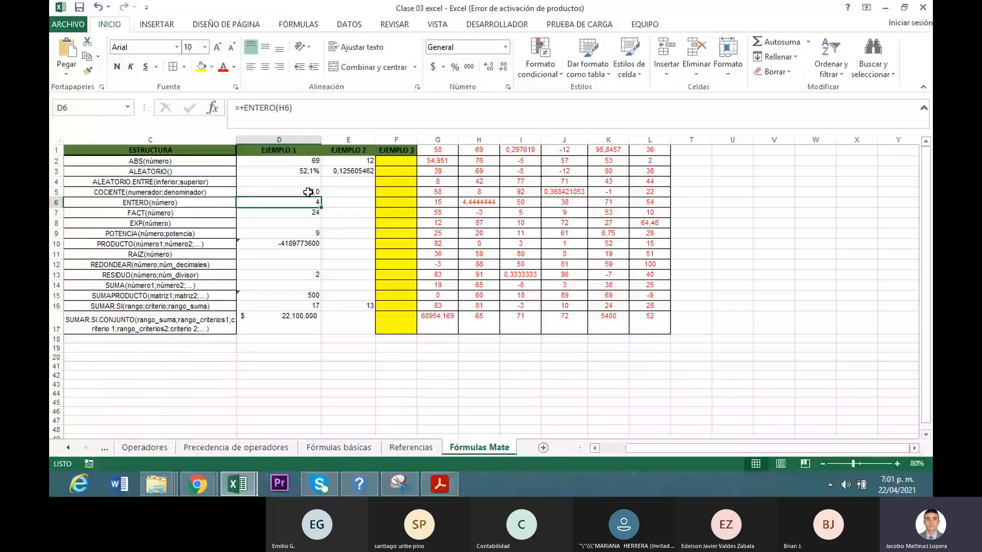
- Format the random number in E3 as a percentage without decimals
left_click(306, 182)
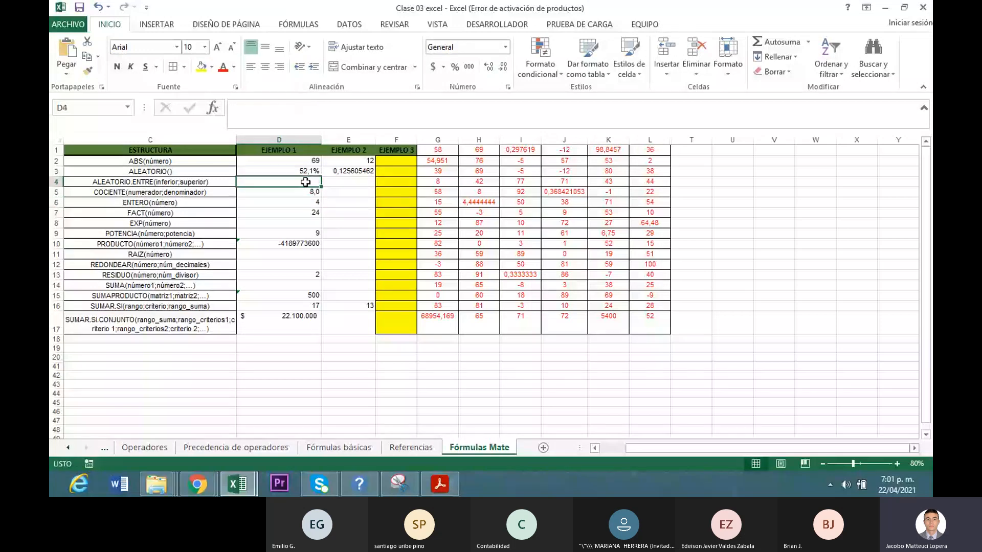
left_click(340, 173)
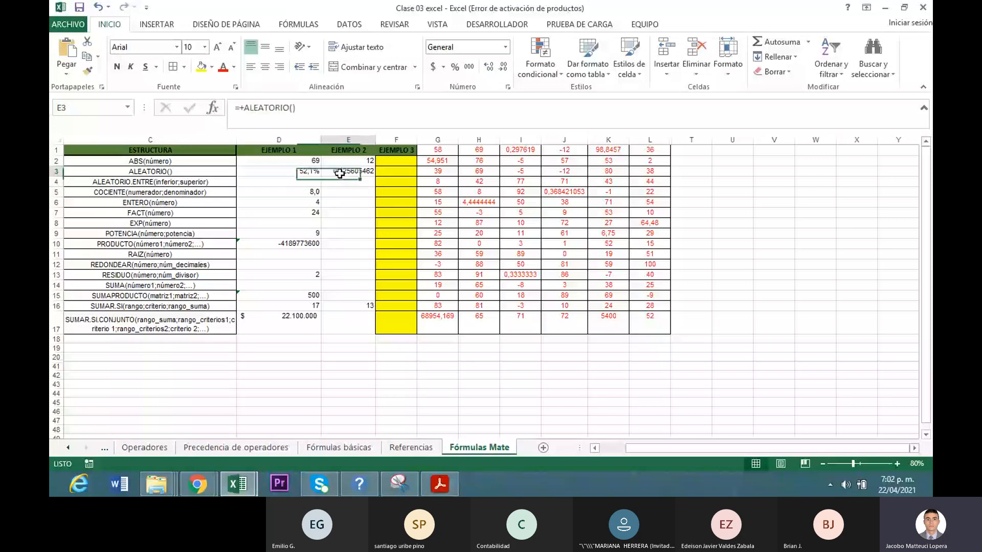
key("ctrl+shift+5")
- Enter the formula +ALEATORIO.ENTRE(0;10) in D4 to generate a random integer between 0 and 10
left_click(274, 183)
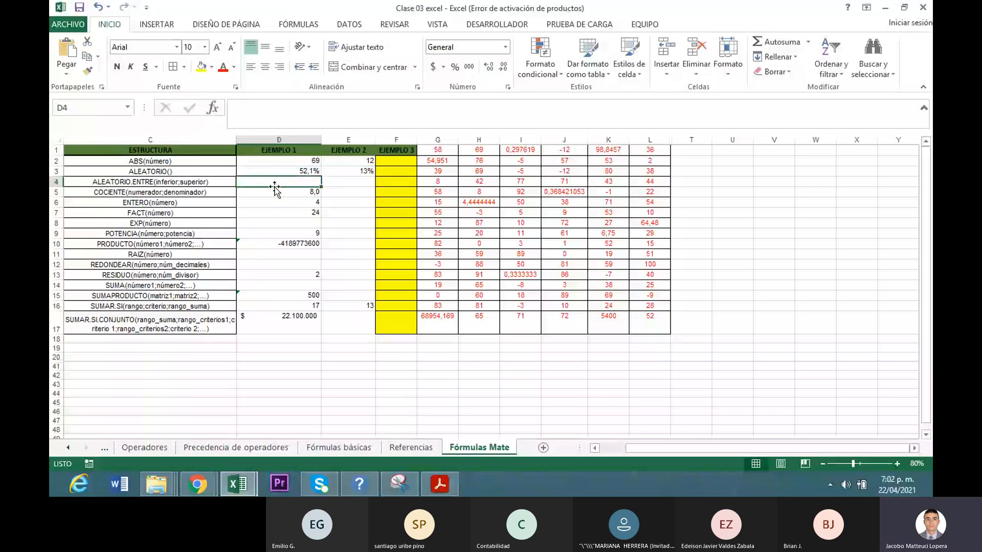
double_click(275, 188)
type("+")
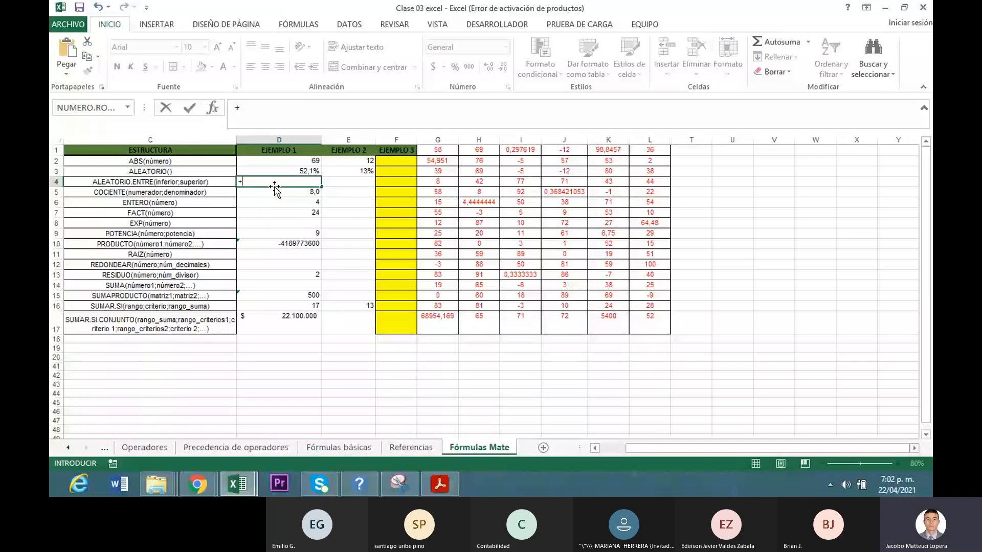
left_click(152, 182)
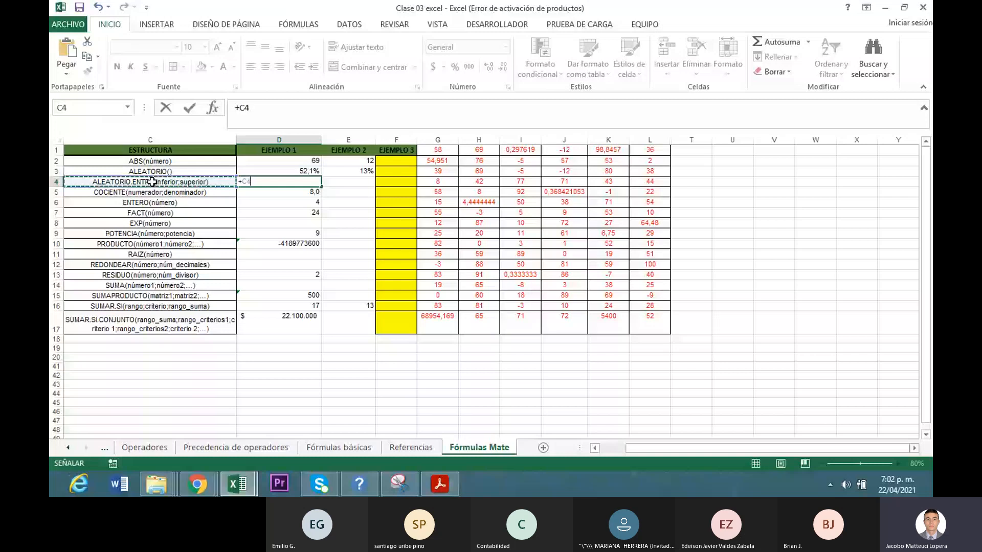
key("BackSpace")
key("BackSpace")
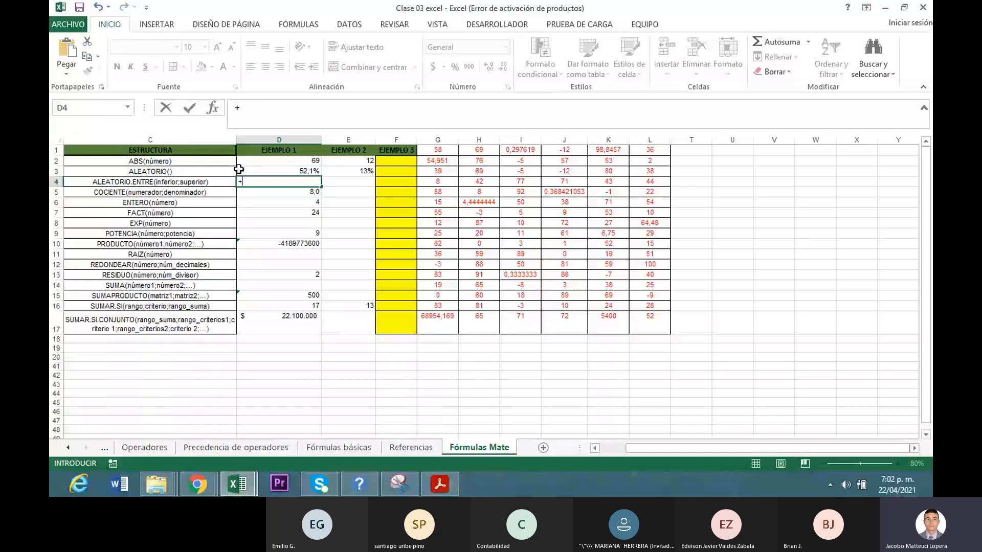
type("ale")
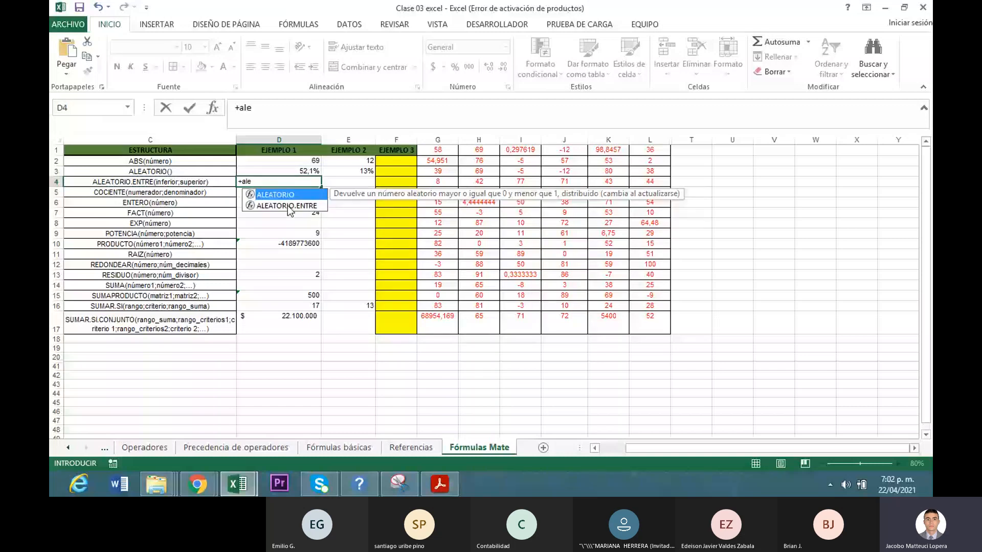
double_click(290, 205)
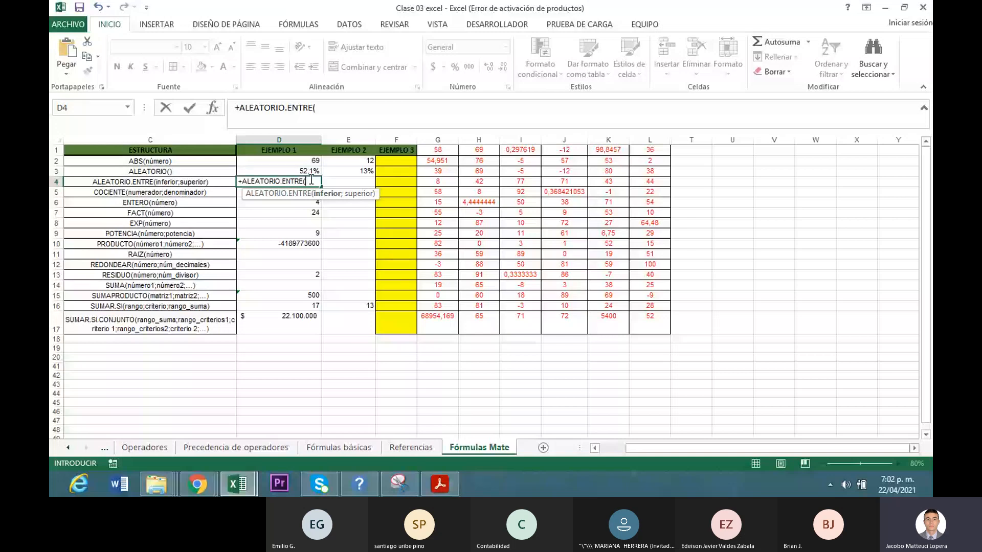
type("0;10")
key("Return")
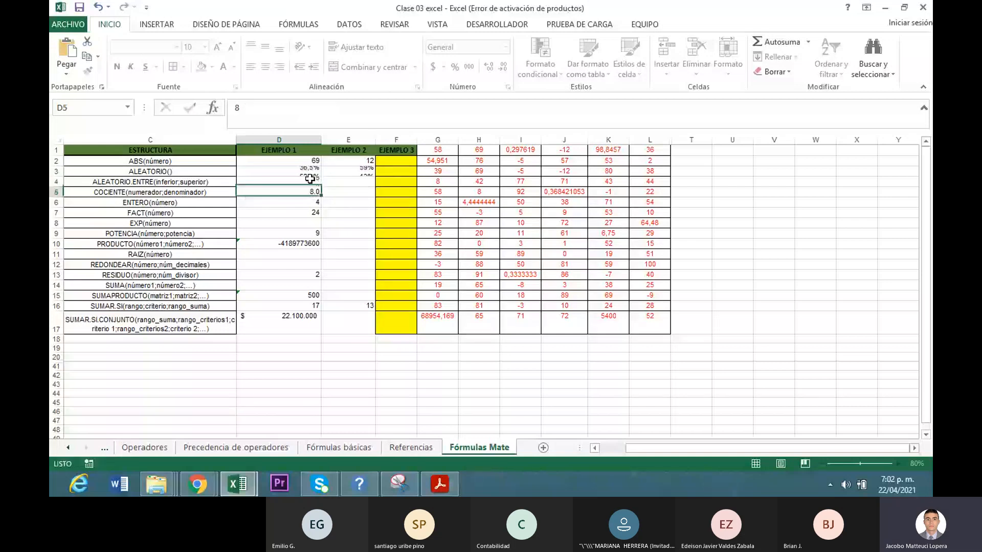
left_click(307, 179)
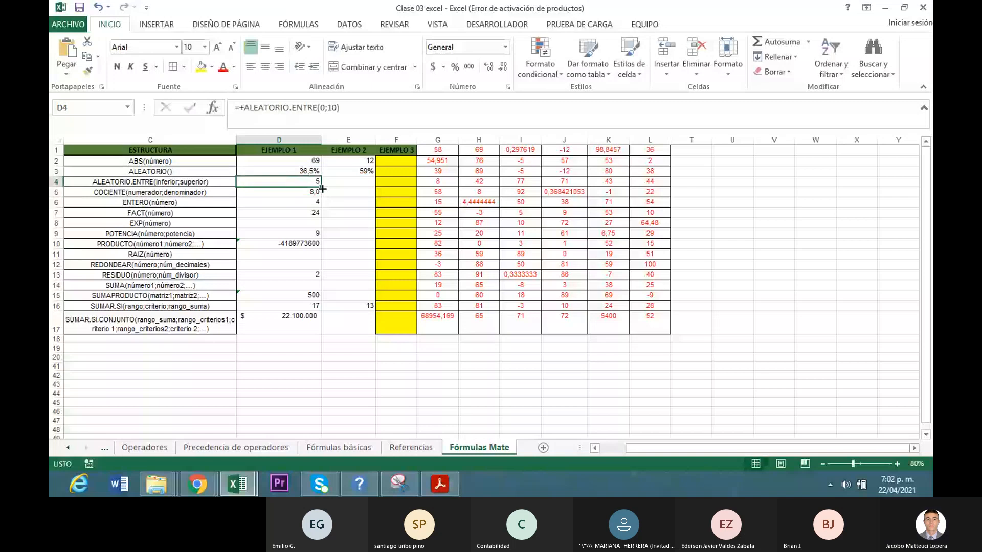
- Enter the formula +ALEATORIO.ENTRE(-10000;100000) in E4 as the second bounded random-number example
left_click(333, 182)
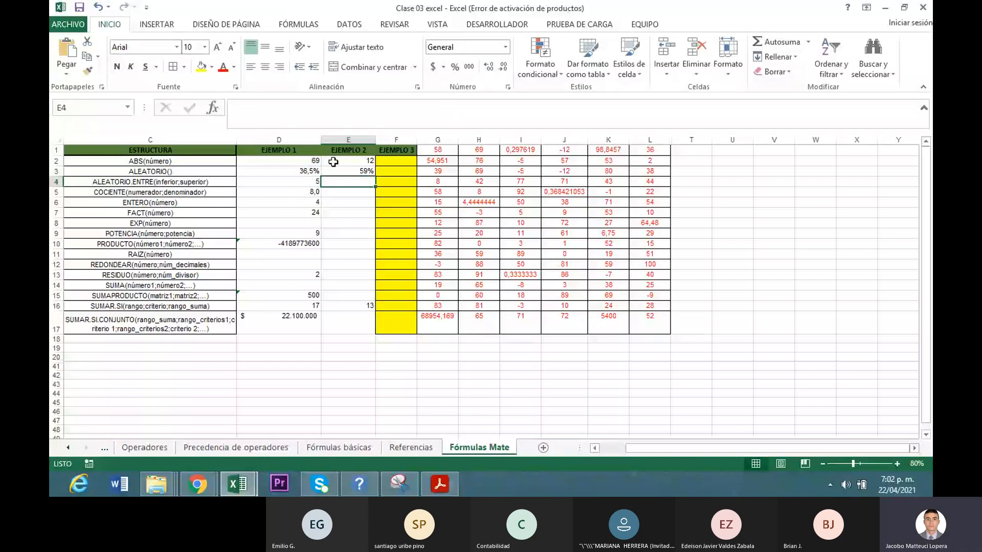
left_click(346, 118)
type("+ale")
left_click(308, 155)
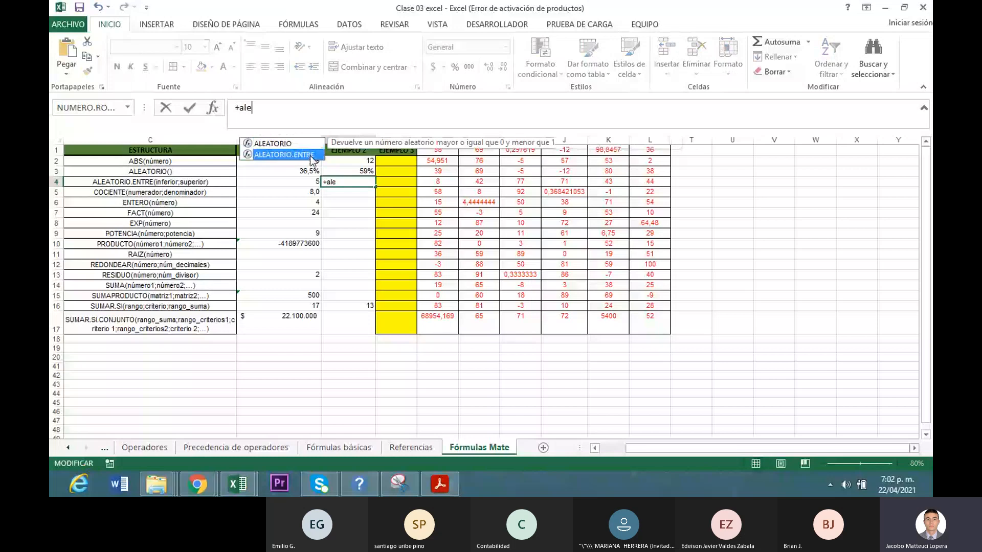
double_click(308, 155)
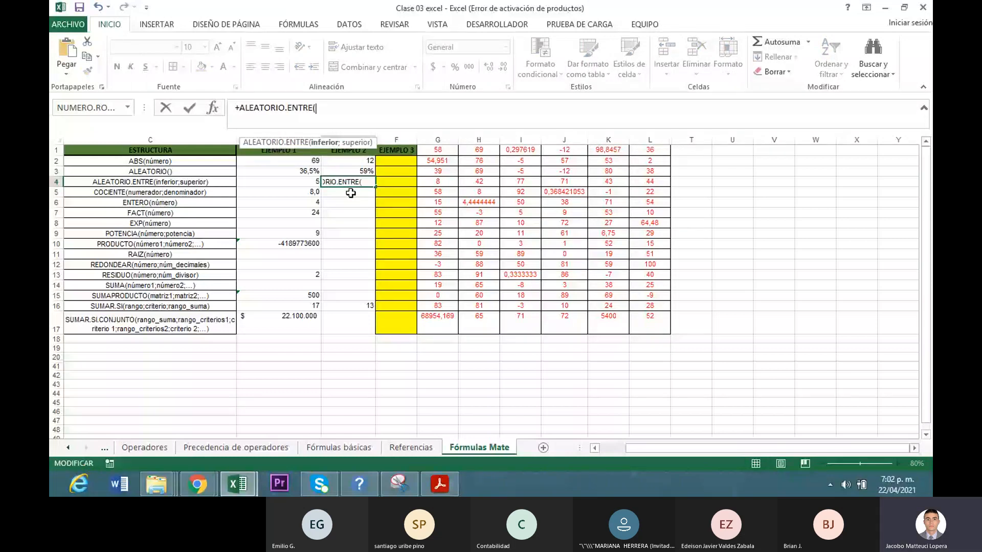
type("-10000;100000")
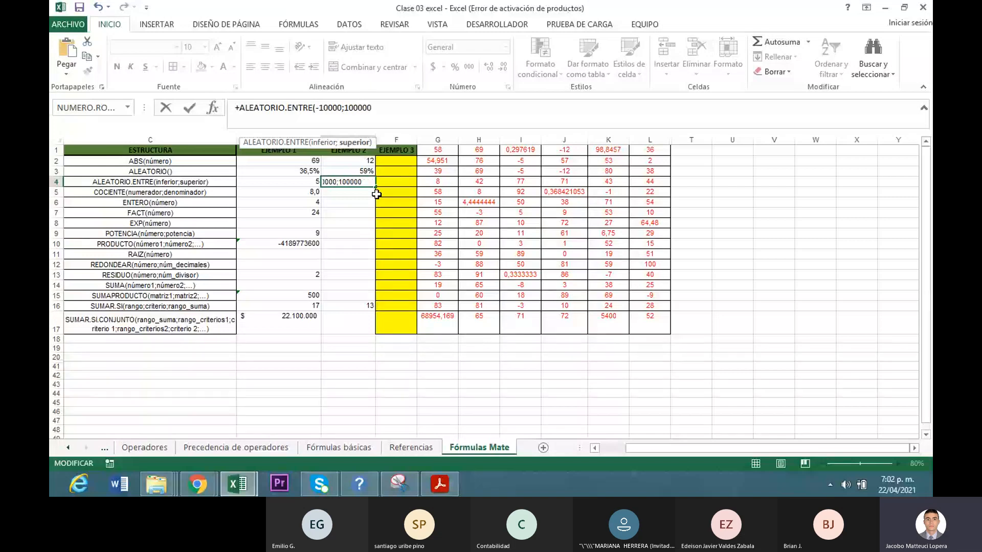
type(")")
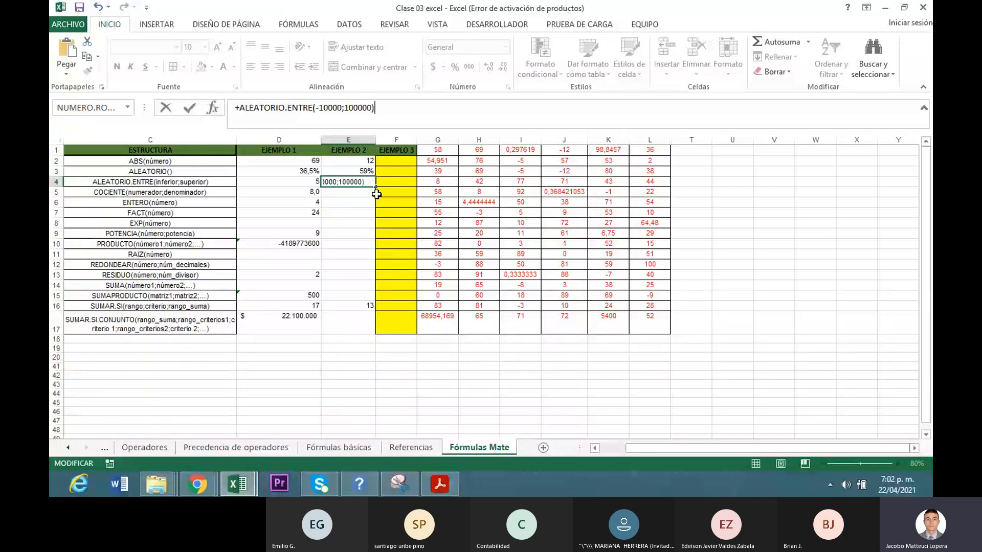
key("Return")
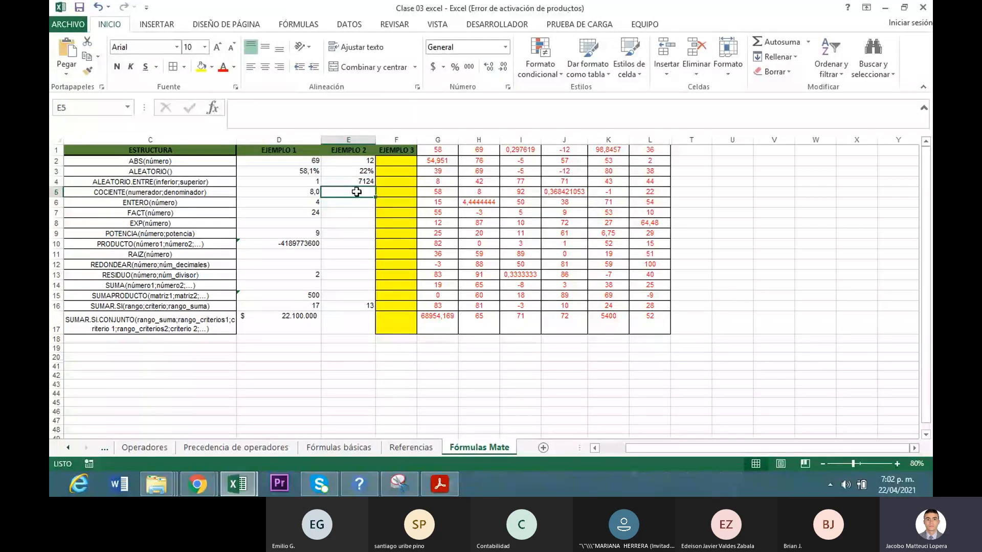
- Review the contents of D5 and the random-number formulas in D3 and D4
left_click(297, 199)
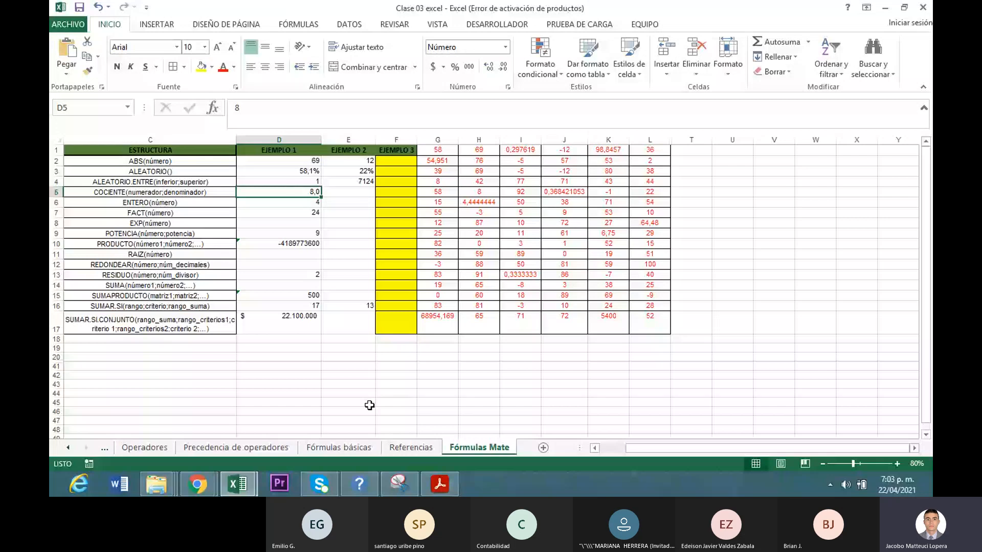
left_click_drag(369, 405, 368, 421)
left_click(313, 172)
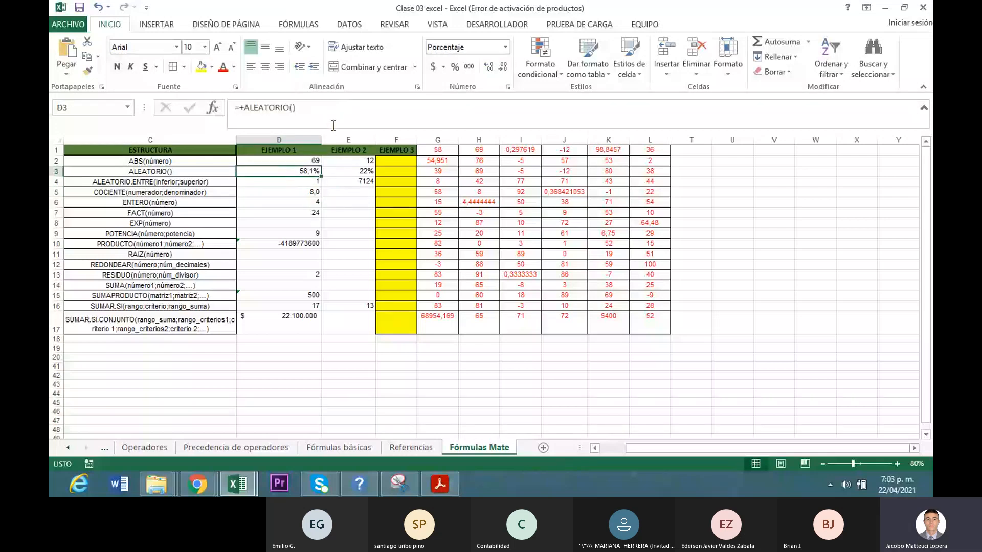
left_click(314, 182)
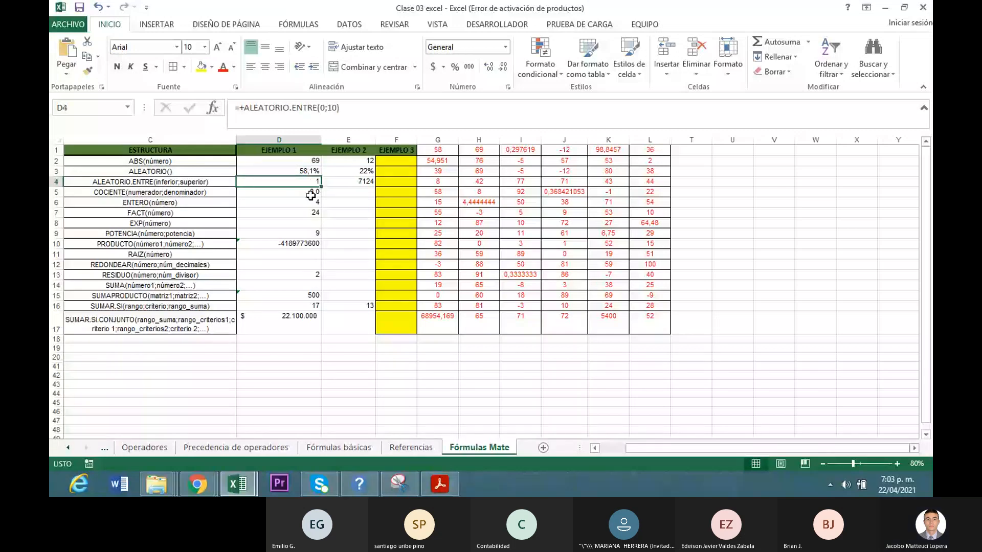
- Write the quotient formula +COCIENTE(H4/H5) in D5, replacing the cell's existing content
left_click(311, 196)
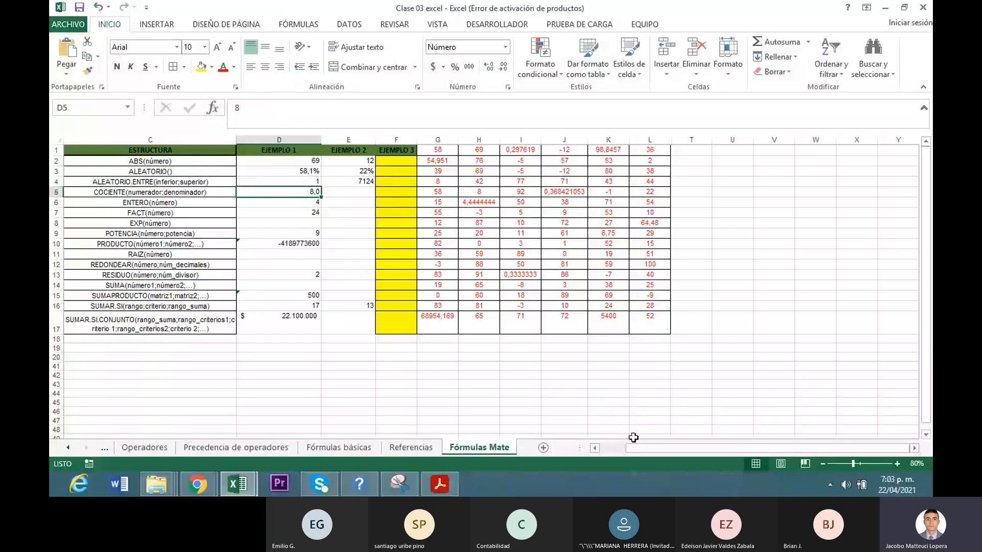
mouse_move(637, 449)
left_mouse_down()
mouse_move(615, 448)
mouse_move(643, 448)
left_mouse_up()
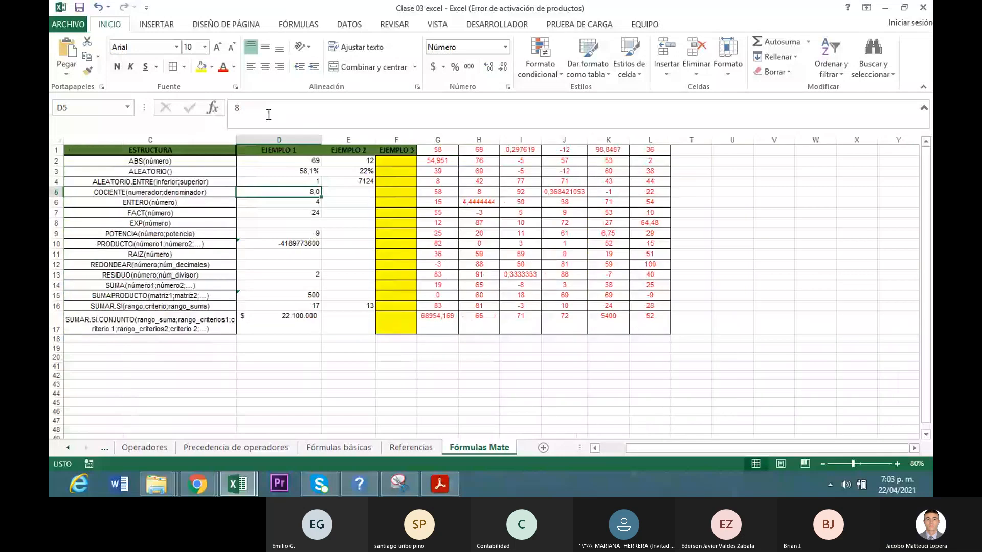
left_click(273, 192)
type("+")
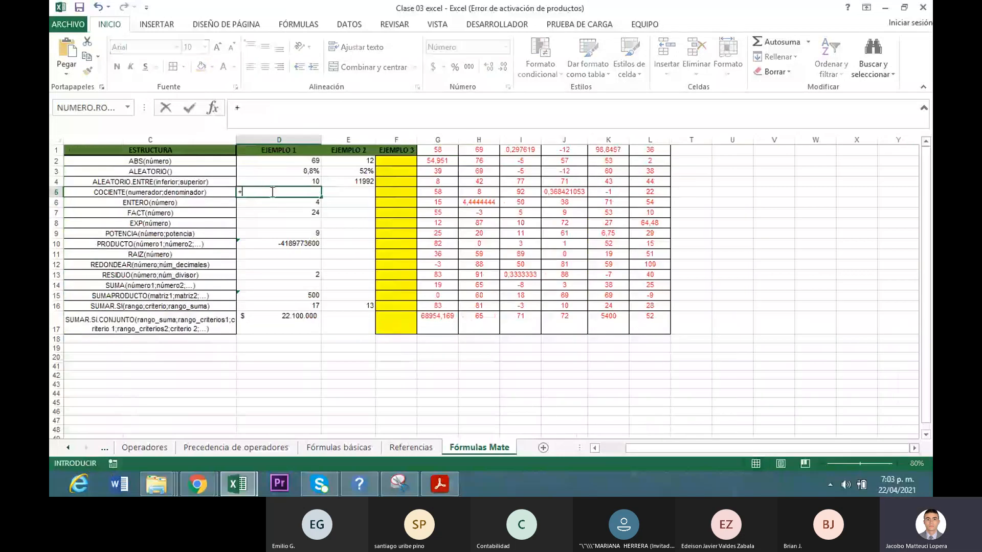
type("co")
double_click(275, 205)
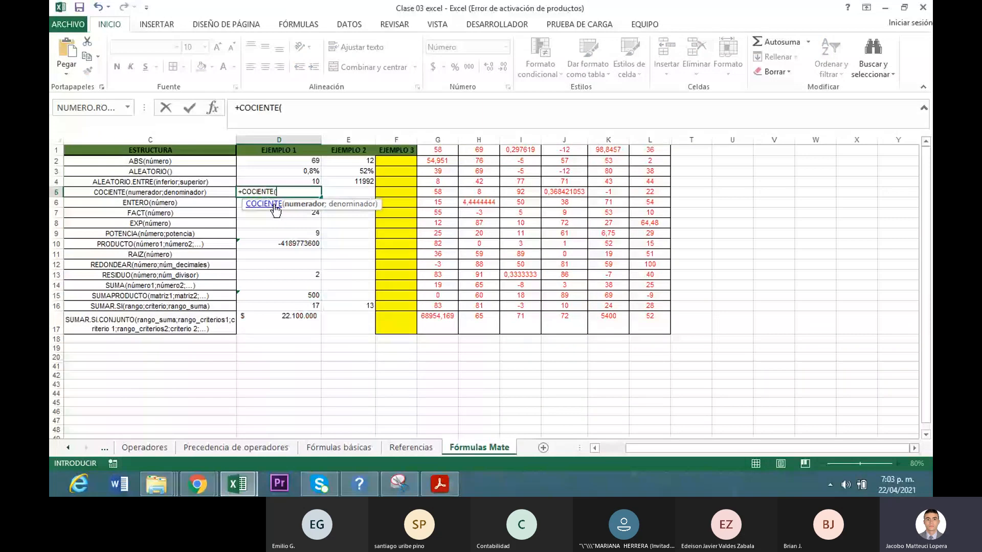
left_click(494, 183)
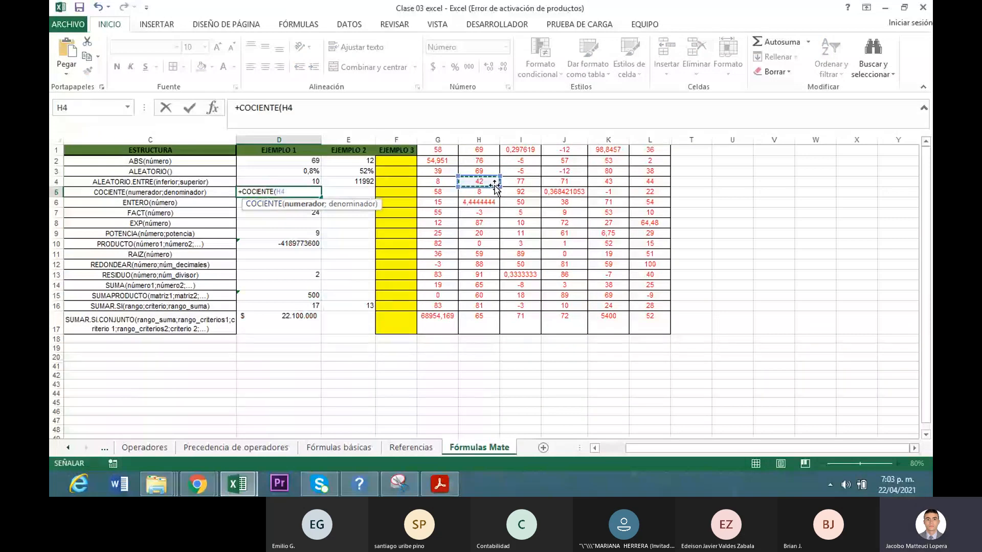
left_click(409, 122)
type("/")
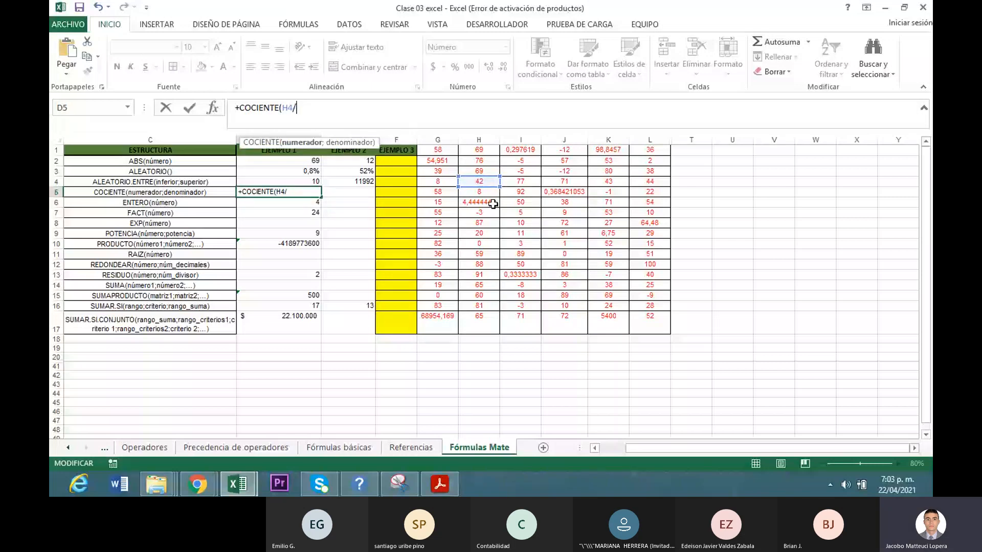
left_click(491, 196)
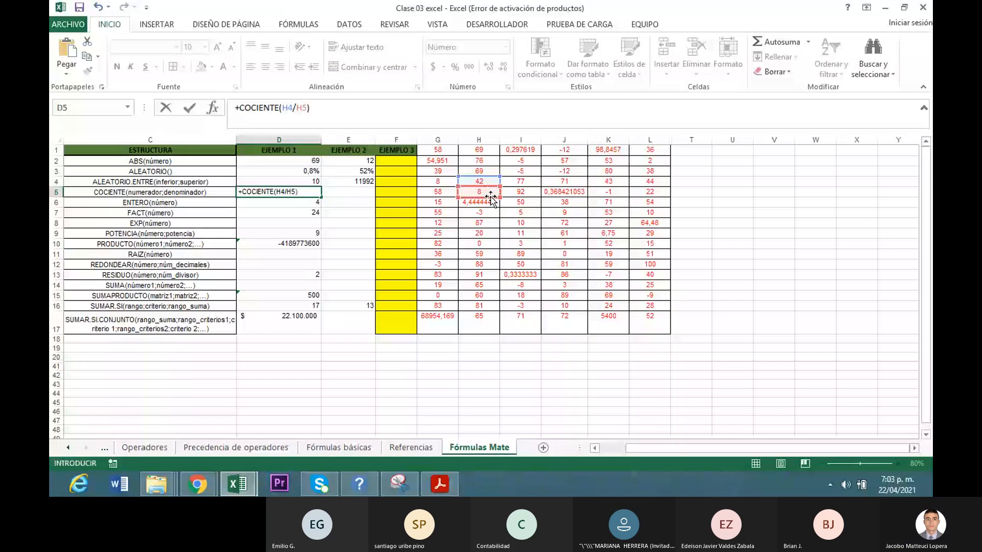
- Replace the slash between H4 and H5 in the D5 COCIENTE formula with a semicolon and commit the formula
left_click(297, 107)
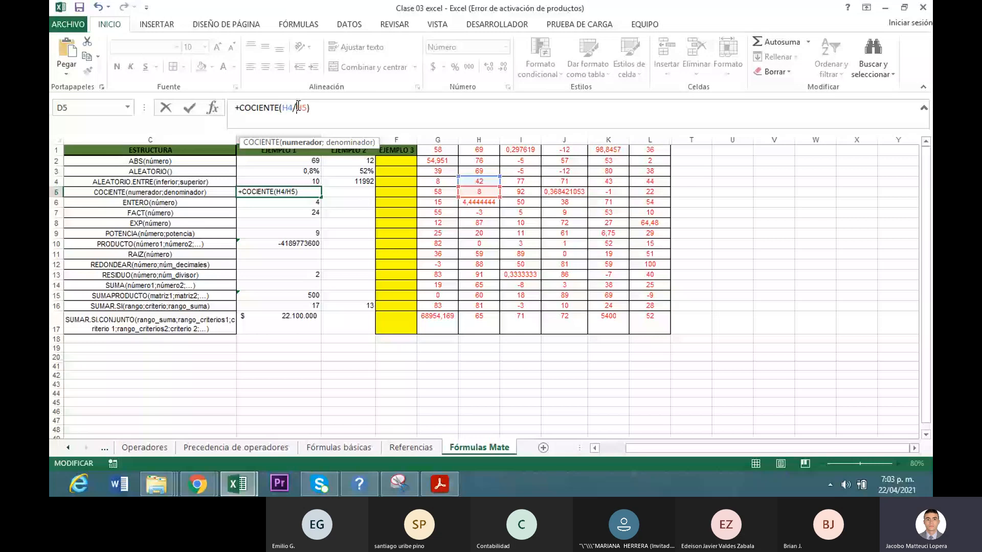
key("BackSpace")
type(";")
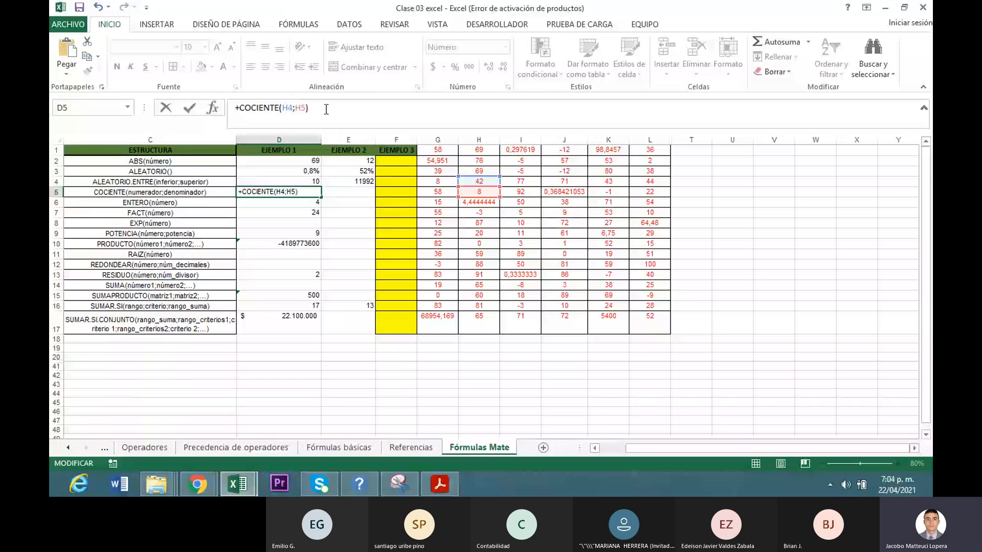
left_click(304, 192)
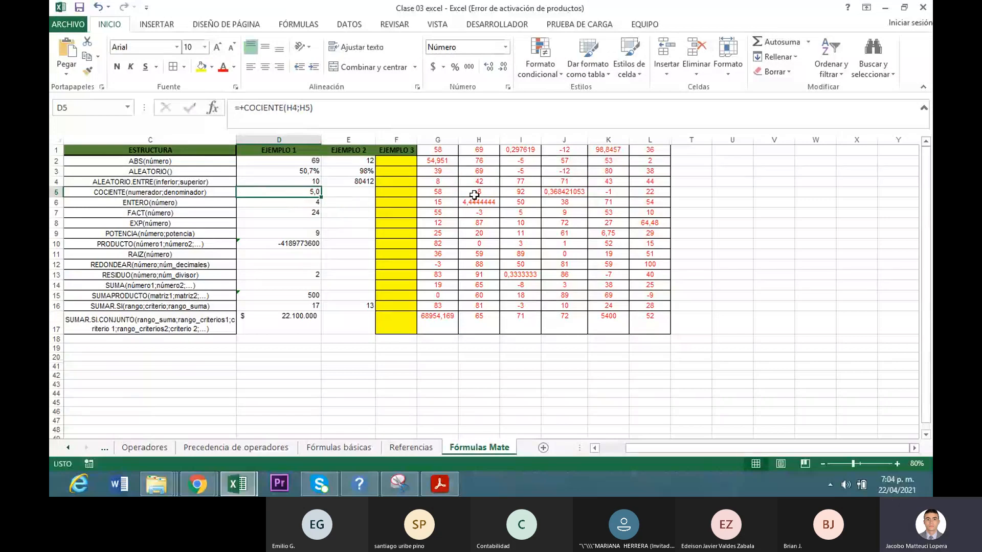
- Change the arguments of the RESIDUO formula in D13 to H4;H5
left_click(303, 276)
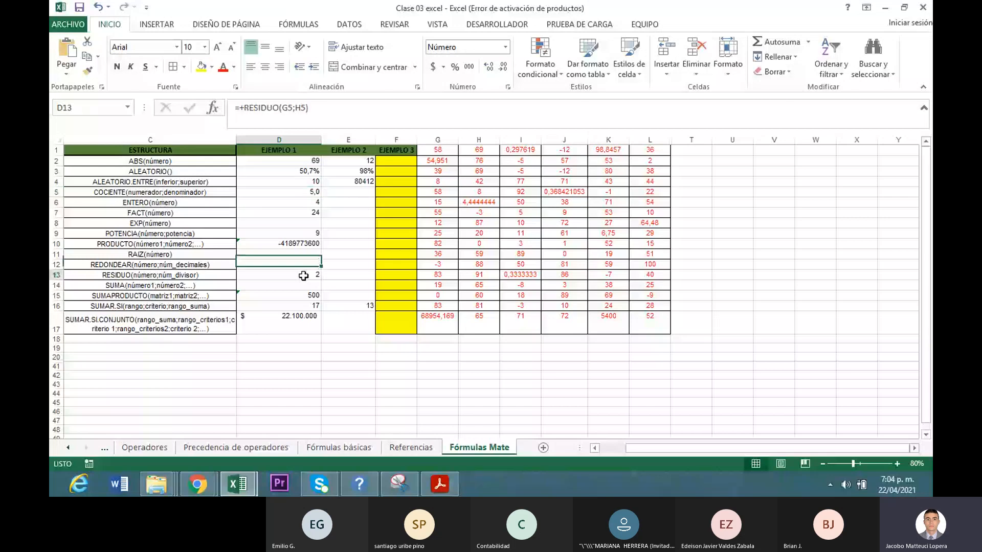
left_click(327, 111)
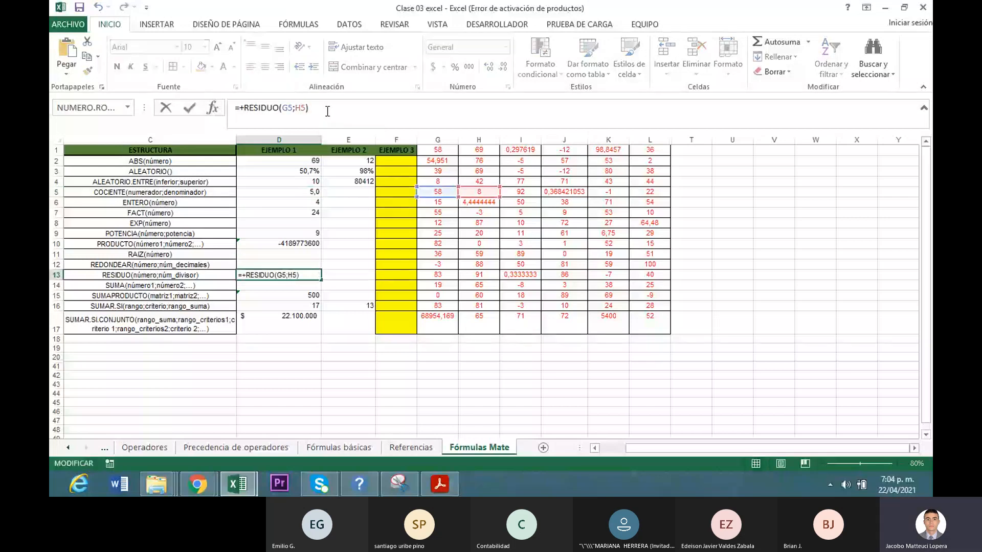
left_click_drag(308, 109, 283, 111)
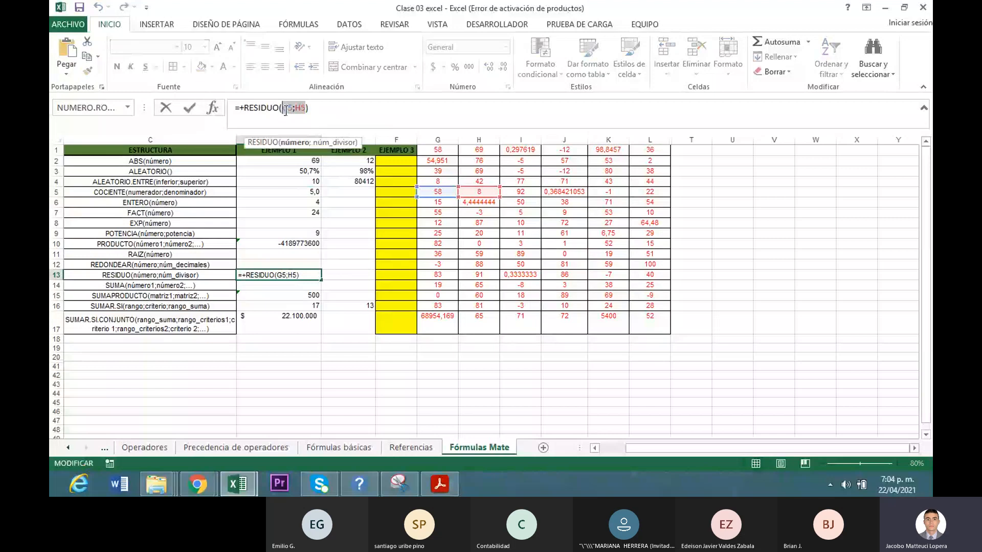
key("BackSpace")
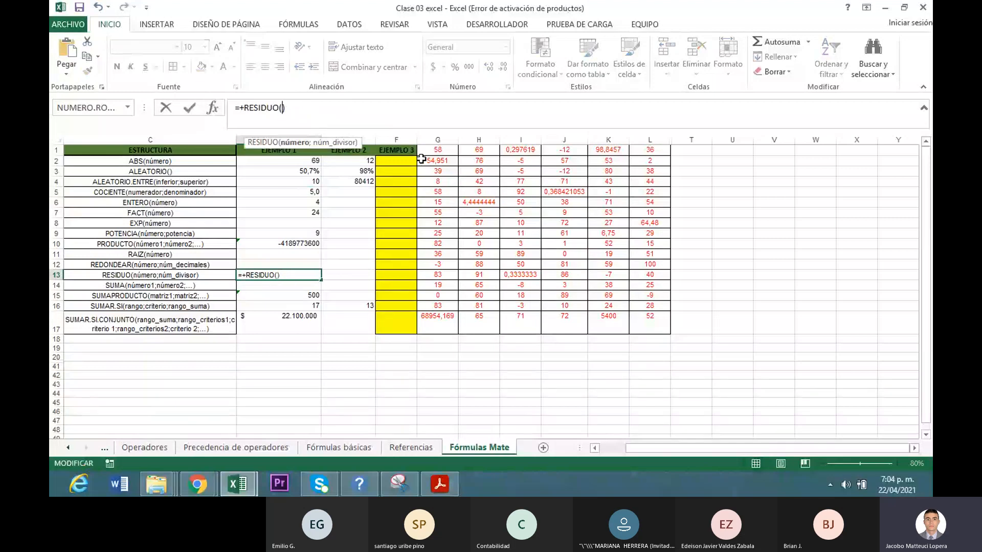
left_click(487, 183)
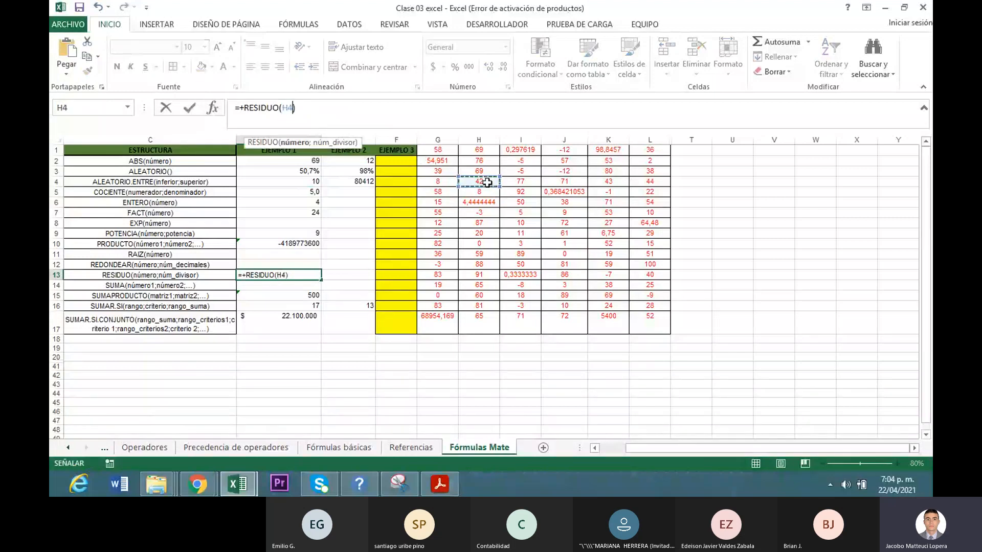
type(";")
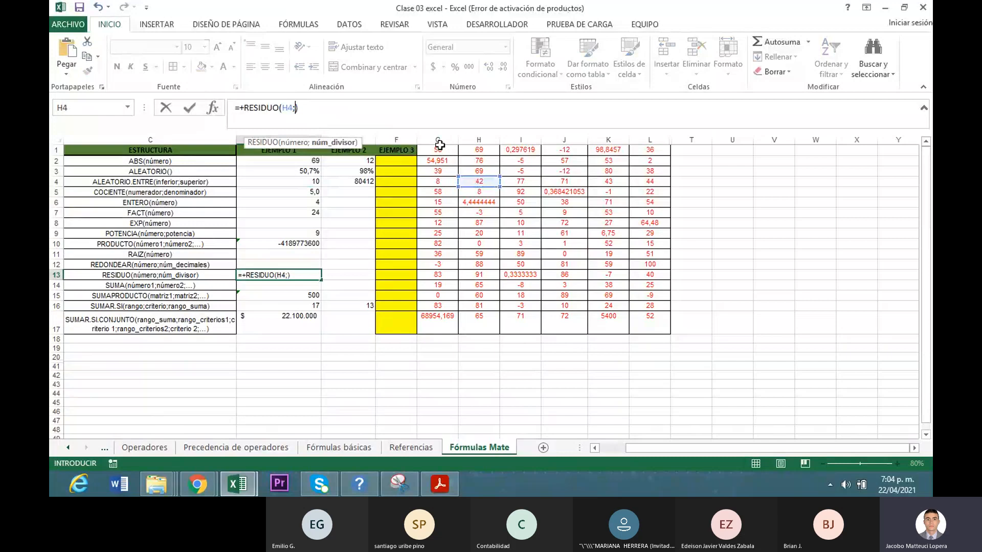
left_click(476, 190)
key("Return")
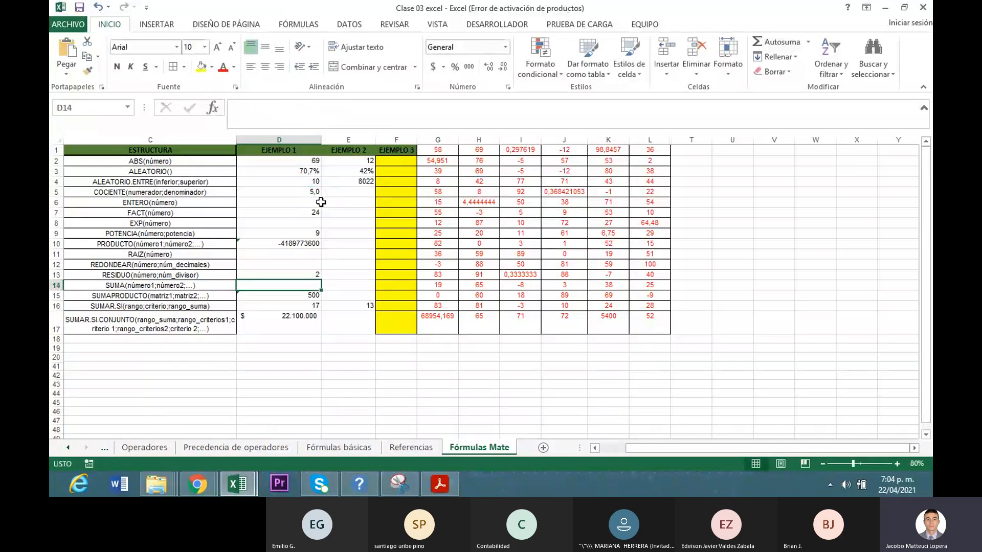
- Enter the formula +COCIENTE(K4;I5) in E5 as the second quotient example
left_click(334, 193)
type("+")
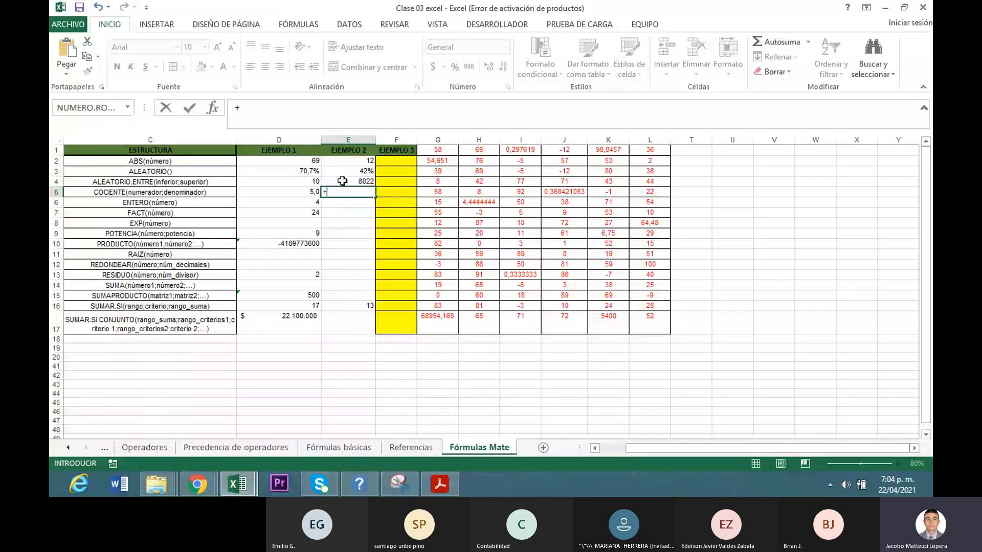
type("COCIENTE(")
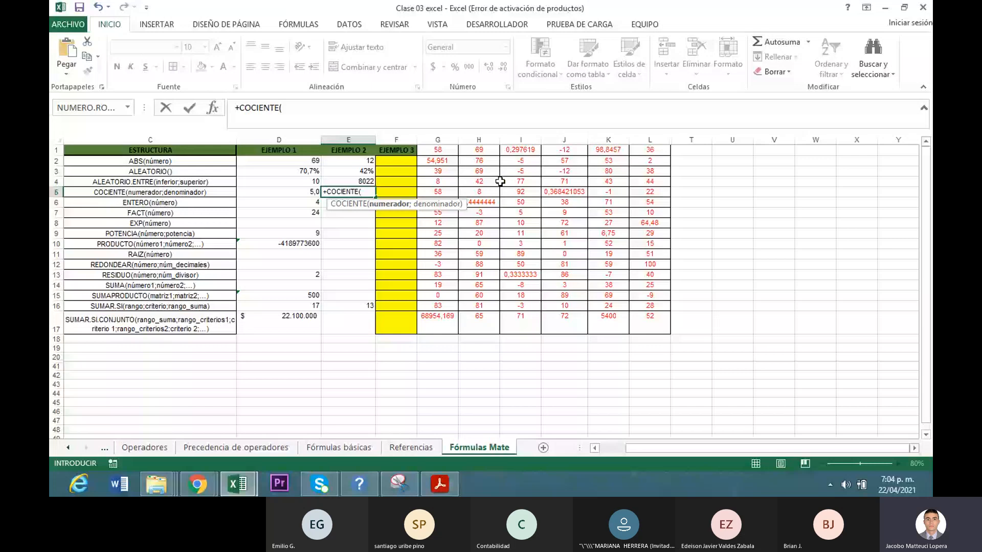
left_click(610, 181)
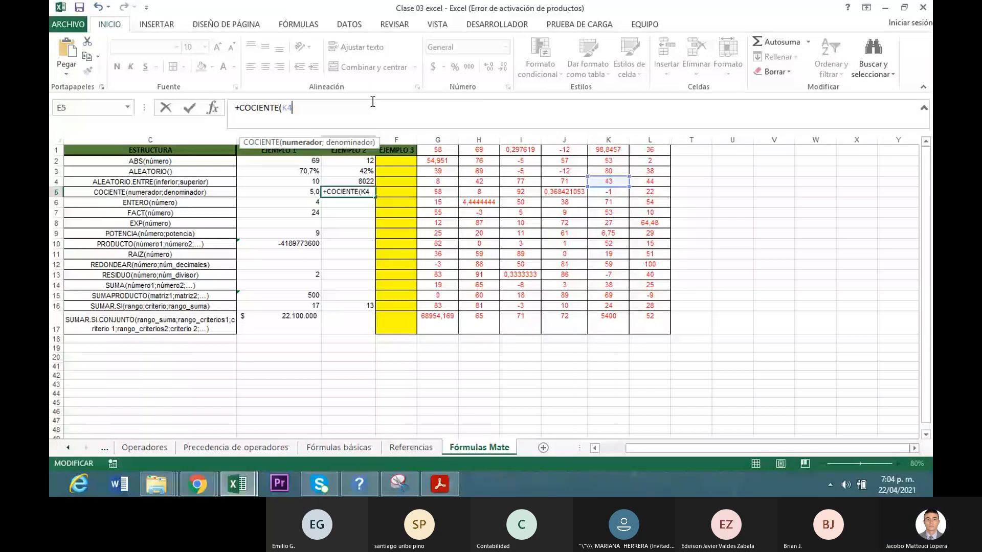
type(";")
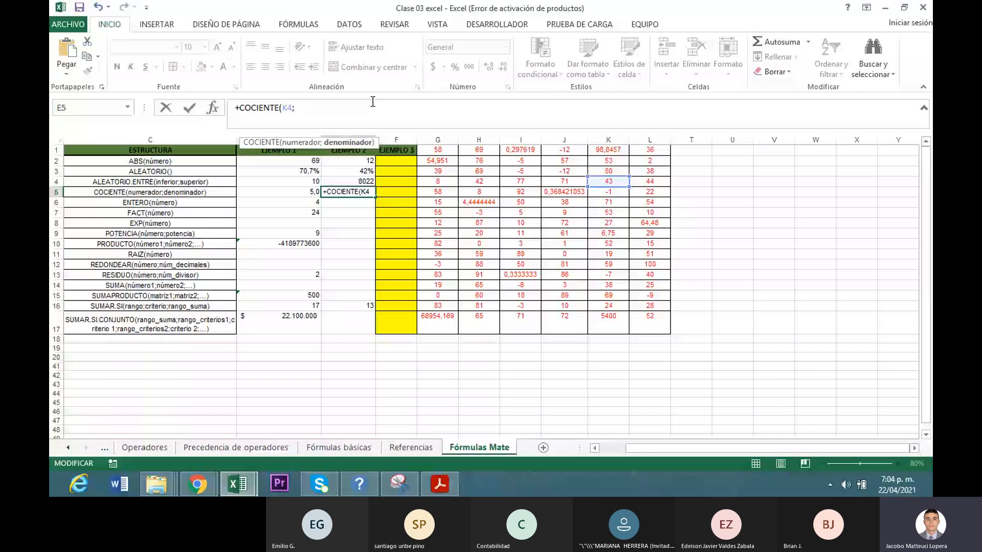
left_click(520, 191)
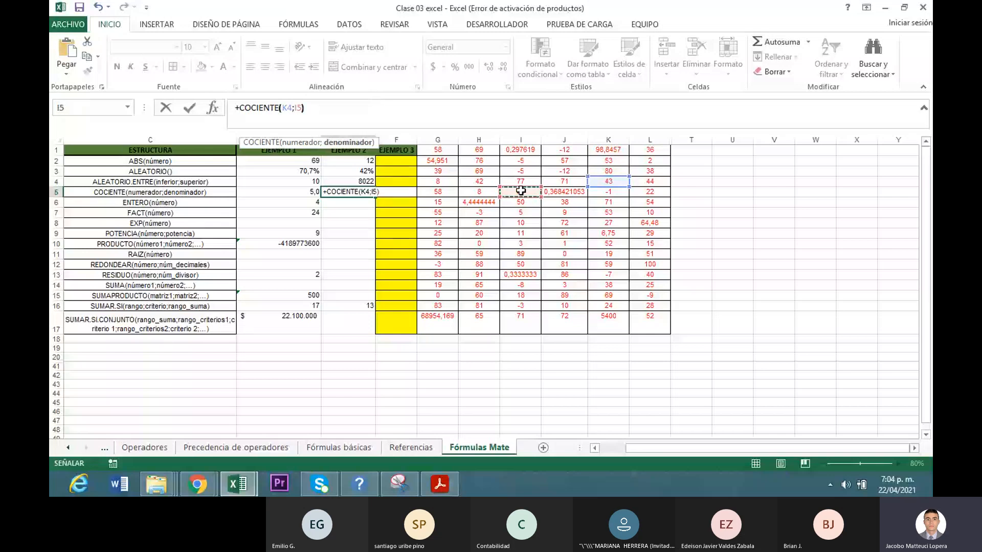
type(")")
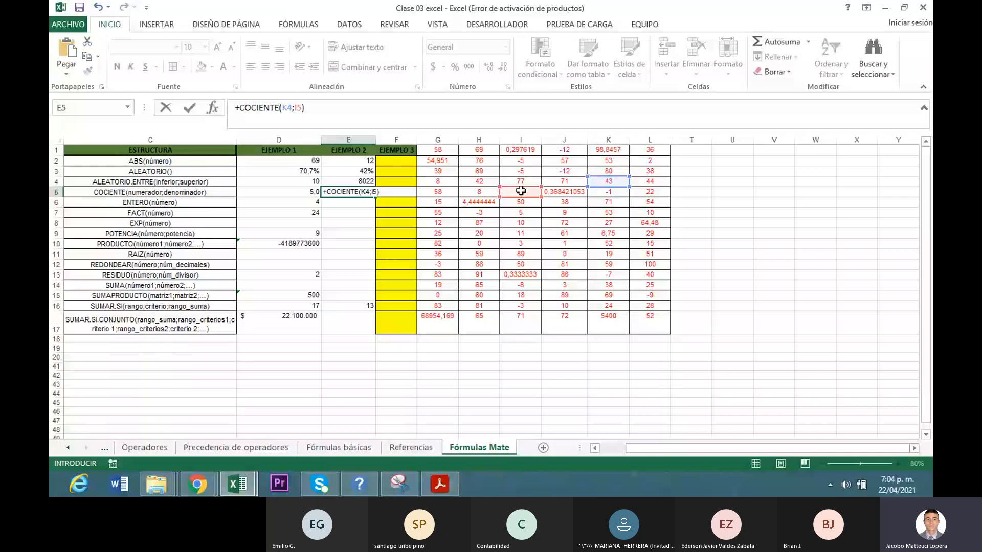
key("Return")
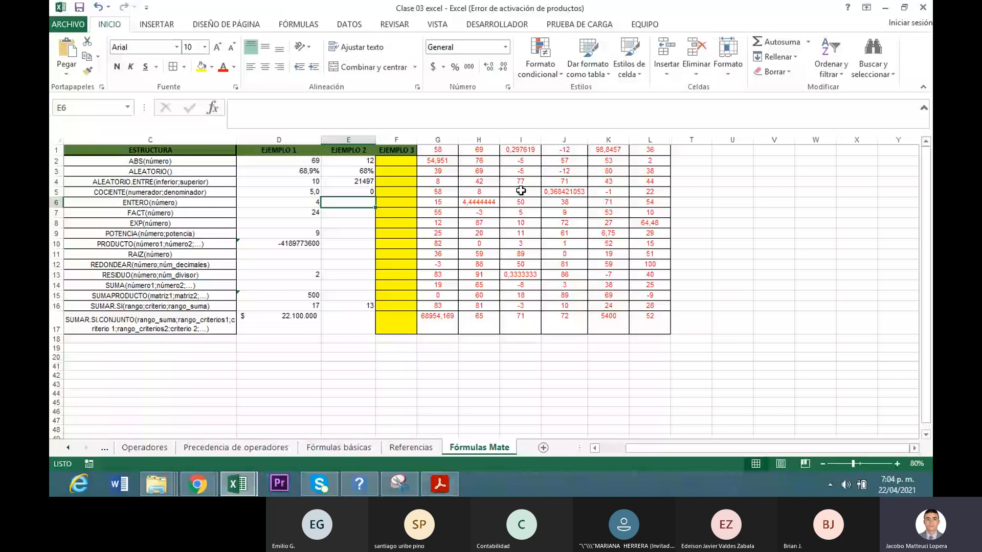
- Enter the formula +RESIDUO(K4;K6) in E13 as the second remainder example
left_click(344, 276)
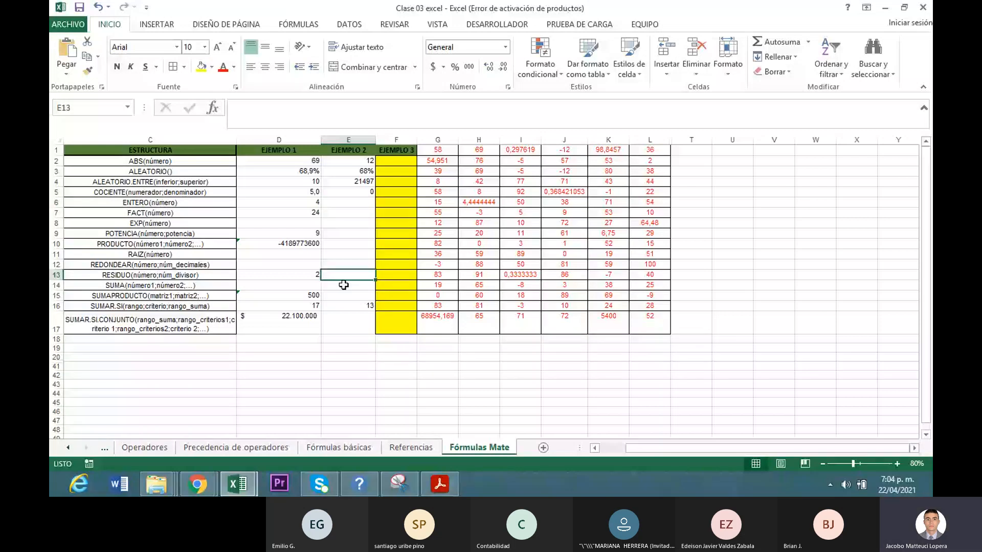
type("+")
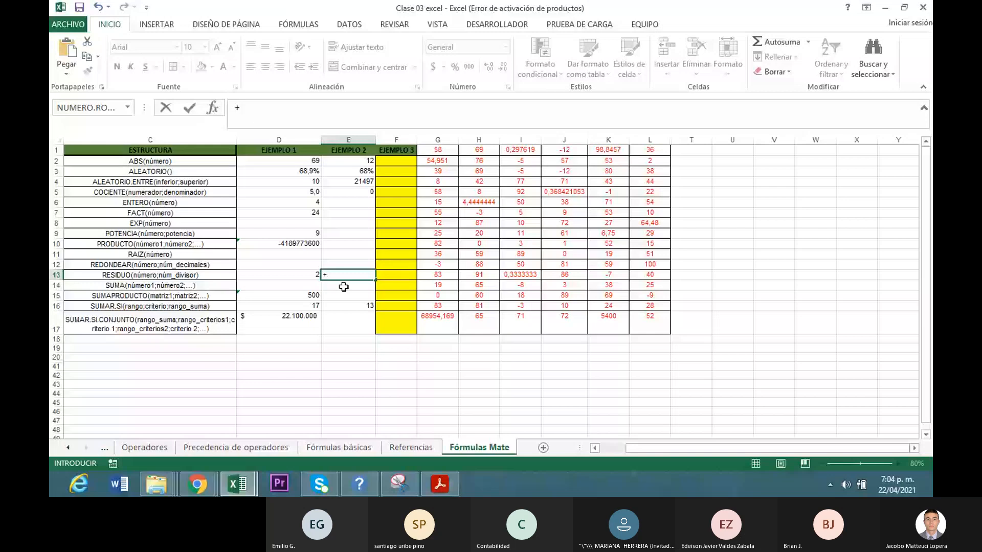
type("RESIDUO(")
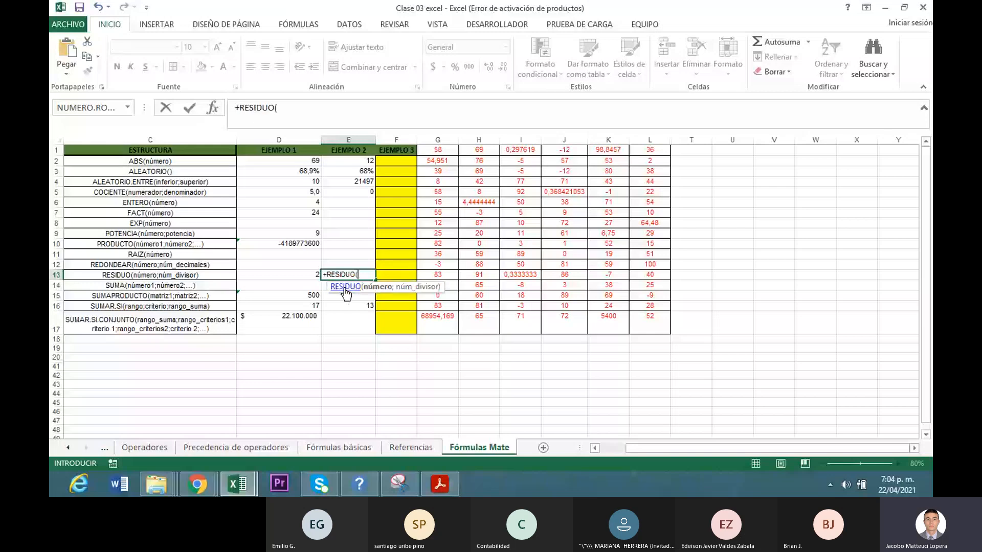
left_click(608, 181)
left_click(441, 118)
type(";")
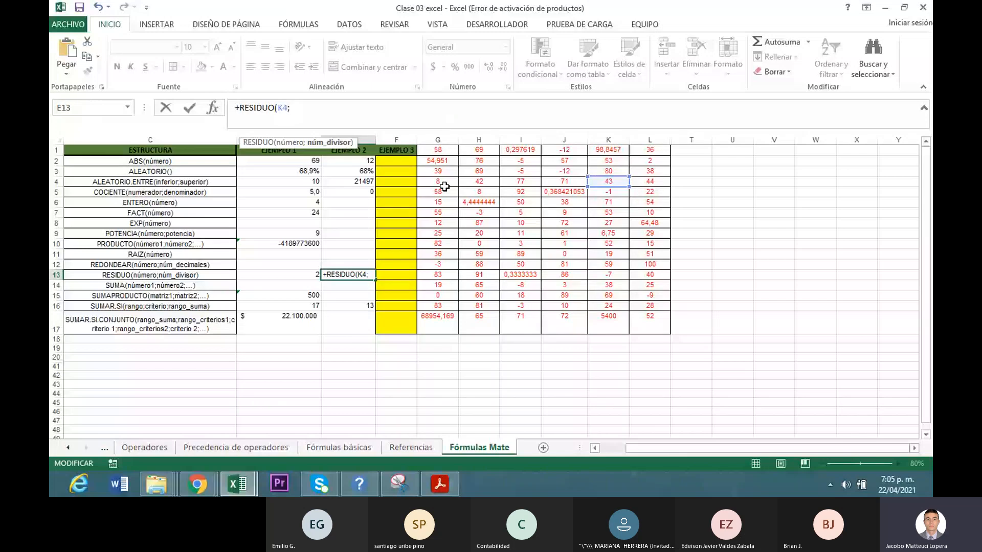
left_click(608, 202)
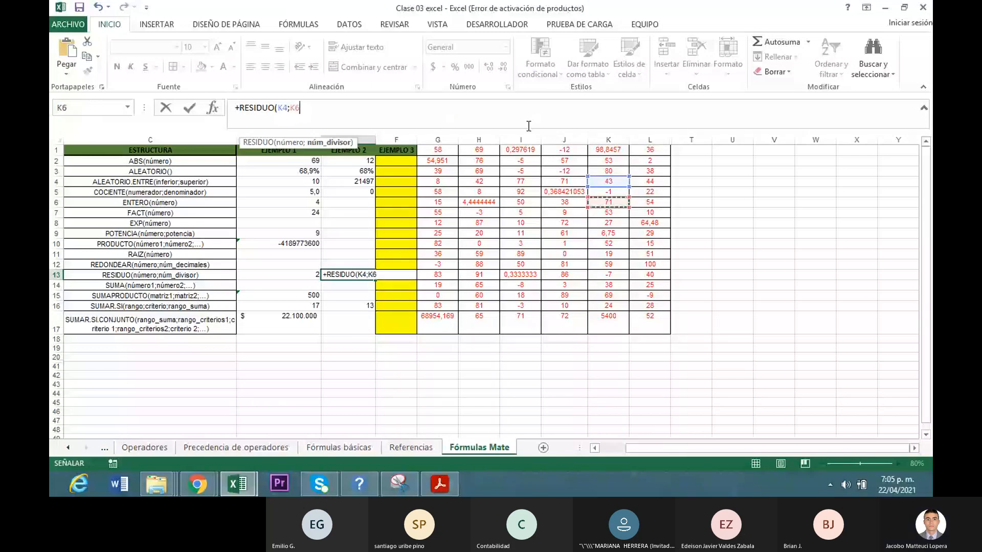
key("Return")
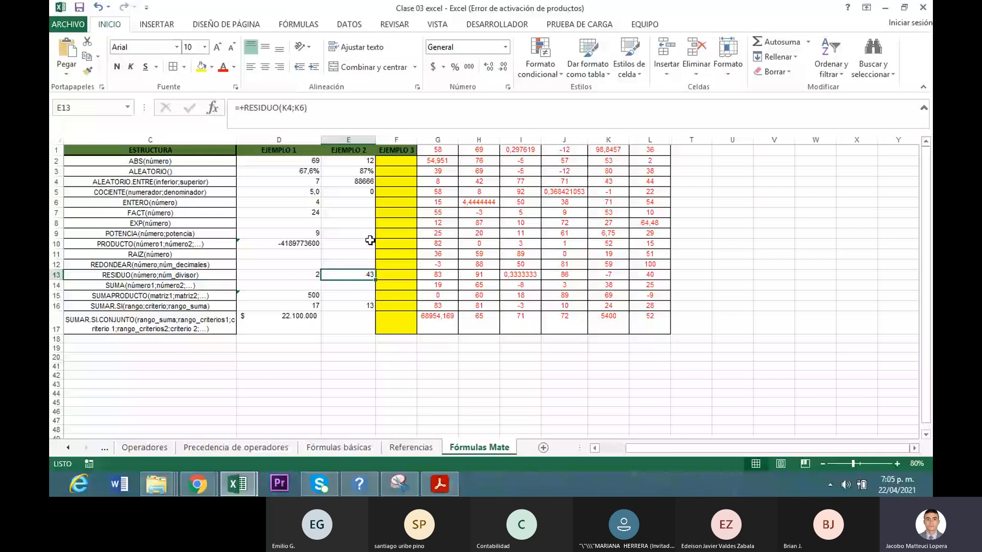
- Examine the ENTERO function's description and its example formula in D6
left_click(318, 202)
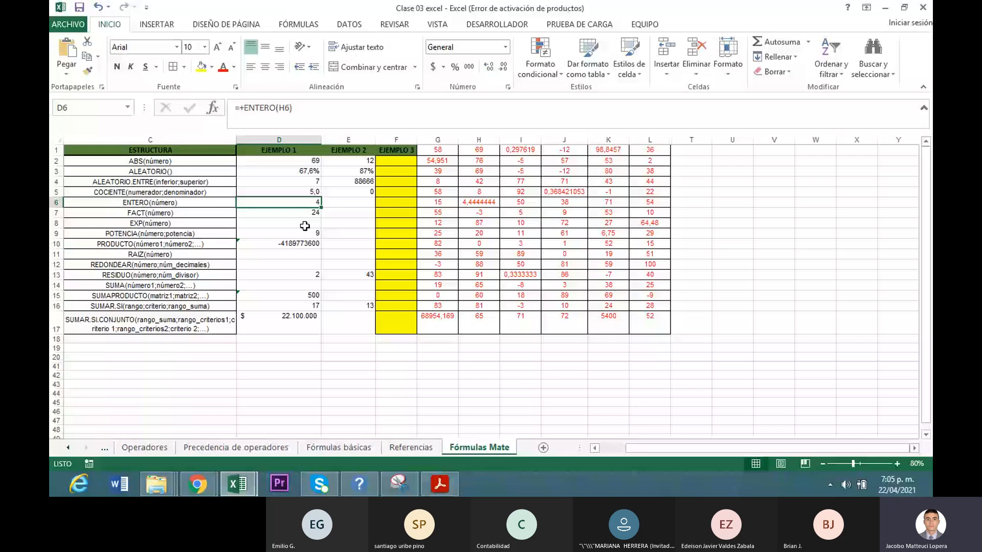
left_click_drag(712, 449, 684, 453)
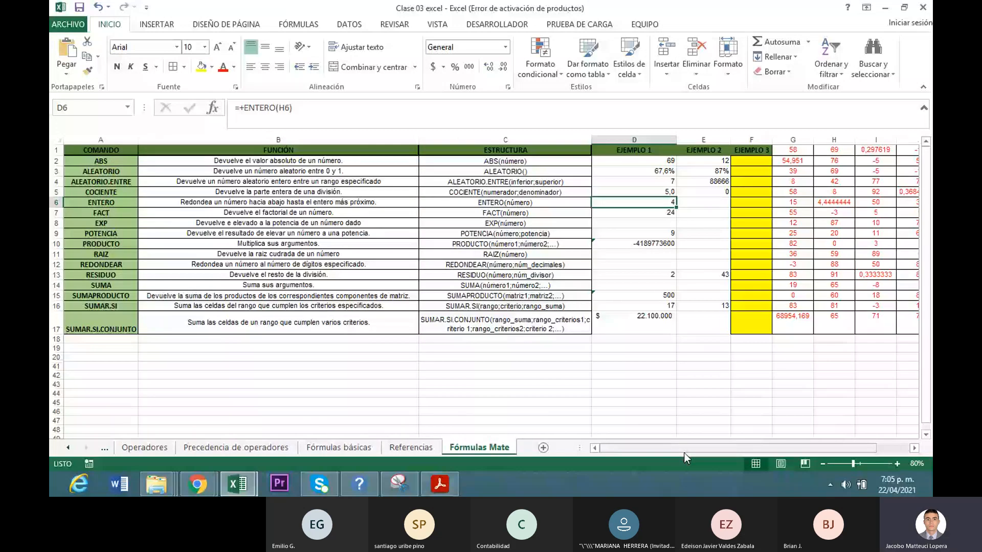
scroll(893, 340, "down", 2)
left_click(894, 341)
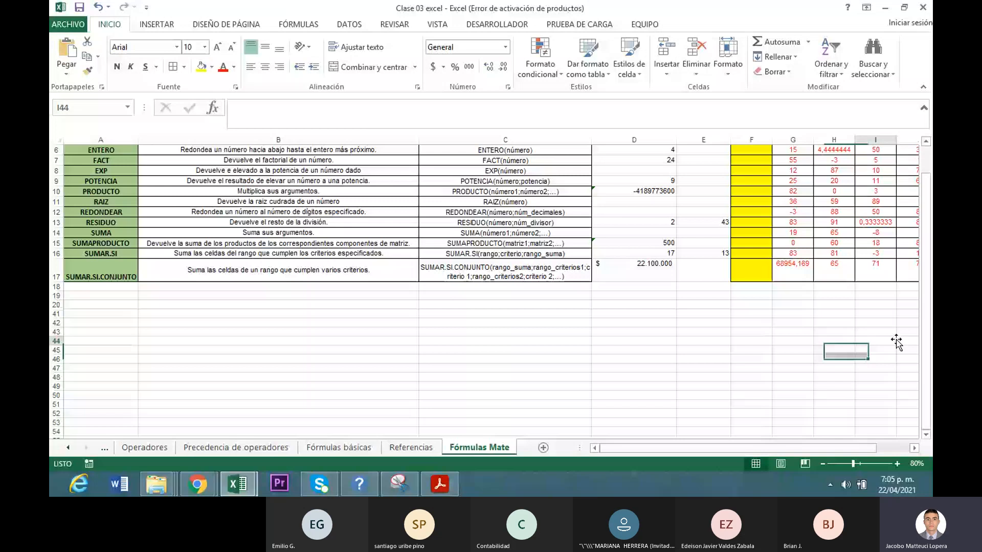
scroll(592, 368, "up", 2)
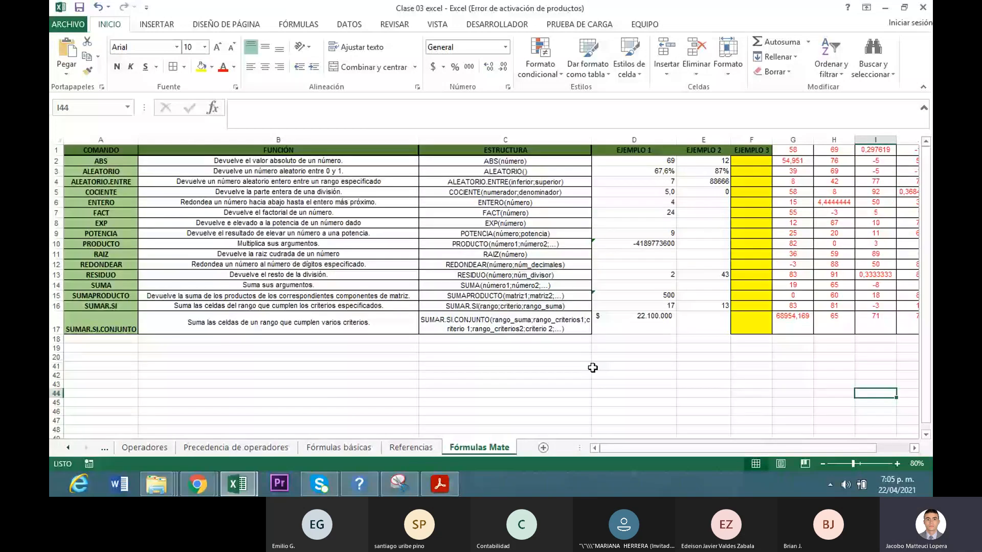
scroll(593, 367, "right", 2)
left_click(294, 204)
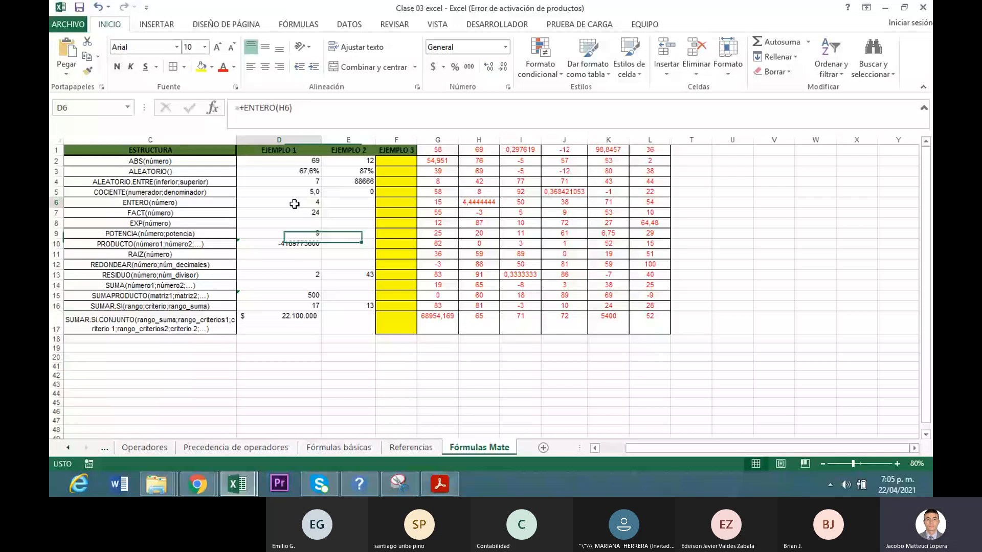
- Re-enter the first integer example in D6 as =ENTERO(H6)
type("=en")
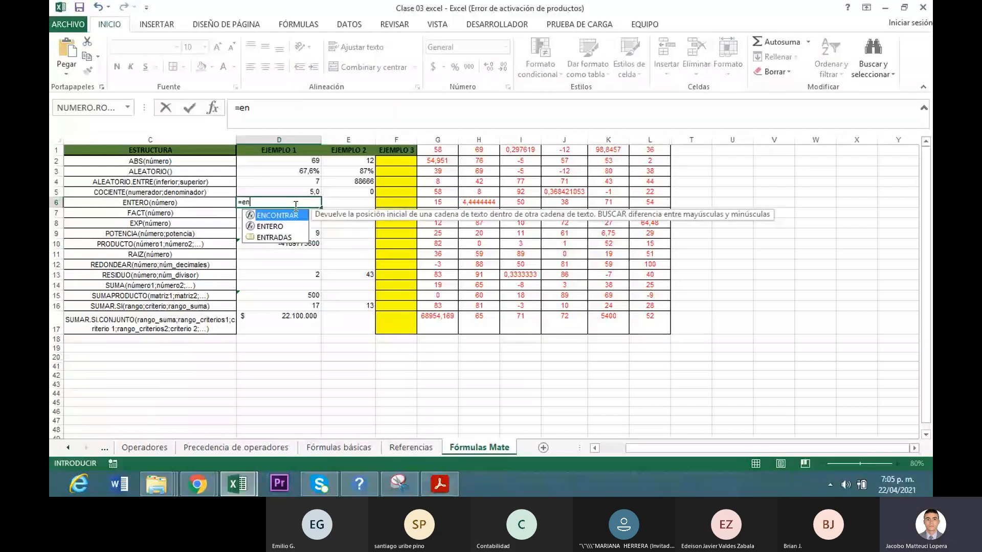
double_click(276, 226)
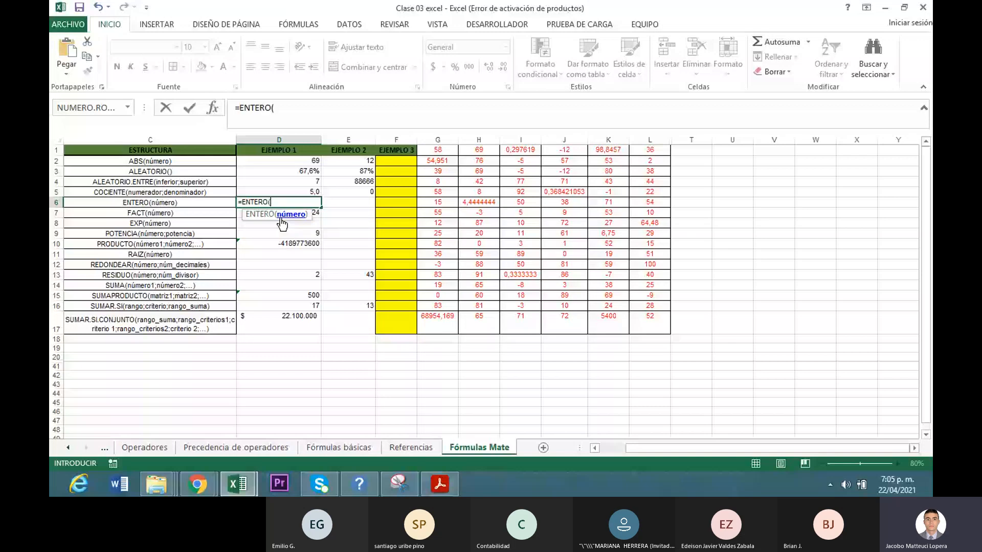
left_click(475, 202)
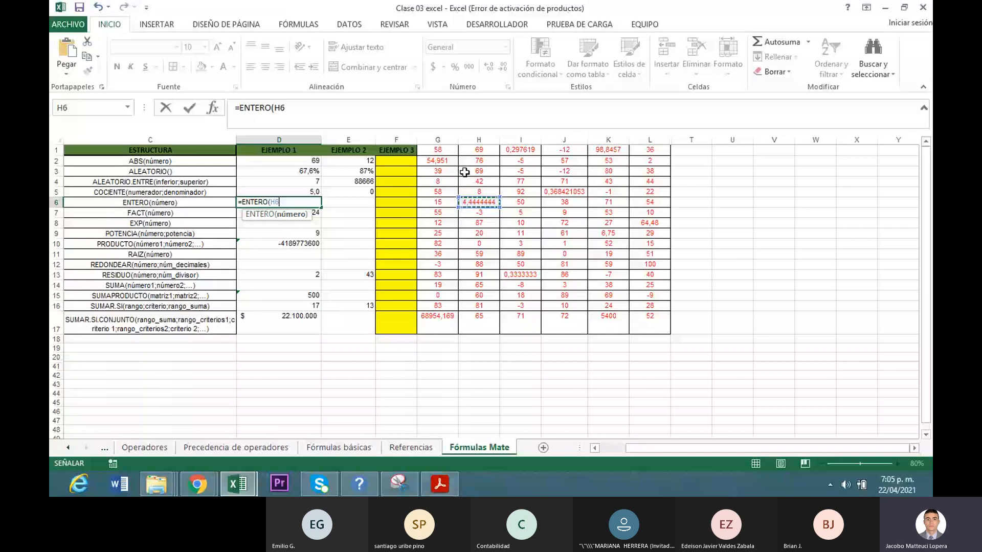
key("Return")
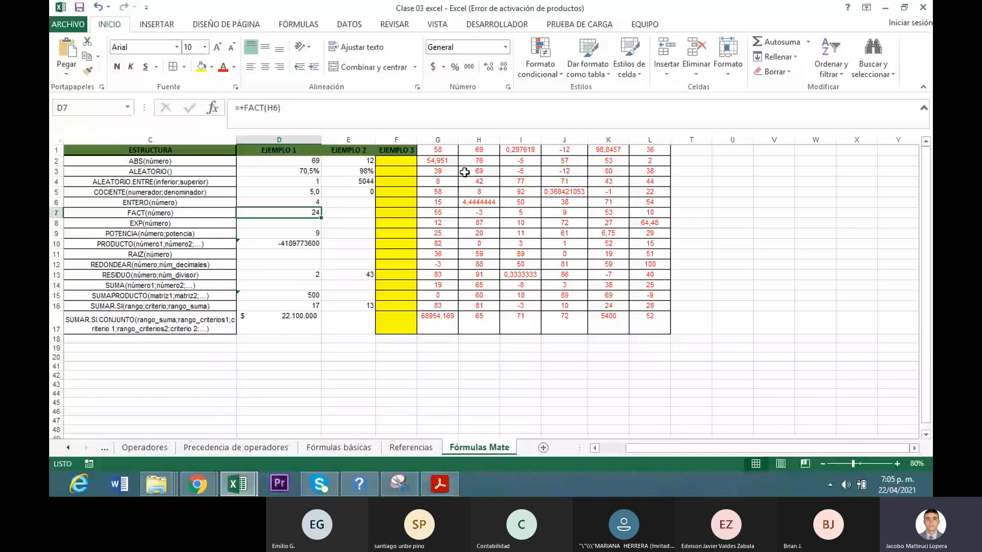
- Enter the formula =ENTERO(H7) in E6 as the second integer example
left_click(331, 204)
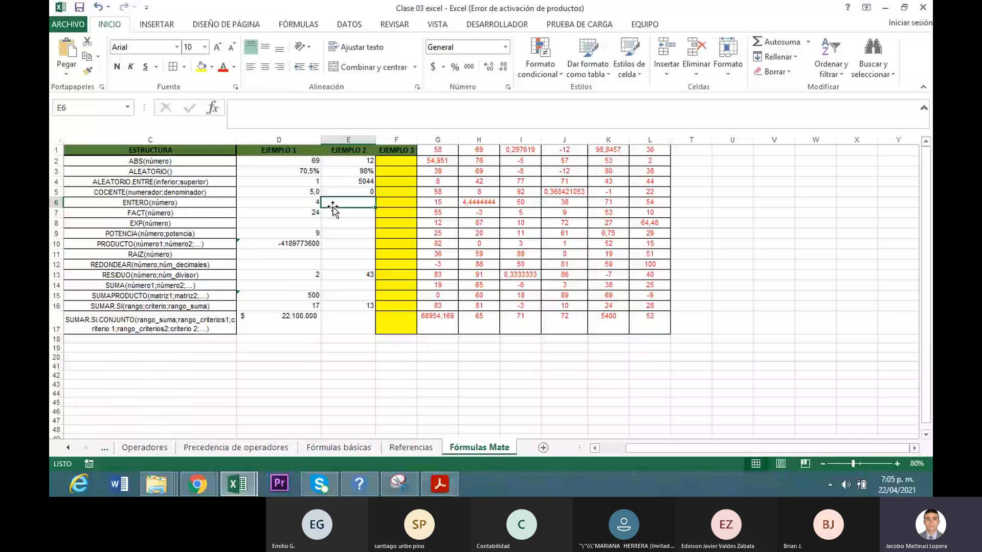
type("+")
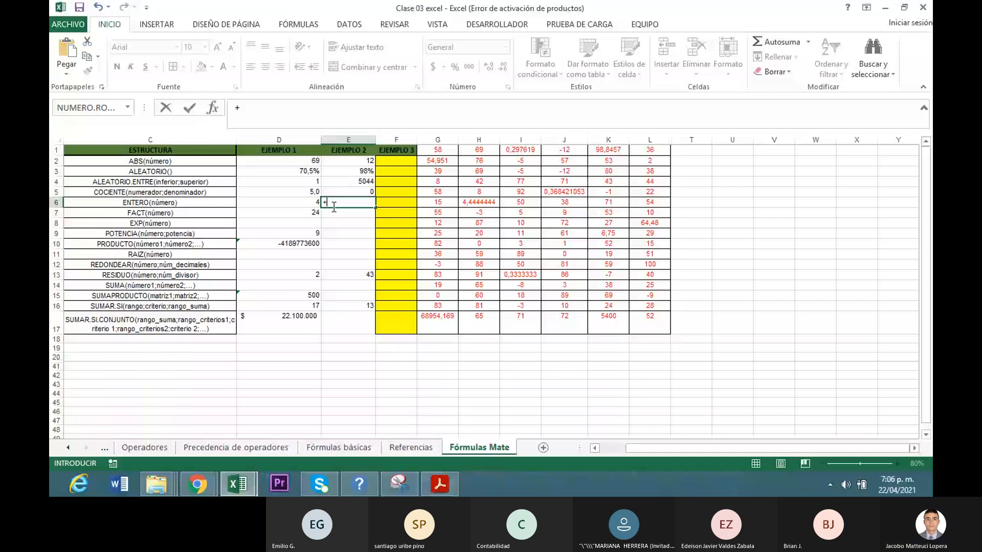
key("BackSpace")
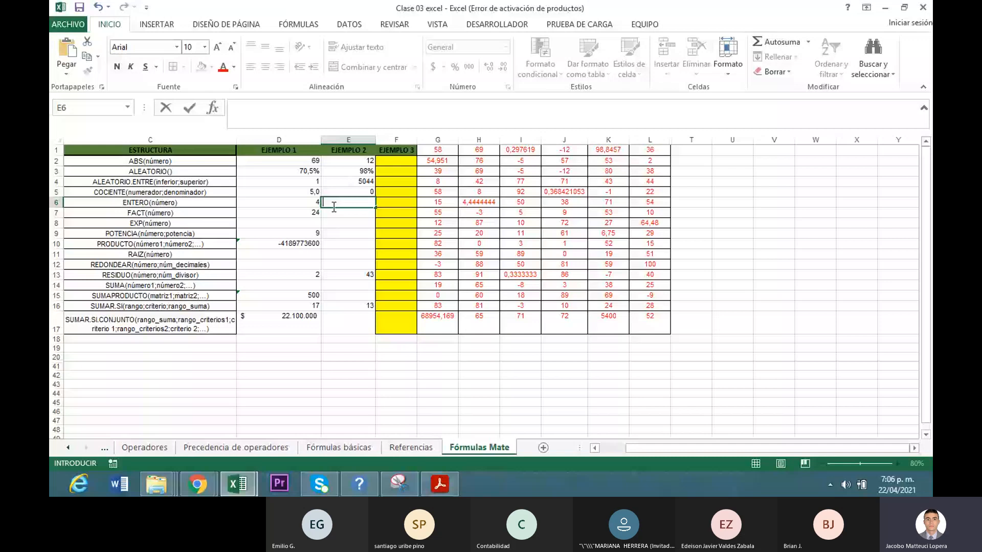
type("=ENTERO(")
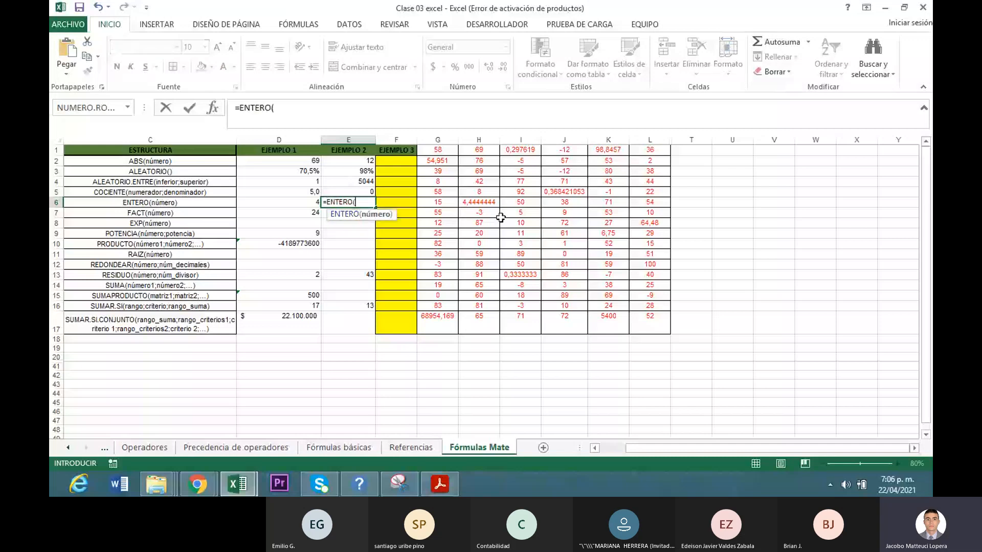
left_click(488, 214)
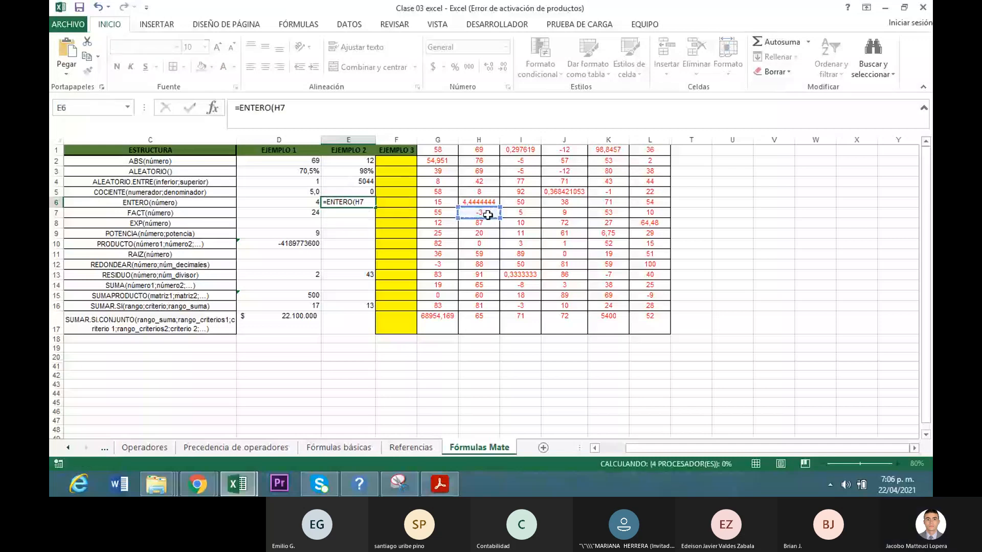
key("Return")
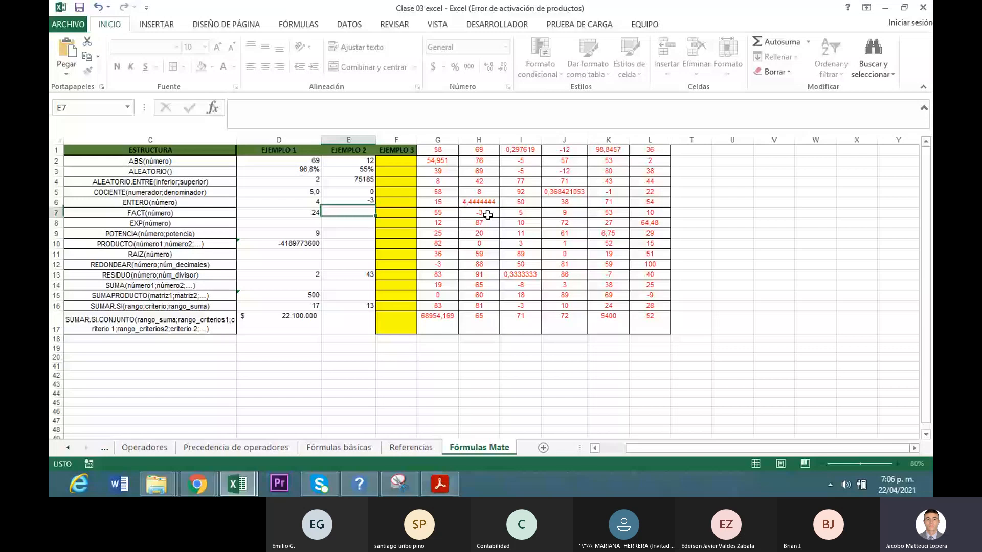
- Change the argument of the ENTERO formula in E6 to J5
double_click(365, 206)
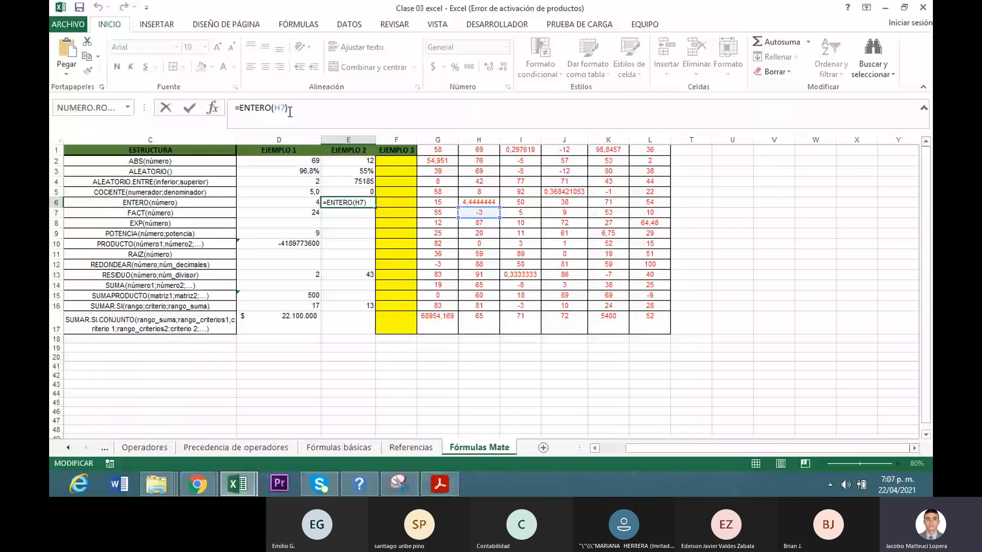
left_click(289, 110)
key("BackSpace")
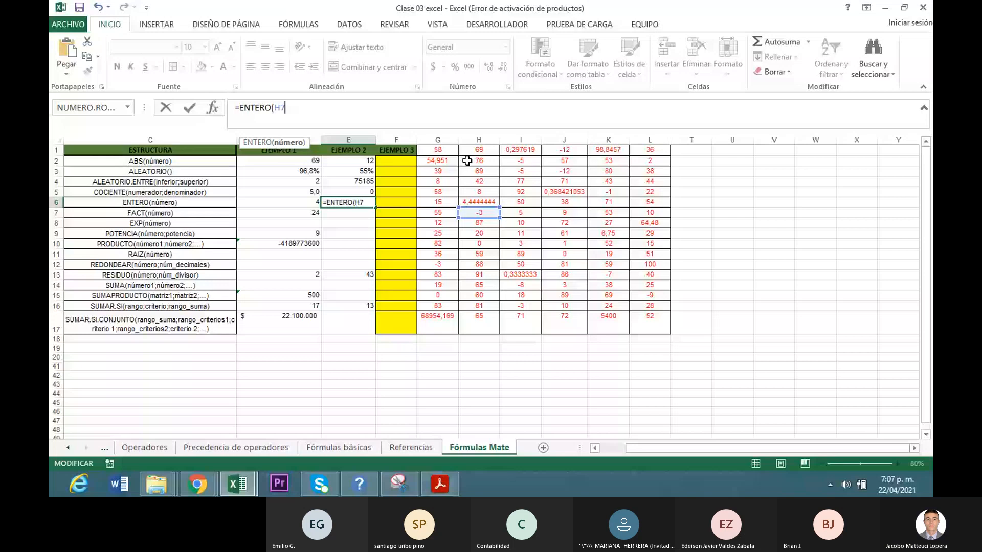
key("BackSpace")
key("BackSpace")
left_click(568, 193)
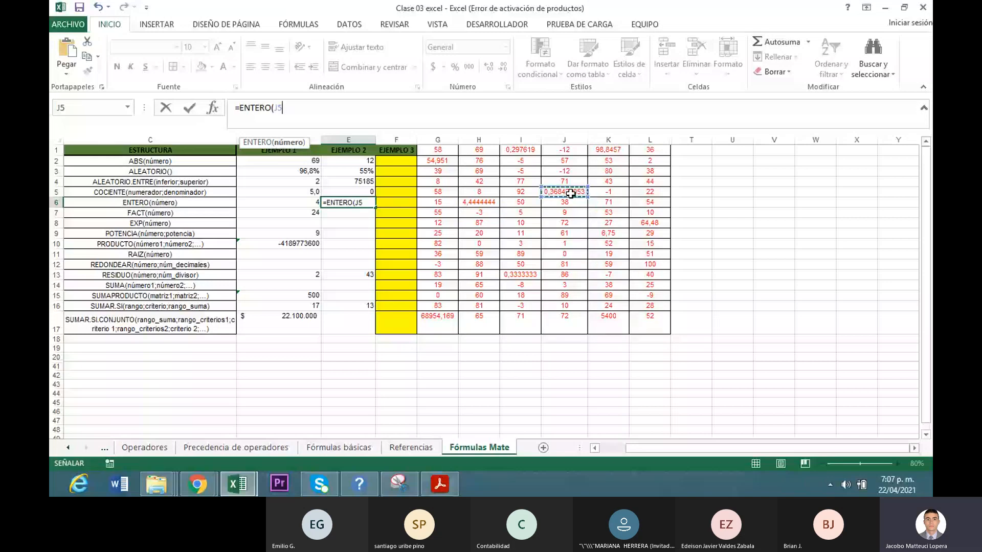
key("Return")
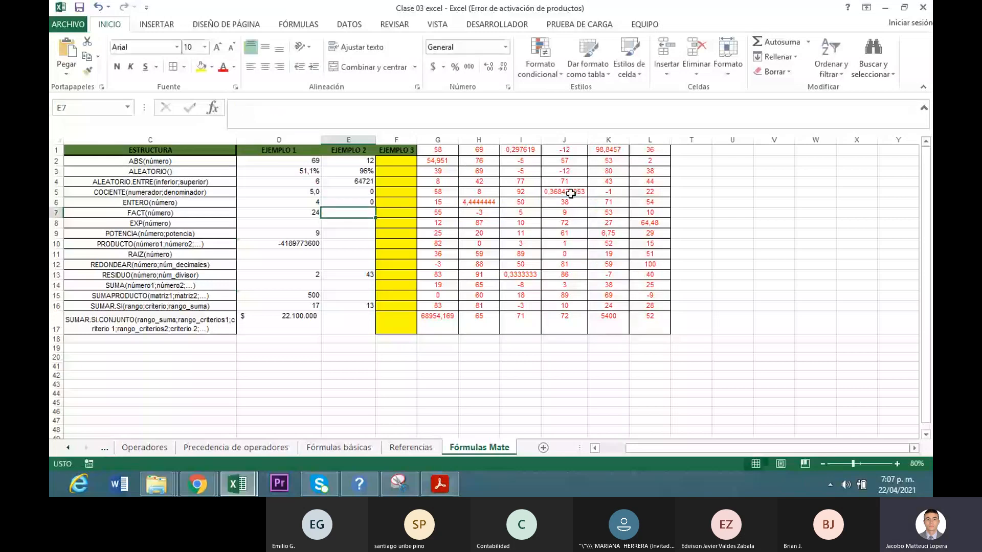
left_click(570, 193)
- Replace the factorial example in D7 with the formula +FACT(I7)
left_click(310, 214)
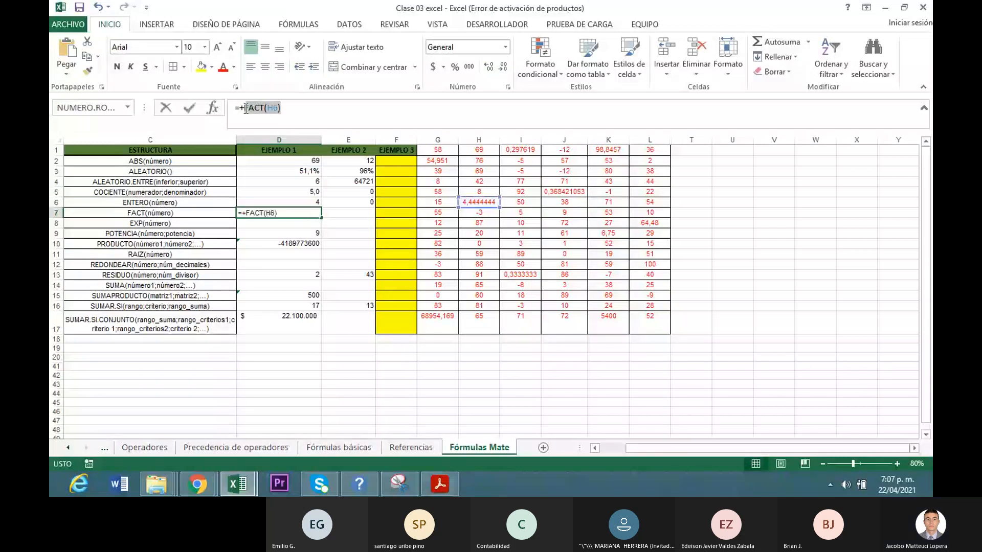
key("BackSpace")
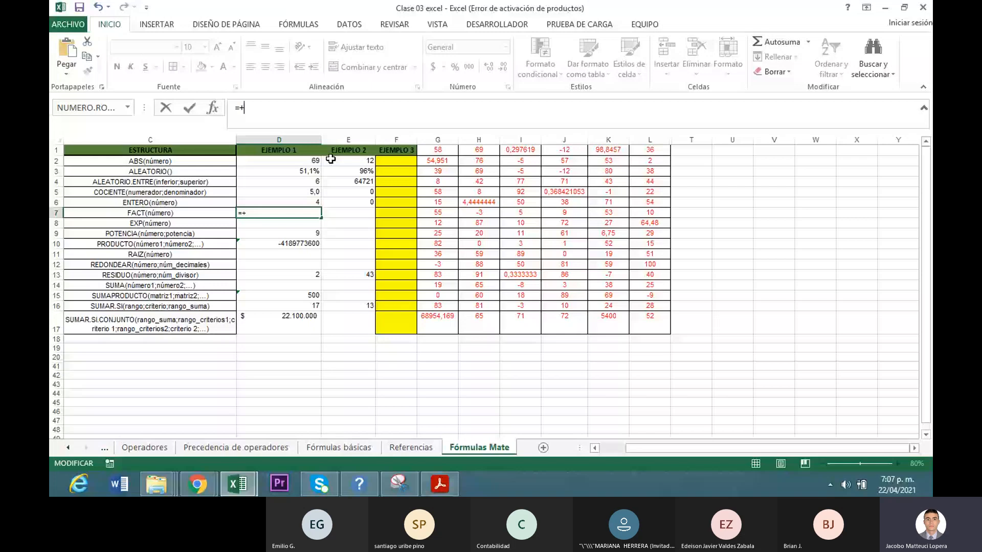
key("BackSpace")
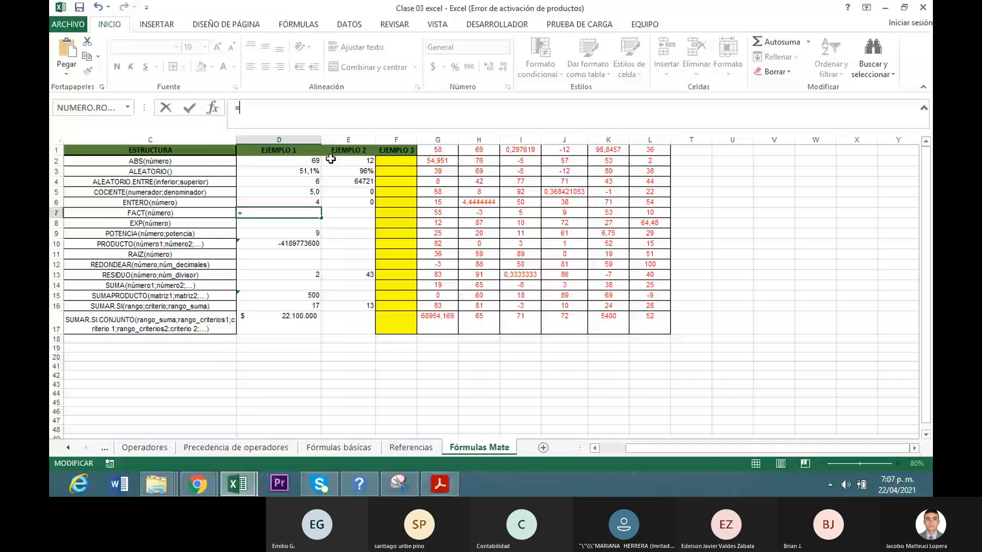
key("BackSpace")
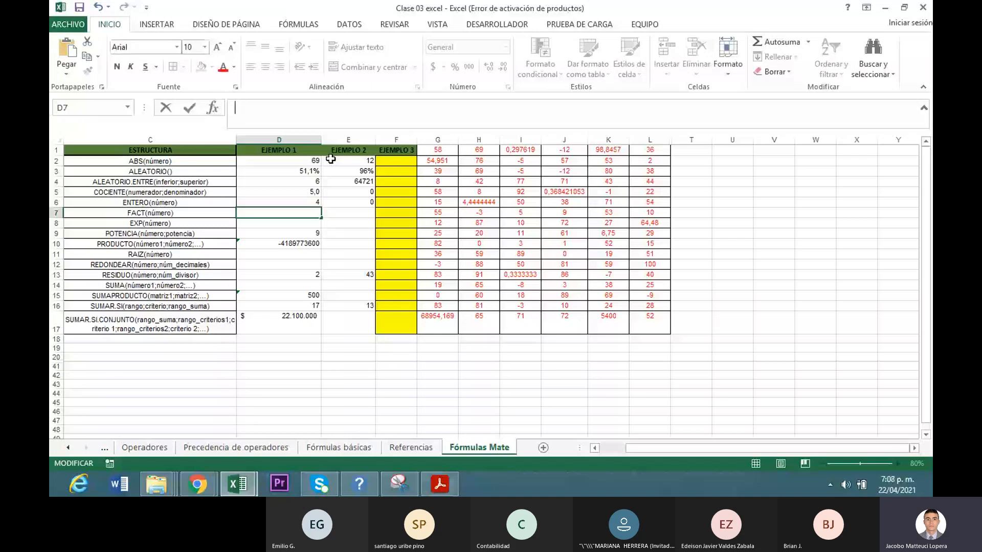
type("+fact")
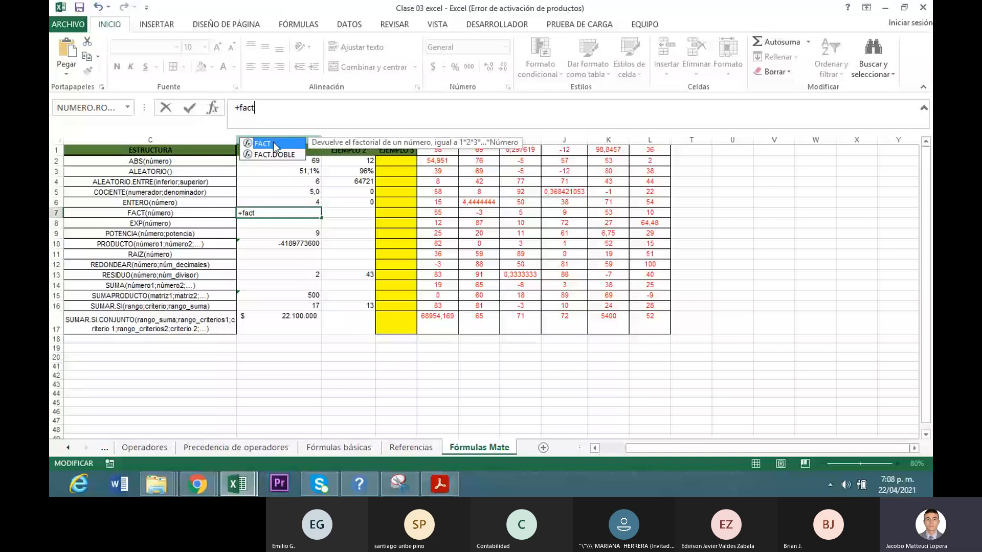
double_click(273, 143)
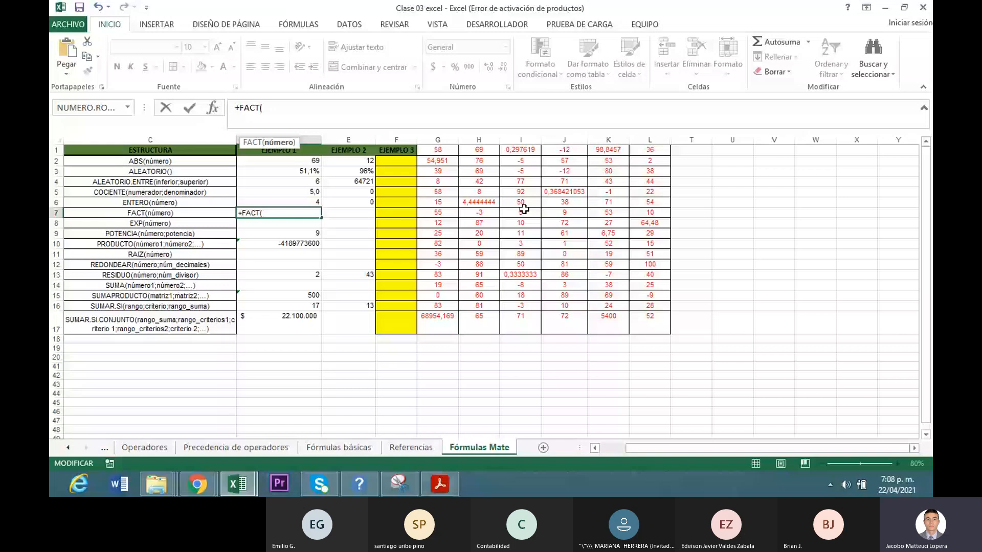
left_click(522, 211)
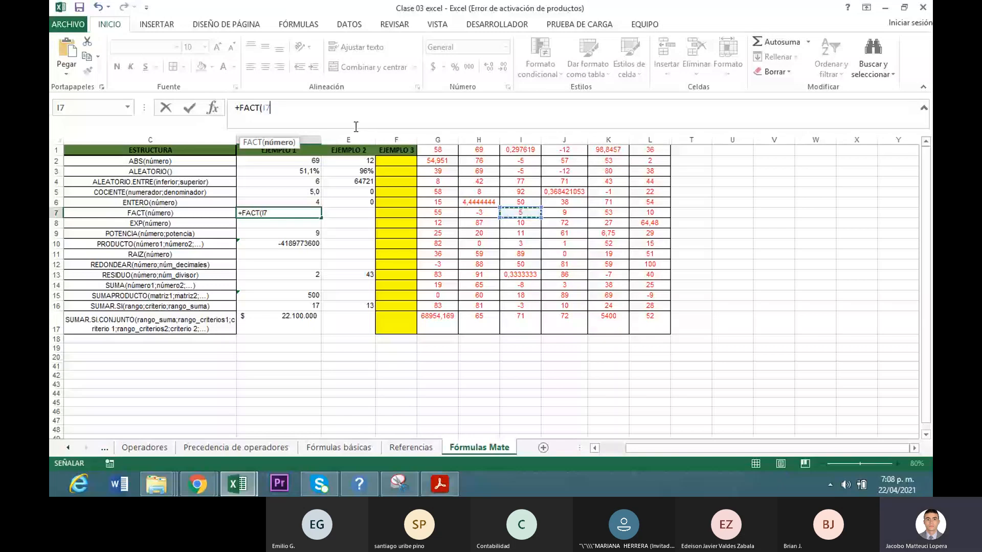
type(")")
key("Return")
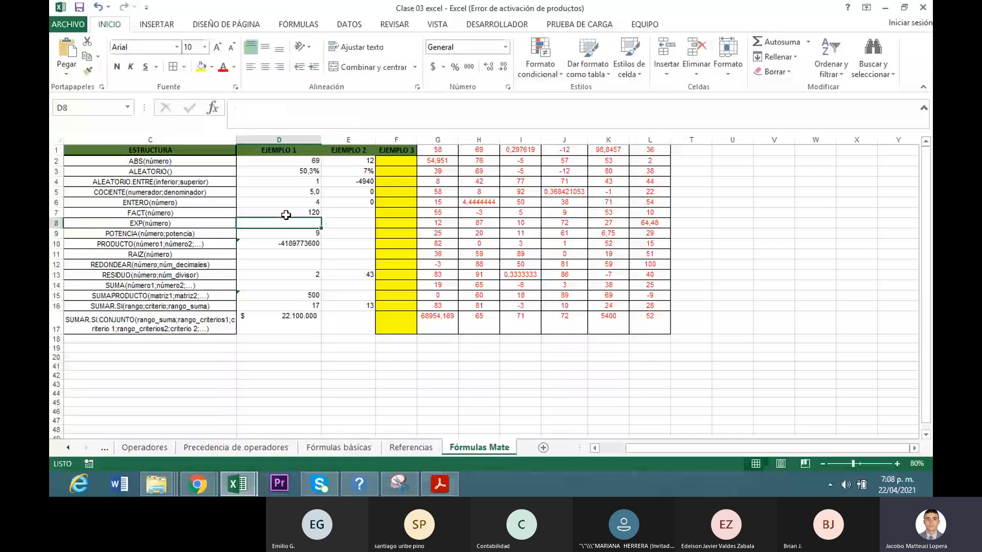
left_click(301, 214)
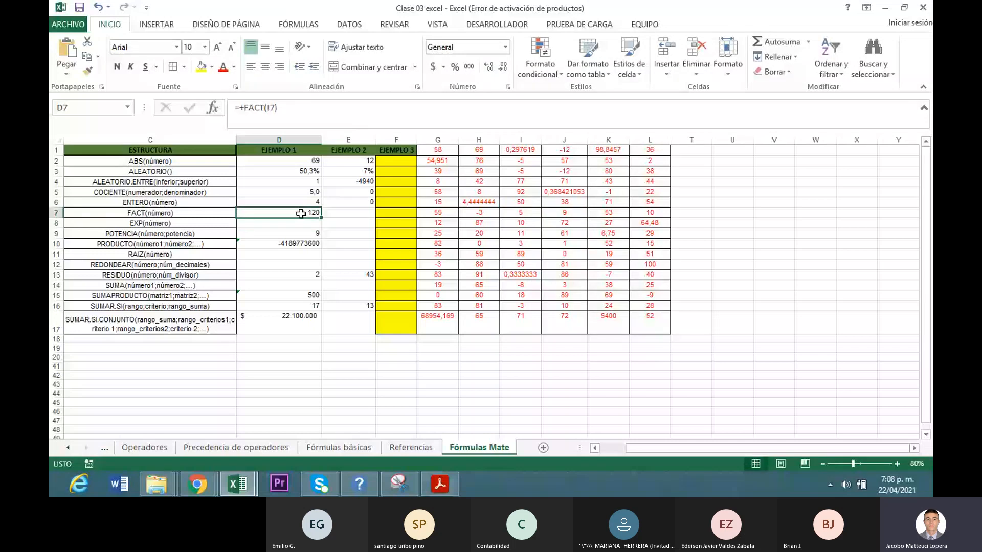
- Enter the formula +FACT(G16) in E7 as the second factorial example
left_click(344, 211)
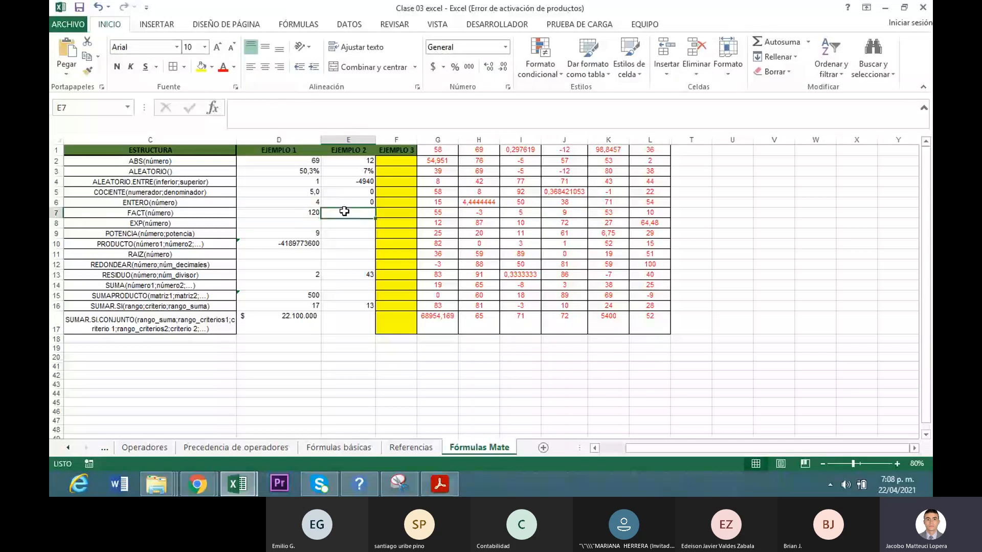
type("+")
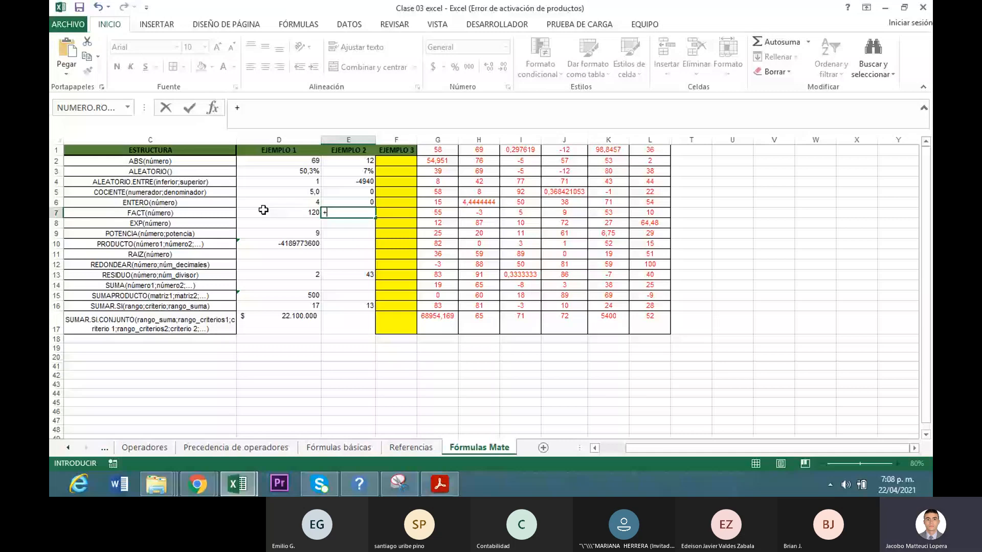
type("fac")
key("Tab")
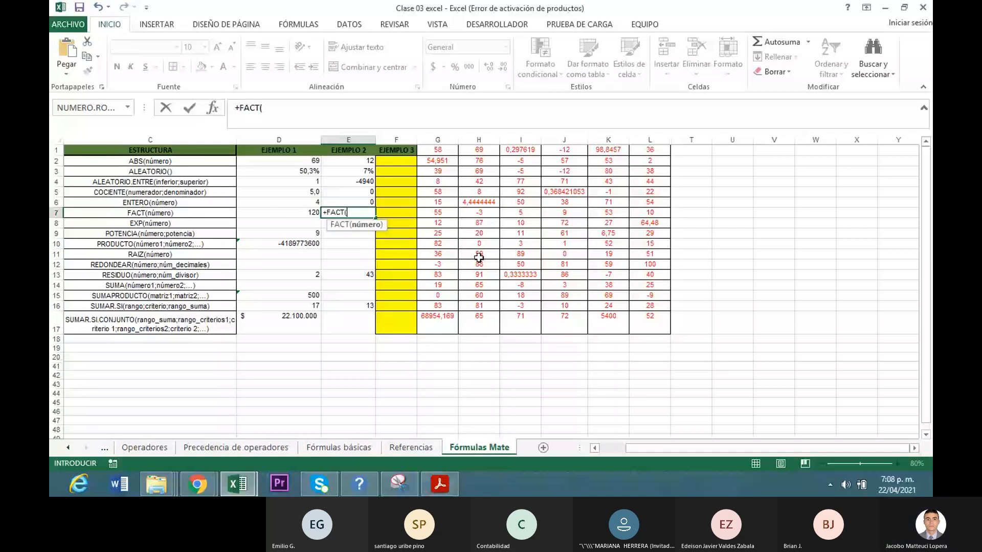
left_click(446, 308)
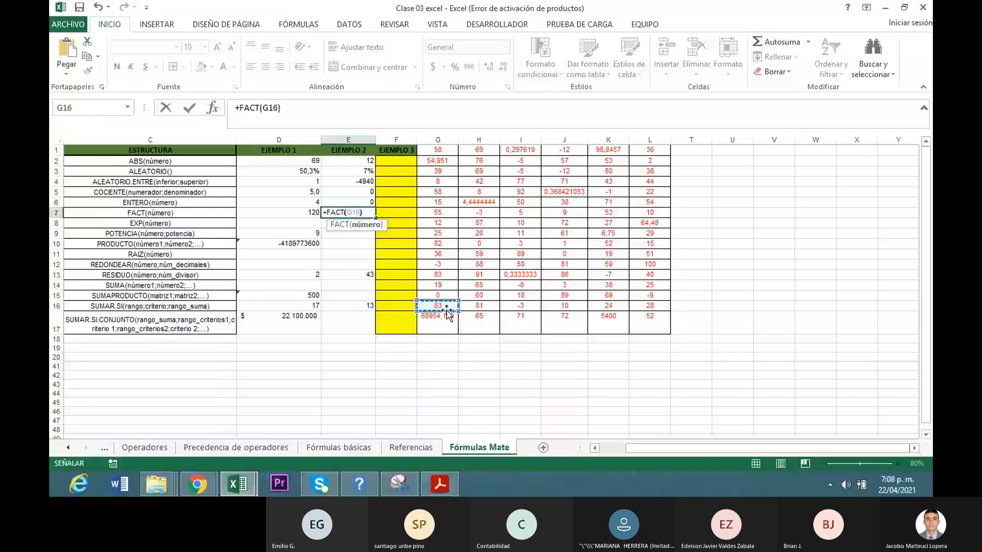
key("Return")
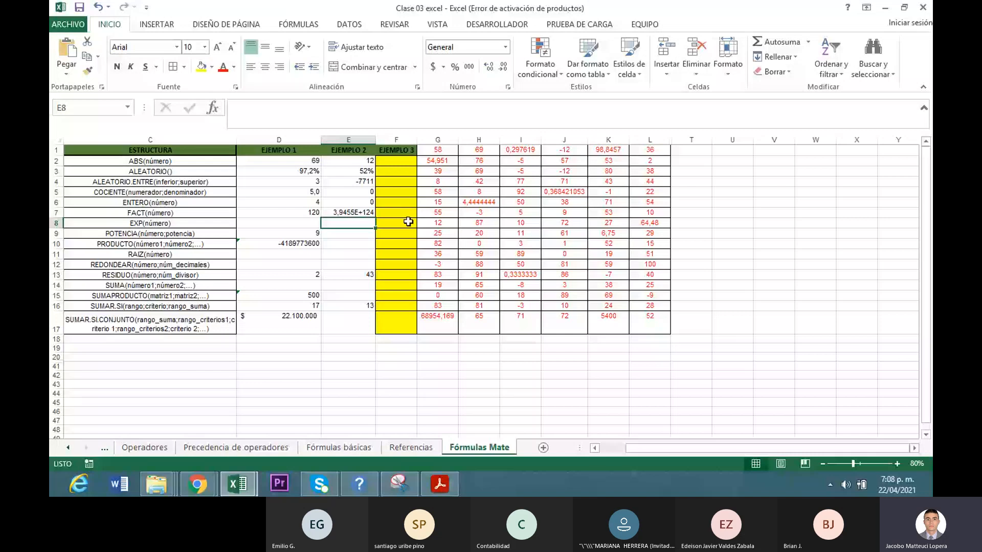
left_click(362, 213)
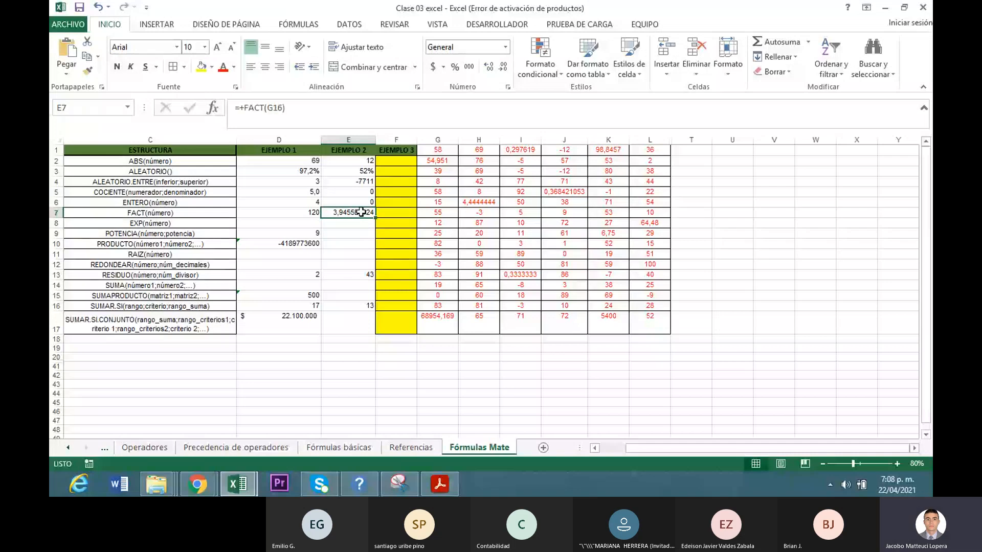
- Enter the formula +EXP(1) in D8 as the first exponential example
left_click(306, 225)
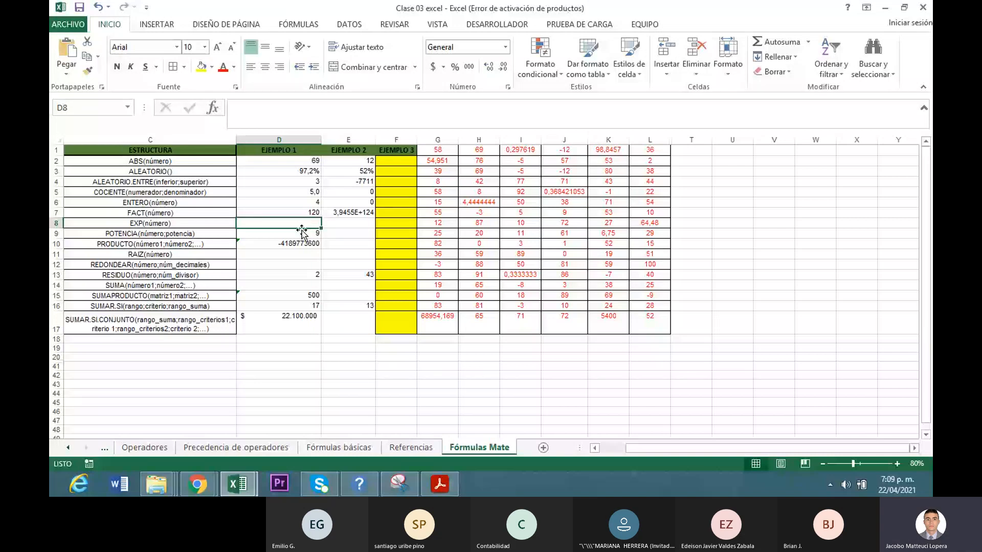
type("+")
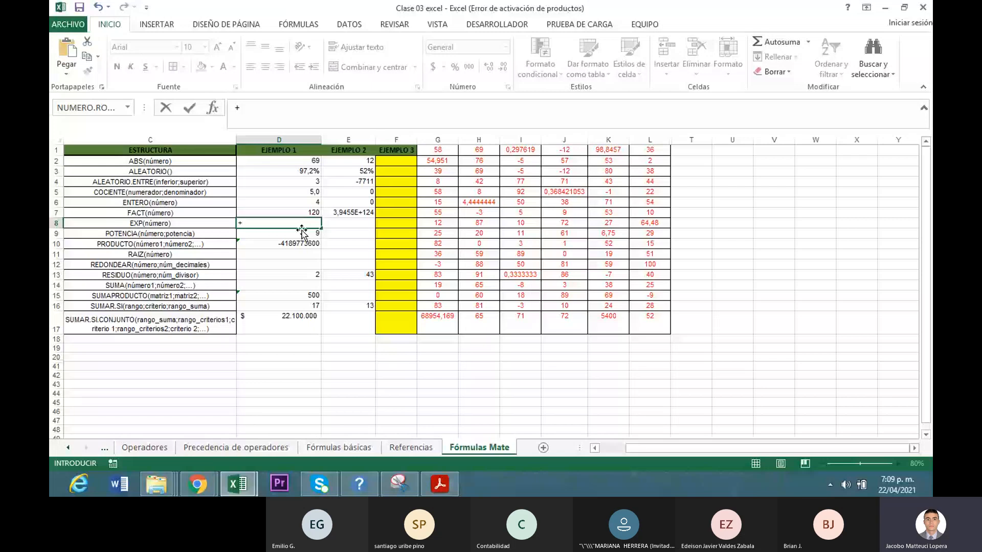
mouse_move(636, 451)
left_mouse_down()
mouse_move(605, 452)
mouse_move(645, 448)
left_mouse_up()
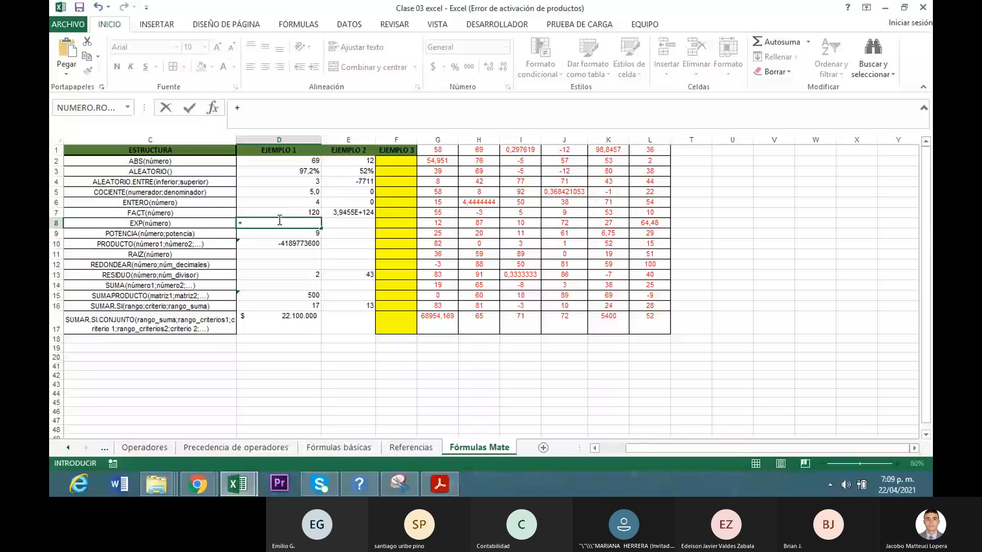
type("ec")
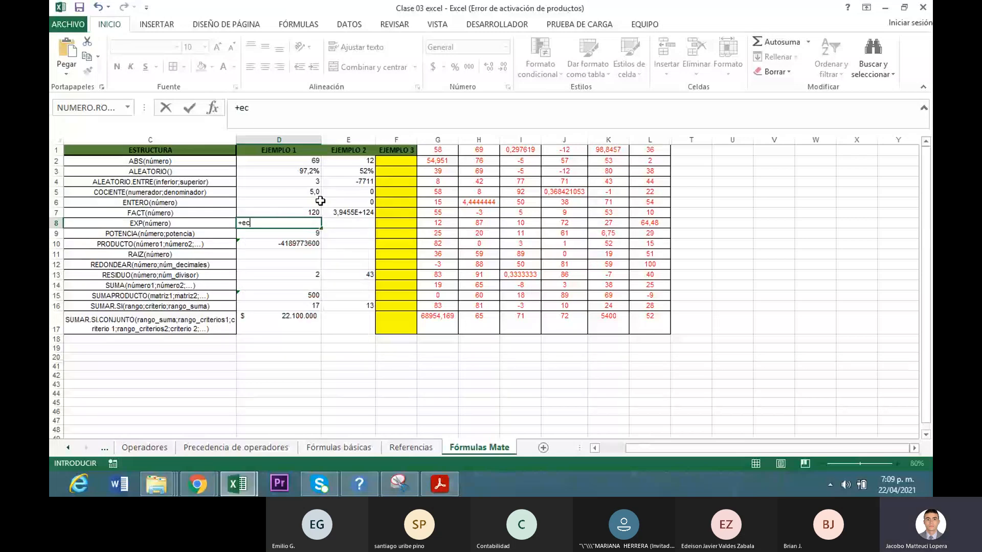
key("BackSpace")
type("xp")
double_click(275, 236)
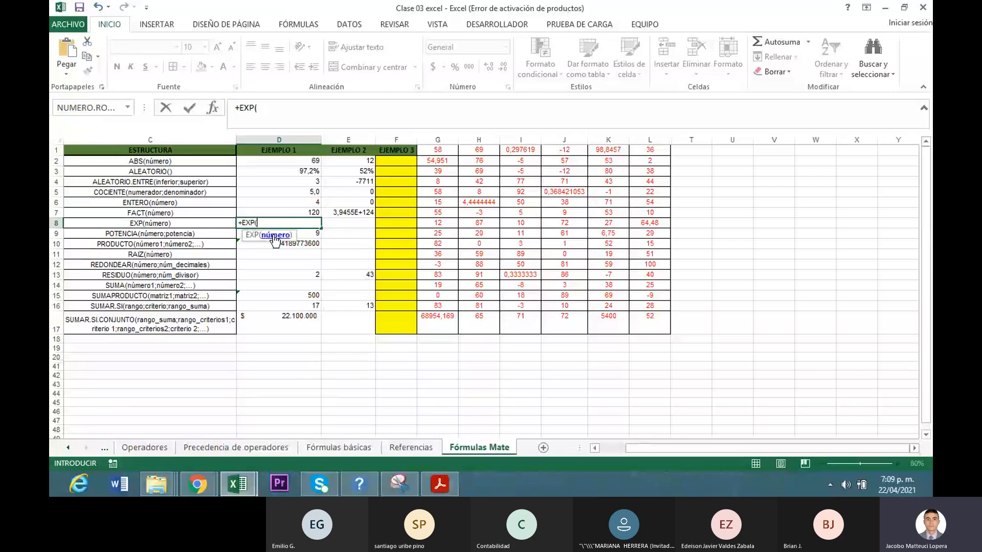
type("1)")
key("Return")
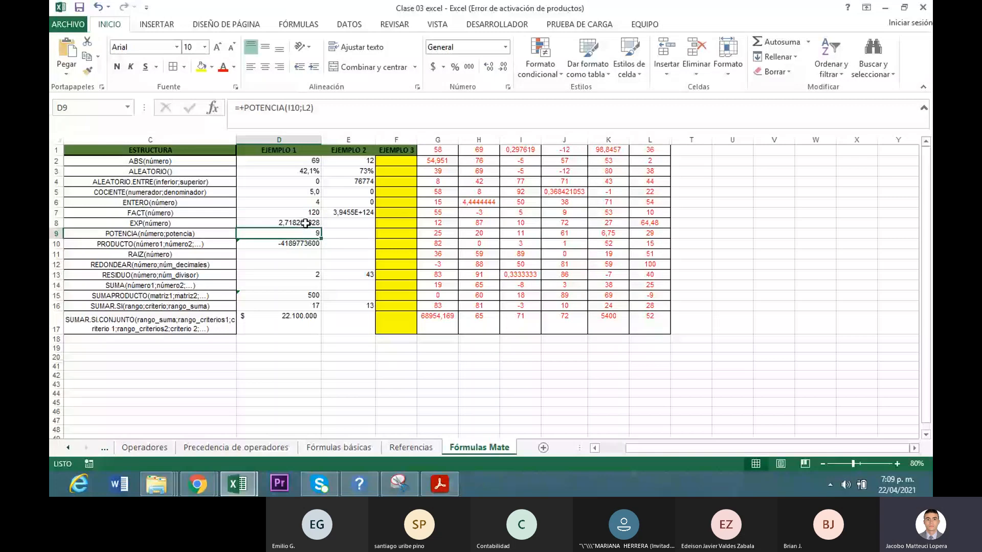
- Enter the formula +EXP(K5) in E8 as the second exponential example
left_click(322, 224)
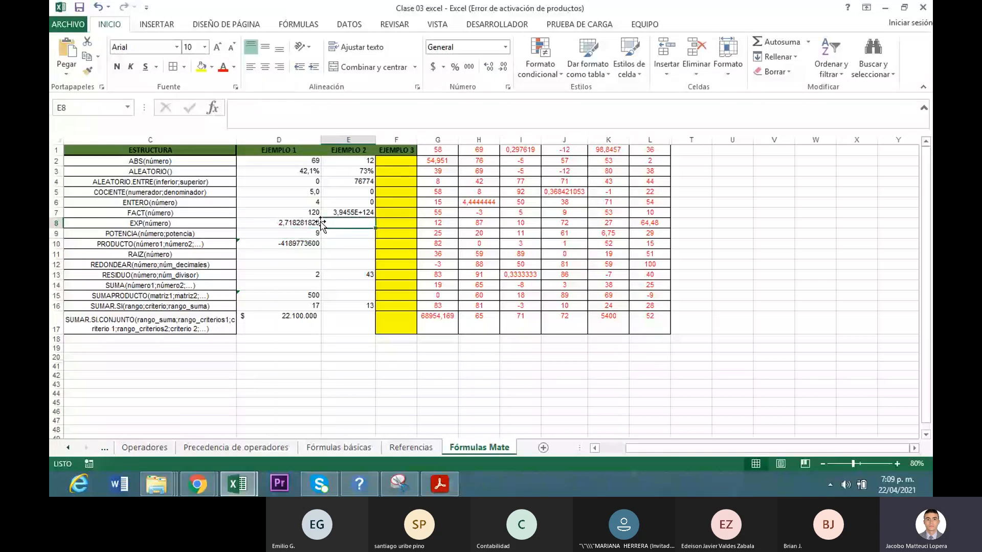
type("+")
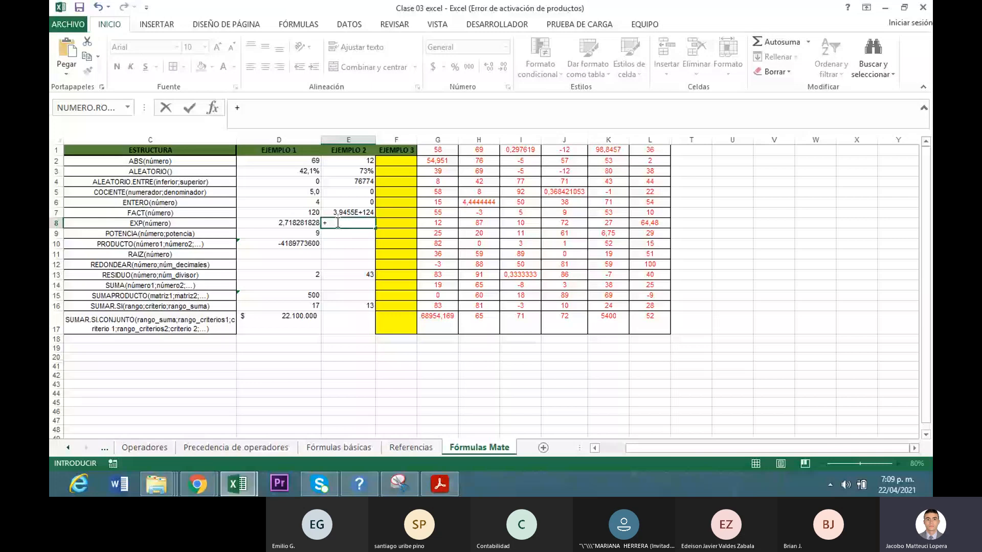
type("exp")
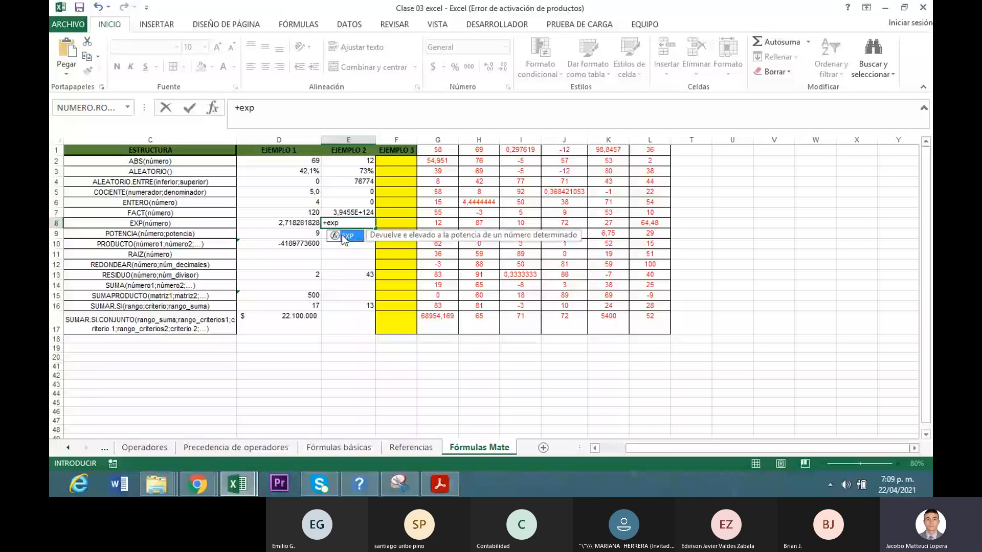
double_click(346, 236)
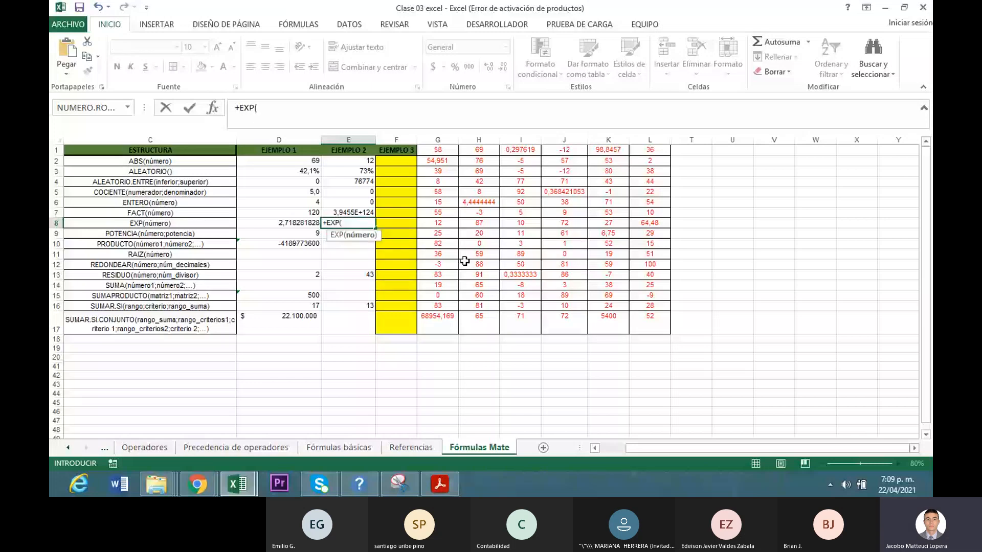
left_click(608, 195)
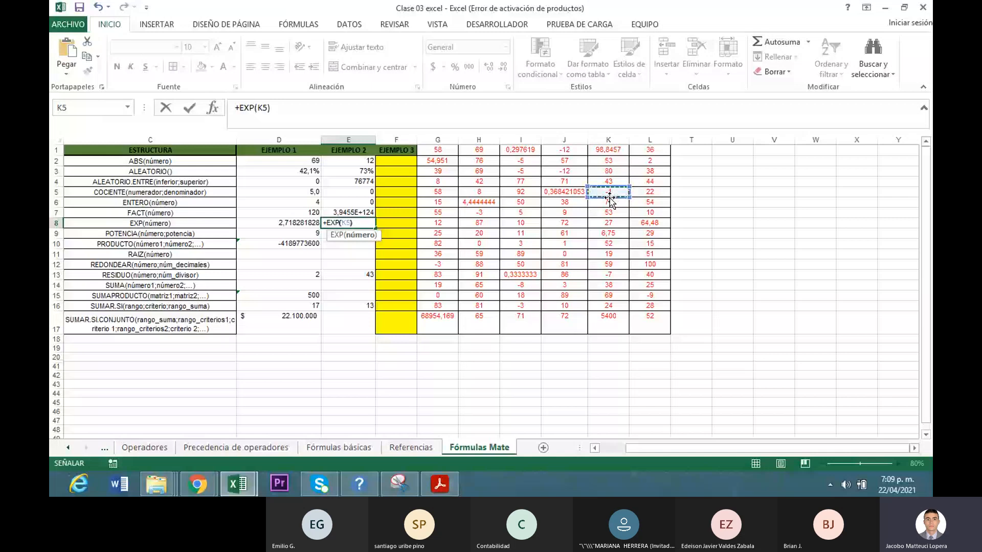
key("ctrl+Return")
- Change the argument of the EXP formula in E8 to J3
left_click(274, 109)
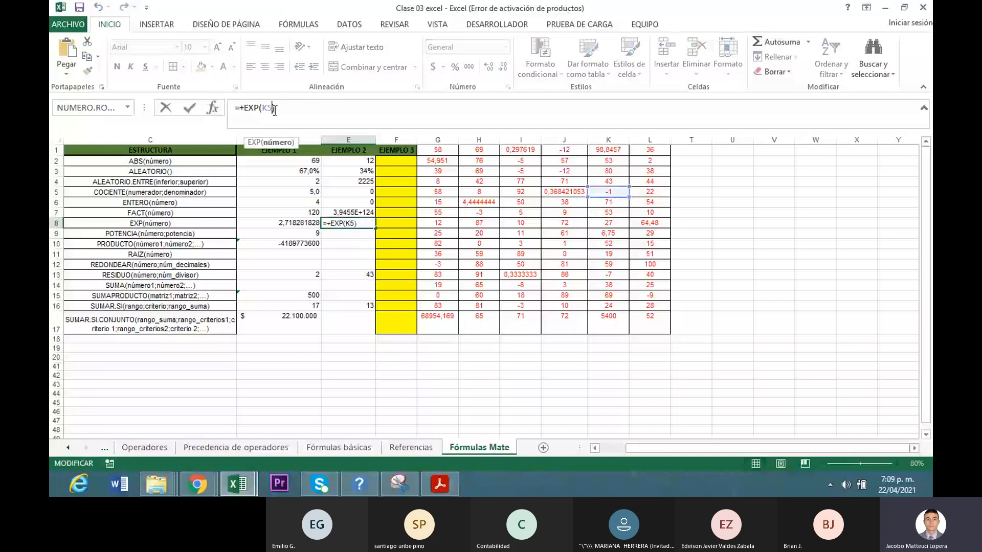
key("BackSpace")
key("BackSpace")
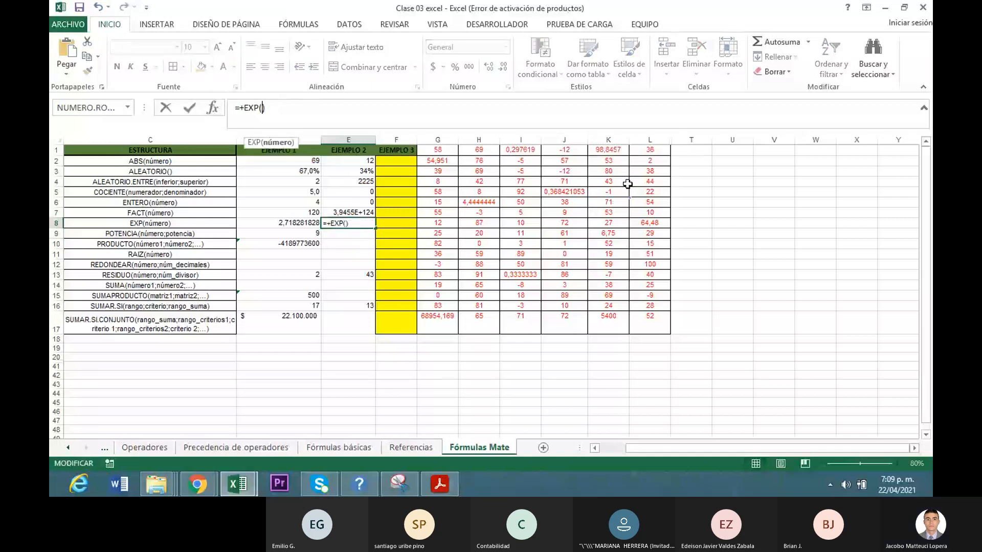
left_click(560, 171)
key("Return")
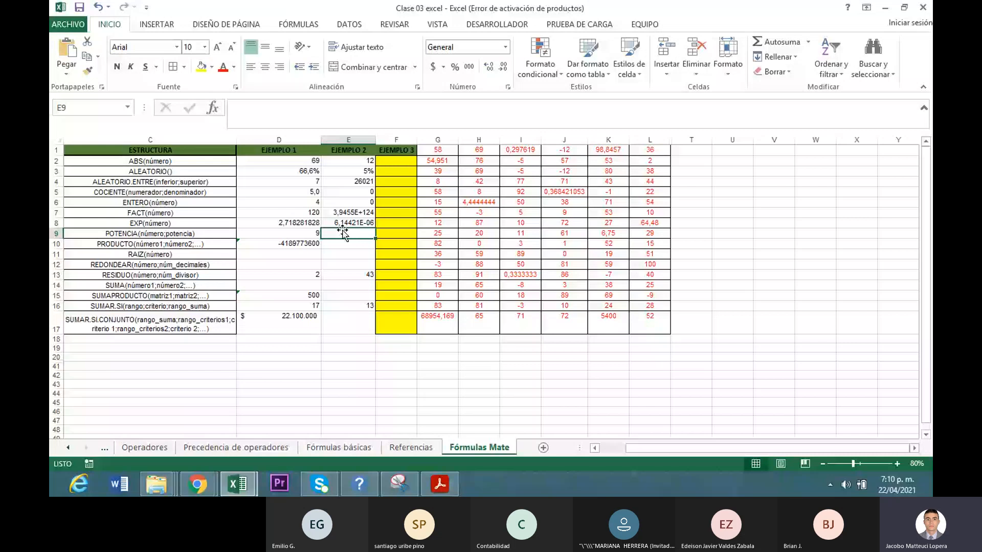
- Replace the power example in D9 with the formula +POTENCIA(I10;L2)
key("Left")
type("+")
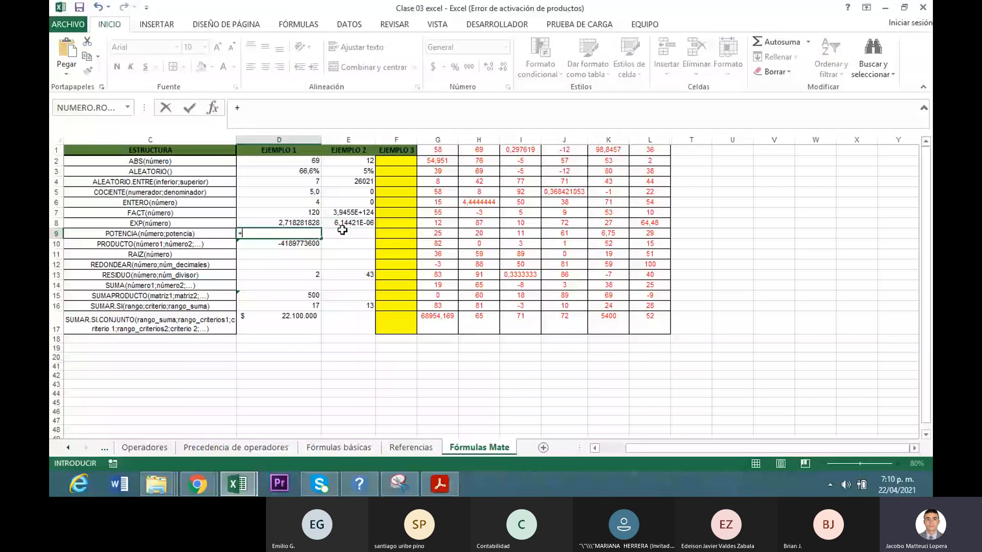
type("potencia")
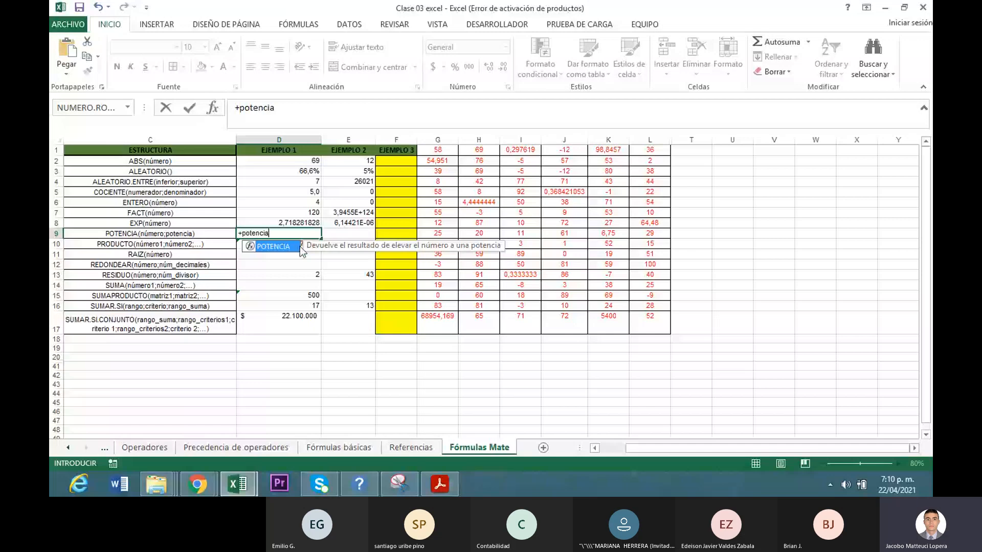
double_click(300, 247)
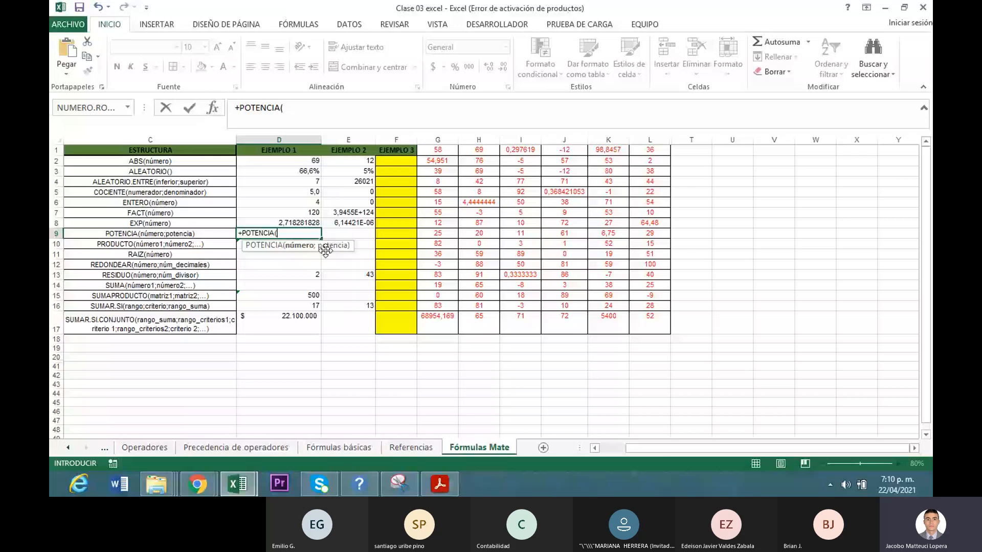
left_click(523, 244)
type(";")
left_click(643, 160)
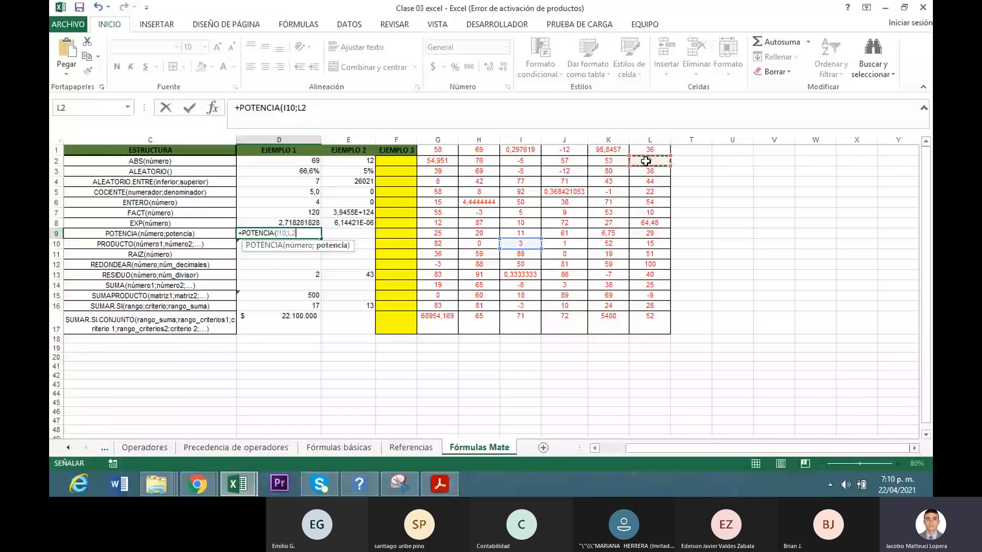
type(")")
key("Return")
- Change the exponent argument of the POTENCIA formula in D9 to G2
left_click(315, 232)
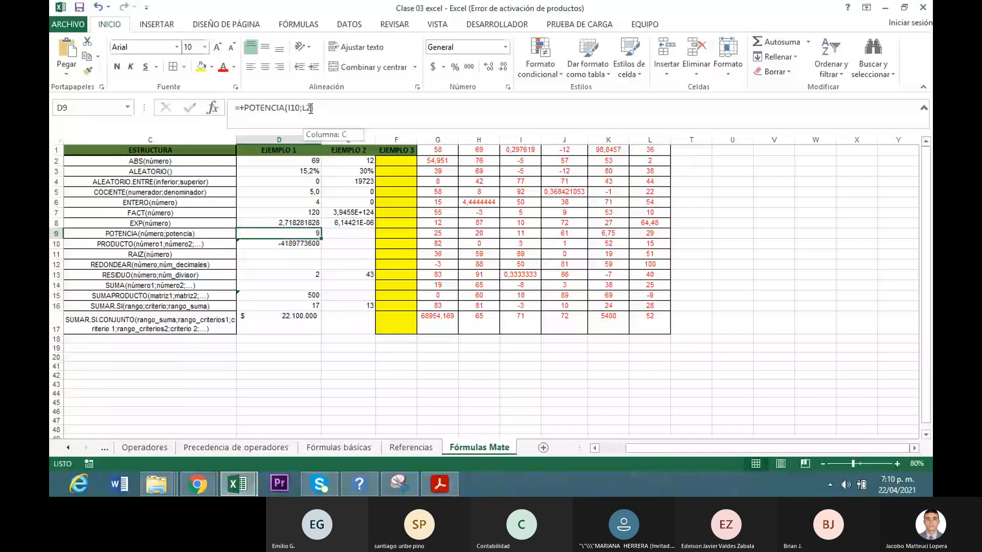
left_click(311, 110)
key("BackSpace")
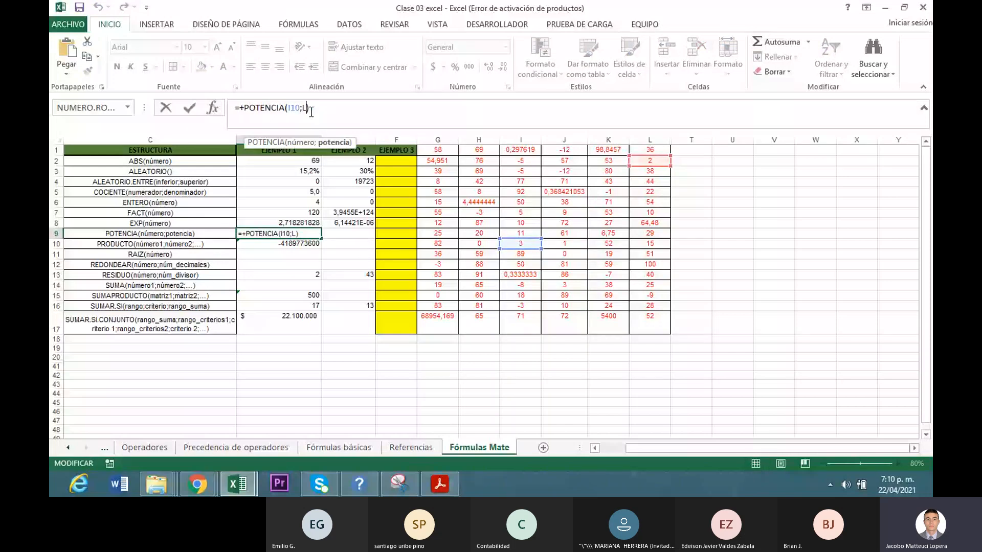
key("BackSpace")
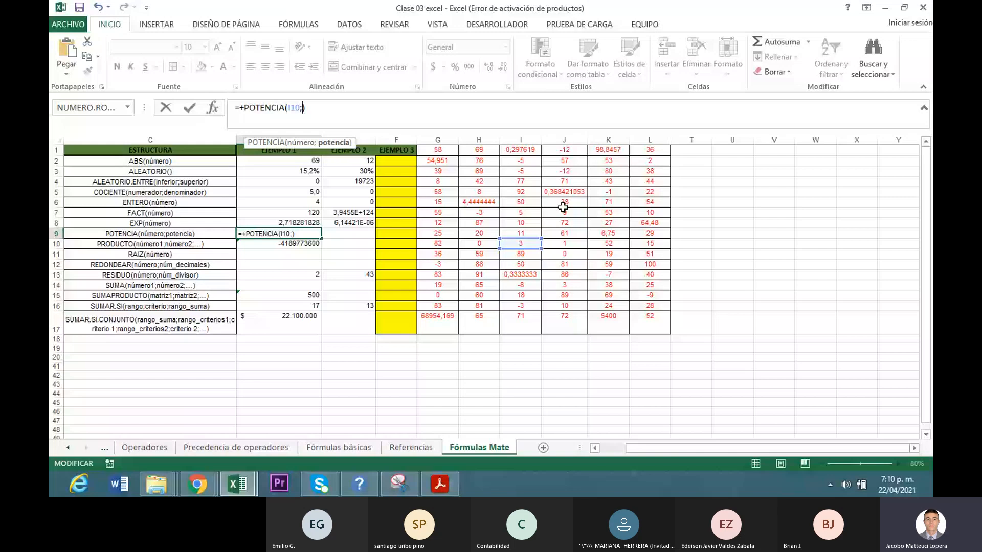
left_click(449, 161)
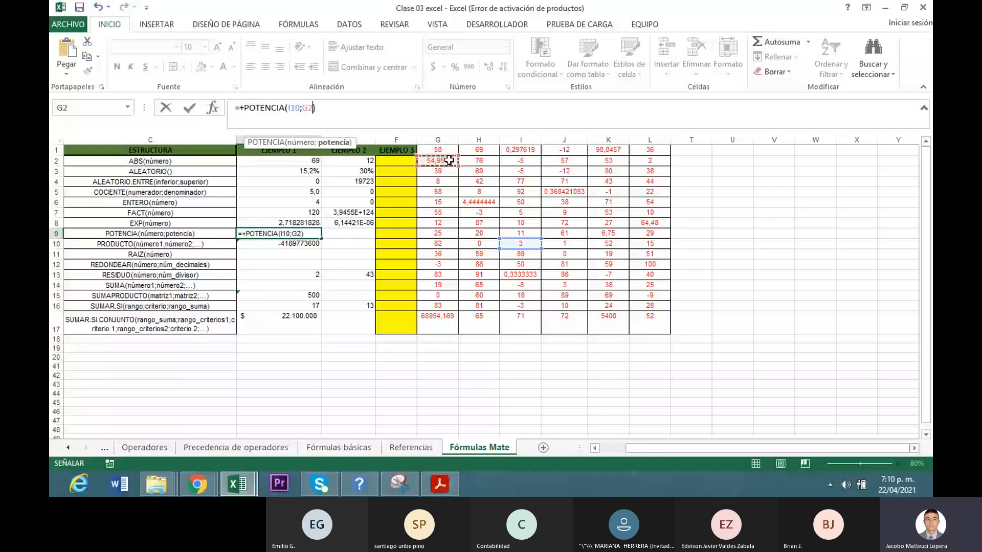
left_click(378, 112)
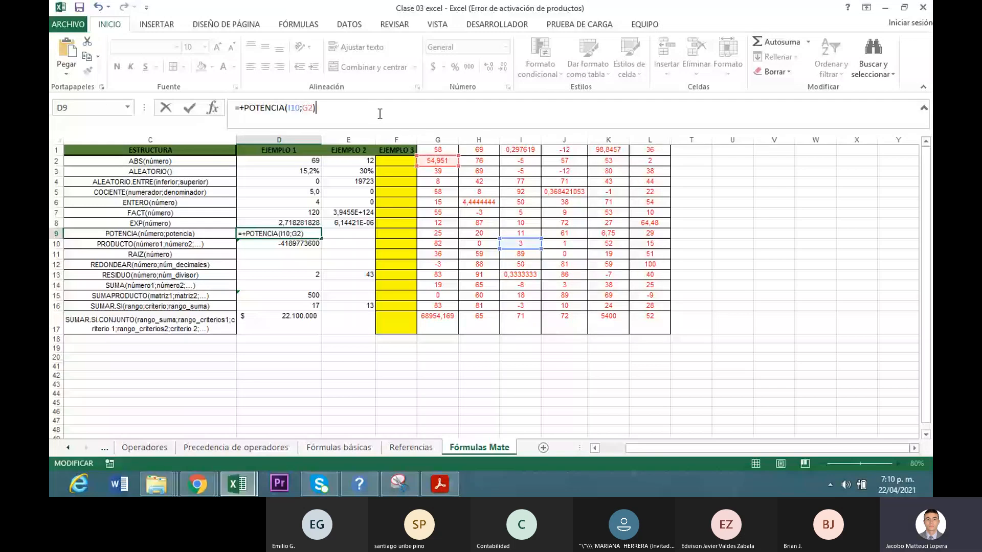
key("Return")
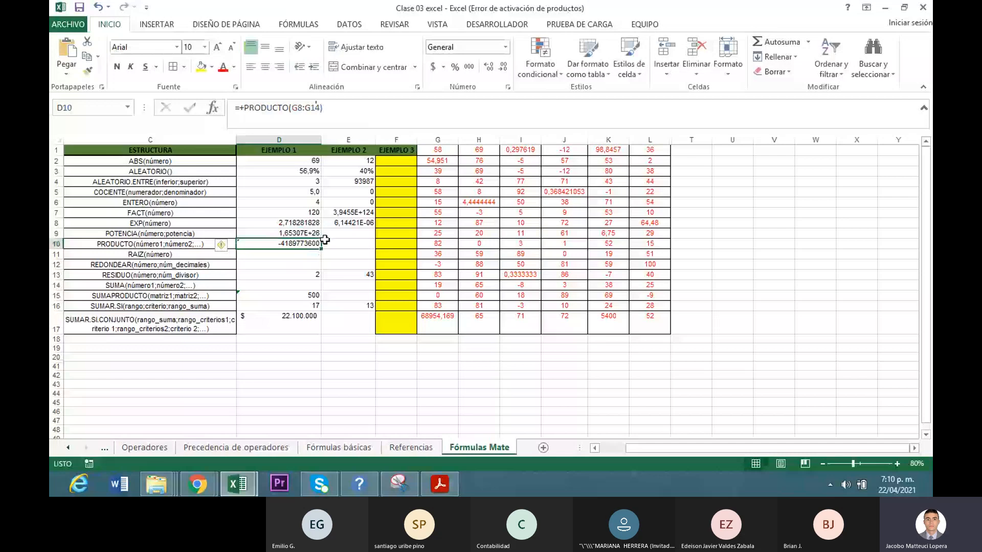
- Increase the number of decimals displayed for the POTENCIA result in D9 several times
left_click(309, 235)
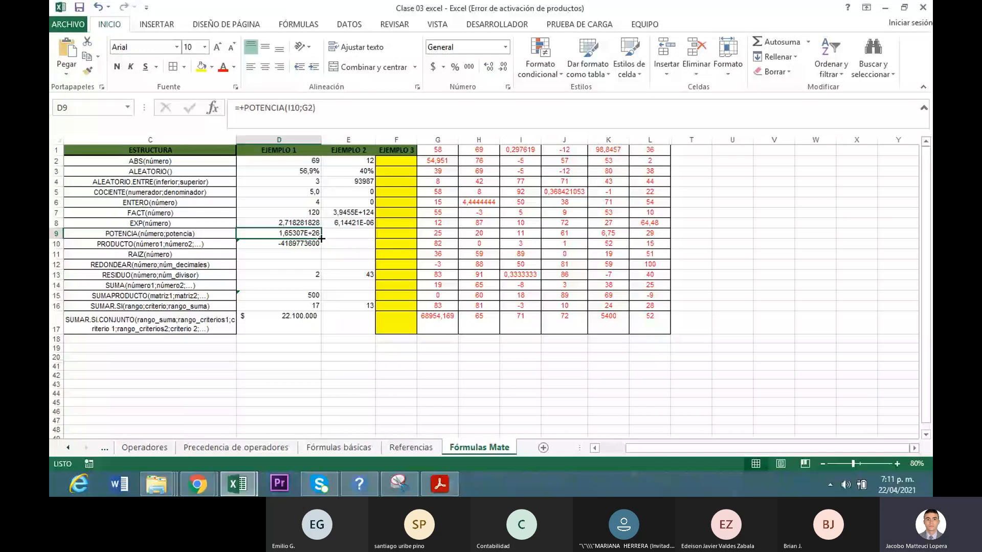
left_click(488, 67)
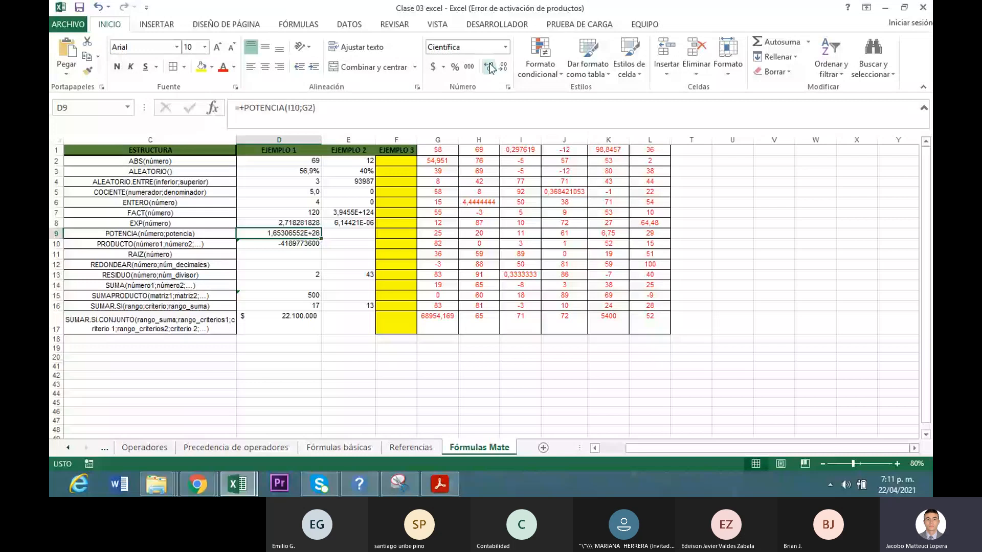
left_click(489, 67)
left_click(489, 67)
left_click(489, 67)
left_click(489, 67)
left_click(488, 67)
left_click(488, 67)
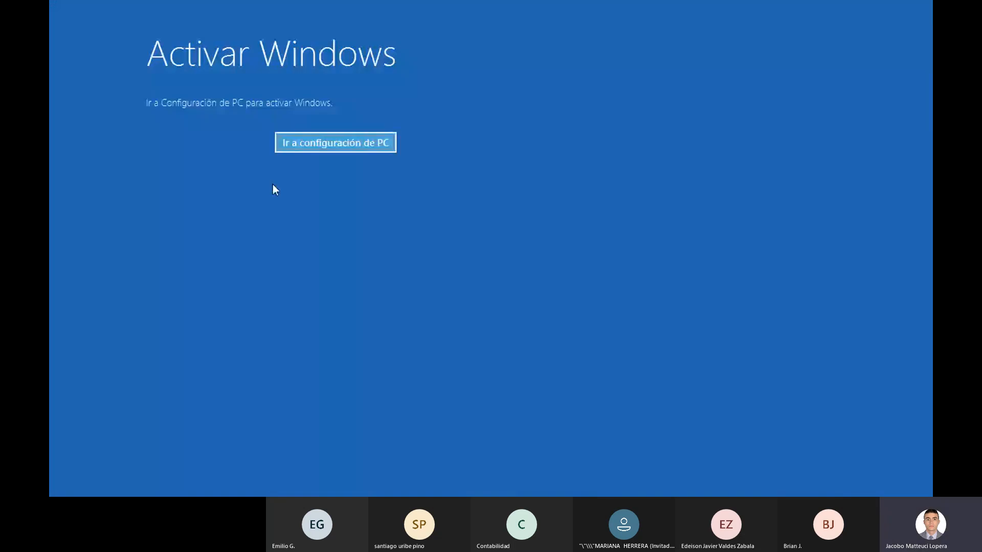
- Dismiss the Windows activation screen and widen column D to fit the full value in D9
key("super")
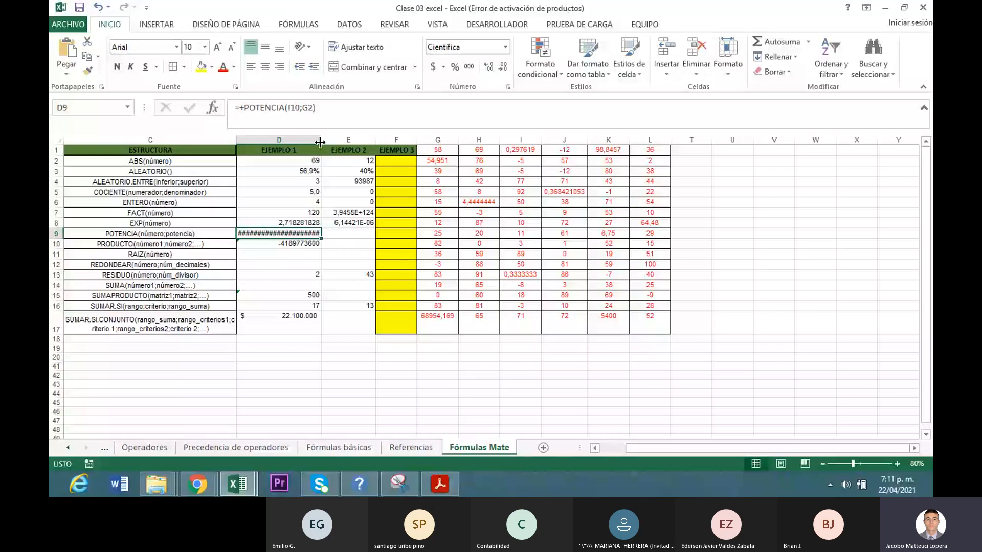
left_click_drag(320, 142, 350, 137)
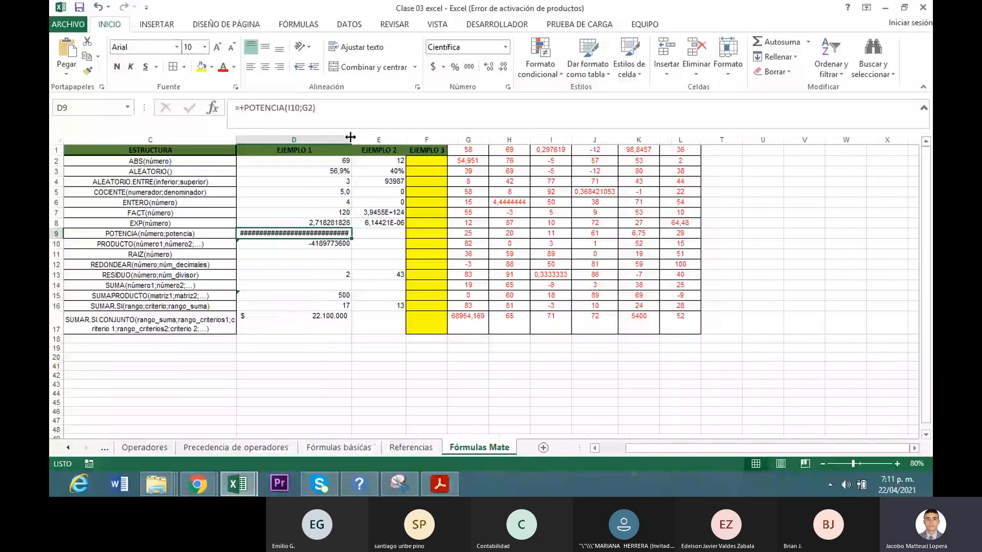
double_click(350, 137)
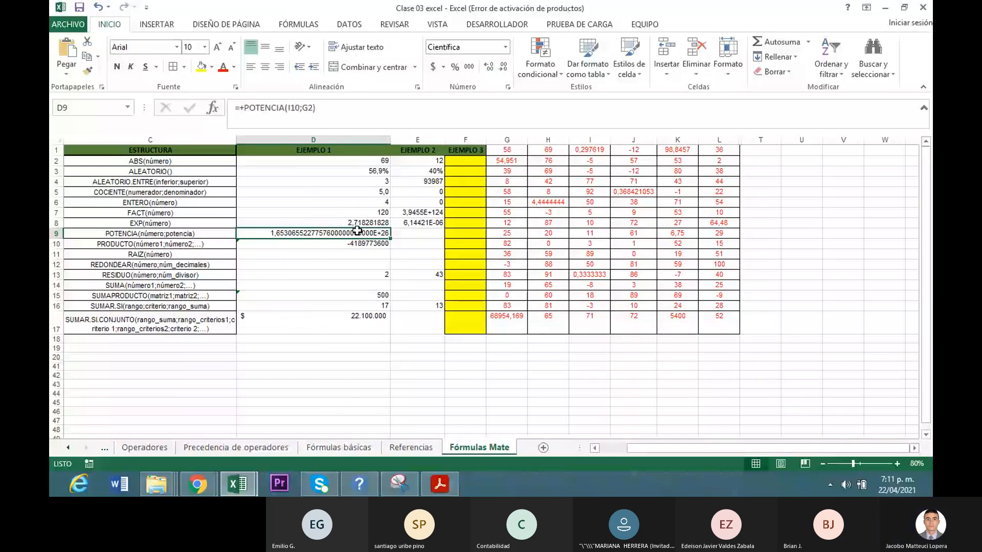
- Clear the POTENCIA formula from D9 and narrow column D
key("Delete")
key("Down")
left_click_drag(390, 139, 357, 139)
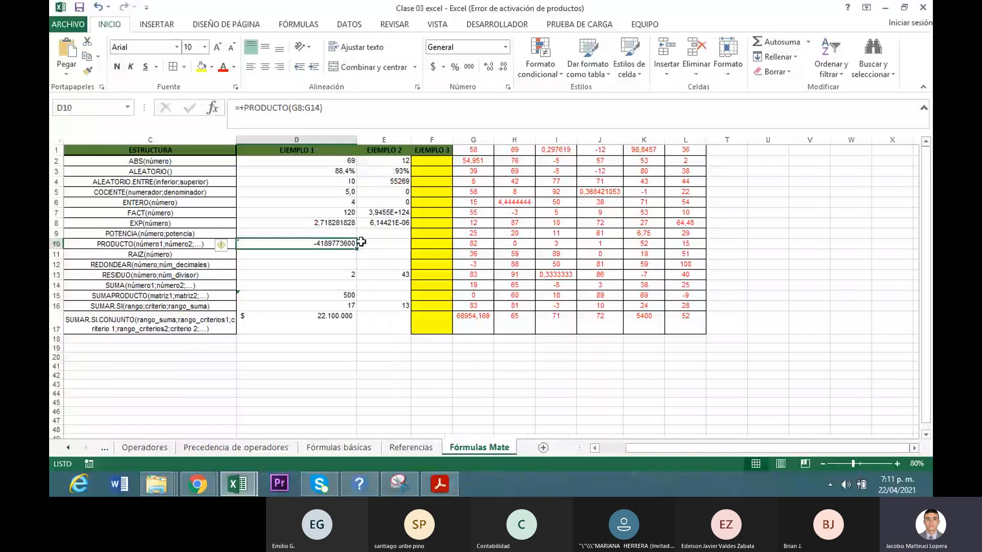
- Enter the formula +(G9;H7) in E9 as the second power example
left_click(364, 234)
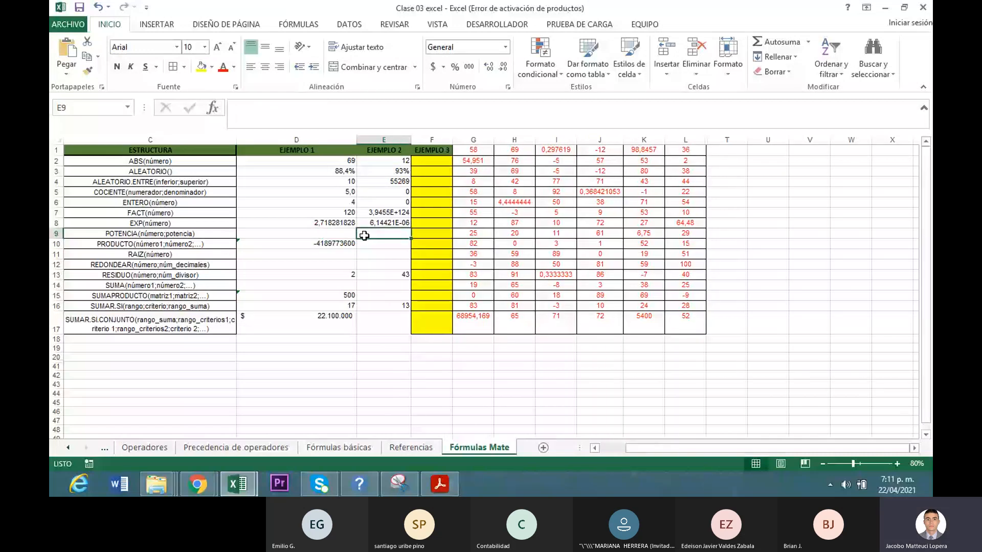
type("+(")
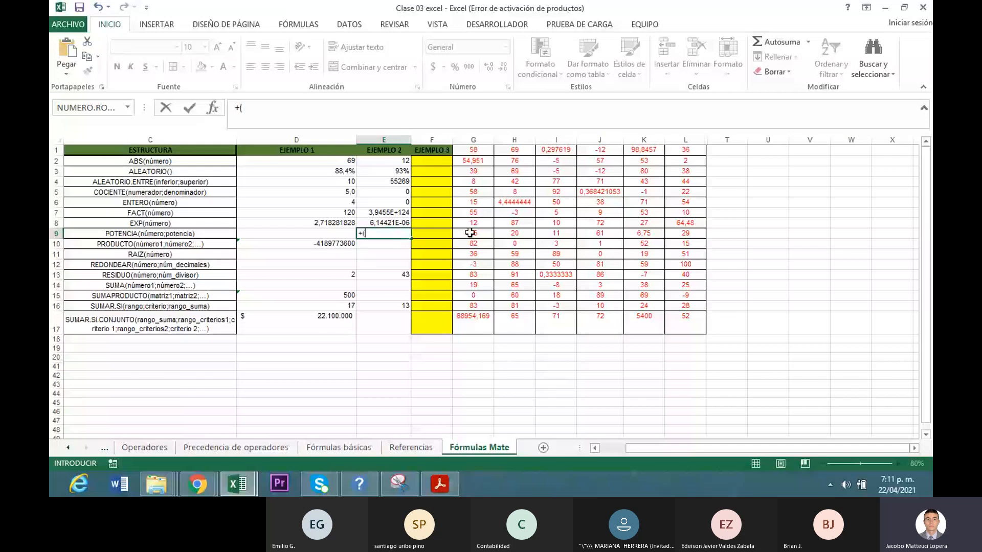
left_click(469, 233)
type(";")
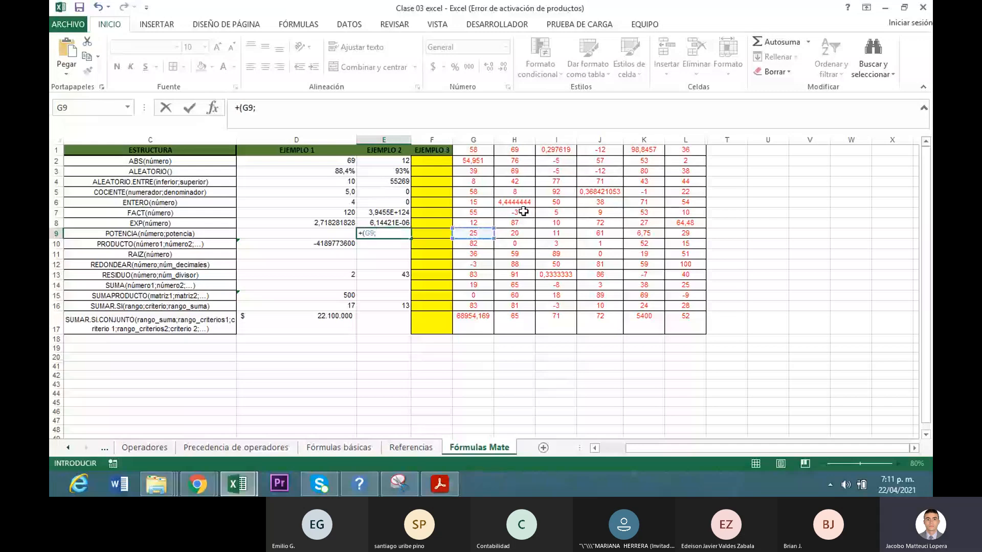
left_click(523, 211)
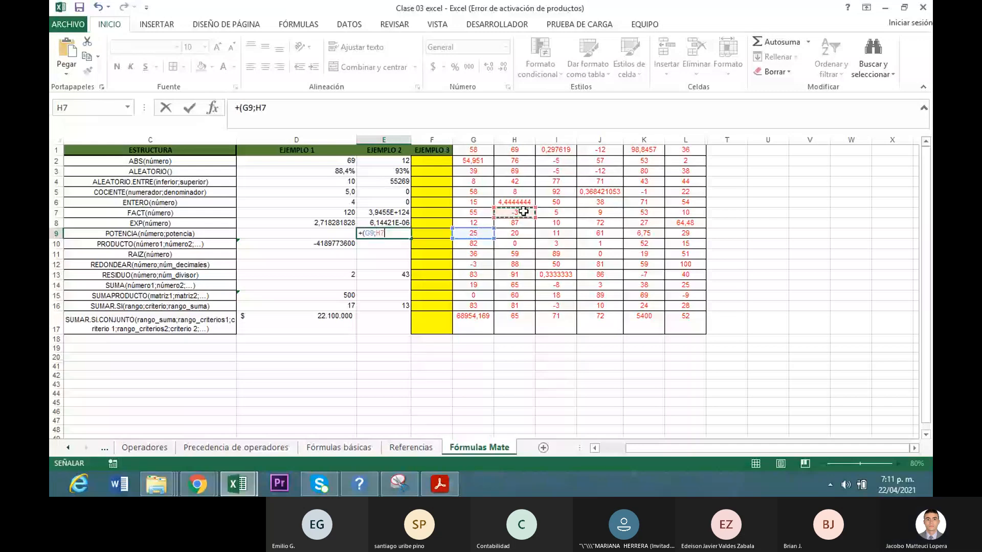
type(")")
key("Return")
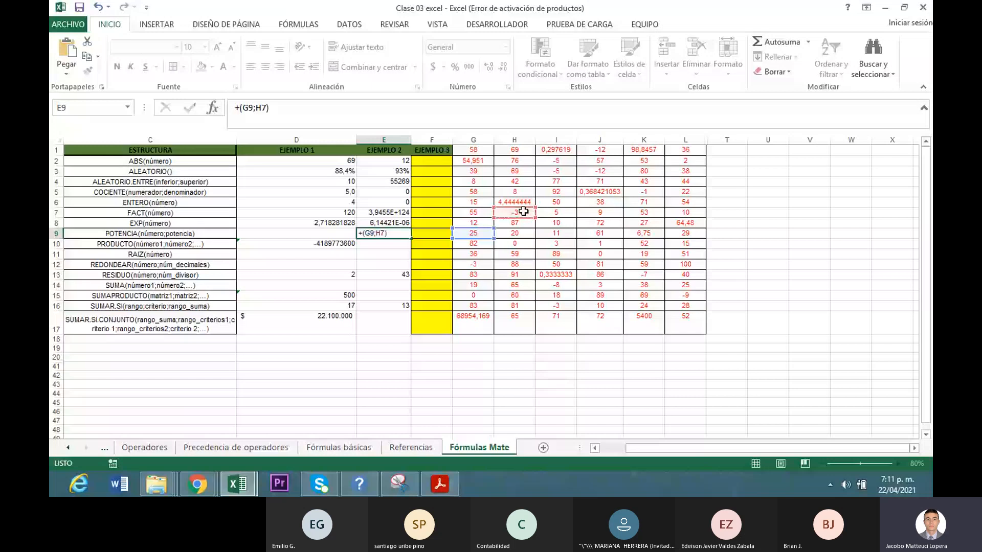
- Review the second power example in E9 and clear its formula from the cell
left_click(398, 233)
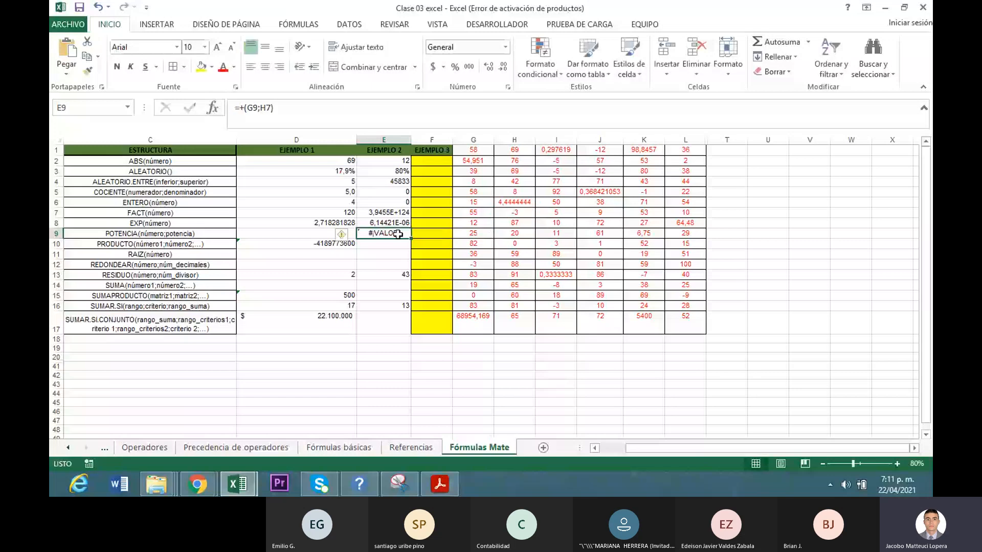
left_click(280, 108)
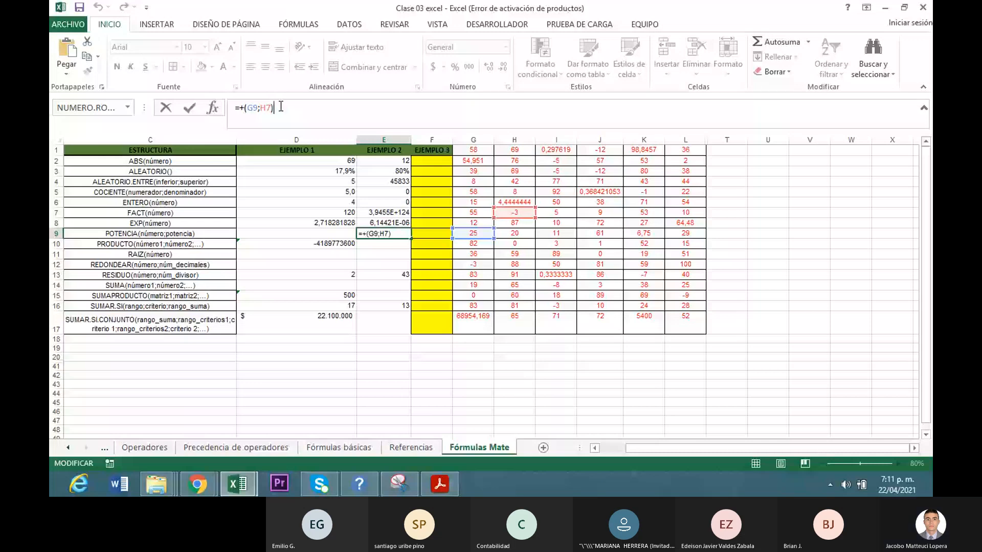
key("Return")
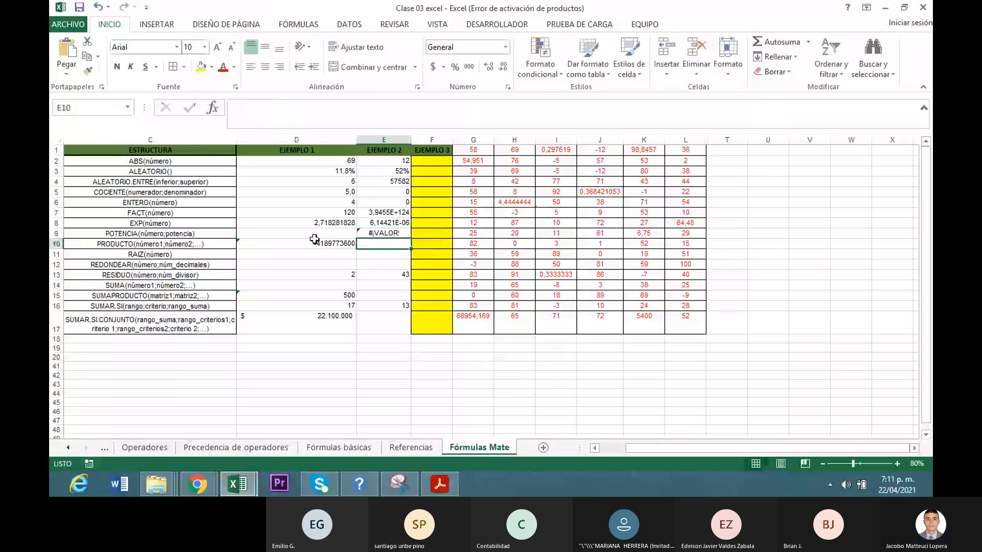
left_click(384, 234)
left_click(224, 121)
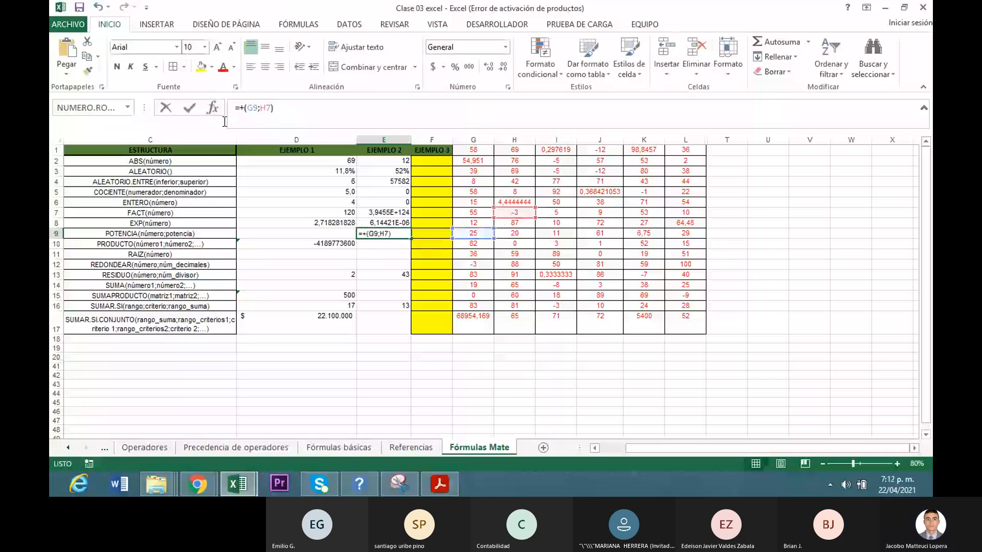
left_click_drag(274, 108, 213, 107)
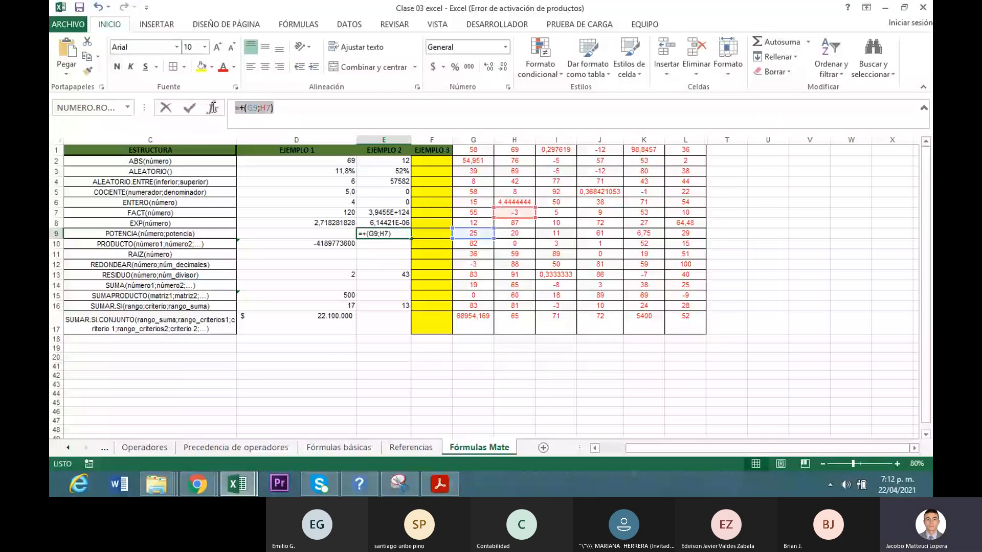
key("Delete")
key("Return")
- Replace the range in the PRODUCTO formula in D10 so that it multiplies H9 by I9
left_click(330, 239)
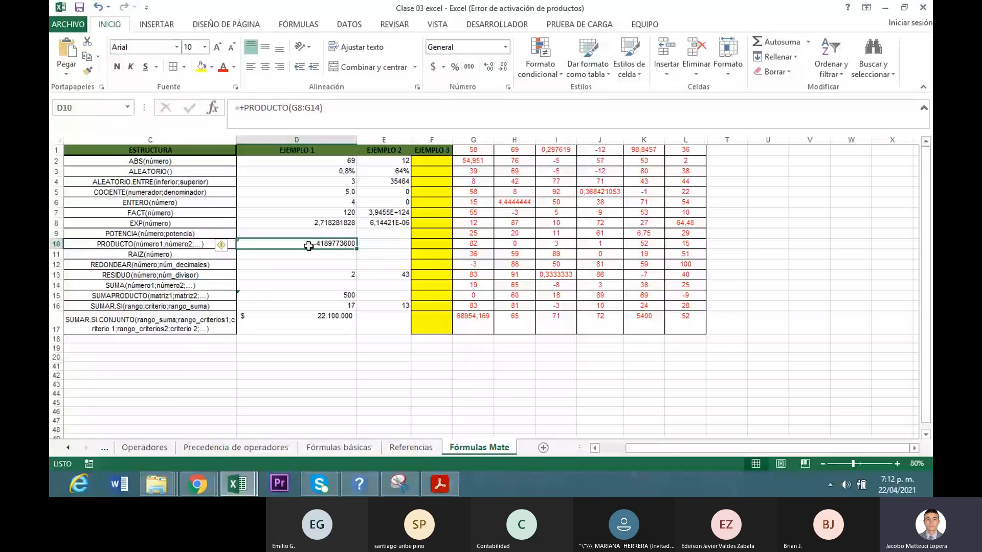
left_click(358, 120)
key("BackSpace")
key("BackSpace")
key("BackSpace")
key("BackSpace")
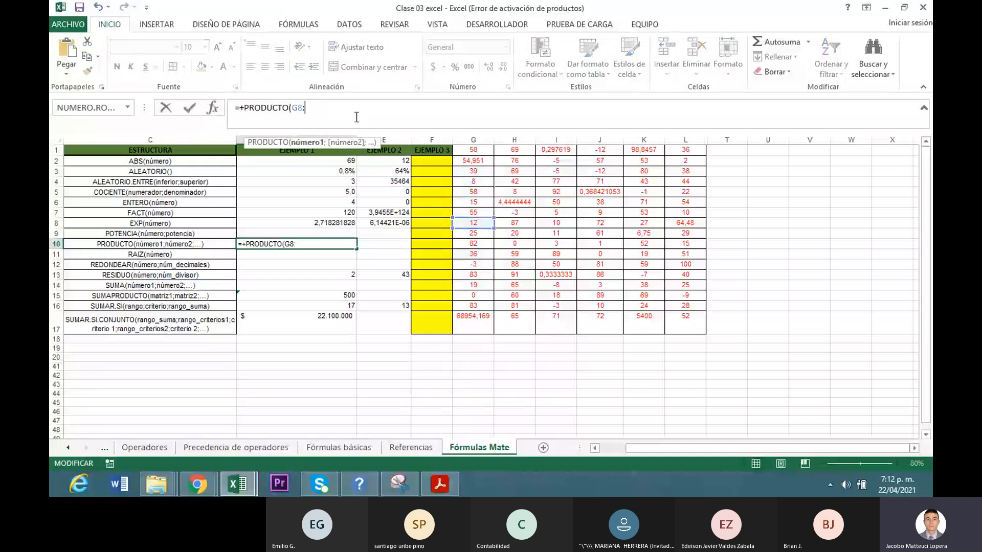
key("BackSpace")
key("BackSpace")
key("BackSpace")
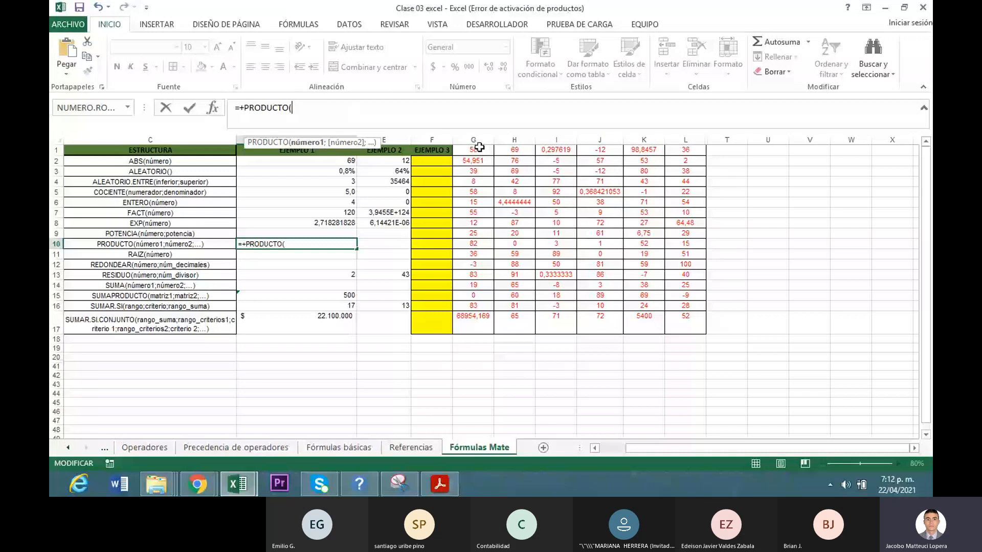
left_click(512, 235)
type(";")
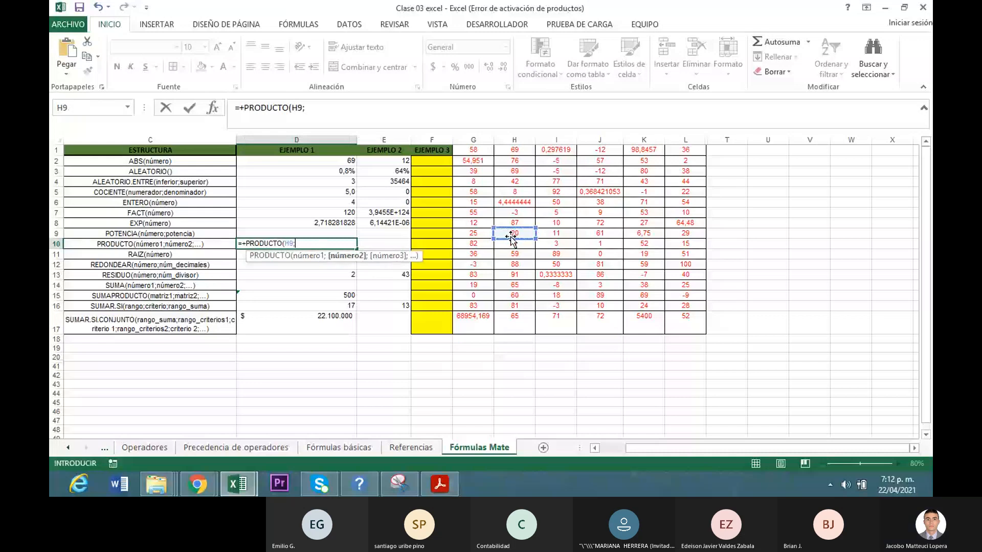
left_click(565, 232)
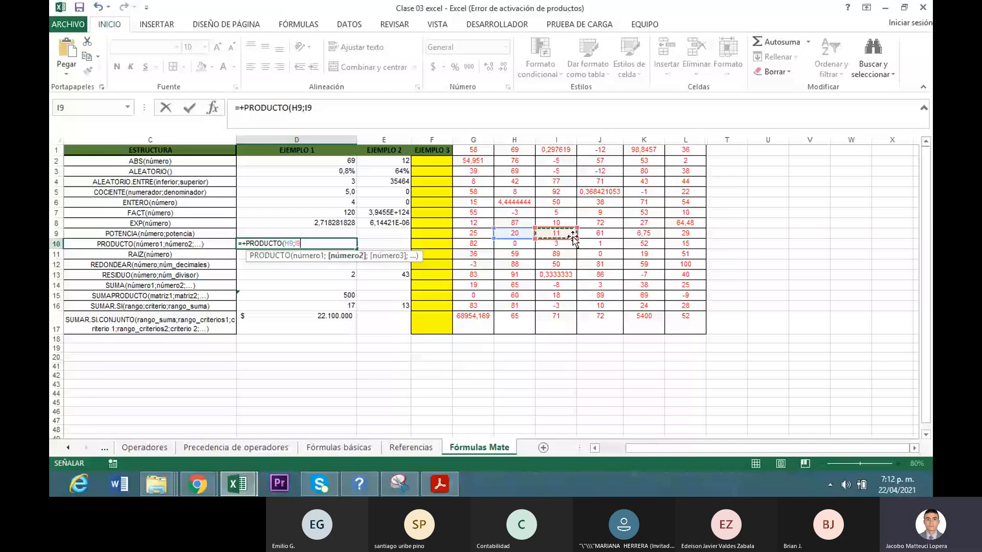
type(")")
- Enter a PRODUCTO formula in E10 that multiplies all the values in the range G1:G17
left_click(365, 242)
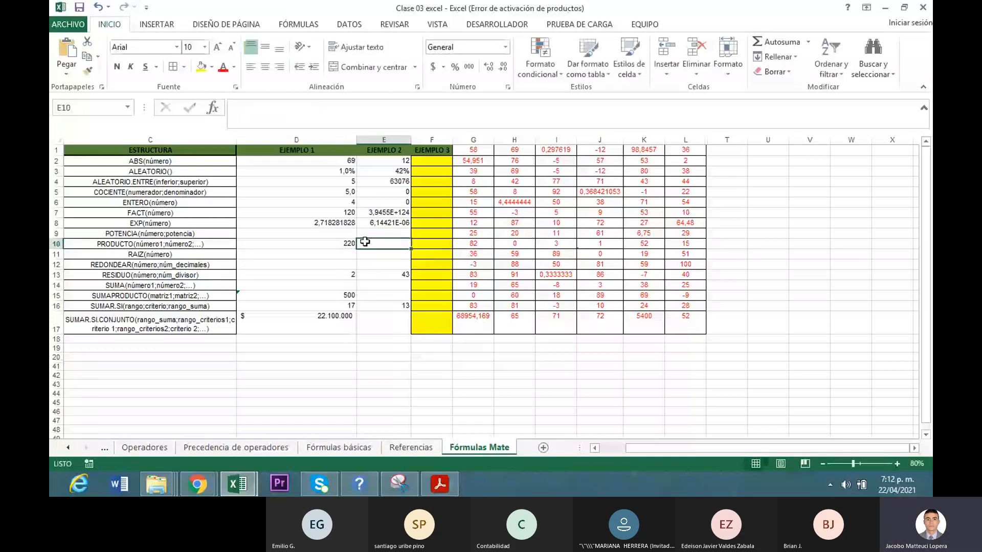
type("+")
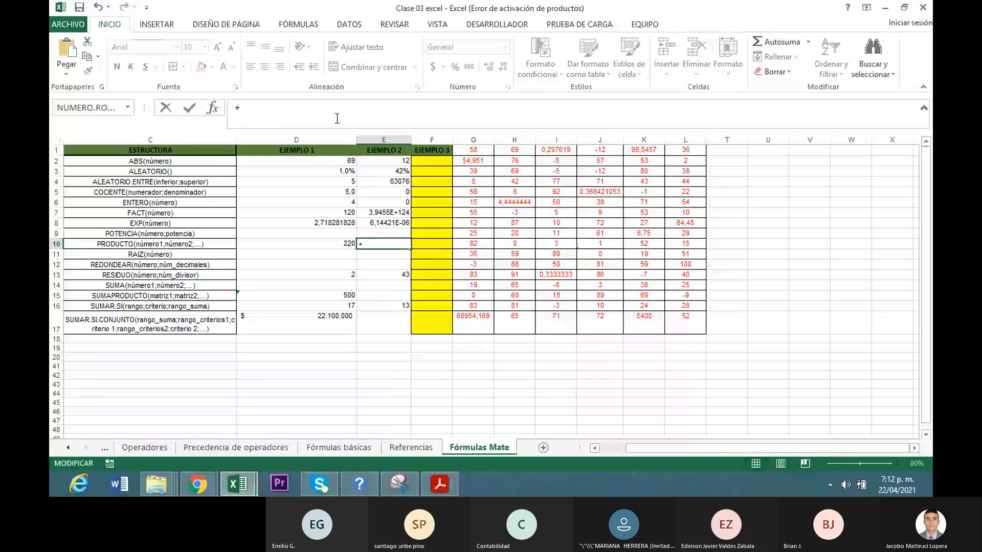
type("pro")
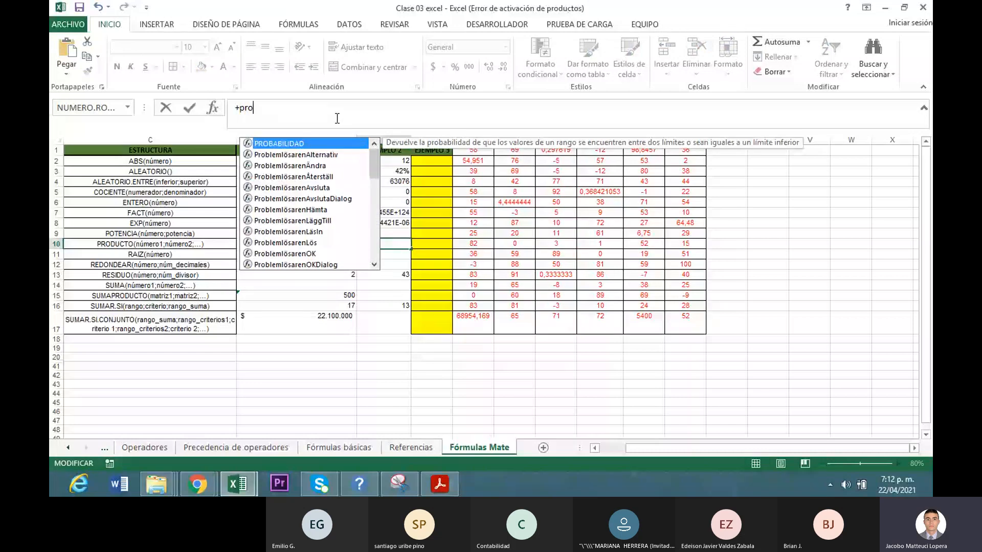
type("ducto")
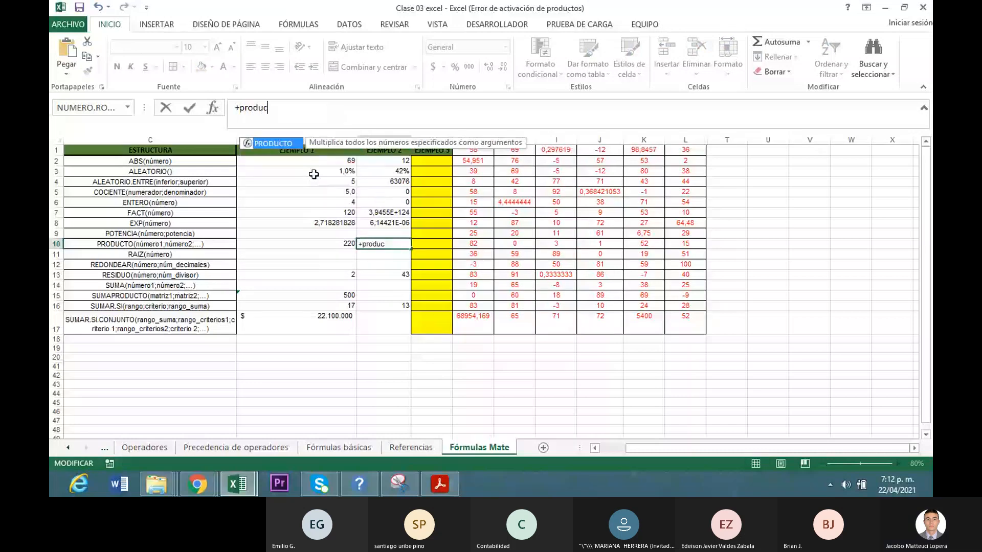
key("Tab")
left_click_drag(473, 149, 432, 296)
key("Return")
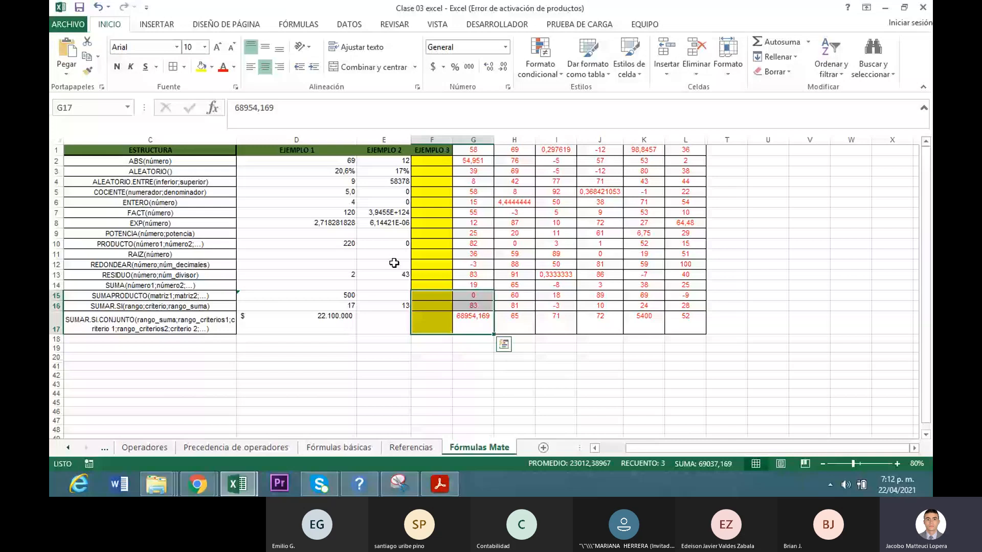
- Shorten the range of the PRODUCTO formula in E10 to G1:G14
left_click(392, 244)
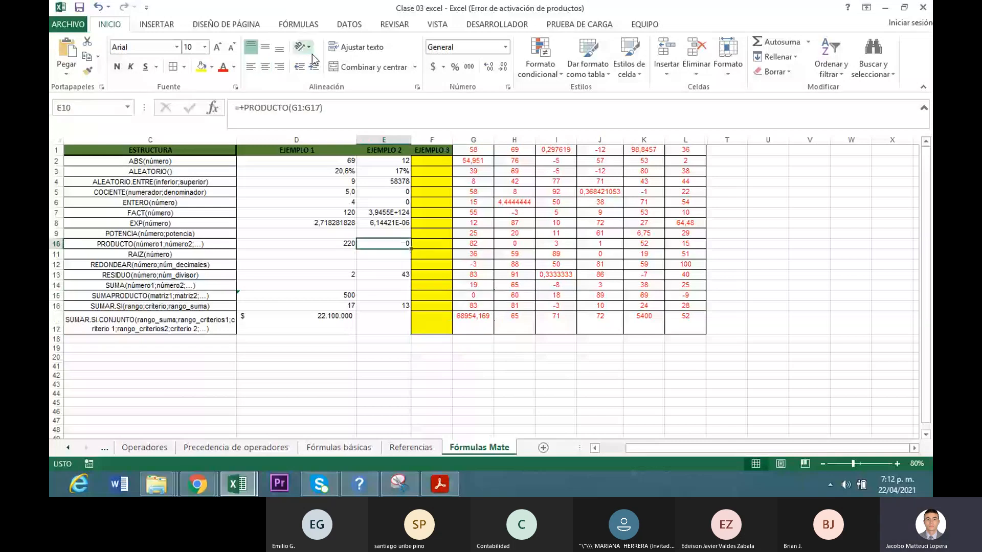
left_click(338, 115)
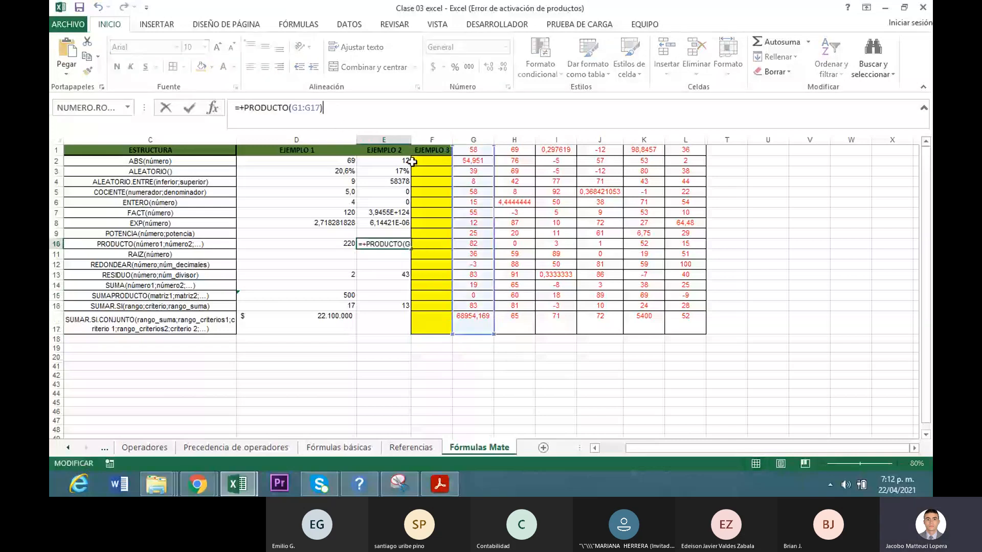
left_click_drag(493, 334, 484, 291)
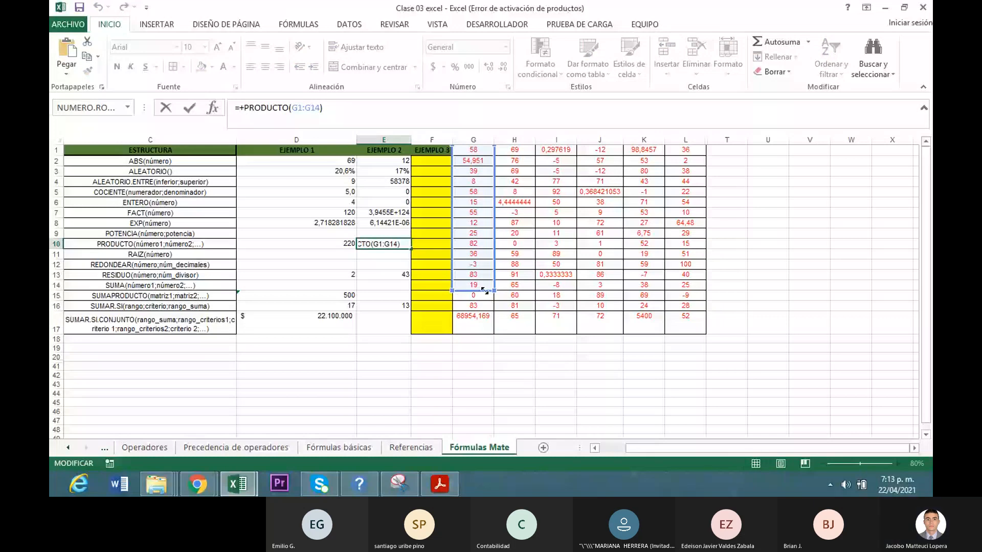
key("Return")
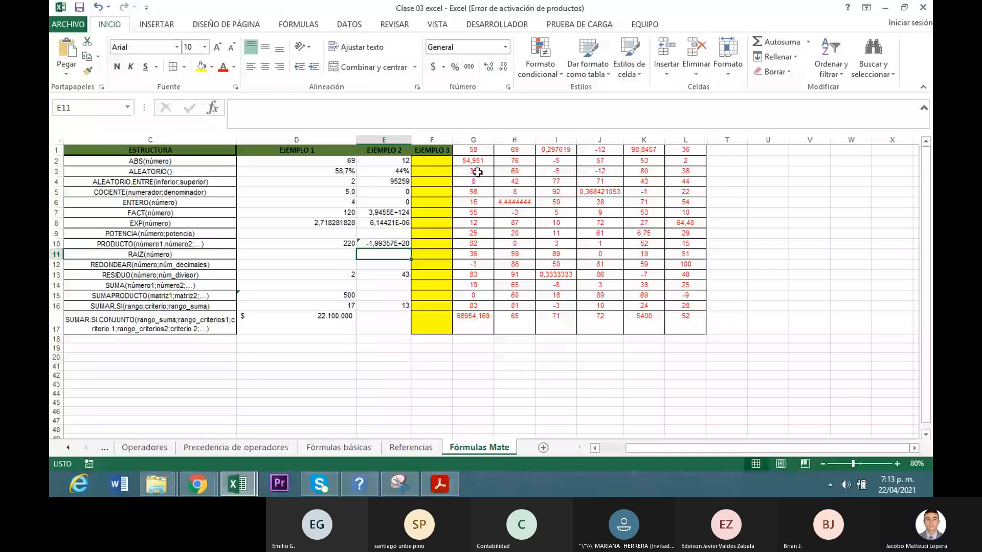
- Enter a RAIZ formula in D11 that calculates the square root of G9
left_click(297, 255)
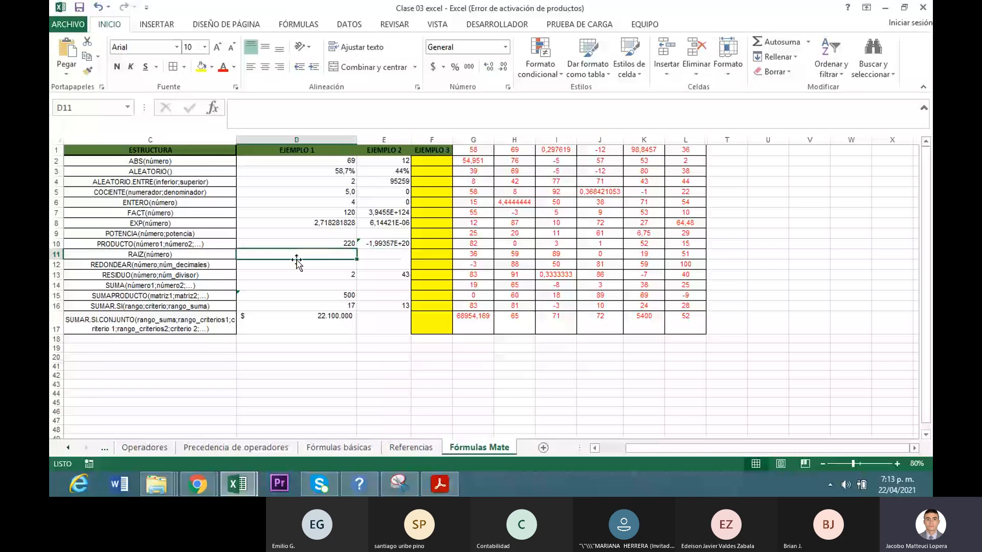
type("+")
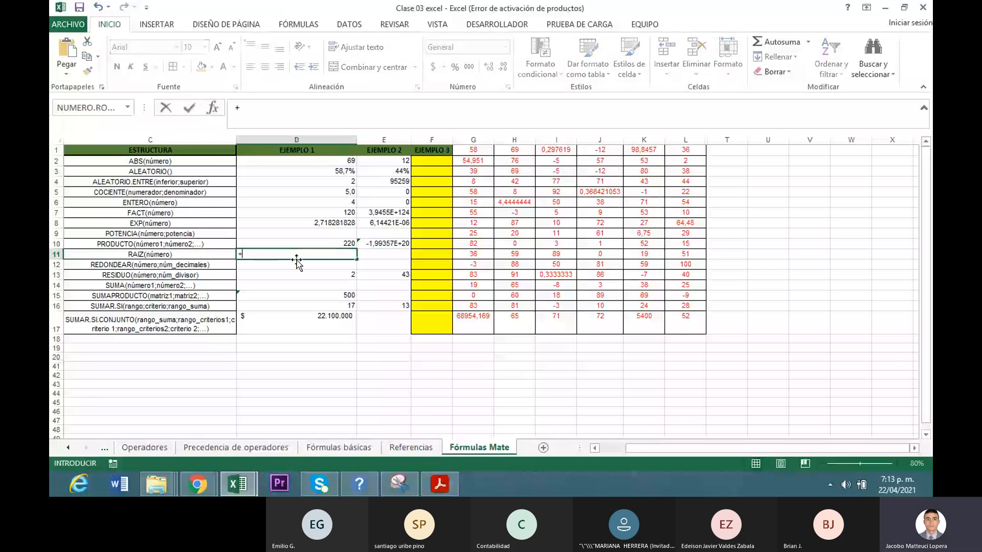
type("ra")
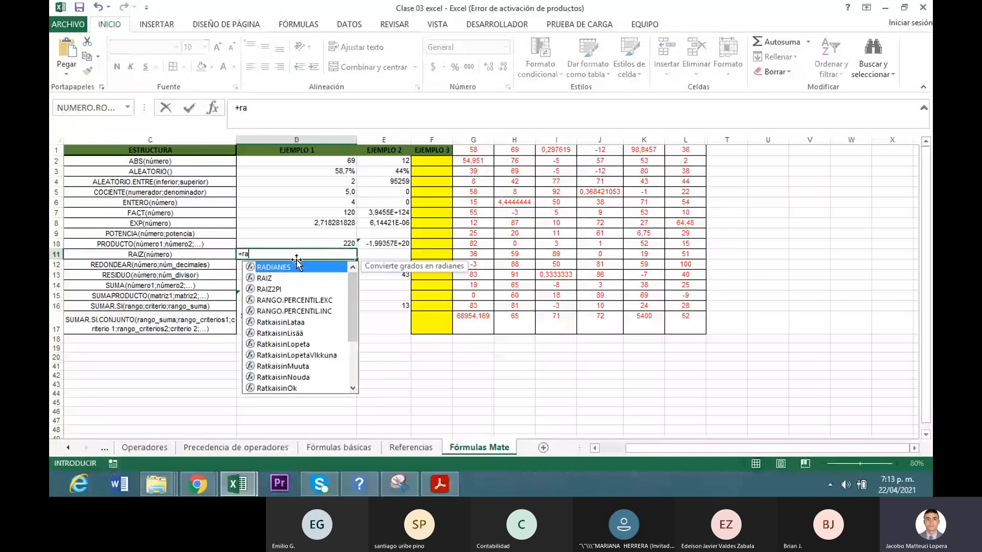
double_click(279, 277)
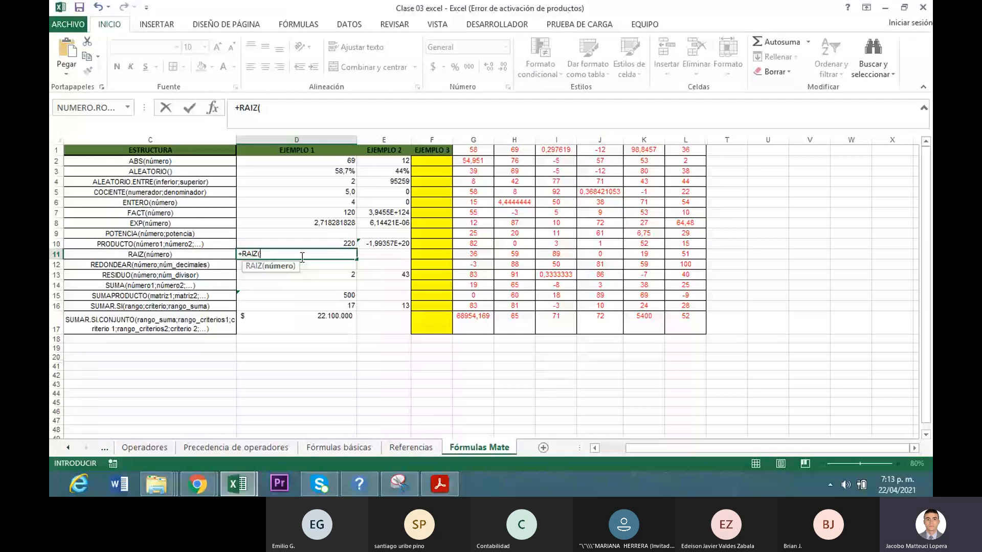
left_click(484, 232)
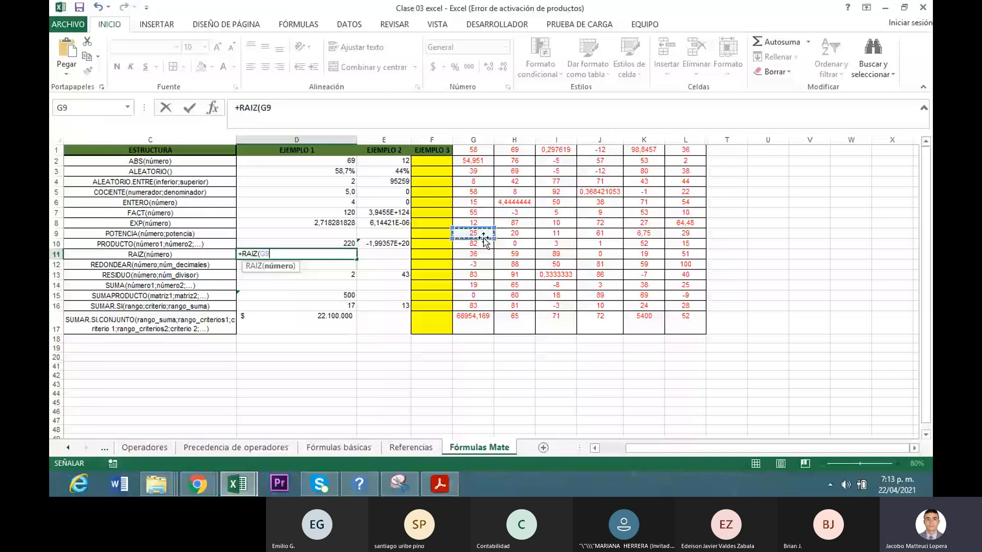
key("Return")
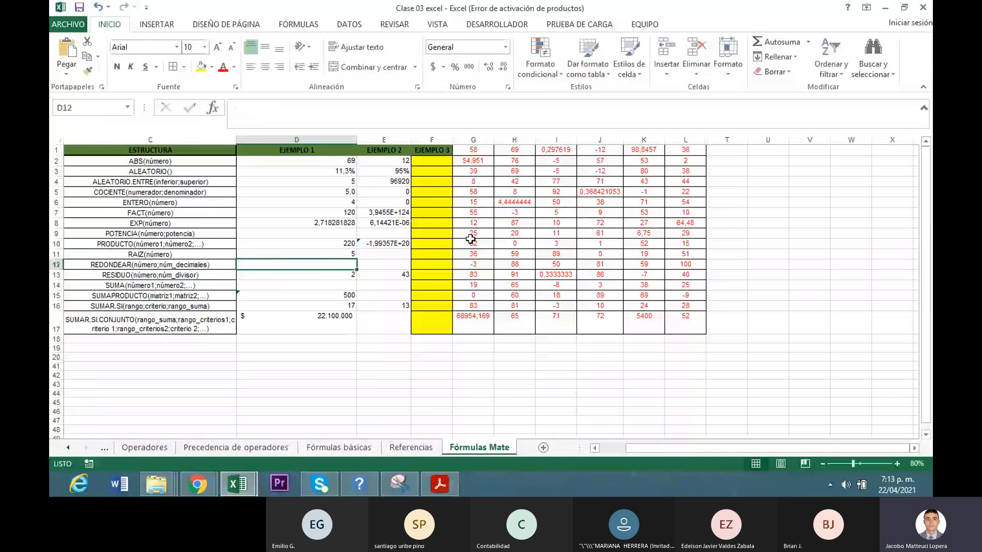
- Enter a RAIZ formula in E11 that calculates the square root of J5 as the second example
left_click(399, 256)
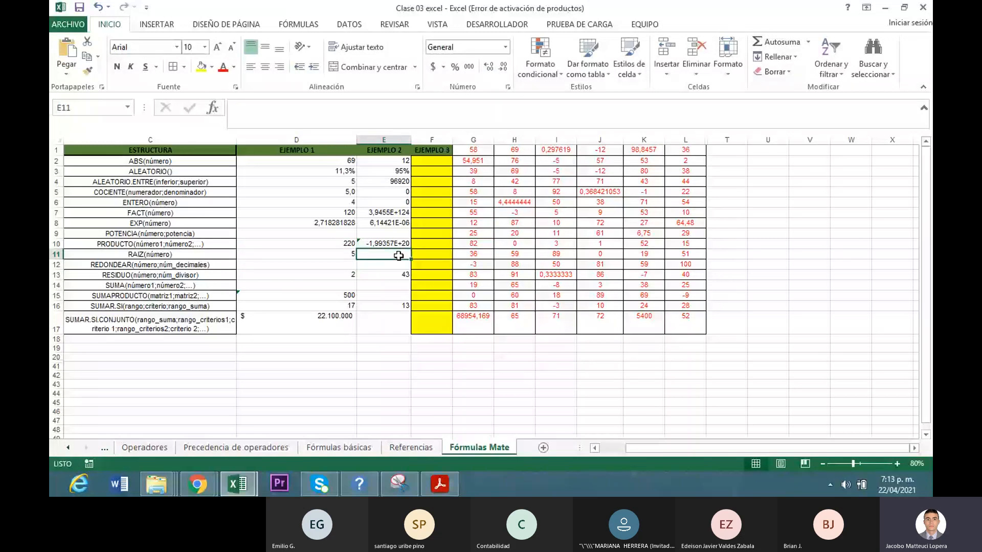
type("+J5")
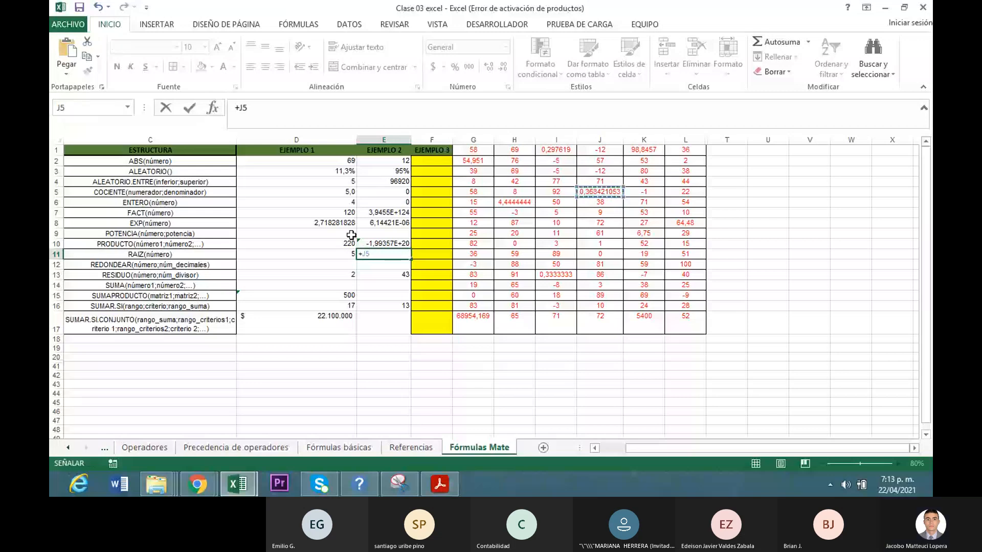
left_click(351, 234)
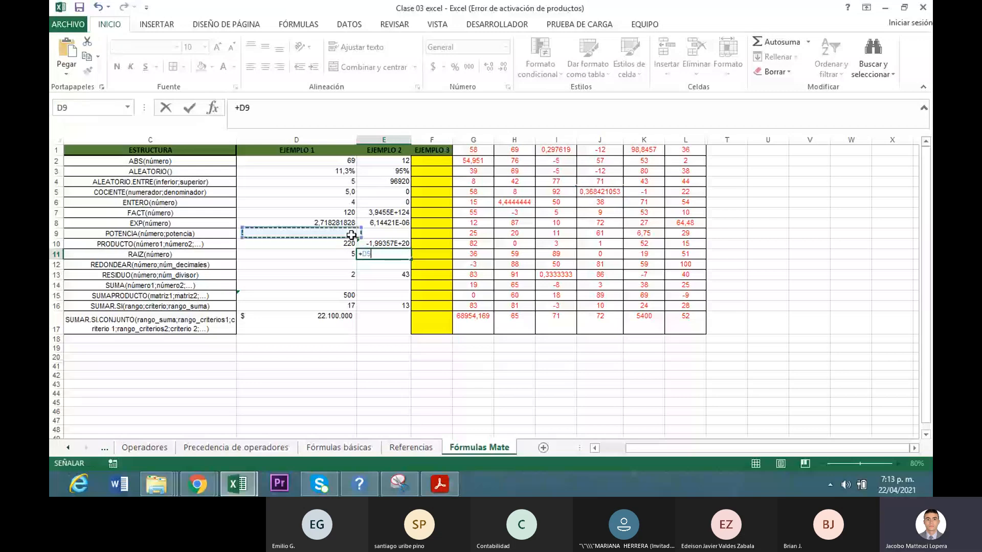
key("BackSpace")
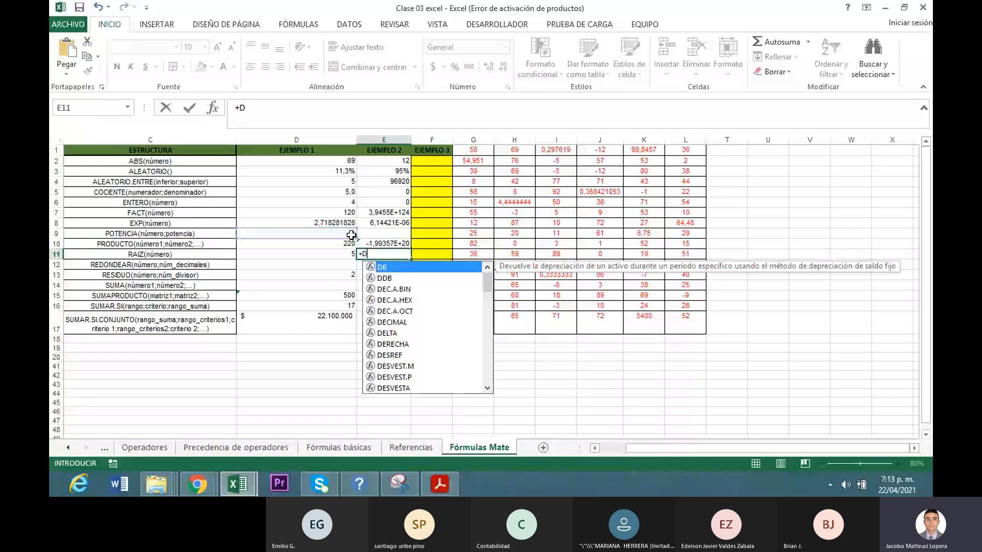
key("BackSpace")
type("rai")
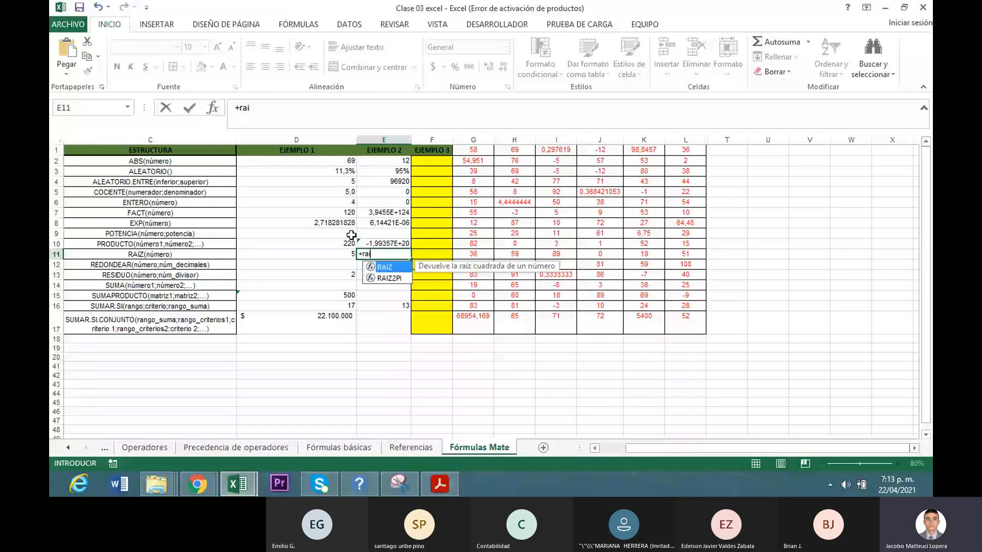
type("z(")
left_click(588, 194)
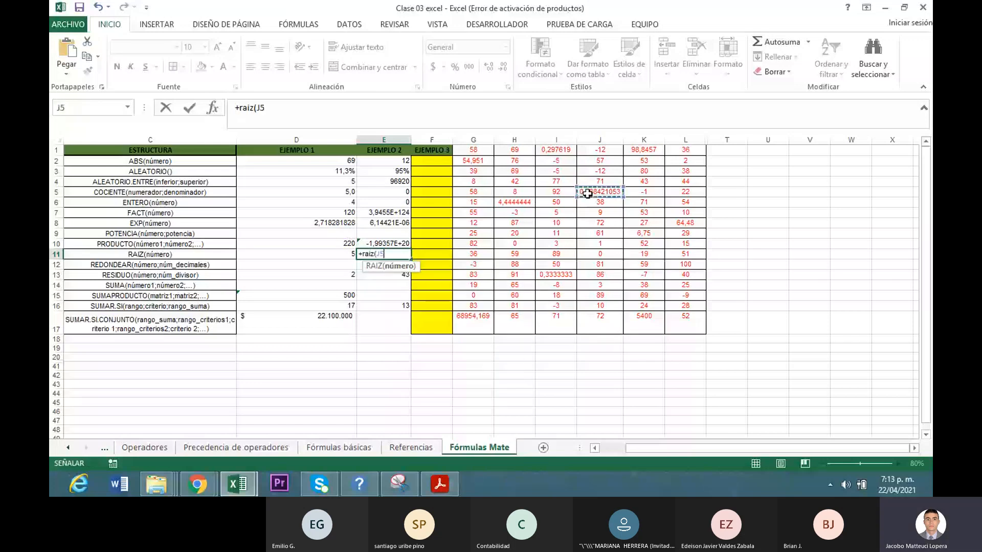
key("Return")
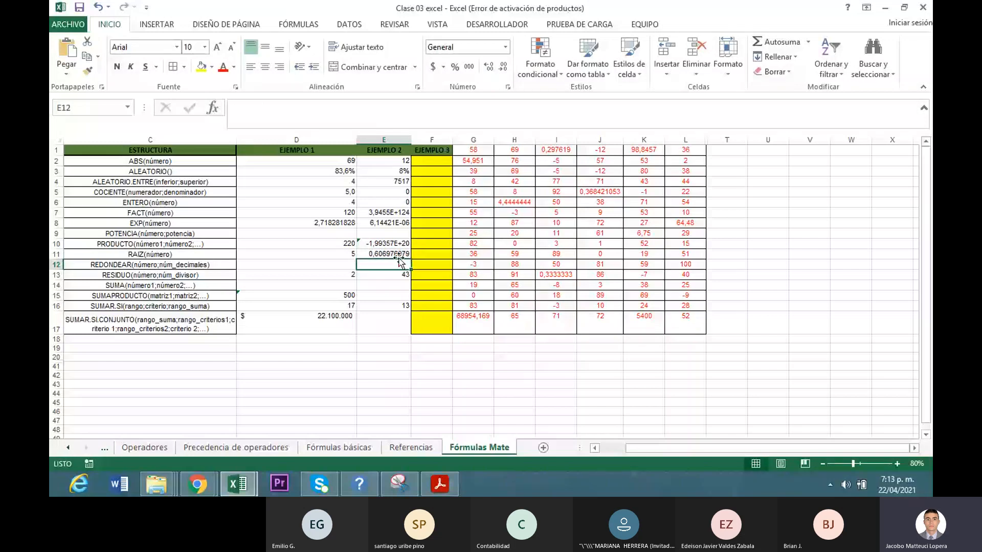
key("Up")
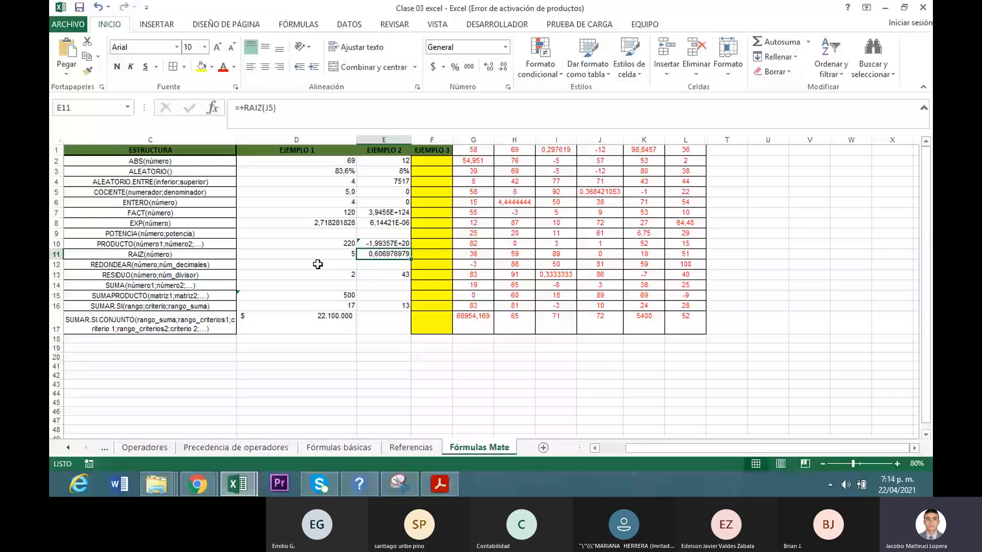
- Enter a REDONDEAR formula in D12 that rounds H6 to 0 decimals
left_click(298, 266)
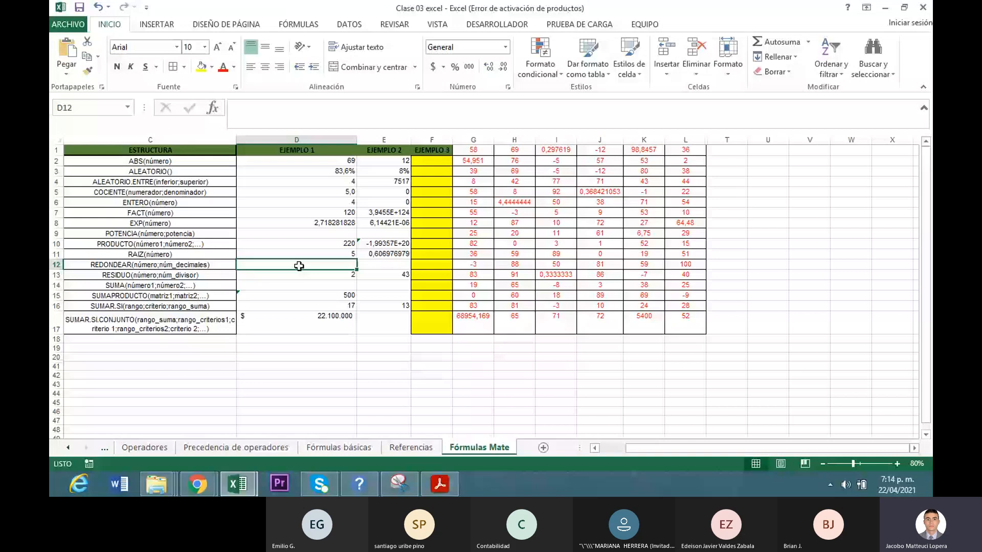
type("+redond")
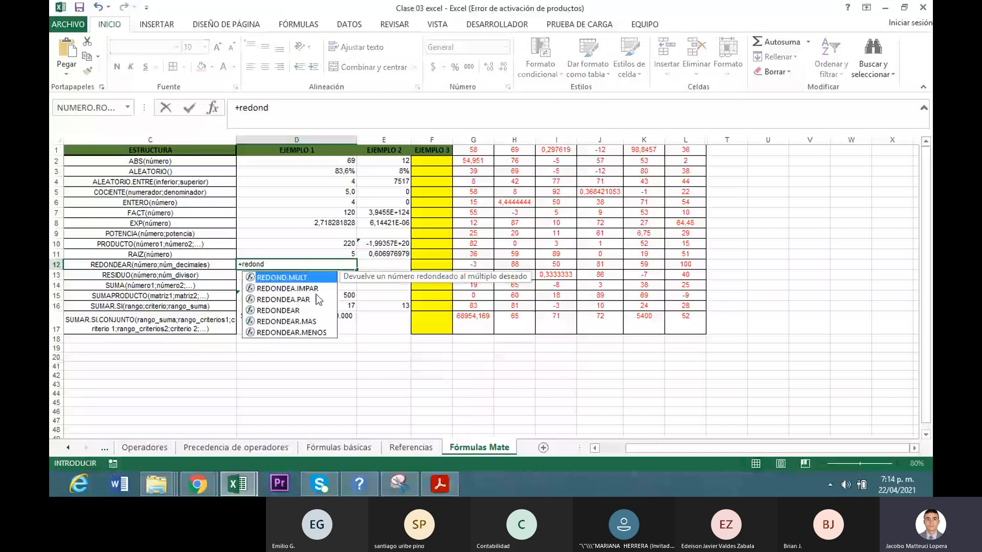
type("e")
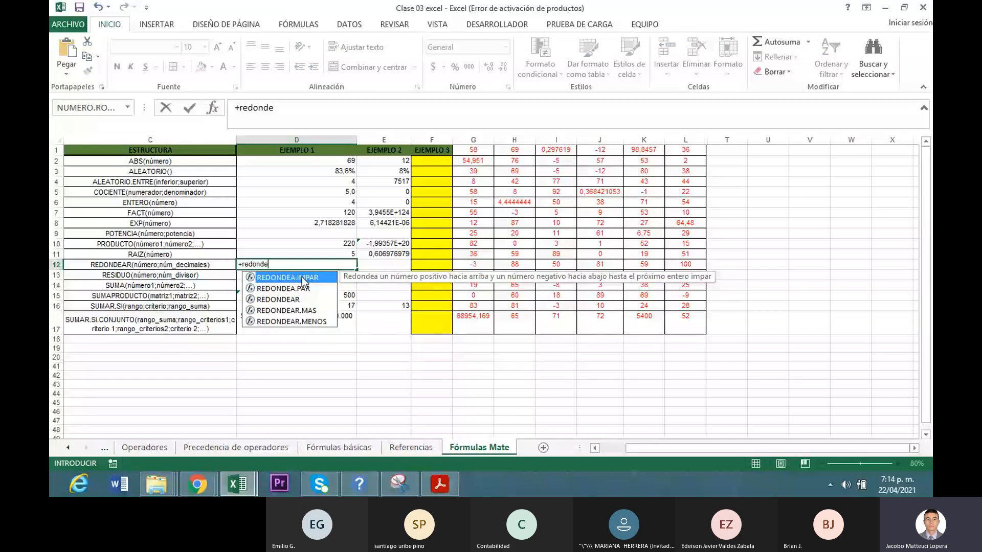
double_click(279, 299)
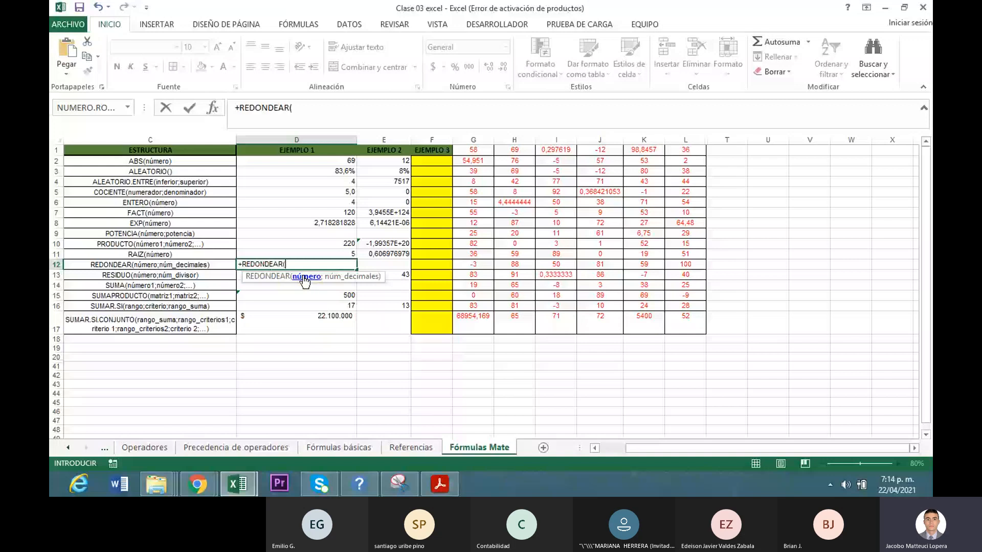
left_click(522, 200)
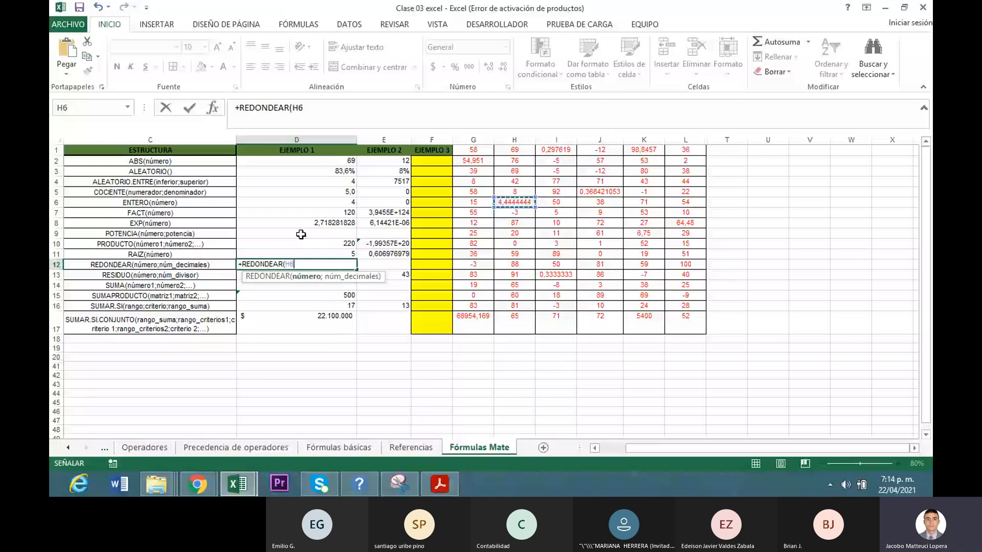
type(";0")
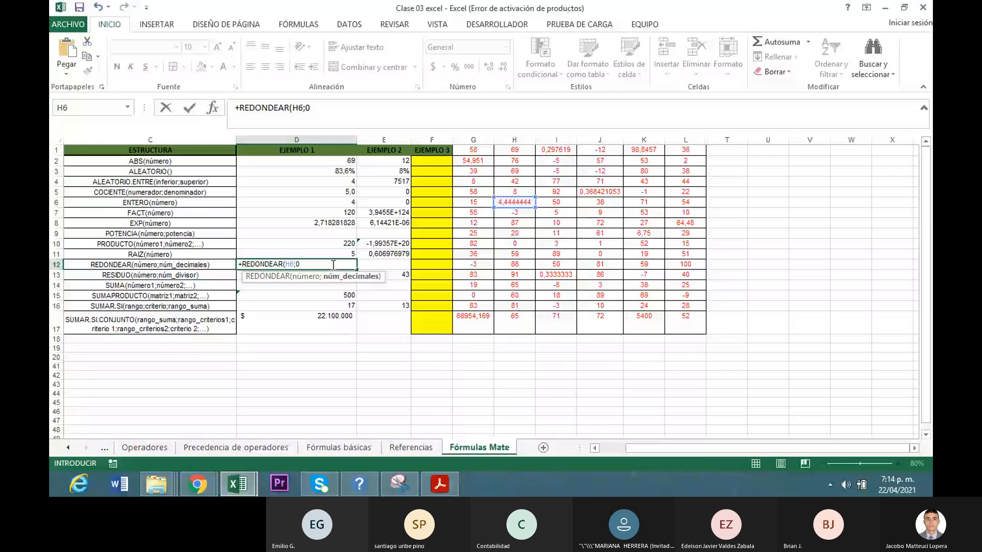
key("Return")
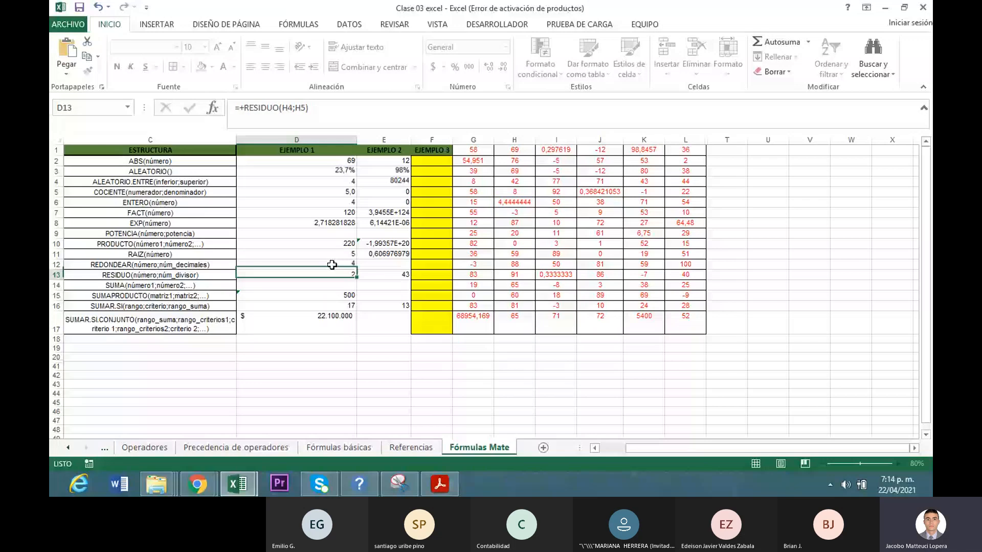
- Set the number of decimals in the REDONDEAR formula in D12 to 3 and reopen the formula's arguments
left_click(332, 264)
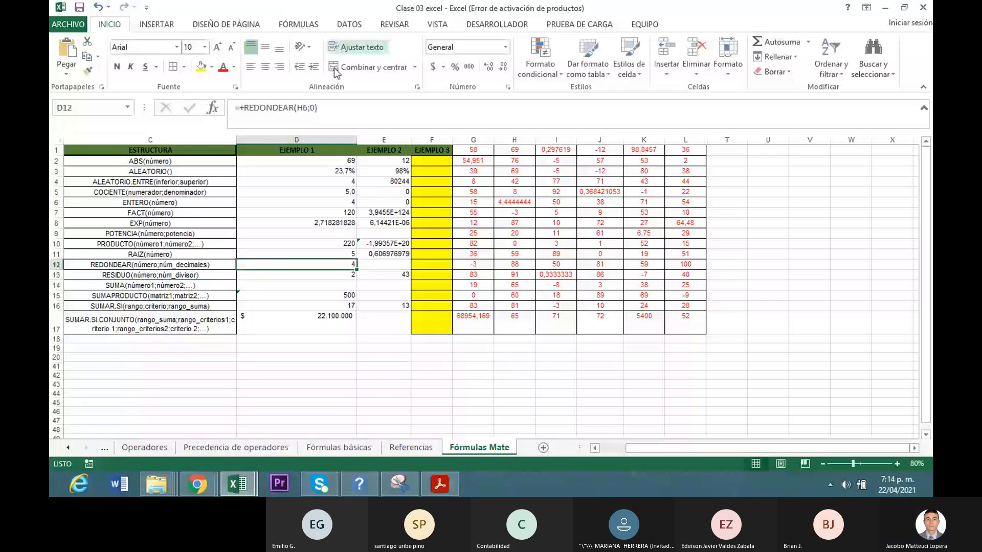
left_click(315, 107)
key("BackSpace")
type("3")
key("Return")
left_click(332, 264)
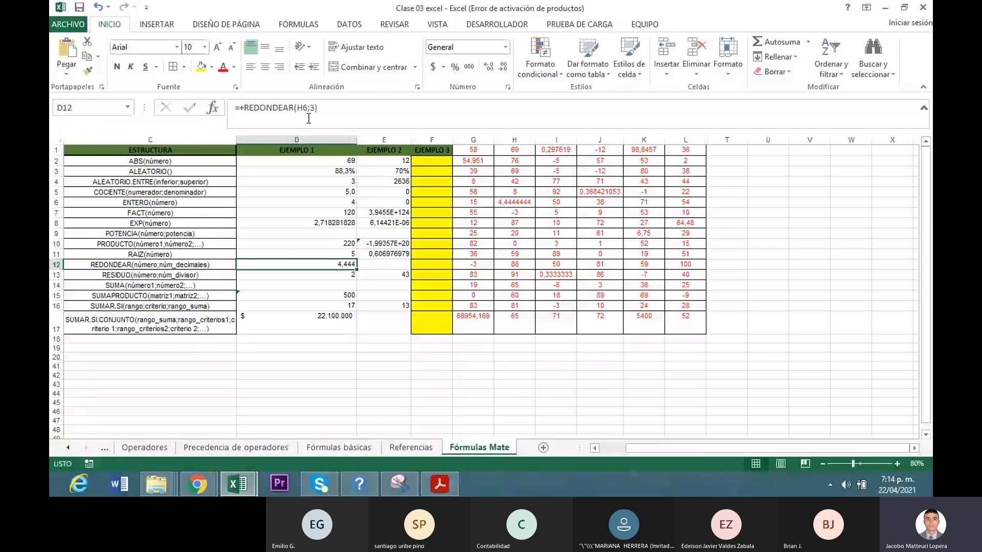
left_click_drag(316, 115, 292, 113)
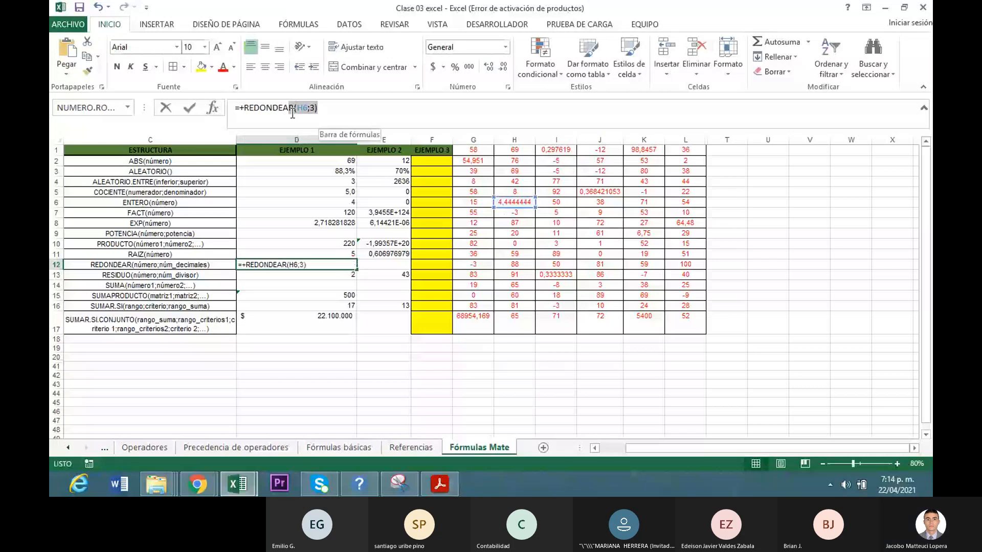
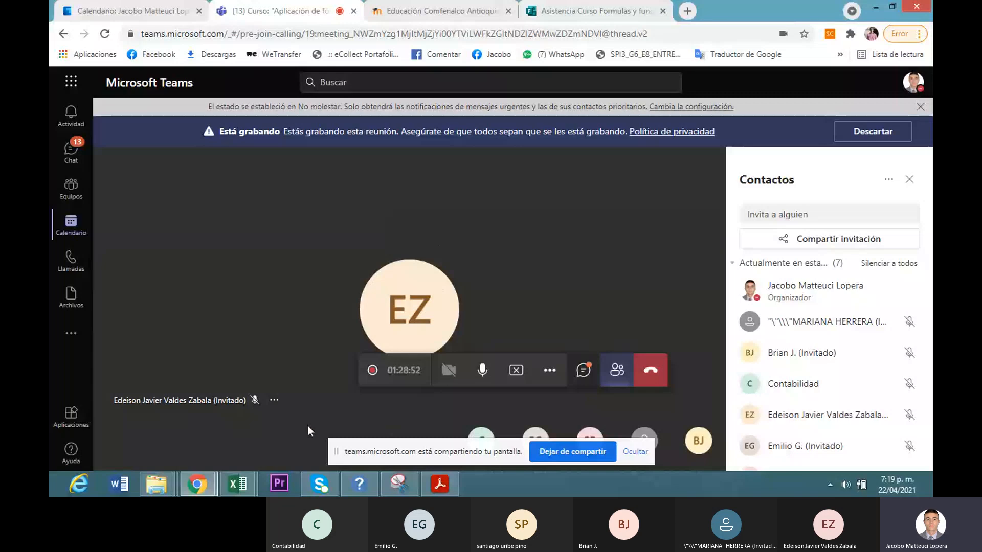
- Switch from Teams to Excel and change the SUMA formula in D14 to add the range G1:L17
mouse_move(237, 483)
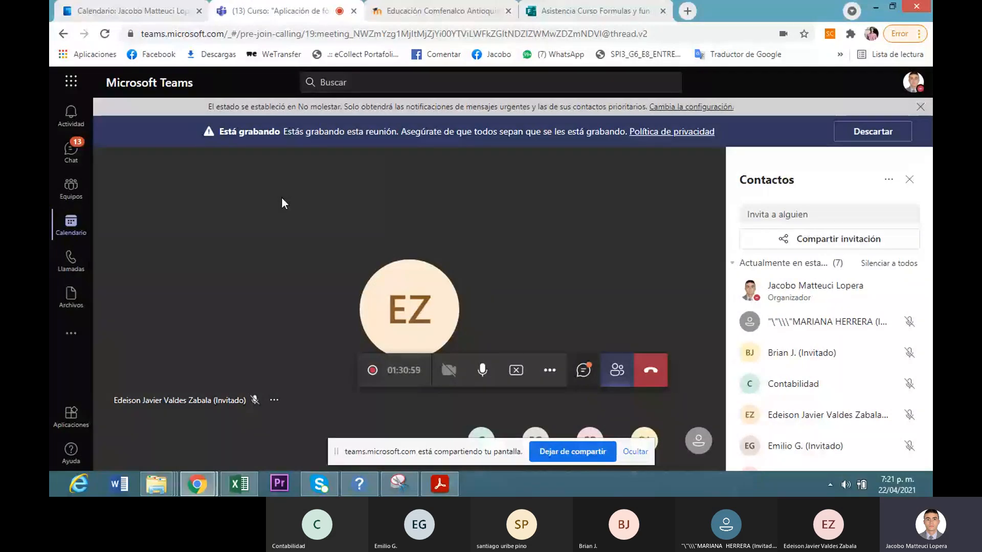
mouse_move(250, 490)
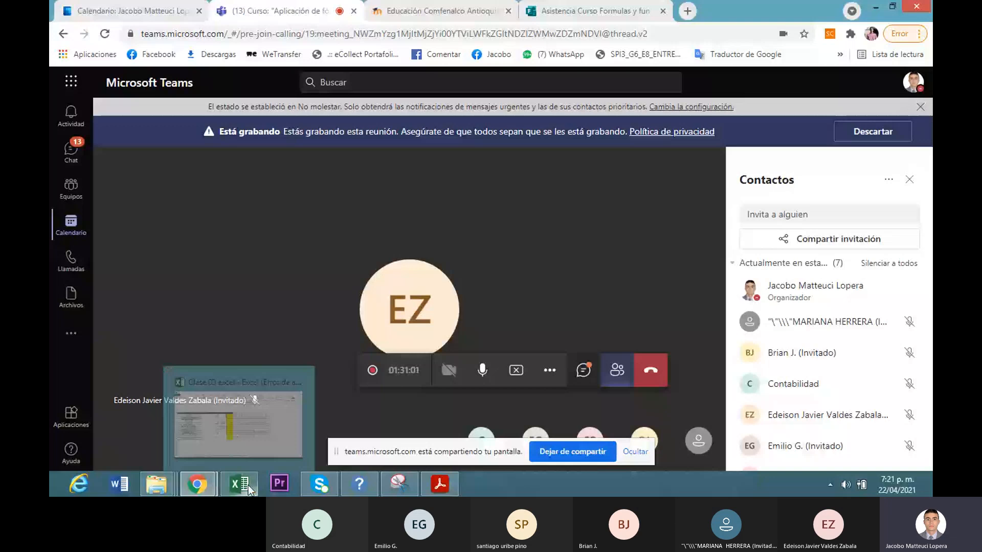
left_click(239, 484)
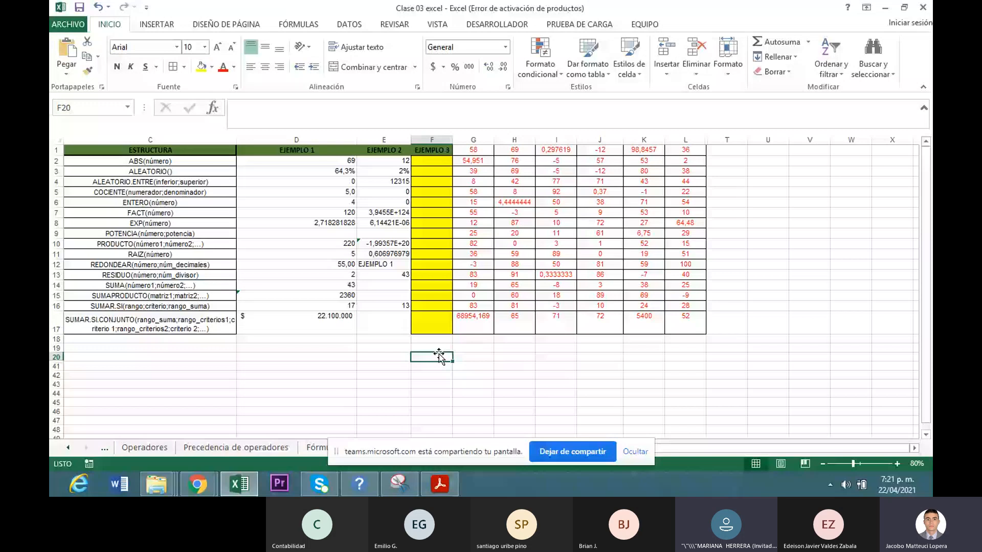
left_click(303, 285)
key("F2")
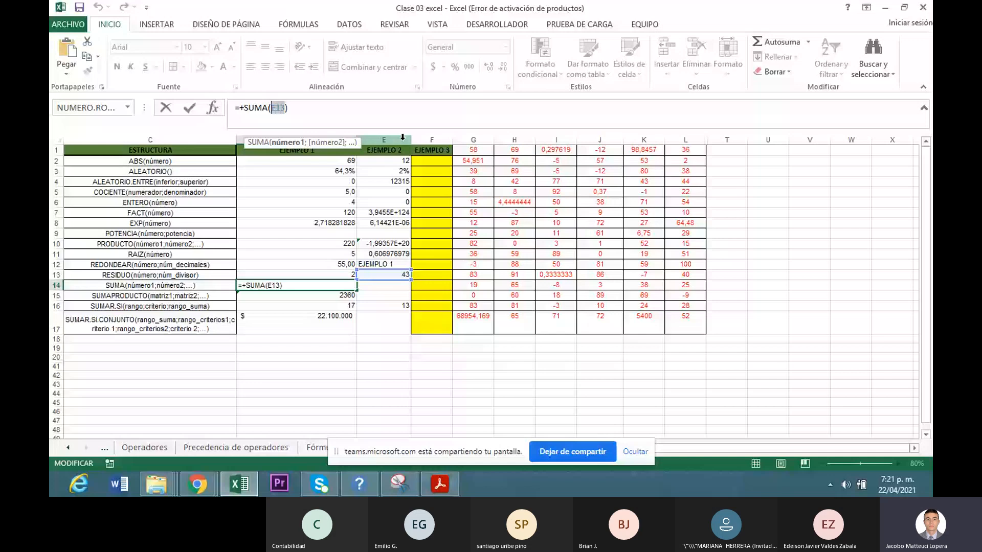
left_click_drag(473, 149, 473, 160)
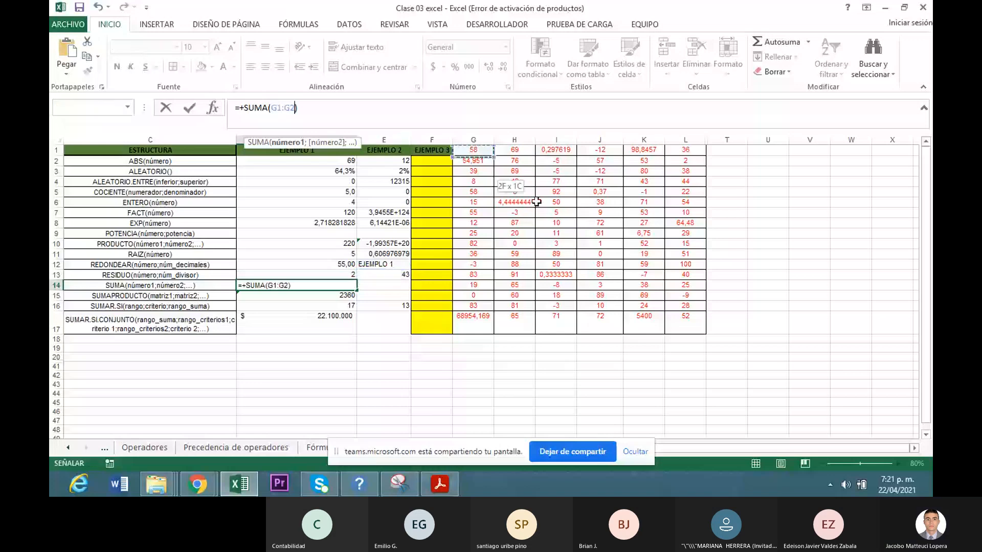
left_click_drag(536, 202, 668, 324)
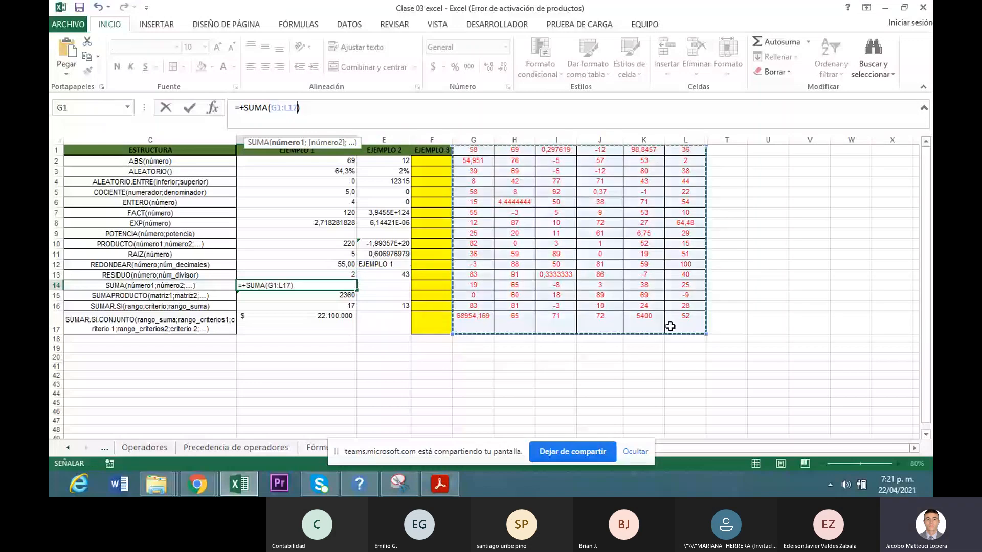
key("Return")
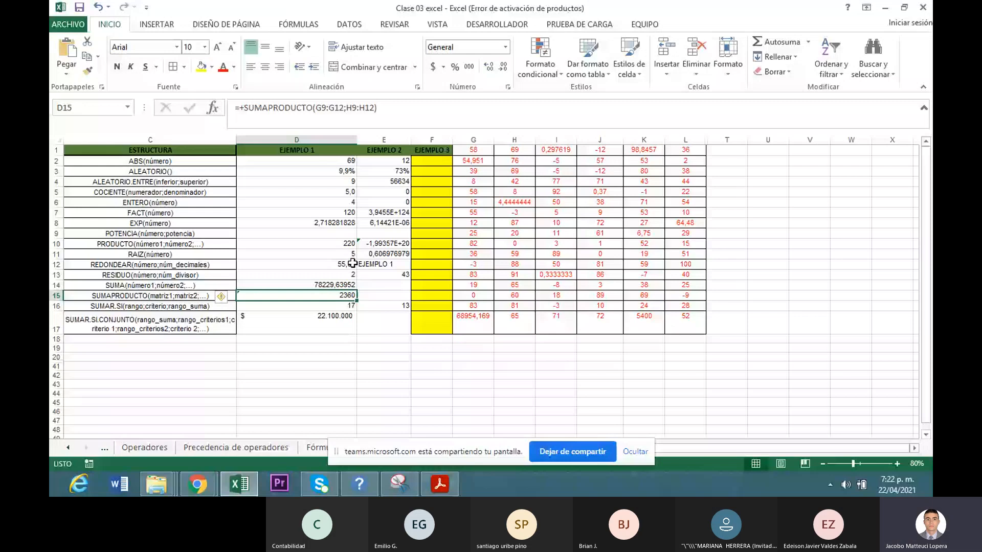
- Unhide rows 21 to 40 with the medals table and review the ranges used by the SUMAR.SI formula in D16
left_click(312, 307)
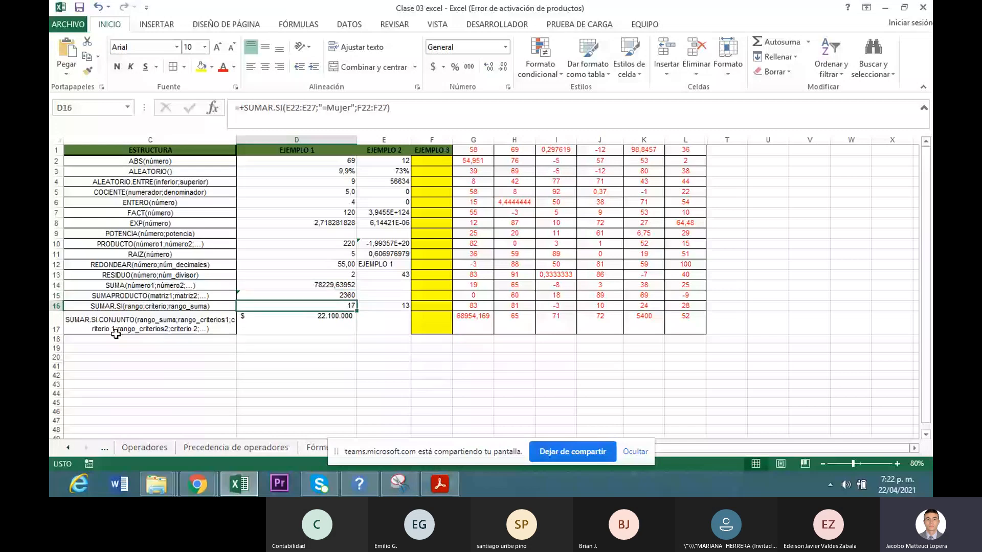
left_click_drag(56, 375, 54, 349)
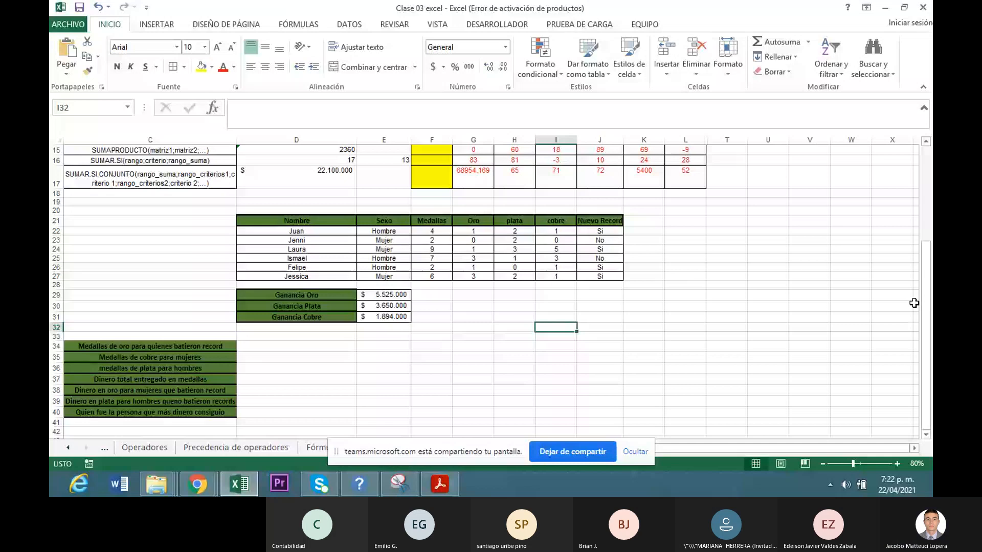
scroll(313, 207, "up", 2)
left_click(313, 207)
left_click(447, 107)
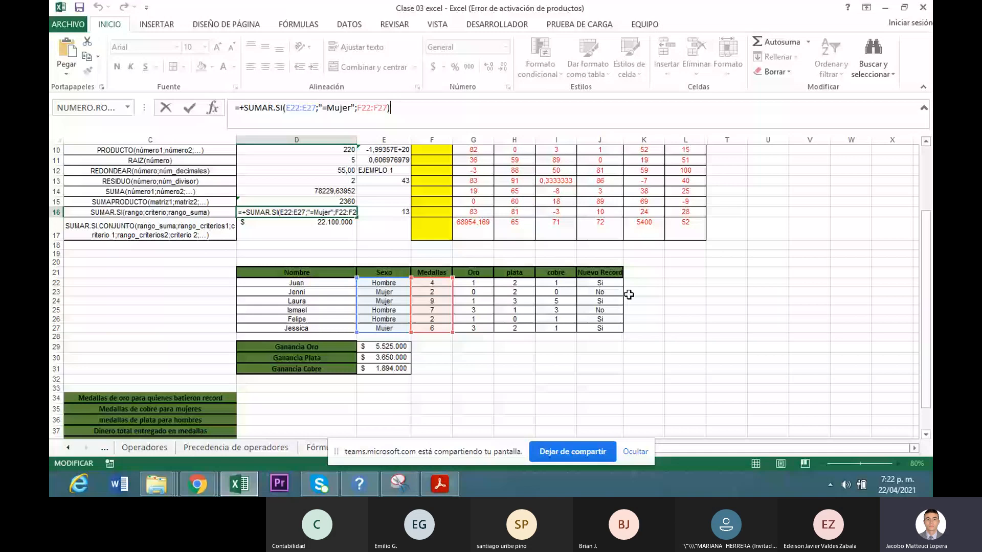
key("Return")
key("Up")
- Rebuild the SUMAR.SI formula in D16 through its function arguments with range E22:E27, criterion "Mujer" and sum range F22:F27
left_click(413, 109)
key("BackSpace")
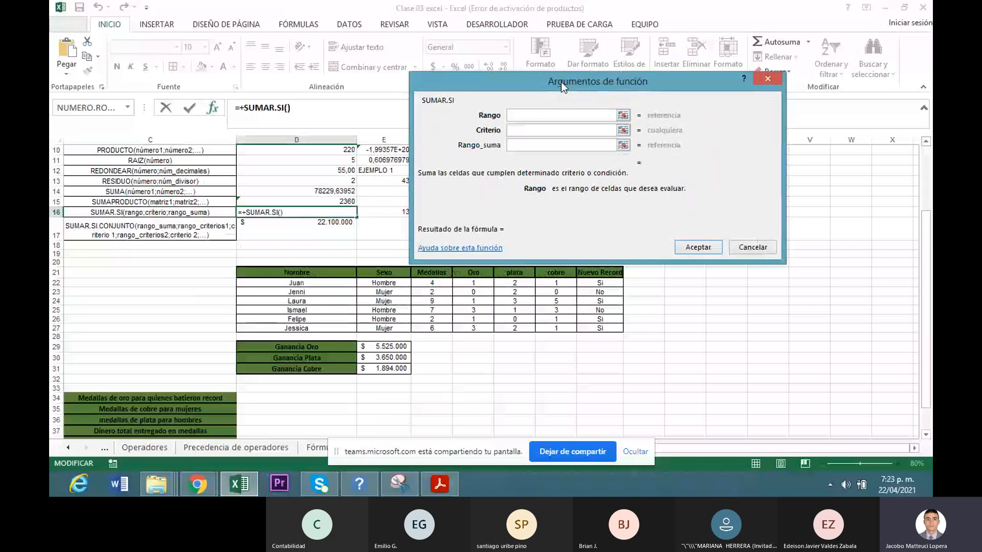
left_click_drag(561, 81, 561, 65)
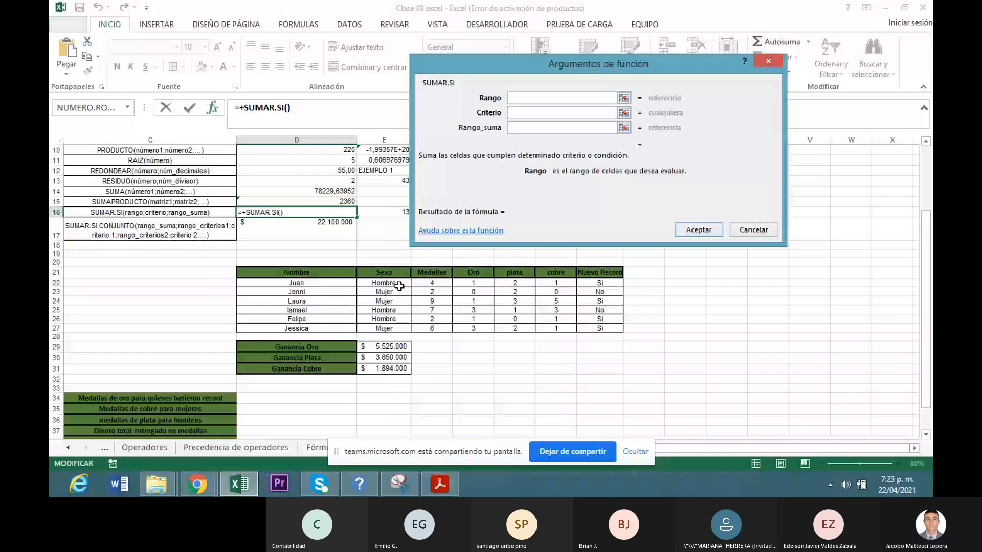
left_click_drag(399, 286, 398, 328)
left_click(543, 113)
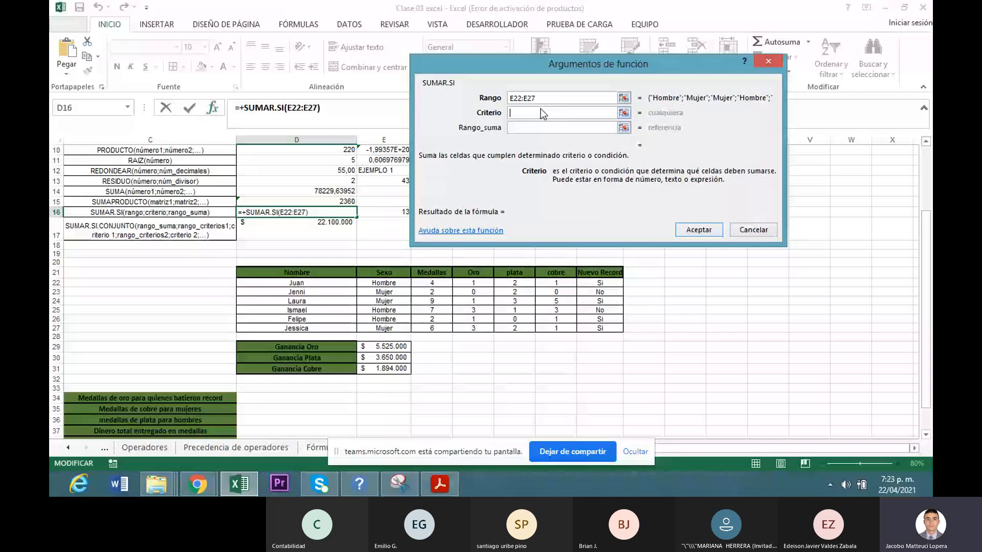
type("\"Mujer\"")
left_click(537, 128)
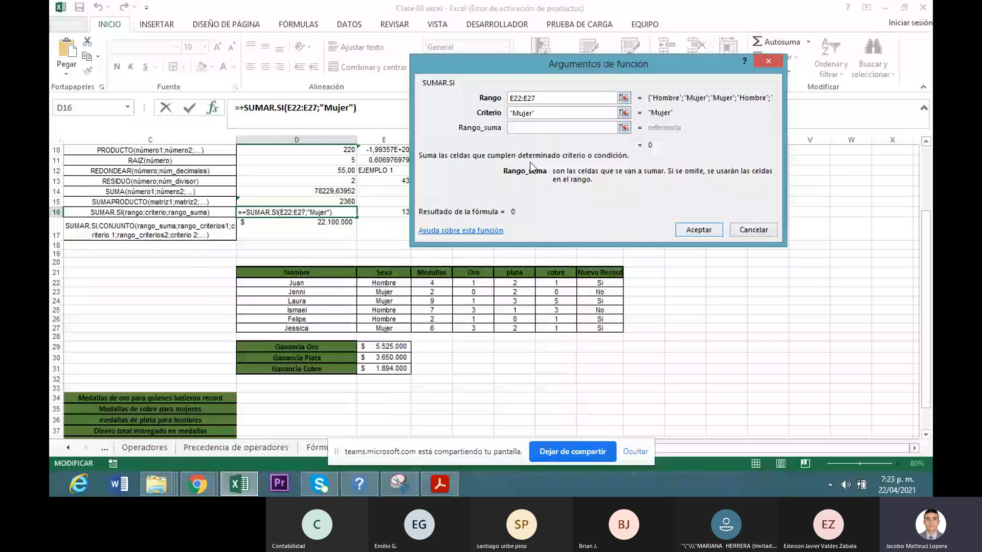
left_click_drag(432, 283, 447, 328)
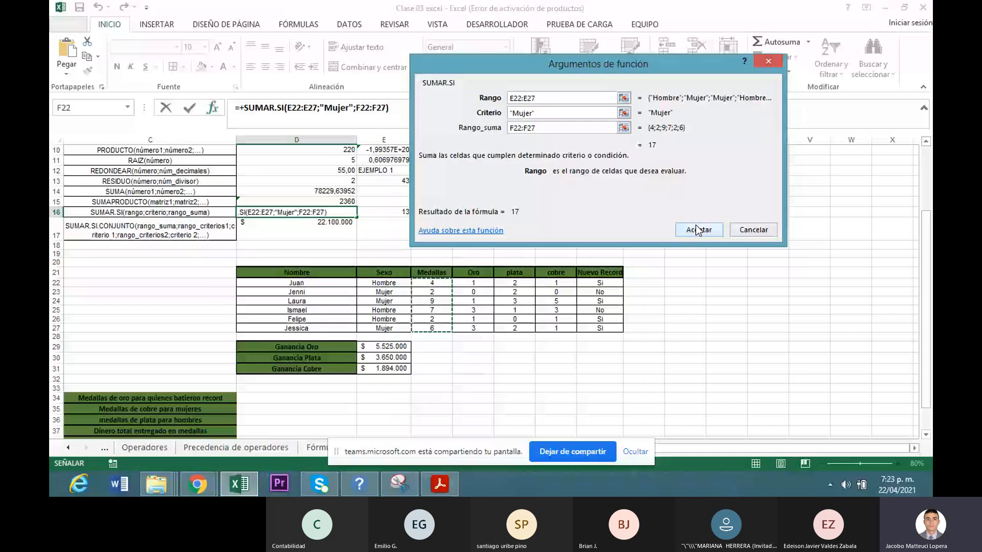
left_click(698, 230)
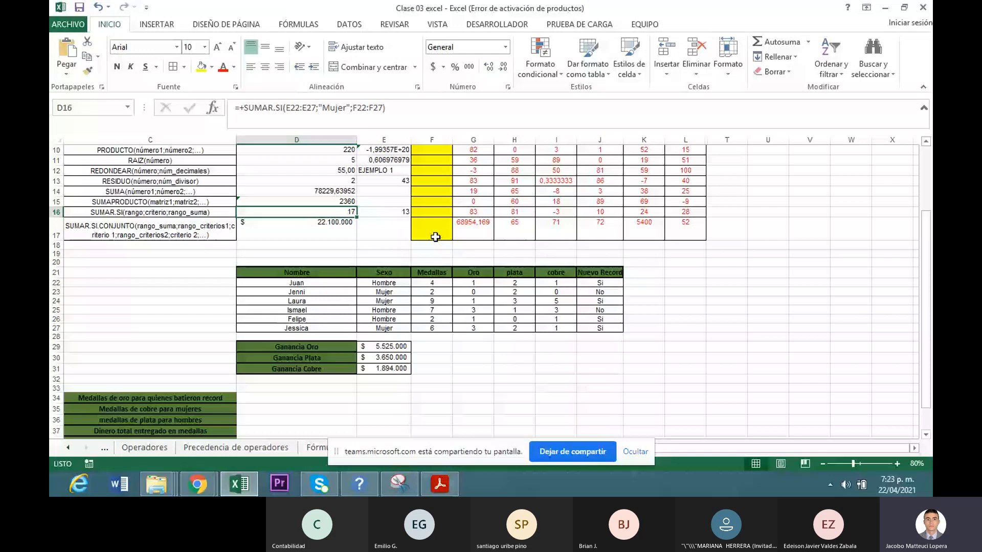
- Set the SUMAR.SI criterion in D16 to "Hombre" and inspect the second example's formula in E16
left_click(344, 109)
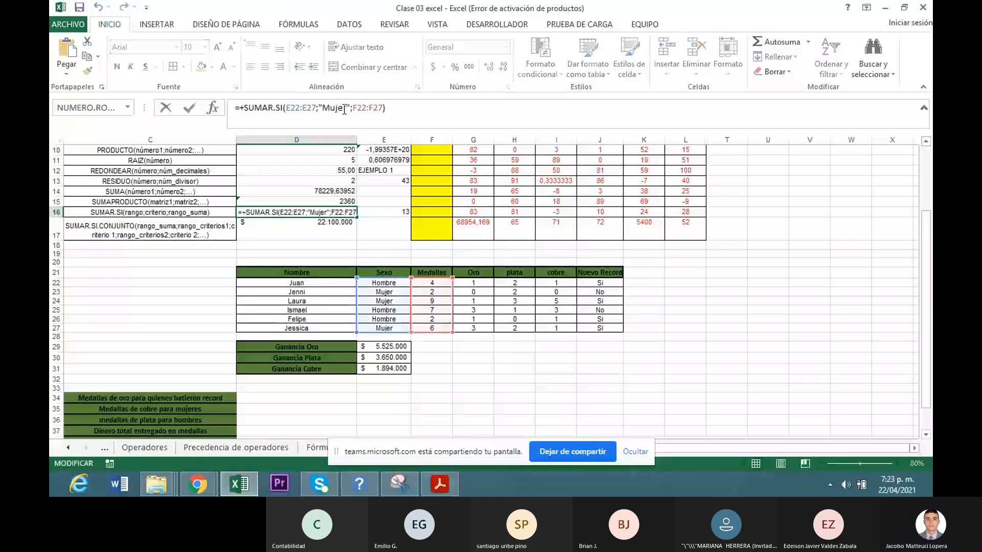
left_click_drag(344, 109, 324, 111)
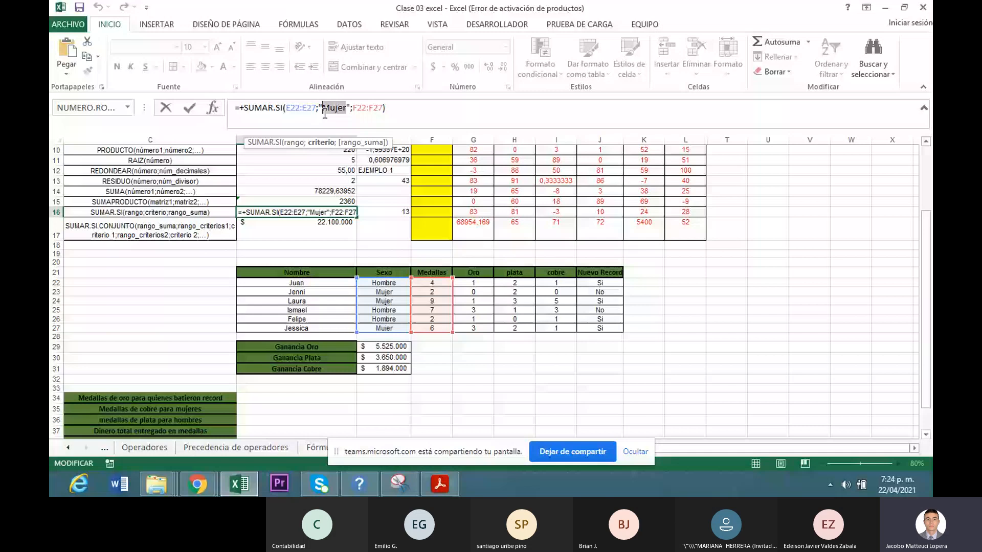
type("Hombre")
key("Return")
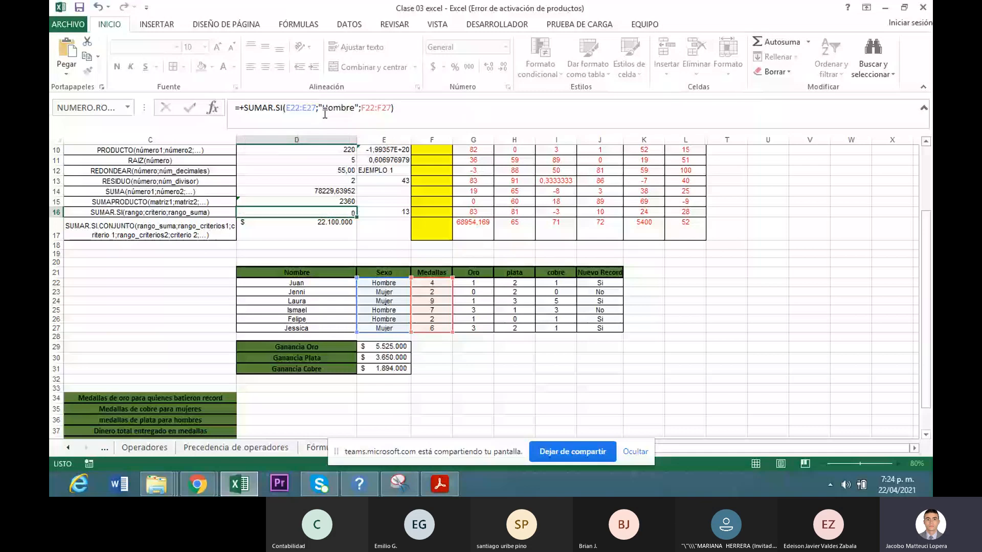
key("Right")
left_click(417, 116)
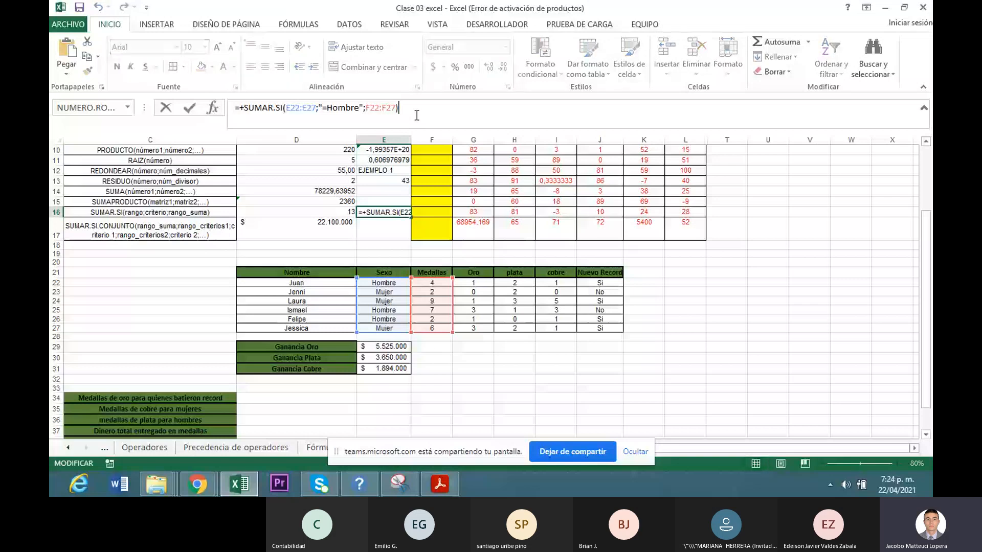
key("Escape")
- Change the sum range of the SUMAR.SI formula in D16 to the gold medals in G22:G27 through its function arguments
key("Left")
left_click(431, 108)
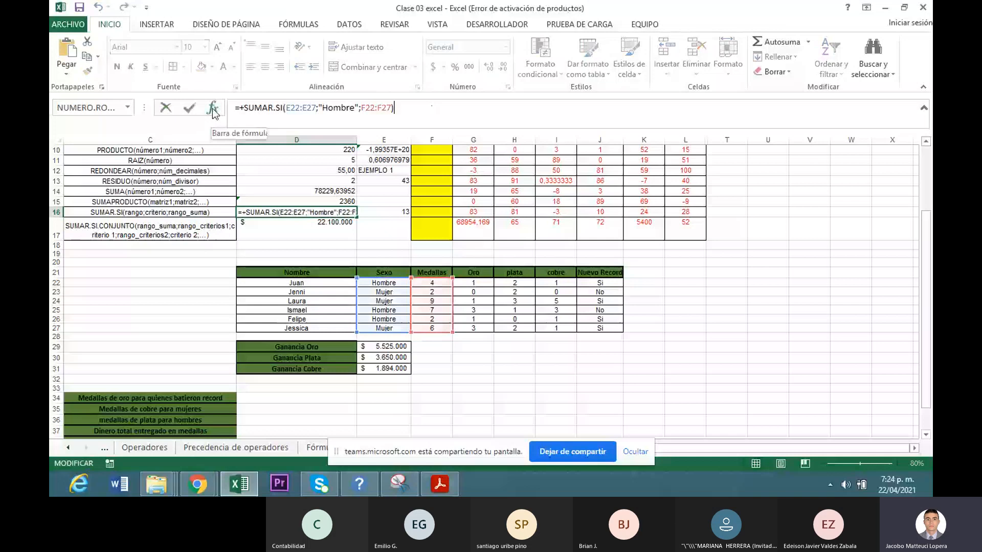
left_click(212, 109)
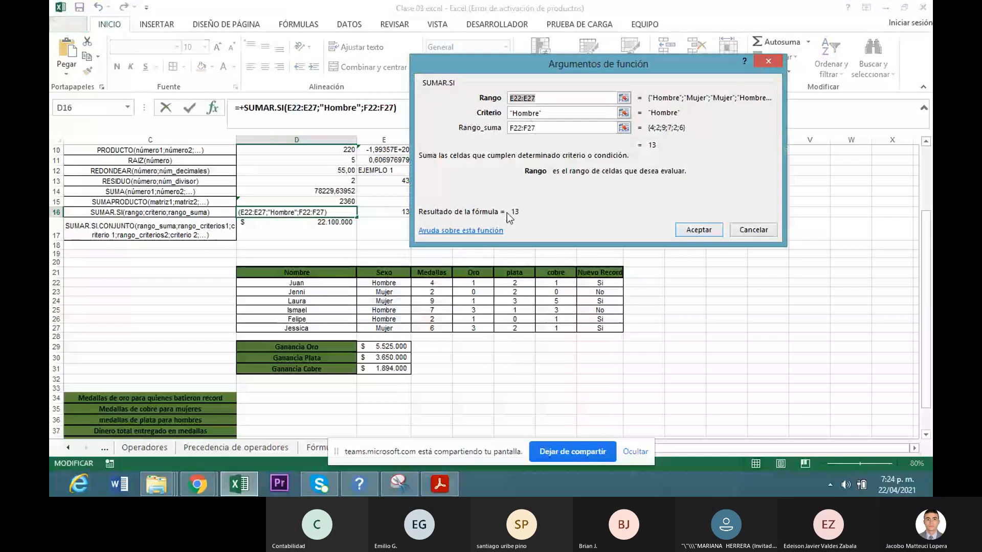
left_click(543, 128)
left_click_drag(474, 282, 483, 330)
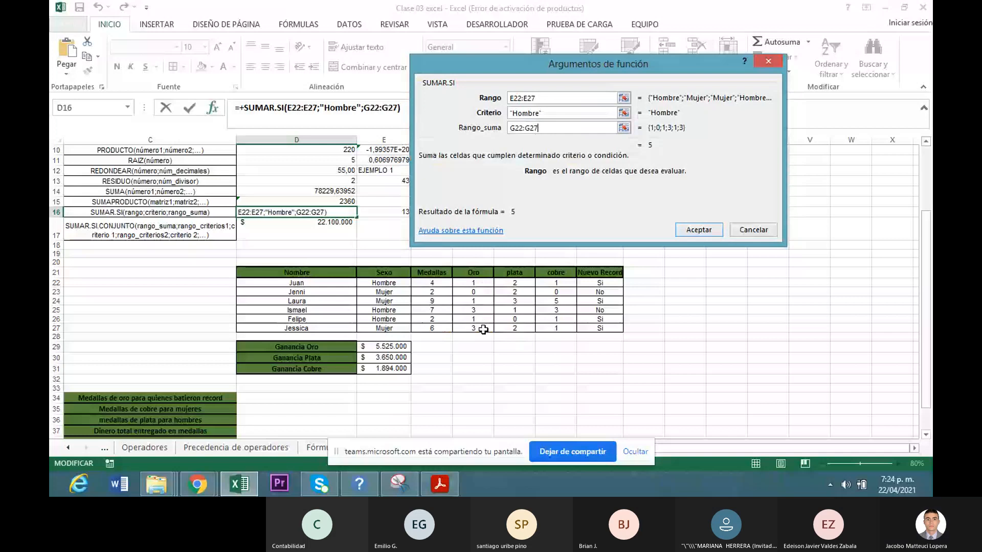
key("Return")
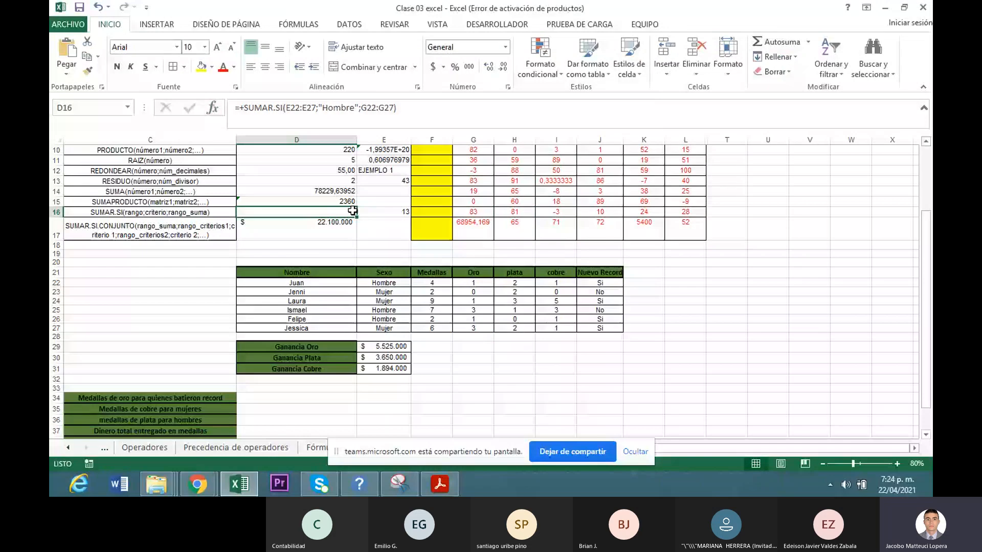
- Review the gold medals column and inspect the SUMAR.SI.CONJUNTO formula in D17
left_click(476, 283)
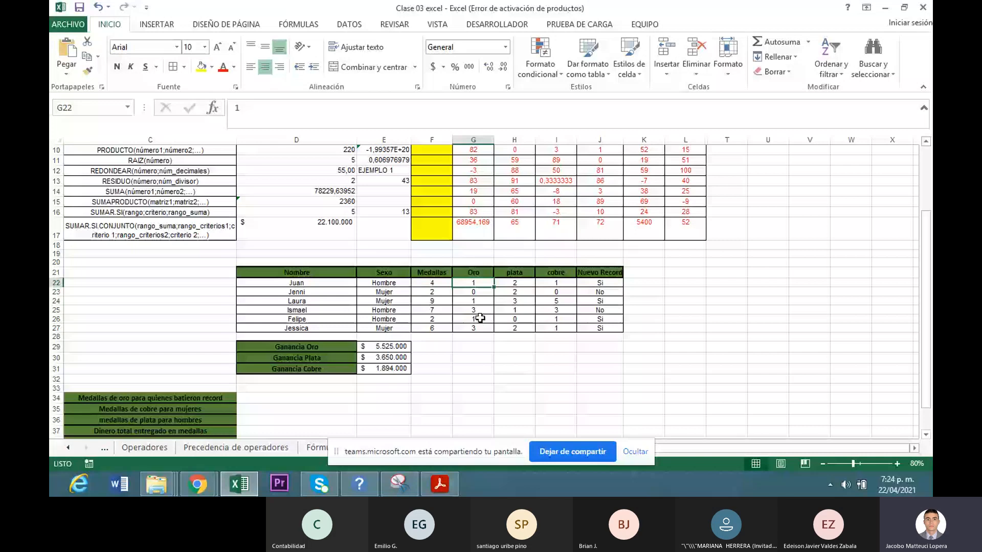
left_click(556, 368)
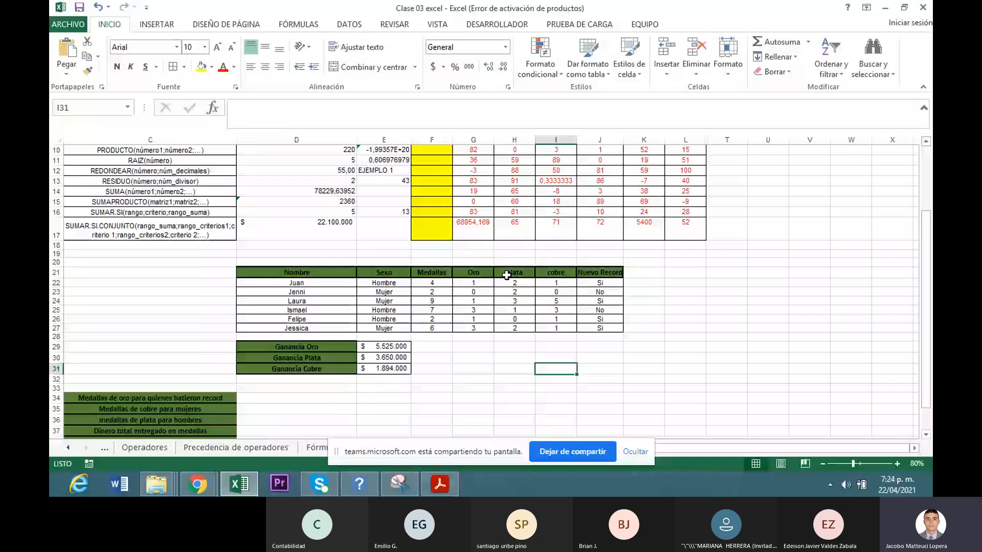
left_click(306, 228)
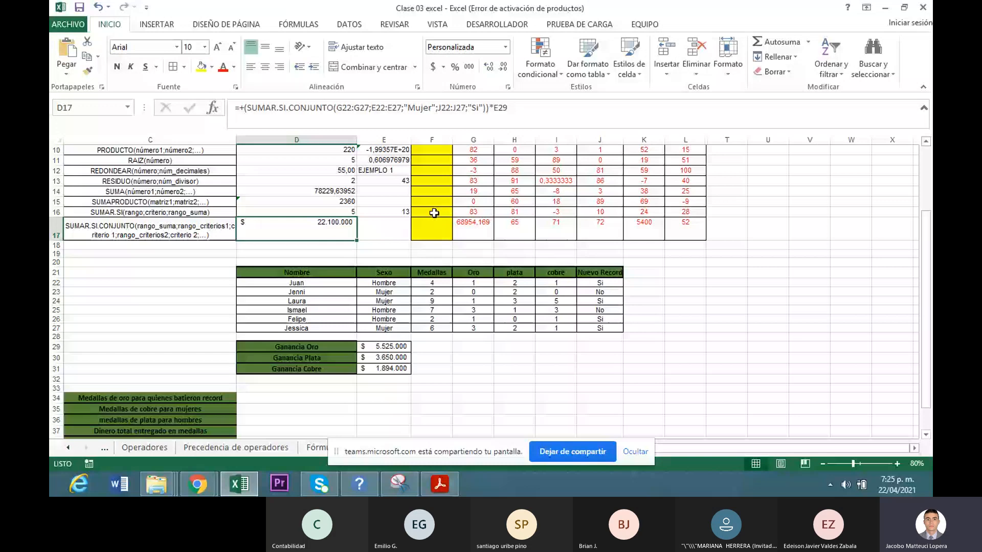
left_click(327, 118)
key("BackSpace")
key("BackSpace")
key("BackSpace")
key("BackSpace")
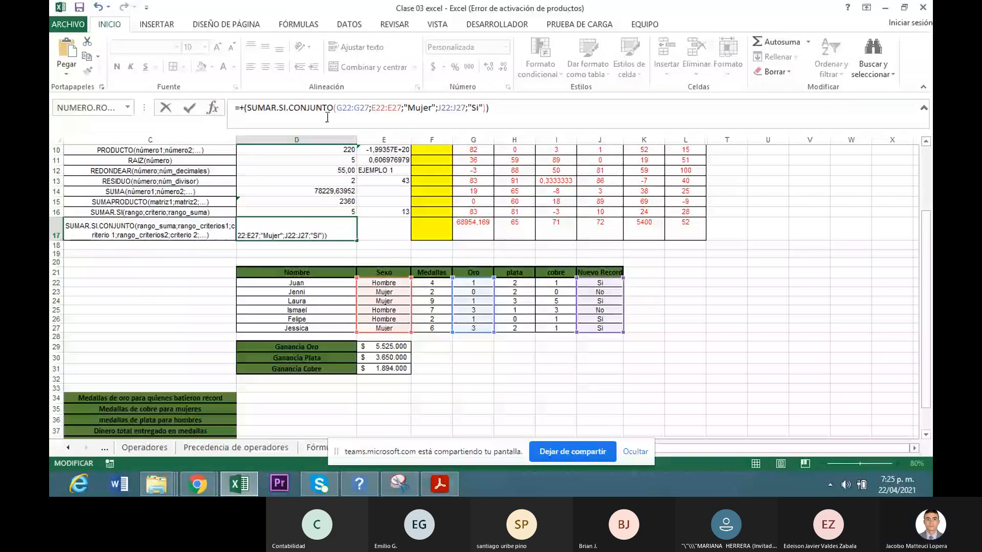
left_click(244, 108)
key("shift+F3")
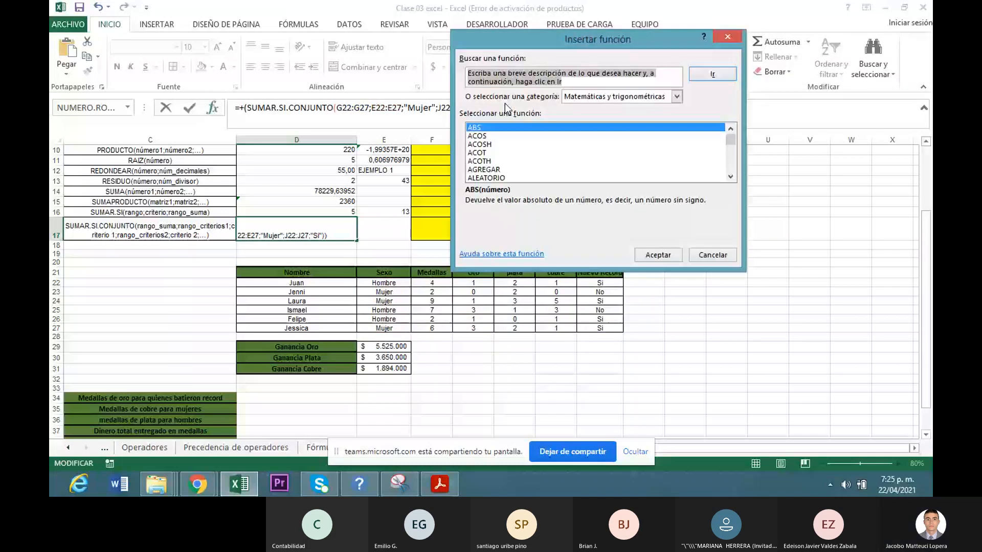
key("Escape")
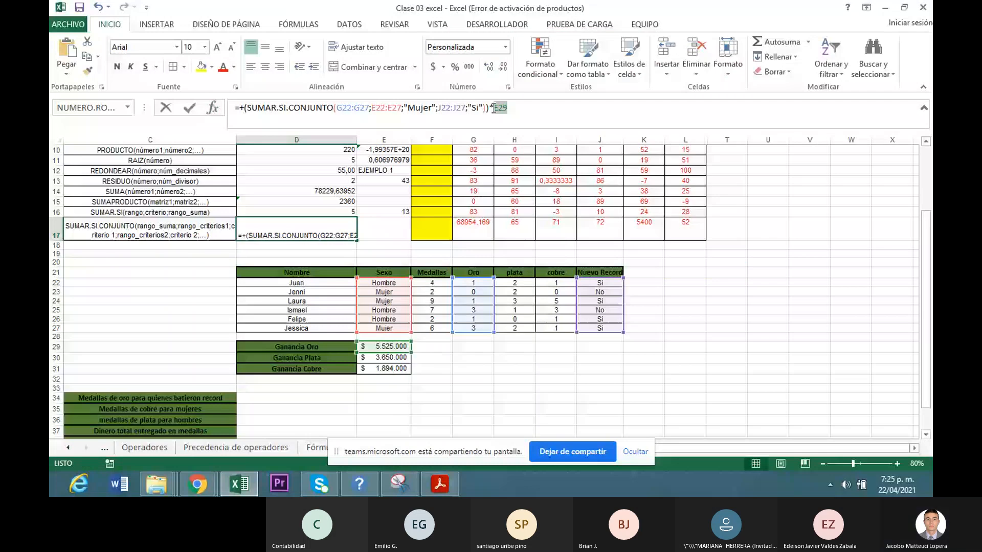
- Remove the multiplication by E29 from the SUMAR.SI.CONJUNTO formula in D17 and set the cell's number format to General
left_click_drag(506, 107, 295, 109)
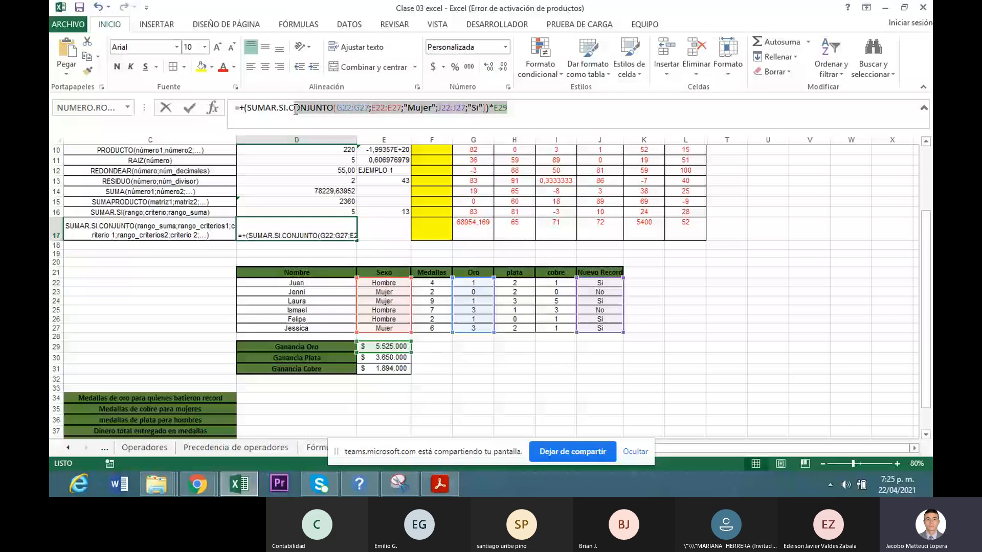
left_click_drag(295, 110, 261, 107)
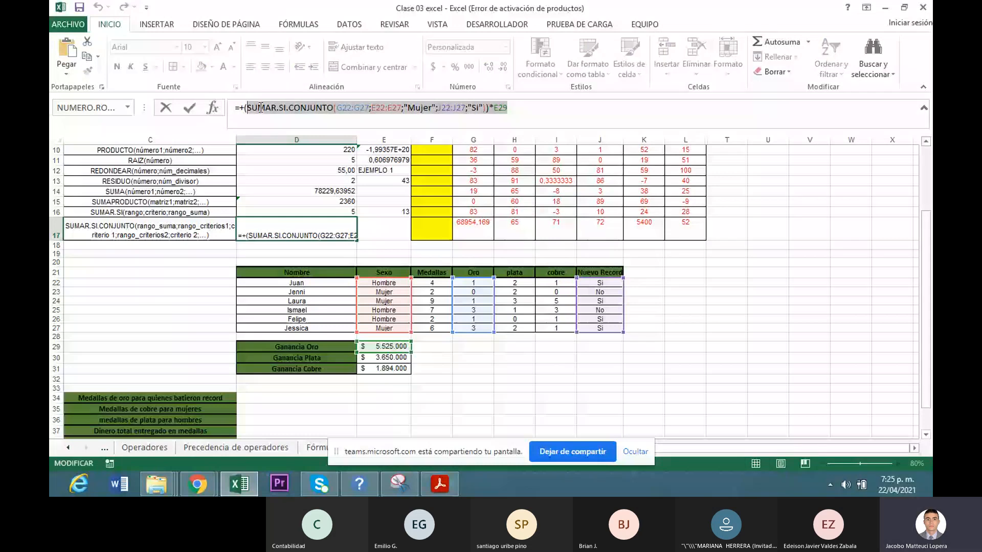
left_click(351, 107)
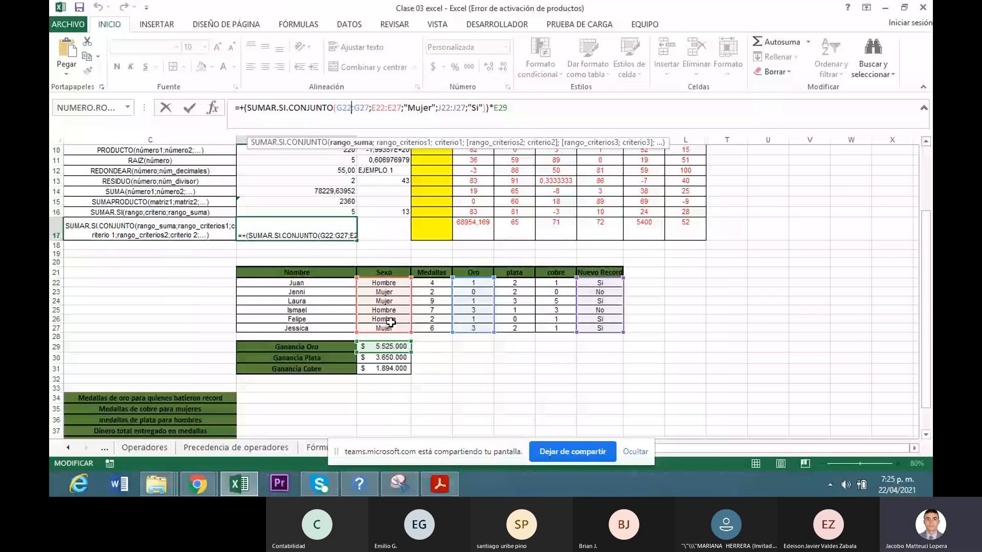
left_click(533, 105)
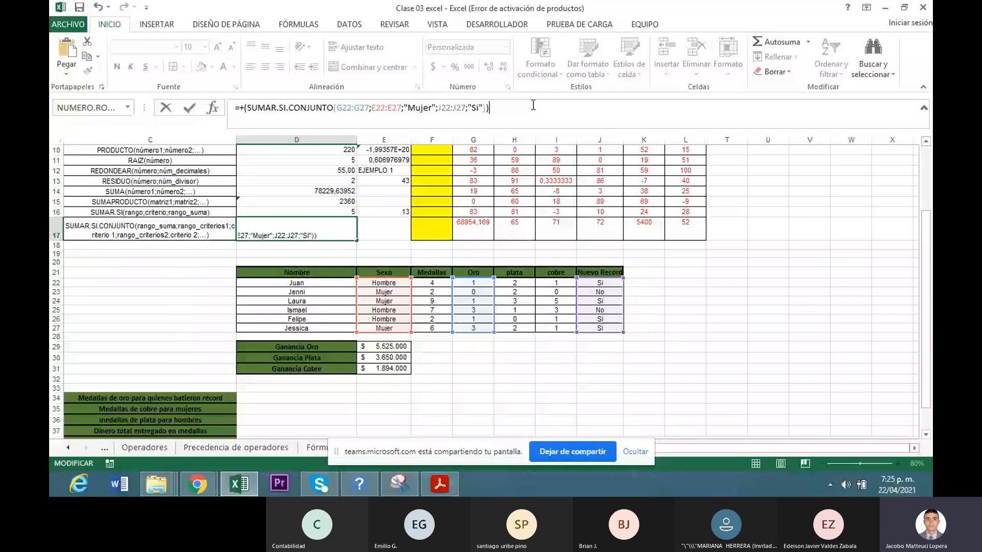
key("BackSpace")
key("BackSpace")
key("BackSpace")
key("BackSpace")
key("ctrl+Return")
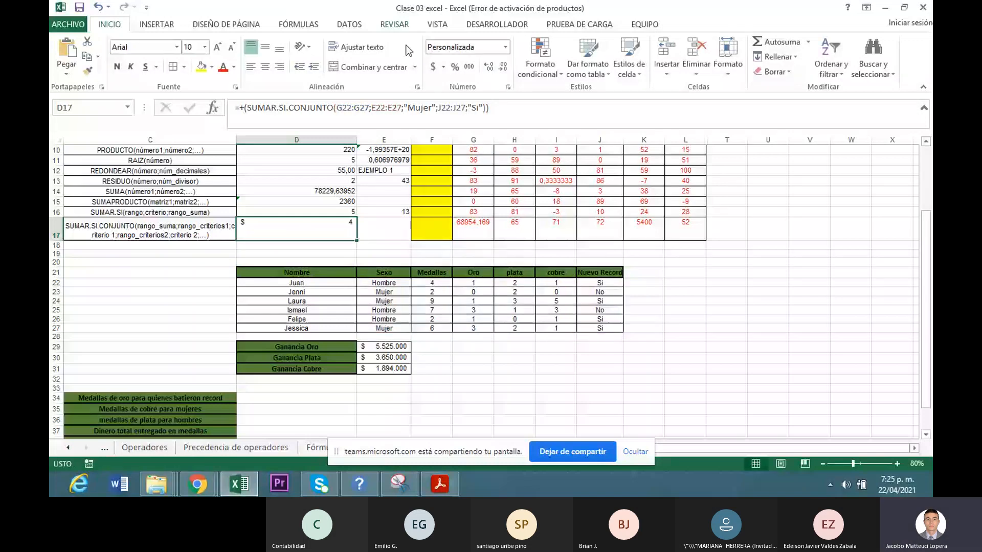
left_click(505, 47)
left_click(467, 67)
left_click_drag(499, 109, 201, 108)
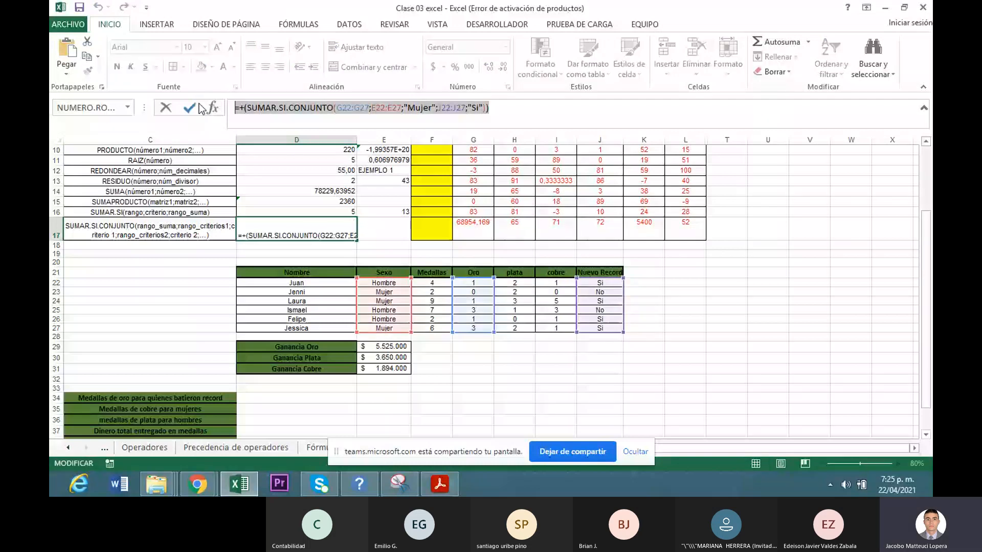
left_click(213, 108)
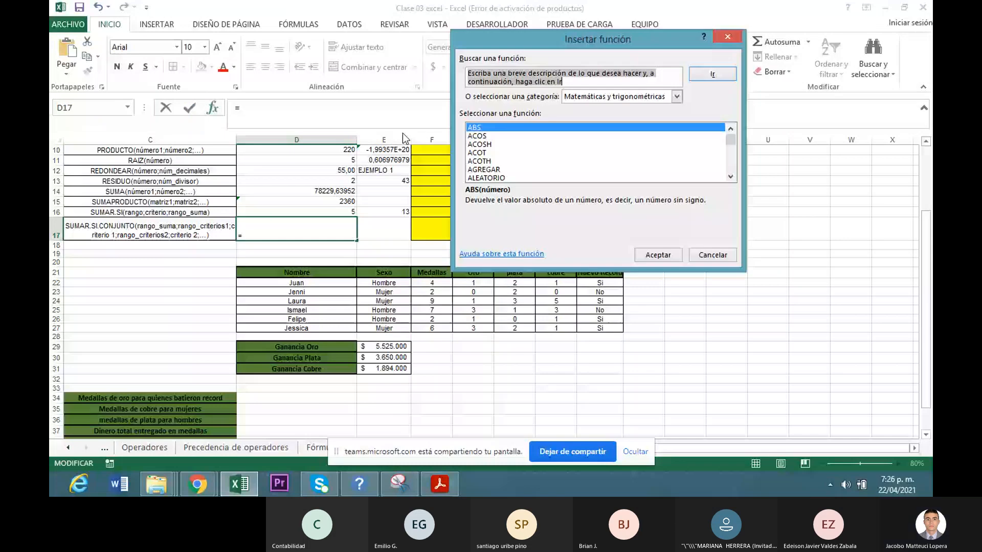
key("Escape")
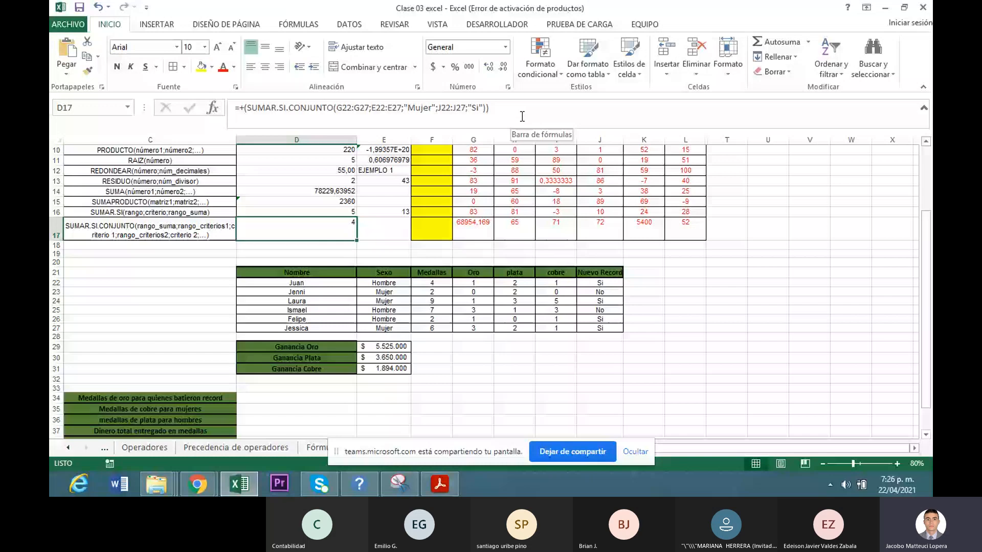
- Replace the formula in D17 with a new SUMAR.SI.CONJUNTO and set its sum range to the copper medals in I22:I27
type("=su")
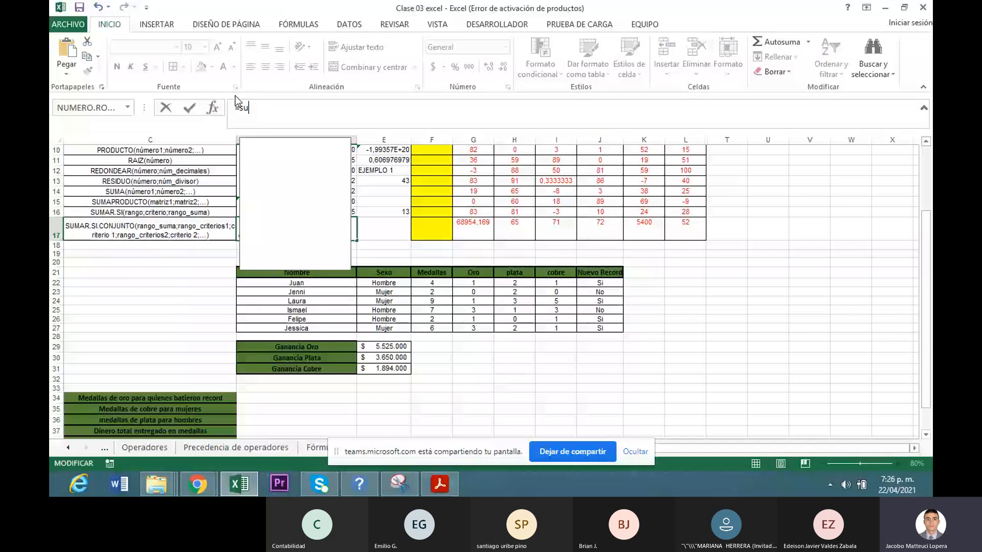
type("mar")
double_click(287, 155)
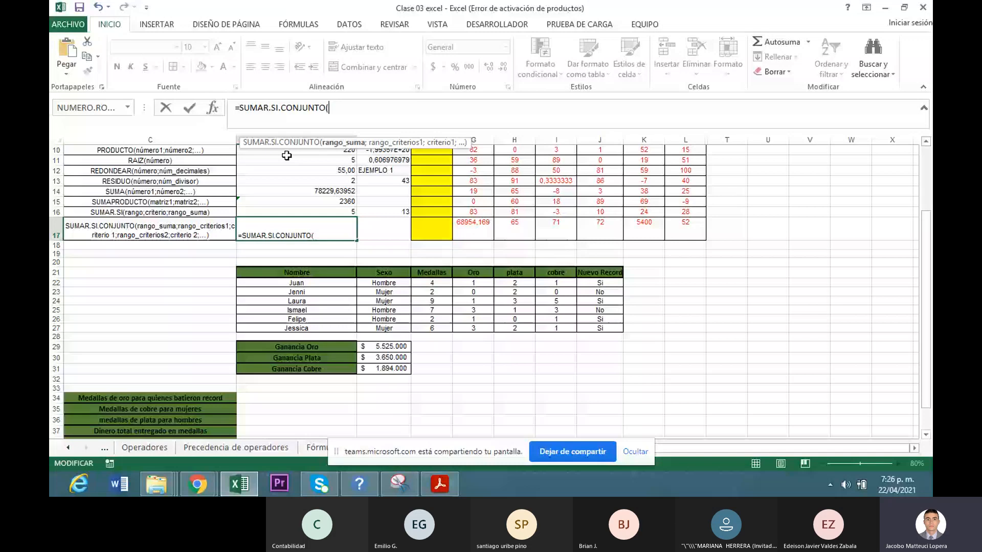
key("ctrl+a")
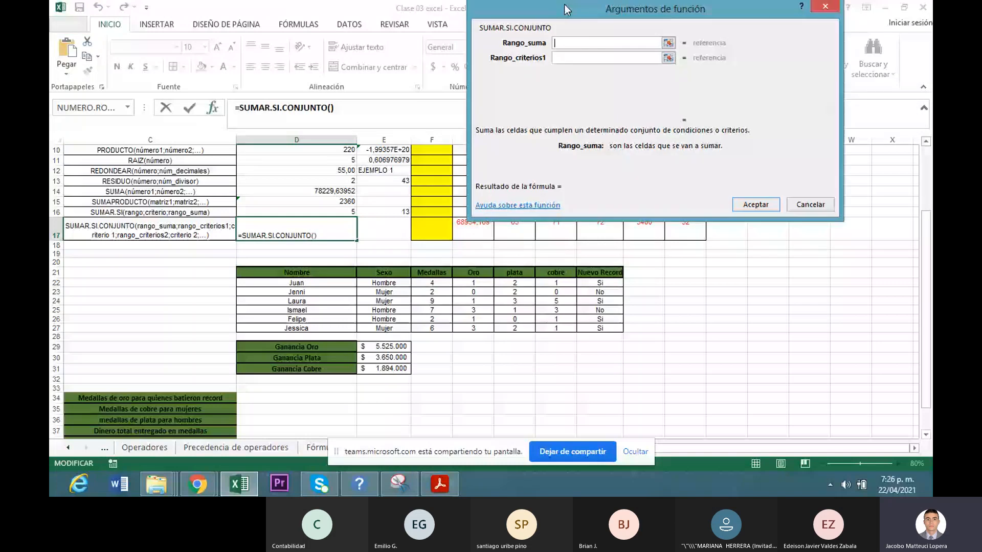
left_click_drag(567, 10, 573, 18)
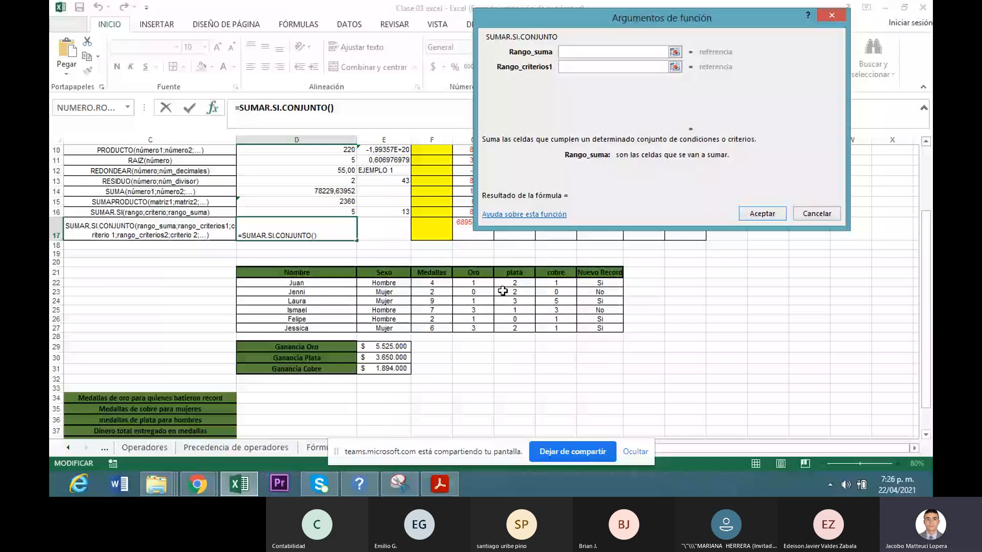
left_click_drag(556, 283, 554, 327)
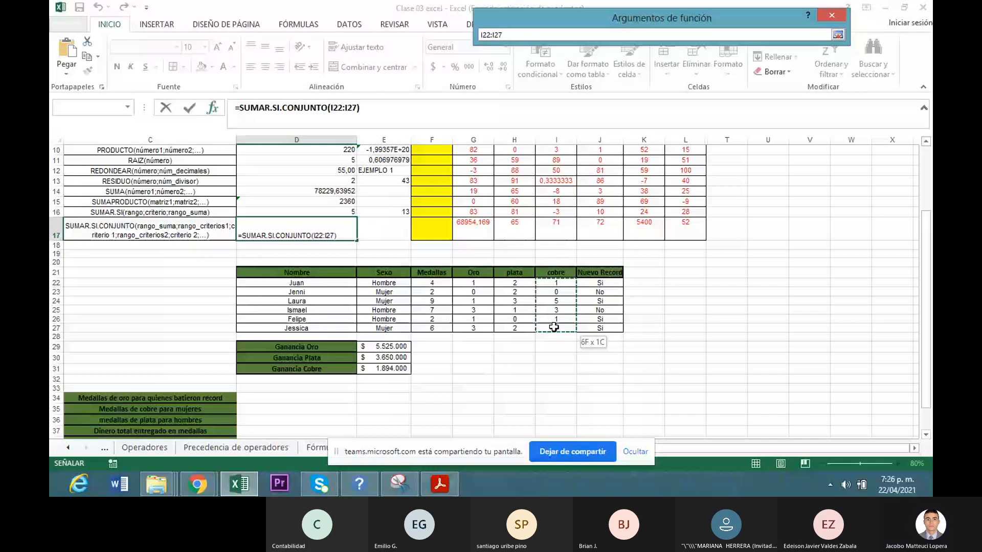
- Set the first criteria range of the D17 formula to E22:E27 with the criterion "Hombre"
left_click(574, 67)
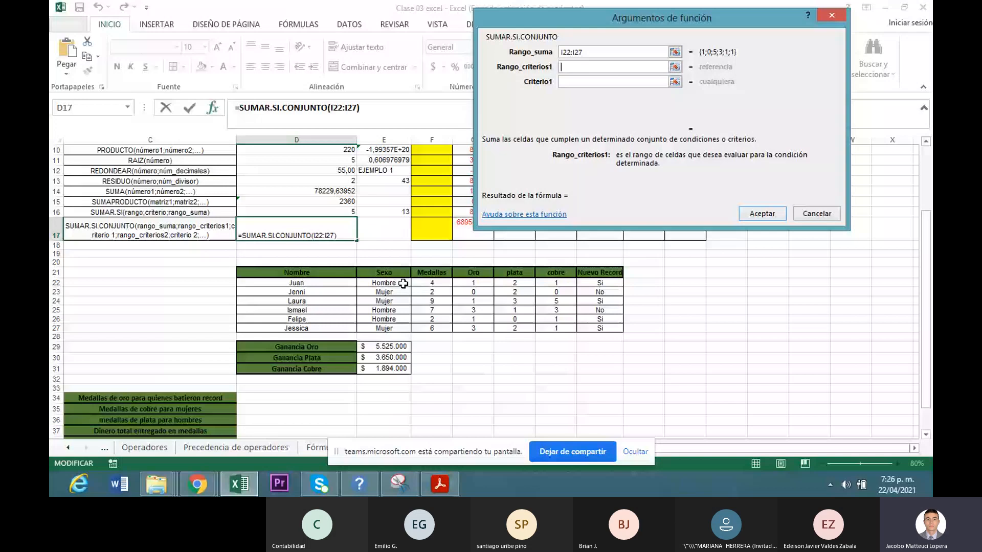
left_click_drag(403, 283, 385, 328)
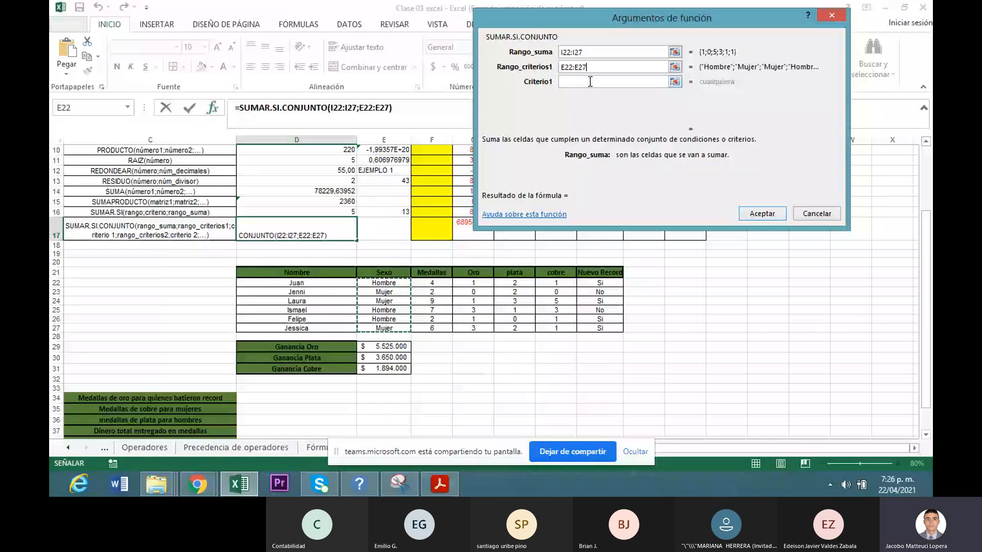
left_click(590, 82)
type("Hombre")
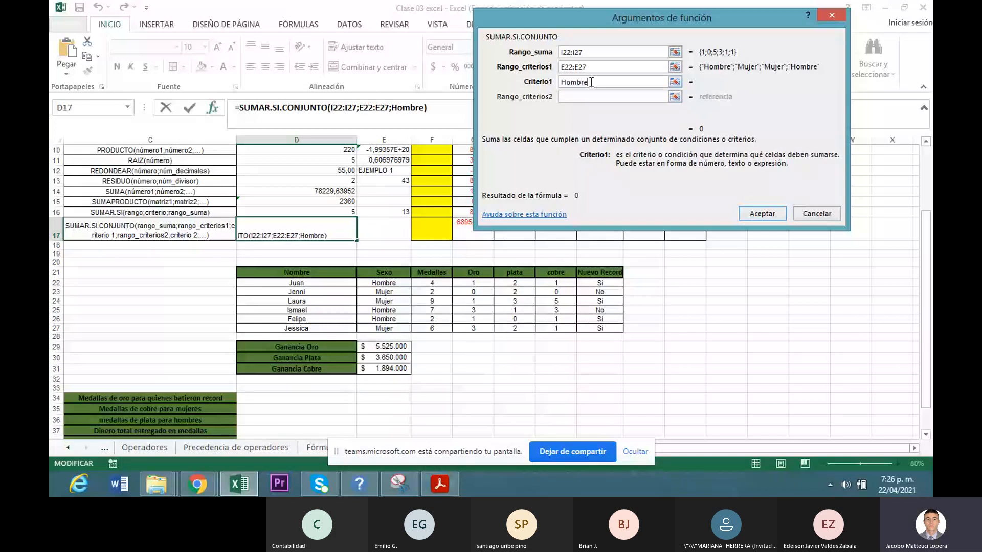
- Add J22:J27 as the second criteria range with the criterion "No" and accept the D17 formula
left_click(590, 97)
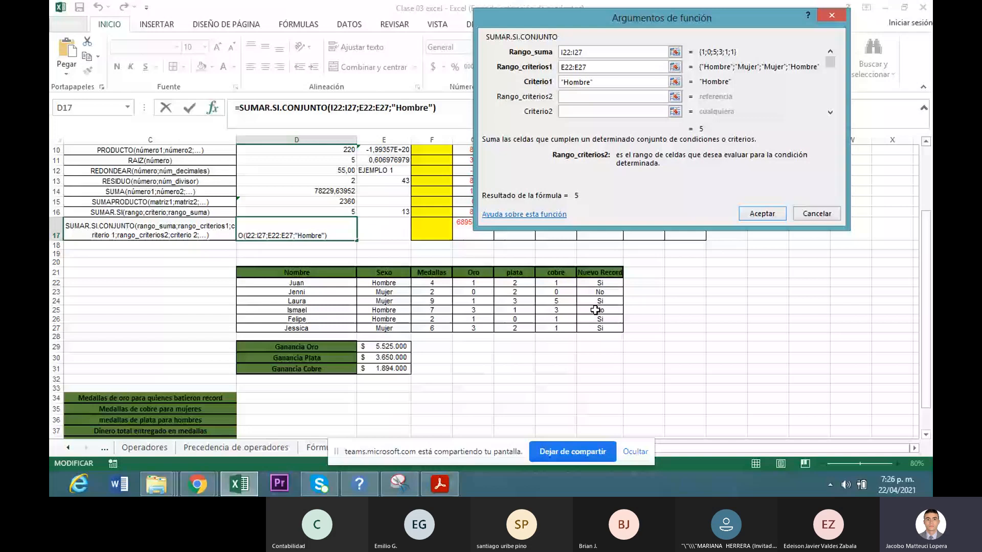
left_click_drag(600, 282, 600, 327)
left_click(588, 109)
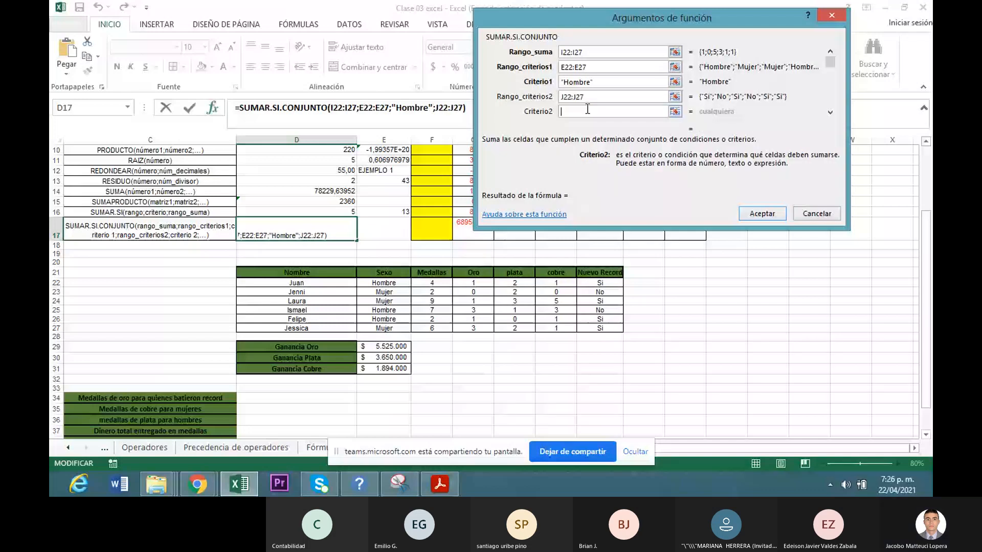
type("N")
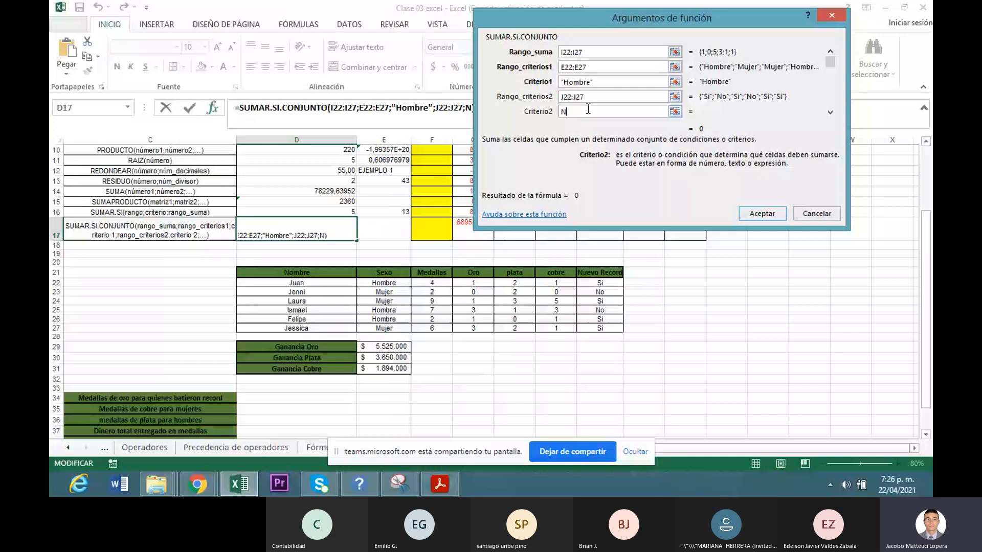
type("o")
key("Return")
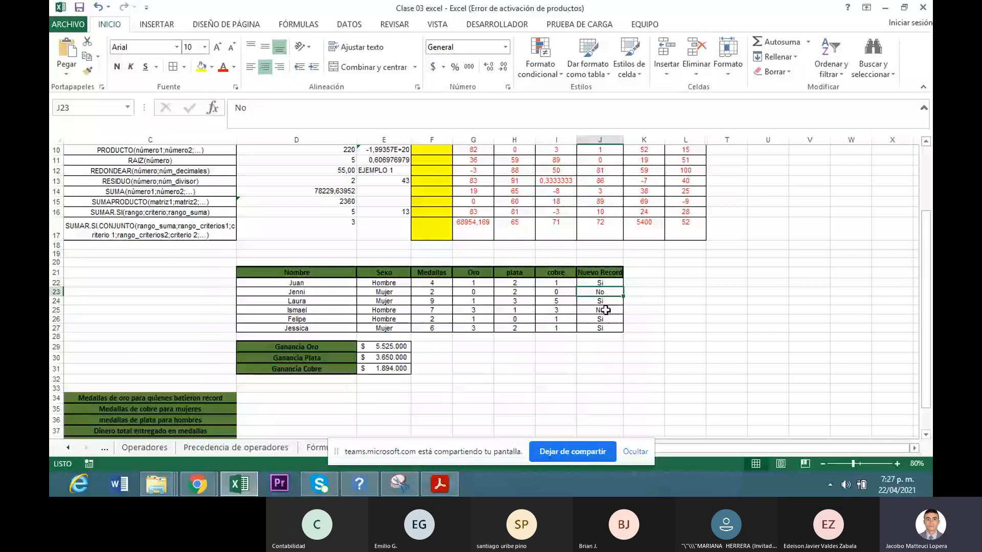
- Check the copper medals against the Nuevo Record column in rows 22 and 25, and review the ranges used in D17
left_click_drag(562, 310, 582, 312)
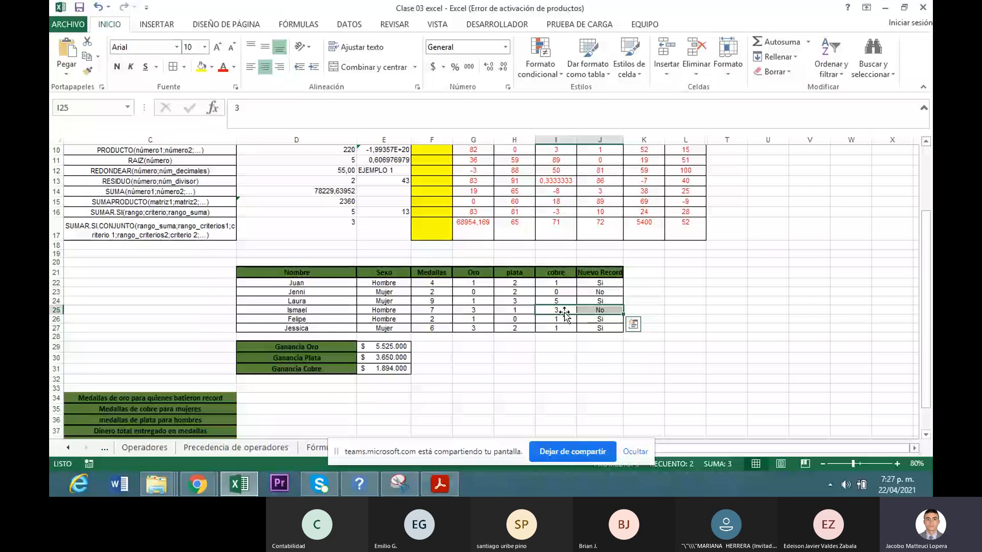
left_click_drag(593, 283, 564, 286)
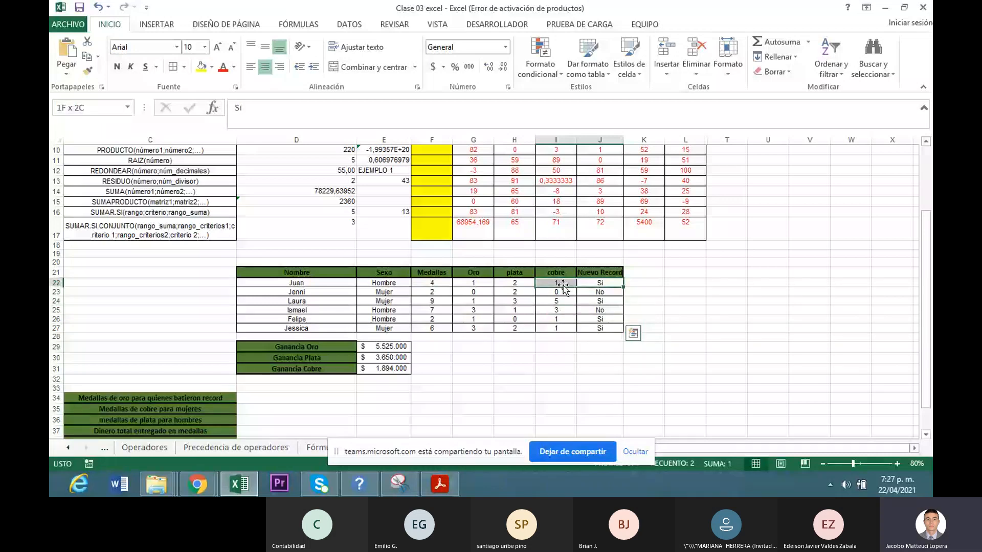
left_click_drag(563, 285, 564, 289)
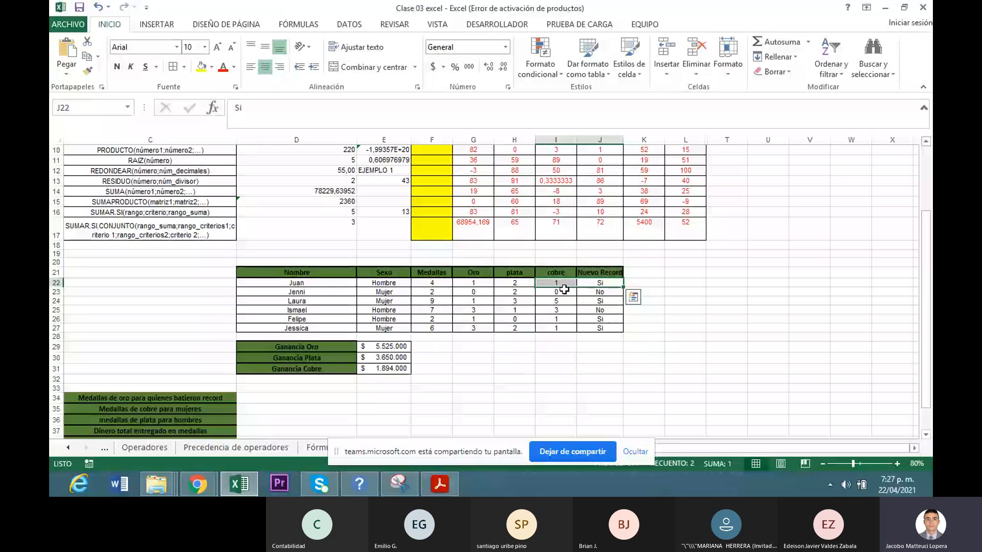
left_click(297, 228)
left_click(501, 114)
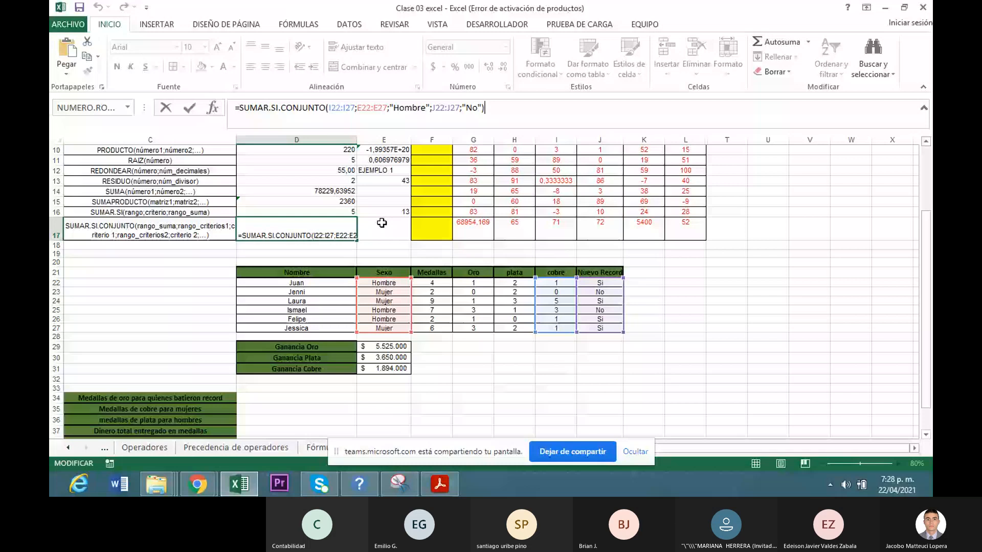
- Start a SUMAR.SI.CONJUNTO formula in E17 and set its sum range to the silver medals in H22:H27
left_click(389, 238)
type("+su")
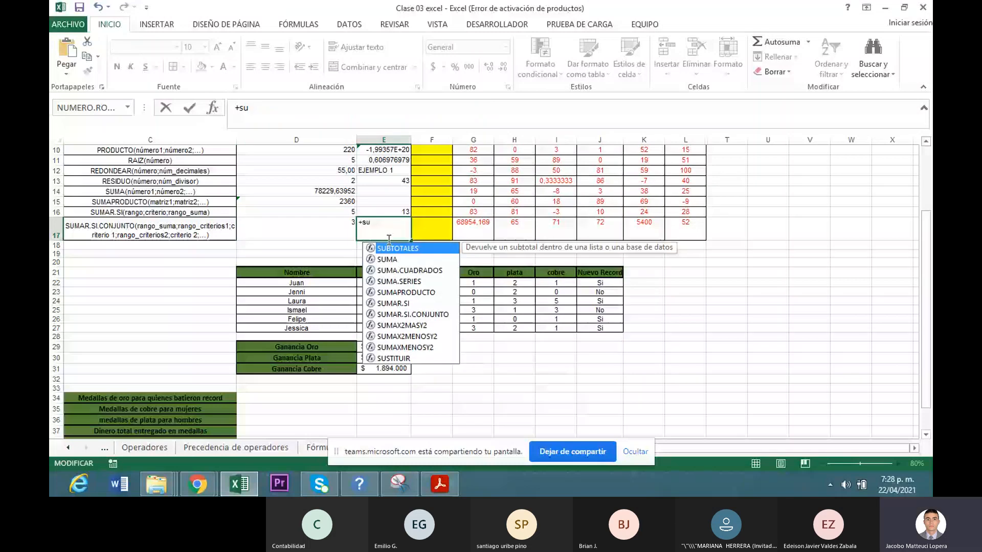
key("Down")
key("Down")
key("Down")
key("Down")
key("Down")
key("Down")
key("Tab")
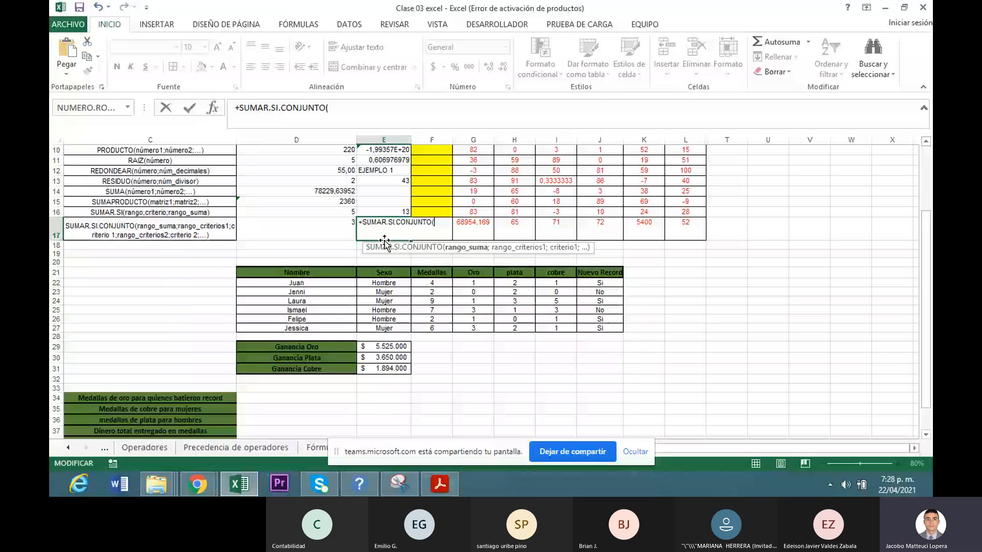
key("ctrl+a")
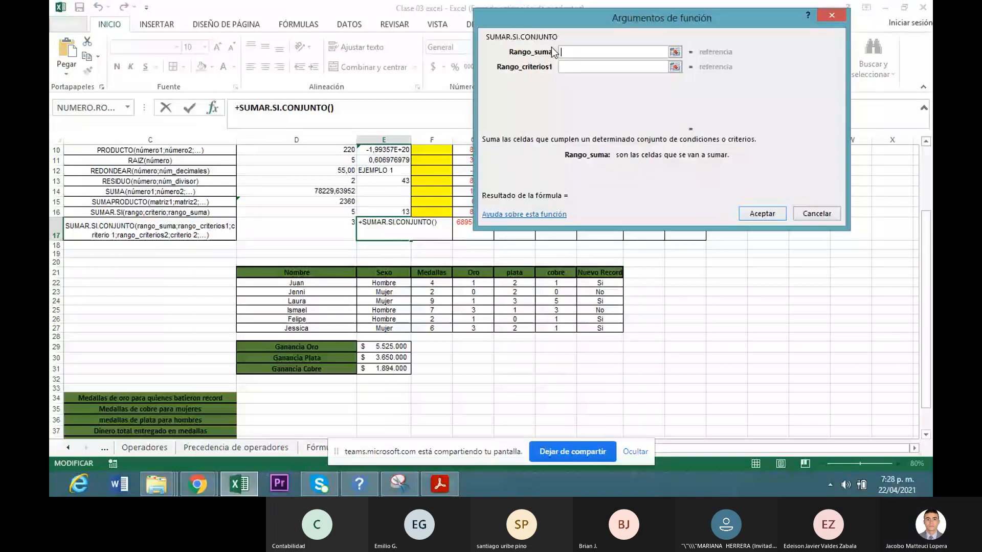
left_click(518, 285)
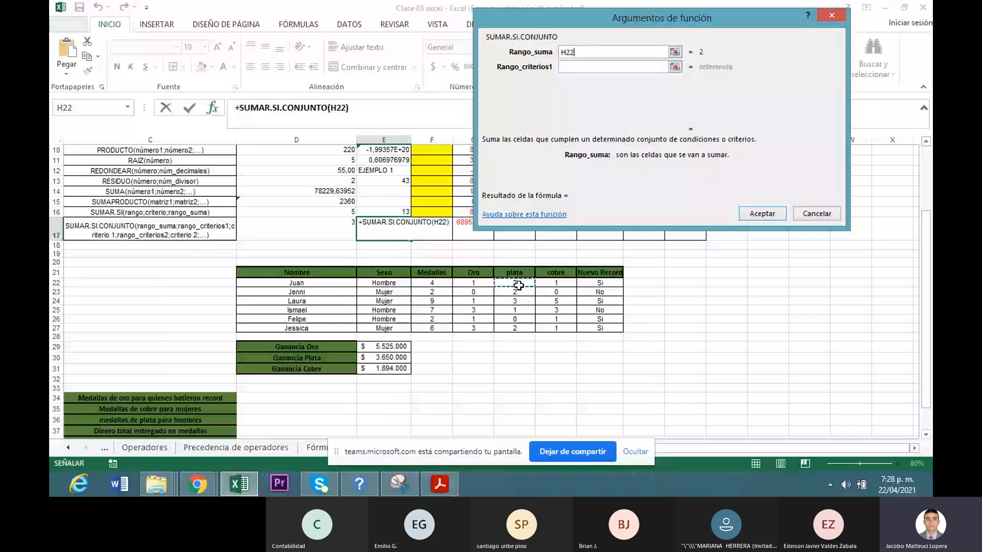
left_click_drag(518, 285, 514, 328)
- Set the first criteria range of the E17 formula to E22:E27 with the criterion "Hombre"
left_click(573, 66)
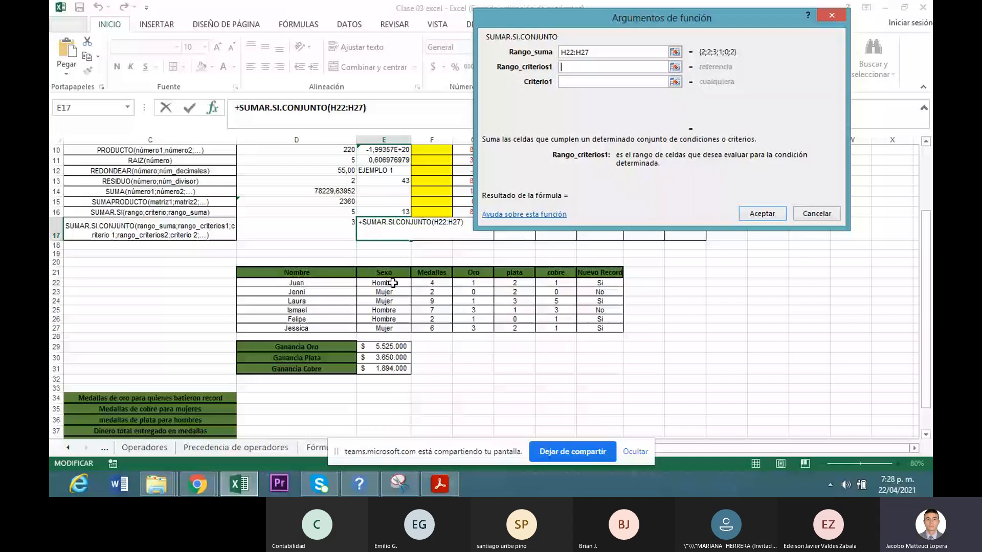
left_click_drag(392, 283, 384, 327)
left_click(581, 81)
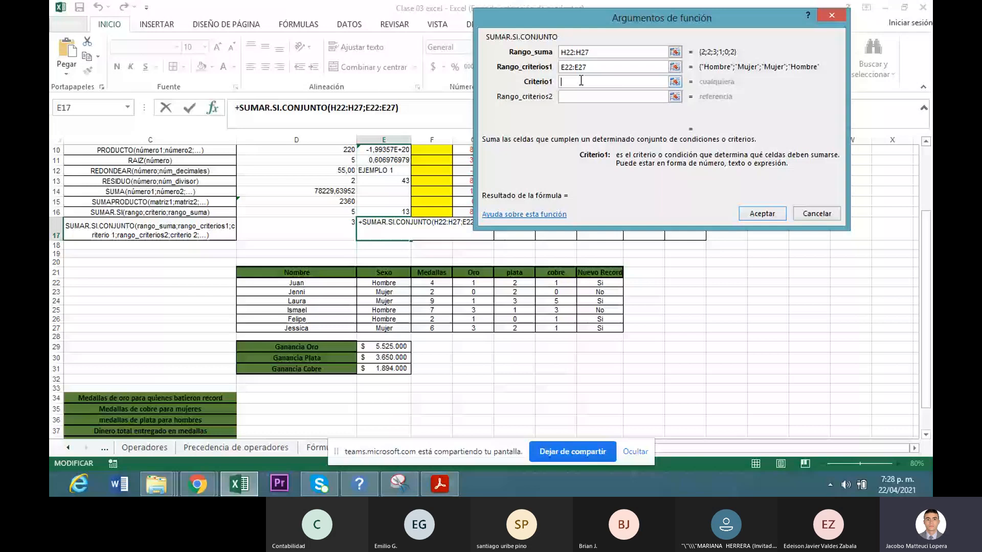
type("Hombre")
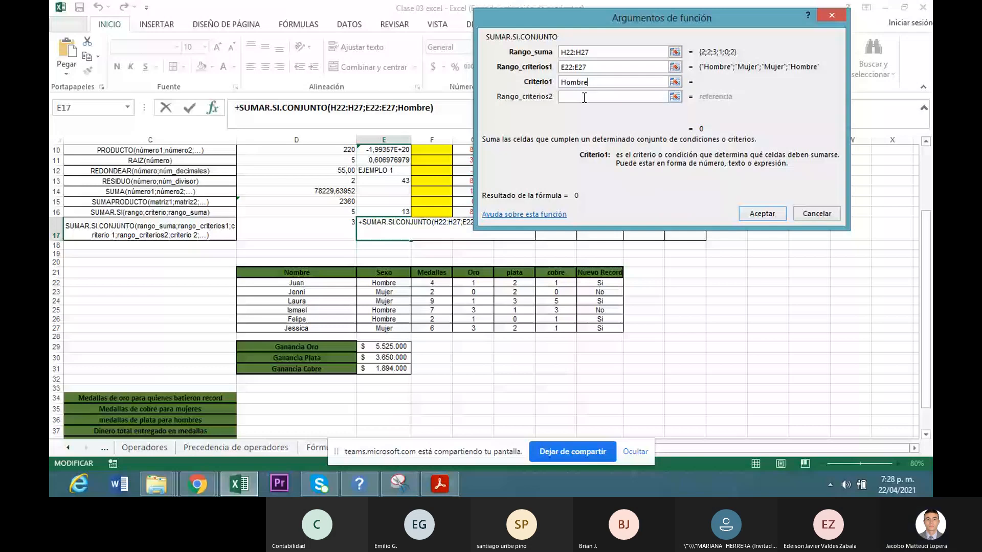
- Add J22:J27 as the second criteria range with the criterion "No" and accept the E17 formula
left_click(584, 98)
left_click_drag(600, 282, 600, 328)
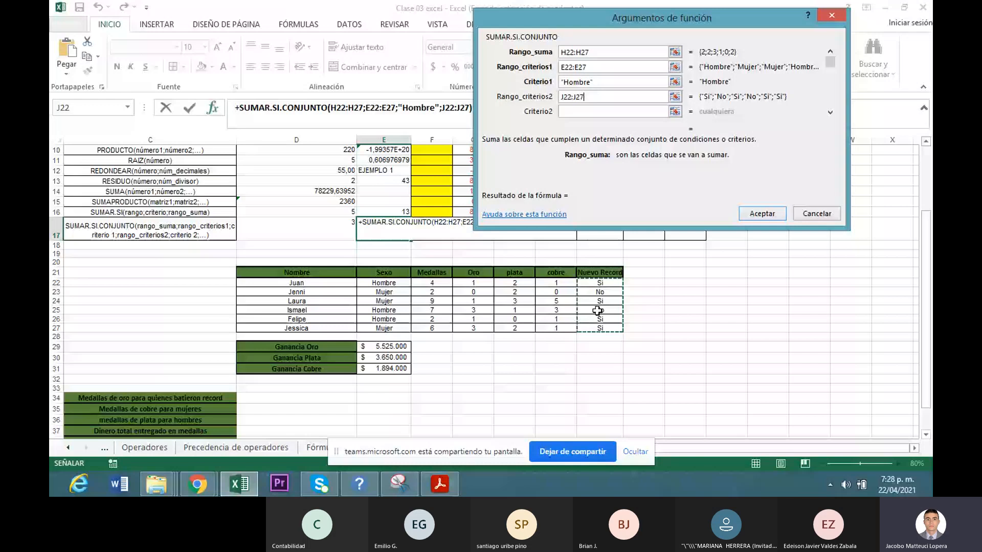
left_click(569, 111)
type("N")
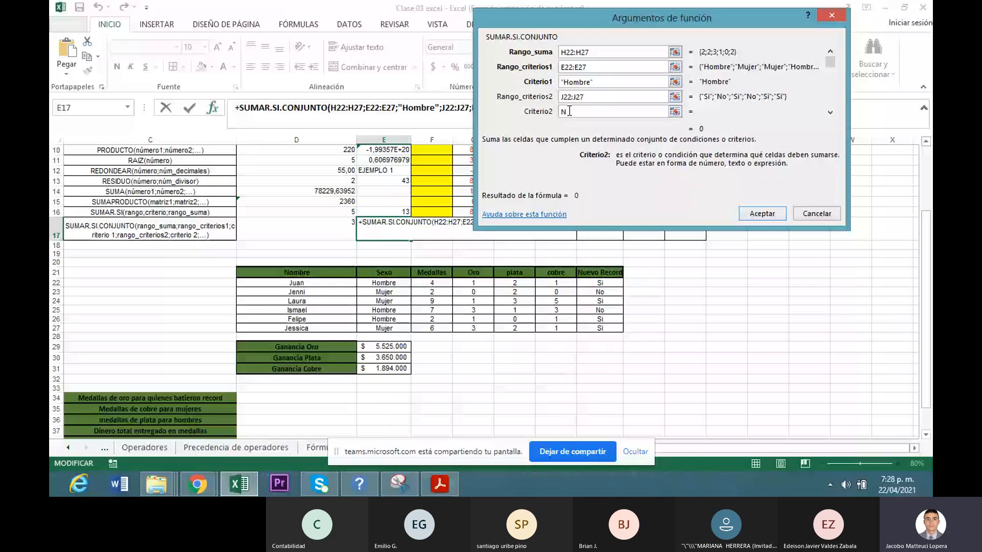
type("o")
key("Return")
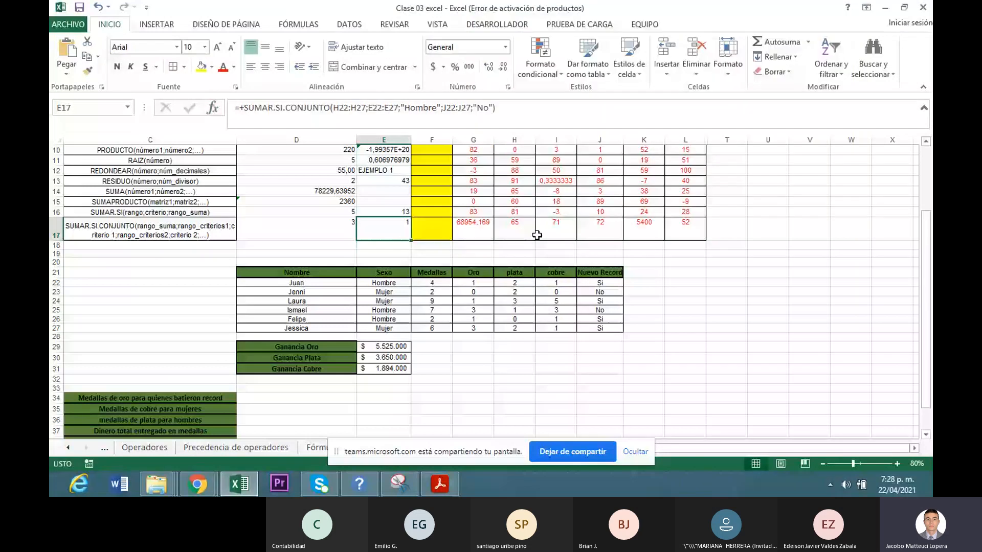
- Enclose the SUMAR.SI.CONJUNTO in E17 in parentheses and multiply it by the Ganancia Plata amount in E30
left_click(251, 121)
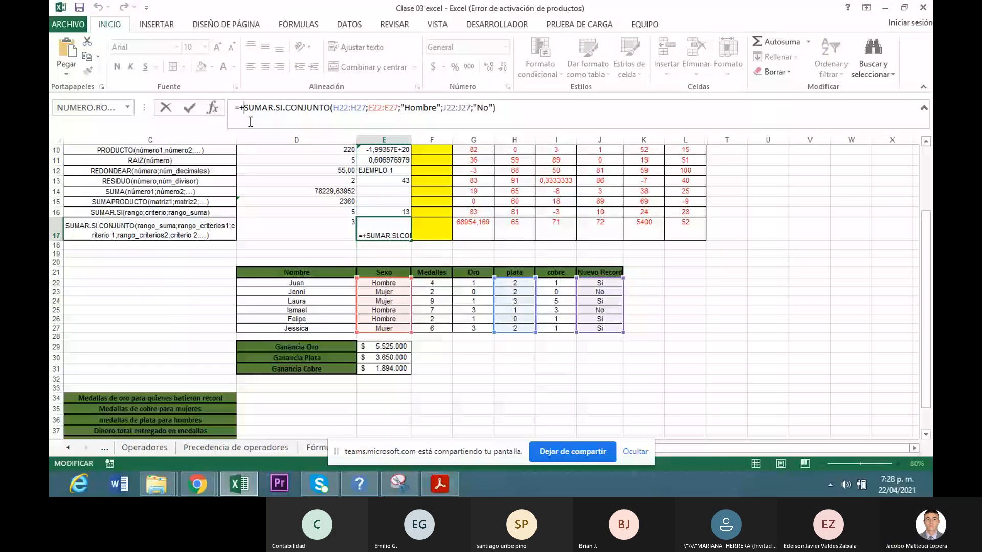
type("(")
left_click(507, 108)
type(")*")
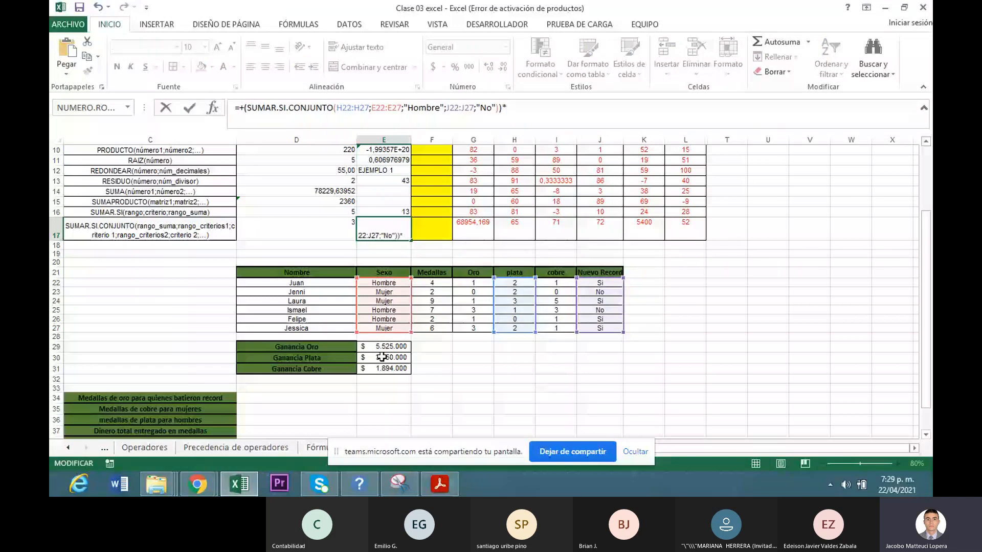
left_click(383, 356)
key("Return")
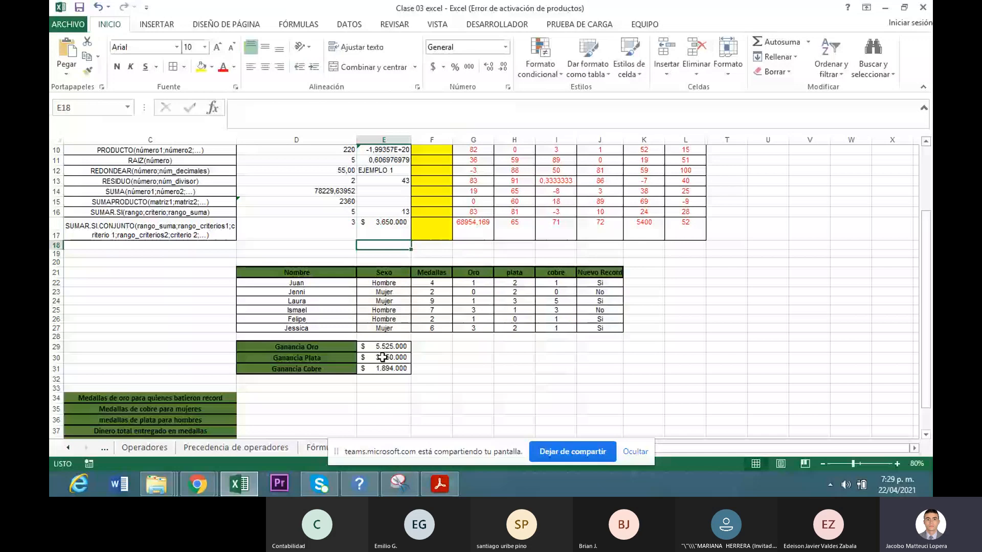
key("Up")
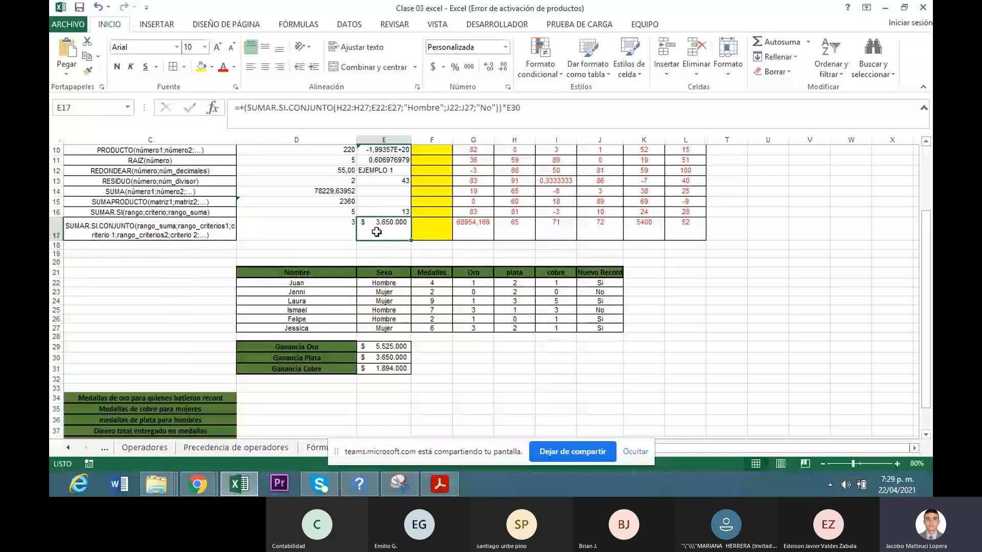
left_click(514, 311)
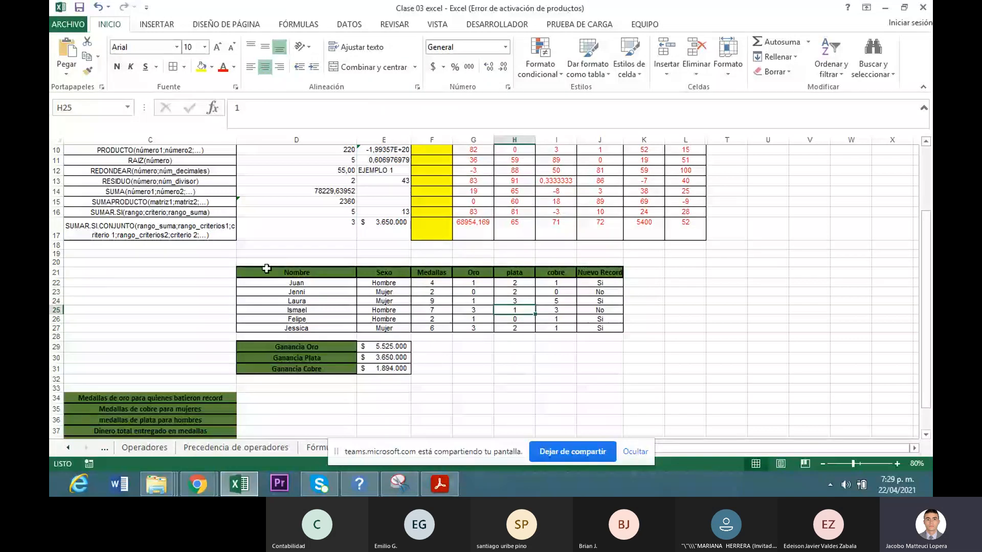
left_click_drag(154, 202, 389, 232)
- Switch to the Teams meeting in Chrome, check the meeting chat for new messages and close the chat
left_click(198, 484)
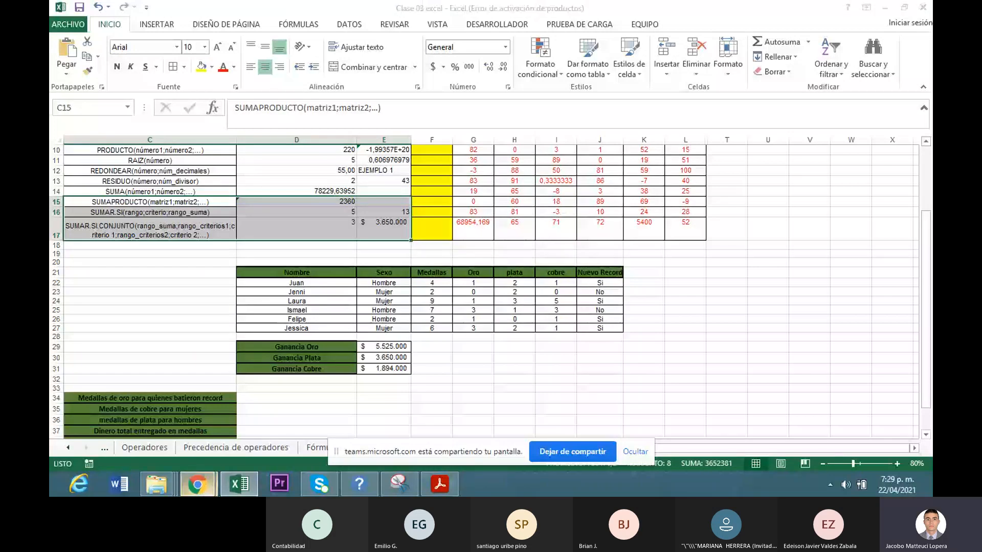
mouse_move(203, 495)
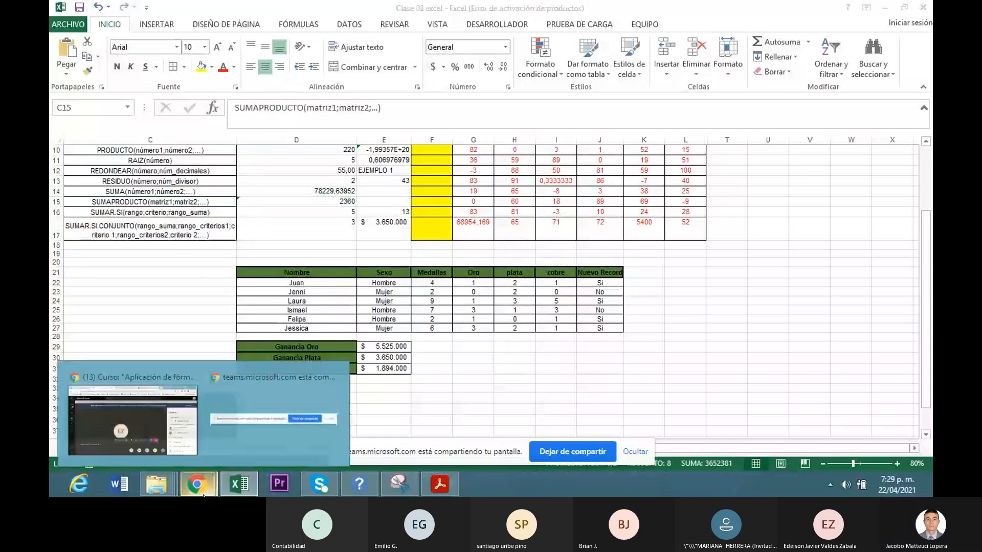
left_click(133, 419)
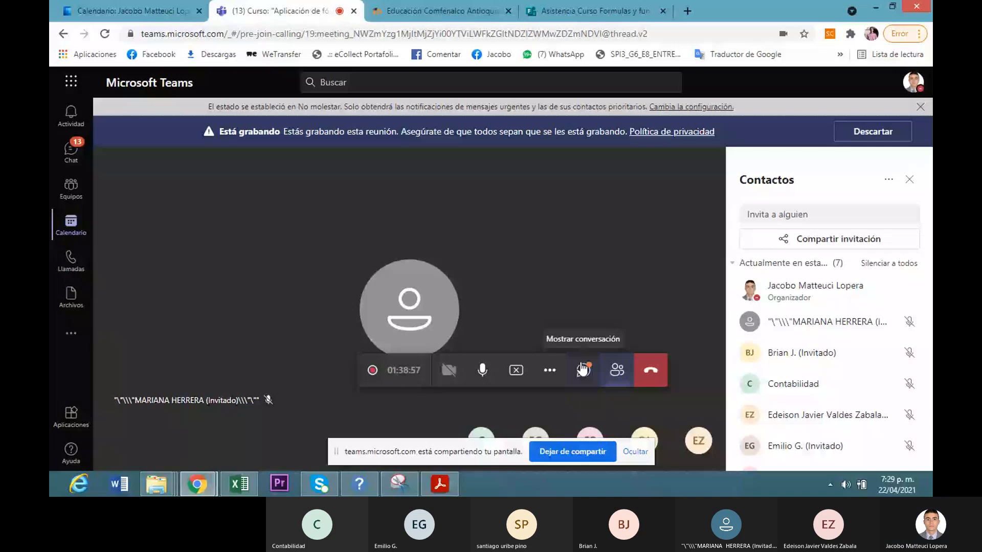
left_click(582, 369)
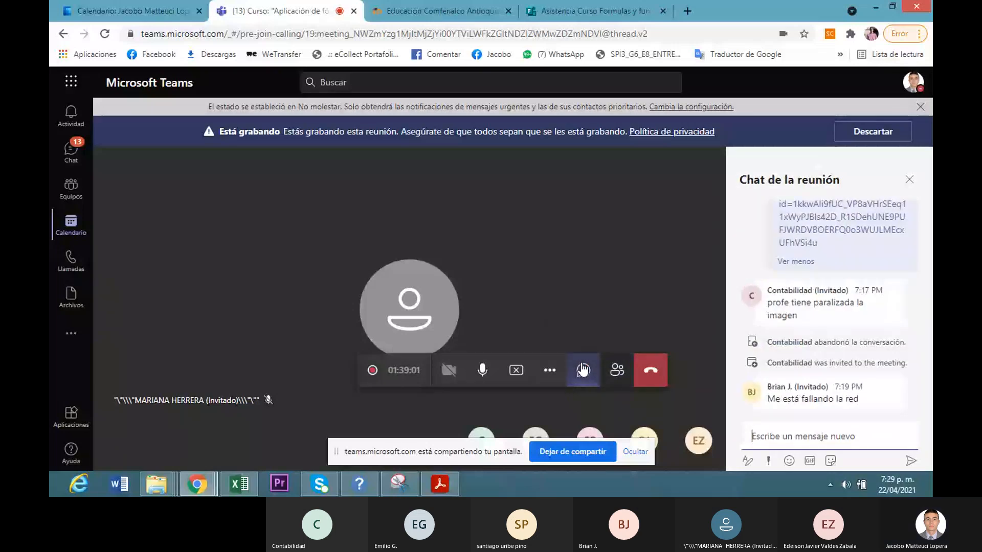
left_click(583, 370)
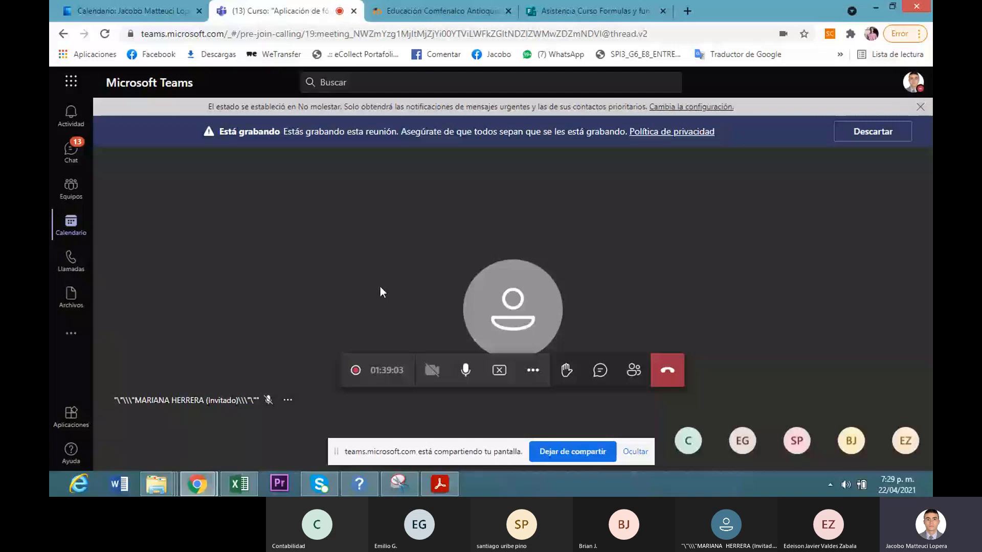
- Switch to the class PDF in Acrobat Reader and read the Actividades slide of Clase 03
left_click(449, 483)
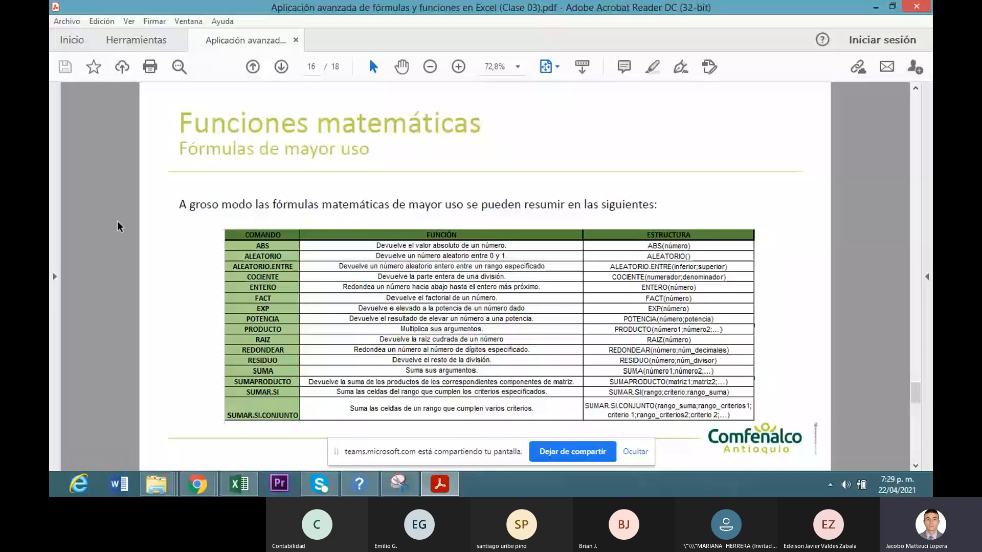
scroll(118, 226, "down", 2)
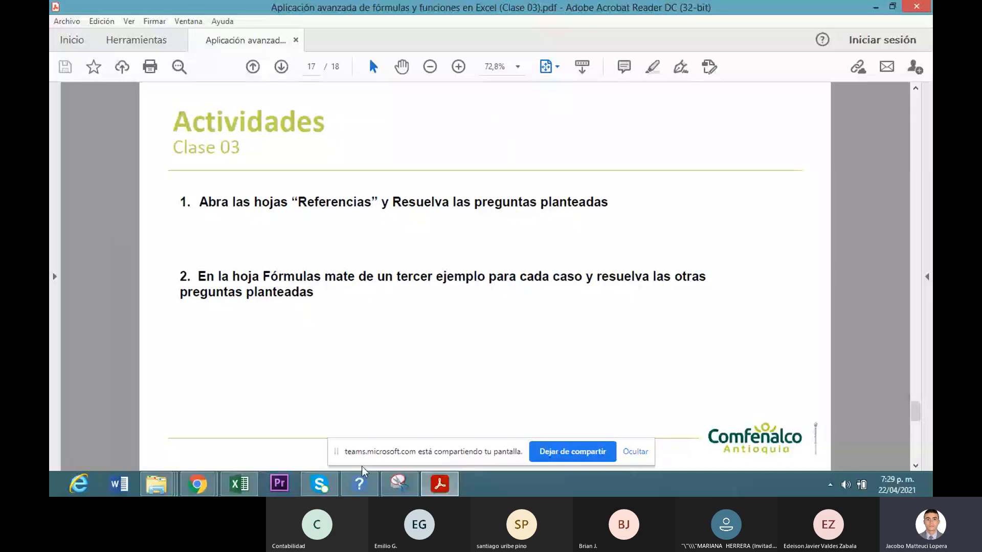
- Switch back to Excel and, on the Referencias sheet, calculate the total for PRODUCTO 1 in E3 with the formula +C3*D3
left_click(239, 484)
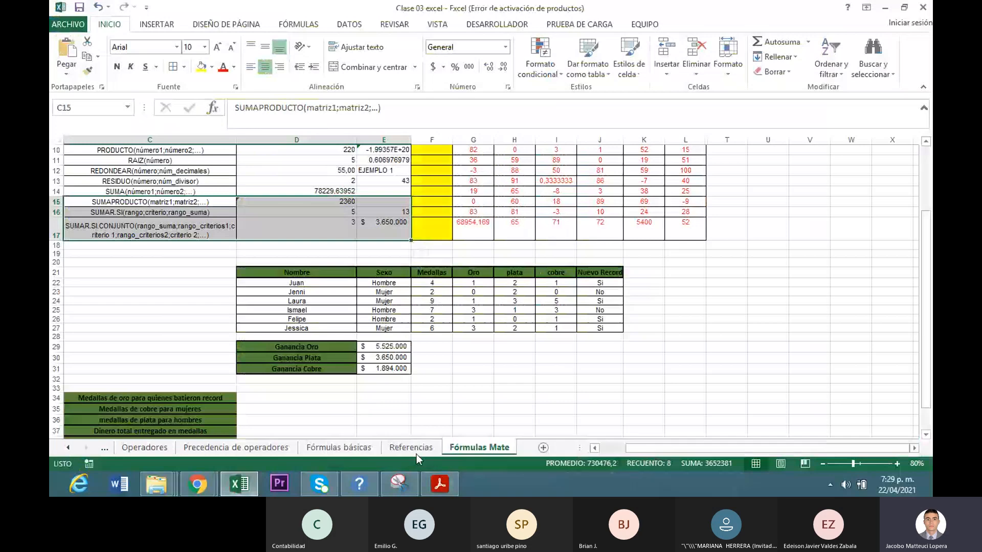
left_click(411, 448)
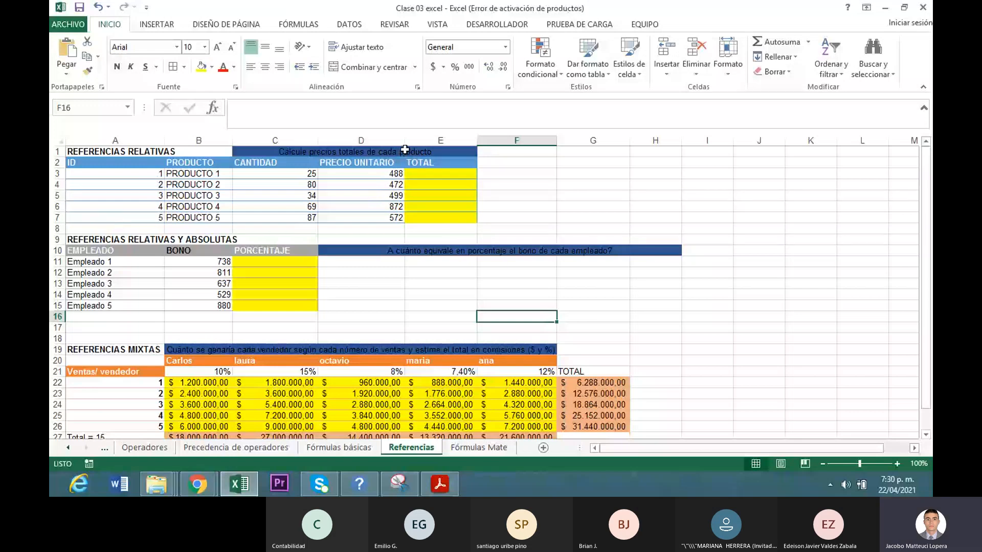
left_click(428, 175)
type("+")
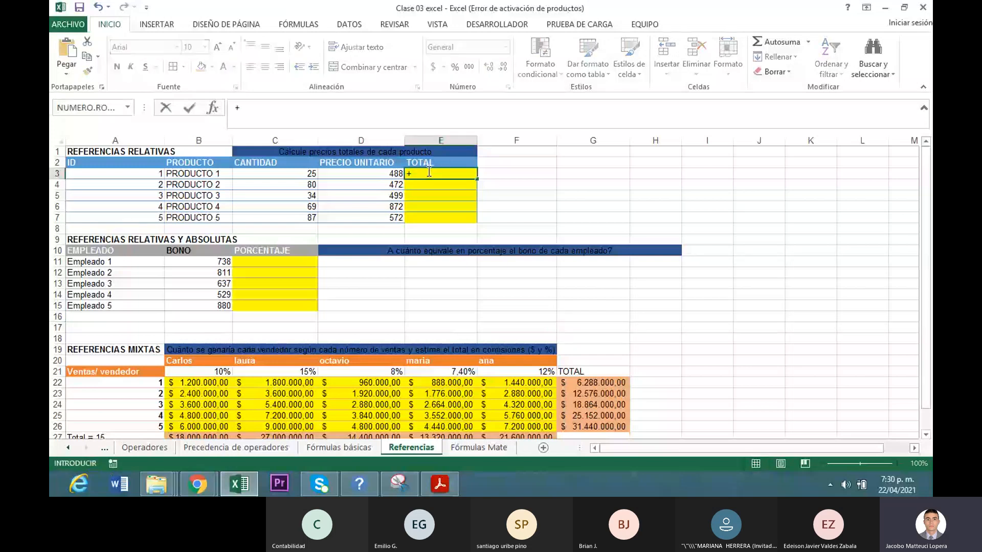
left_click(375, 173)
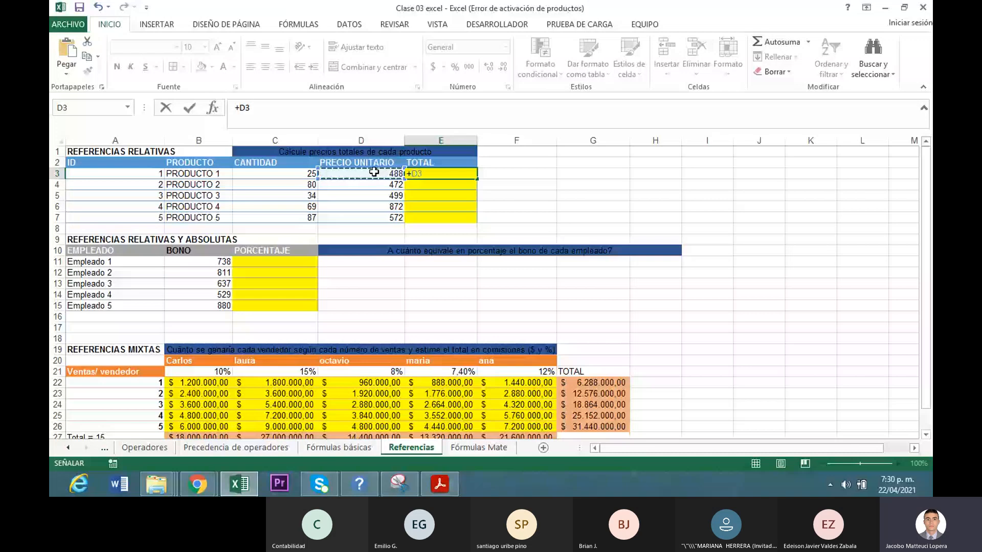
left_click(261, 176)
type("*")
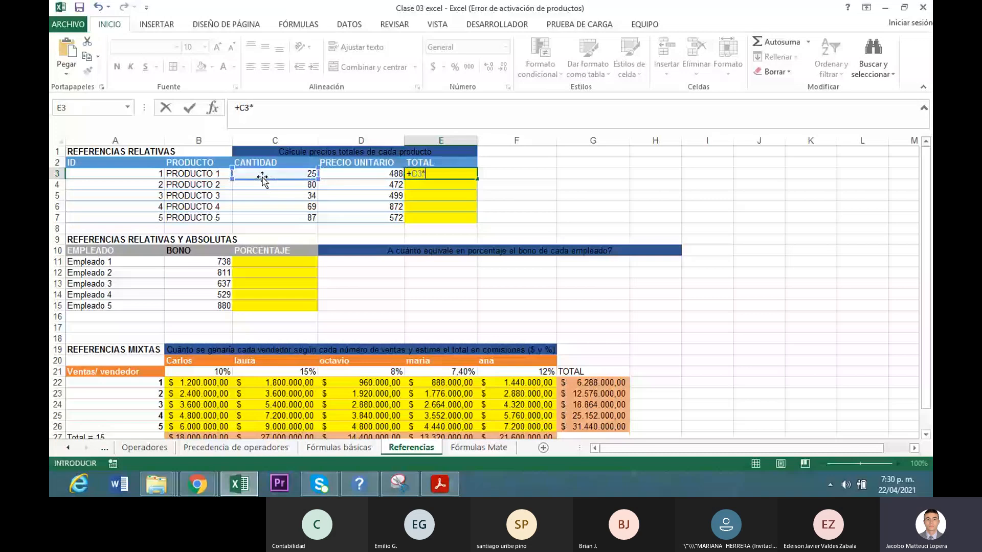
left_click(358, 174)
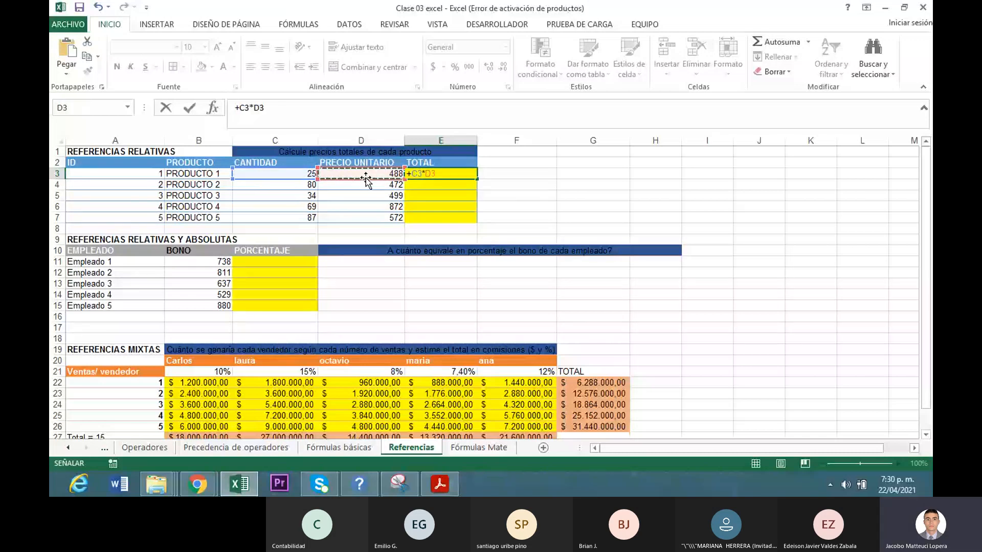
key("Return")
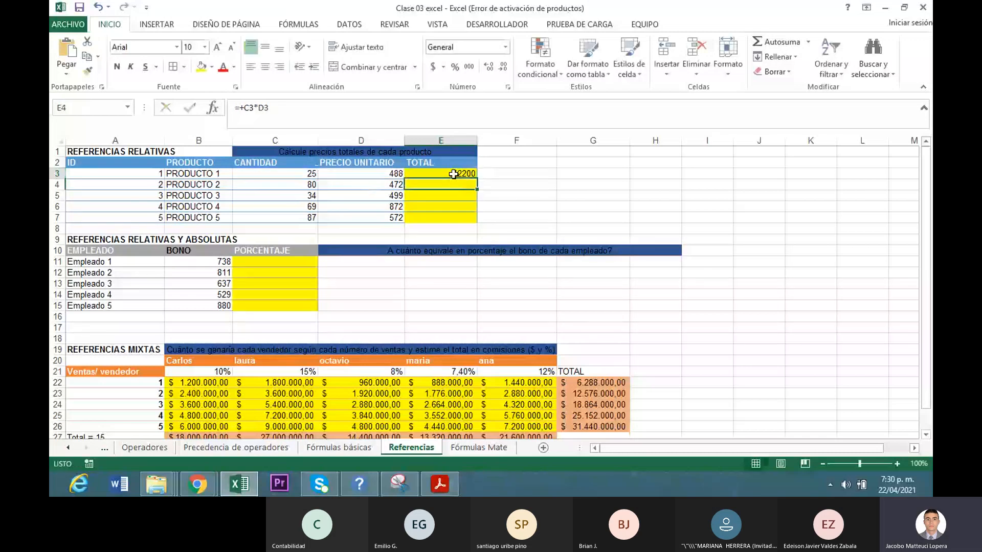
- Try copying the total formula from E3 down to E7 and undo each fill
left_click(453, 174)
left_click_drag(477, 179, 479, 183)
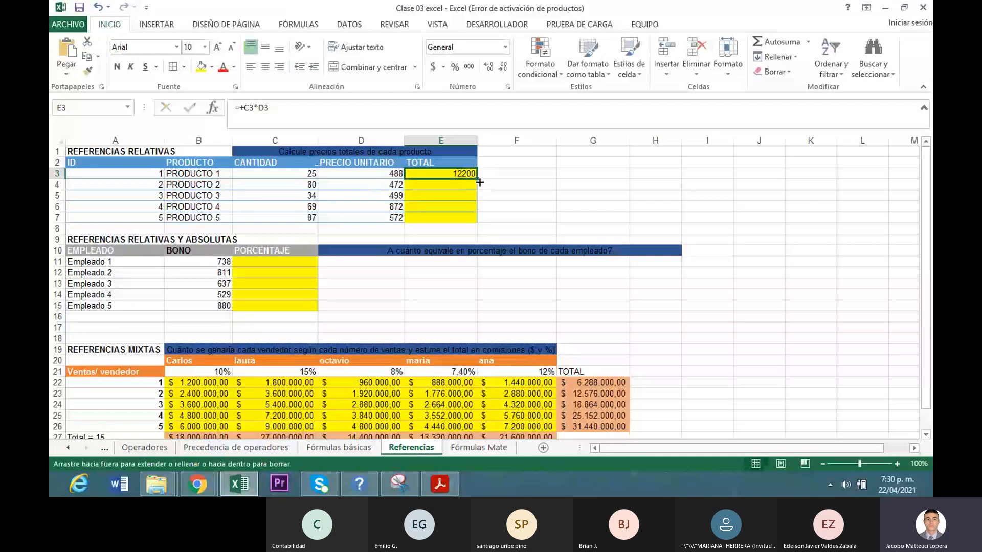
left_click_drag(480, 183, 476, 219)
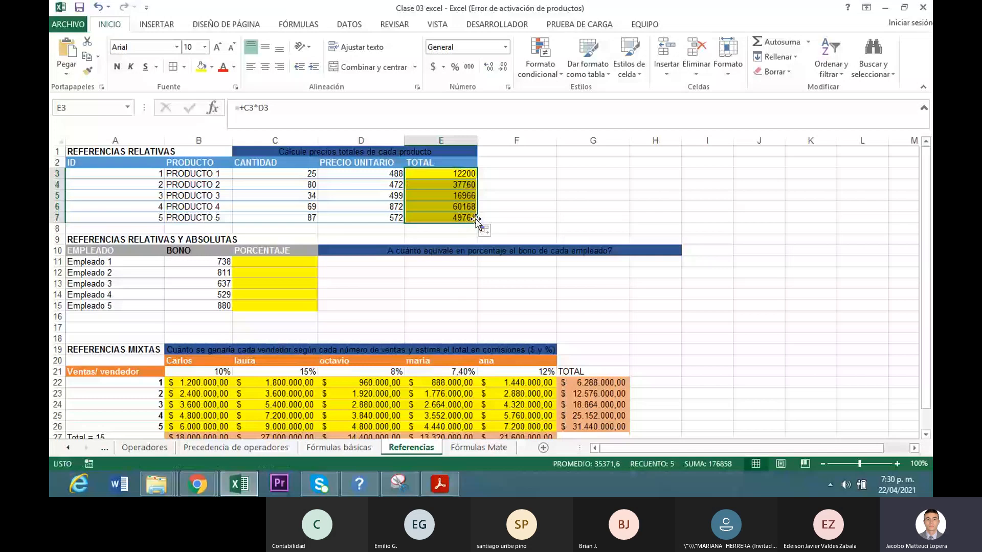
key("ctrl+z")
double_click(477, 180)
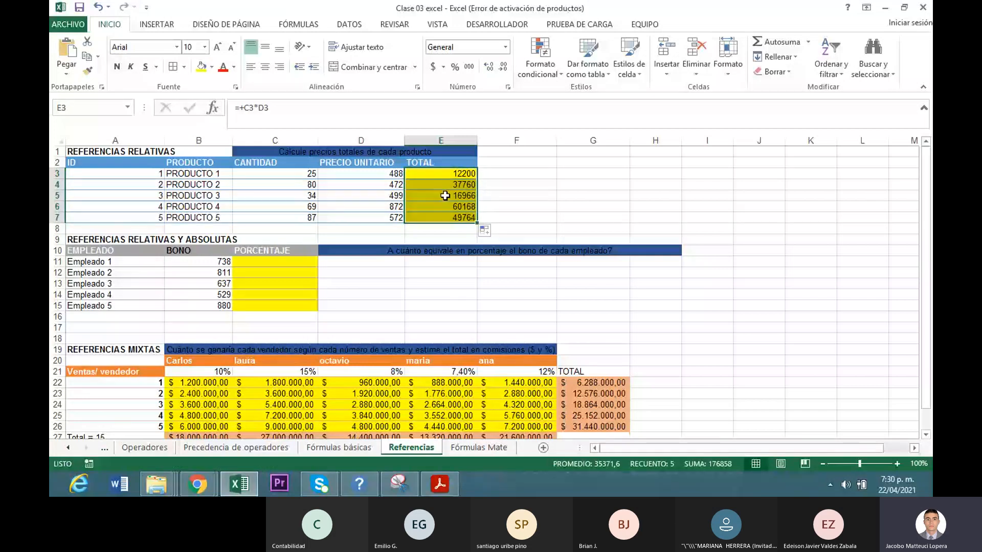
key("ctrl+z")
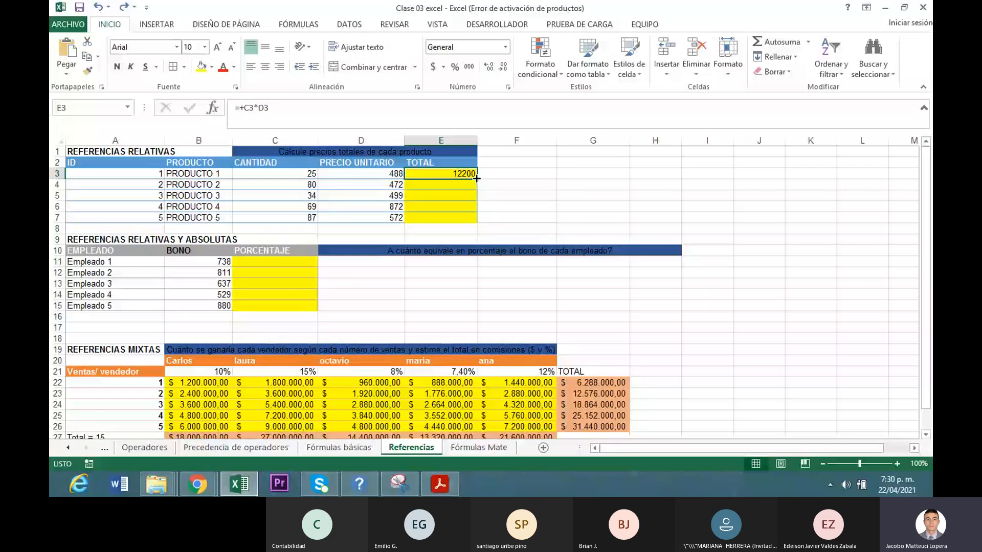
- Fill the total formula from E3 down through E7 and review the relative references in E3 and the copied cells
double_click(477, 178)
left_click(454, 185)
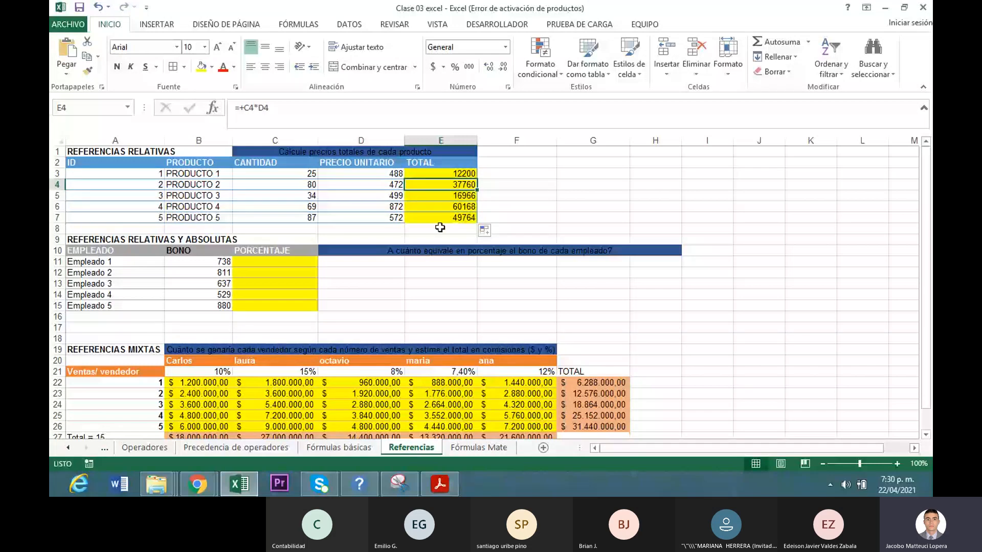
left_click(431, 174)
left_click(408, 107)
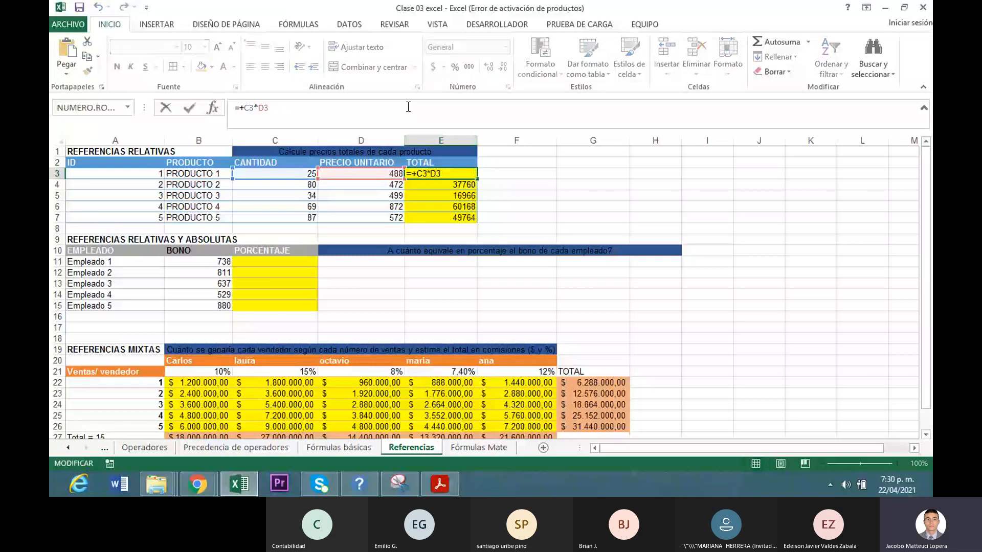
key("Return")
key("Return")
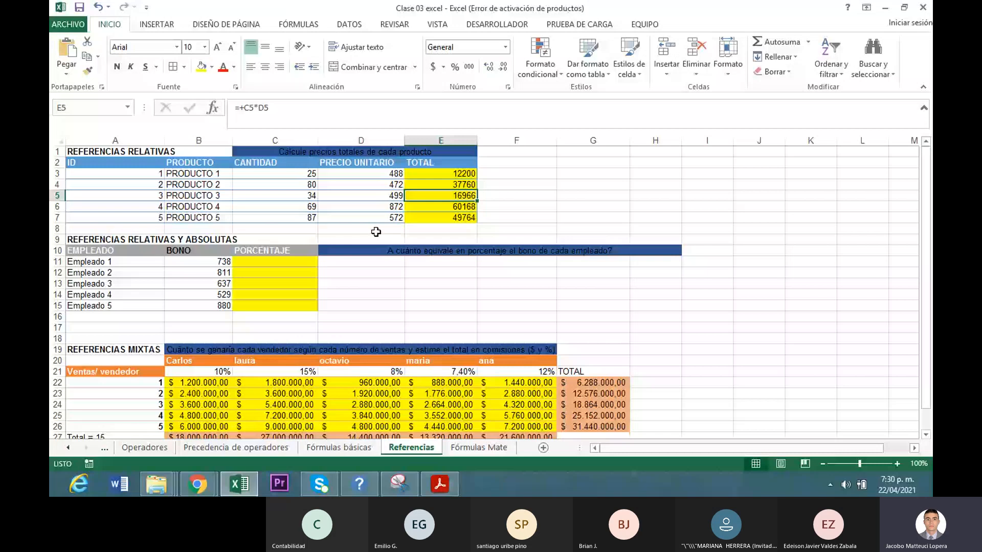
- Add up the employees' bonuses in B16 with the SUMA function over B11:B15
left_click(198, 262)
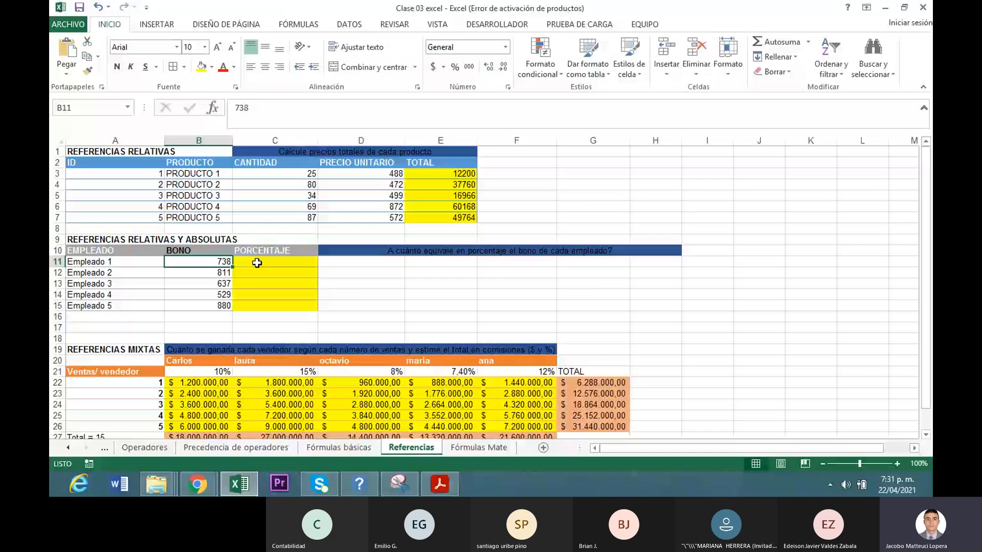
left_click(193, 319)
type("+suma(")
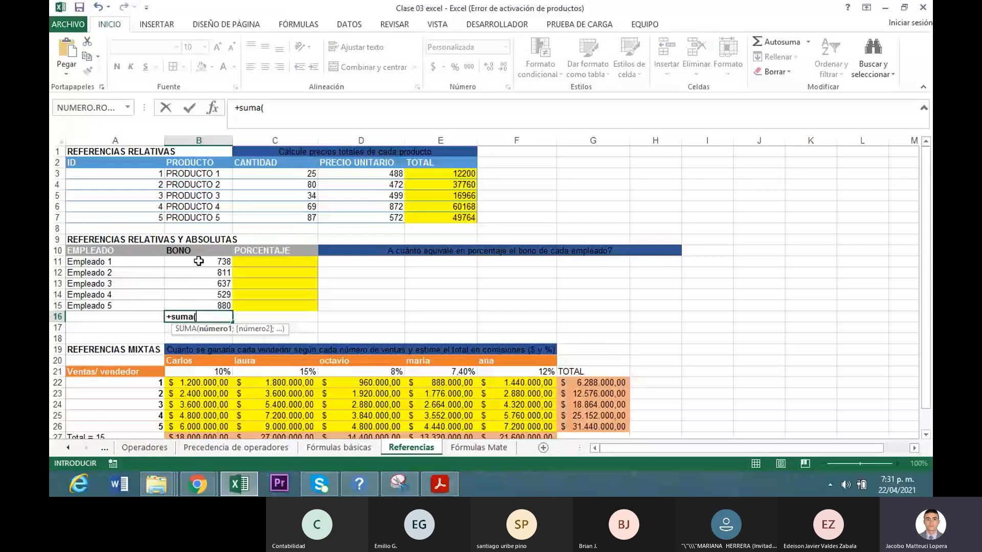
left_click_drag(198, 261, 197, 301)
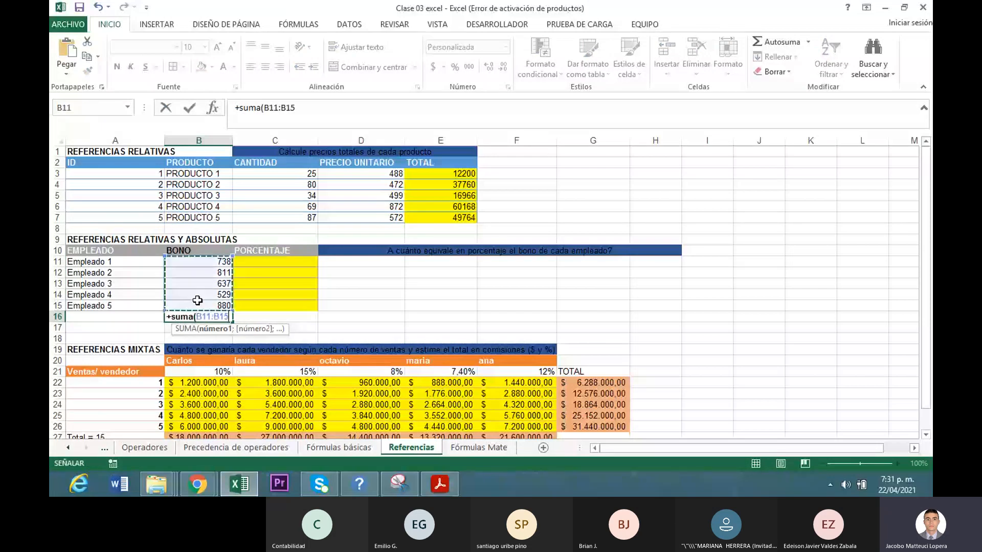
key("Return")
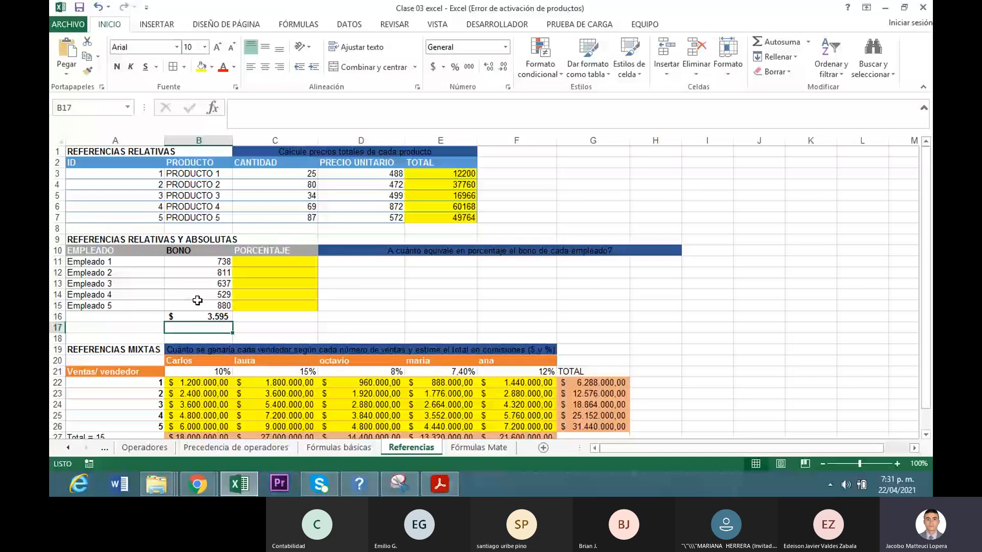
- Calculate Empleado 1's bonus percentage in C11 with the formula +B11/B16
left_click(251, 262)
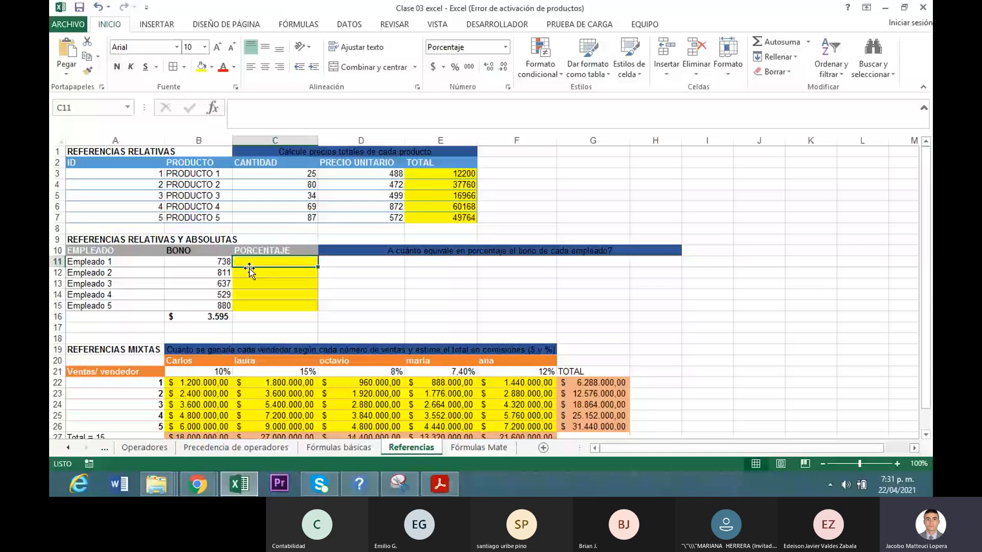
type("+")
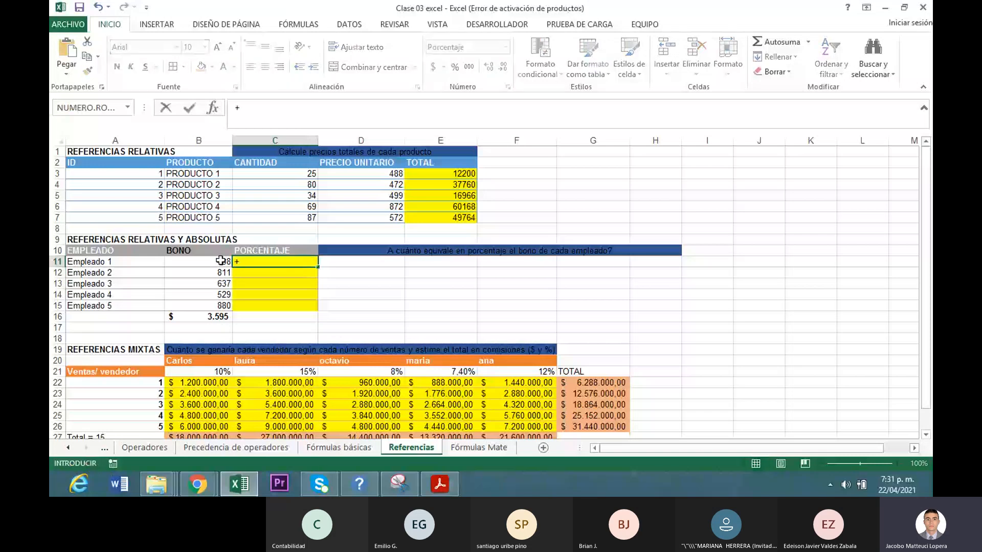
left_click(221, 261)
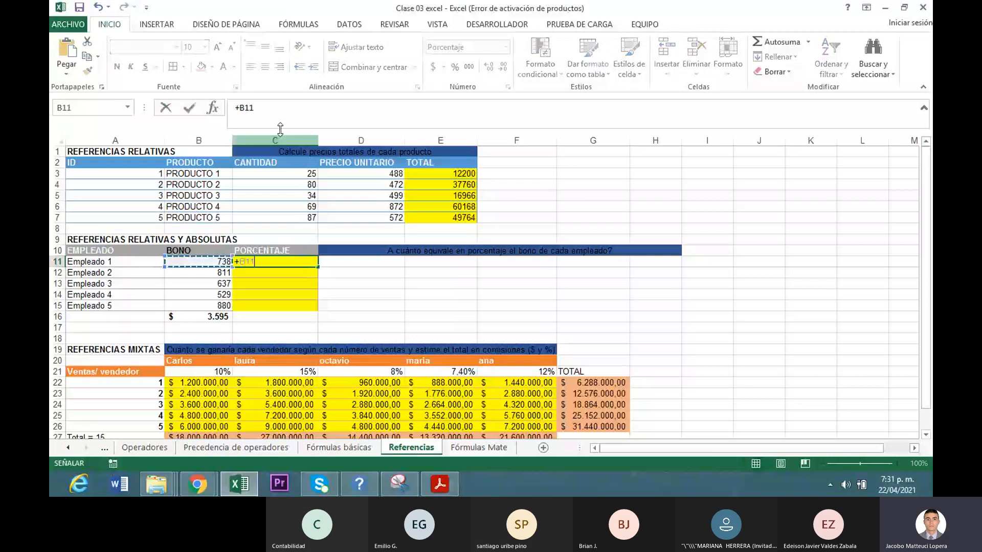
left_click(277, 126)
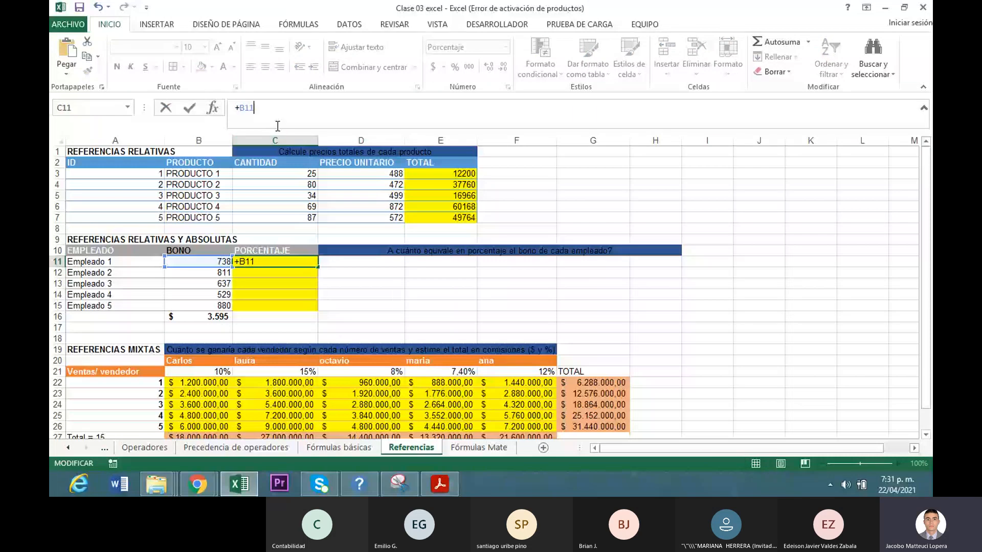
type("/")
left_click(205, 318)
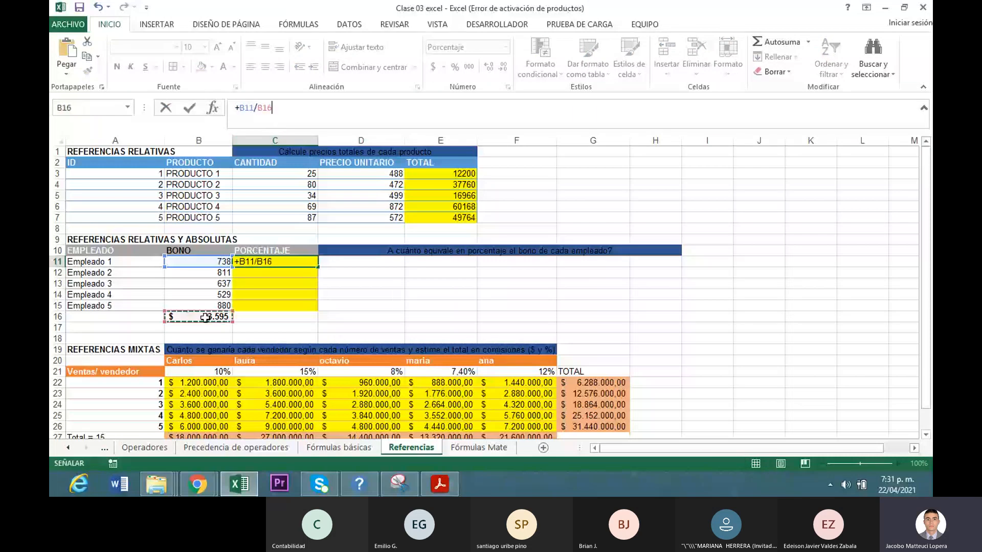
key("Return")
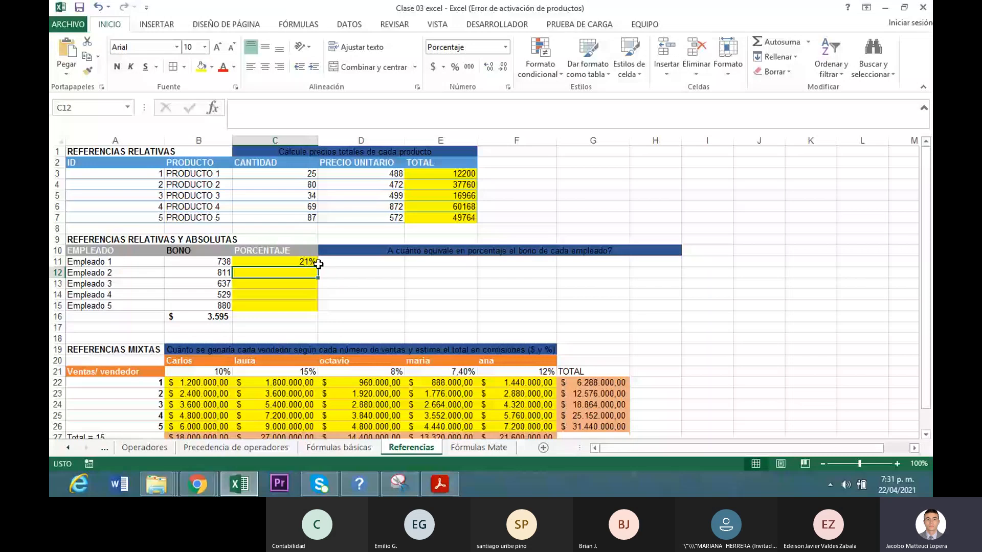
- Fill the percentage formula from C11 down through C15 and inspect the copied formula in C12
left_click(316, 264)
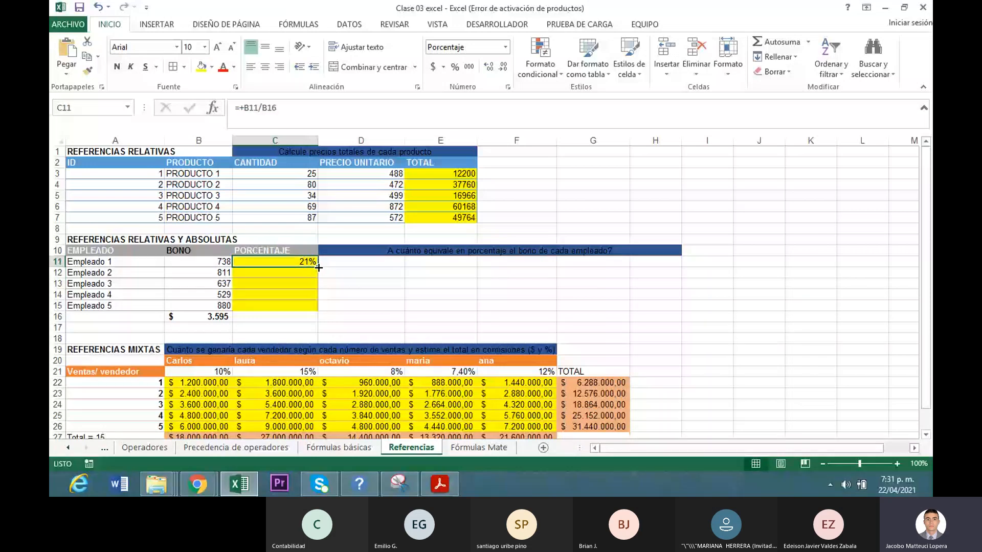
double_click(318, 267)
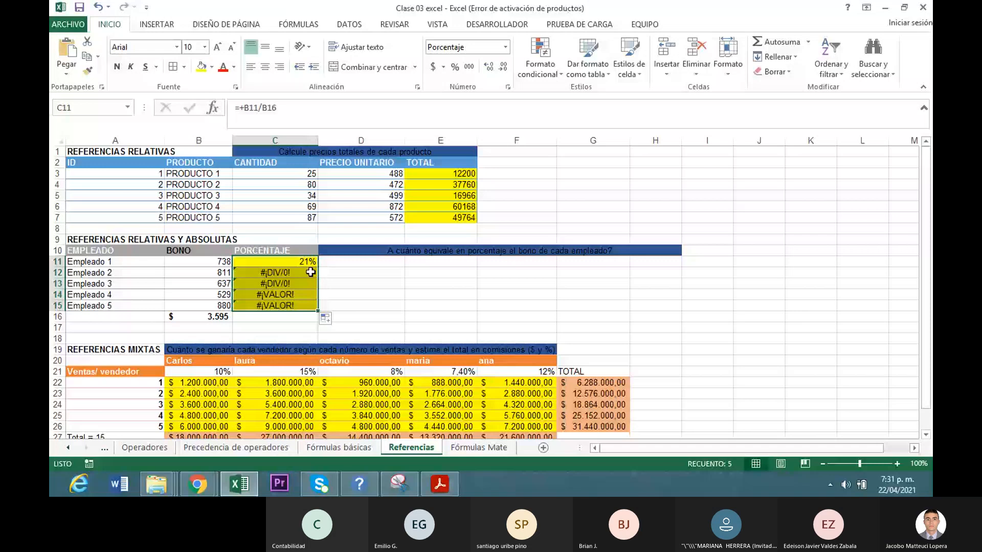
left_click(310, 272)
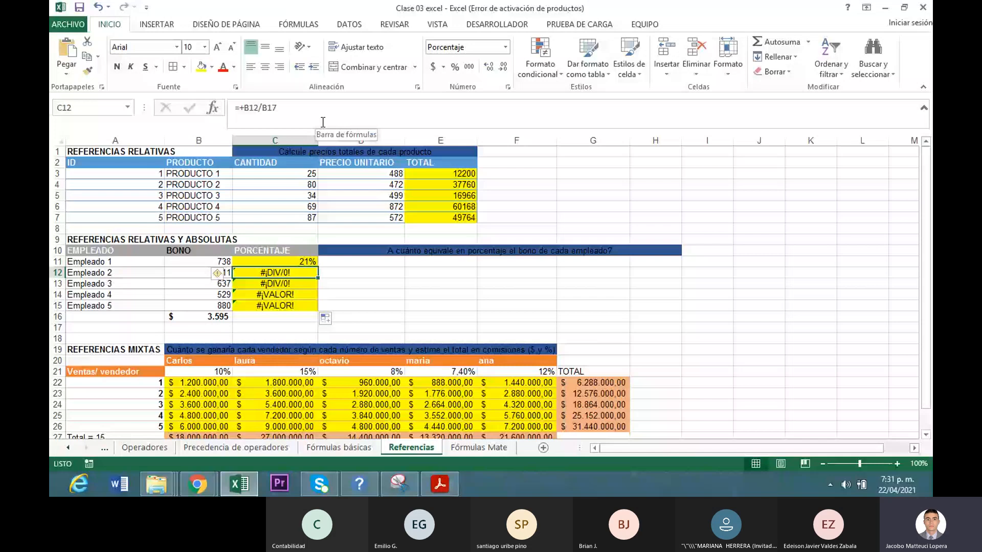
- Compare the references used by the percentage formulas in C11 and C12
key("Up")
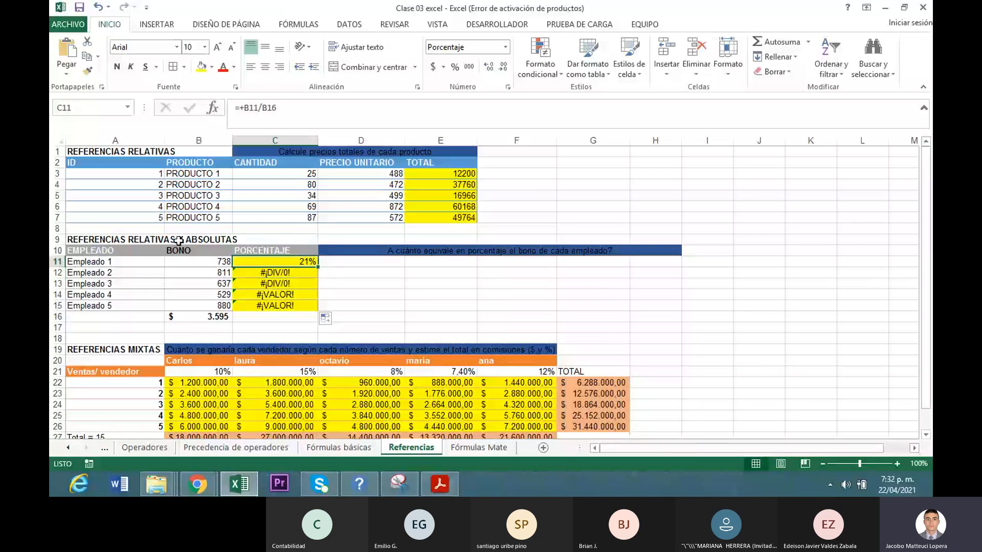
left_click(302, 101)
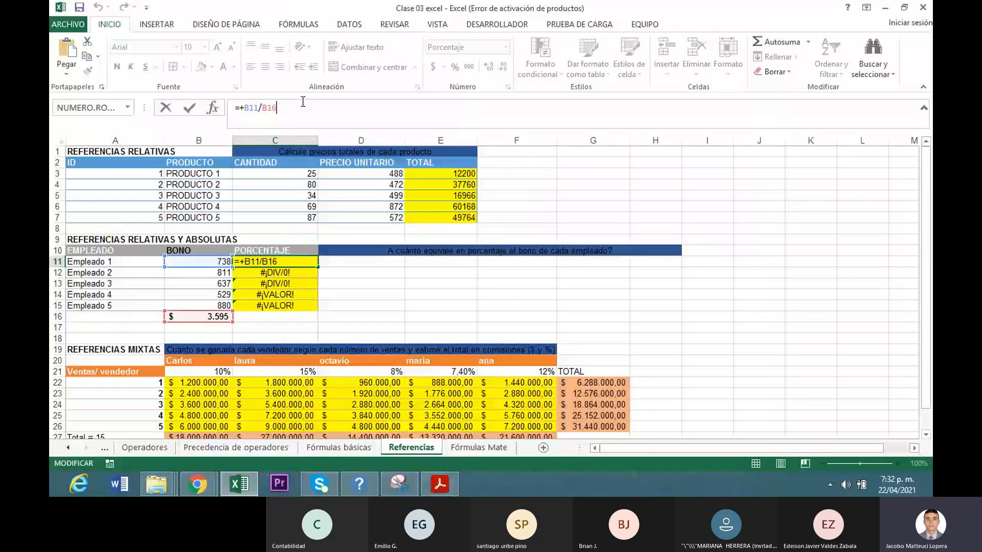
key("Return")
left_click(302, 102)
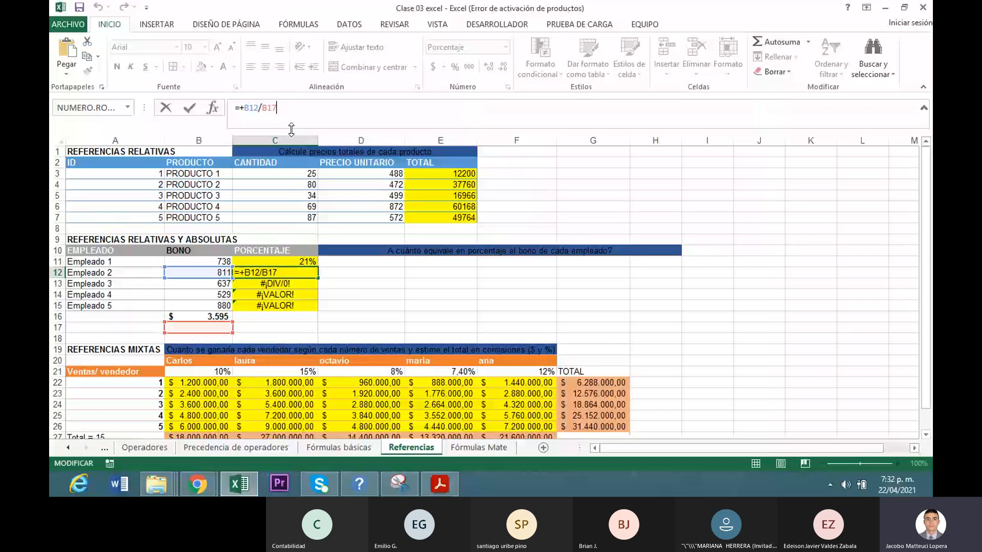
key("Return")
key("Up")
key("Up")
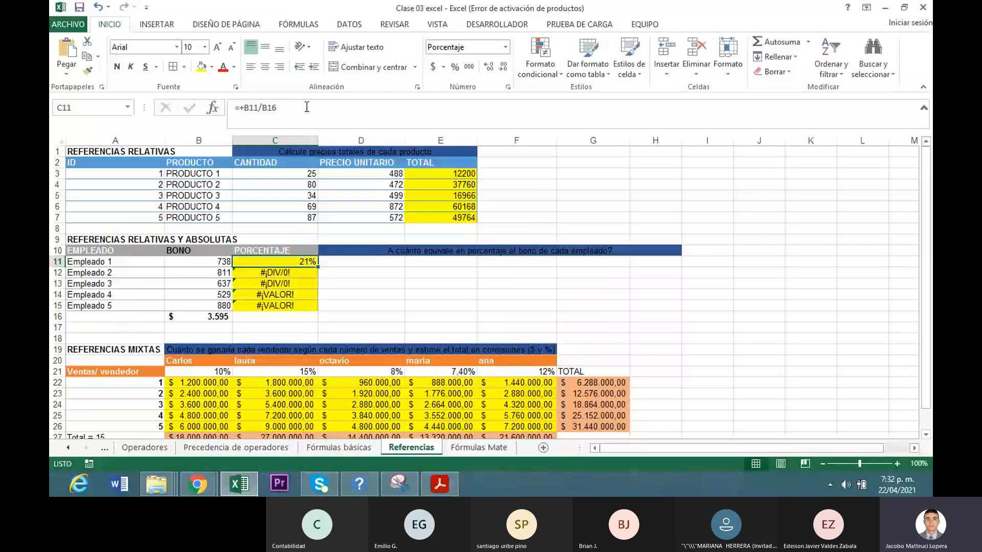
- Make the bonus total reference absolute in C11 so the formula reads =+B11/$B$16
left_click(306, 107)
key("F4")
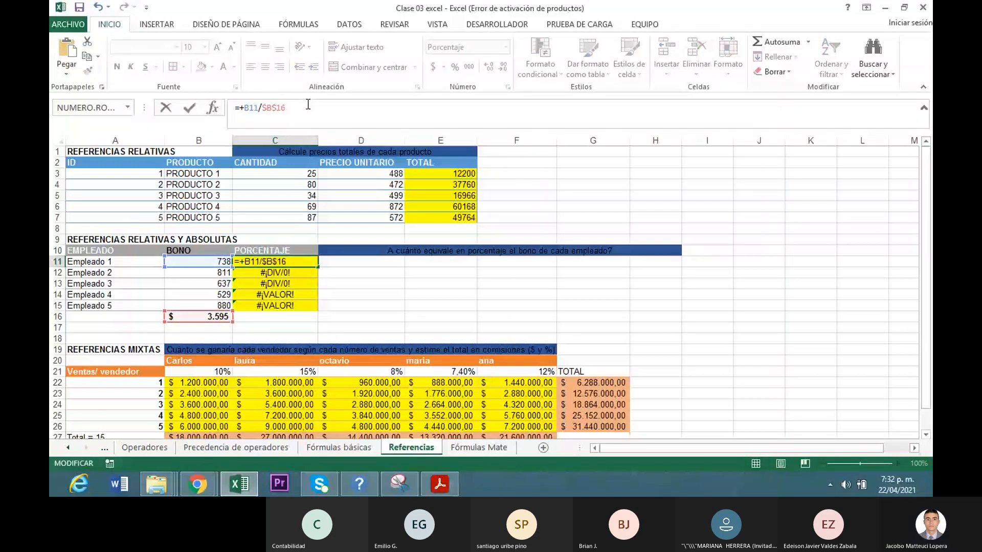
key("Return")
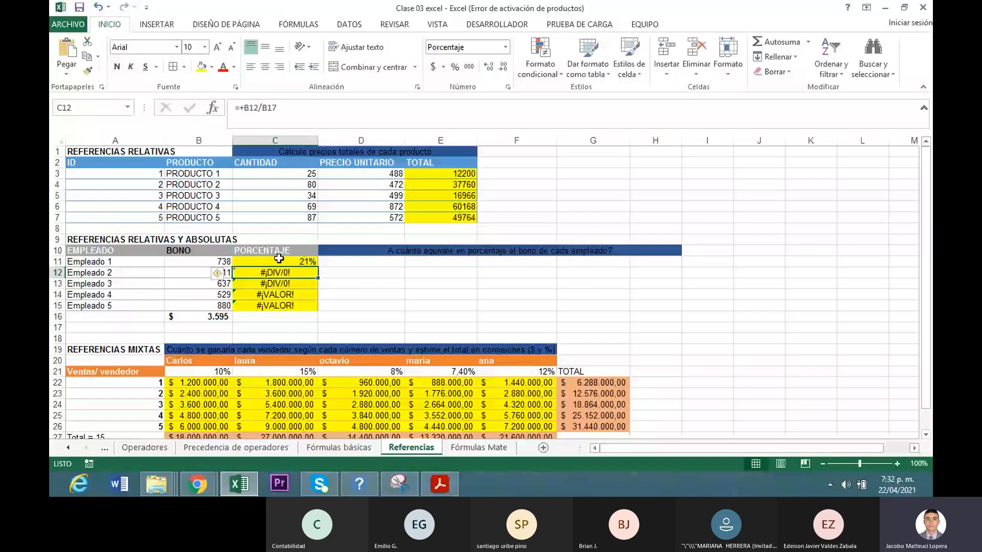
- Fill the corrected percentage formula from C11 down through C15 and show the percentages with one decimal
left_click(279, 260)
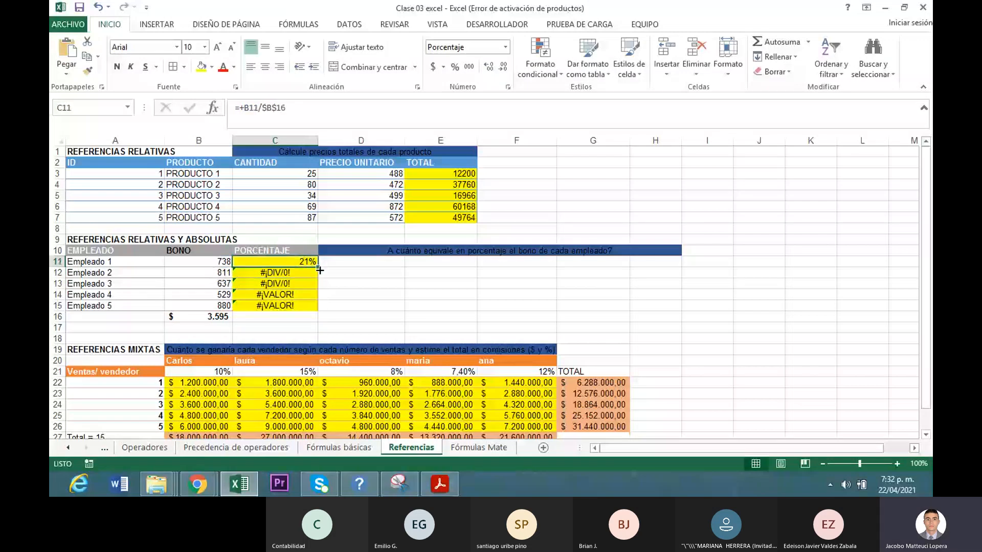
left_click_drag(317, 267, 317, 307)
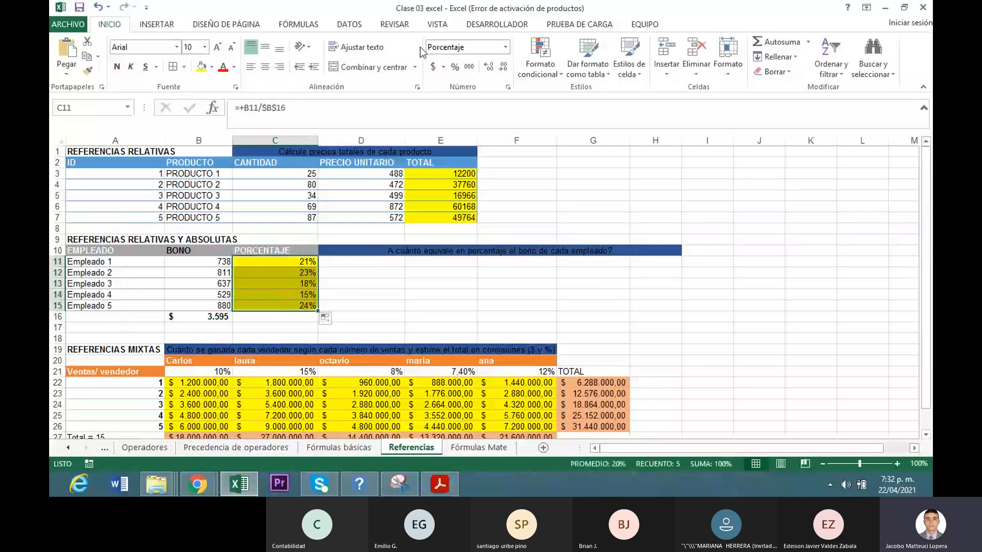
left_click(486, 69)
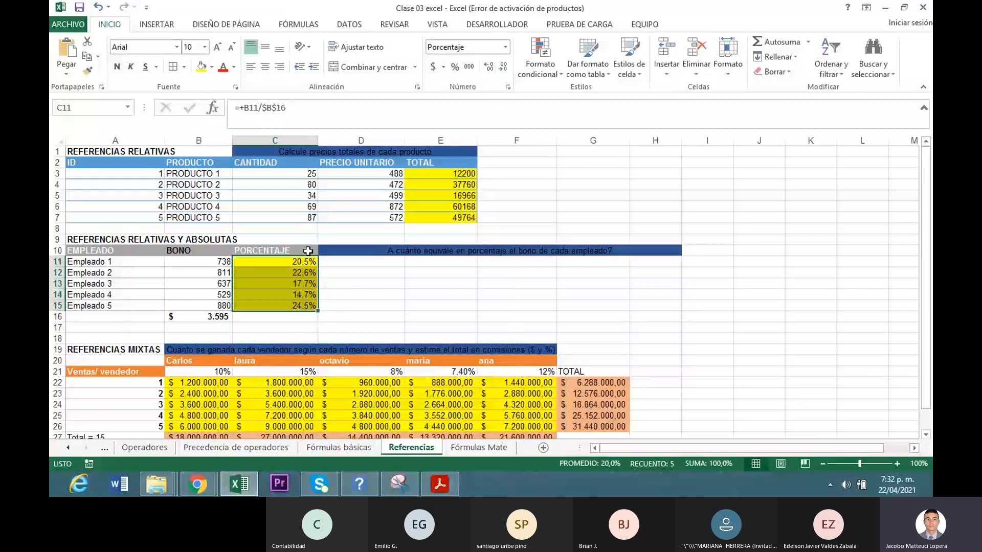
- Copy the SUMA total from B16 across to C16, format it as a percentage and check its formula
left_click(232, 322)
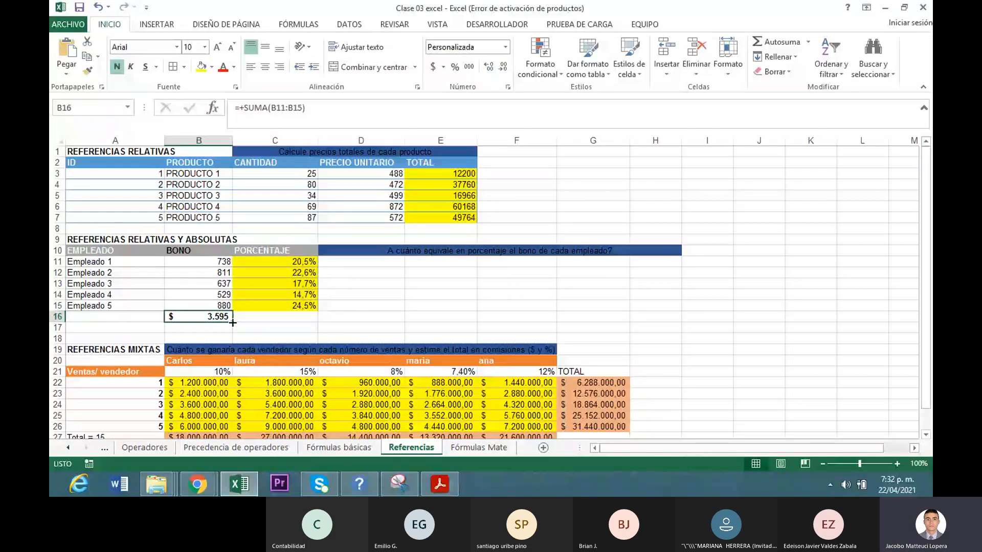
left_click_drag(232, 322, 283, 327)
left_click(301, 317)
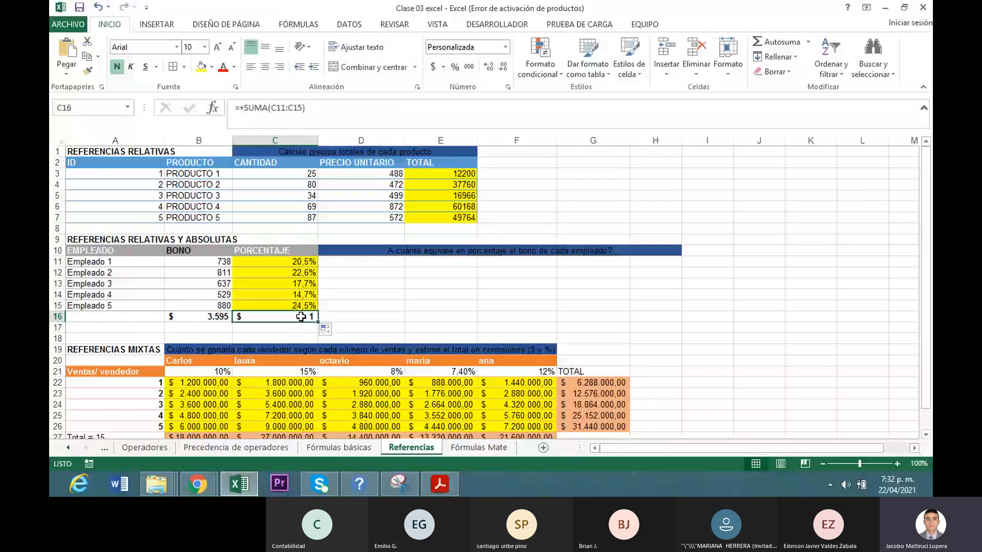
left_click(457, 68)
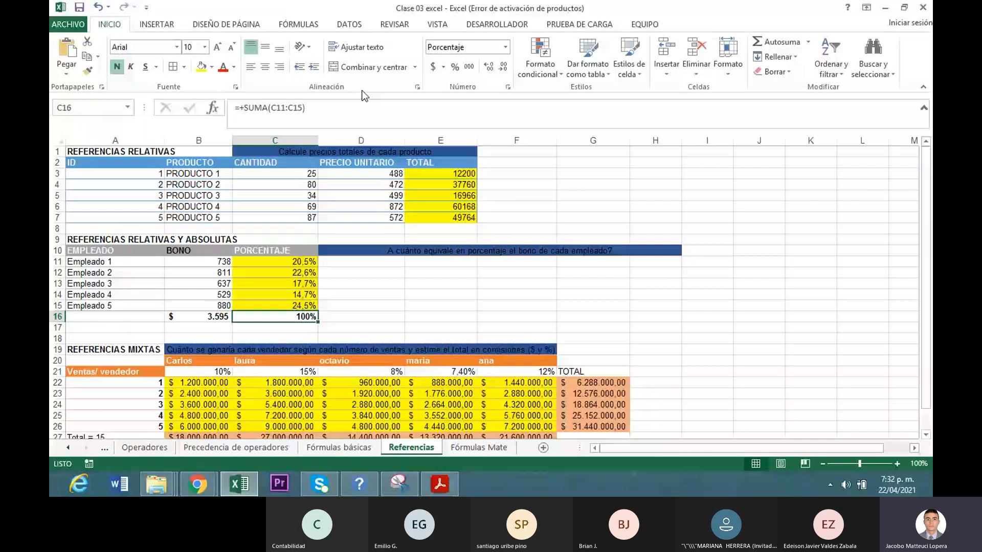
left_click(356, 110)
key("Return")
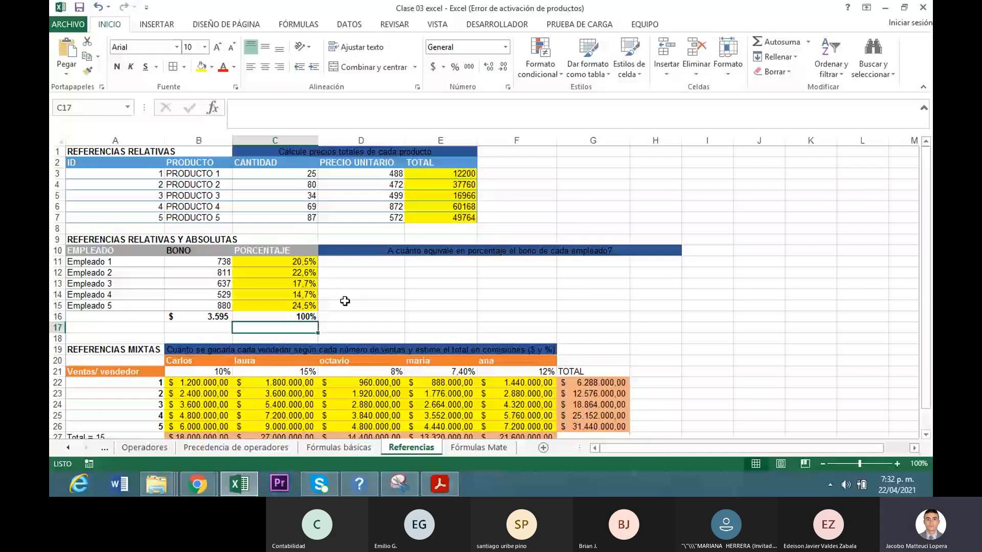
- Clear only the contents of the commission cells B22:F26 in the REFERENCIAS MIXTAS table
left_click_drag(197, 382, 498, 426)
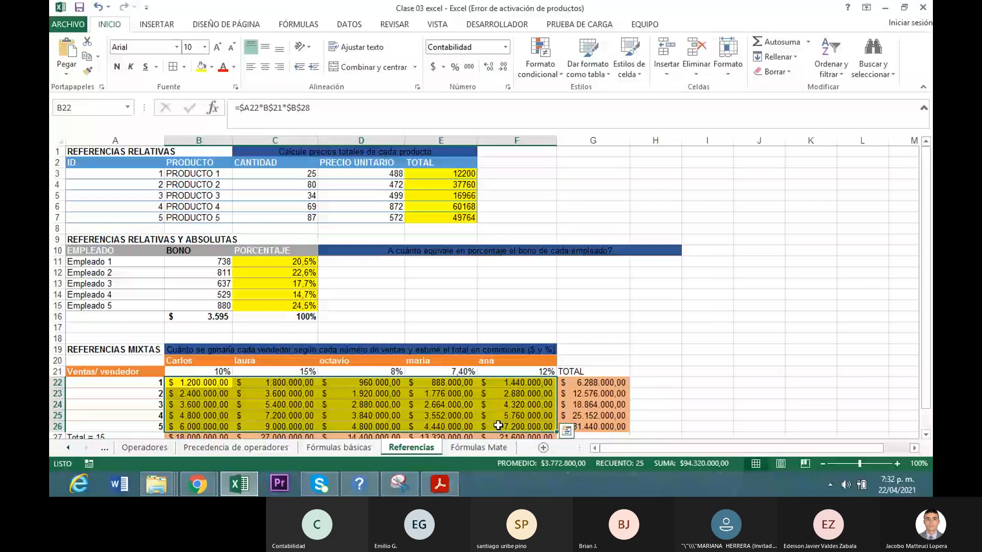
left_click(775, 72)
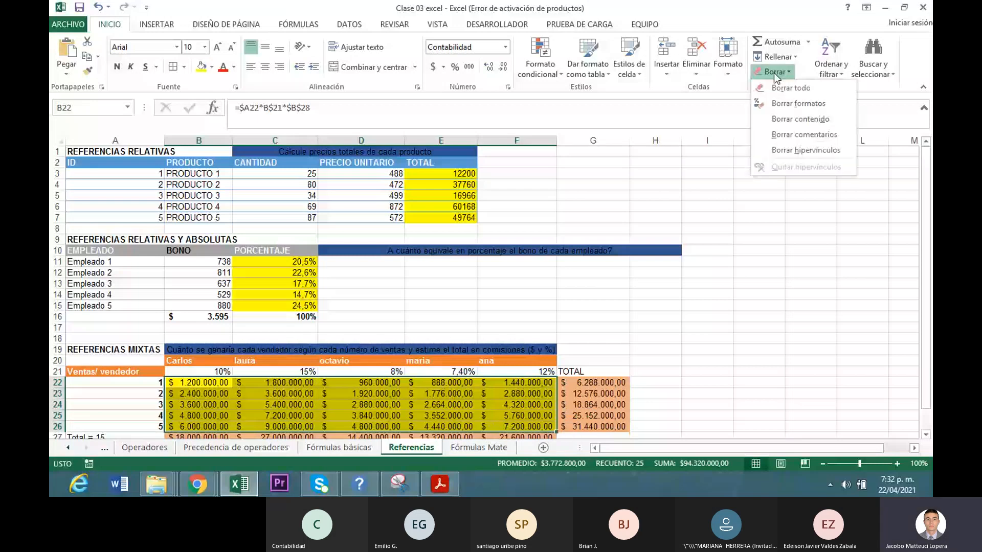
left_click(800, 119)
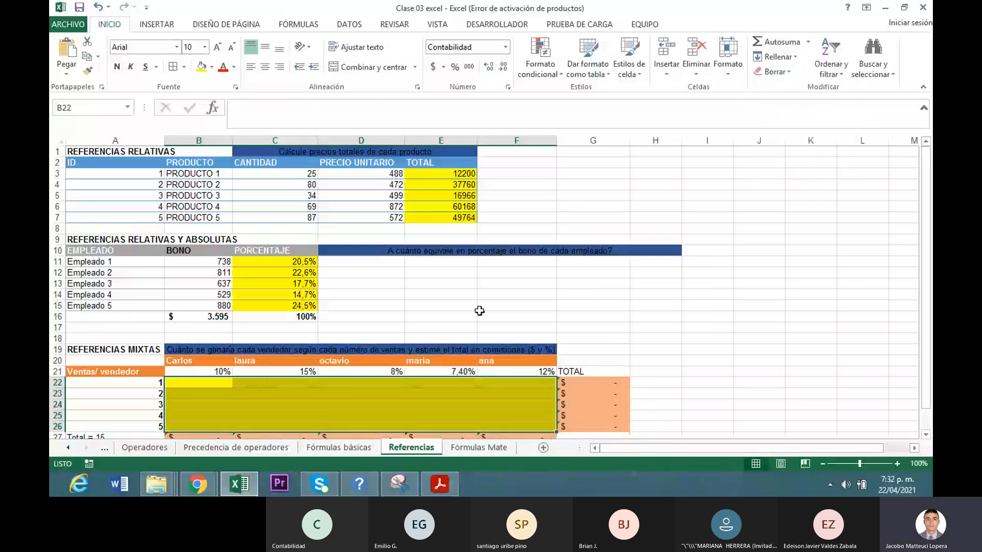
- Enter the formula +B21*A22 in B22 to multiply the first vendor's commission rate by the number of sales
left_click(701, 356)
key("Down")
key("Down")
key("Down")
key("Down")
key("Down")
key("Down")
key("Down")
key("Down")
key("Down")
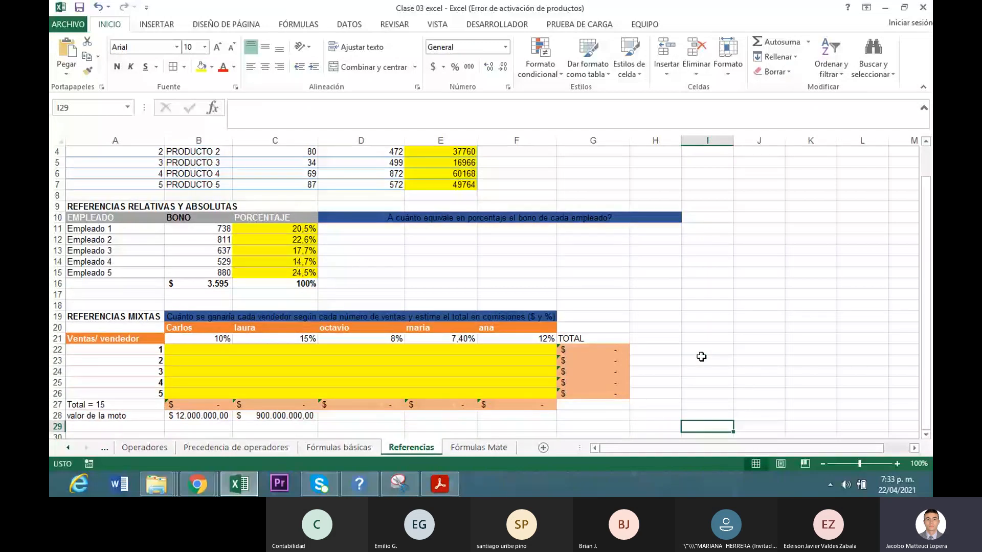
key("Down")
key("Down")
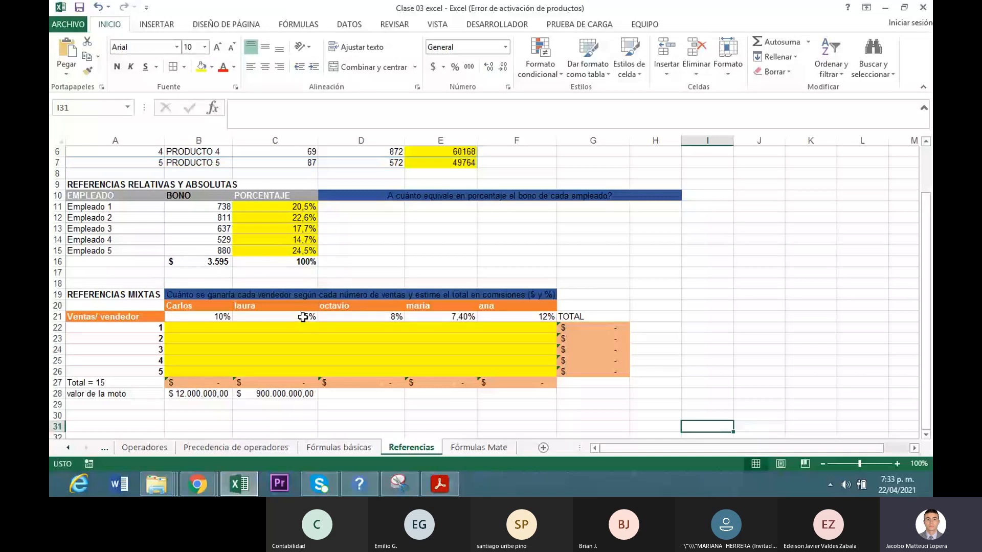
left_click(204, 328)
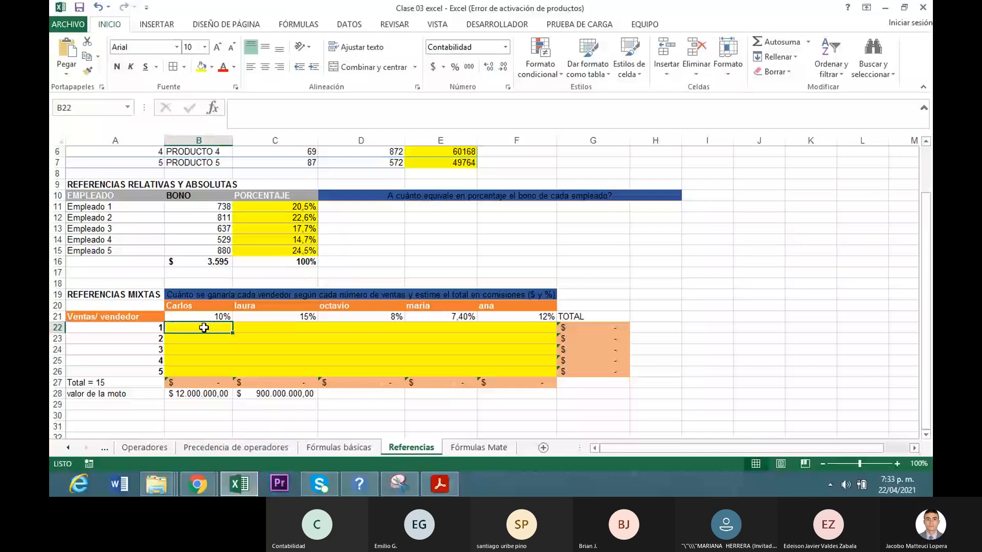
type("+")
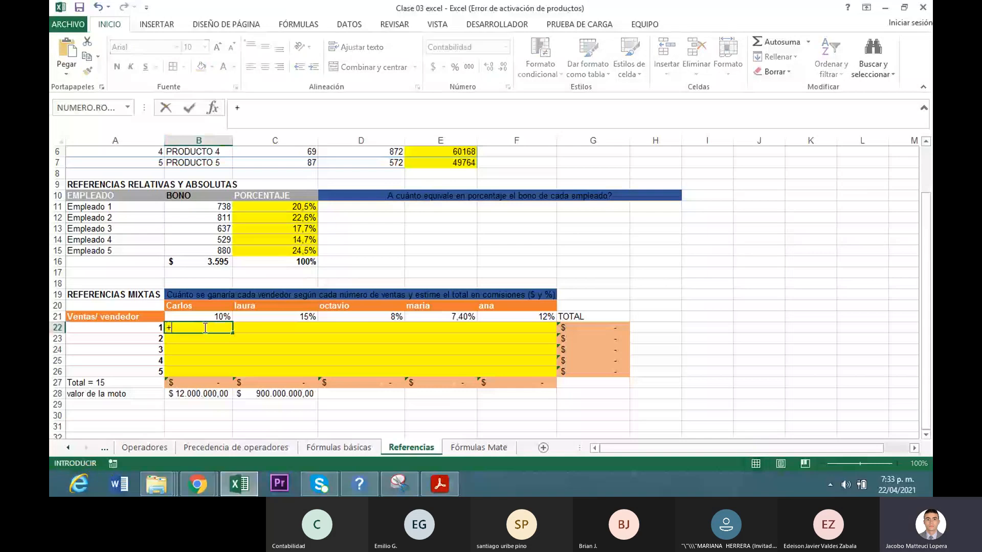
left_click(204, 318)
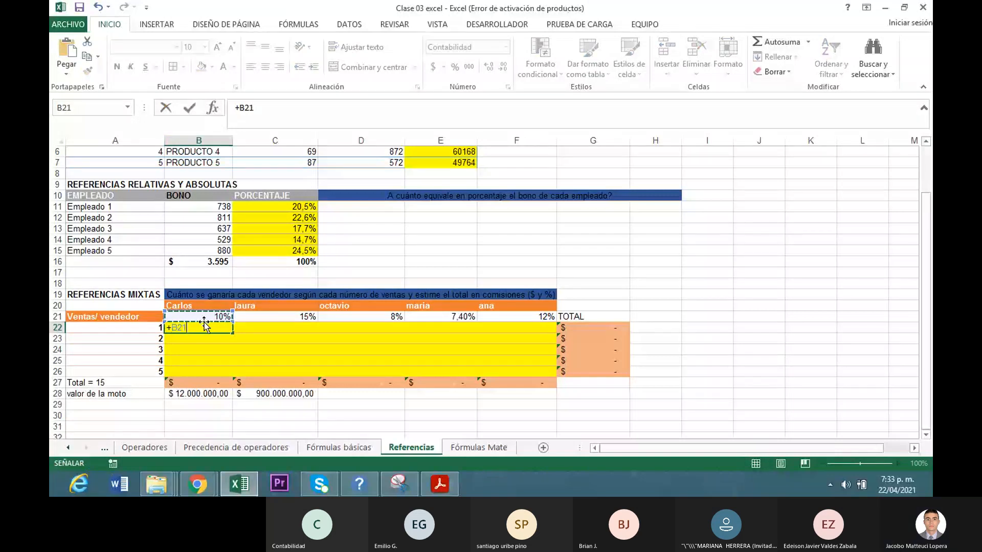
type("*")
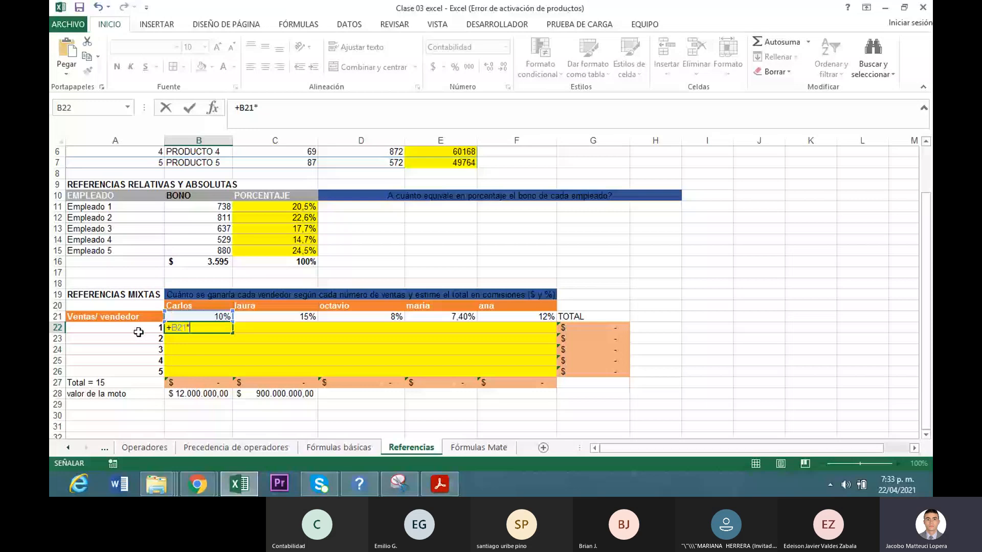
left_click(139, 333)
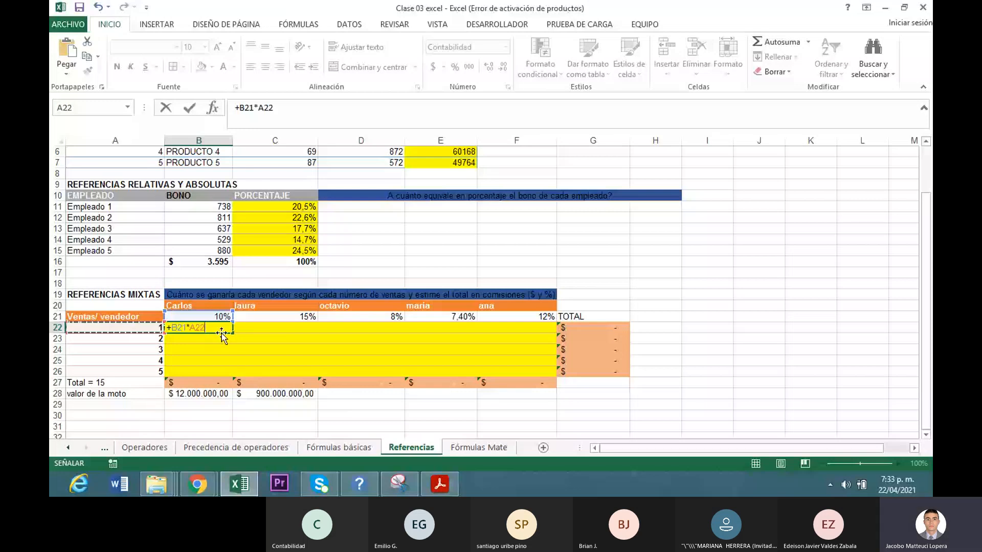
key("ctrl+Return")
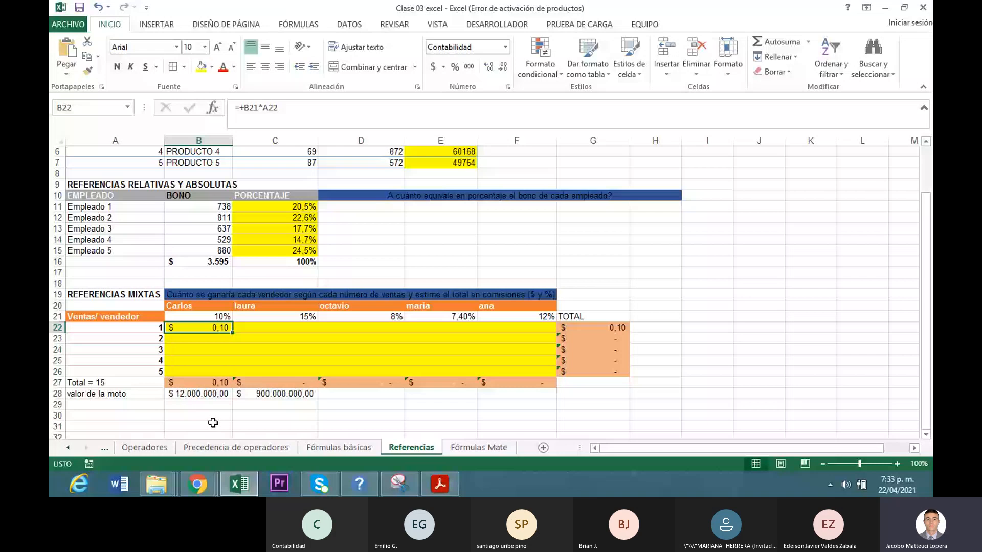
- Extend the B22 formula with the motorcycle value in B28, making it =+B21*A22*B28
left_click(291, 119)
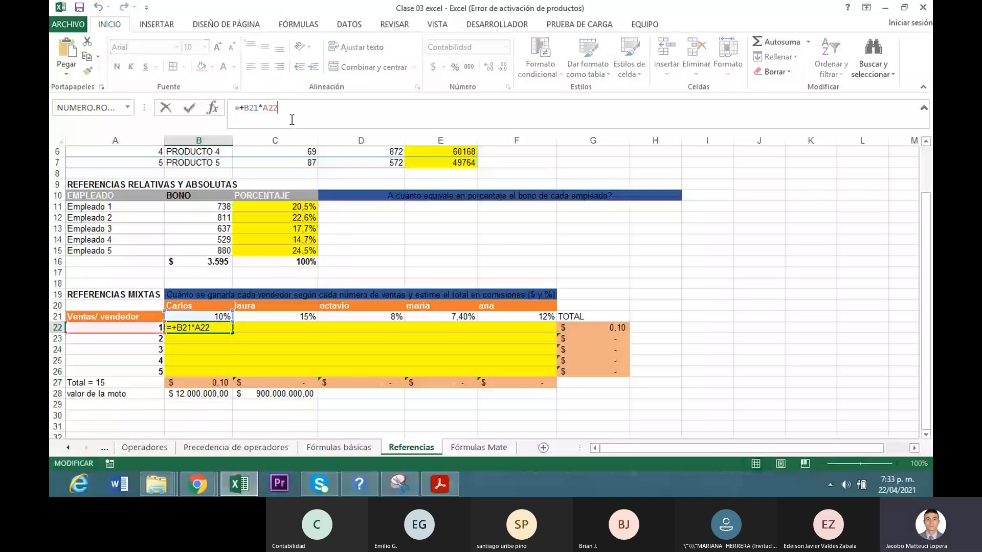
type("*")
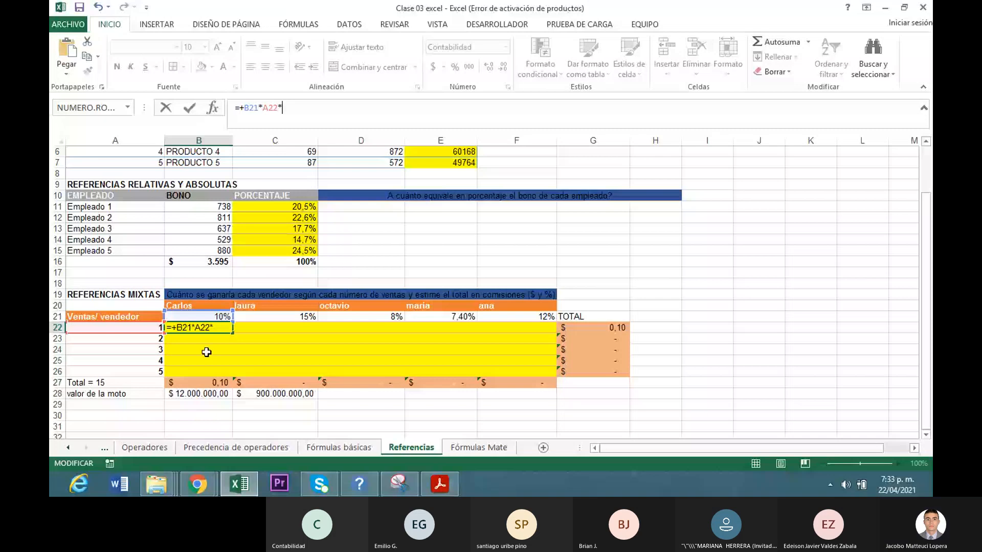
left_click(194, 394)
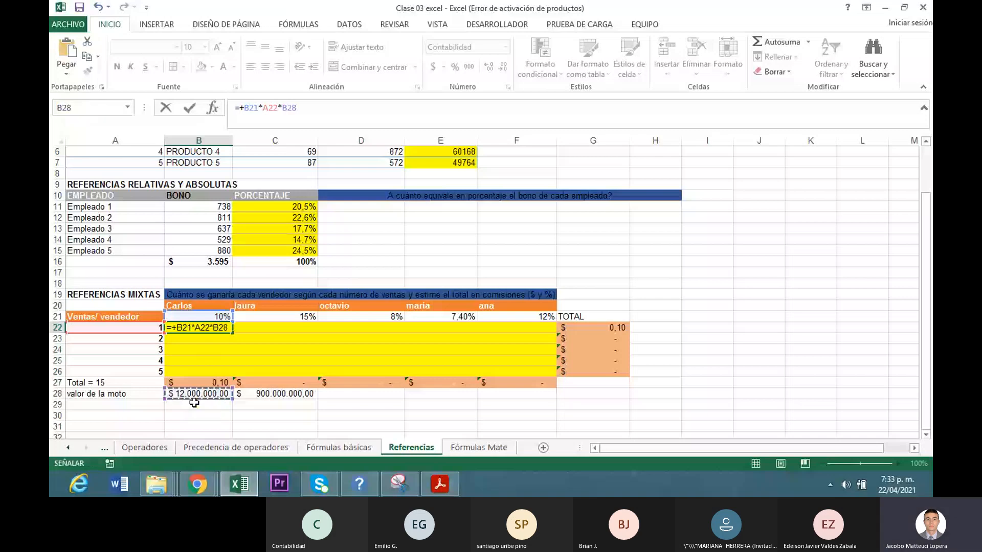
key("Return")
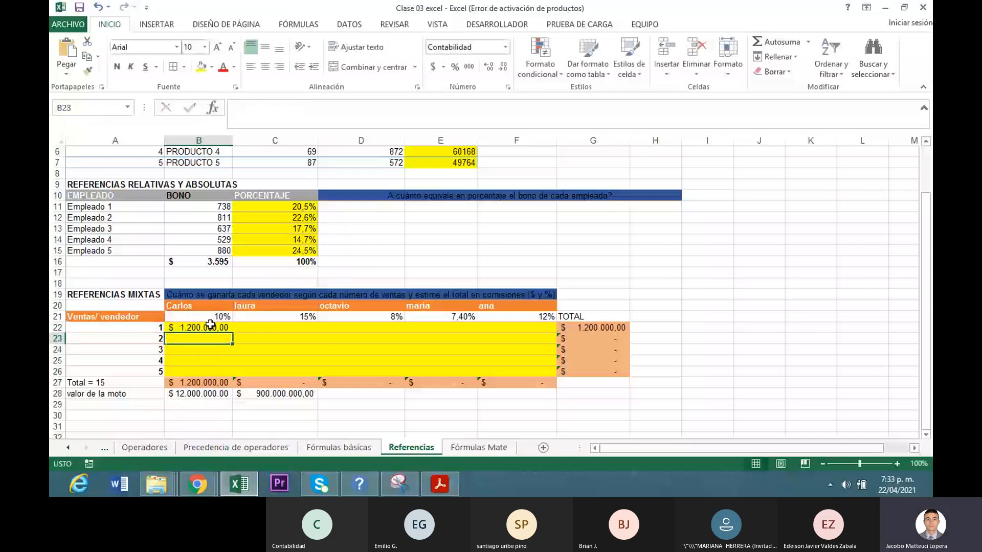
- Fill the commission formula from B22 down through B26 and inspect the shifted references in B23
left_click(218, 328)
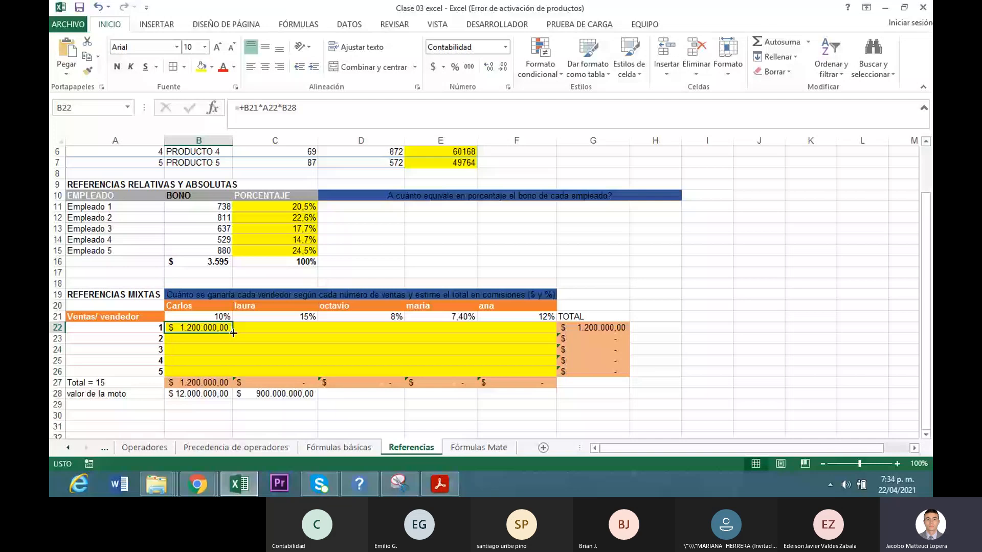
left_click_drag(233, 333, 231, 373)
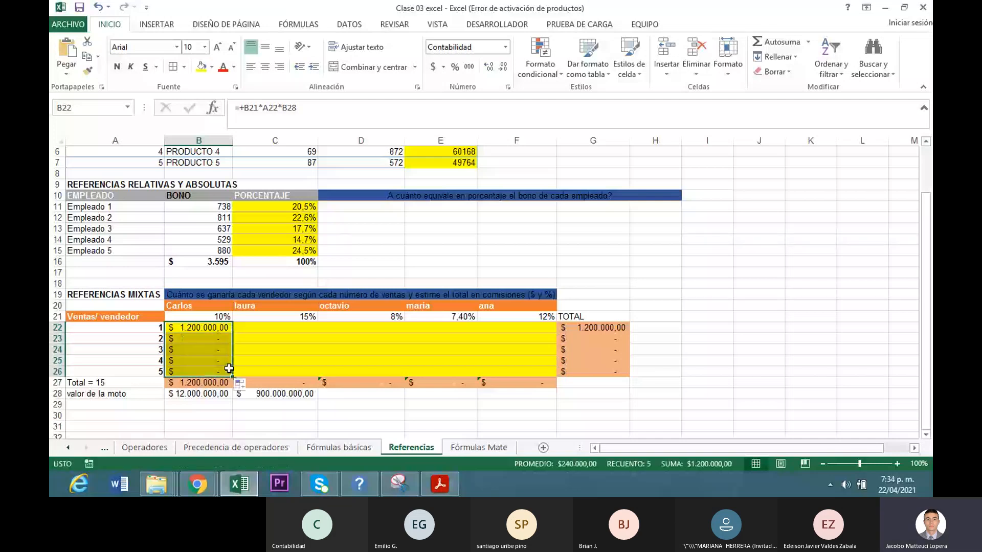
left_click(210, 338)
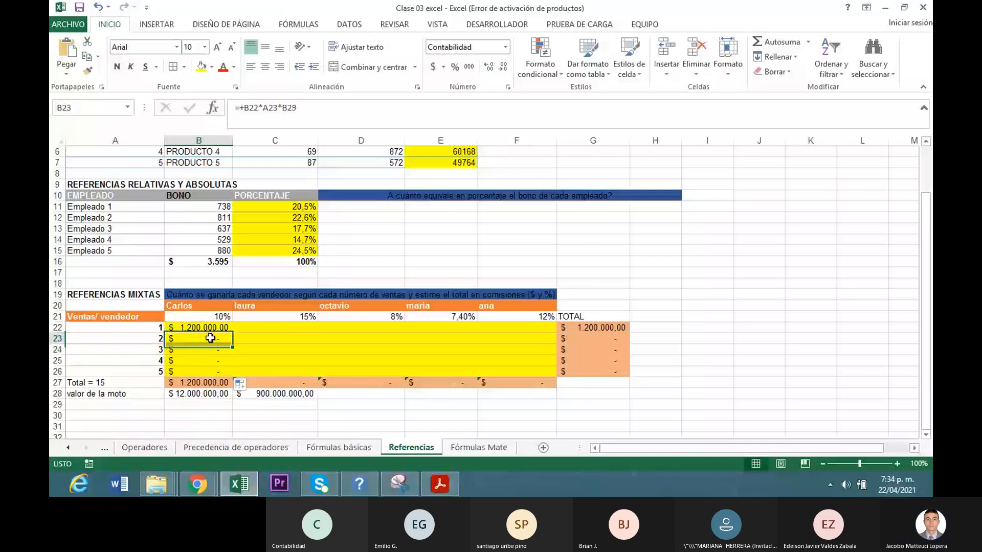
left_click(312, 113)
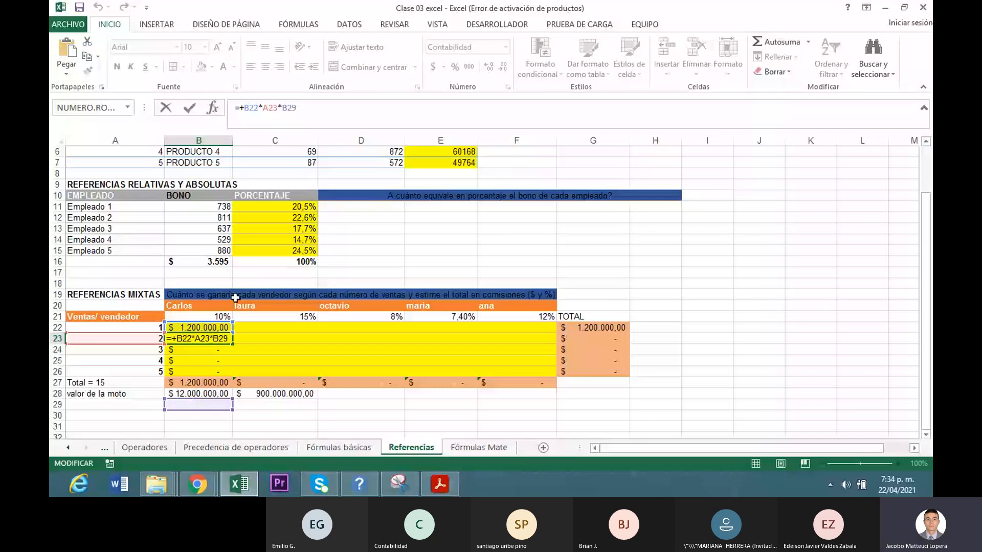
key("Escape")
key("Up")
- Make the commission rate and motorcycle value references absolute in B22, giving =+$B$21*A22*$B$28
left_click(330, 106)
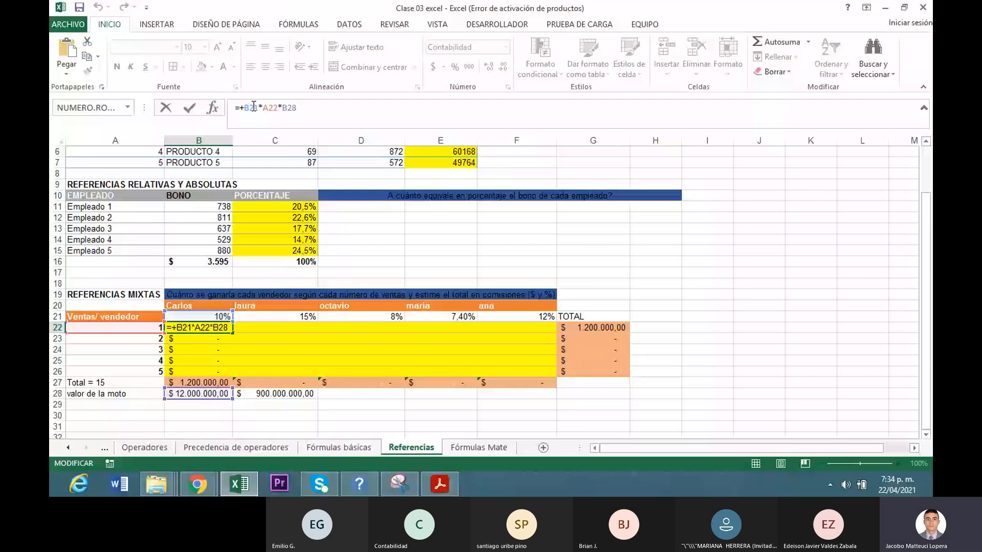
left_click(253, 108)
key("F4")
left_click(301, 107)
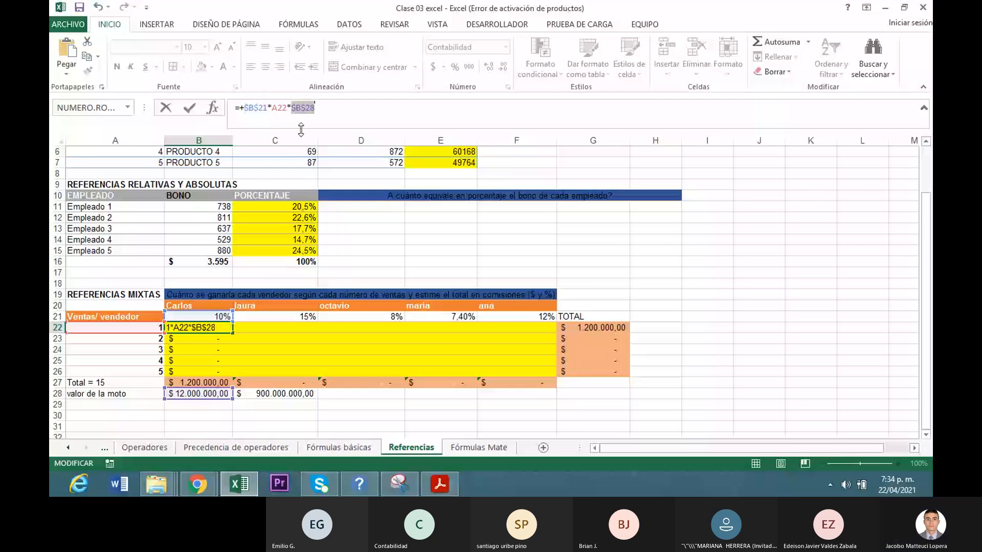
key("F4")
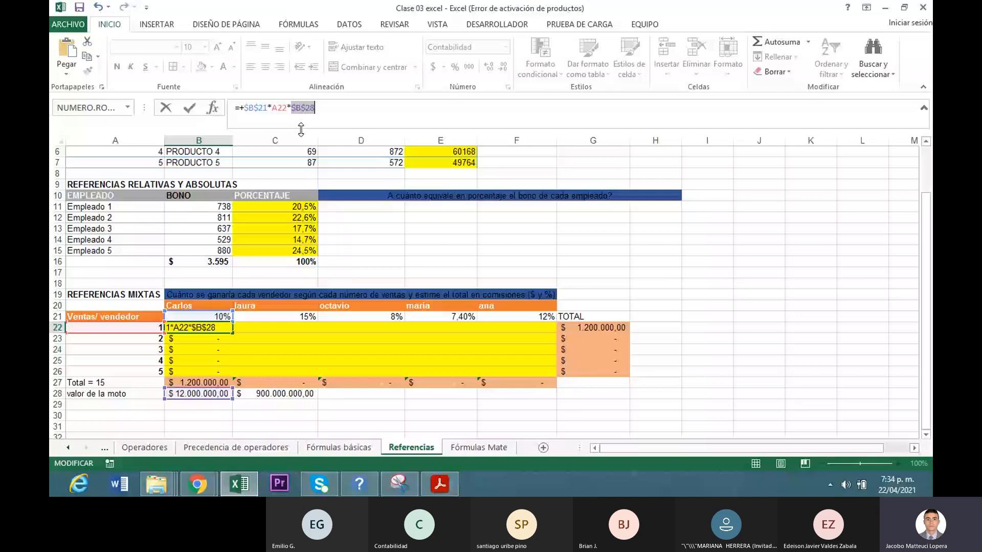
key("Return")
- Fill the B22 commission formula down through B26 and check the resulting formula in B26
left_click(202, 327)
left_click_drag(233, 333, 231, 373)
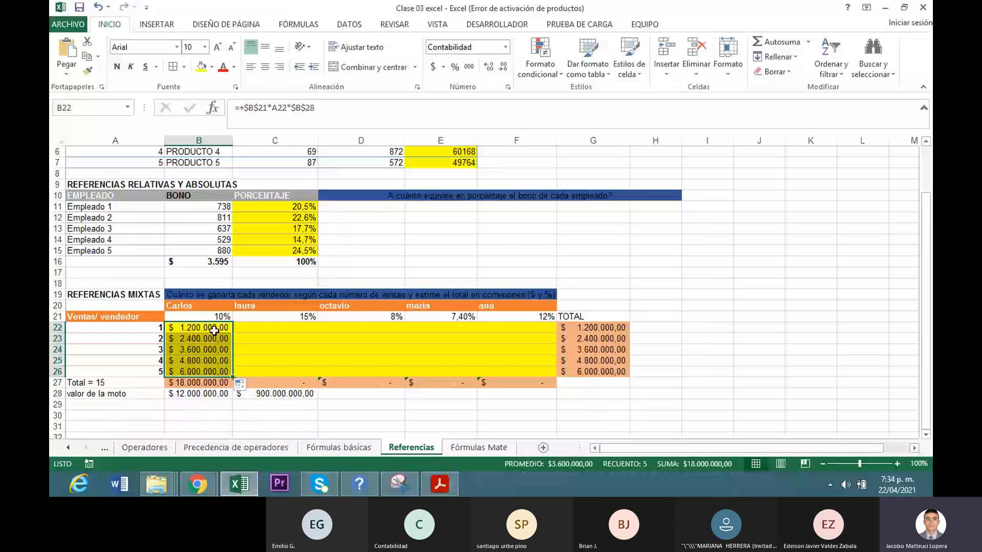
left_click(188, 368)
key("Left")
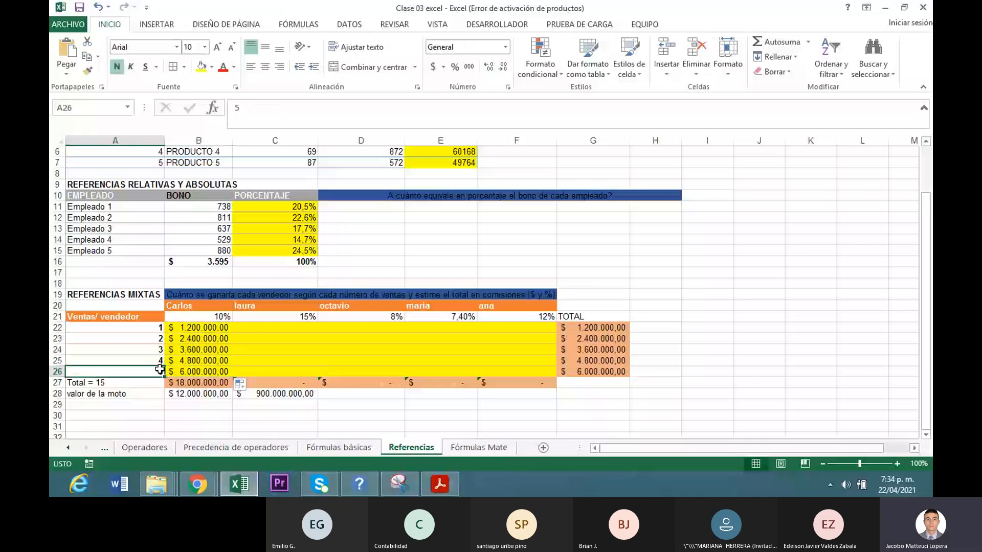
left_click(198, 372)
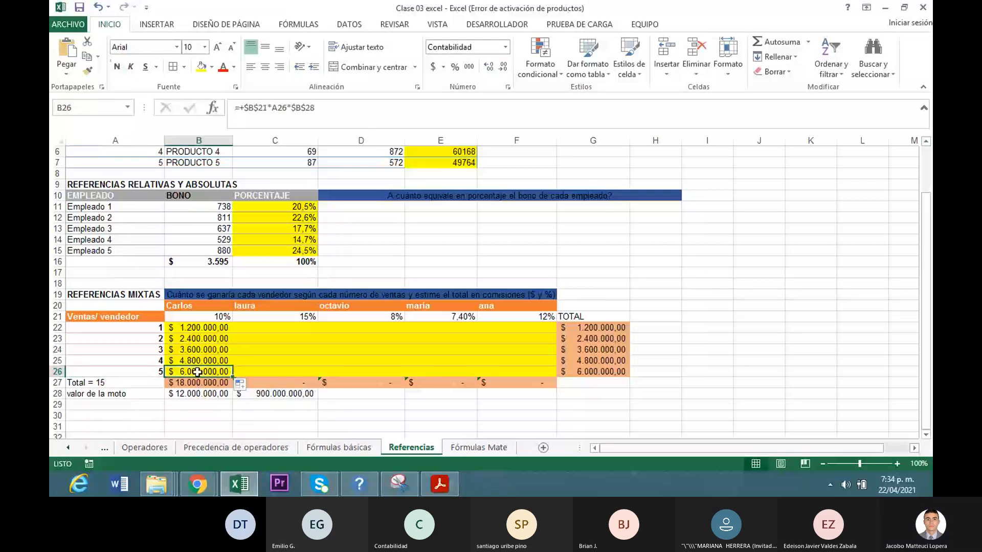
- Try to extend the B22:B26 commission formulas down to B28, then undo the fill
left_click_drag(200, 327, 202, 370)
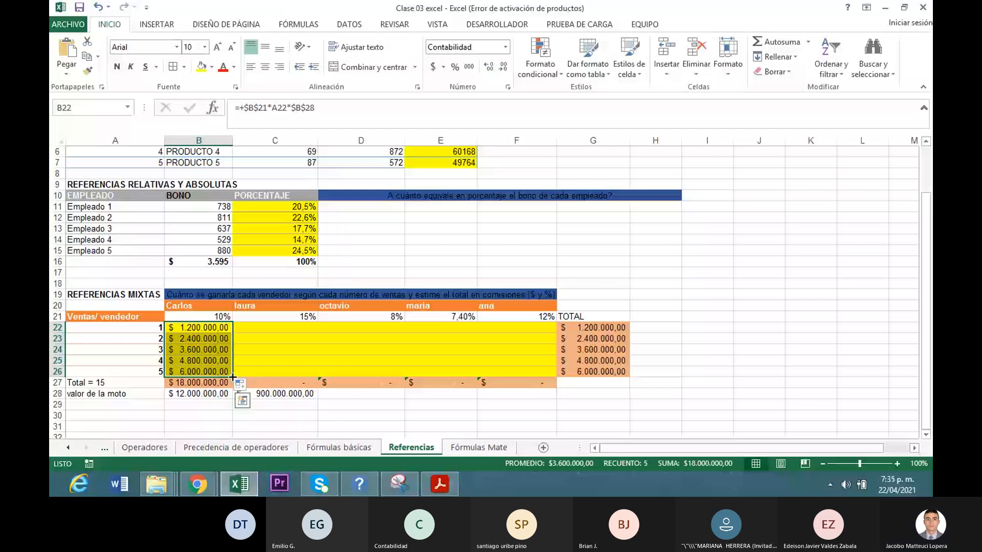
left_click_drag(233, 376, 233, 398)
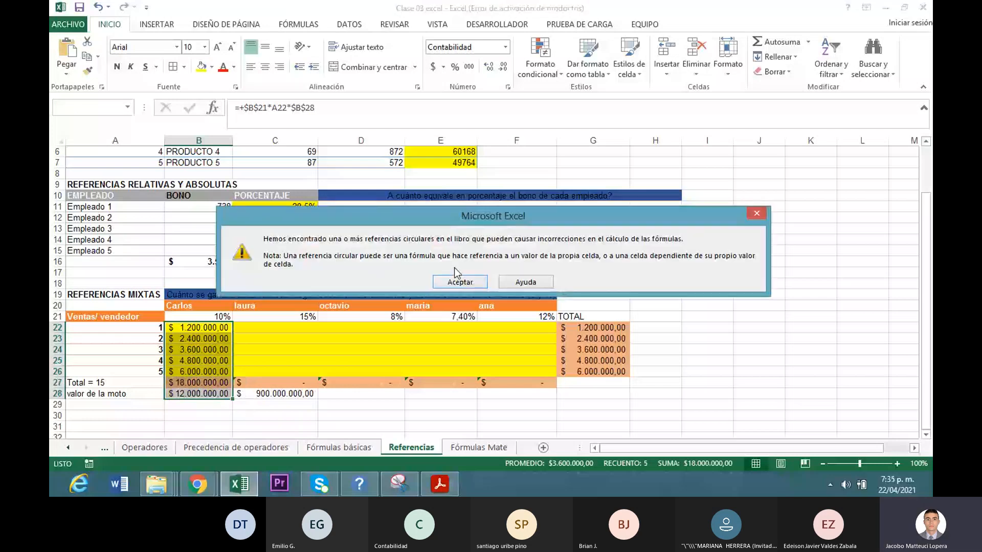
left_click(755, 213)
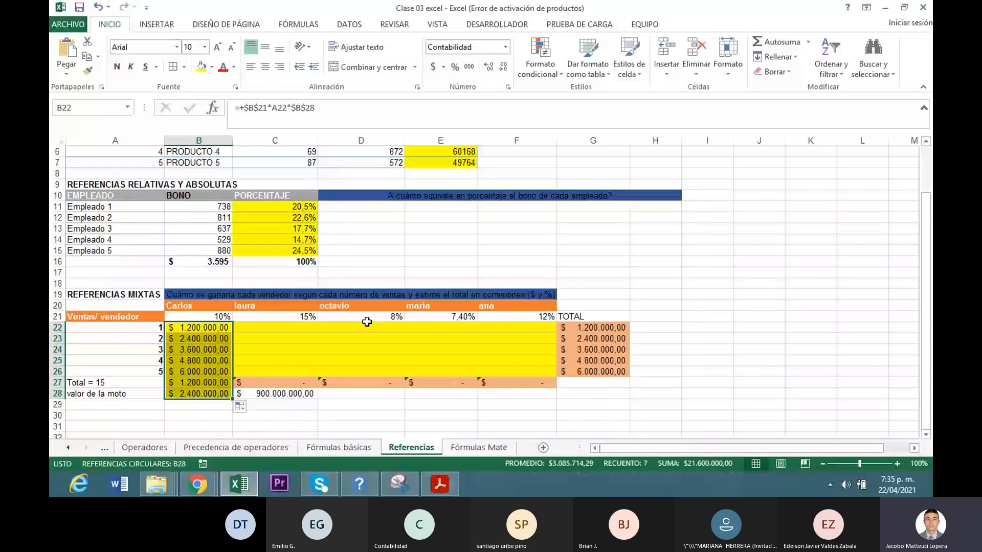
key("ctrl+z")
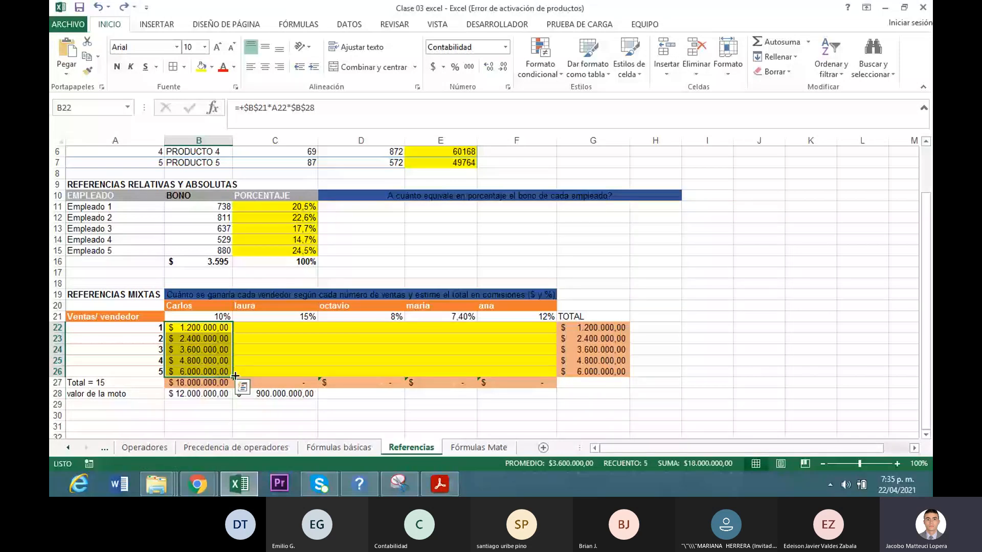
- Fill the B22:B26 commission formulas across to column F and widen column C
left_click_drag(235, 376, 534, 352)
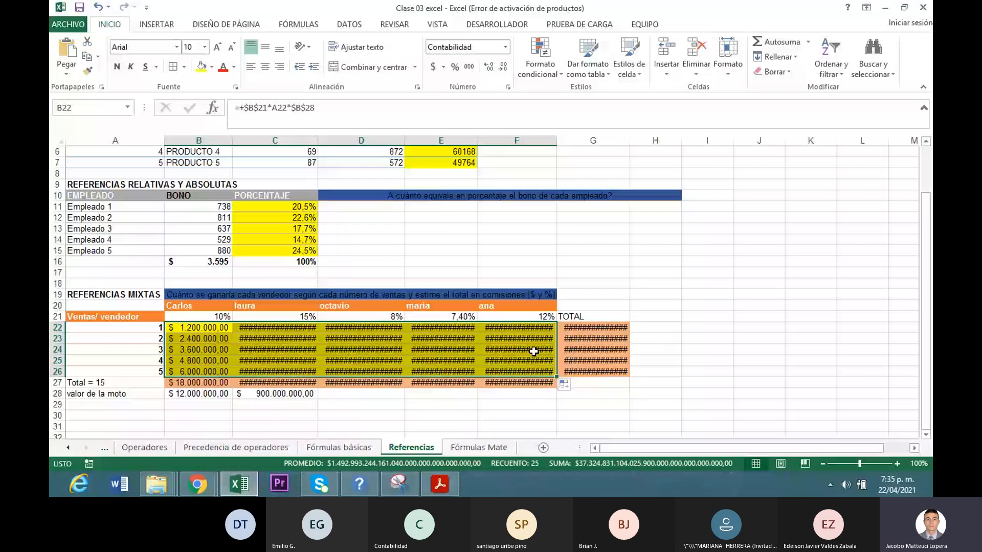
left_click_drag(318, 139, 347, 135)
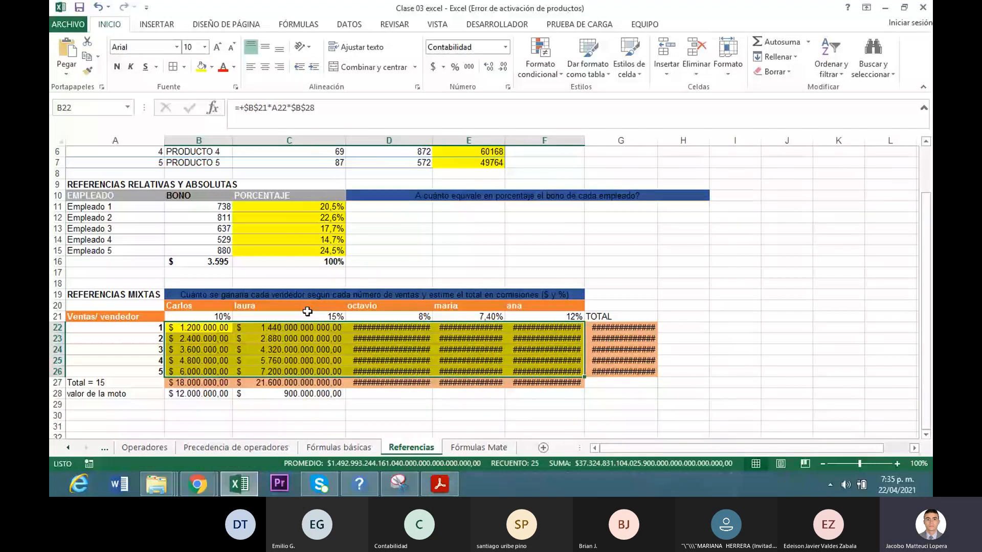
- Inspect which cells the copied commission formula in C26 refers to
left_click(295, 370)
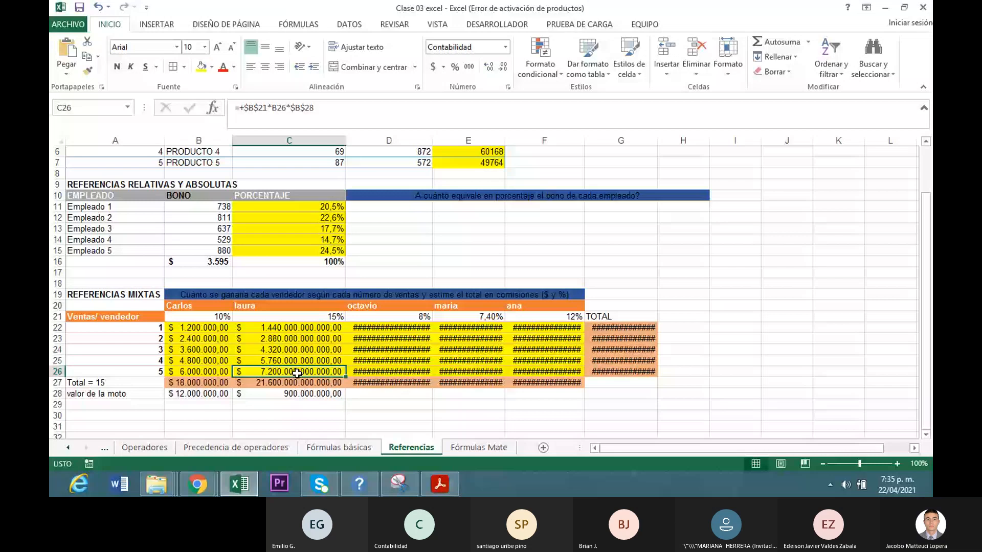
left_click(352, 111)
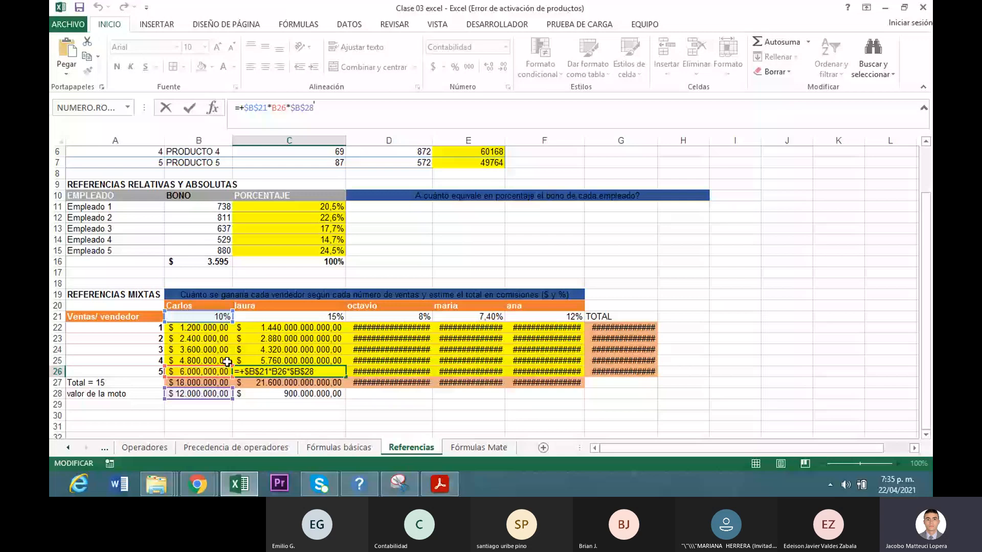
key("Return")
- Change the B22 formula to mixed references for the commission rate and sales number, making it =+B$21*$A22*$B$28
left_click(219, 329)
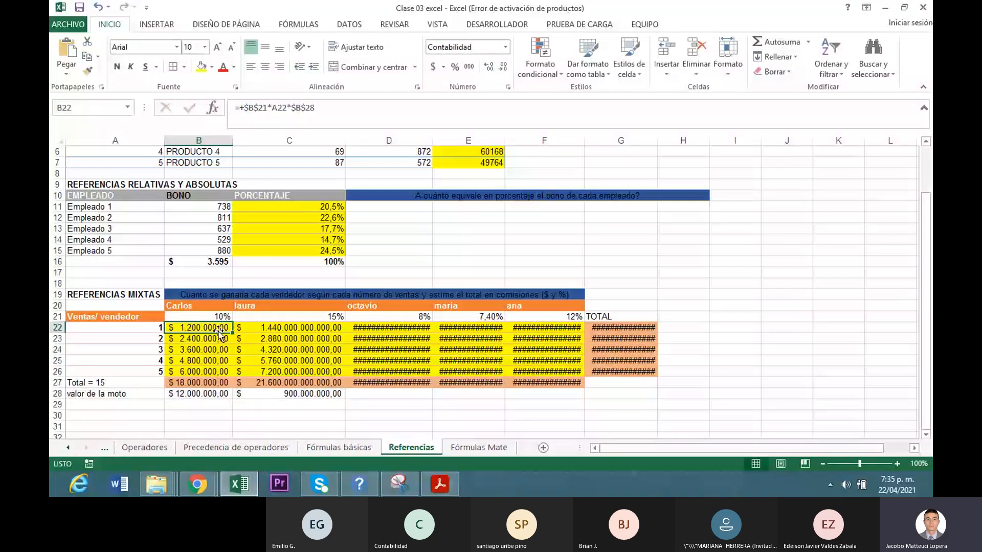
left_click(343, 115)
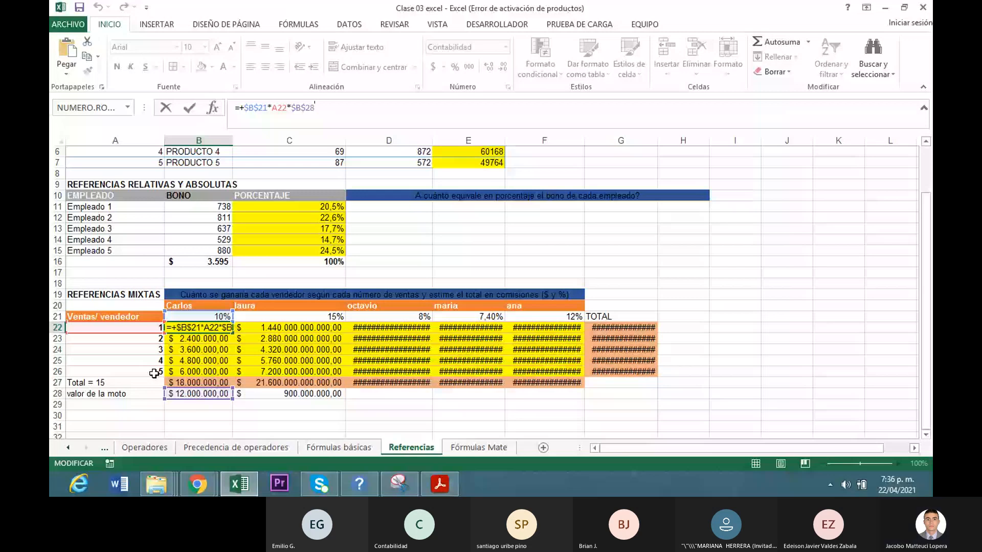
left_click(261, 122)
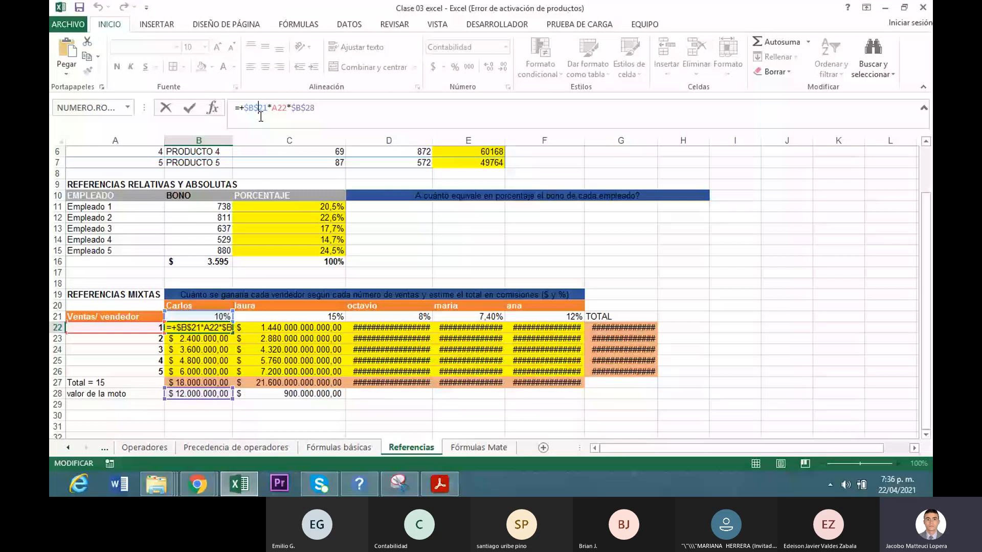
key("F4")
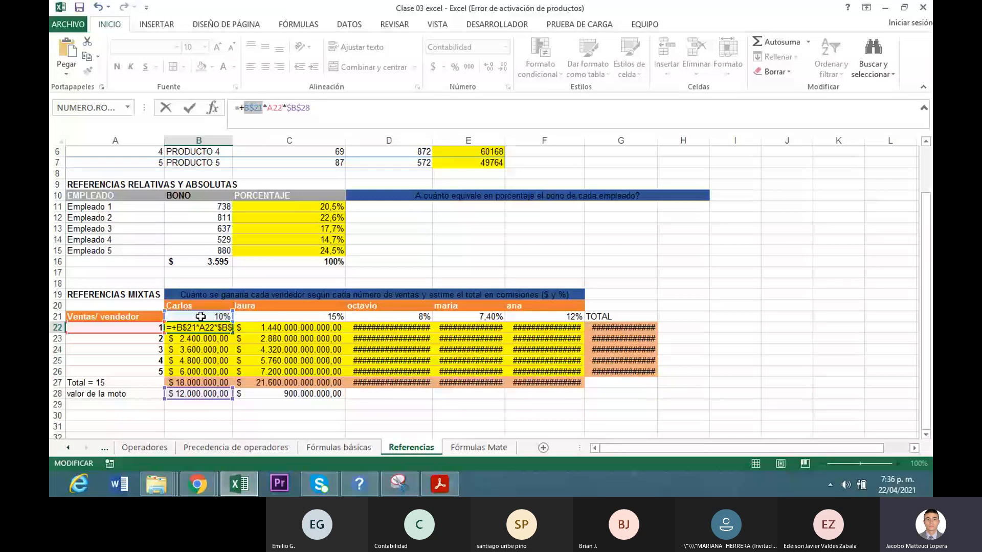
left_click(279, 107)
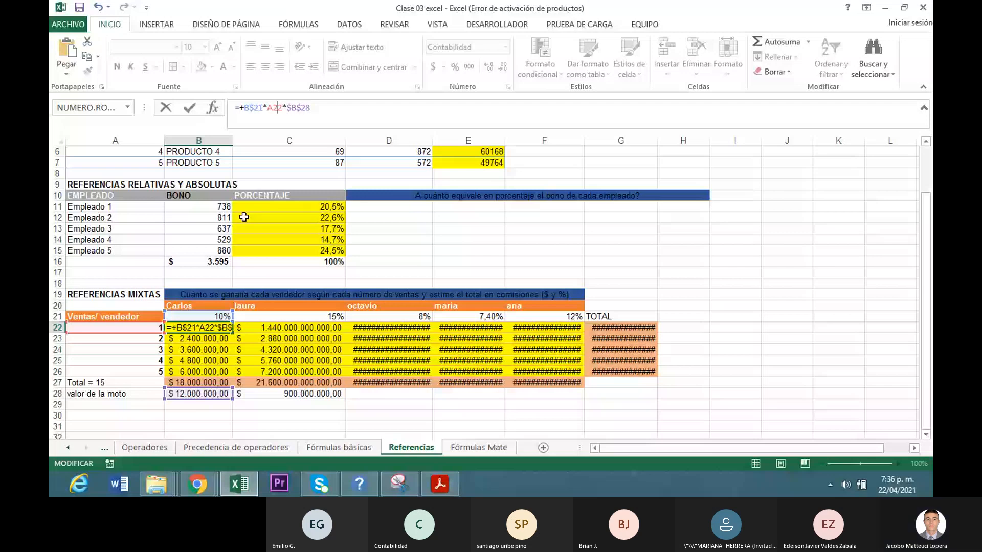
key("F4")
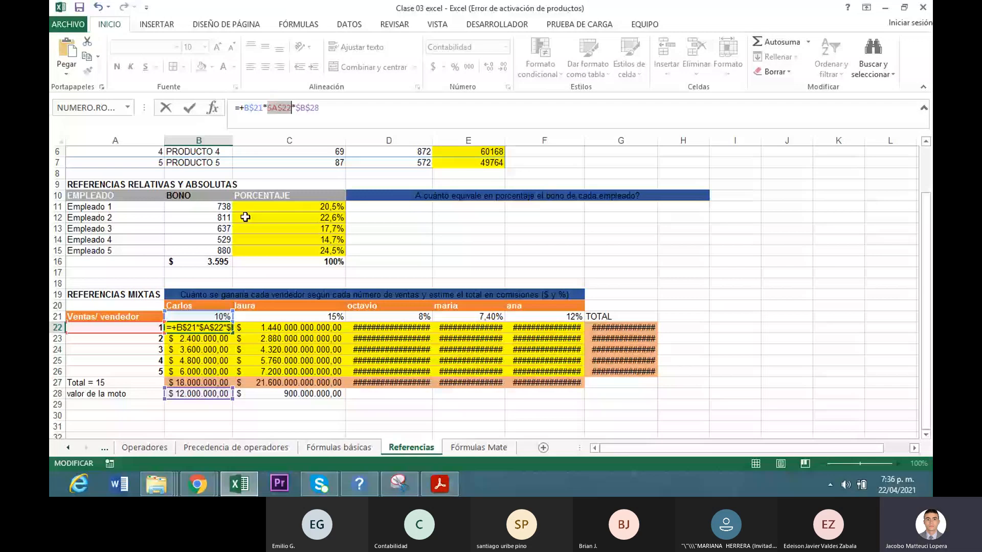
key("F4")
key("F4")
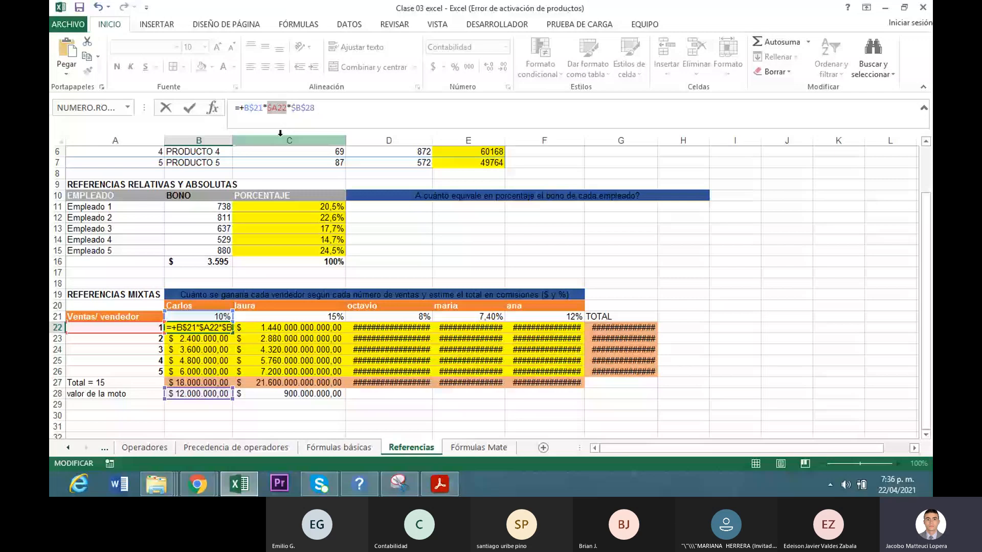
key("ctrl+Return")
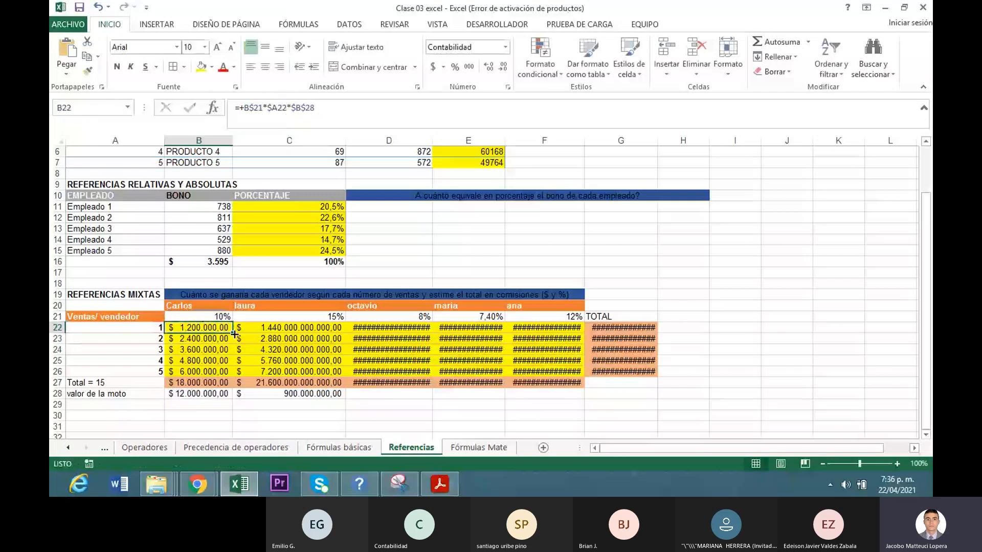
- Fill the mixed-reference formula from B22 through B22:F26 and check the copies in C26 and F26
left_click_drag(235, 333, 229, 374)
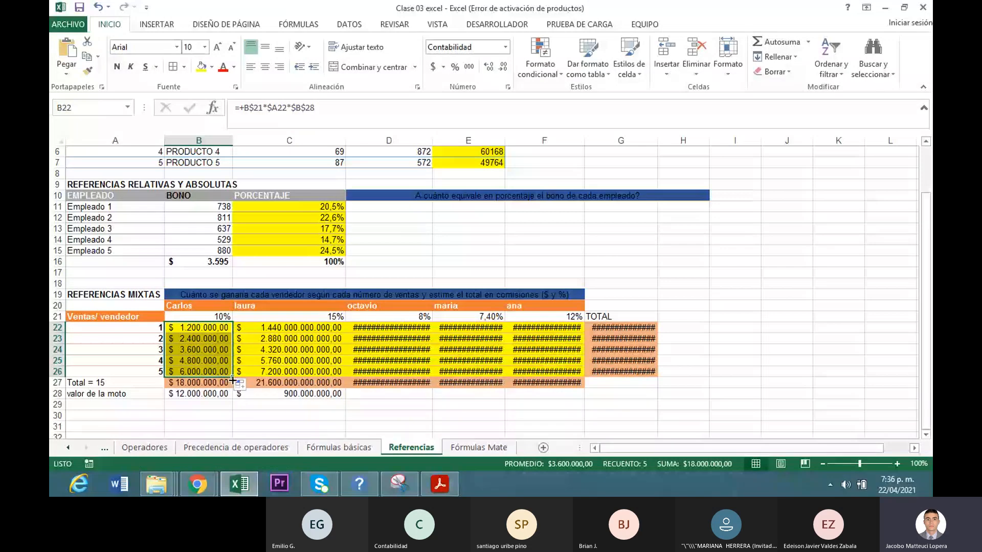
left_click_drag(232, 381, 566, 372)
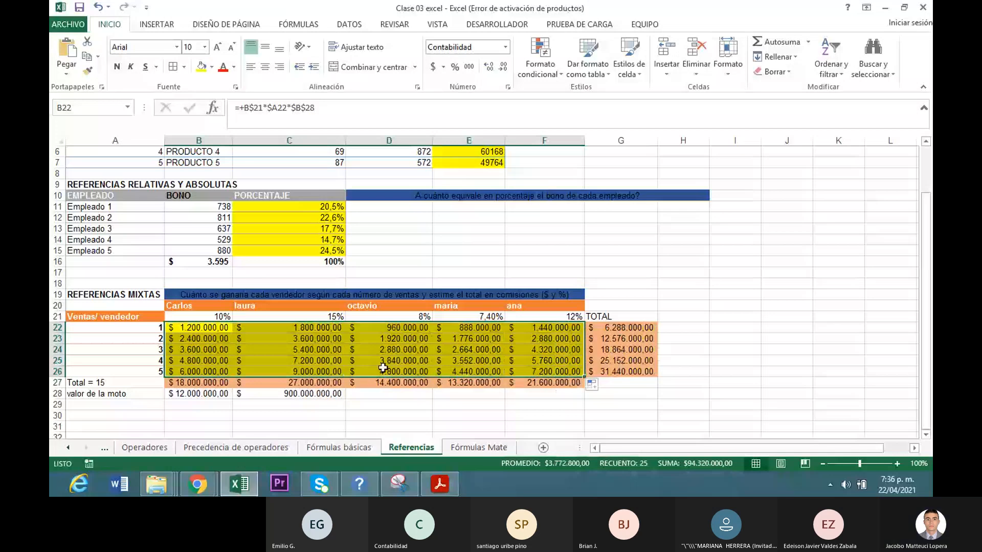
left_click(333, 369)
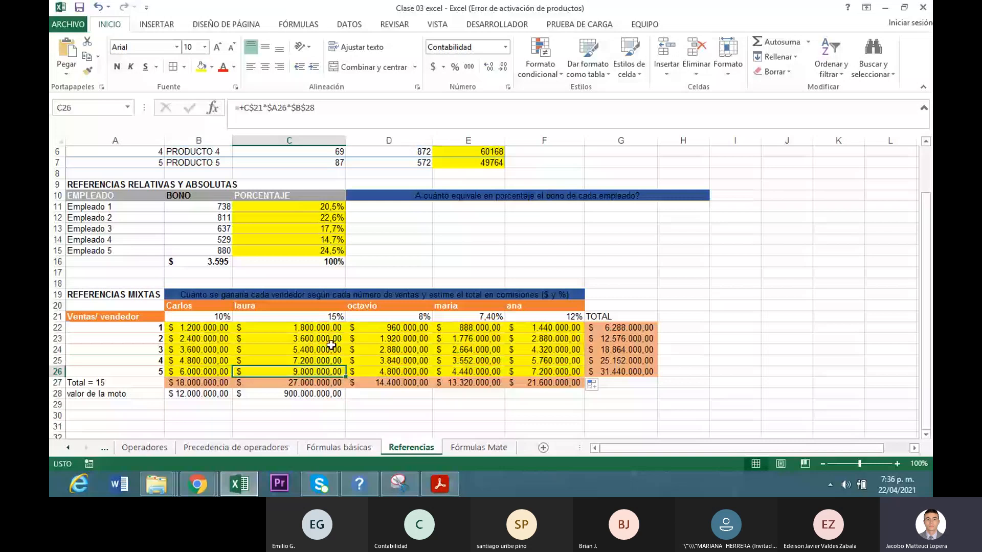
left_click(527, 371)
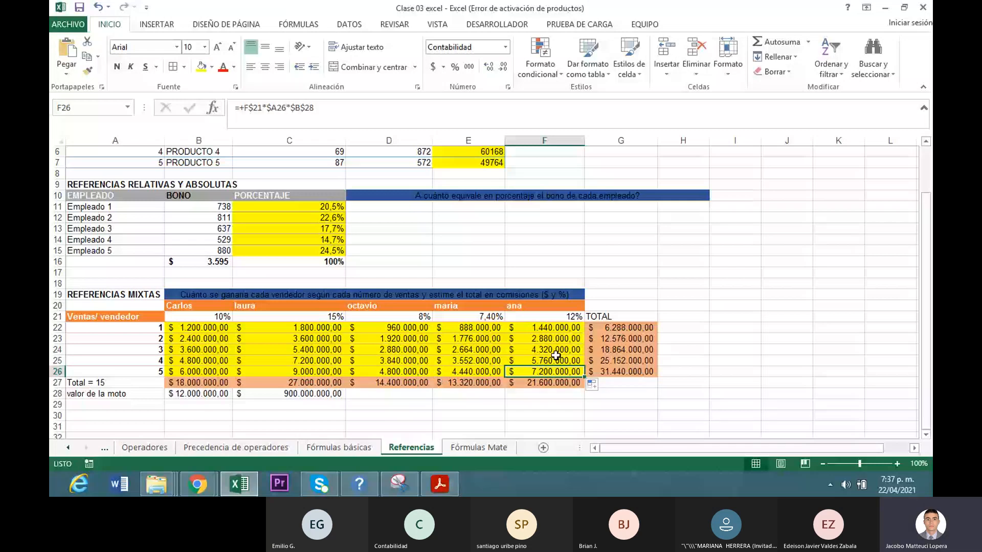
- Review the mixed references in B22 and fill its formula again down column B and across to column F
left_click(211, 327)
left_click(330, 118)
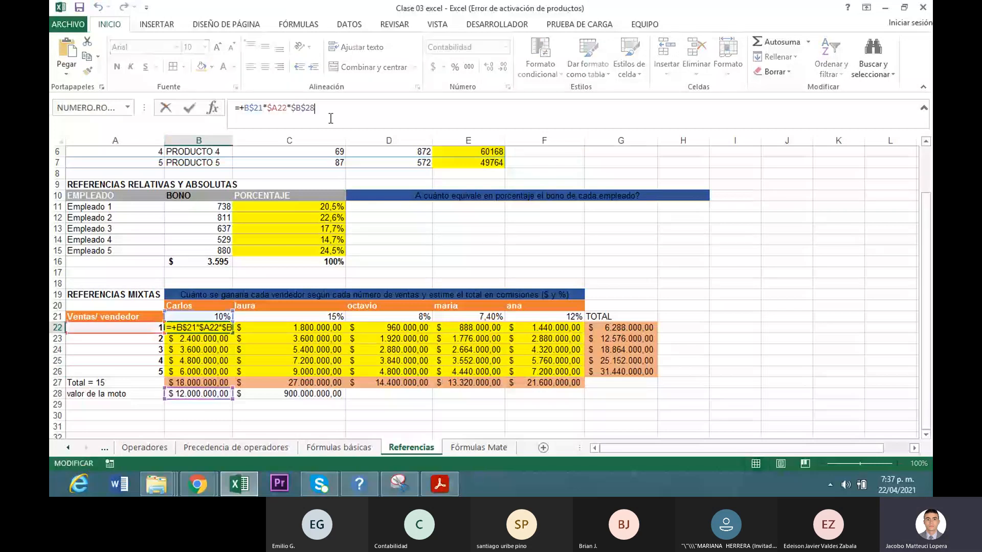
left_click(207, 331)
key("Return")
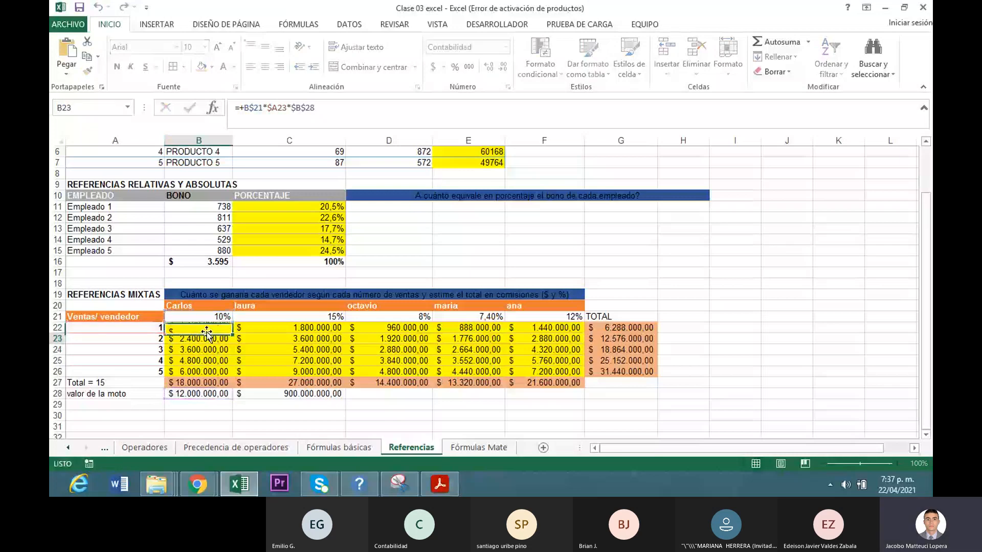
left_click(207, 330)
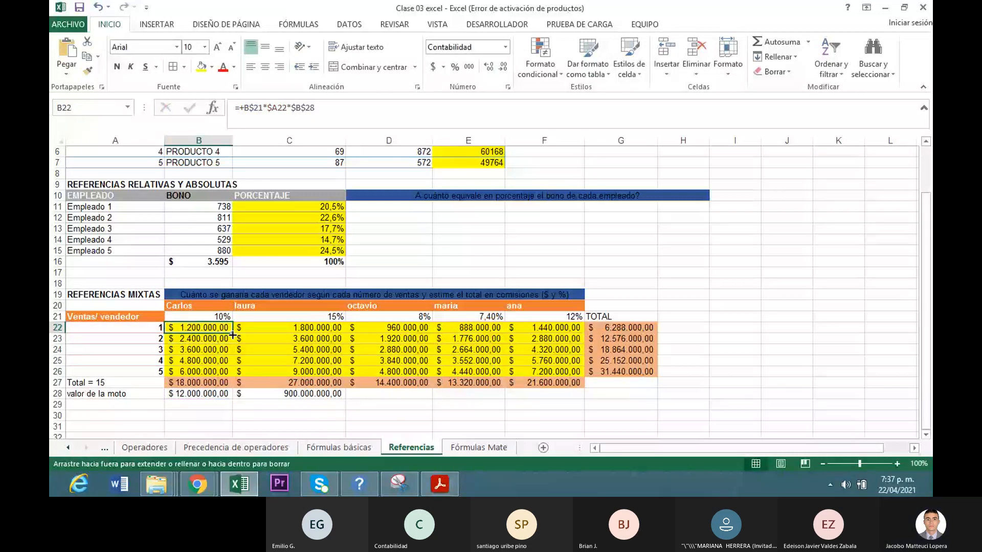
left_click_drag(232, 335, 232, 367)
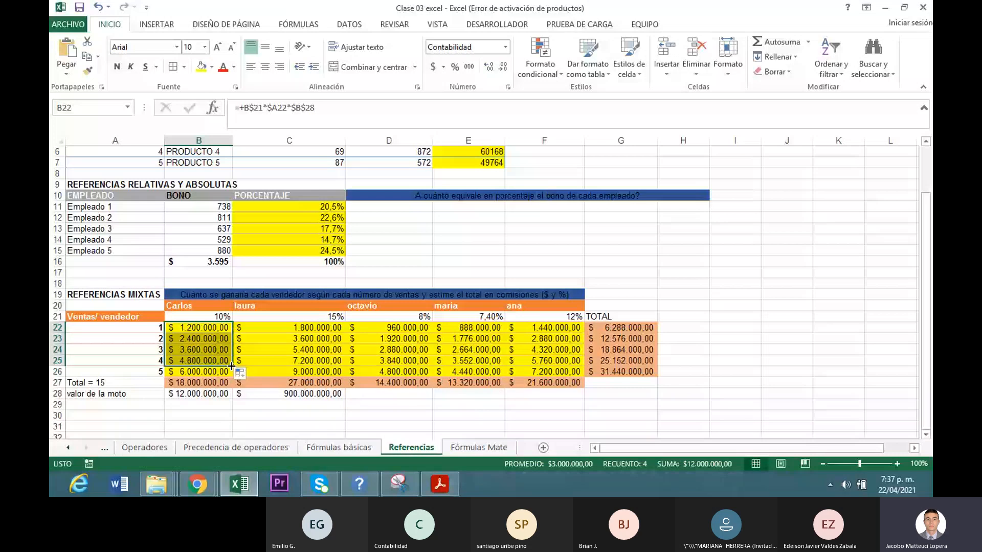
left_click_drag(233, 366, 559, 338)
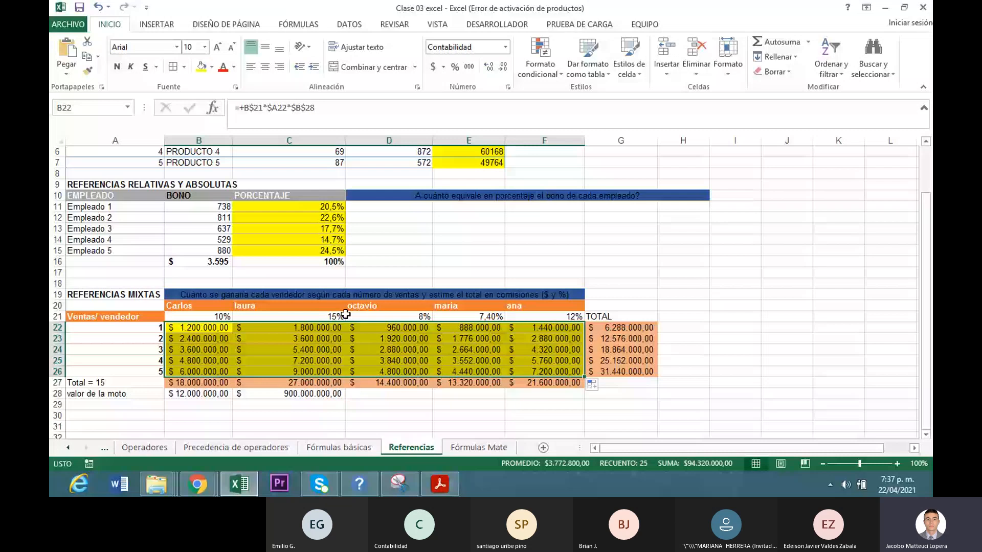
- Inspect the references of the copied commission formula in C22 and view the formula in C28
left_click(254, 328)
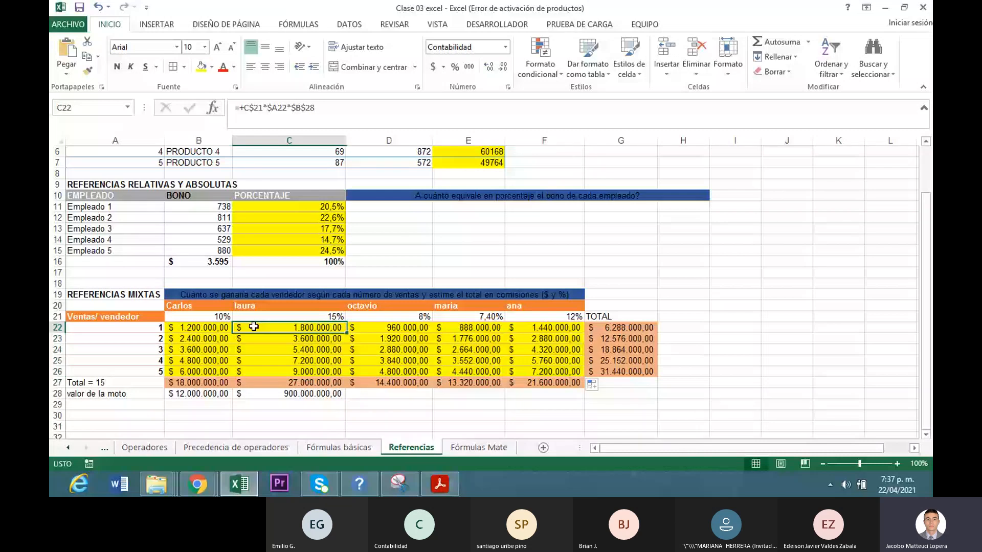
key("F2")
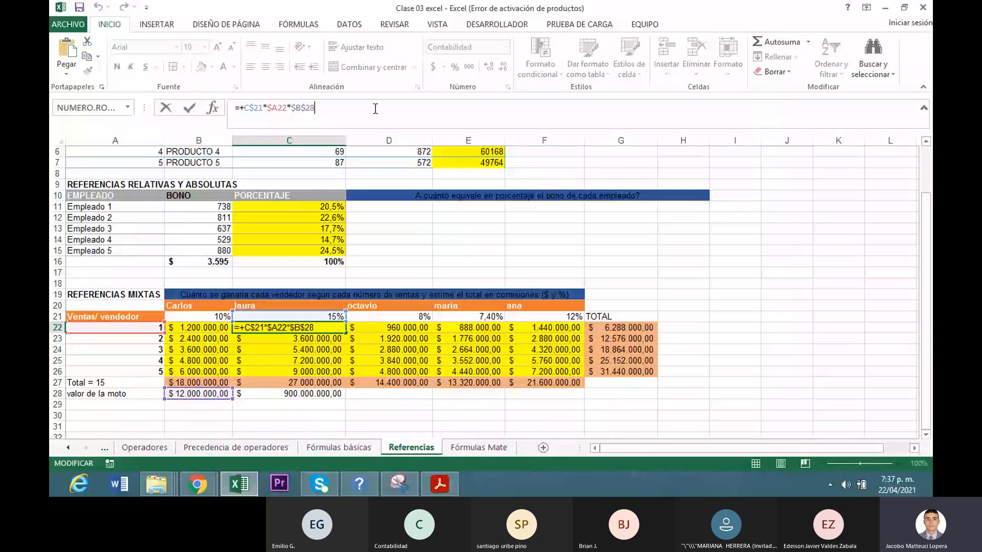
key("Return")
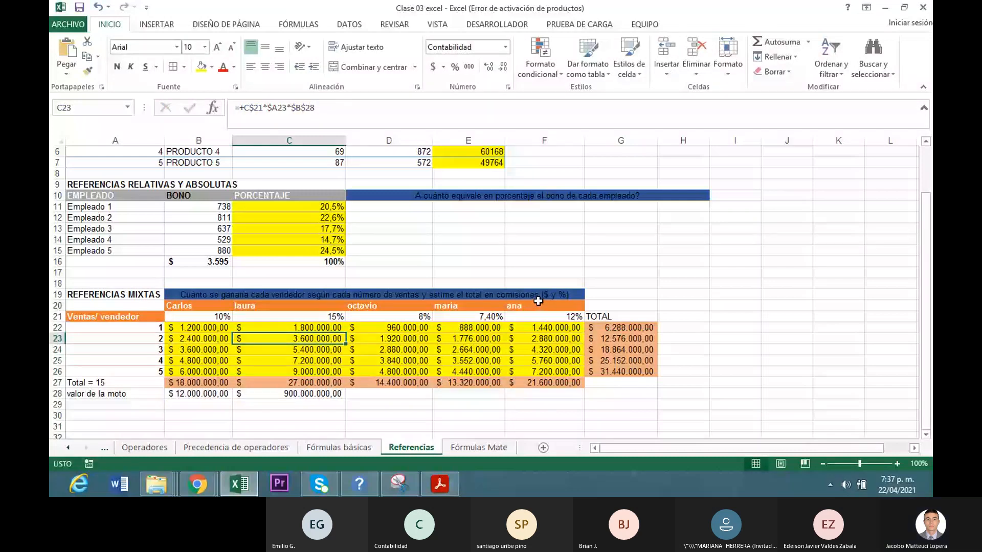
left_click(274, 393)
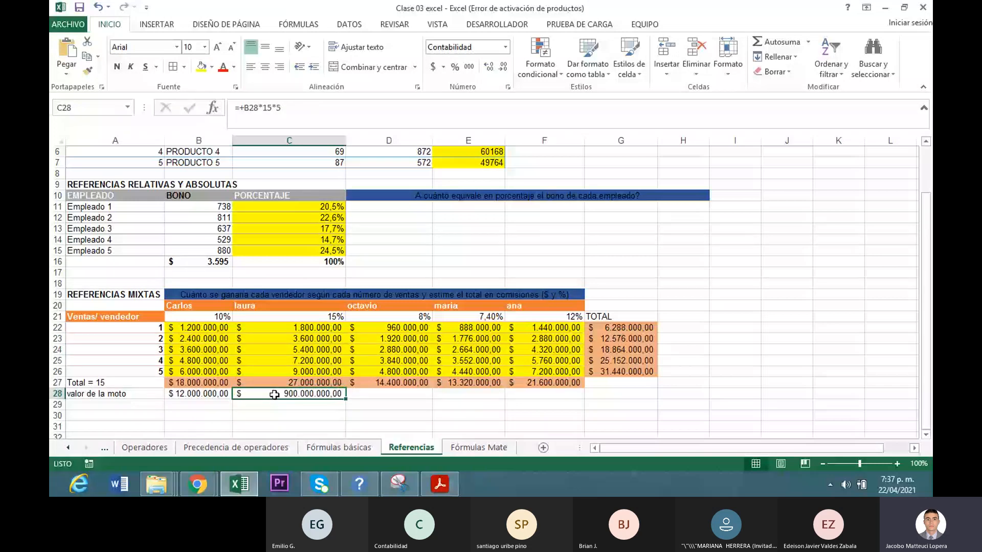
- Delete the formula in C28 beside the motorcycle value
left_click_drag(290, 109, 219, 115)
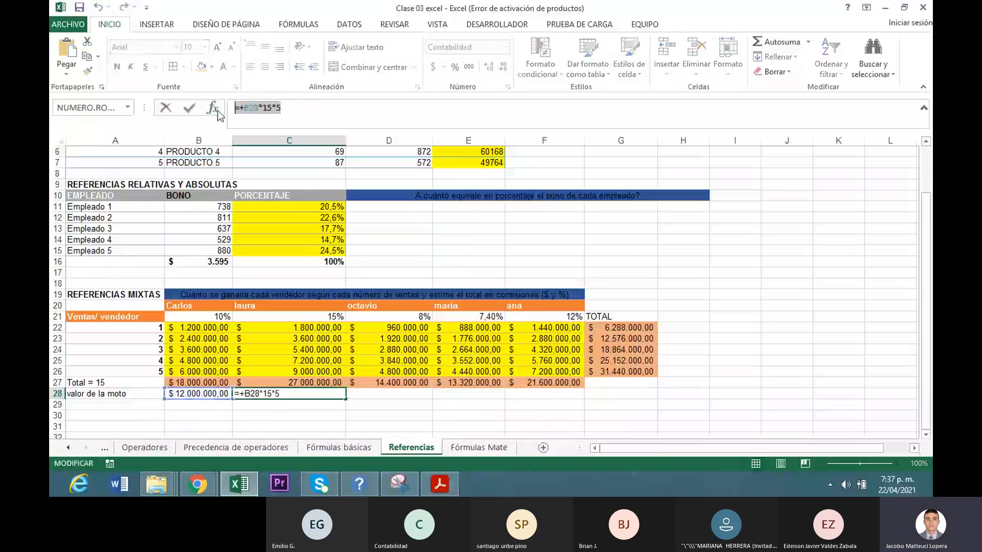
key("Delete")
key("Return")
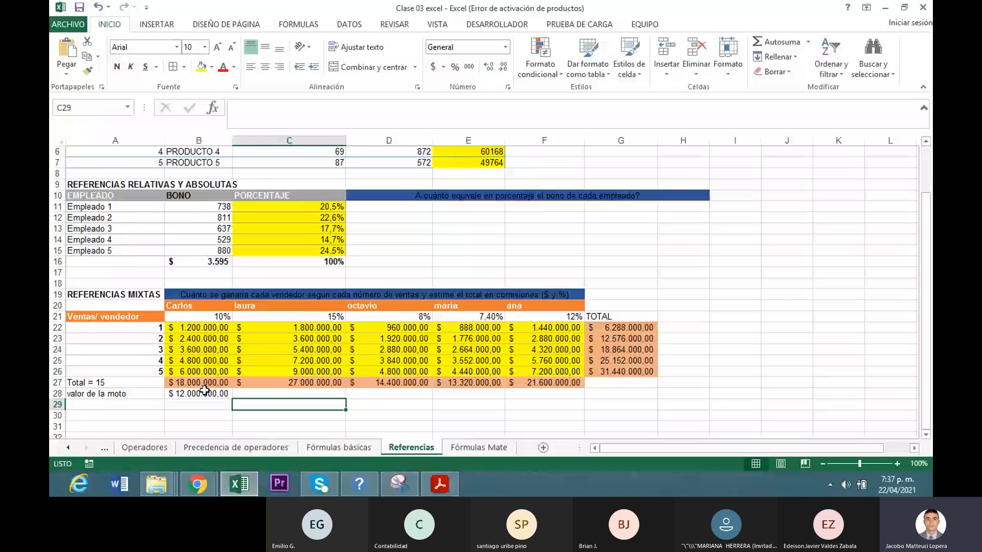
left_click(267, 392)
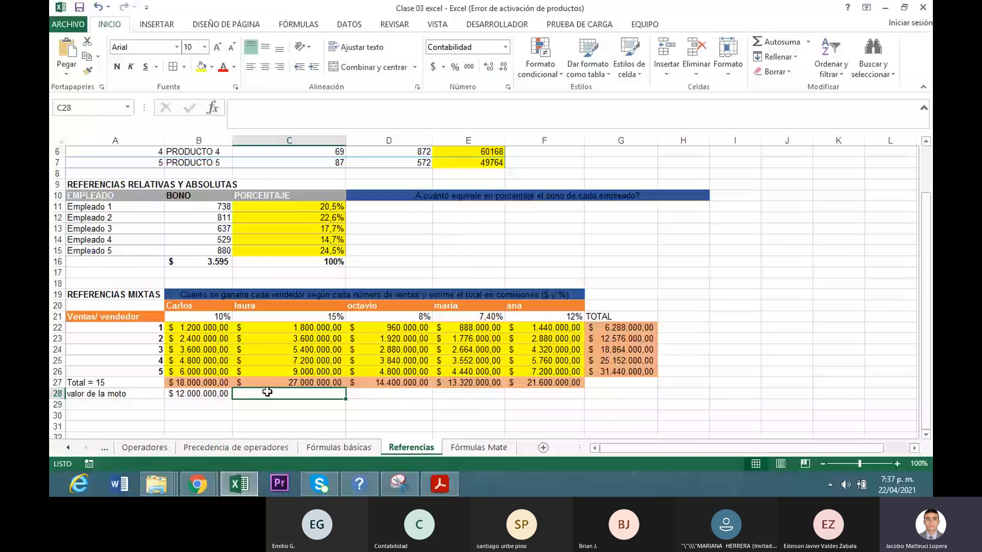
- Check the sum of the sales numbers in A22:A26 and inspect the range used by the SUMA formula in B27
left_click(158, 382)
left_click_drag(147, 323, 147, 371)
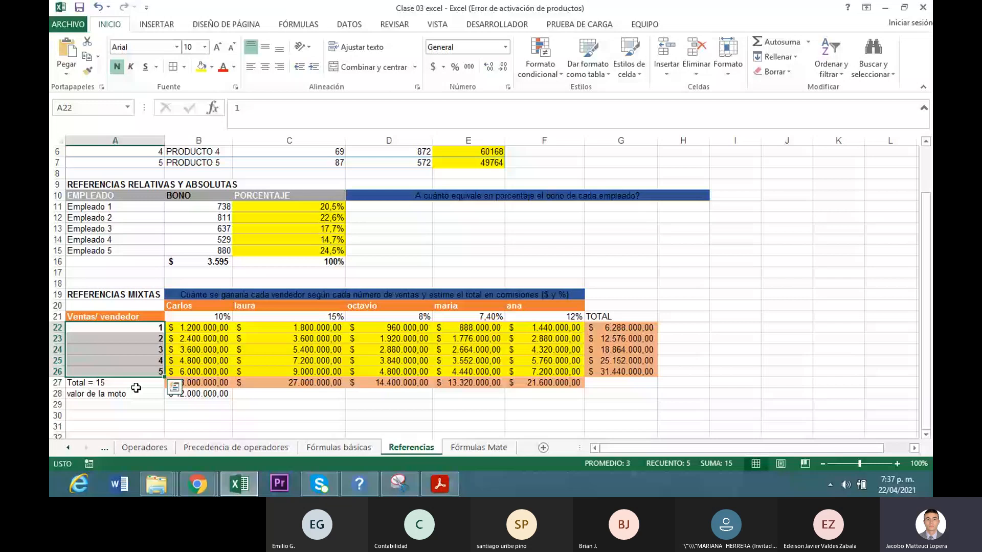
key("Return")
left_click(135, 385)
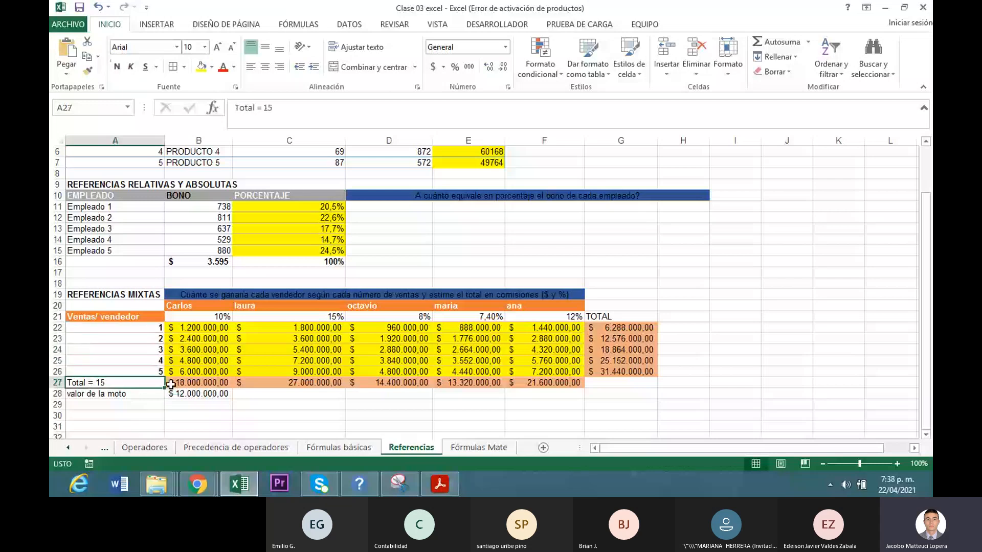
left_click(173, 385)
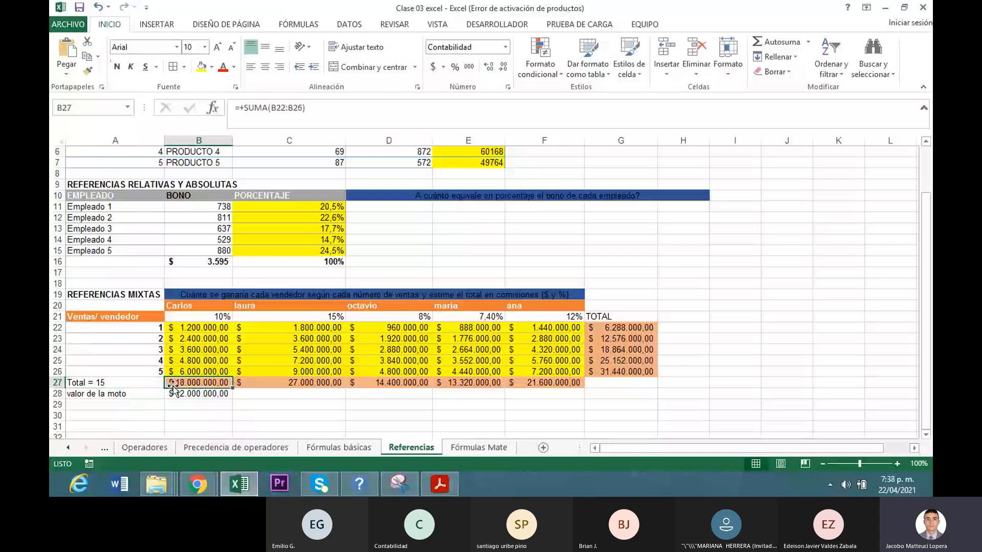
left_click(331, 125)
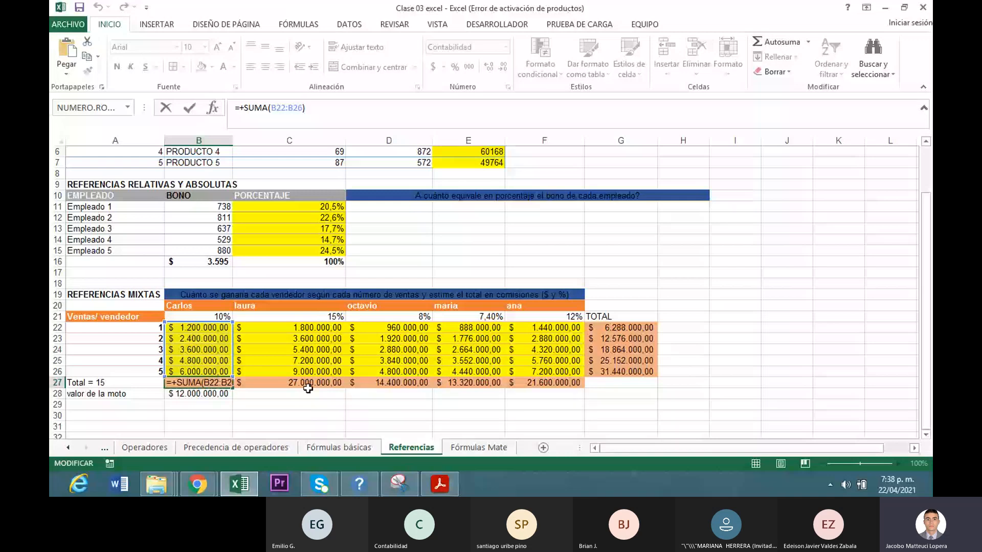
key("Return")
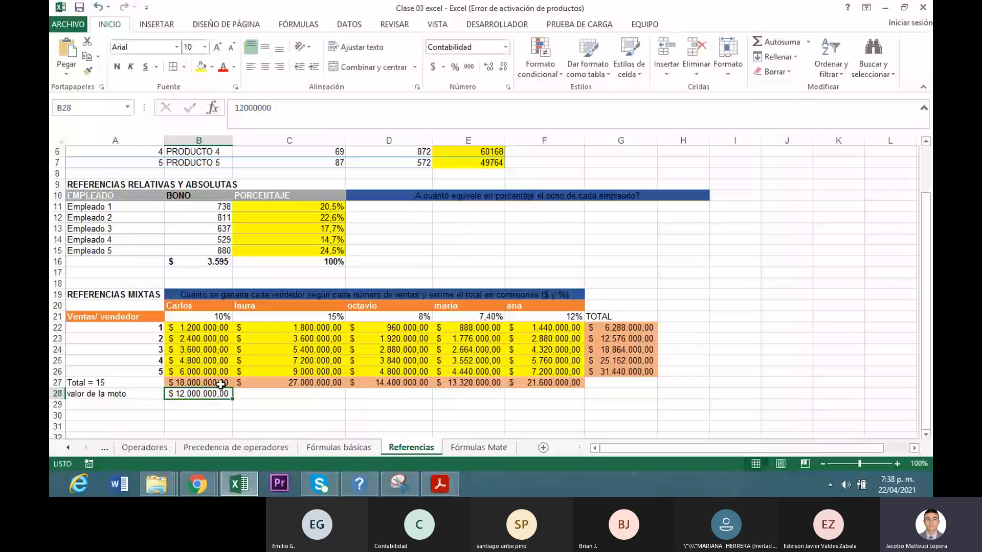
- Fill the column total formula from B27 across to F27 and check the copy in C27
left_click(221, 385)
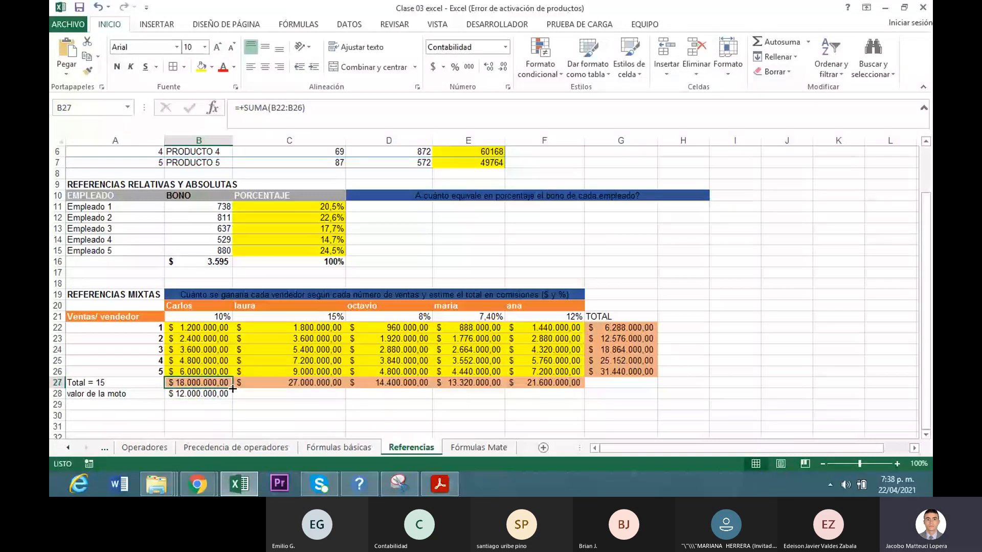
left_click_drag(232, 388, 545, 396)
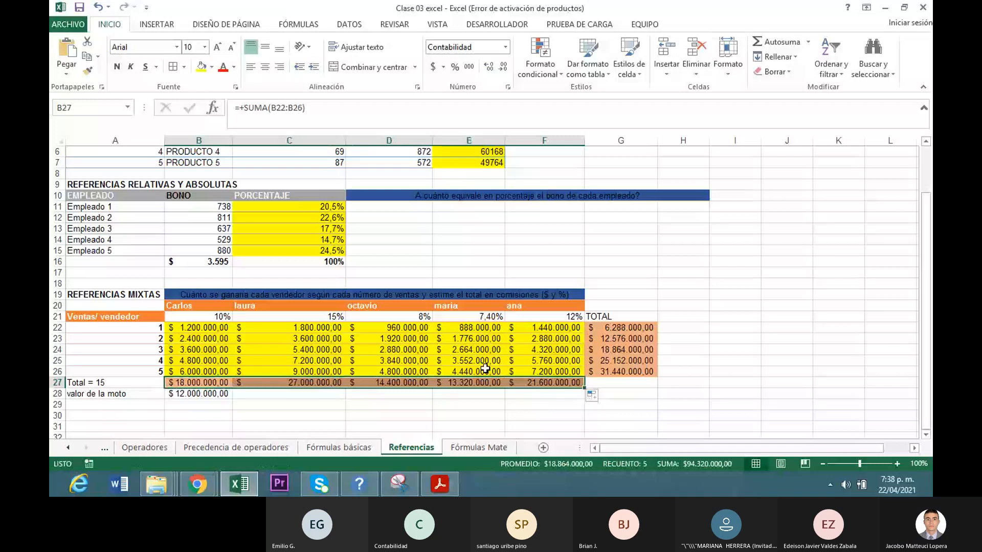
key("Right")
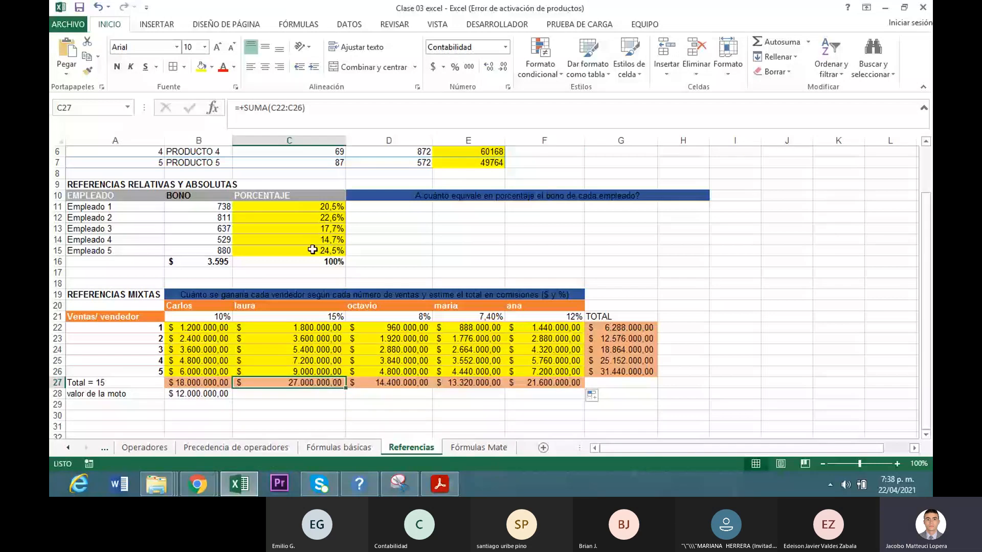
- Clear only the contents of C27:F27 and refill those totals by copying the SUMA formula from B27
left_click_drag(299, 381, 545, 382)
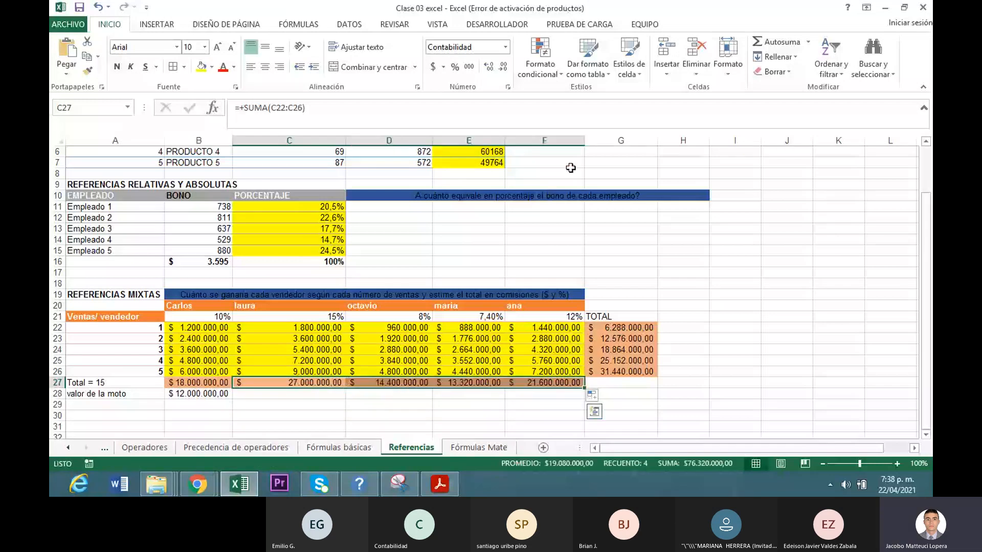
left_click(787, 72)
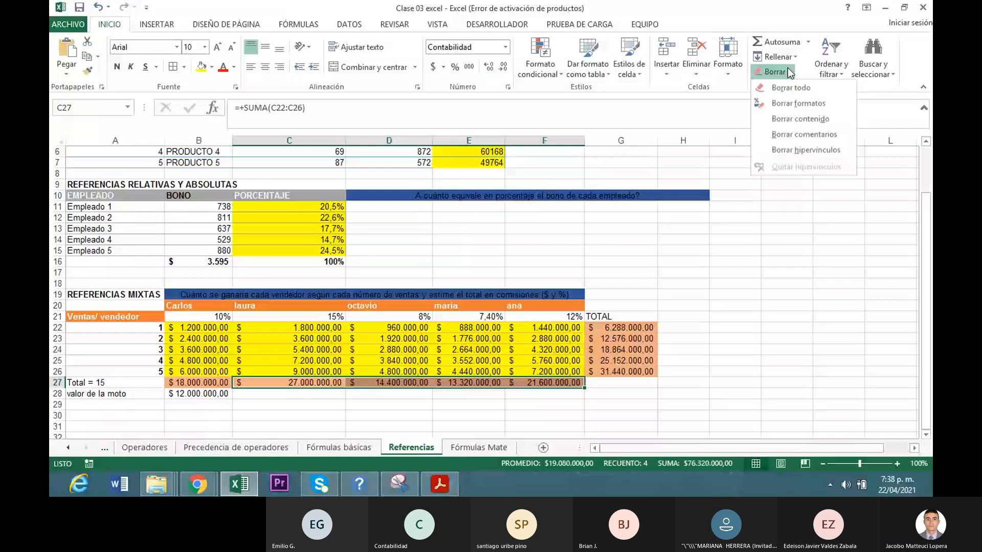
left_click(801, 119)
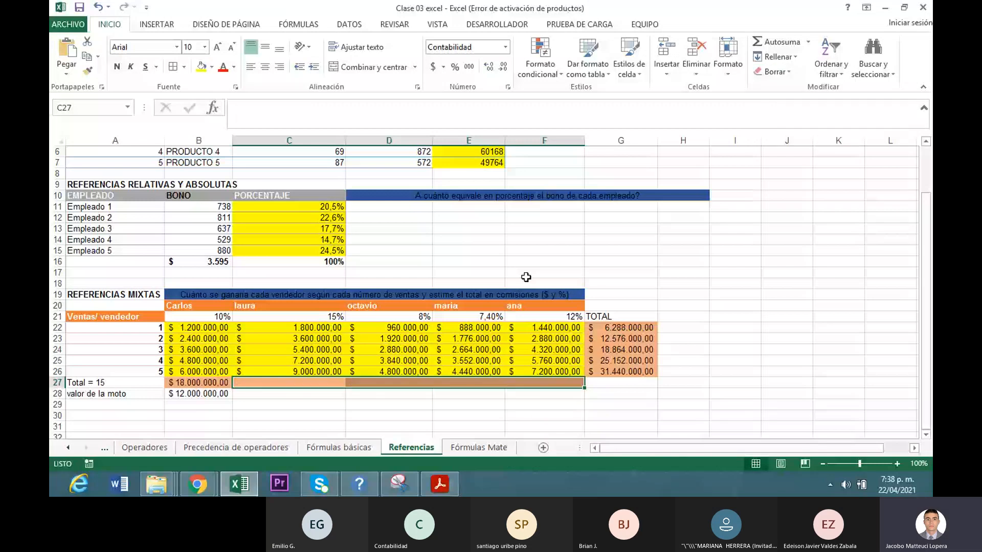
left_click(229, 384)
left_click_drag(232, 388, 590, 423)
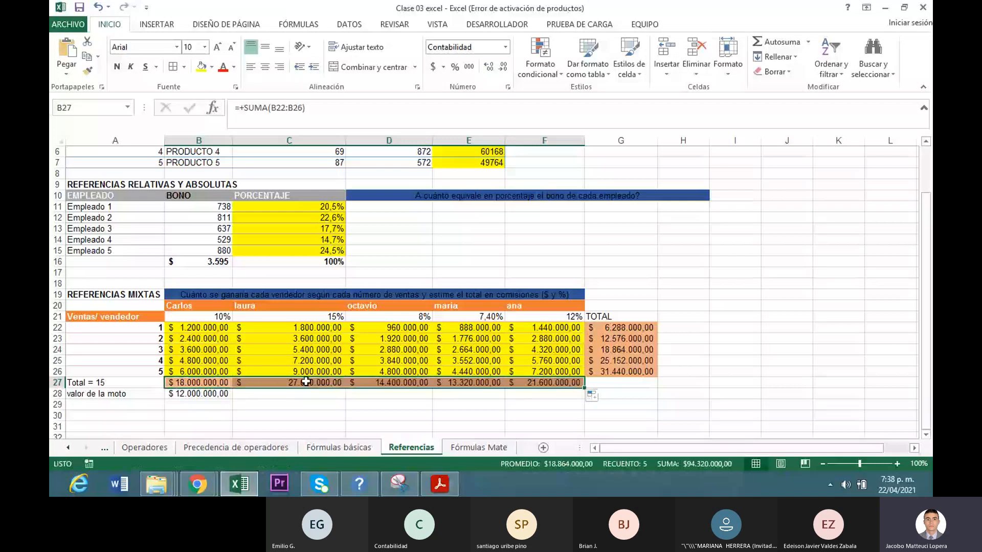
- Check the sum of the commissions in C22:C26 and inspect the range used by the row total formula in G22
left_click_drag(307, 328, 314, 373)
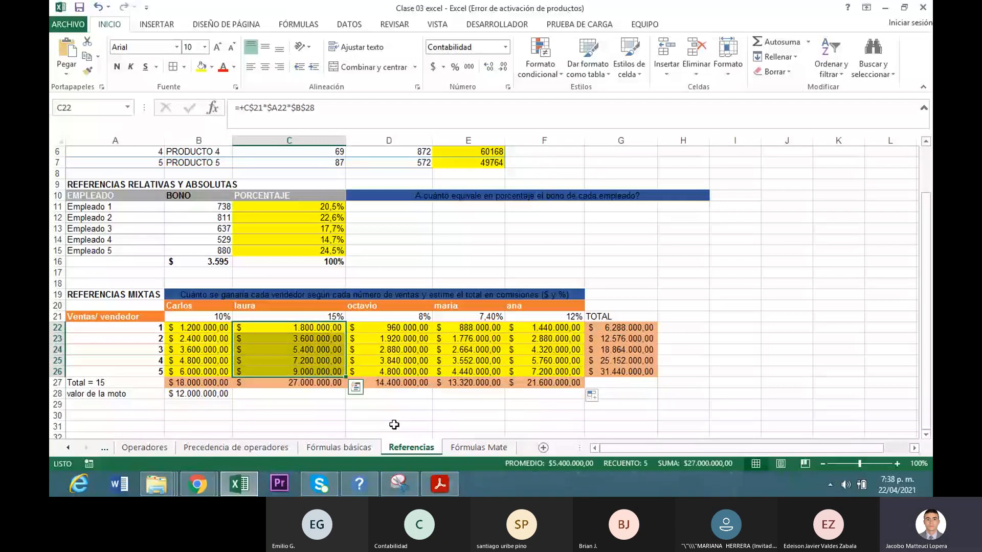
left_click(394, 425)
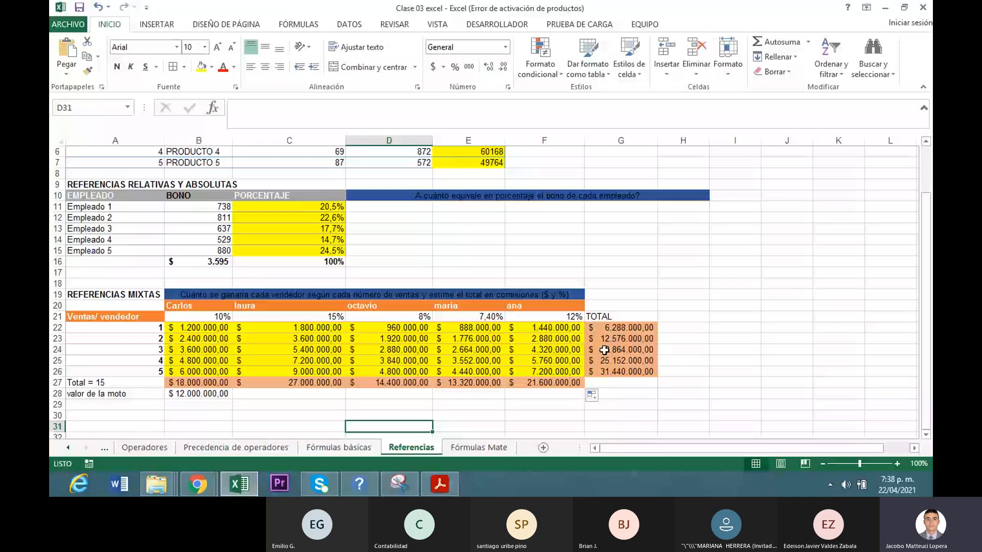
left_click(601, 328)
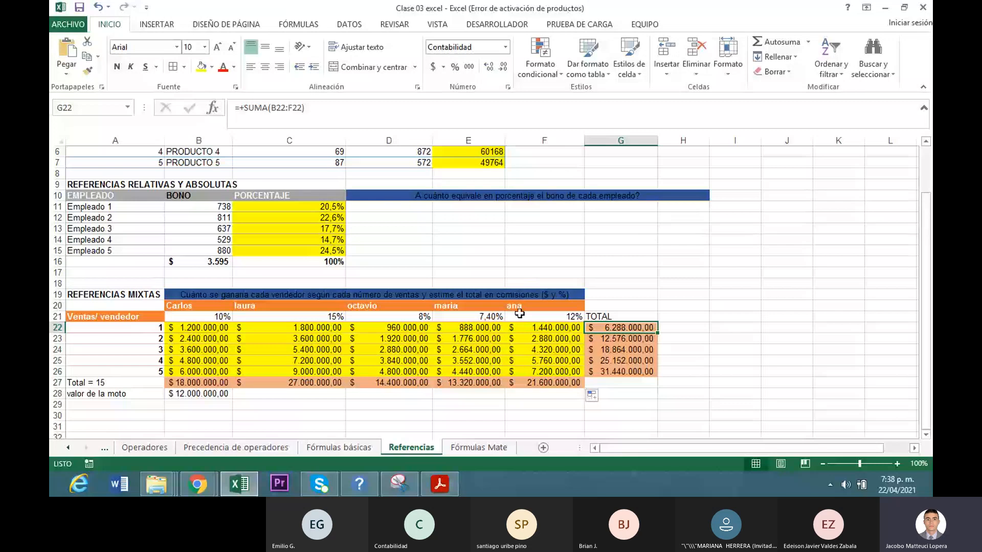
left_click(144, 327)
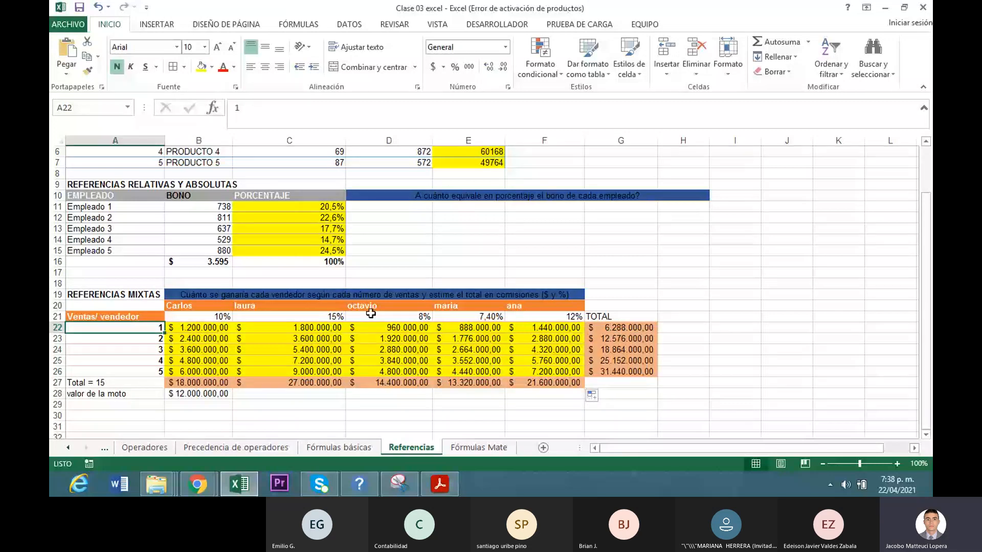
key("ctrl+Right")
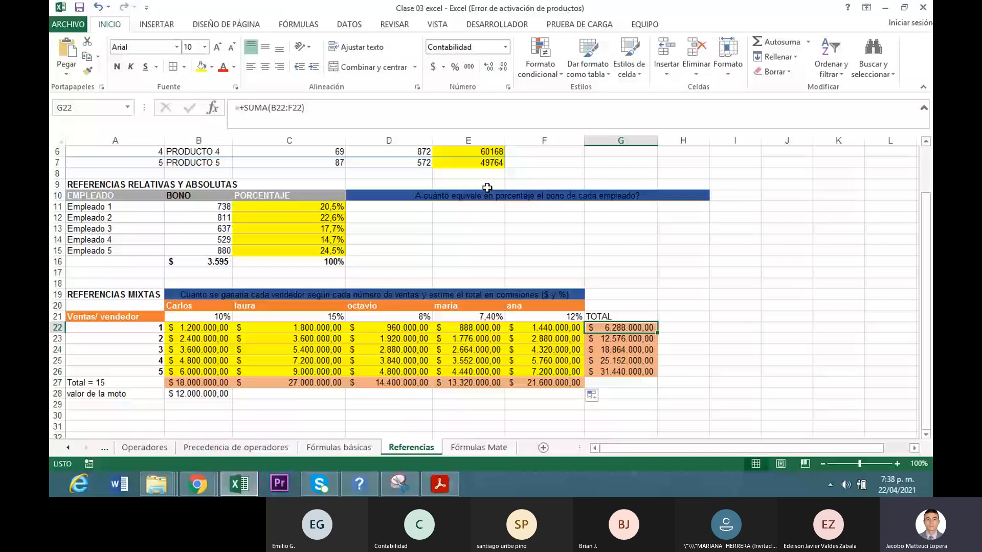
left_click(413, 114)
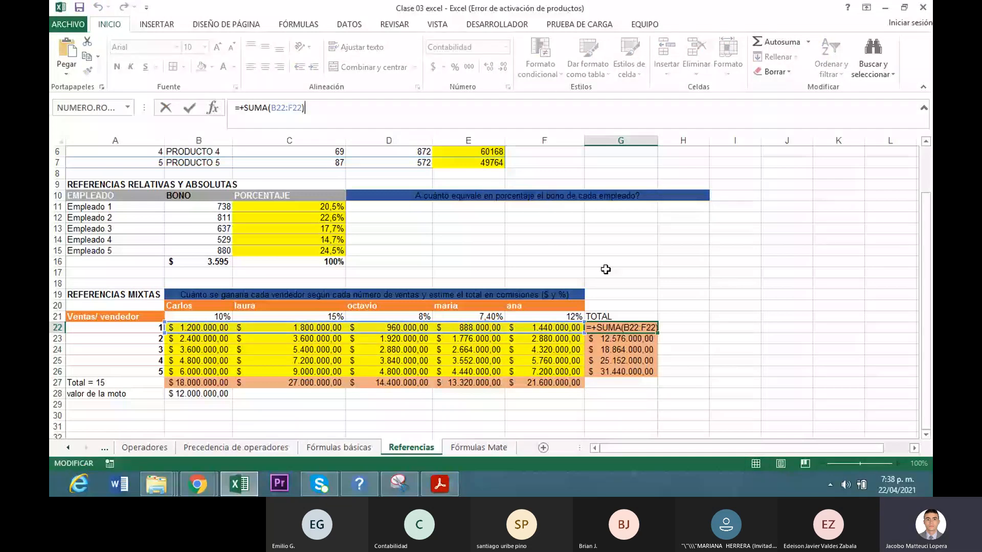
key("Return")
- Clear only the contents of G23:G26 and refill the row totals by copying the SUMA formula from G22 down
left_click_drag(622, 339, 620, 373)
left_click(772, 72)
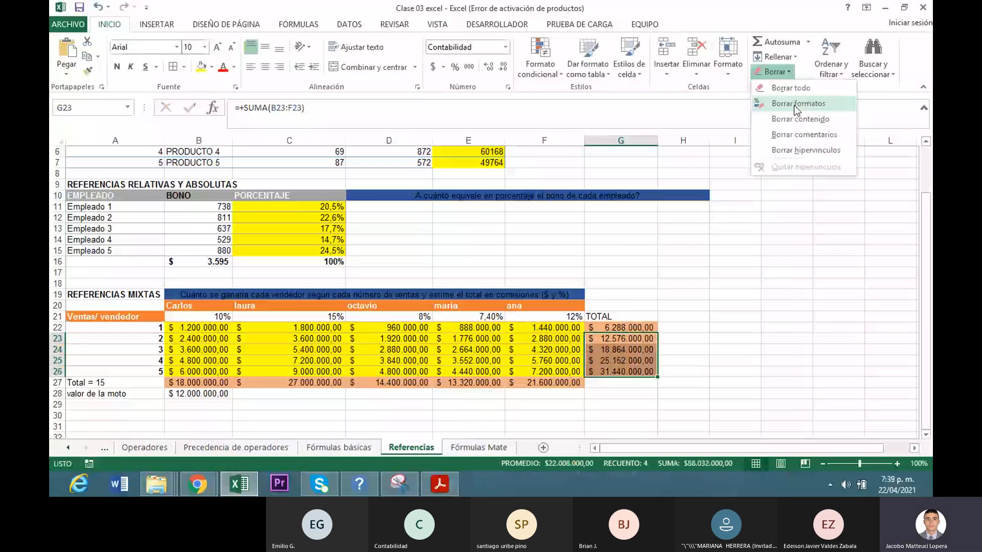
left_click(801, 119)
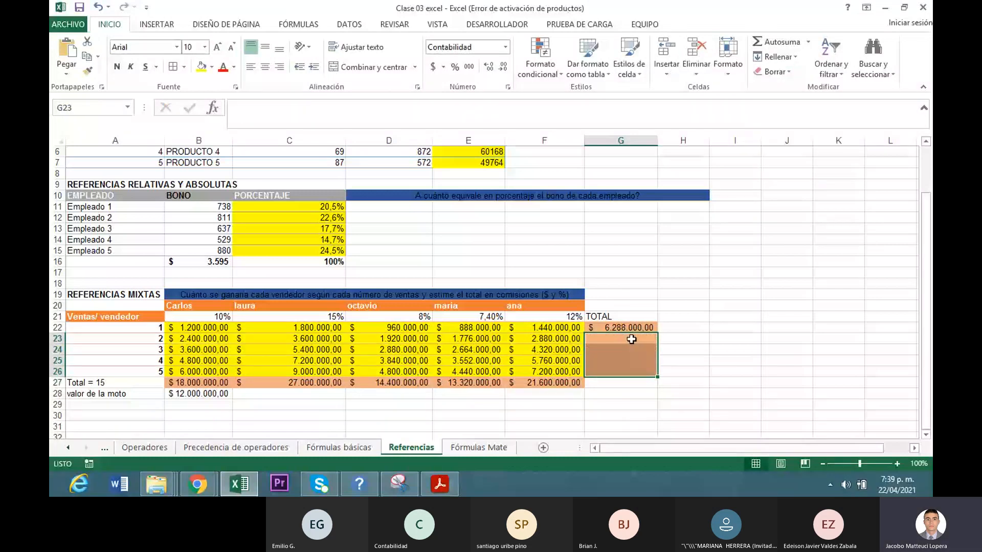
left_click(620, 327)
left_click_drag(657, 333, 655, 372)
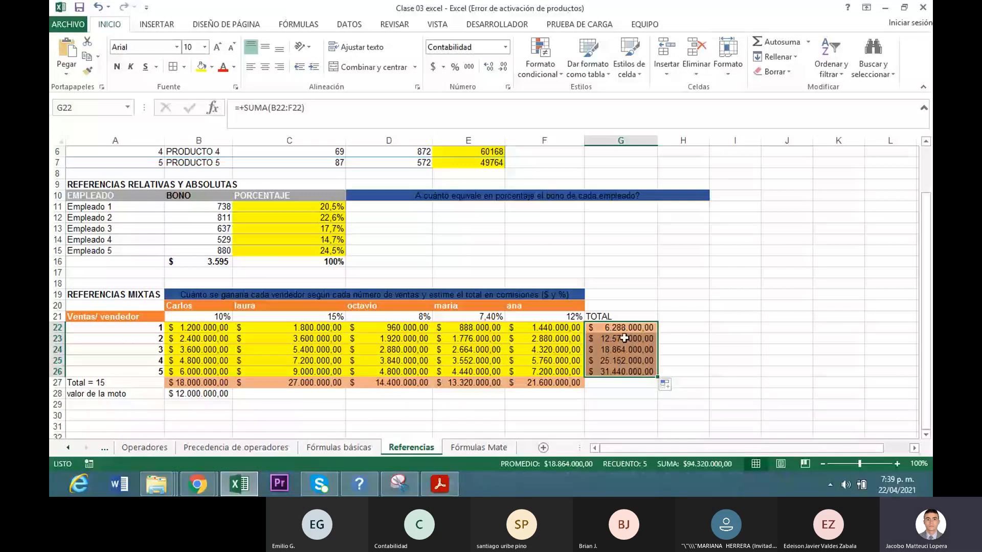
- Compare the sums of the row totals G22:G26, the column totals B27:F27 and all commissions in B22:F26
left_click_drag(621, 330, 619, 372)
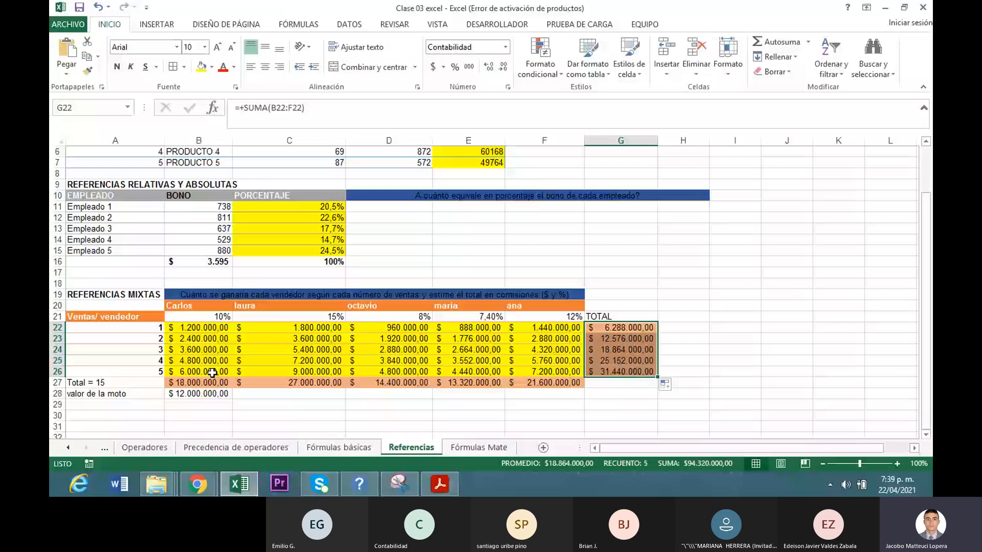
left_click_drag(620, 327, 614, 371)
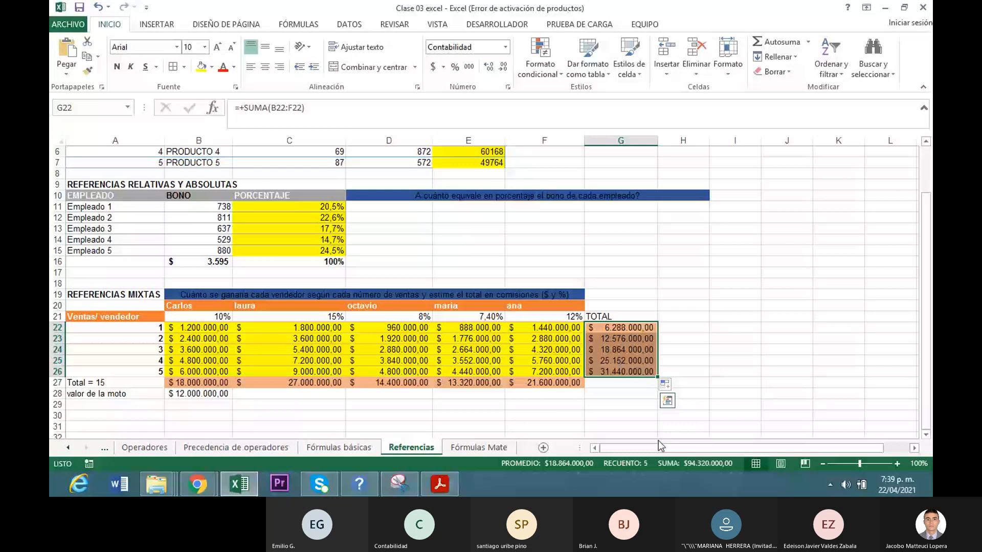
left_click(544, 435)
left_click_drag(215, 384, 563, 382)
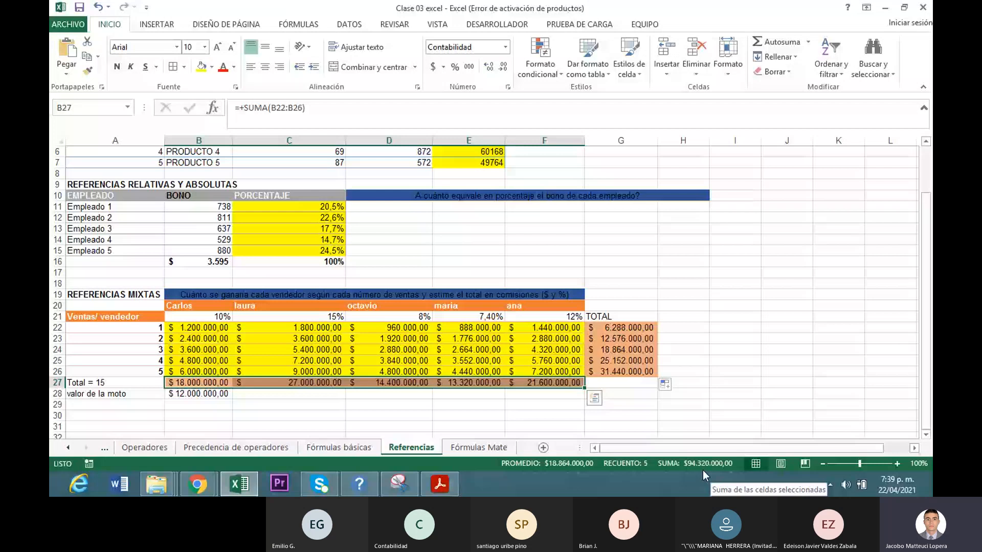
left_click(544, 426)
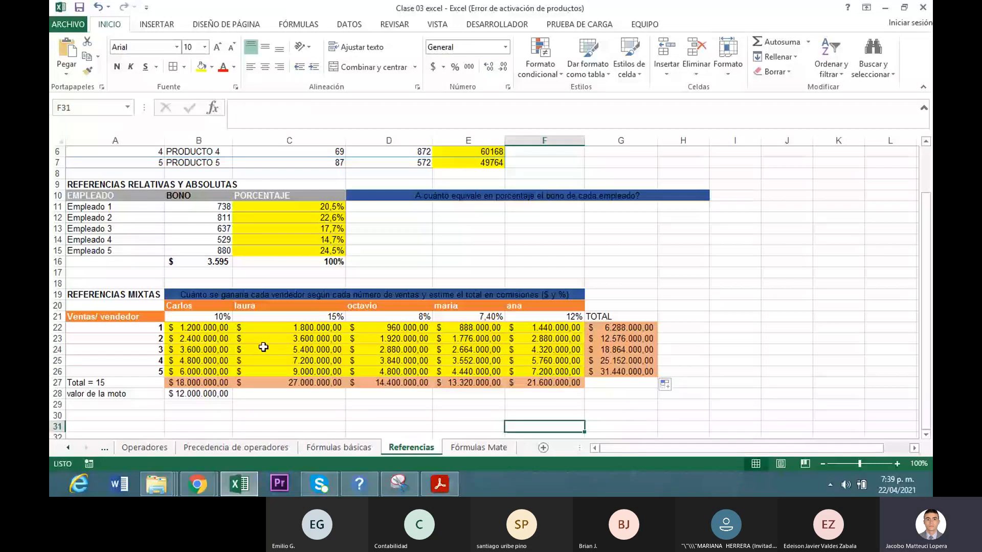
left_click_drag(199, 327, 535, 372)
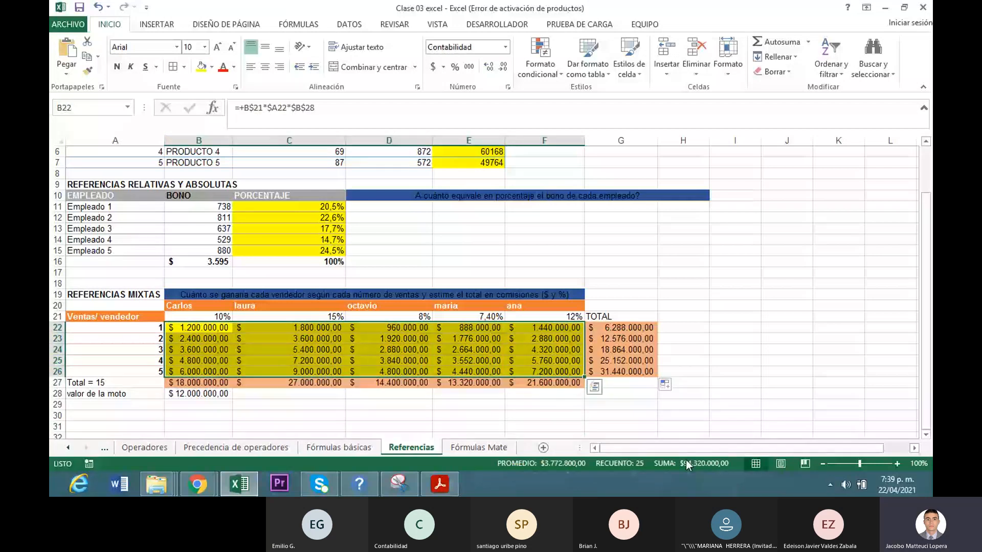
key("Return")
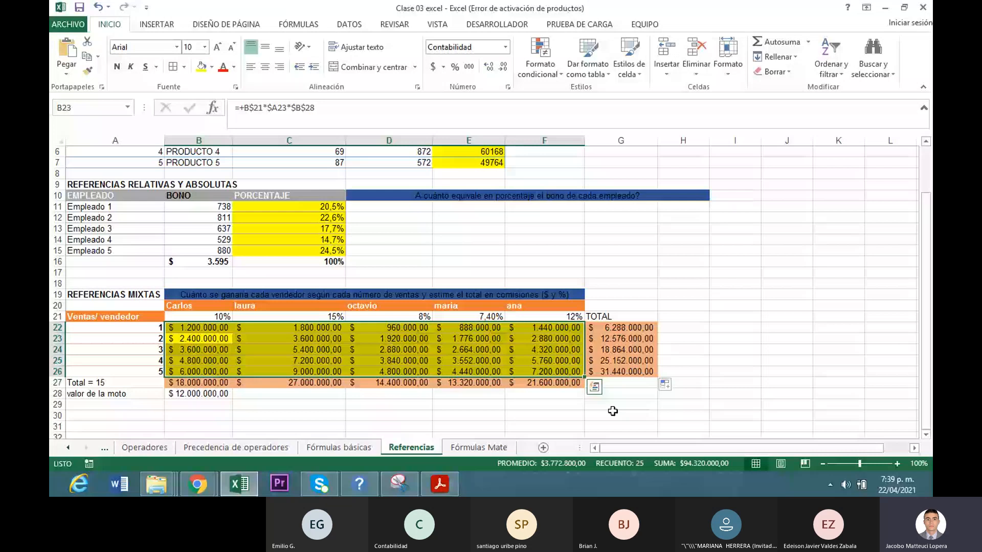
left_click(289, 417)
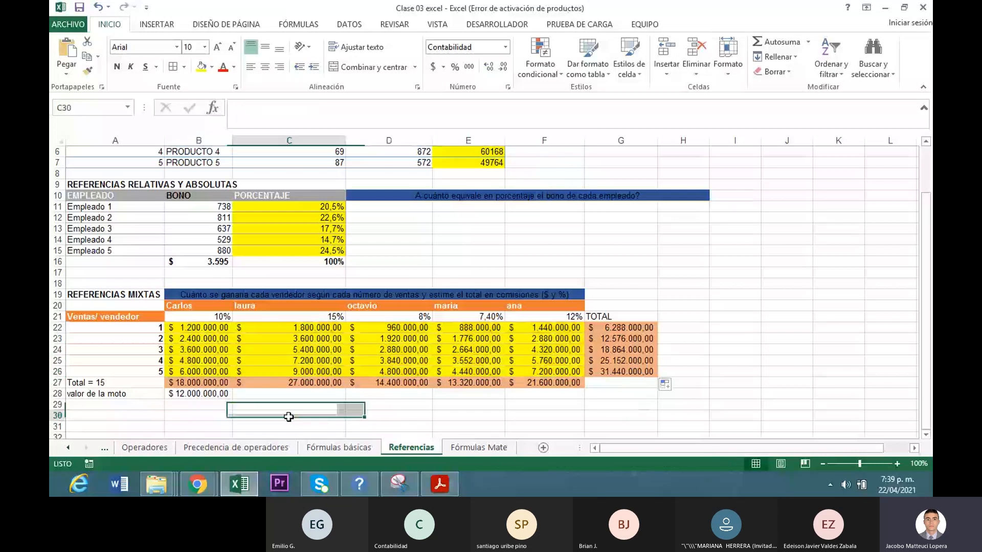
- Calculate in C28 the value of 15 motorcycles with the formula +15*B28 and review the resulting formula
left_click(275, 399)
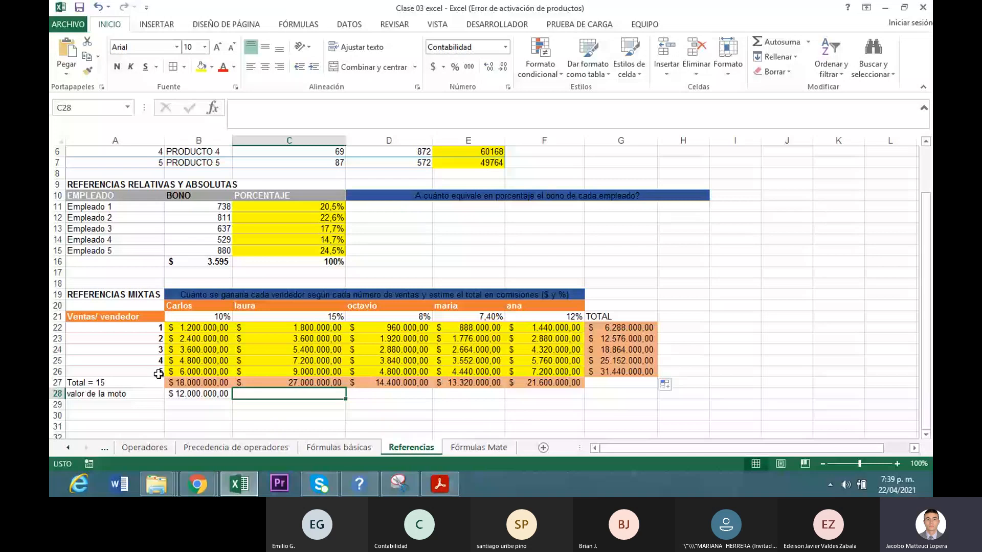
type("+")
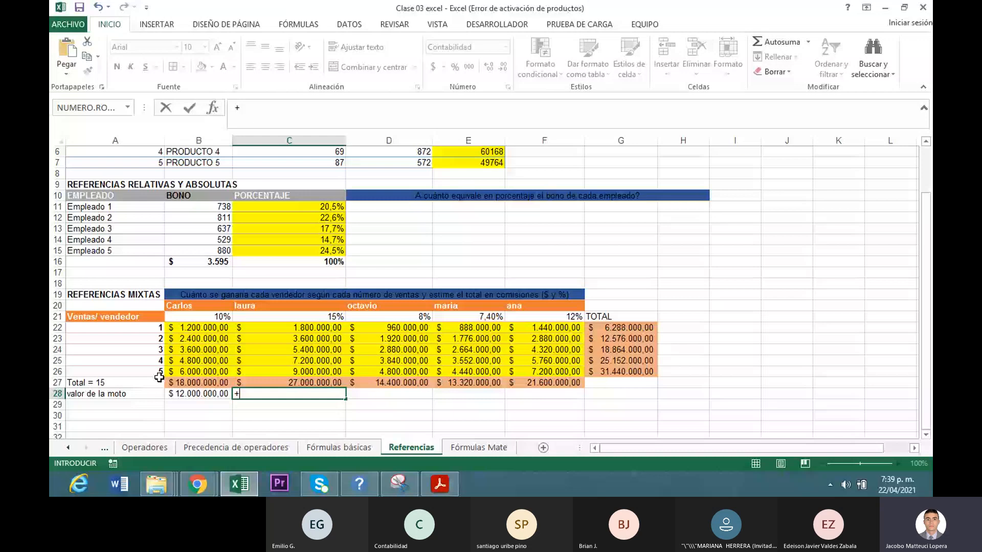
type("15*")
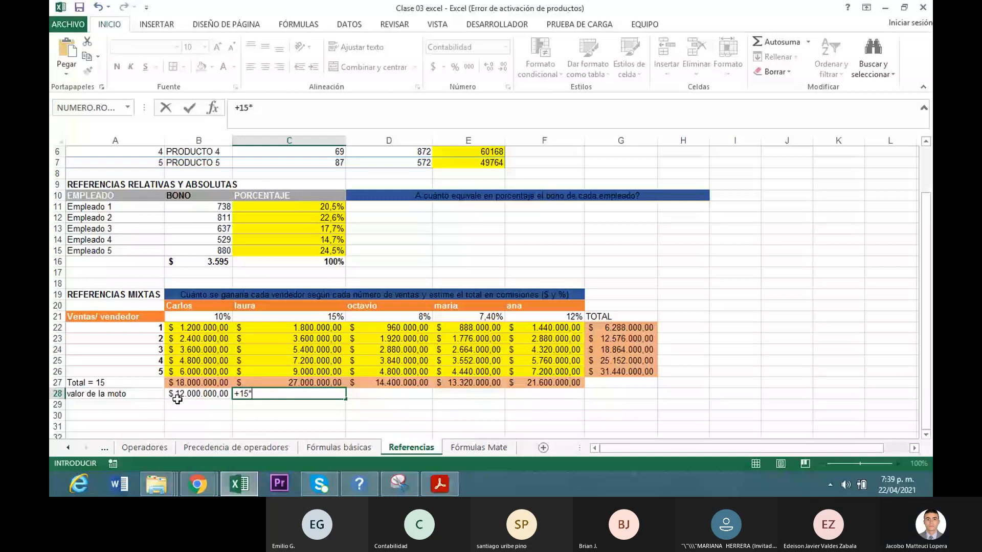
left_click(177, 399)
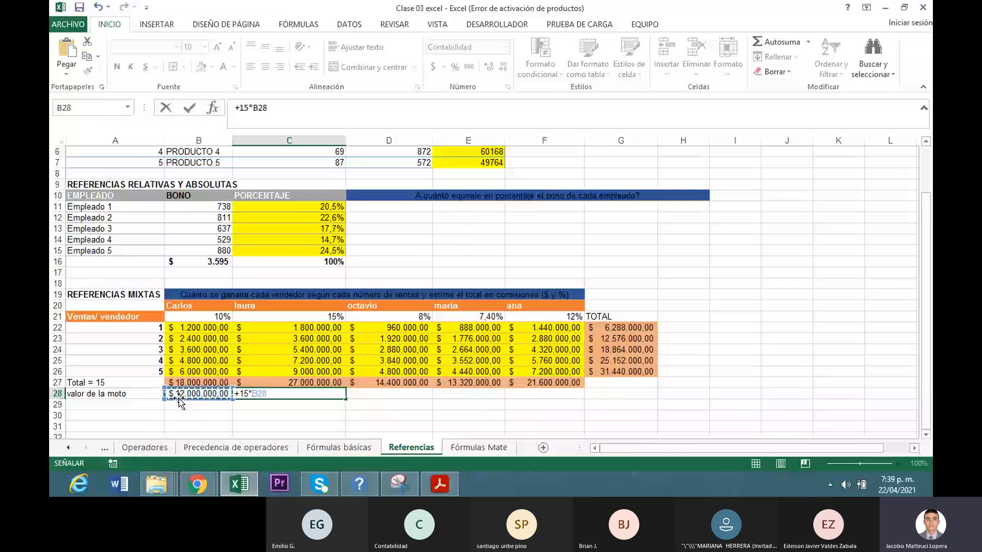
key("Return")
left_click(258, 395)
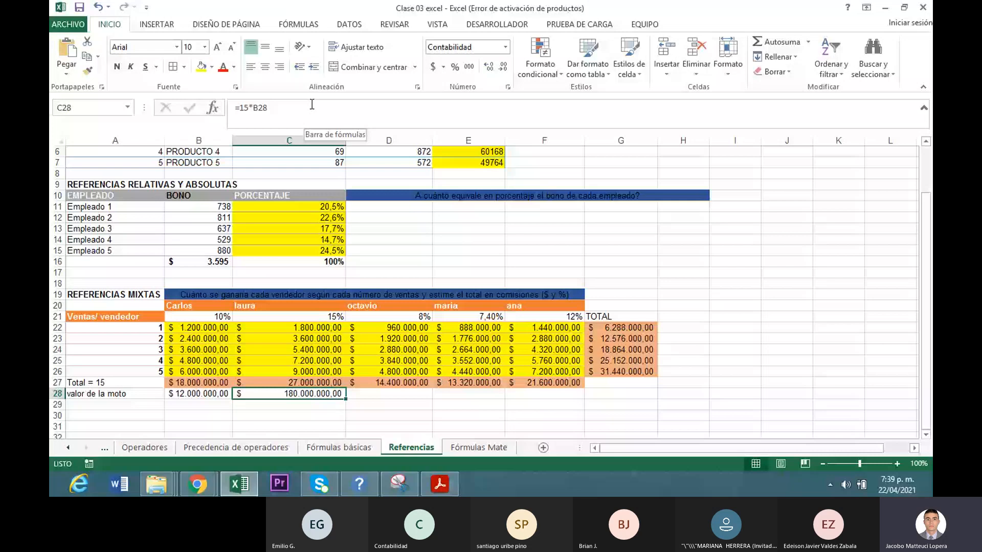
left_click(306, 414)
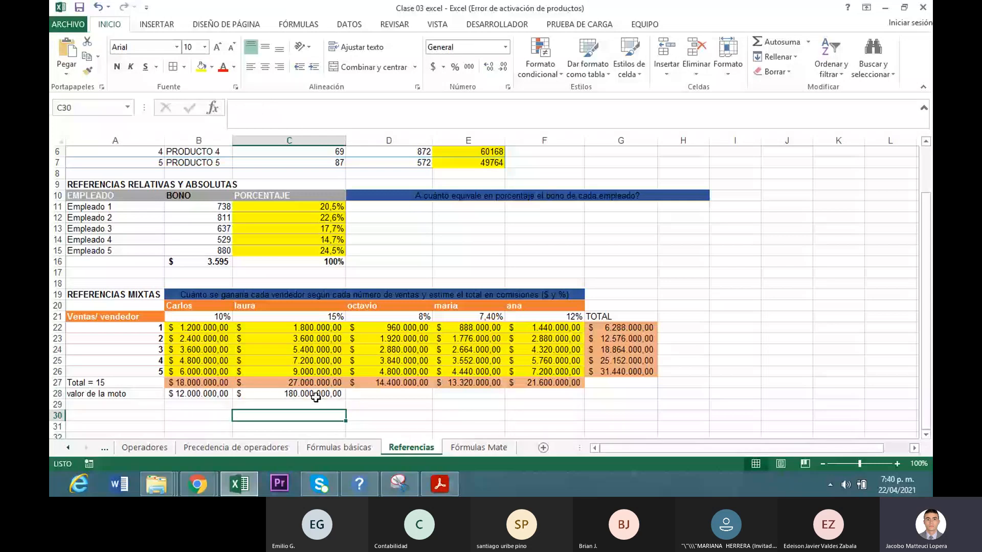
left_click(315, 396)
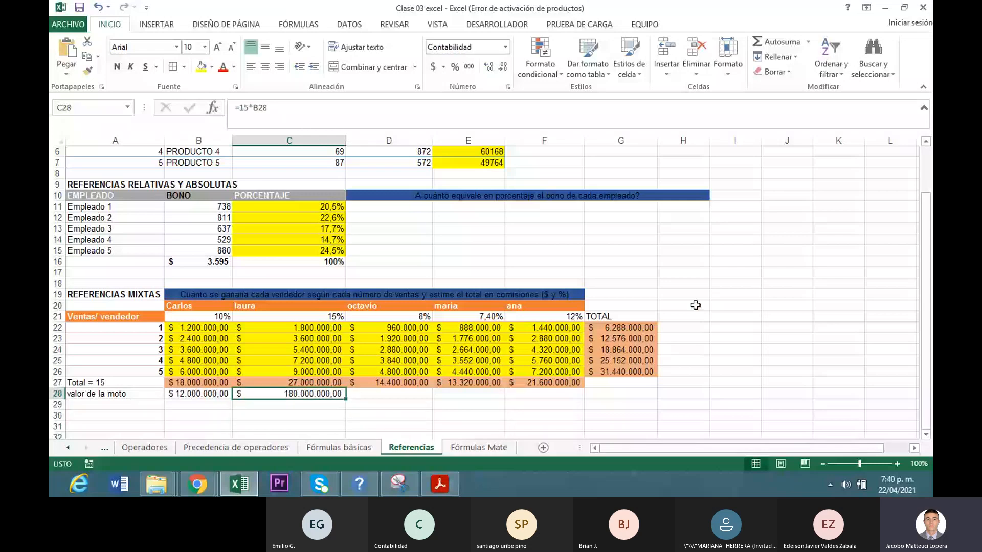
- Add the heading %comision in H21, beside the TOTAL column of the commission table
left_click(688, 326)
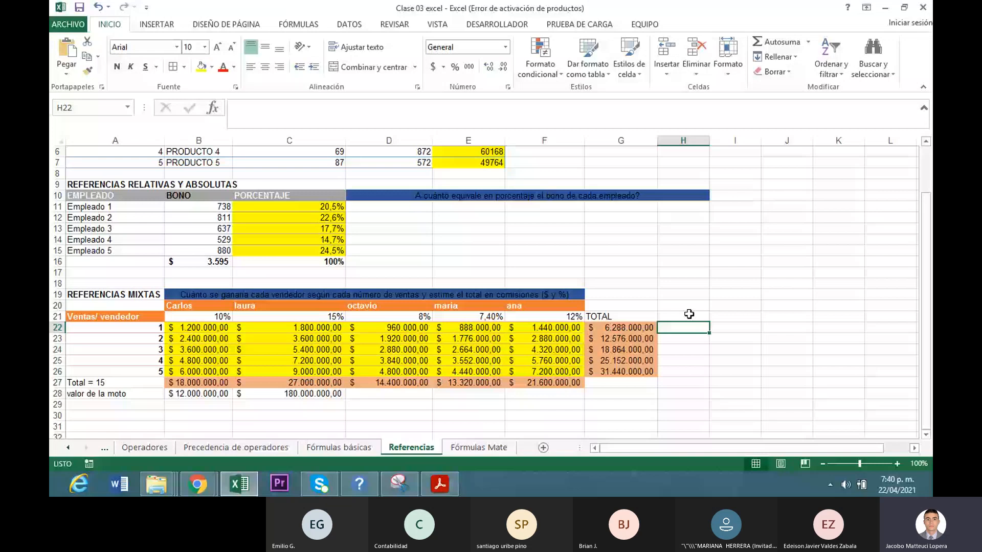
left_click(689, 314)
type("+")
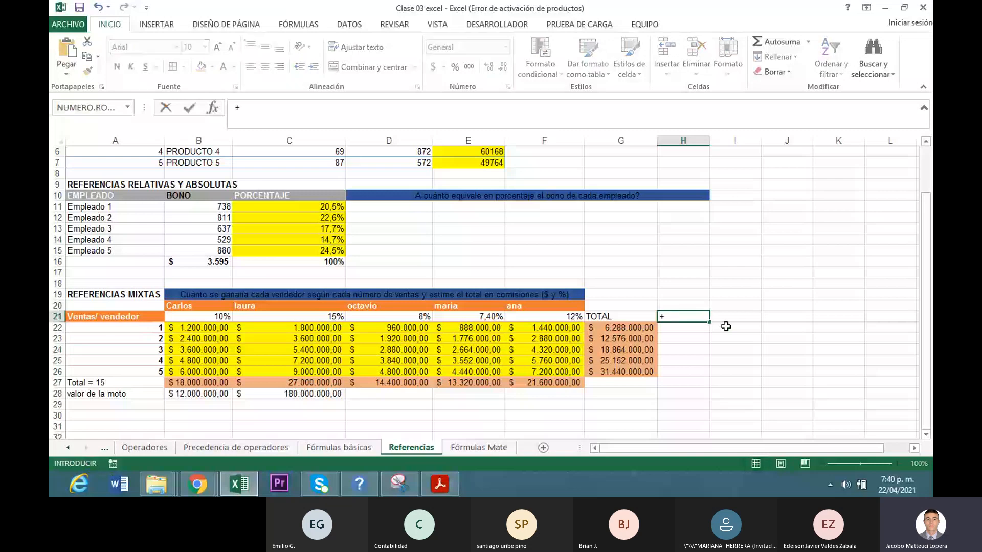
key("BackSpace")
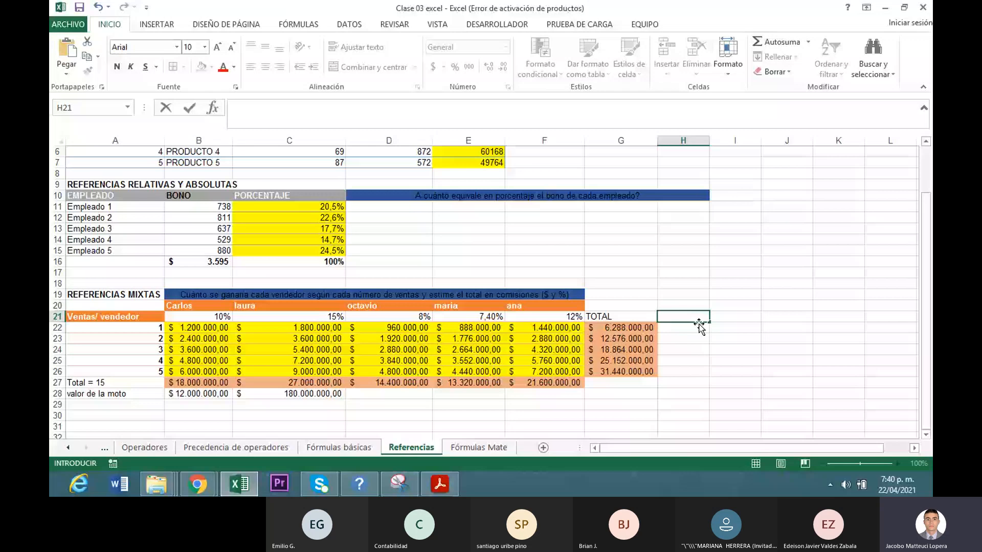
type("%comision")
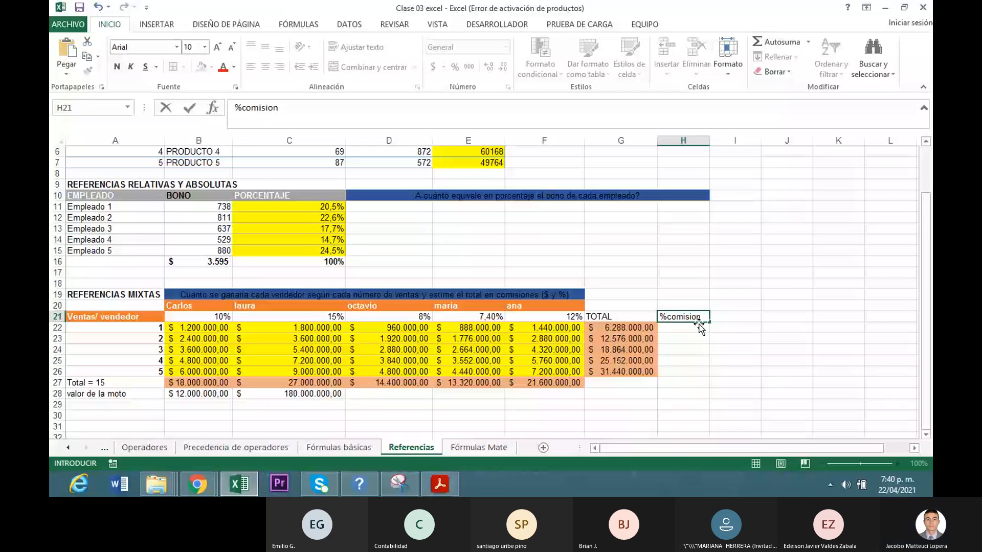
key("Return")
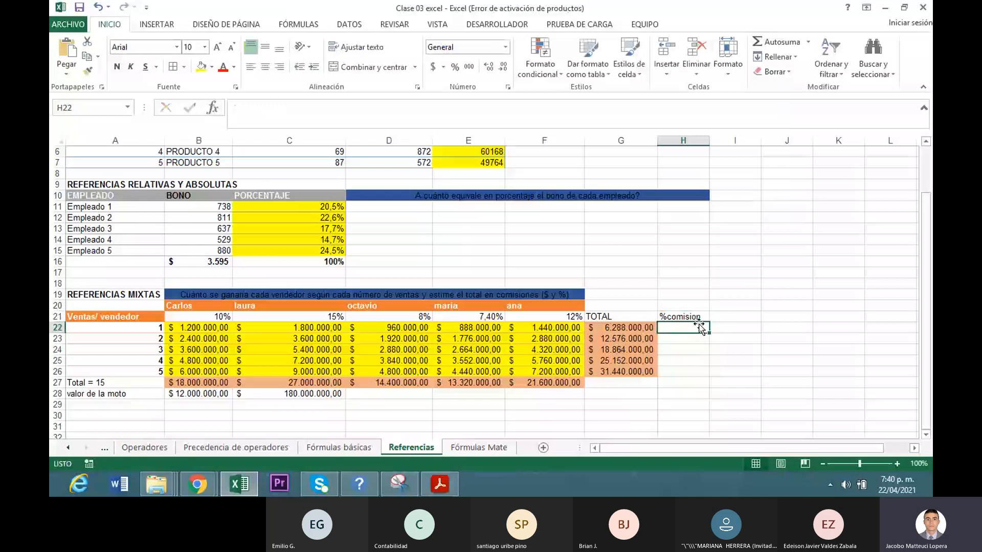
- Enter the formula +G22/C28 in H22 to divide the first row total by the value of all motorcycles sold
type("+")
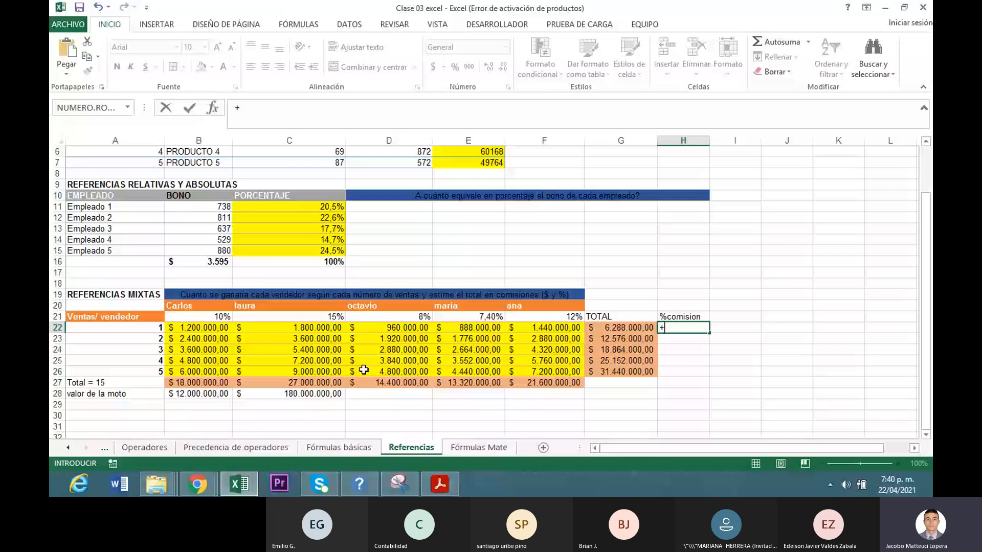
key("Left")
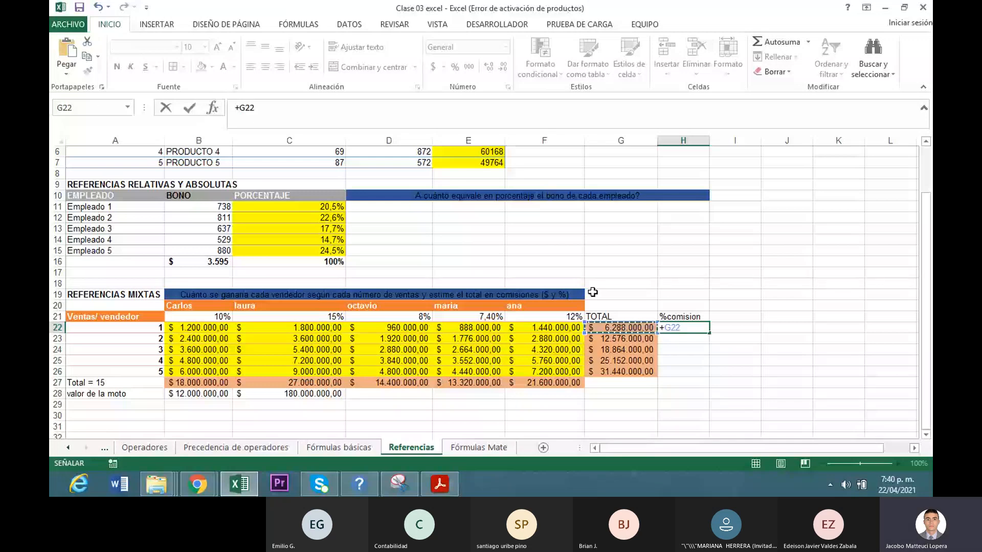
type("/")
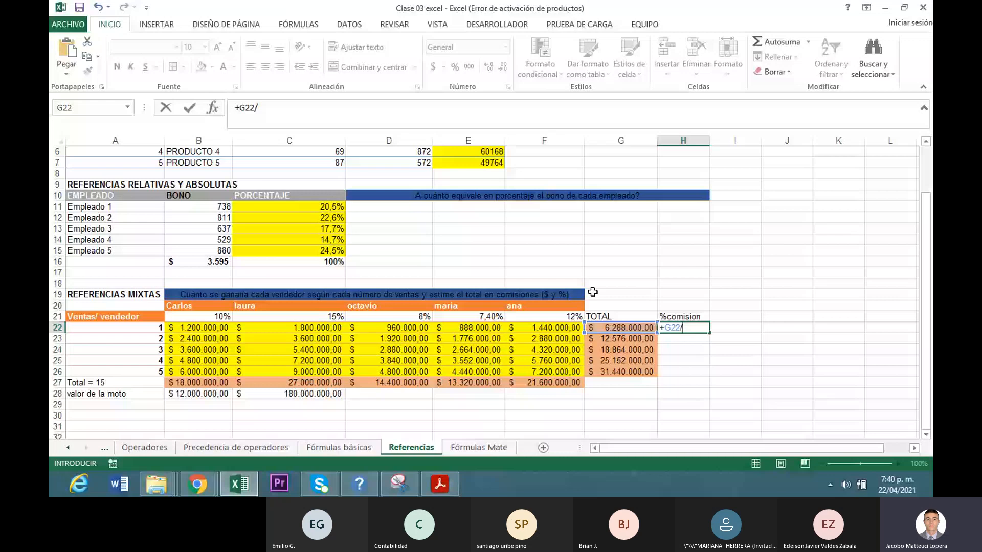
left_click(592, 292)
left_click(306, 395)
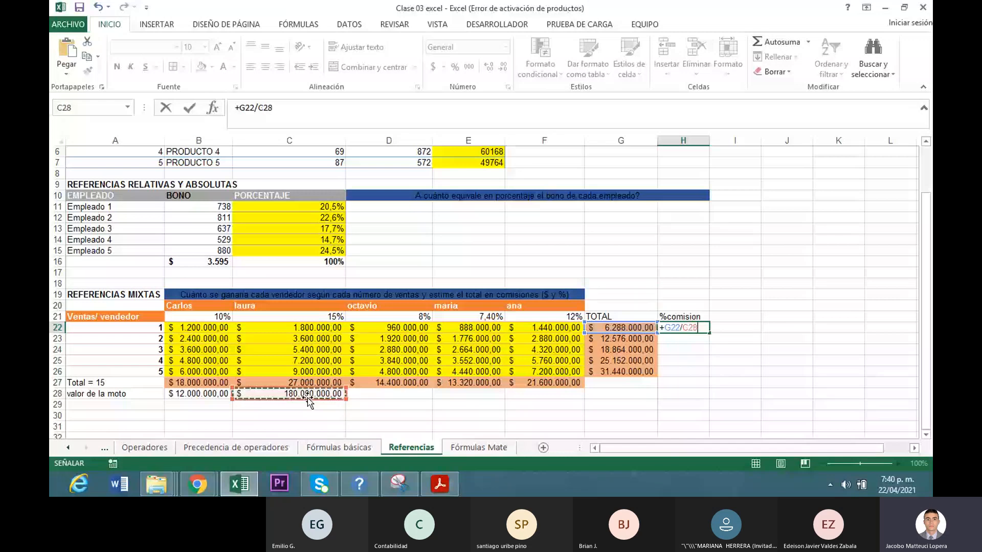
key("Return")
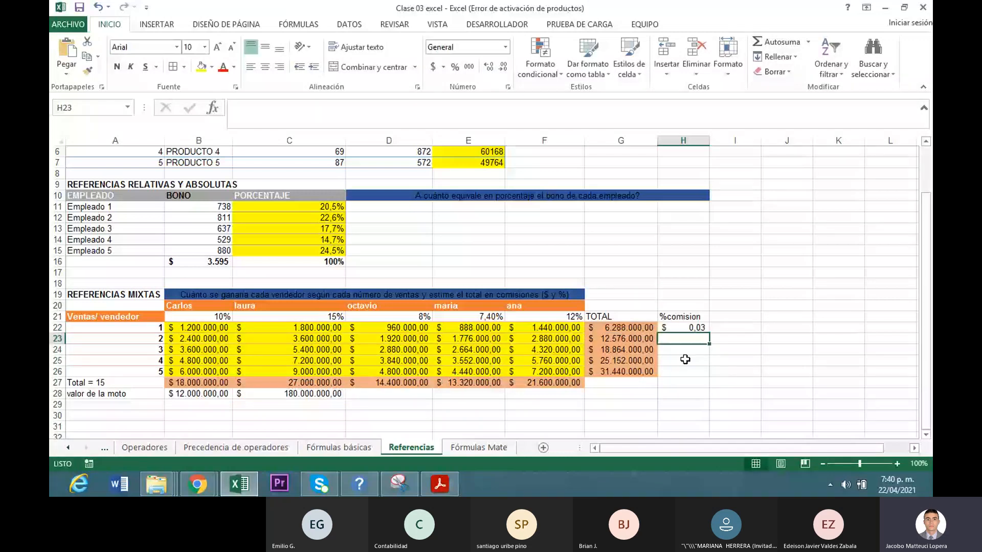
- Format H22:H26 as percentages with one decimal place
left_click_drag(683, 328, 683, 372)
key("ctrl+shift+5")
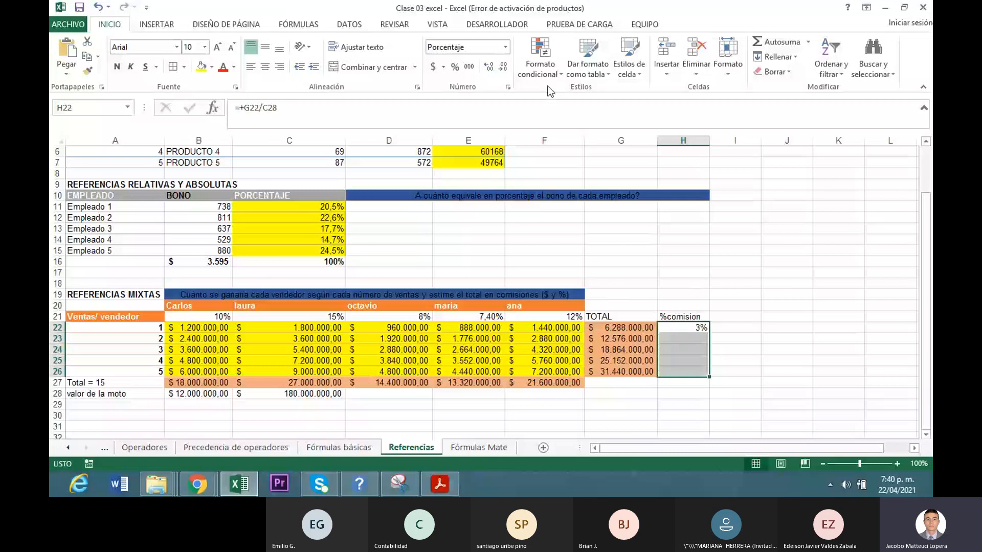
left_click(490, 68)
- Try to copy the relative formula from H22 down to H26 and inspect the references in H22 and H23
left_click(688, 328)
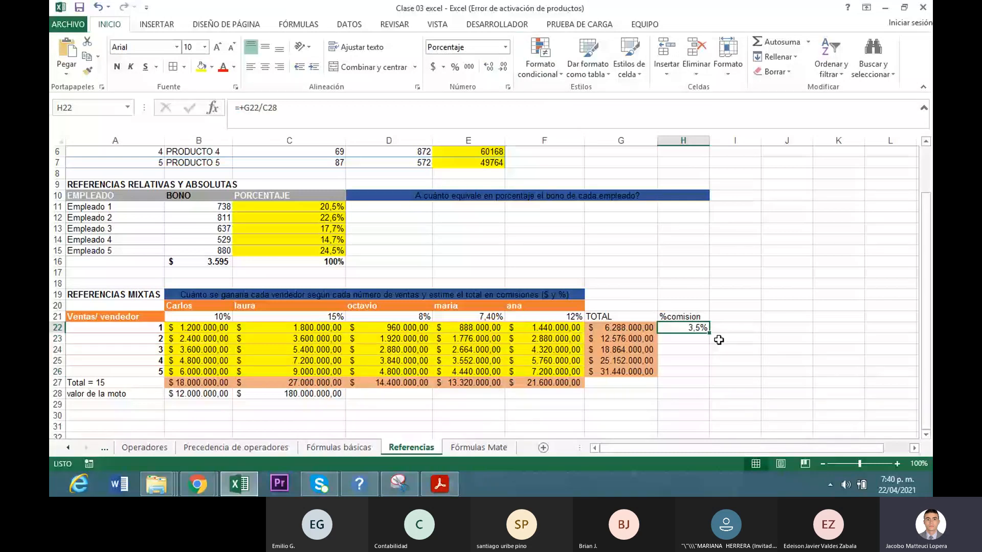
left_click_drag(710, 333, 715, 377)
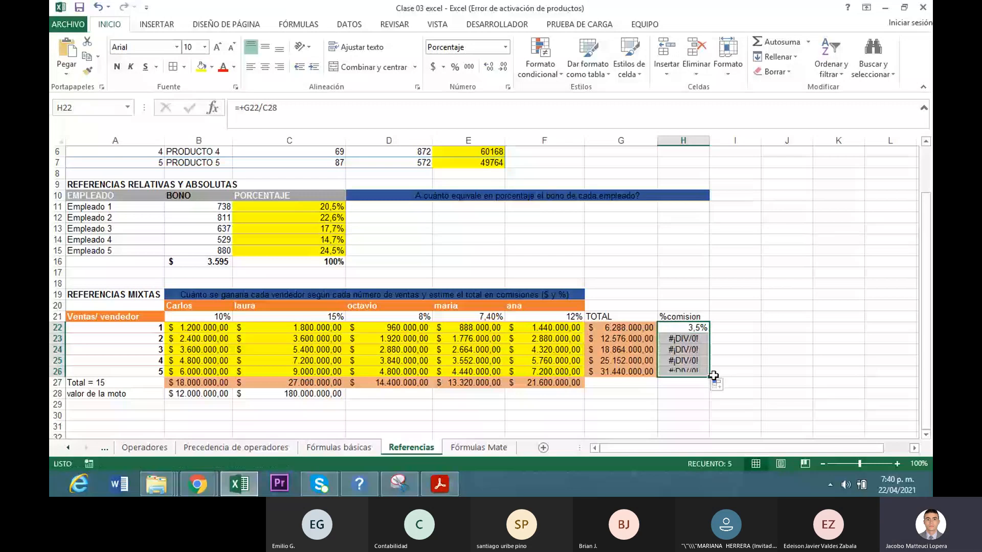
left_click(692, 328)
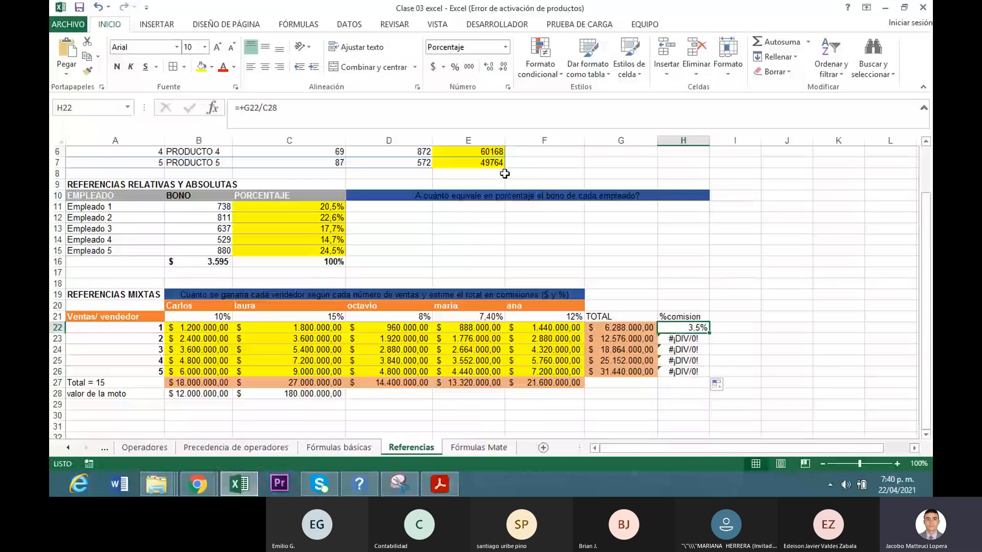
left_click(412, 109)
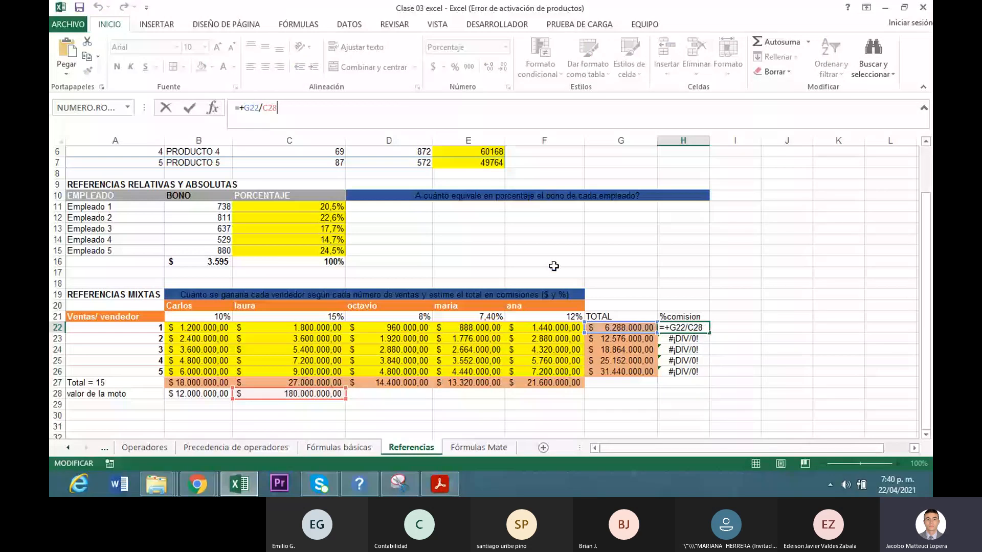
key("Return")
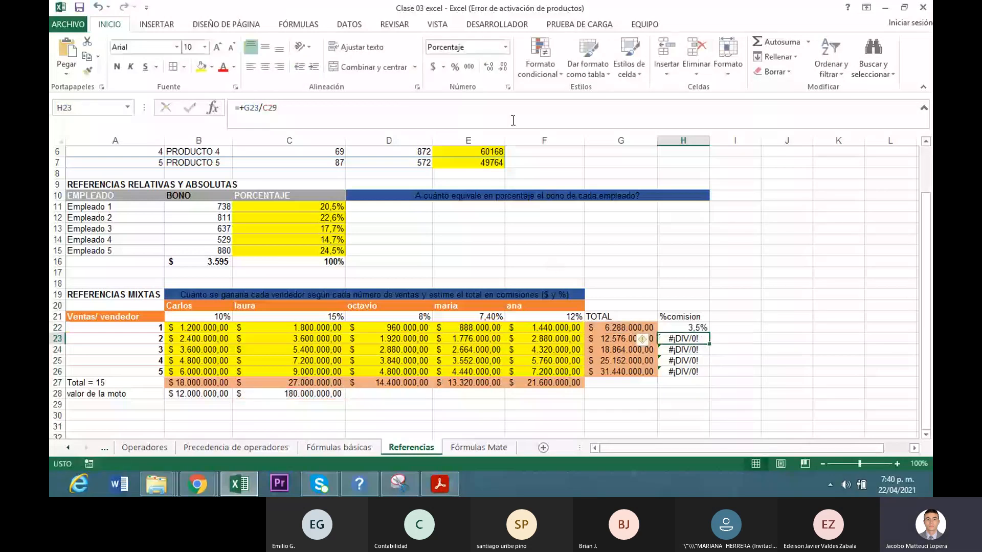
left_click(513, 121)
key("Escape")
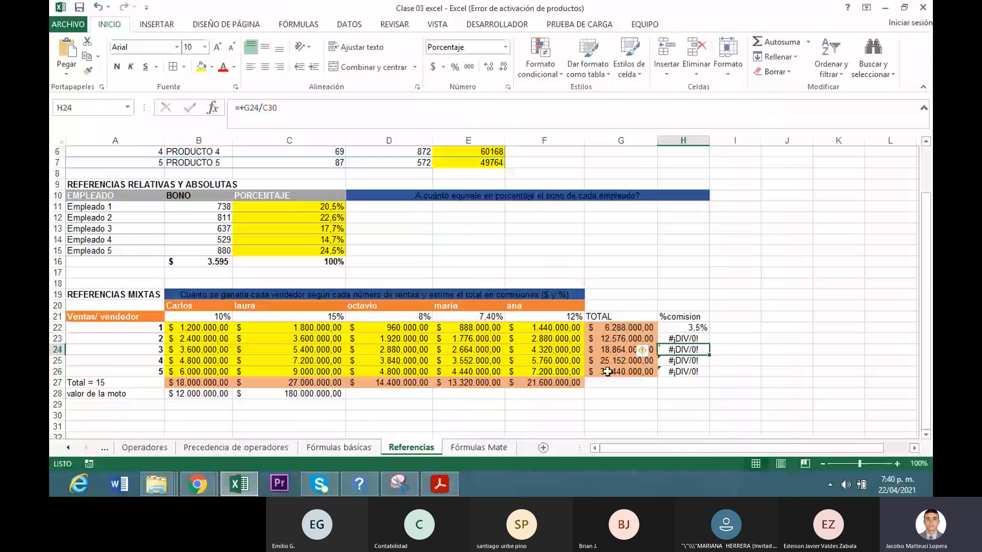
- Make the divisor in H22 absolute as $C$28, copy the formula down to H26 and check the sum of the percentages
key("Up")
left_click(380, 119)
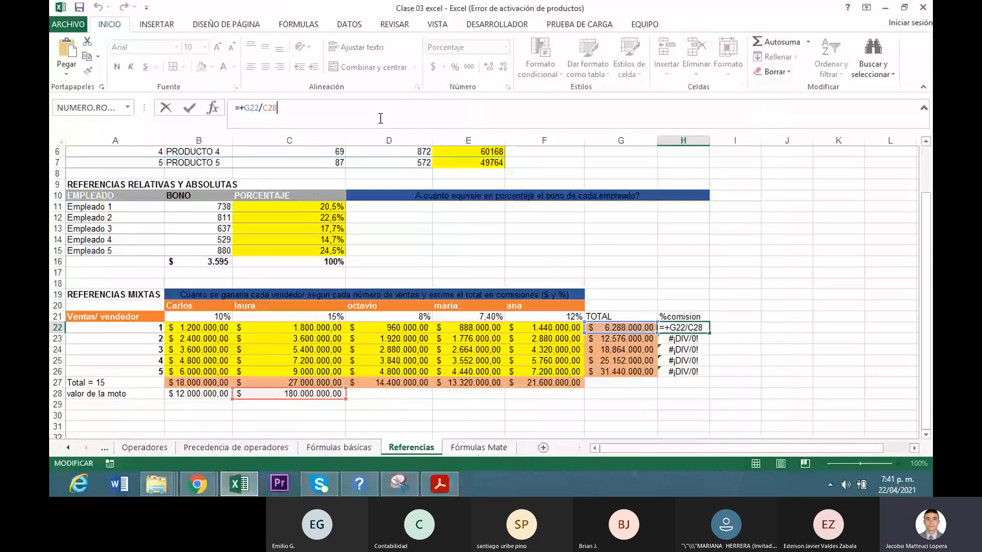
key("F4")
key("ctrl+Return")
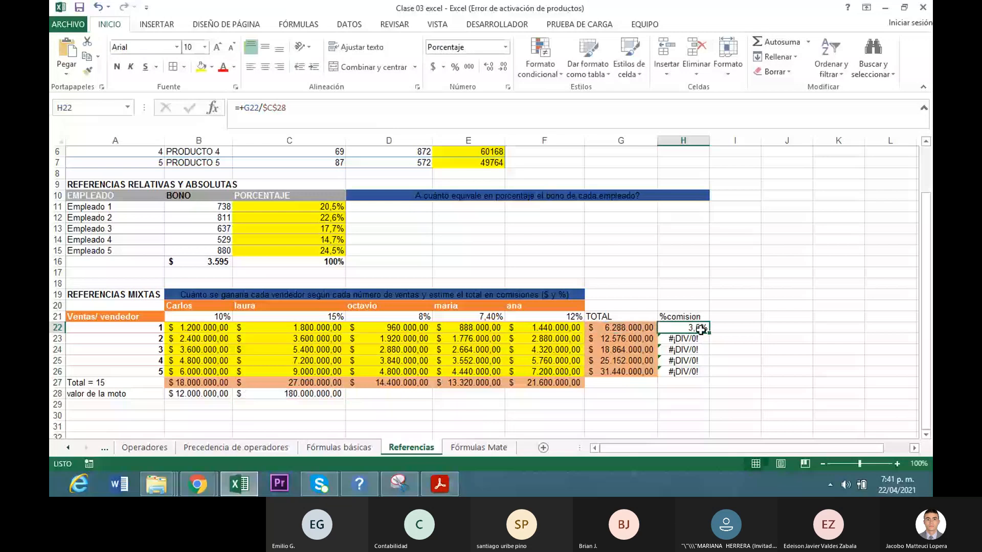
left_click_drag(709, 333, 711, 373)
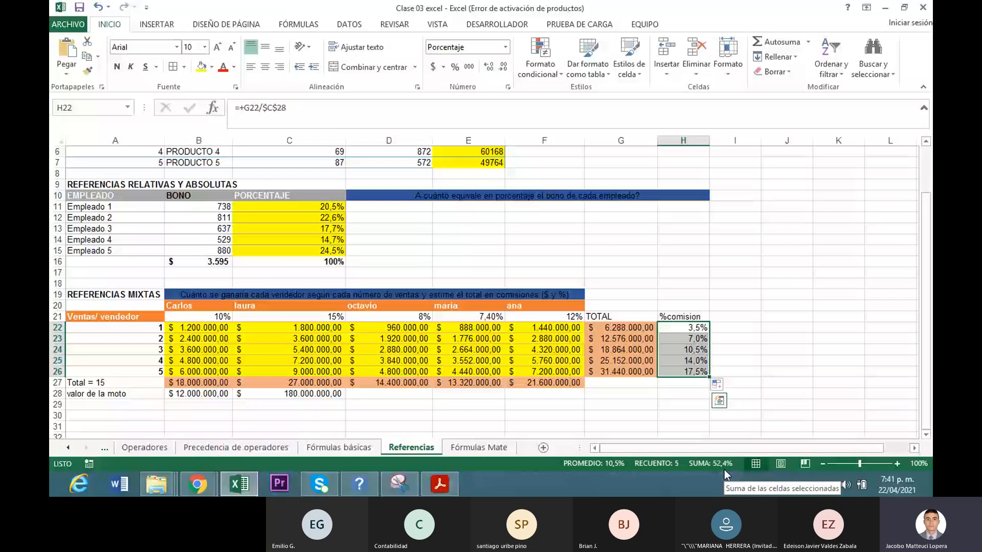
left_click(683, 426)
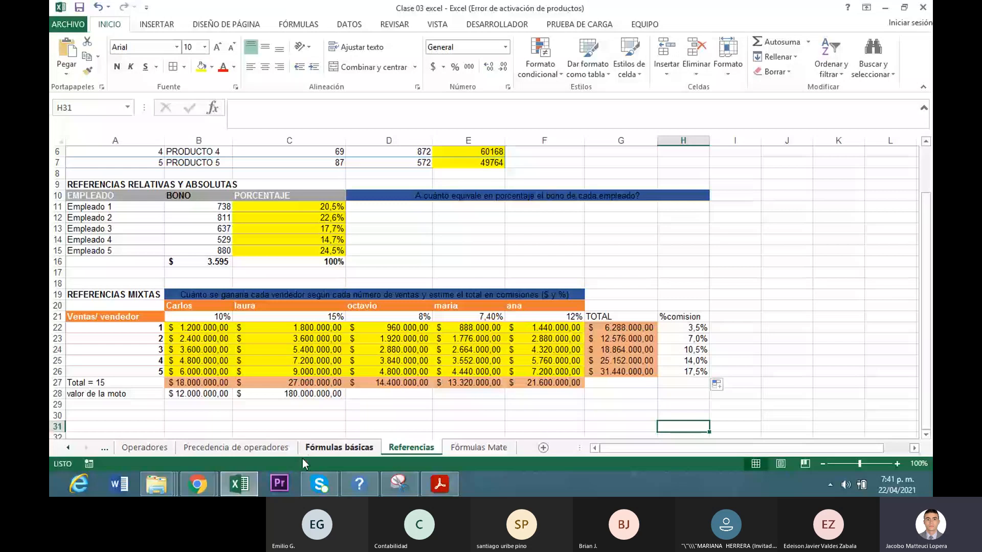
- Check the Clase 03 activities page in Adobe Acrobat Reader, then return to Excel and open the Fórmulas Mate sheet
left_click(440, 484)
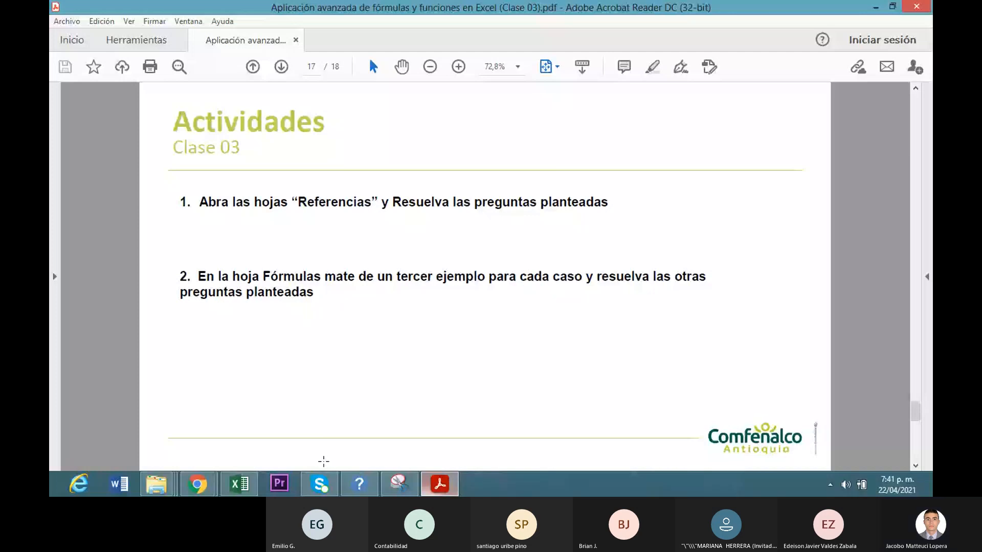
left_click(239, 484)
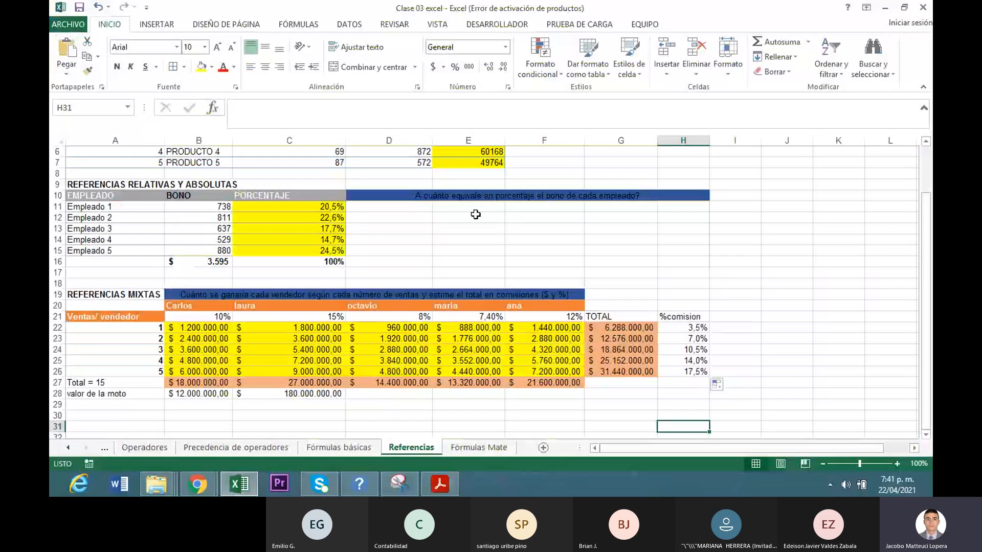
left_click(456, 260)
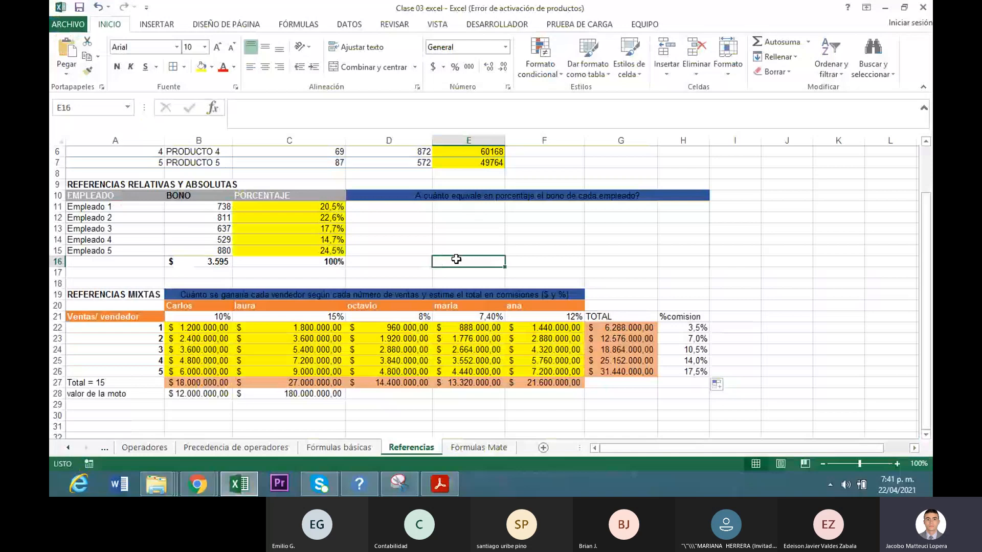
key("Left")
key("Left")
key("Down")
key("ctrl+Page_Down")
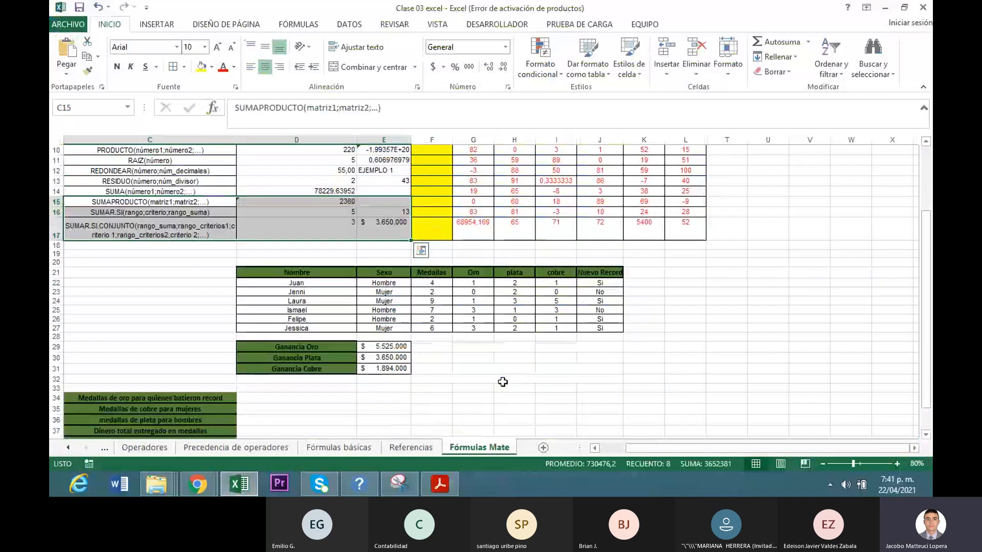
- Review the medal and prize money questions in C34:C40 alongside their empty answer cells in column D
left_click(276, 399)
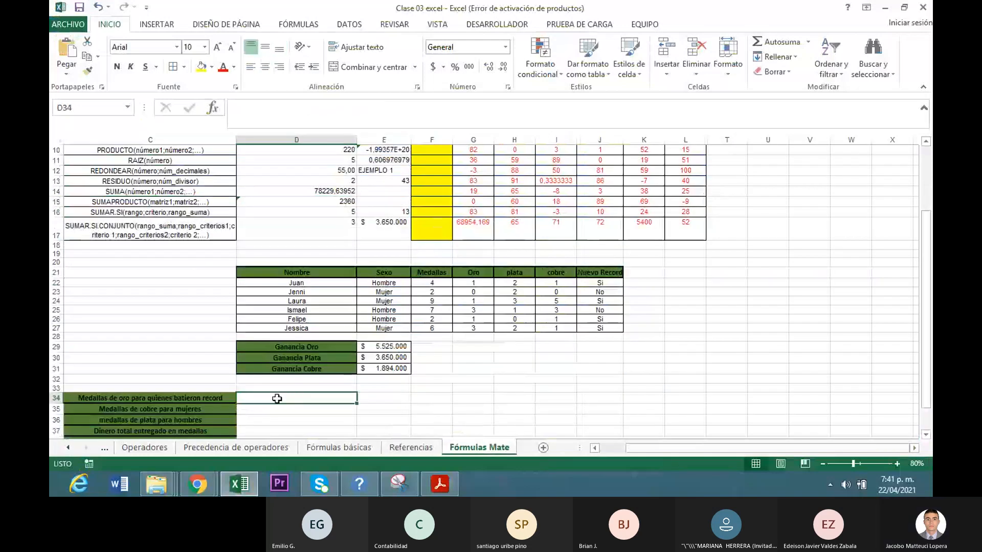
key("Down")
key("Down")
key("Down")
key("Down")
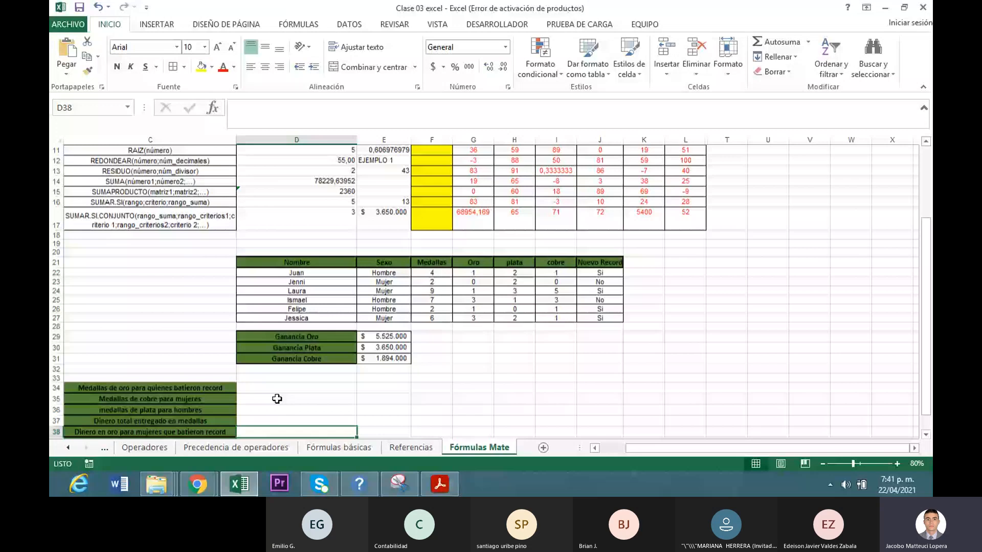
key("Down")
key("Down")
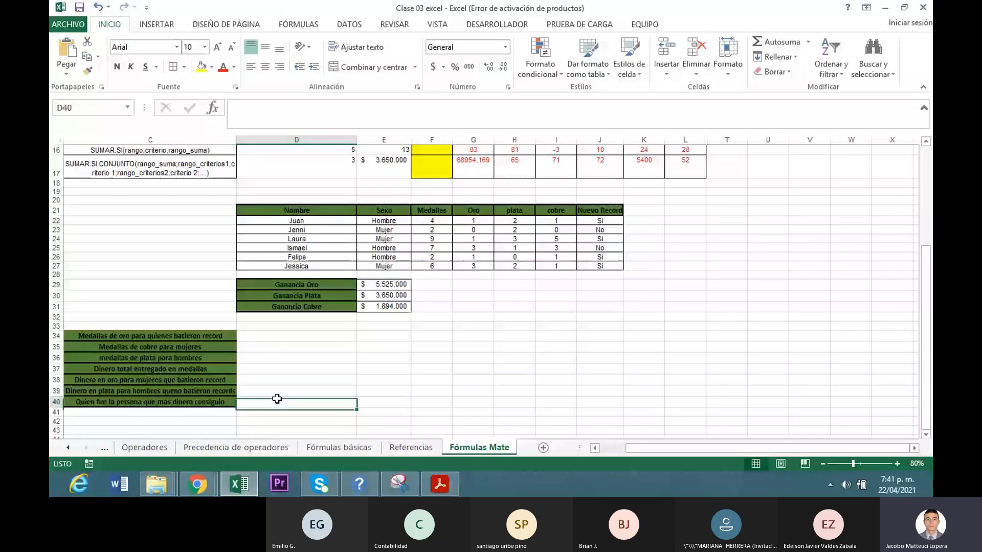
- Start a SUMAR.SI formula in D34 for the gold medals of record breakers and open its function arguments
key("Up")
key("Up")
key("Up")
key("Up")
key("Up")
key("Up")
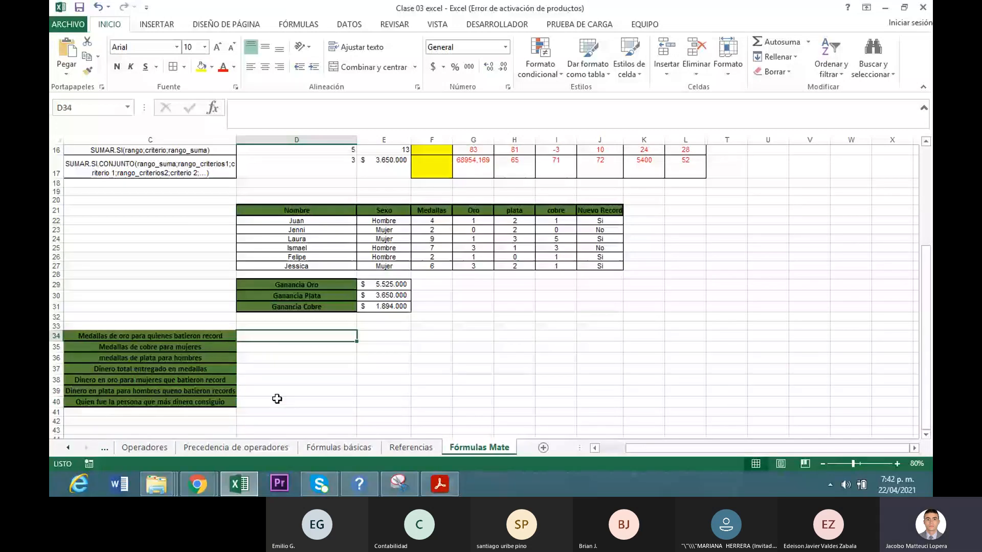
type("+suma")
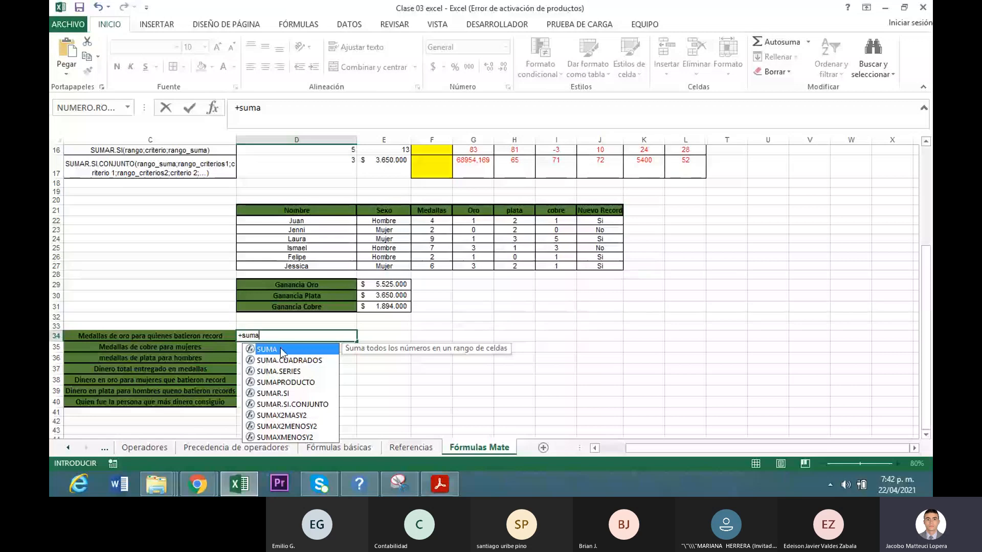
left_click(284, 394)
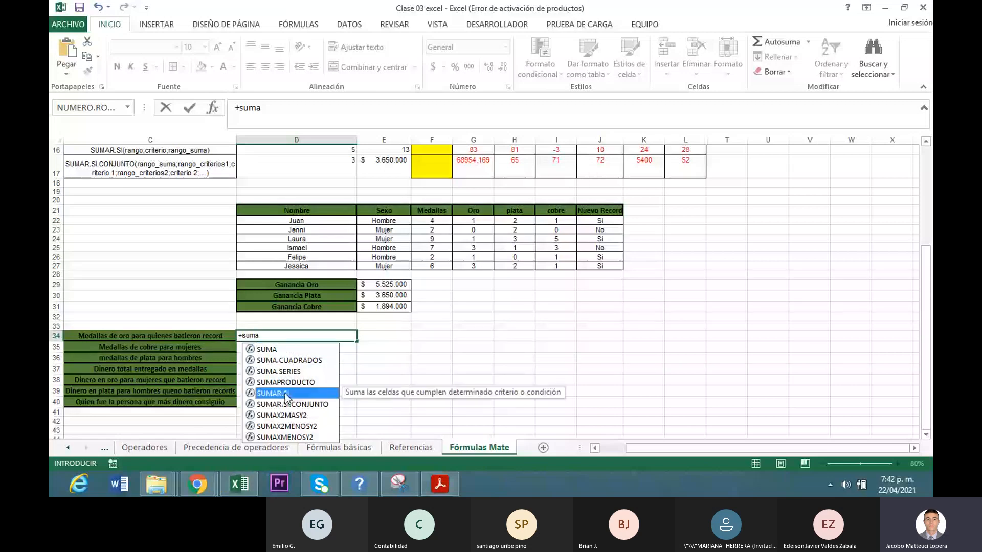
double_click(280, 393)
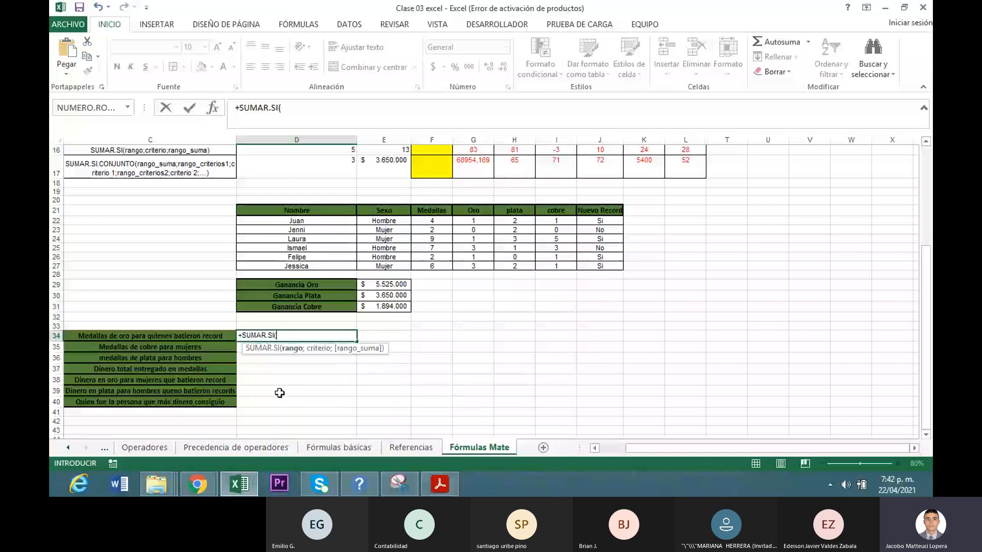
left_click(213, 108)
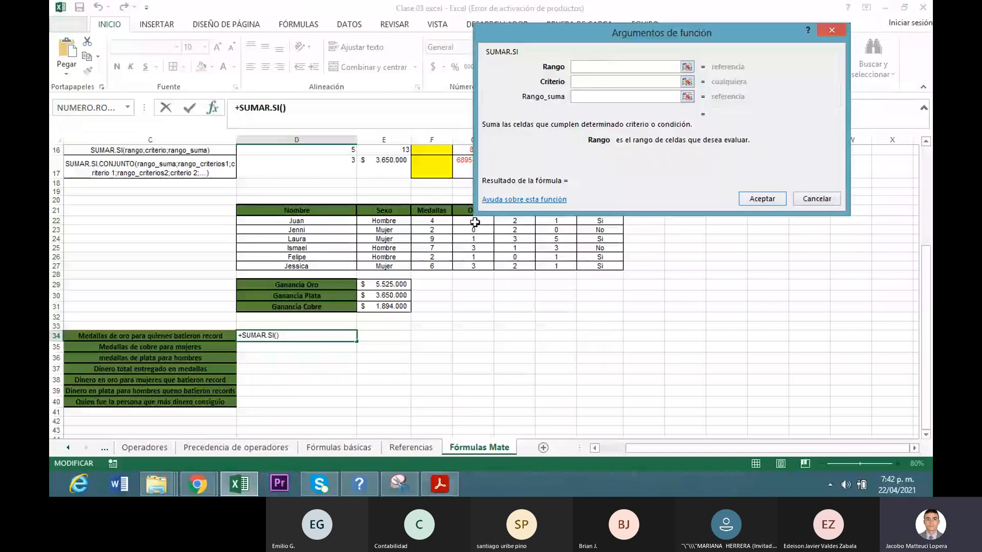
left_click_drag(472, 221, 474, 244)
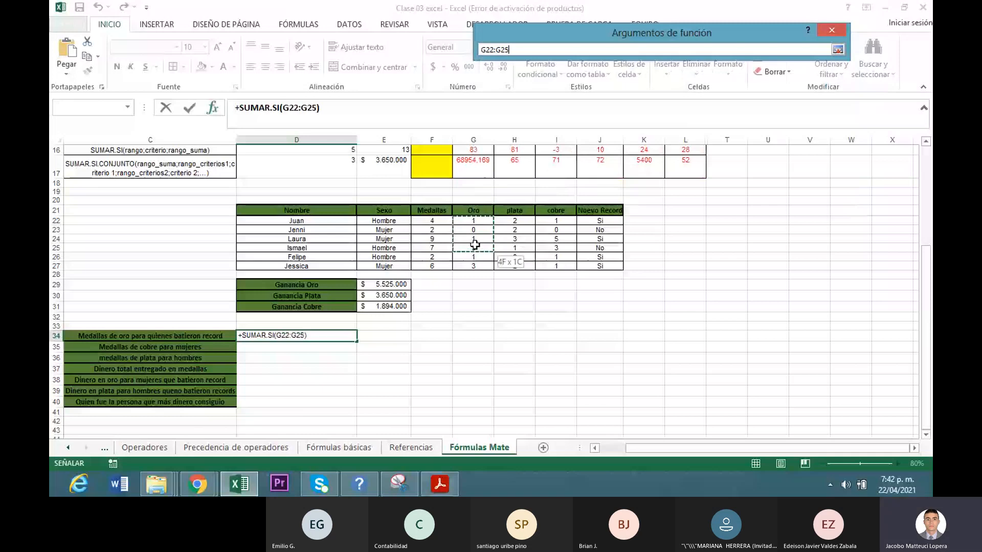
left_click_drag(475, 244, 473, 266)
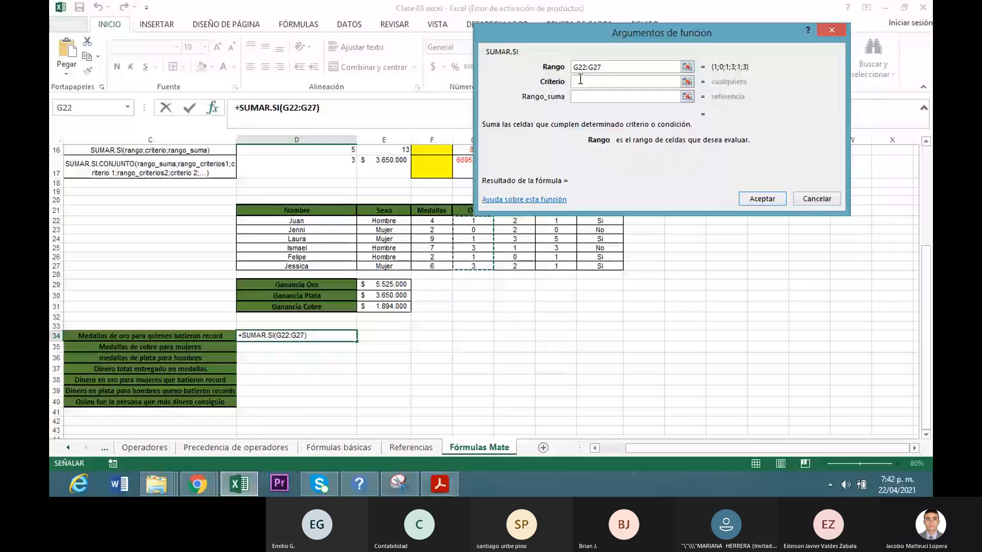
left_click(581, 82)
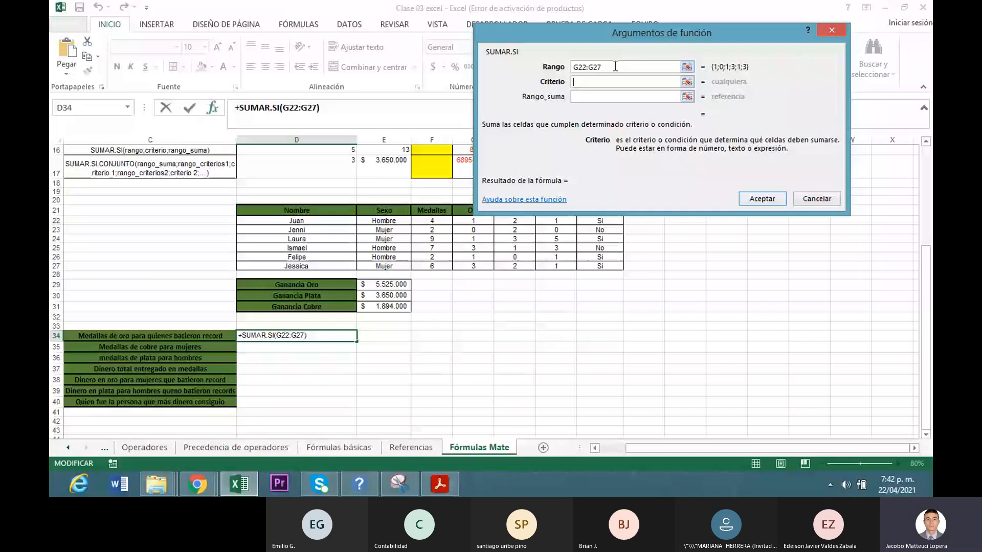
left_click_drag(615, 66, 566, 73)
key("BackSpace")
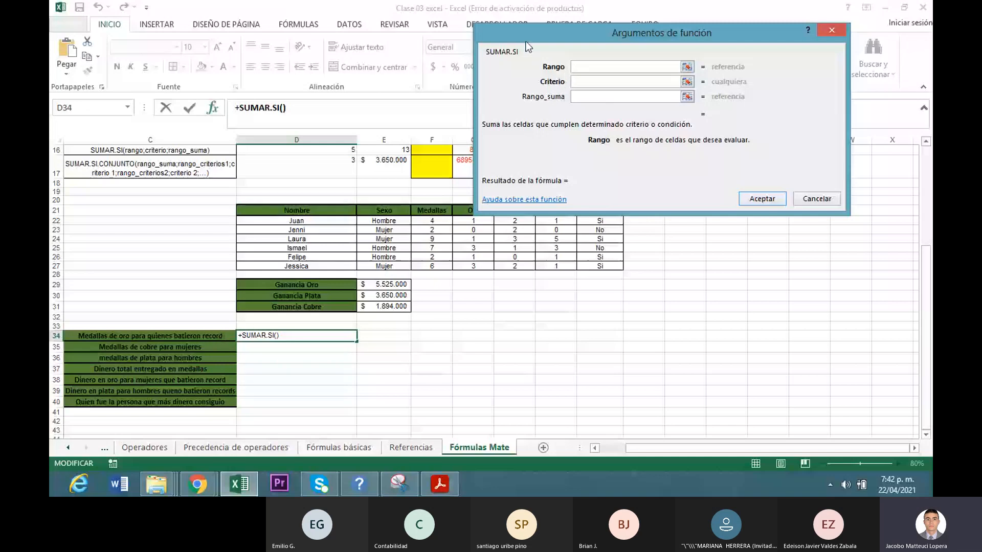
- Complete SUMAR.SI in D34 with range J22:J27, criterion "Si" and sum range G22:G27
left_click_drag(528, 47, 514, 29)
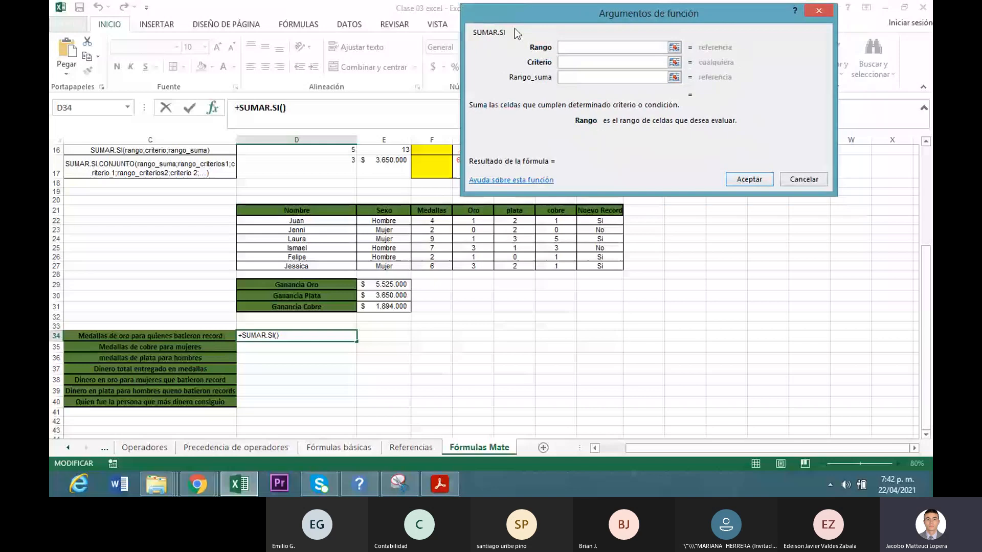
left_click_drag(595, 220, 591, 266)
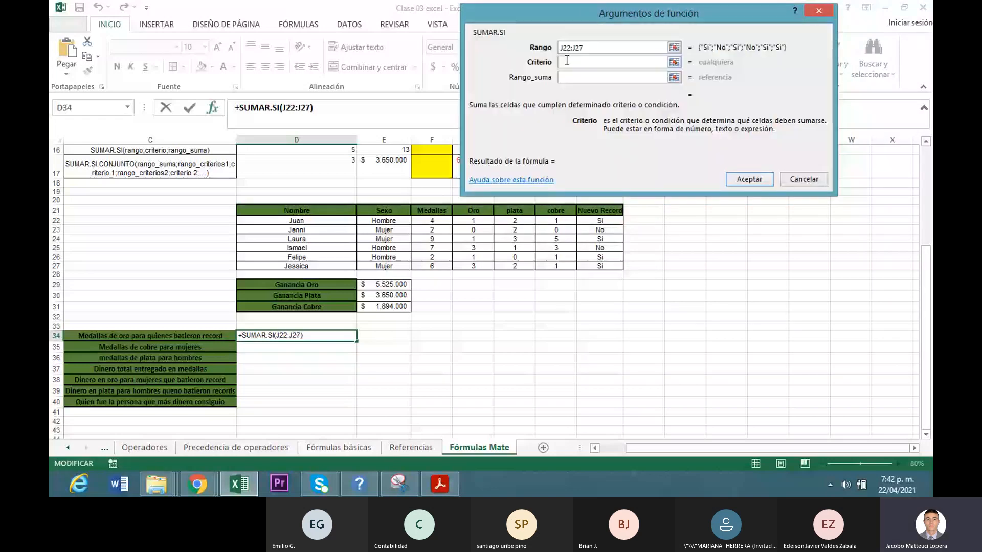
left_click(566, 61)
type("Si")
left_click(574, 76)
left_click_drag(474, 220, 475, 262)
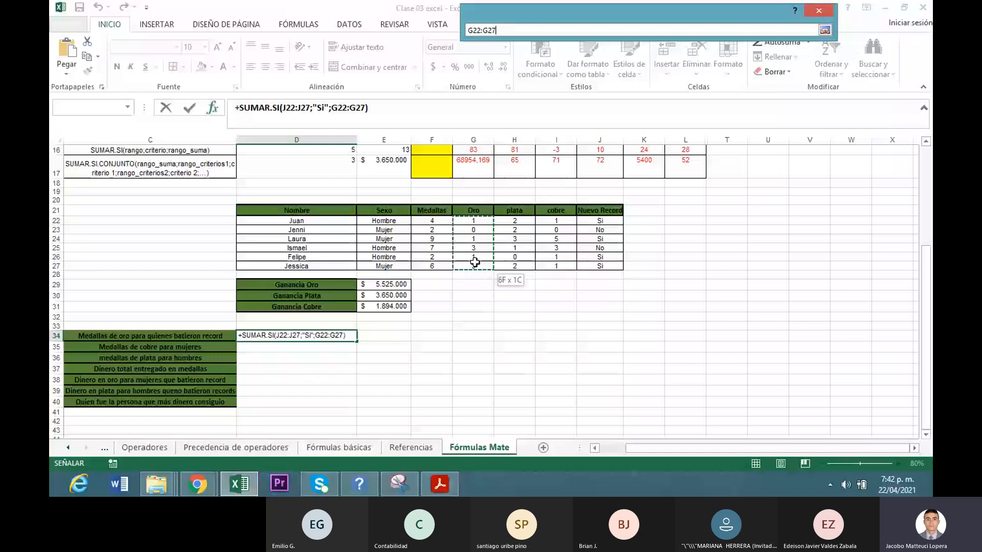
key("Return")
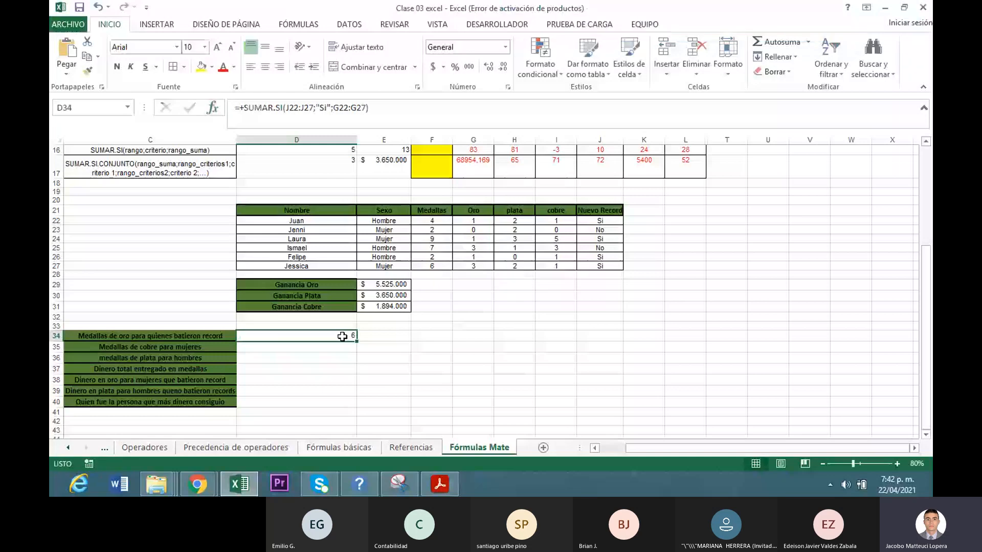
- Start a SUMAR.SI formula in D35 for women's copper medals with range E22:E27 and criterion text Mujer
left_click(317, 348)
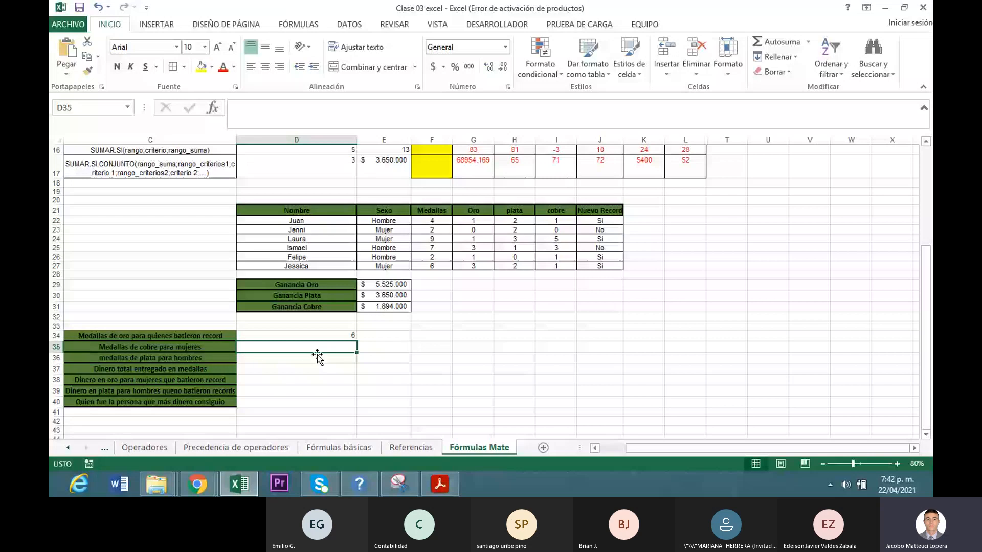
type("+")
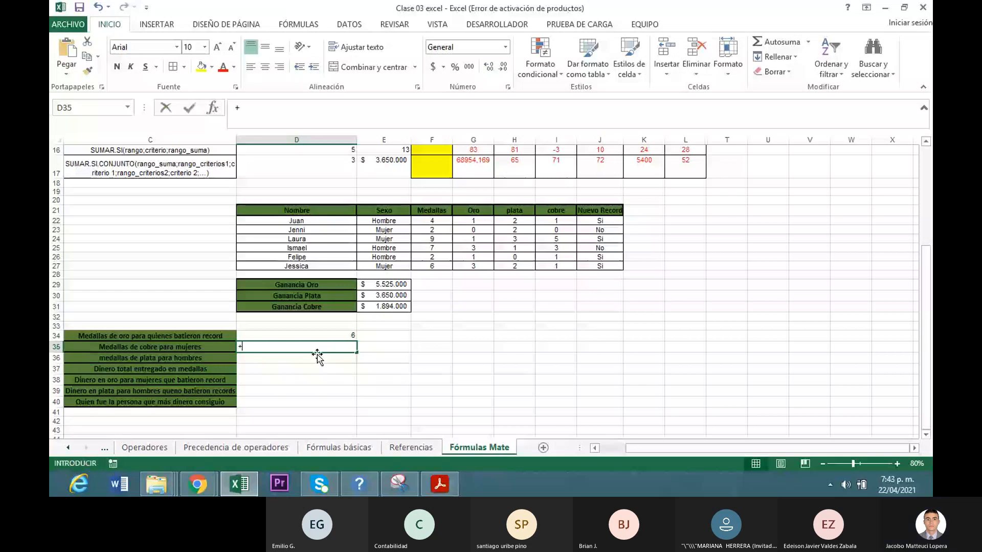
type("suma")
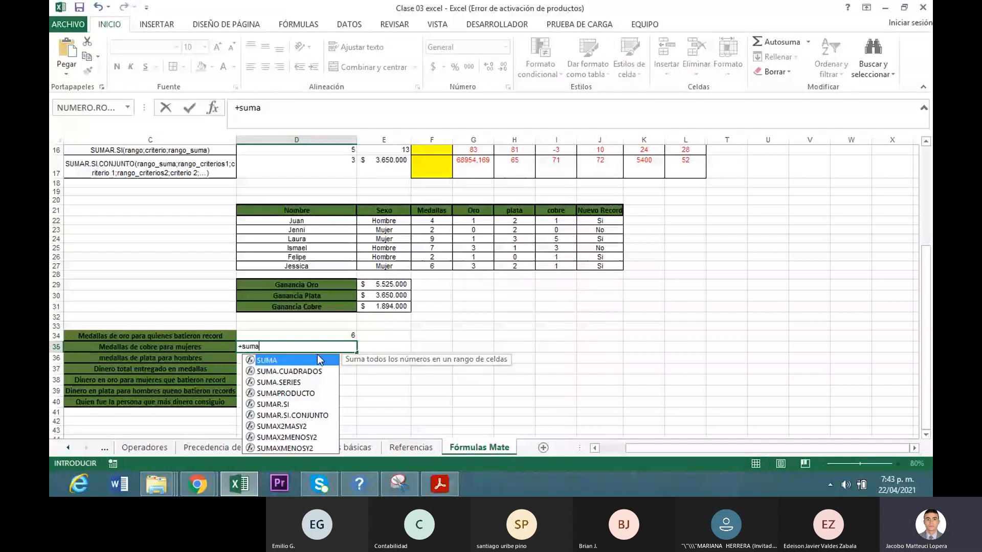
double_click(291, 405)
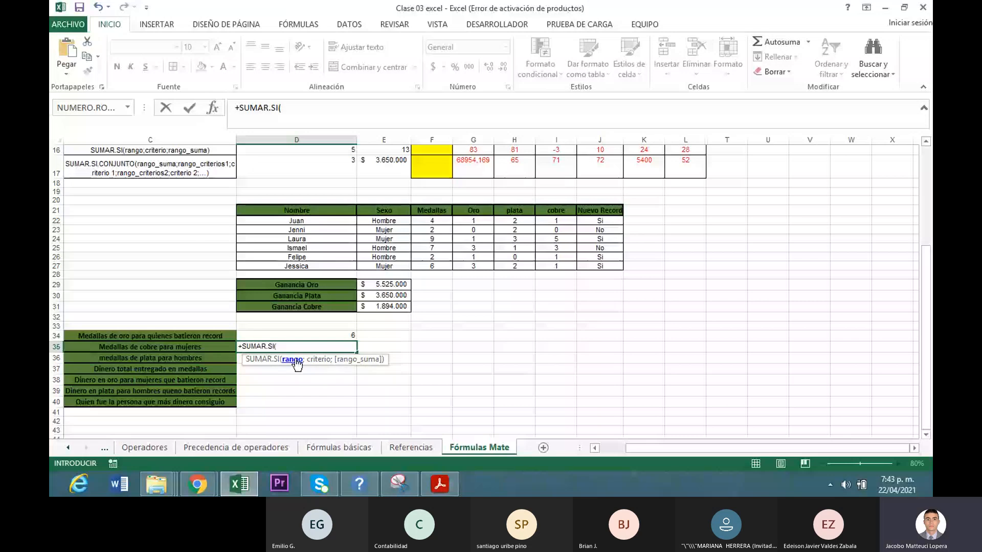
left_click_drag(397, 224, 390, 268)
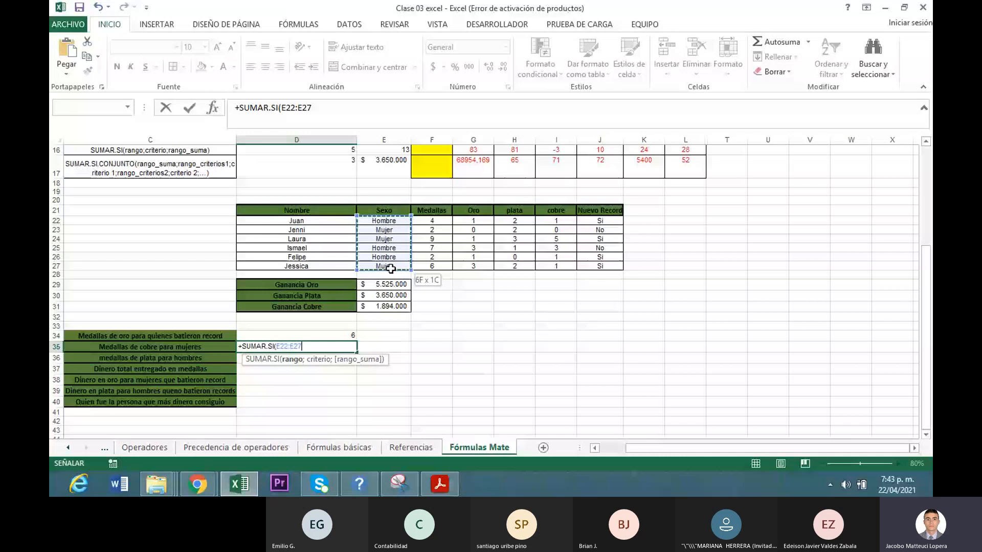
type(";")
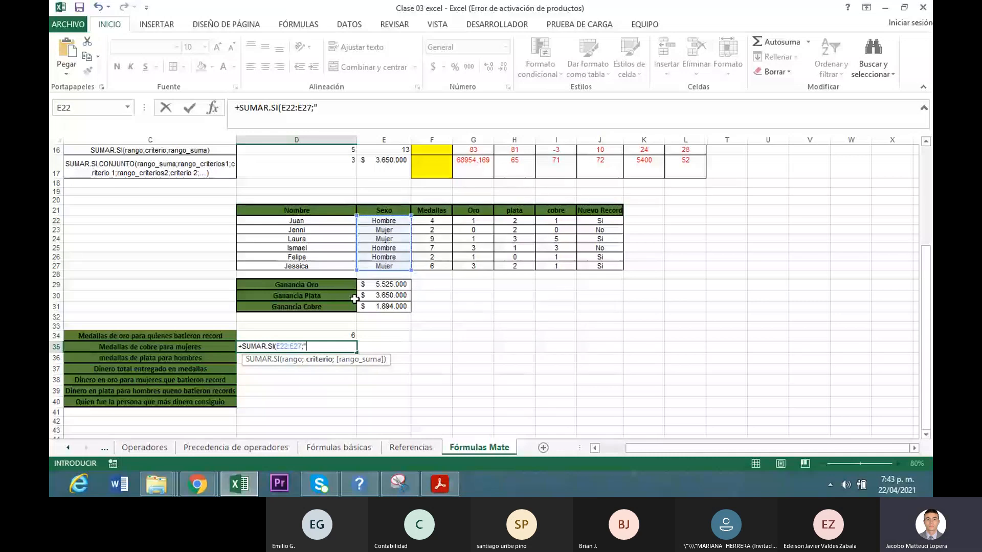
type("\"")
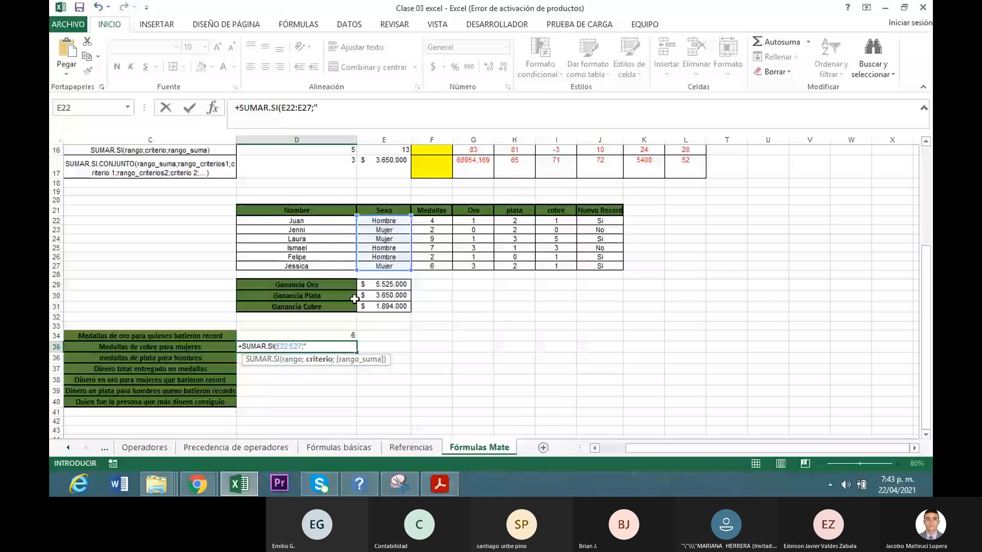
type("Mujer")
key("Return")
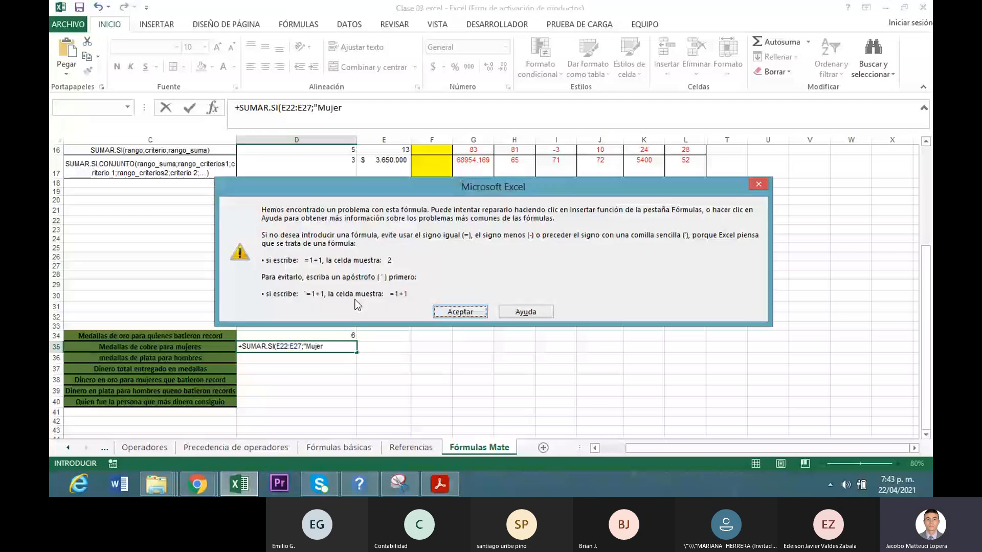
key("Return")
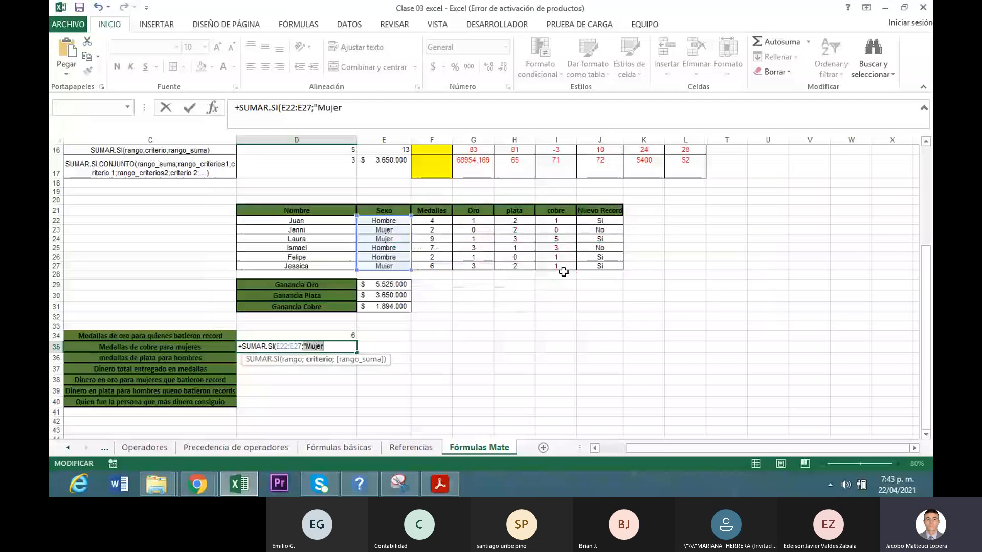
- Correct the criterion in D35 to "=Mujer" and finish the formula with sum range I22:I27
left_click(307, 348)
type("=")
left_click(336, 346)
type("\"")
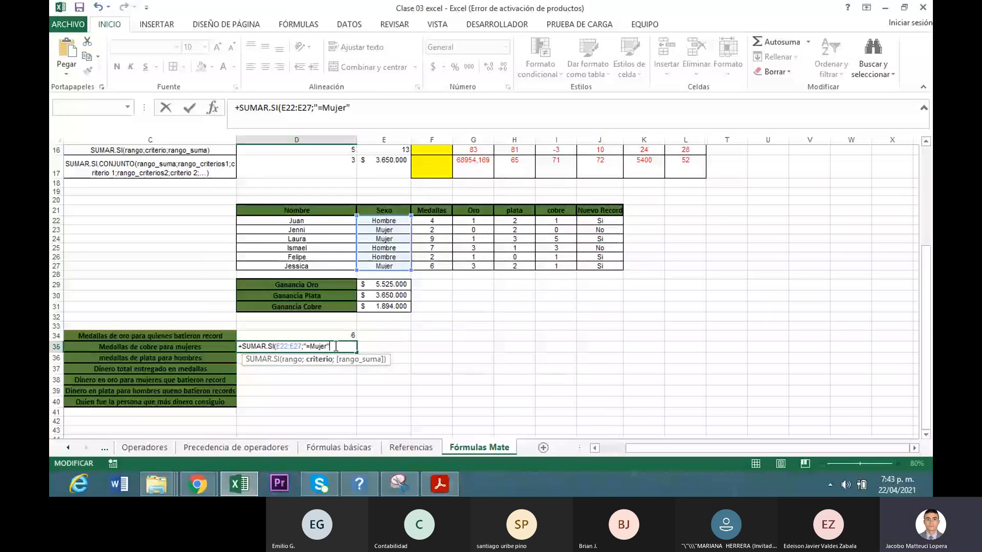
type(";")
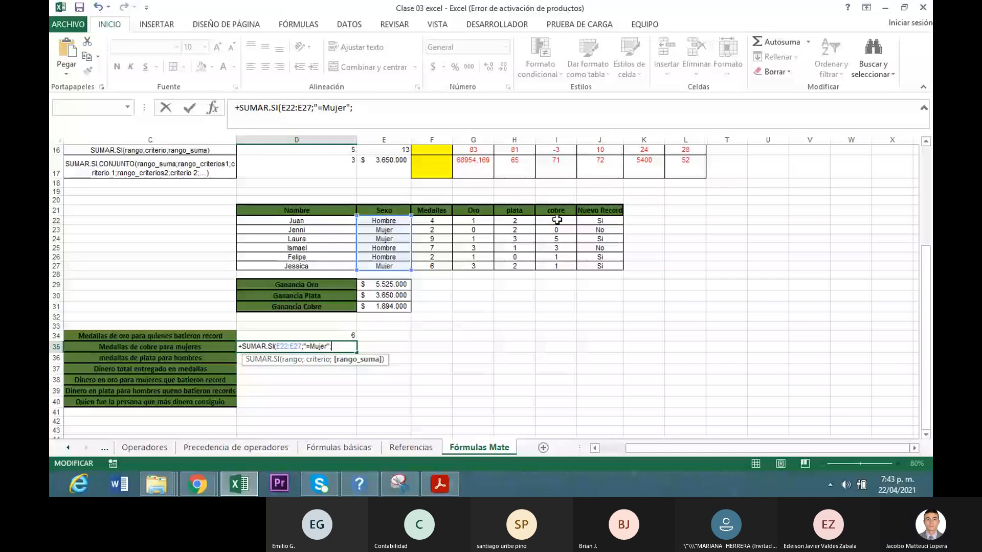
left_click_drag(556, 220, 548, 271)
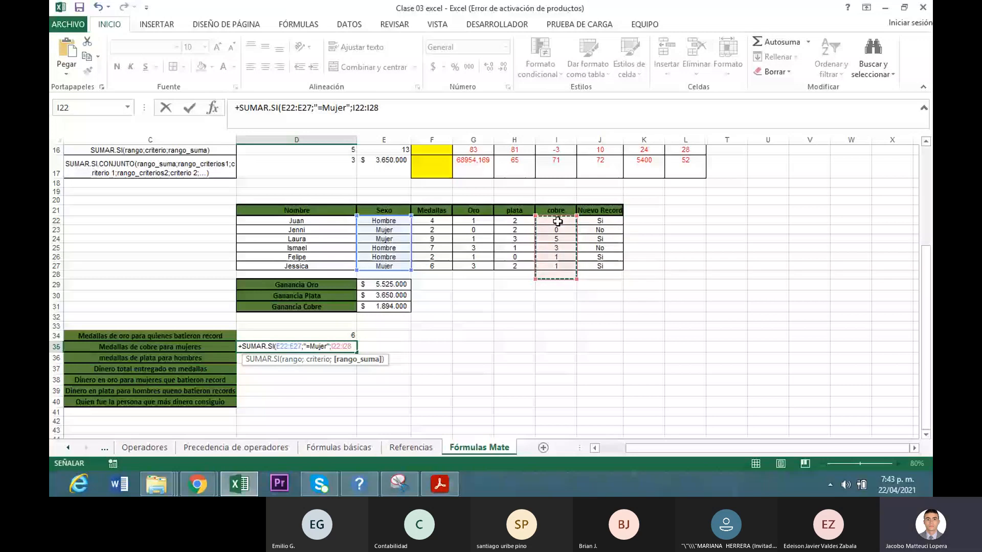
left_click_drag(557, 221, 553, 265)
key("Return")
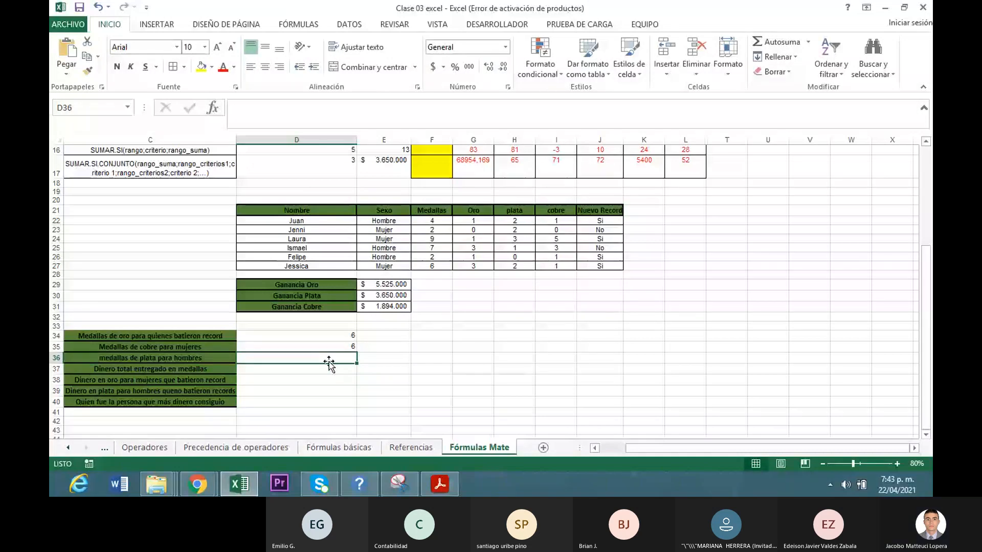
- Copy the D35 formula down to D36 and move its ranges to E22:E27 and H22:H27
key("Up")
left_click_drag(357, 352, 345, 364)
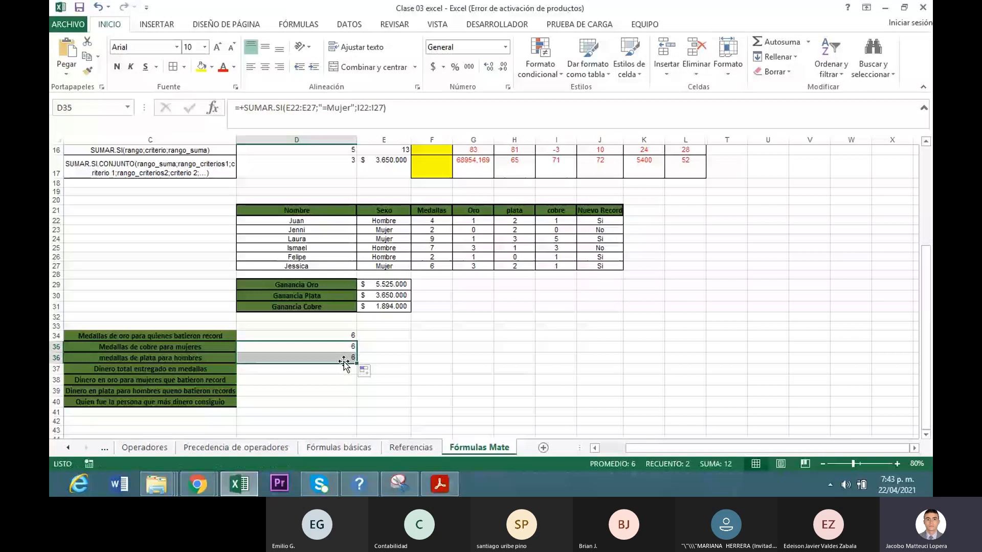
key("Down")
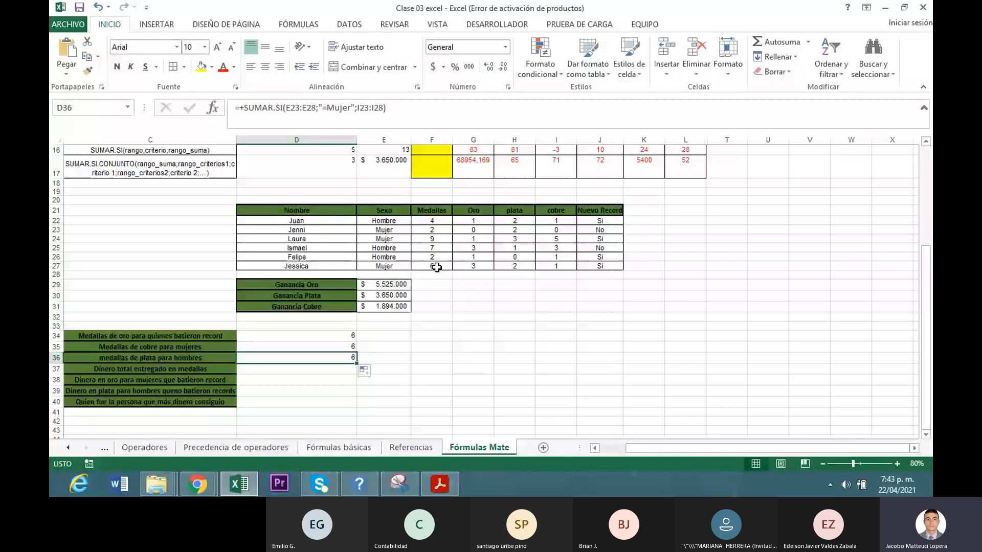
key("F2")
left_click_drag(420, 232, 401, 223)
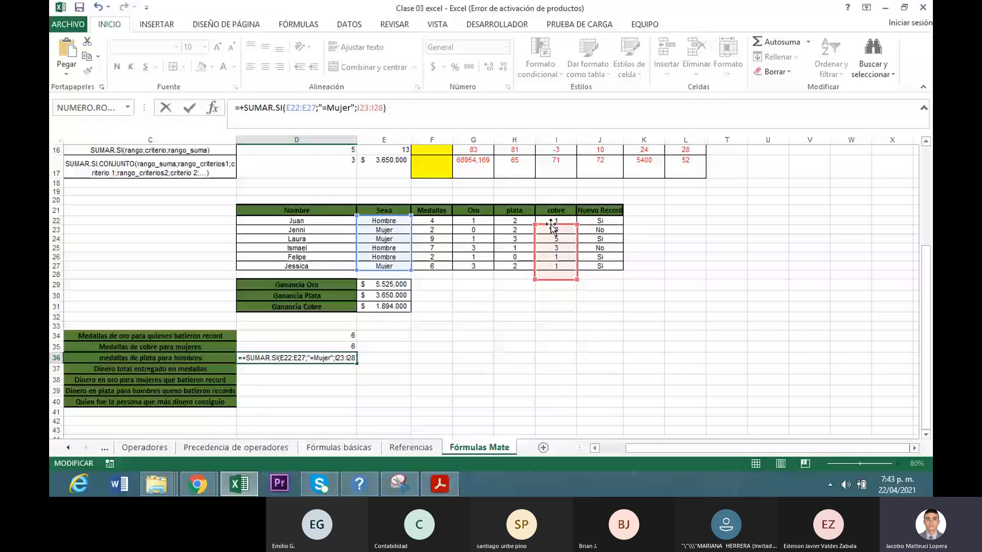
left_click_drag(552, 225, 523, 221)
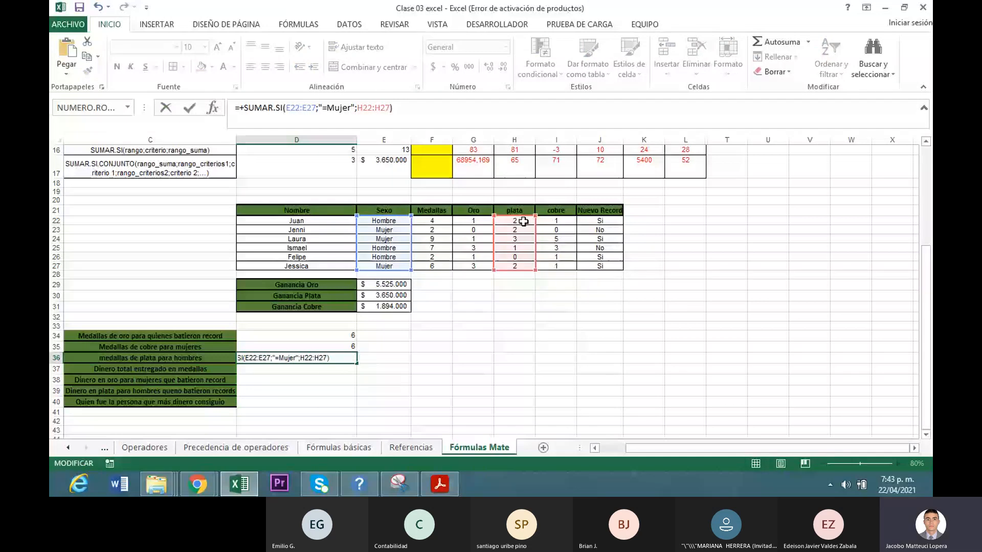
- Change the criterion in the D36 formula to "=Hombre" to sum the men's silver medals
left_click(291, 361)
double_click(291, 361)
type("H")
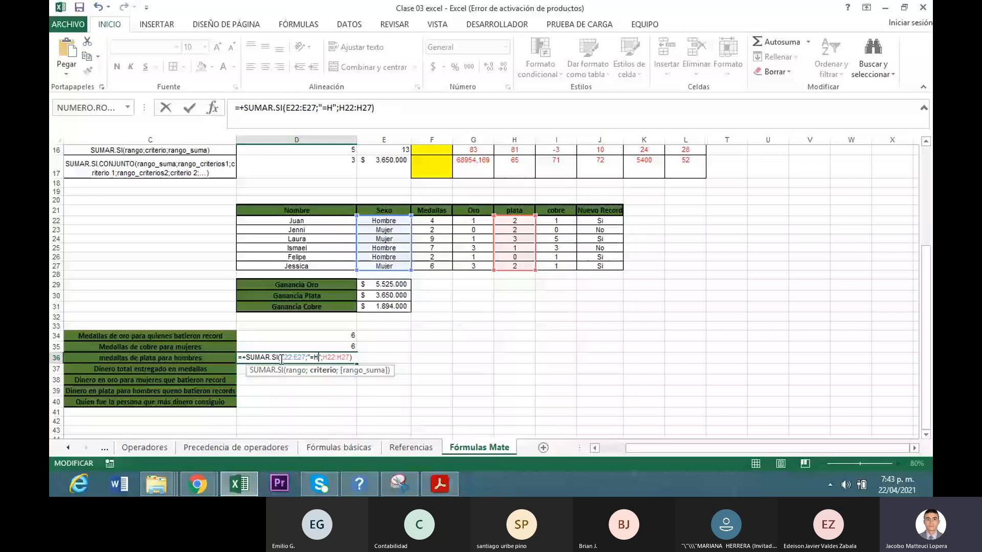
type("ombre")
key("Return")
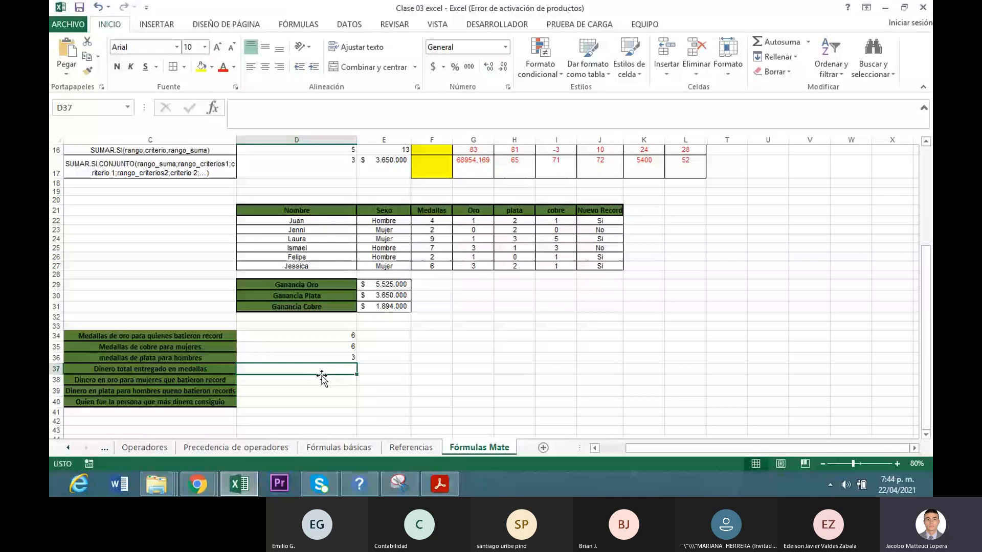
- Start the total prize money formula in D37 by multiplying the SUMA of gold medals G22:G27 by E29
type("+")
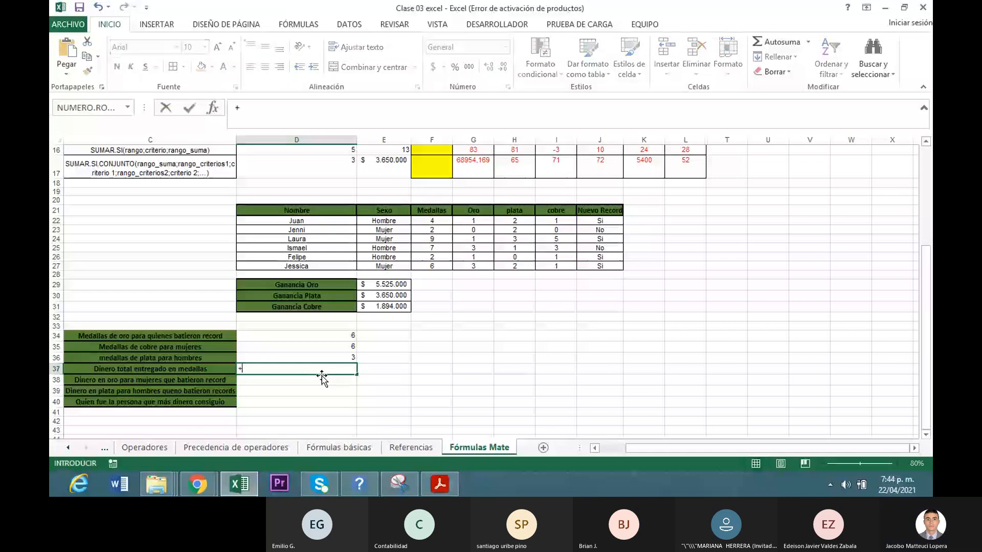
type("(")
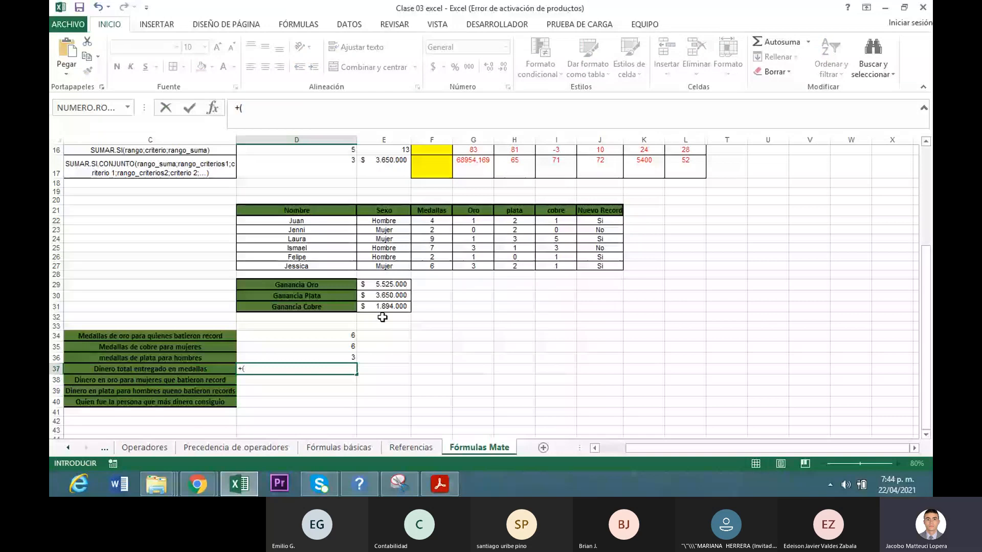
key("BackSpace")
type("suma")
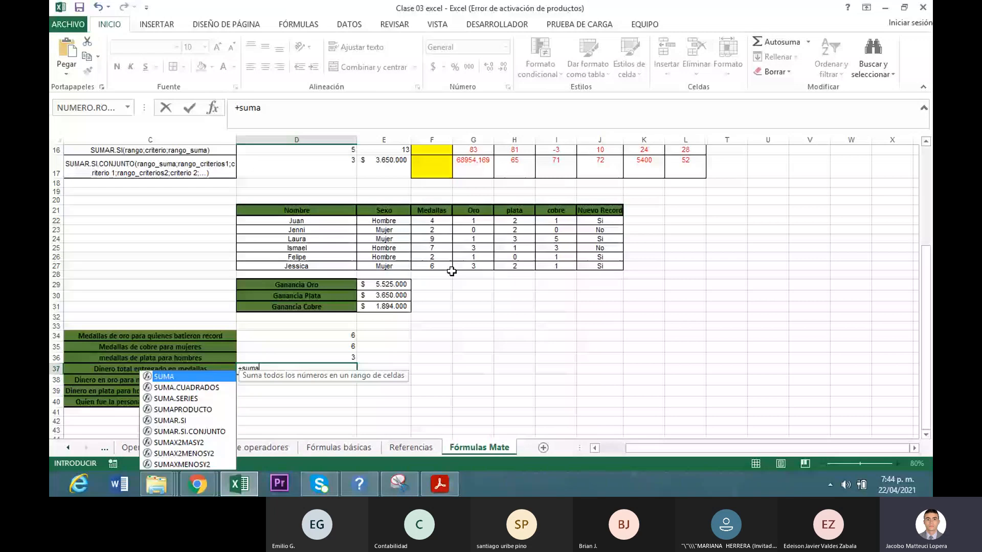
type("(")
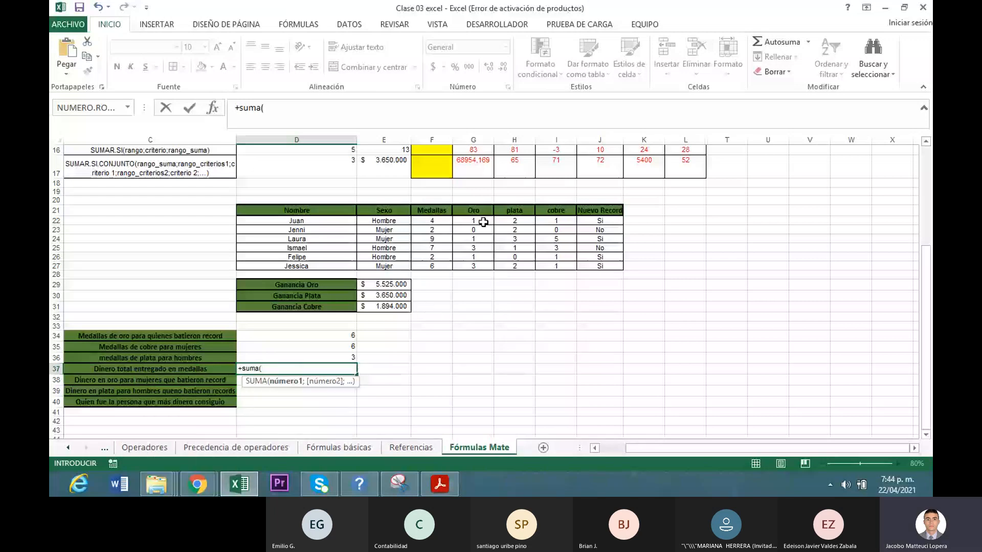
left_click_drag(483, 222, 481, 270)
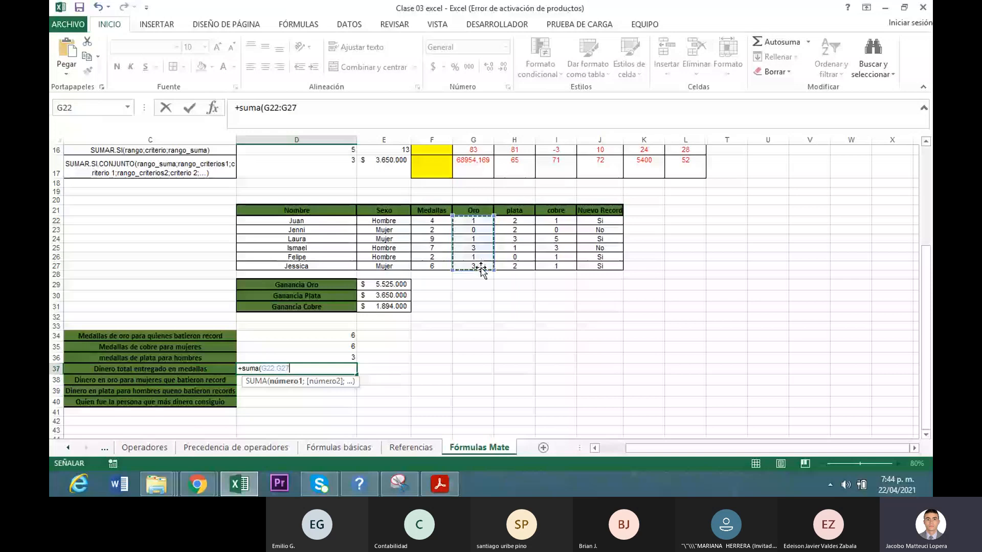
type(")*")
left_click(386, 286)
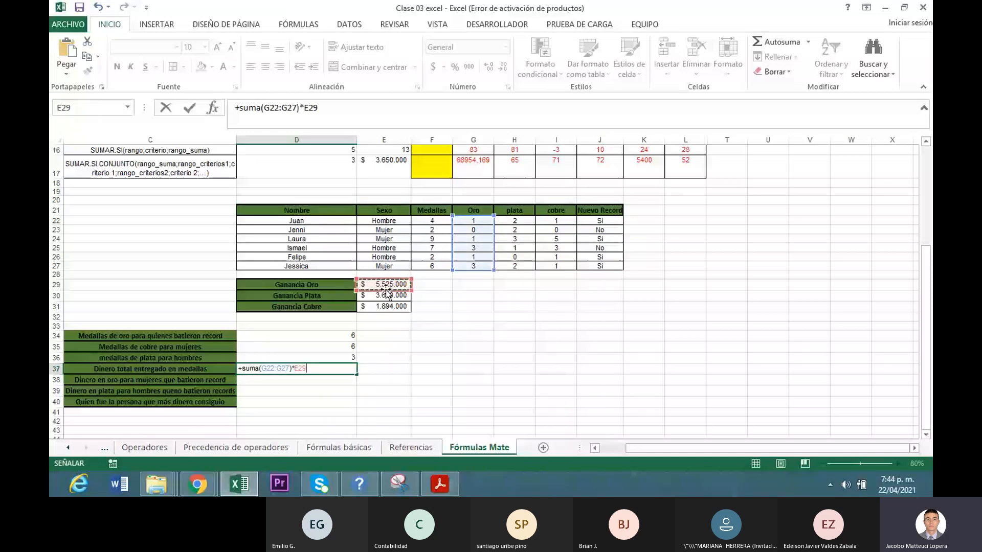
- Add the silver term to the D37 formula: the SUMA of H22:H27 multiplied by E30
type("+")
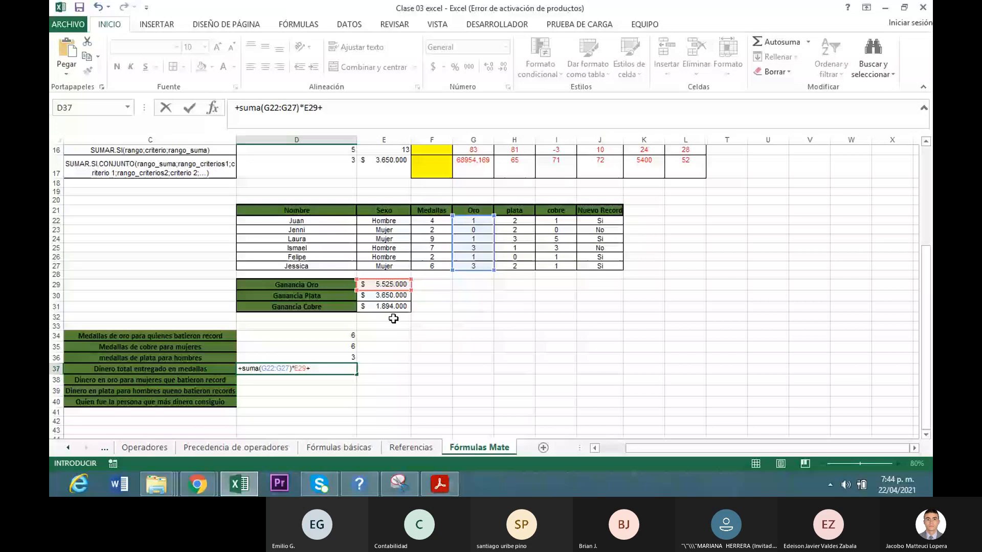
type("suma")
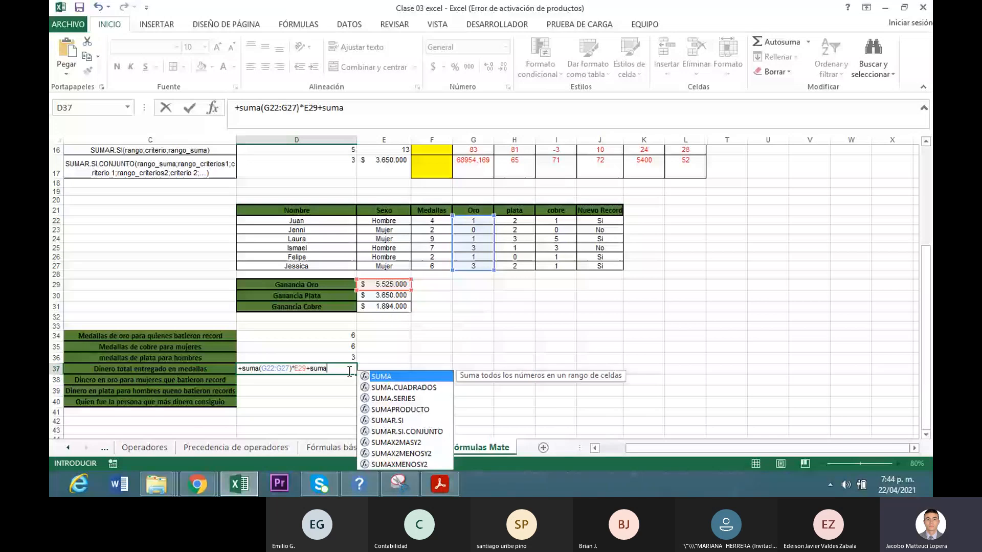
type("(")
left_click_drag(518, 220, 519, 266)
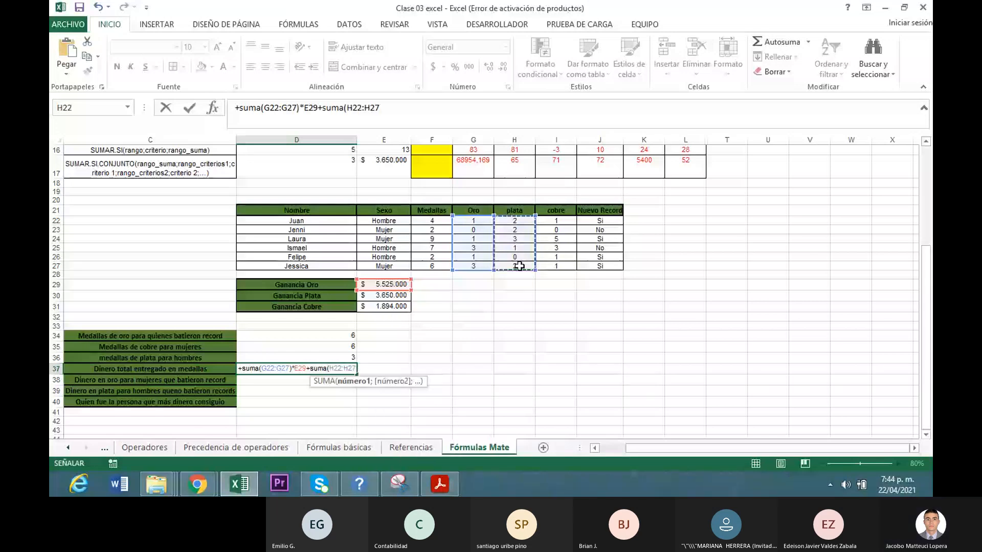
type(")*")
left_click(377, 295)
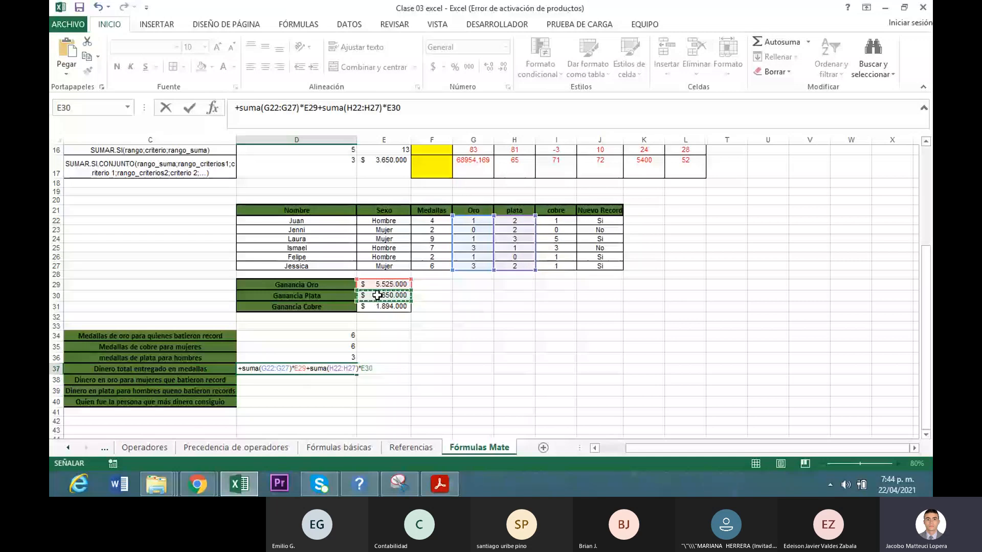
- Add the copper term, the SUMA of I22:I27 multiplied by E31, and finish the D37 formula
type("+suma")
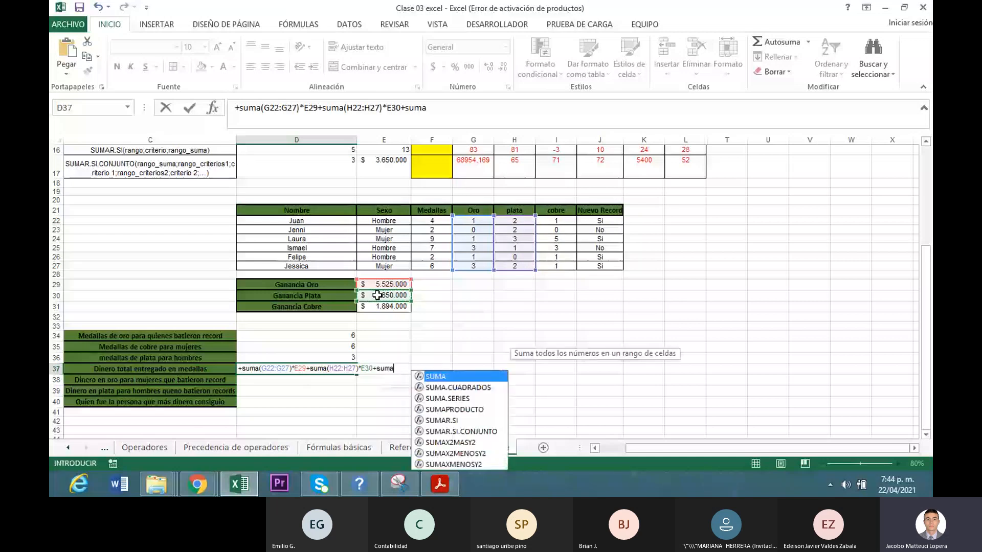
type("(")
left_click_drag(556, 220, 558, 265)
type(")*")
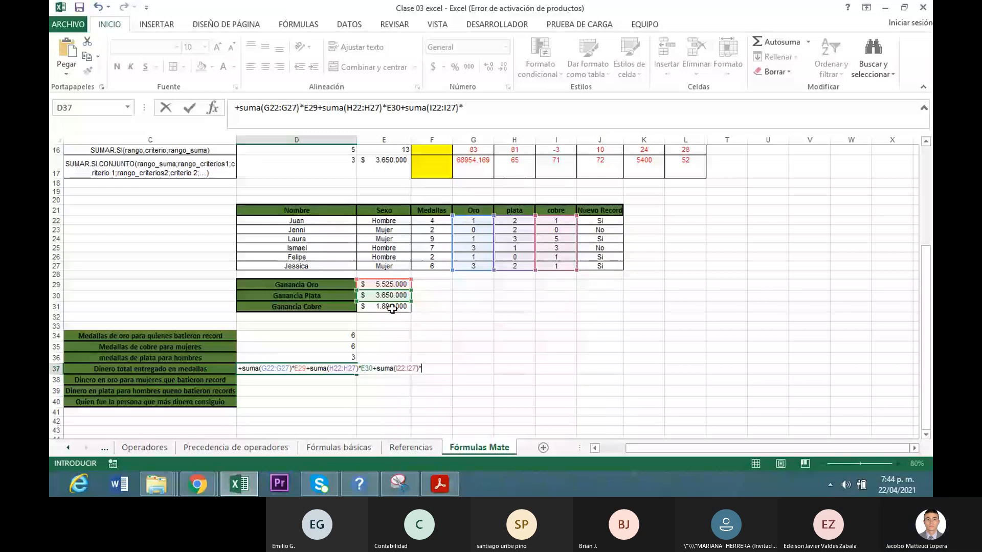
key("Return")
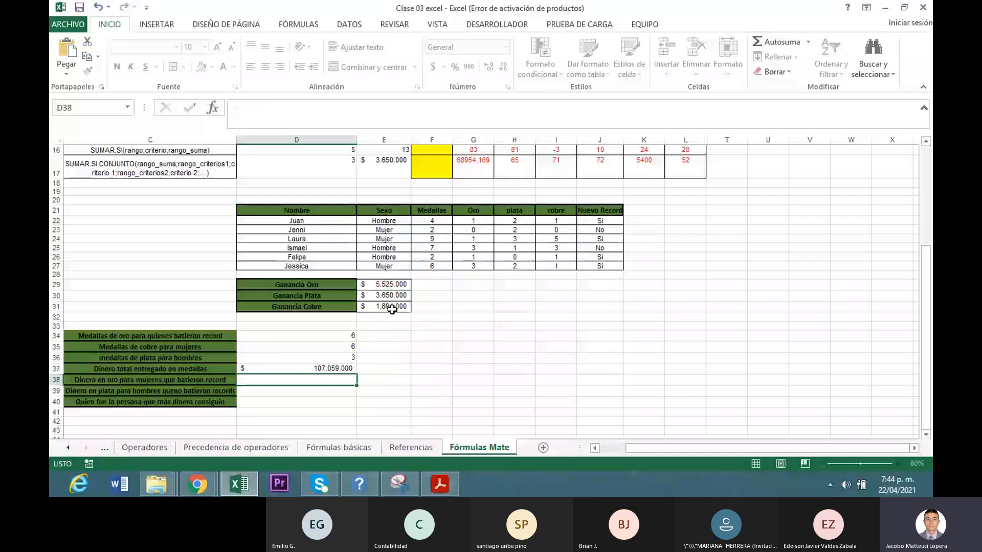
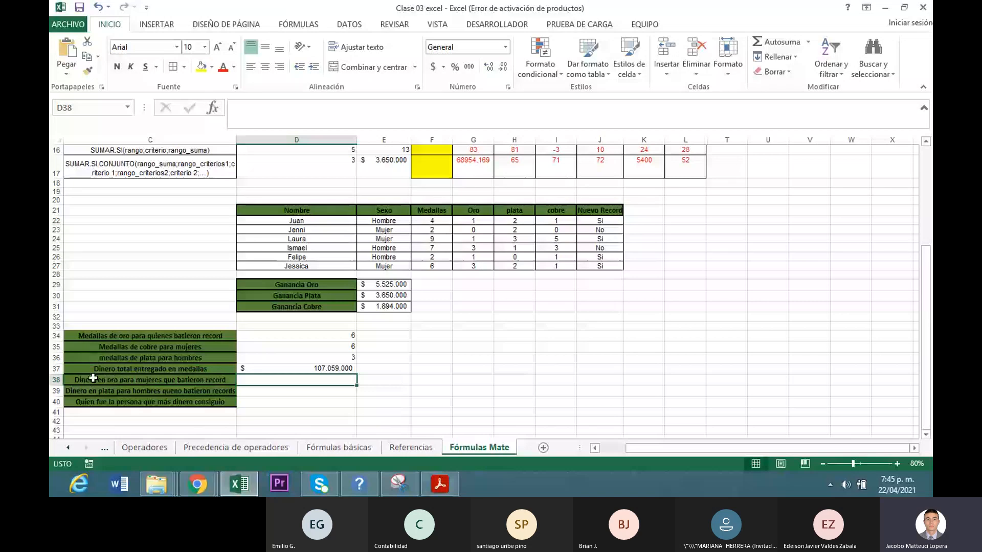
- Start a SUMAR.SI.CONJUNTO formula in D38 with the gold medals G22:G27 as the sum range
type("+suma")
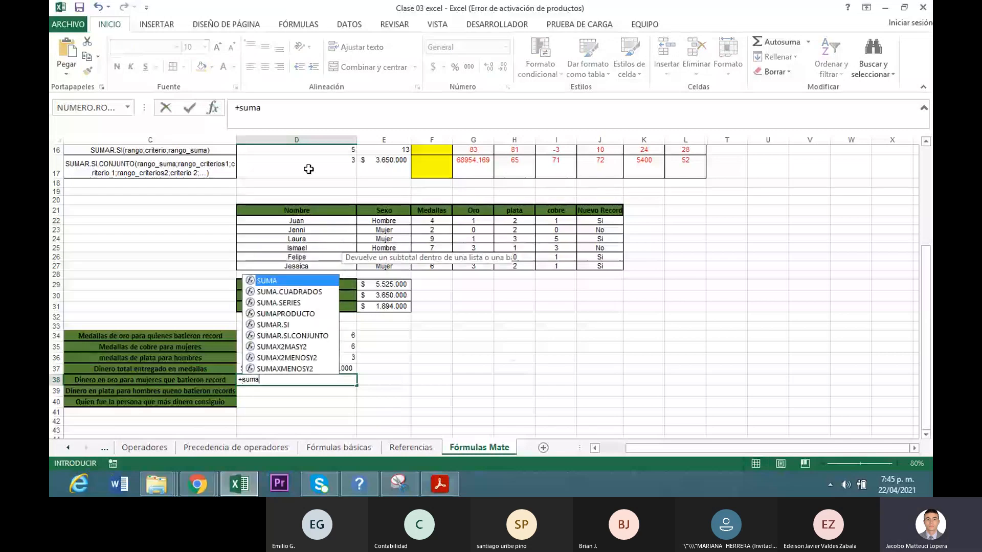
type("r")
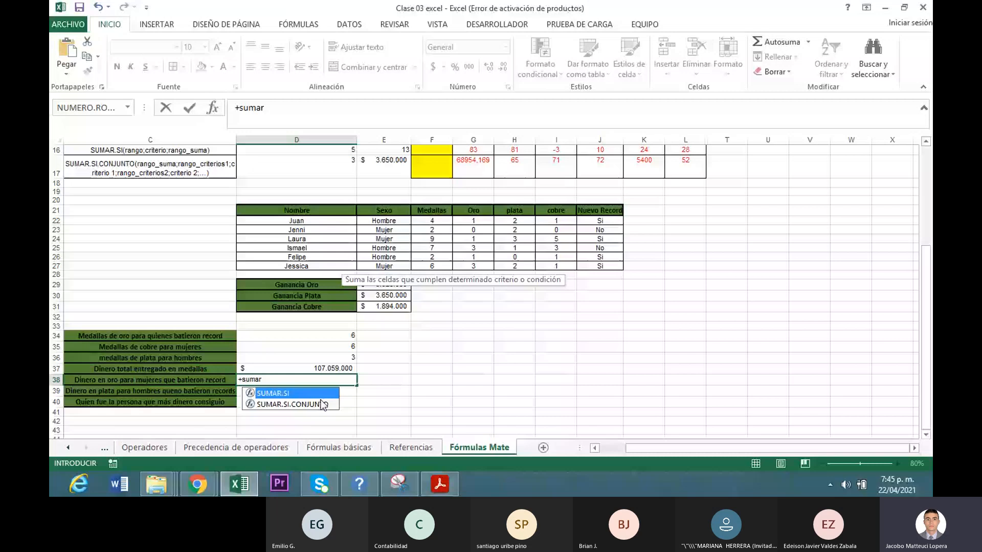
double_click(322, 405)
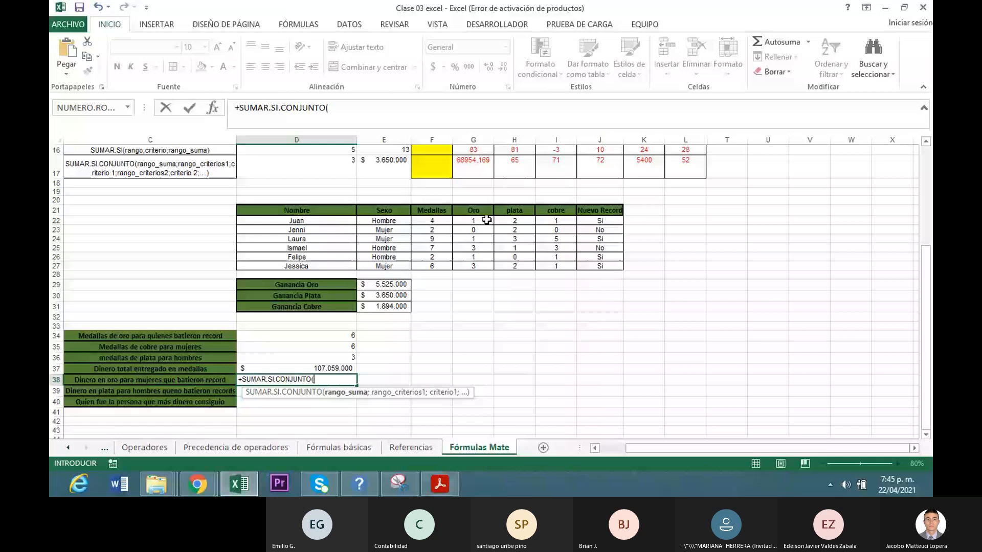
left_click_drag(487, 220, 484, 264)
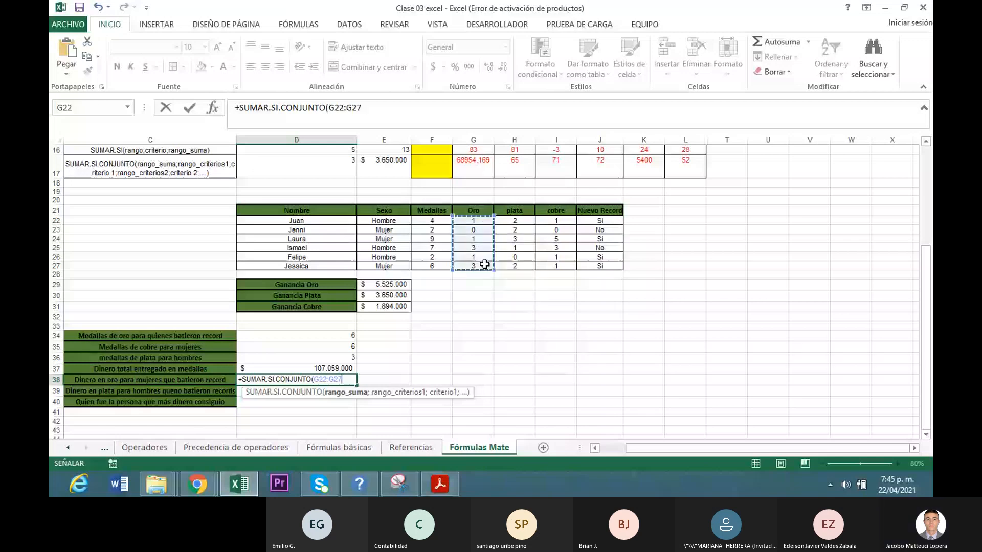
type(")")
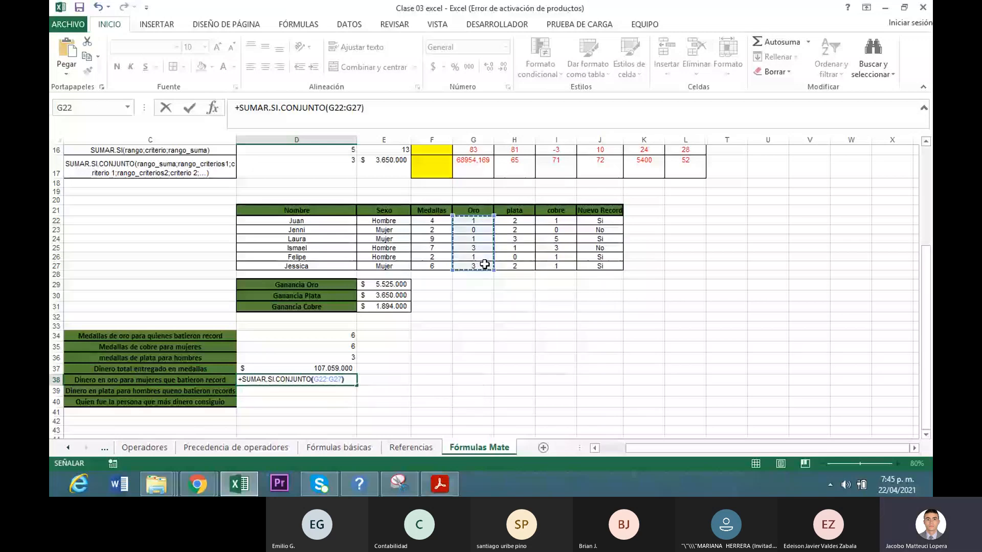
key("BackSpace")
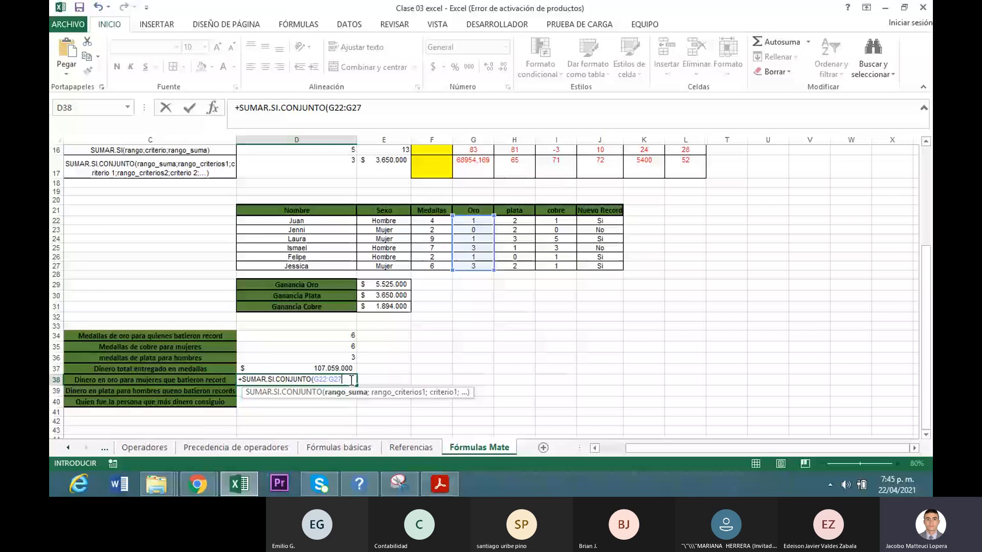
- Open the function arguments for D38 and set the first criteria range to E22:E27 with criterion Mujer
left_click(217, 111)
left_click(578, 60)
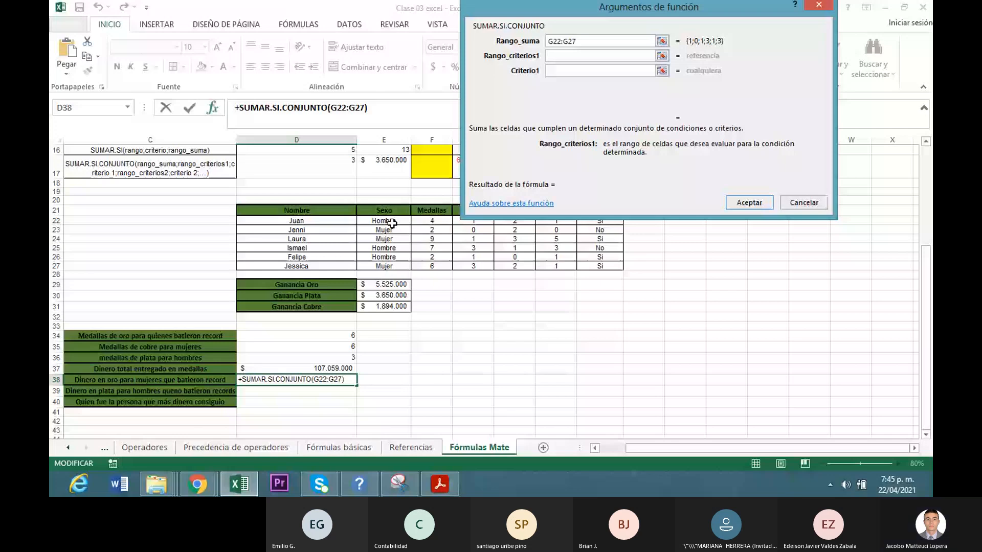
left_click_drag(392, 223, 385, 266)
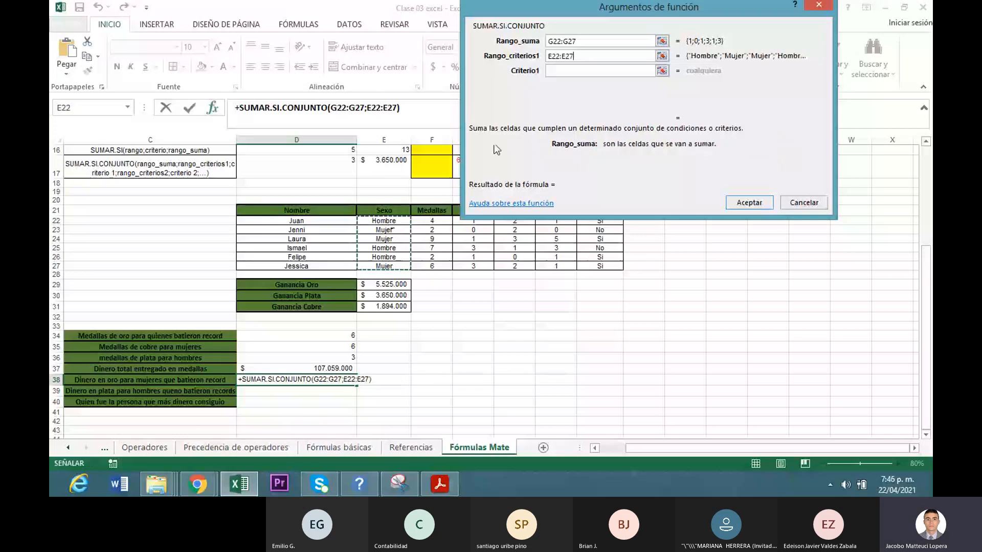
left_click(580, 70)
type("Mujer")
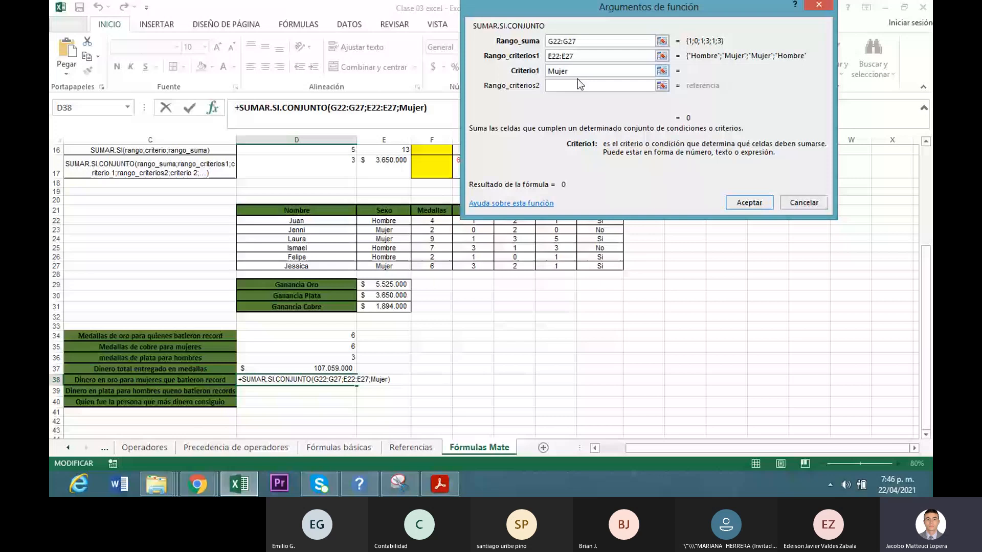
key("Tab")
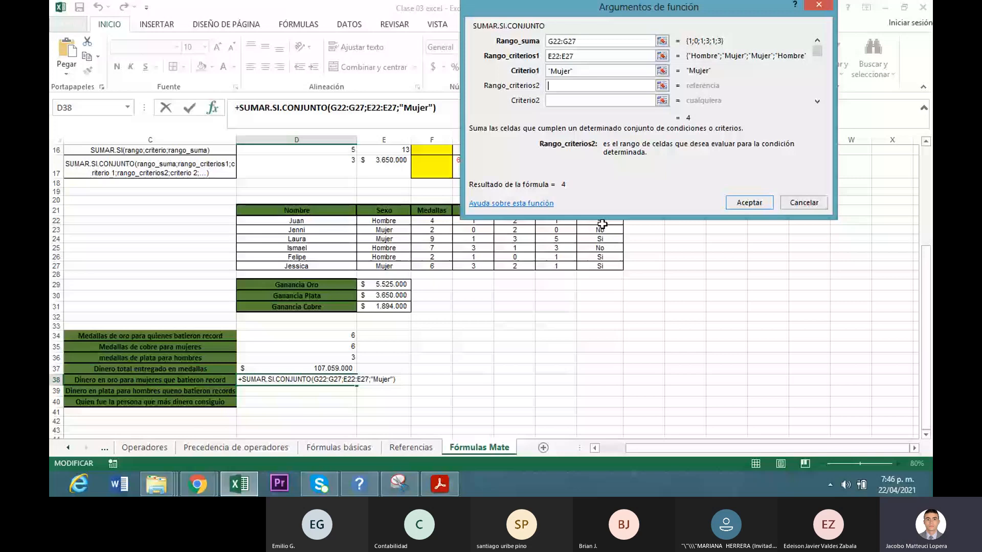
- Set the second criteria range to J22:J27 with criterion Si and accept the D38 function arguments
left_click_drag(602, 224, 599, 266)
left_click(613, 100)
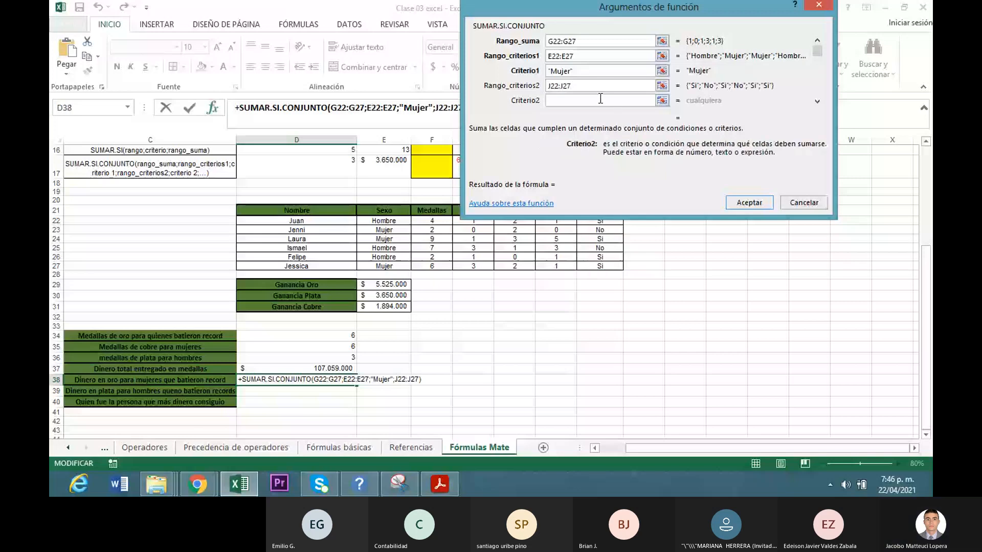
type("Si")
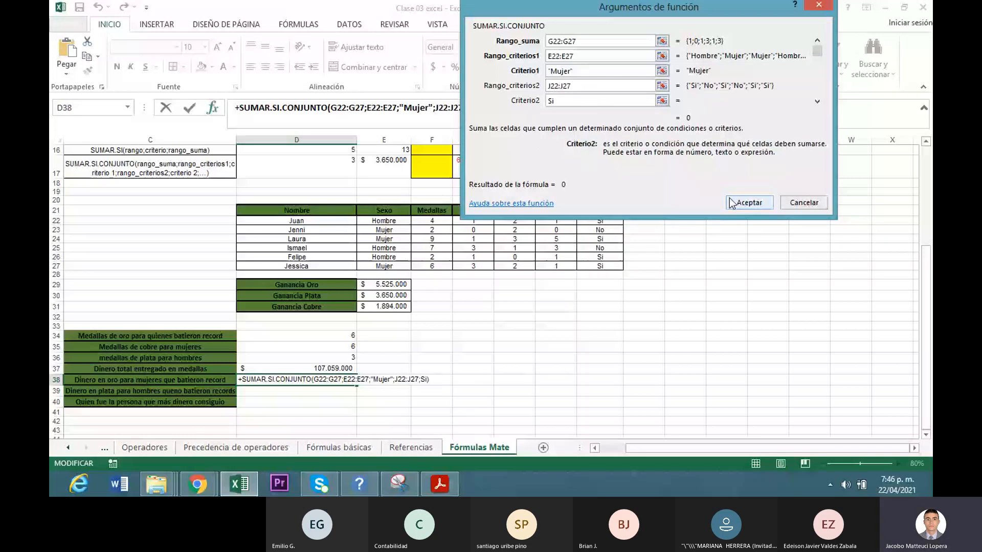
left_click(731, 203)
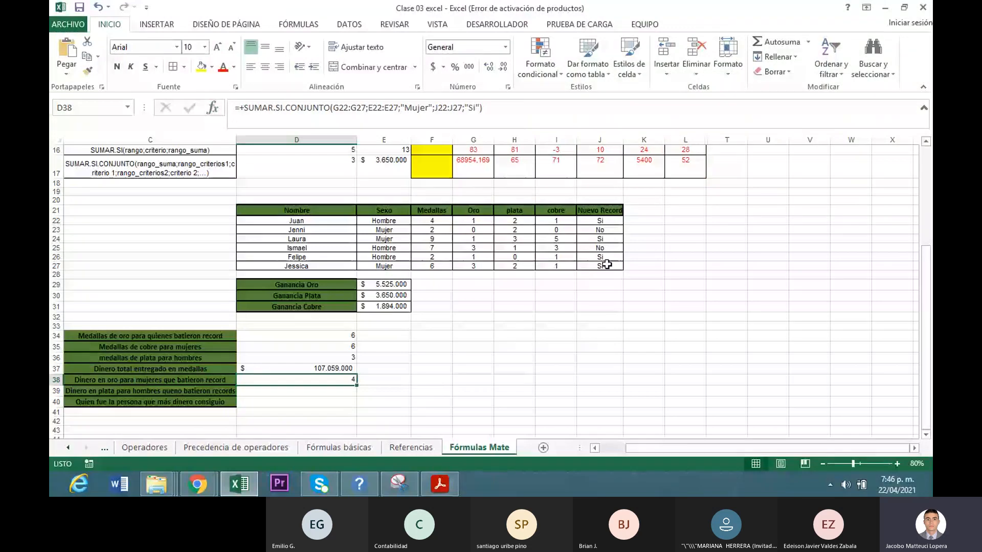
- Enclose the SUMAR.SI.CONJUNTO function in D38 in parentheses and multiply it by the gold prize in E29
left_click(246, 113)
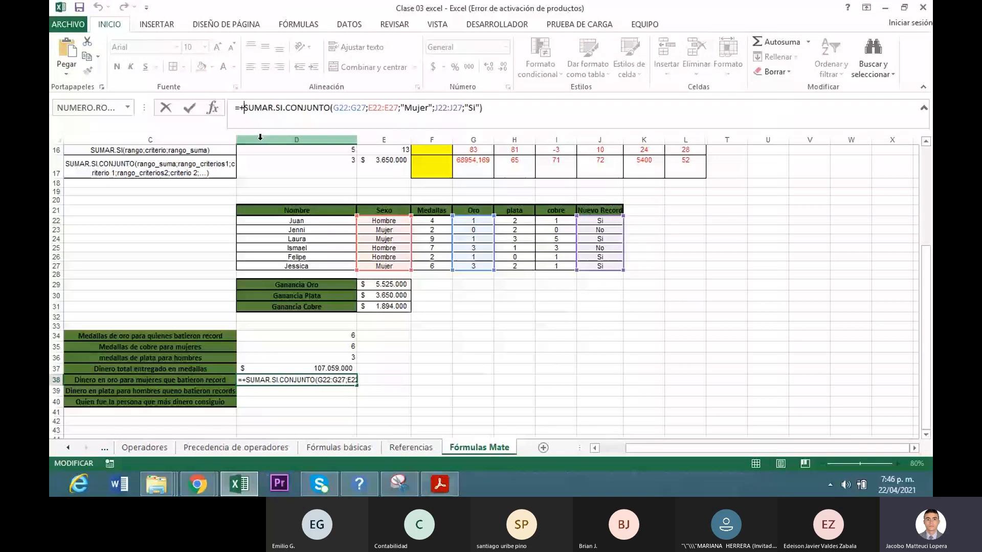
type("(")
left_click(502, 110)
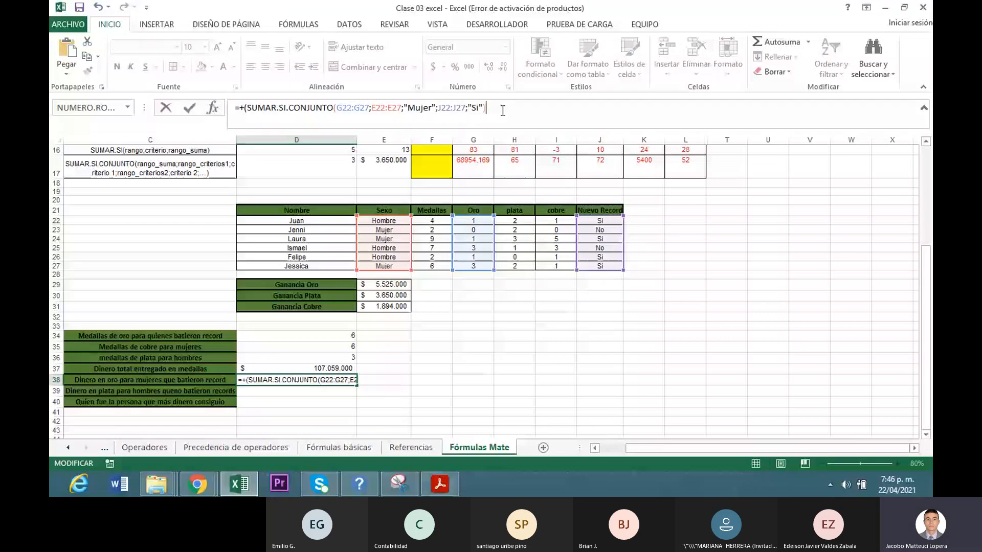
type(")*")
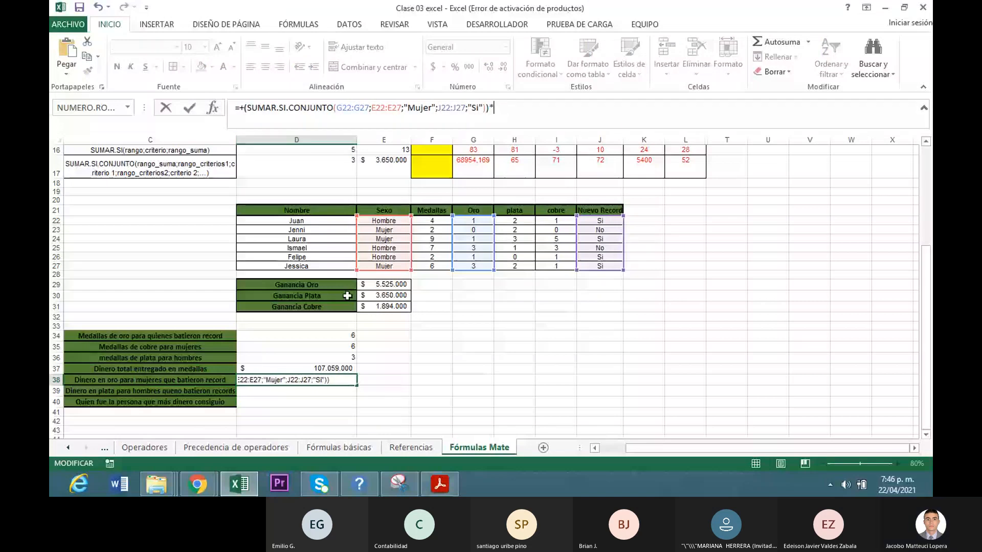
left_click(390, 284)
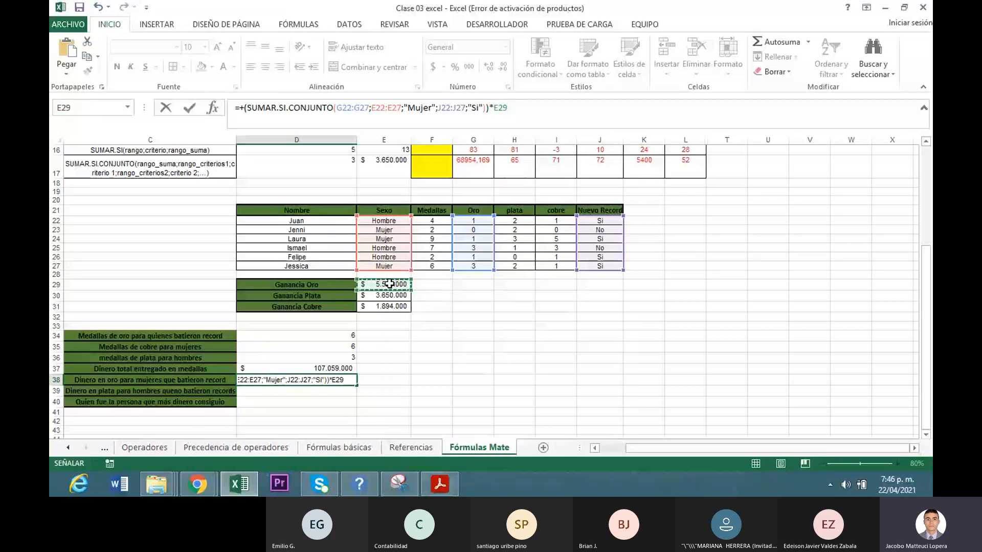
key("Return")
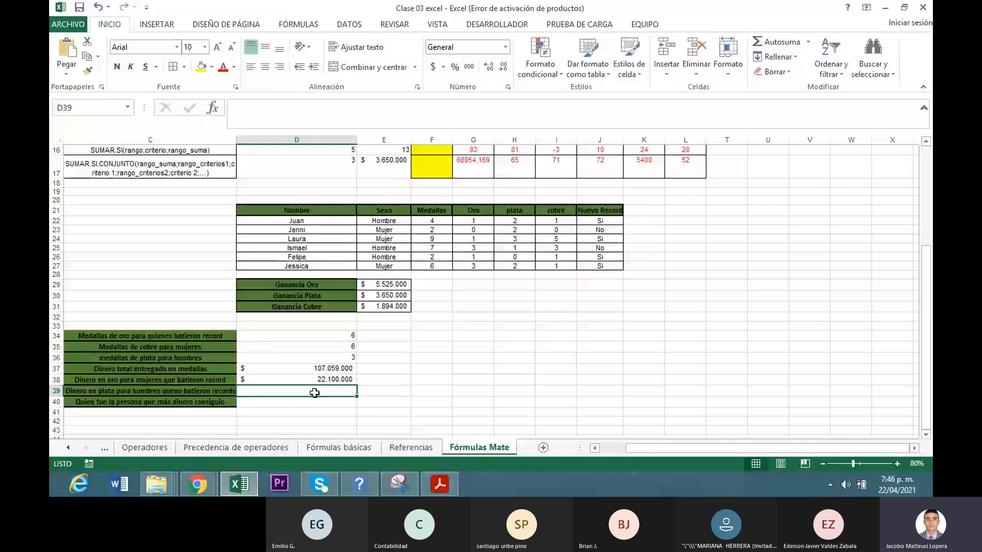
type("=")
key("BackSpace")
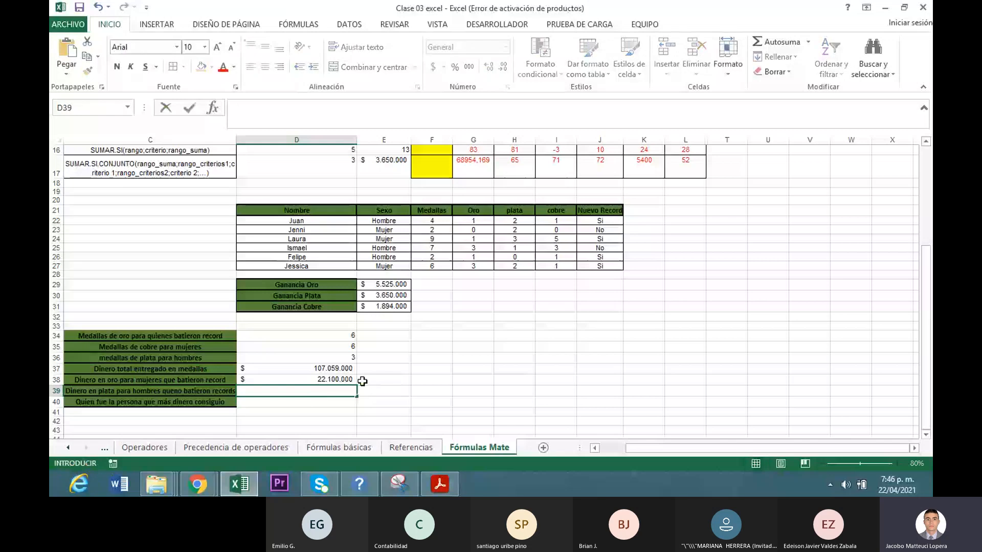
left_click(336, 382)
- Start a SUMAR.SI.CONJUNTO formula in D39 and set the silver medals H22:H27 as the sum range in its function arguments
left_click(338, 387)
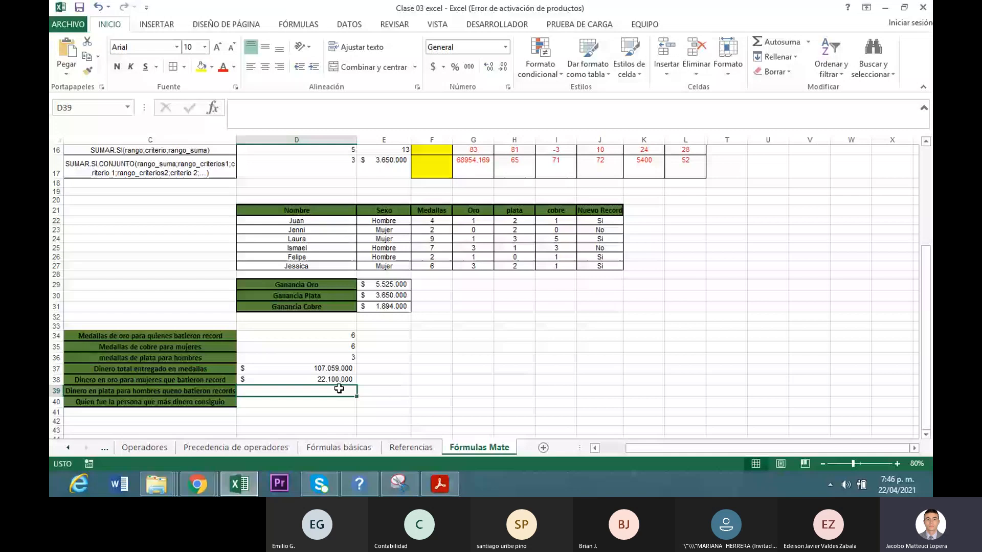
type("+suma")
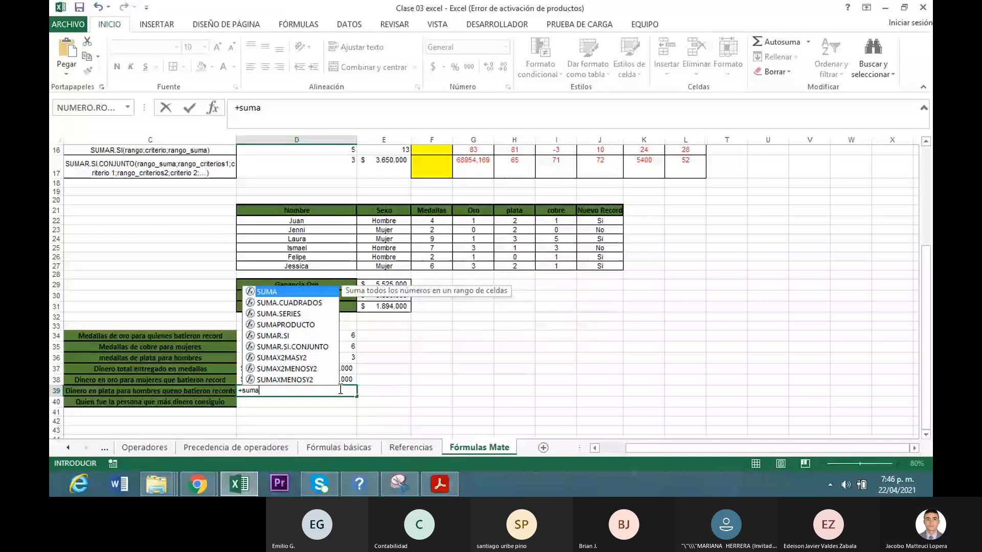
double_click(327, 347)
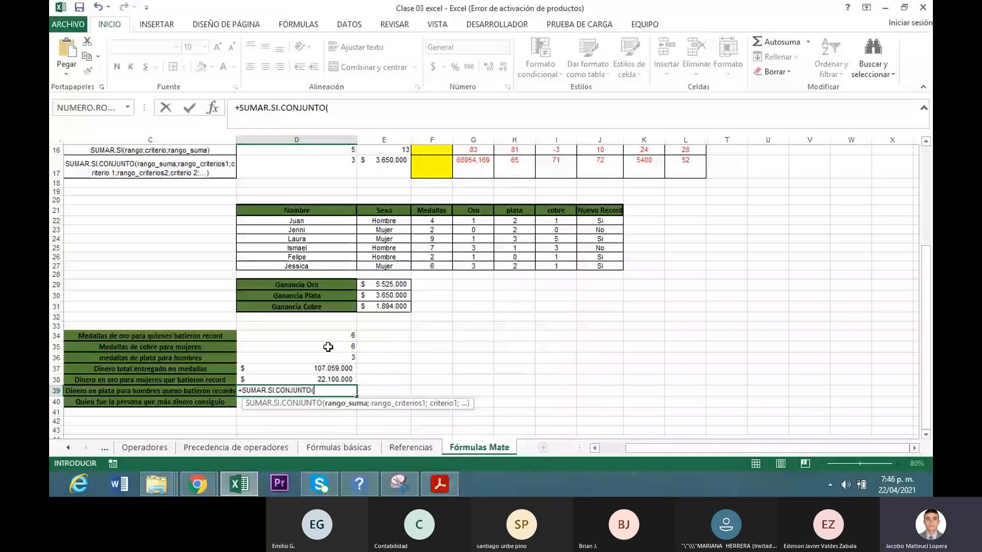
left_click(213, 108)
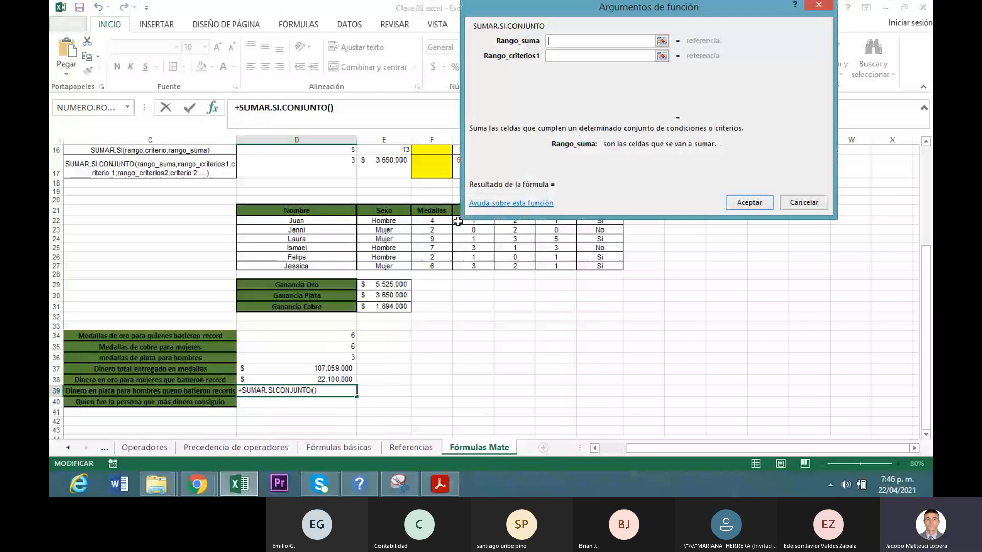
left_click_drag(473, 221, 505, 266)
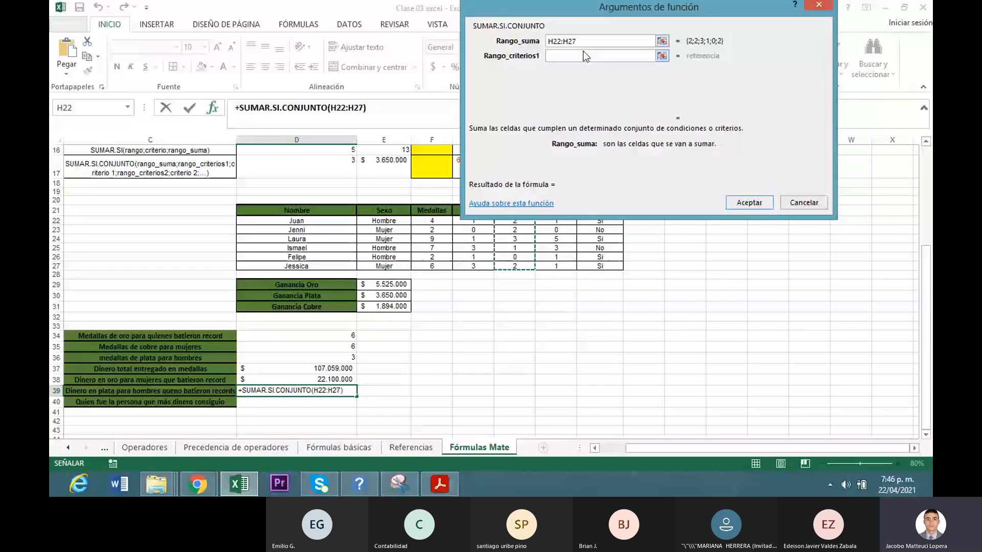
- Set the first criteria range of the D39 function to E22:E27 with criterion Hombre
left_click(584, 53)
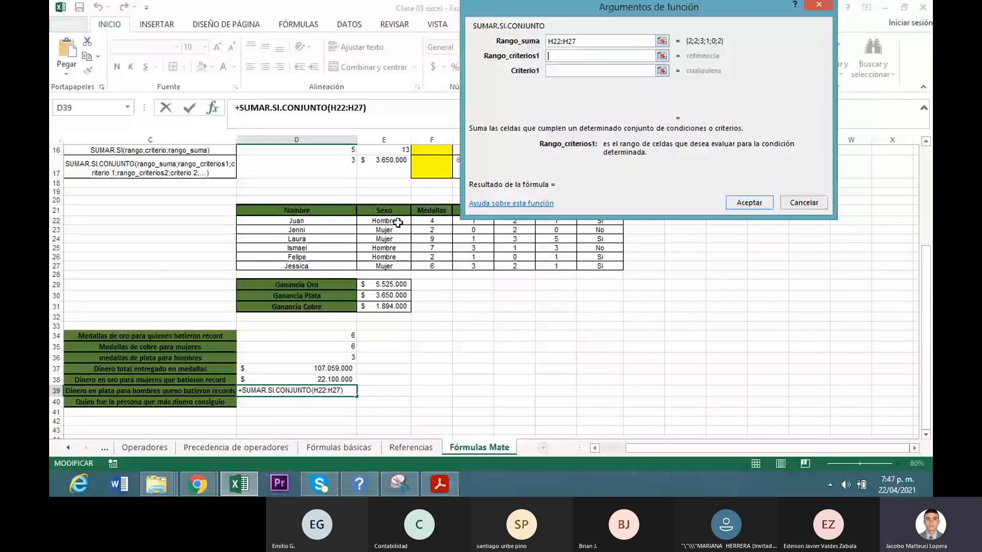
left_click_drag(398, 222, 388, 266)
left_click(571, 72)
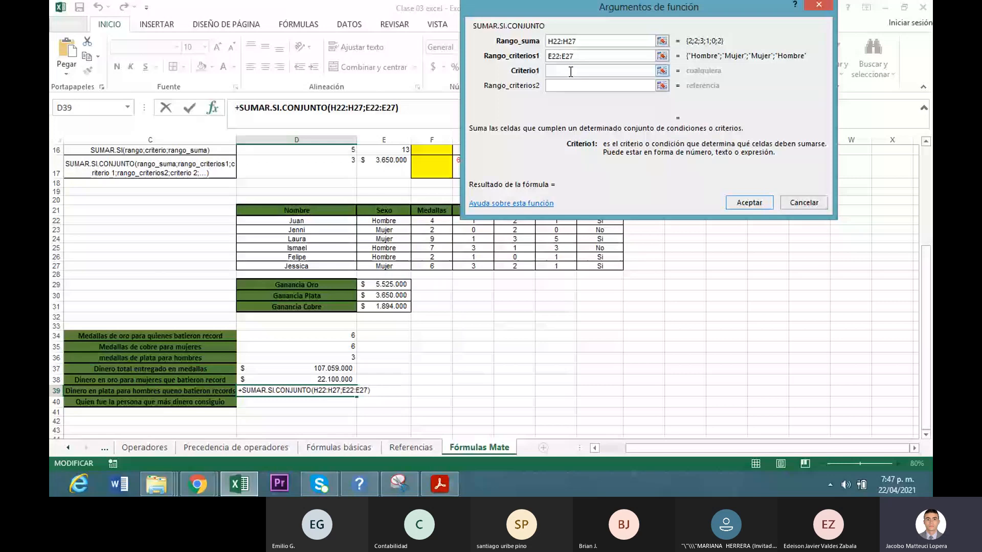
type("Hombre")
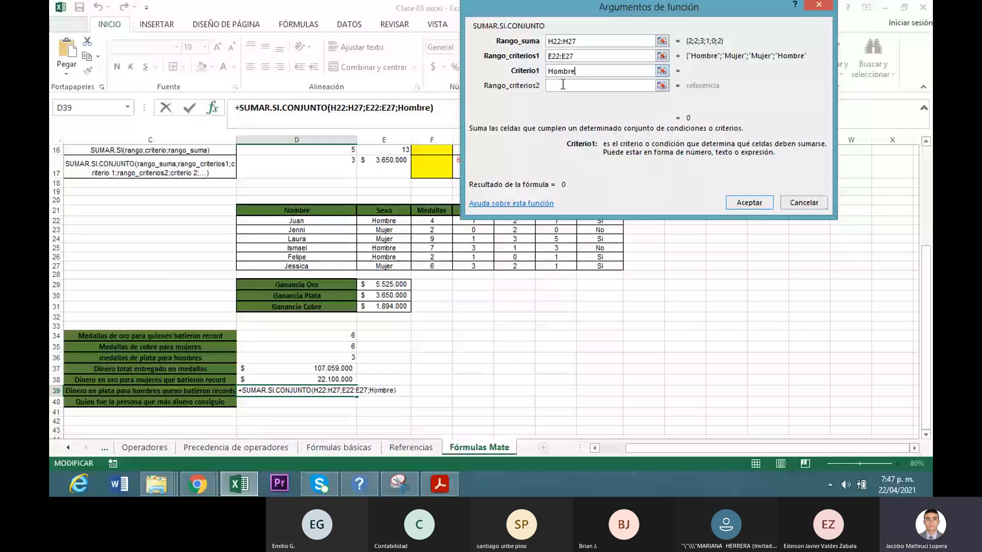
- Set the second criteria range to J22:J27 with criterion No and accept the D39 function arguments
left_click(563, 85)
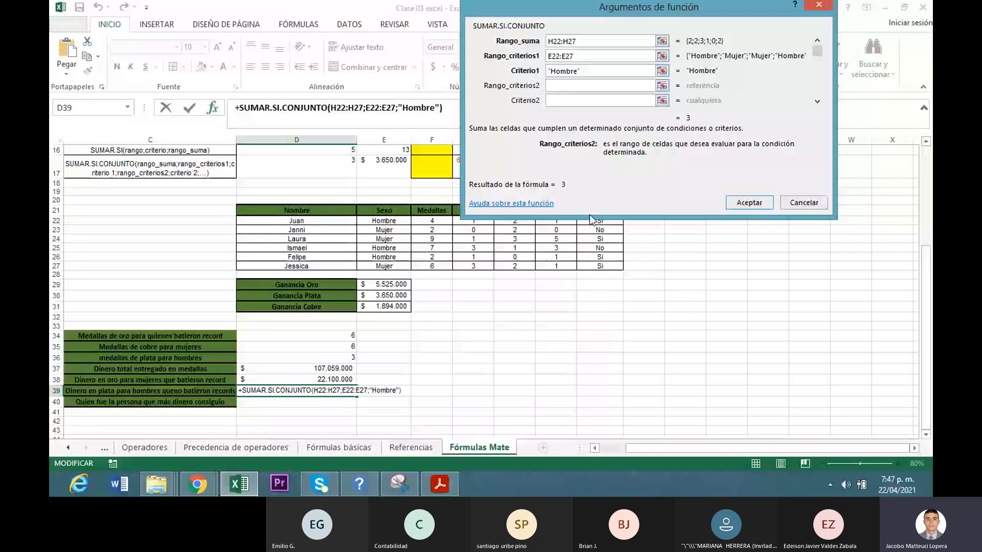
left_click_drag(593, 221, 596, 266)
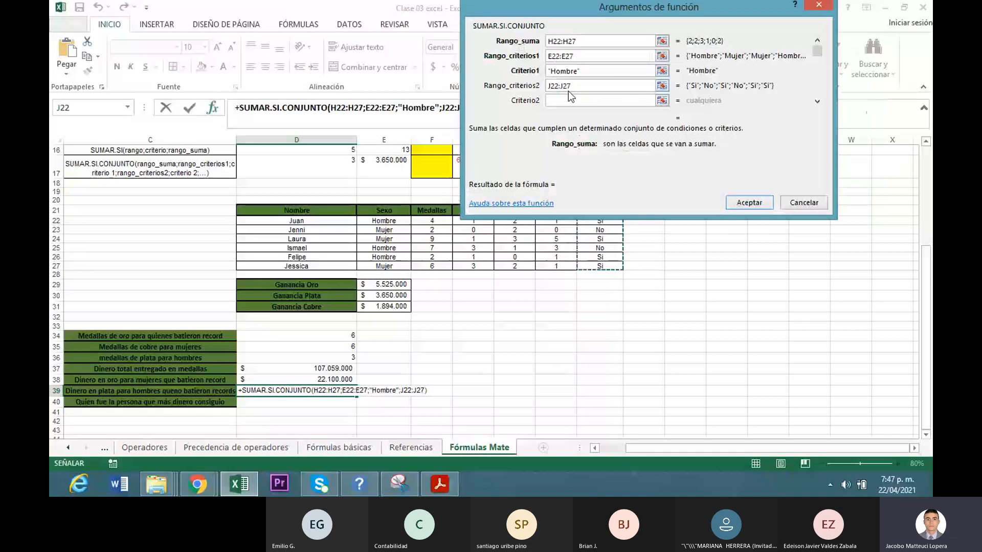
left_click(569, 100)
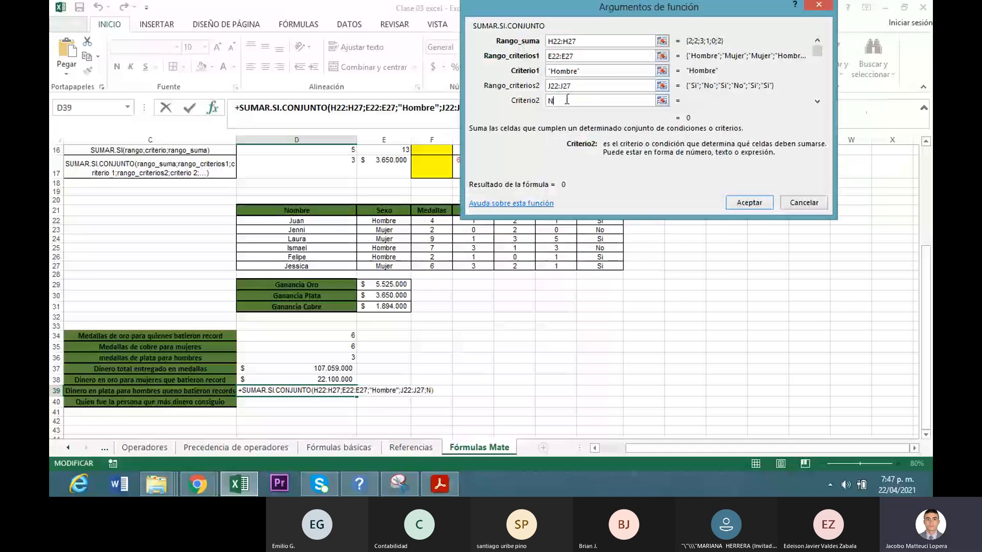
type("No")
key("Return")
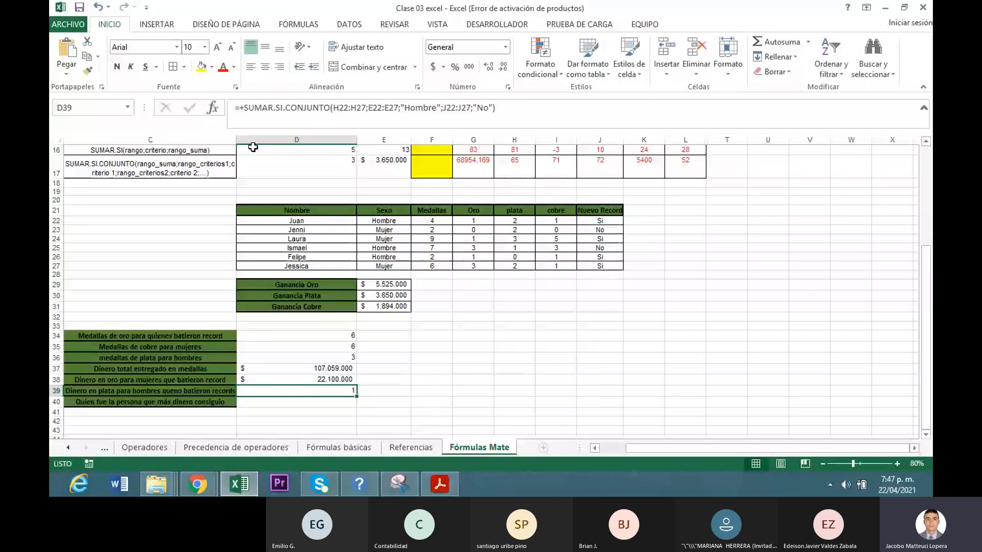
- Enclose the SUMAR.SI.CONJUNTO function in D39 in parentheses and multiply it by the silver prize in E30
left_click(246, 109)
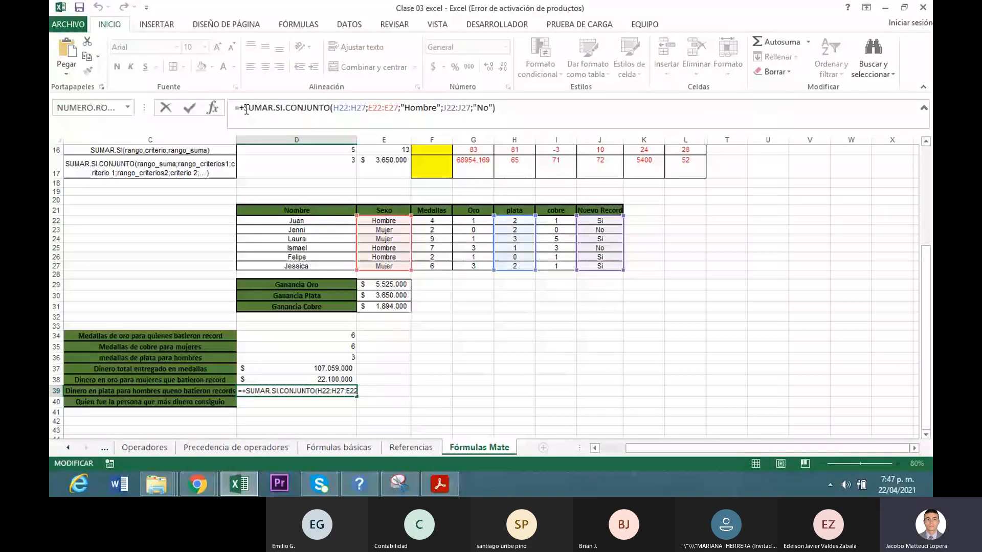
type("(")
left_click(539, 104)
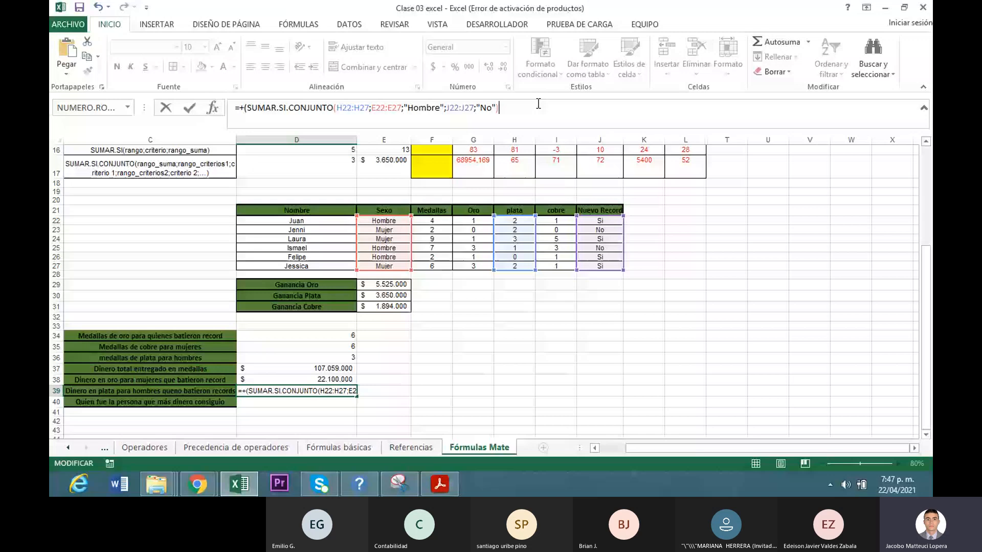
type(")*")
left_click(381, 296)
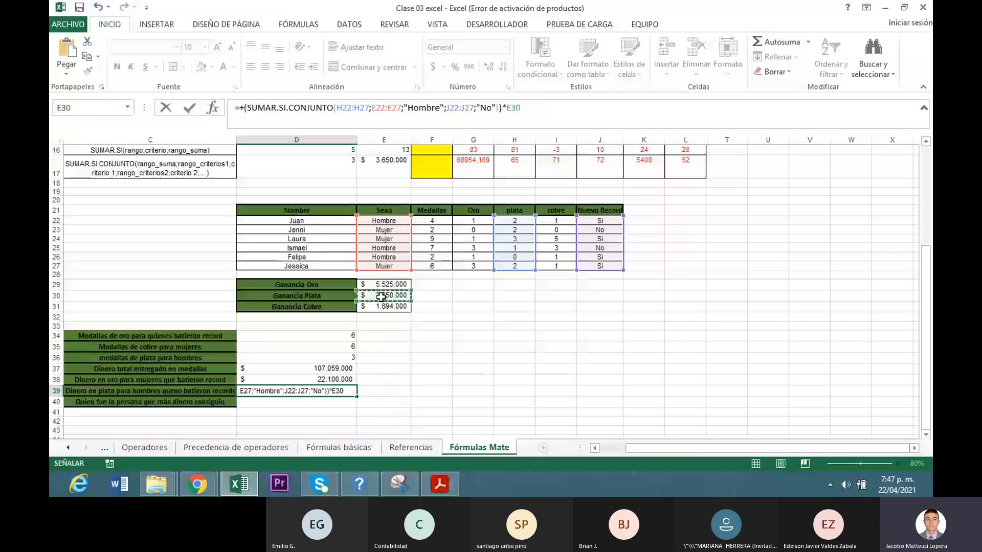
key("Return")
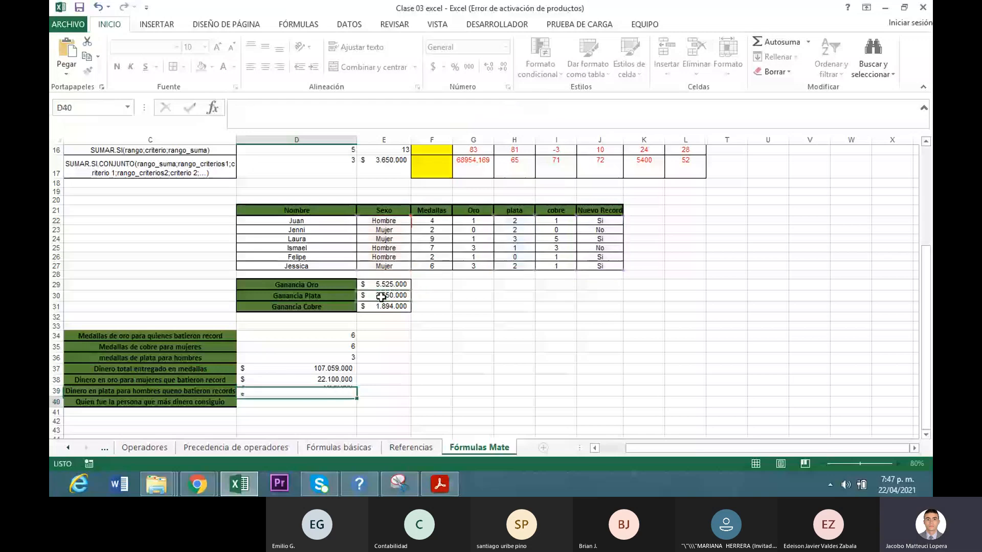
- Check the D39 answer against the Nuevo Record and plata entries in the medal table, then look at question cell D40
left_click(351, 391)
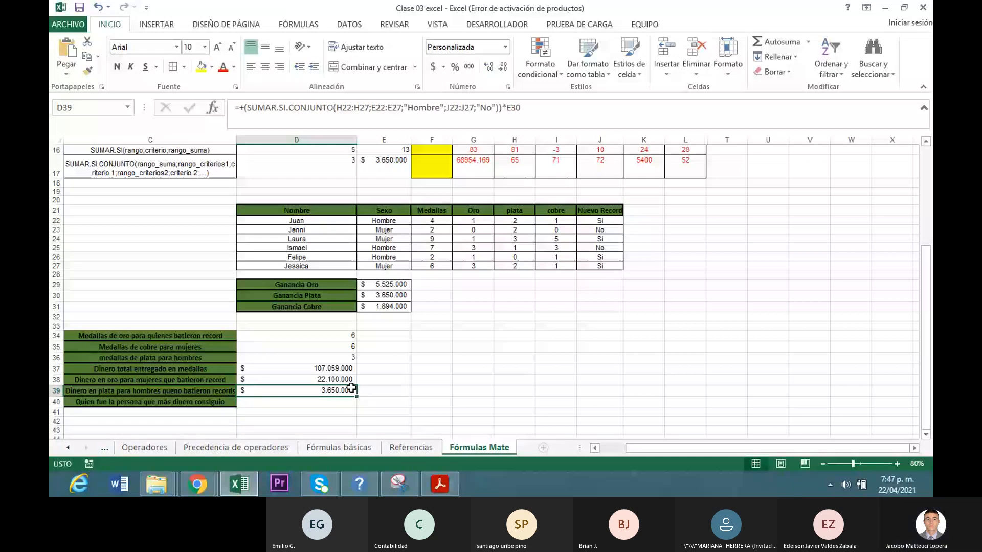
left_click_drag(606, 230, 603, 239)
left_click(605, 248)
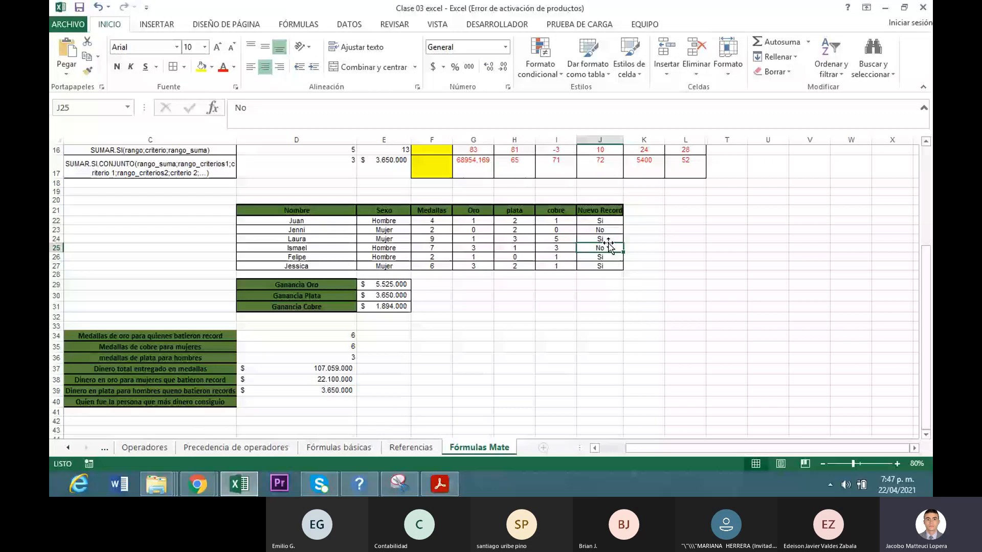
left_click(525, 250)
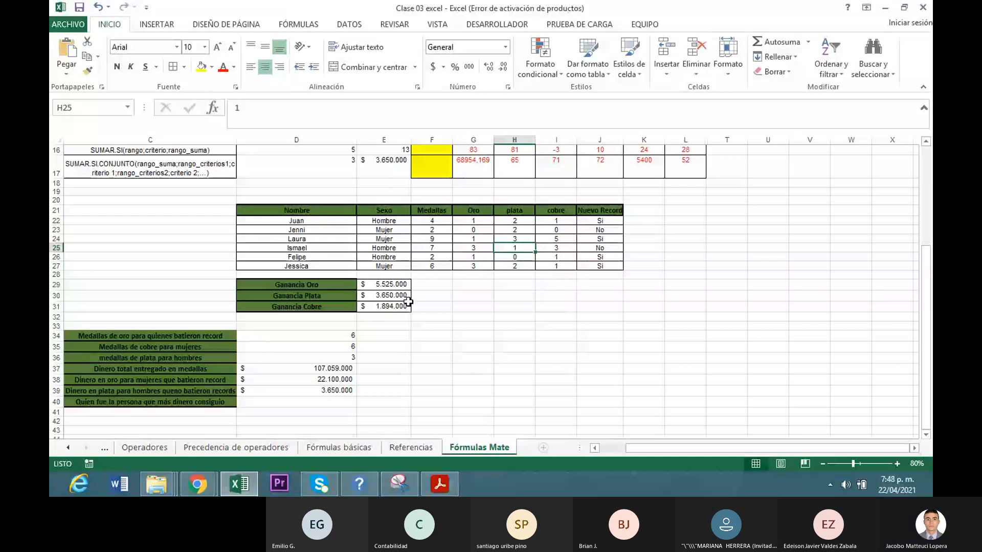
left_click(317, 400)
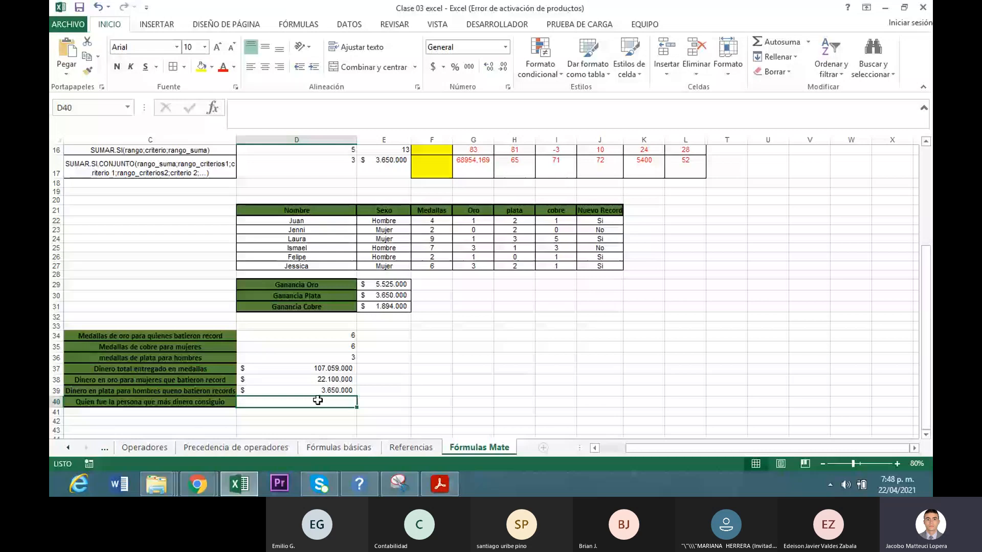
- Add the column header "total $" in K21, beside Nuevo Record
left_click(655, 210)
type("+")
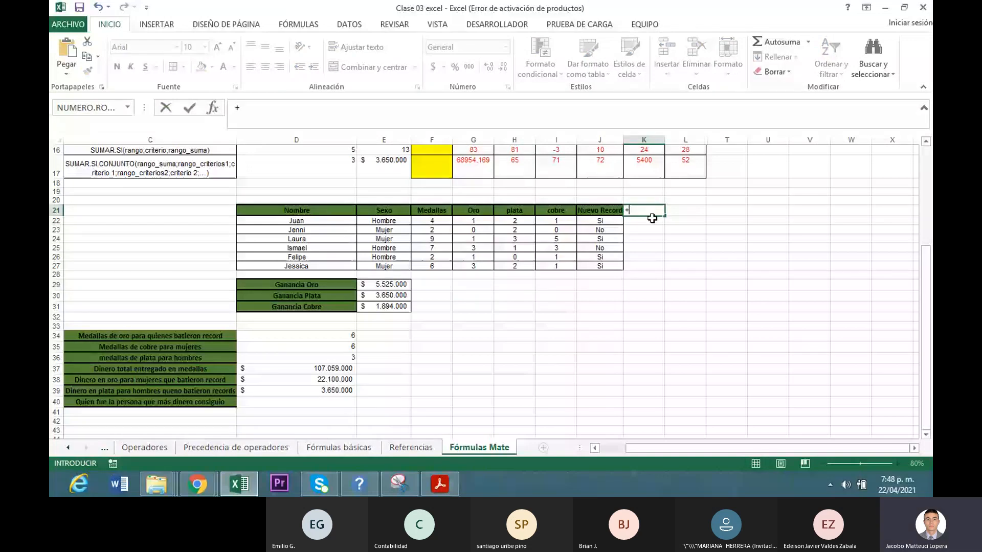
key("BackSpace")
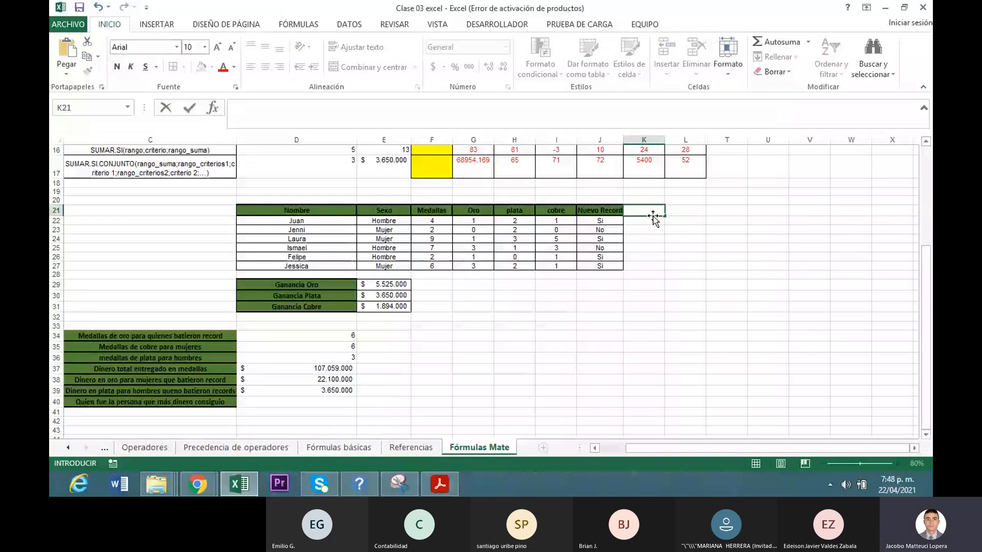
type("total $")
key("Return")
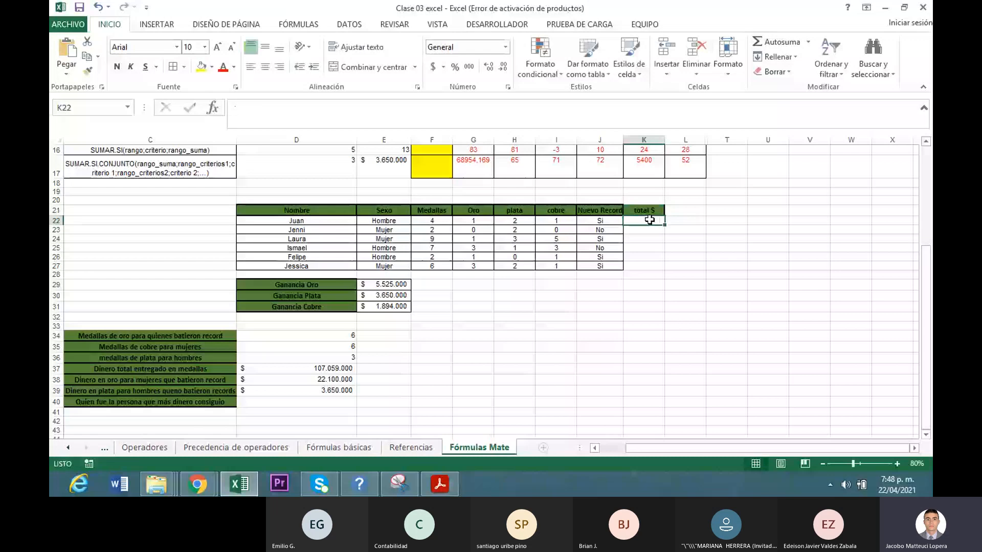
- Start the K22 formula with gold medals times gold prize plus silver medals times silver prize: +G22*E29+H22*E30
type("+")
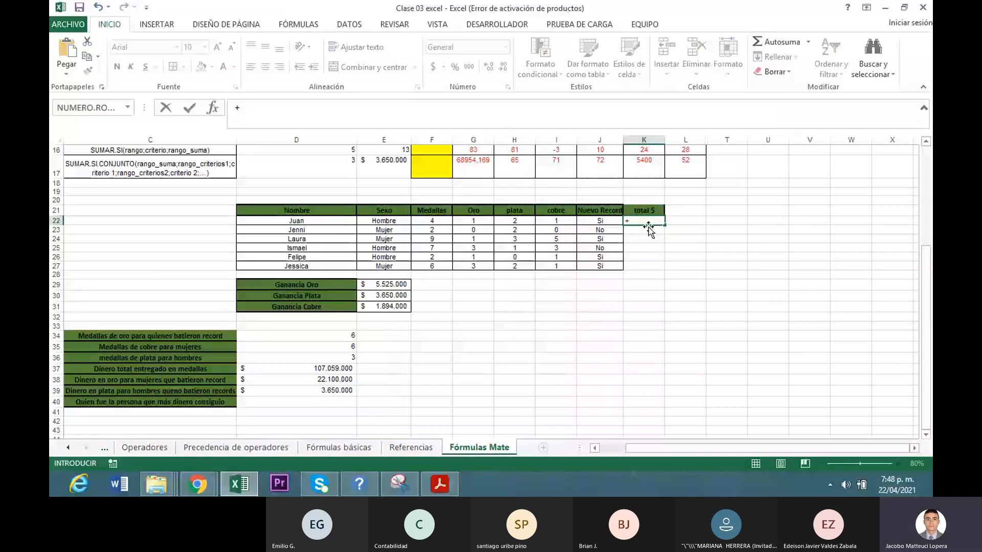
left_click(471, 220)
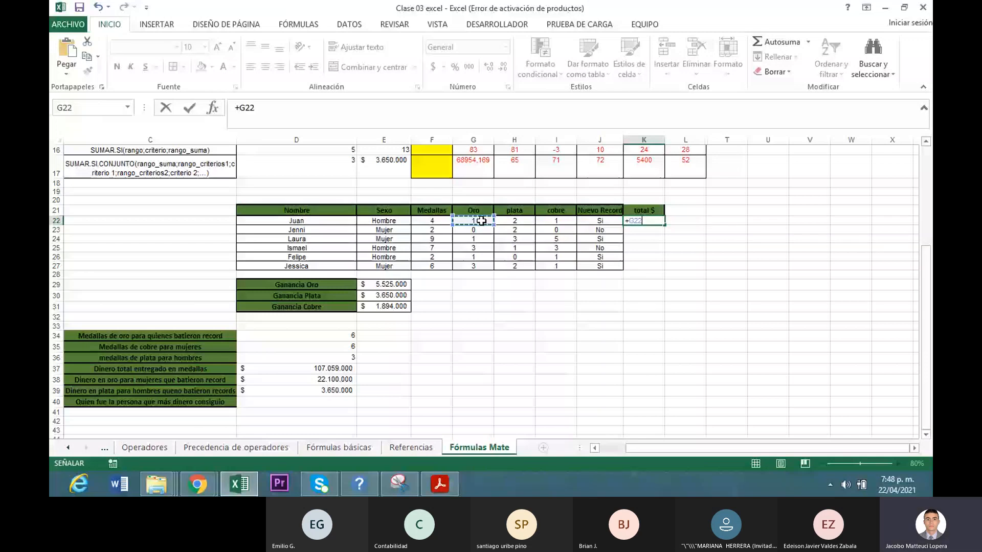
type("*")
left_click(372, 288)
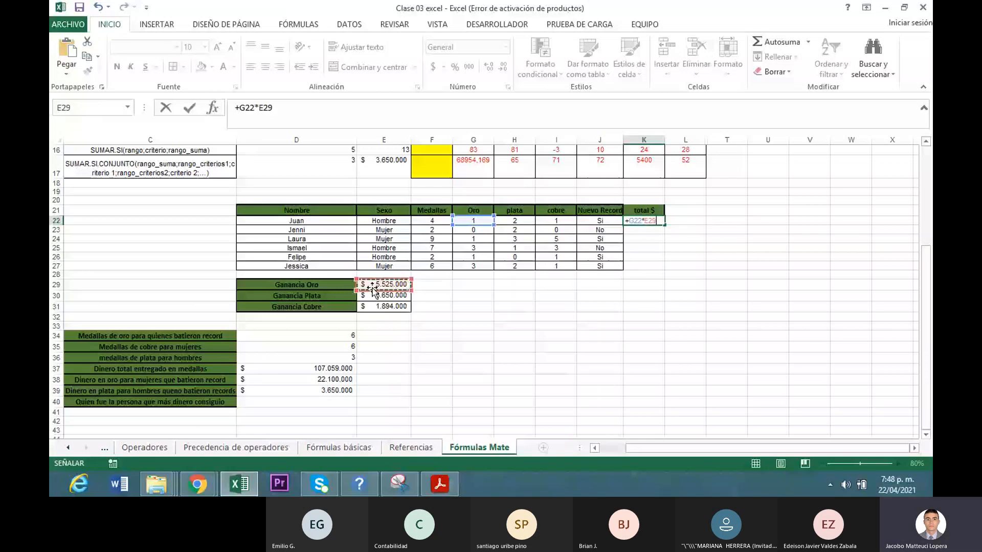
type("+")
left_click(511, 221)
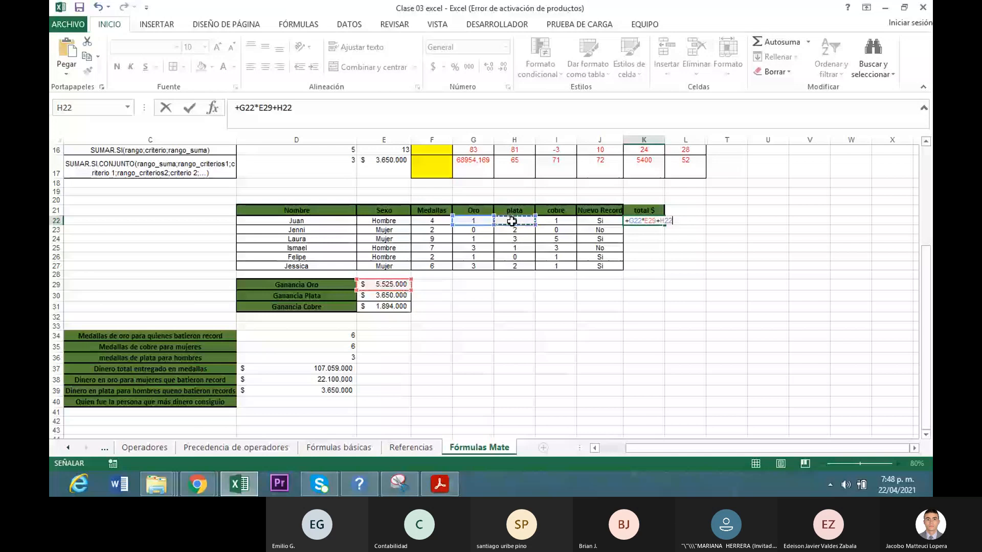
type("*")
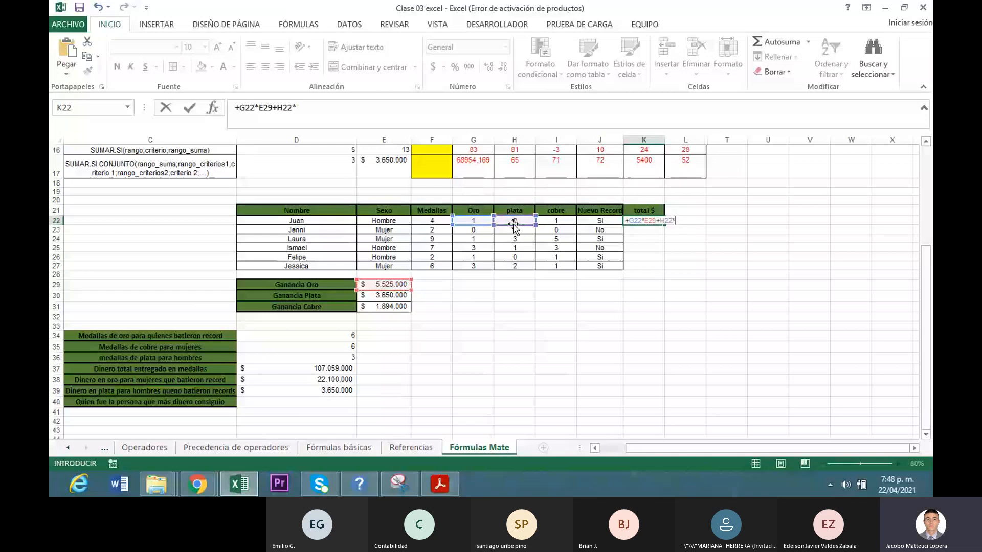
left_click(404, 295)
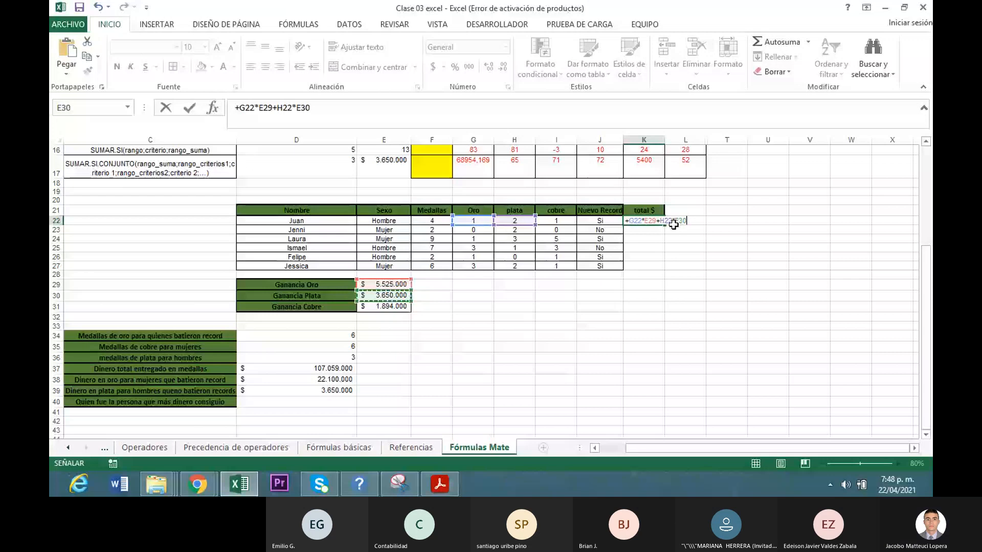
- Complete the K22 formula by adding bronze medals times the bronze prize, I22*E31, and enter it
type("+")
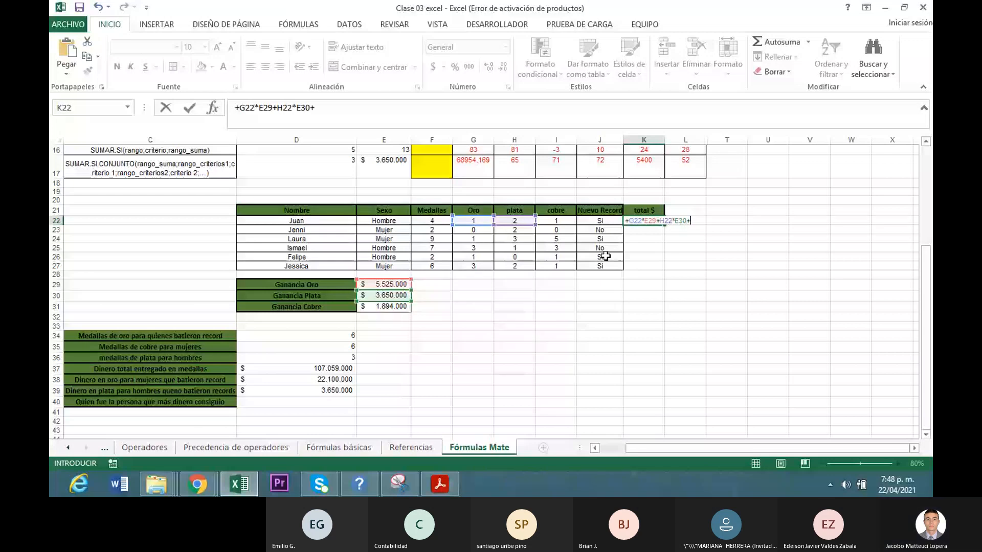
left_click(540, 221)
type("*")
left_click(379, 308)
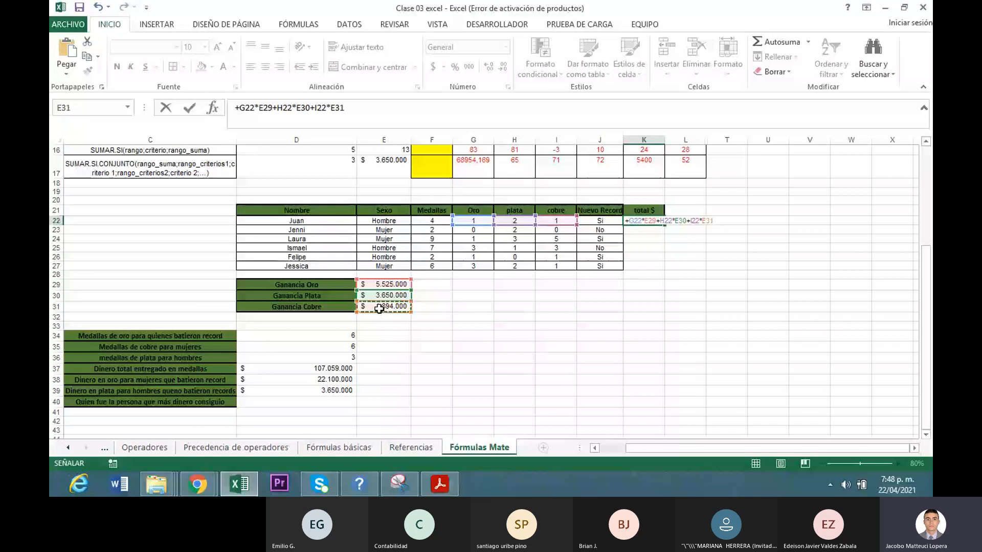
key("Return")
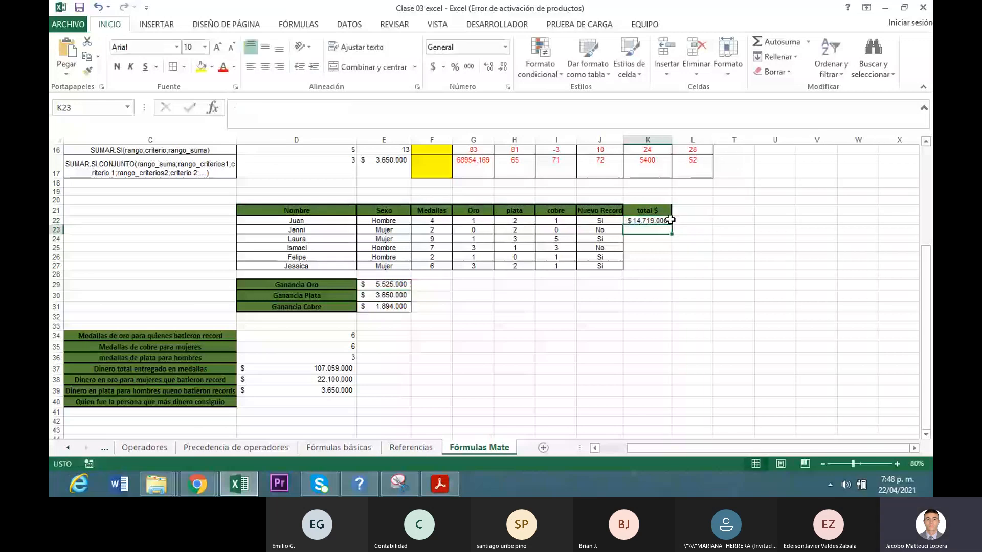
- Fill the K22 formula down through K27 and open the copied formula in K23 to inspect its references
left_click(670, 220)
left_click_drag(671, 225, 667, 270)
left_click(645, 229)
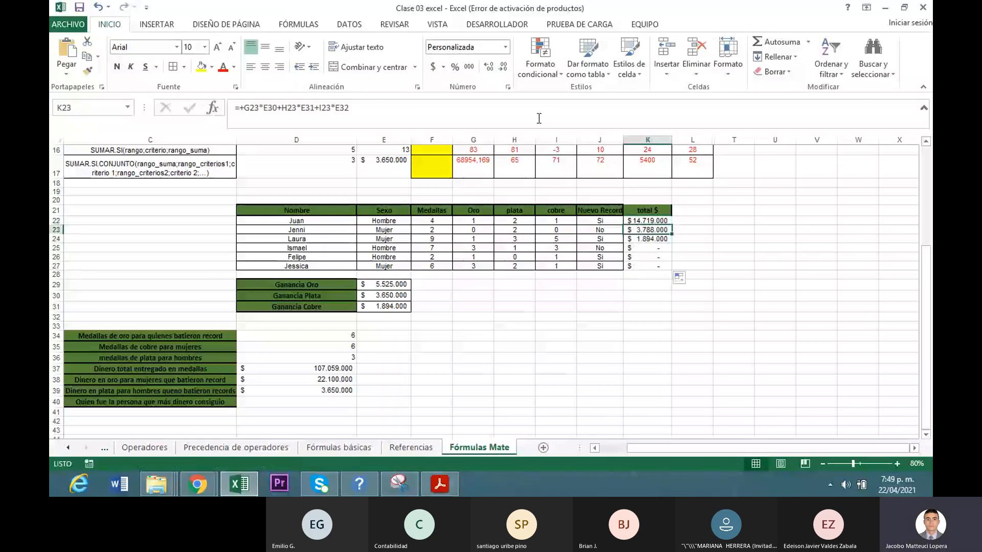
left_click(539, 117)
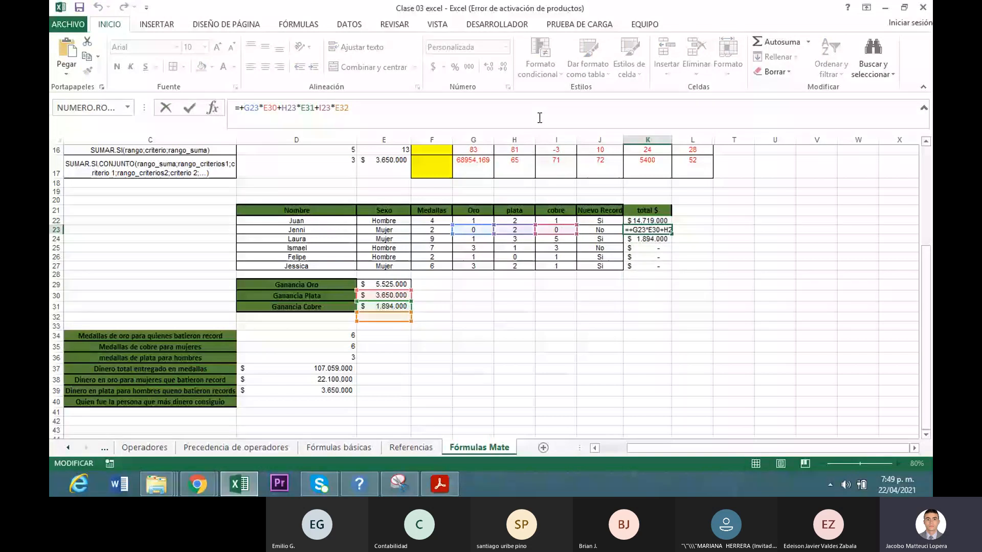
- Make the prize references in the K22 formula absolute: G22*$E$29+H22*$E$30+I22*$E$31
key("Return")
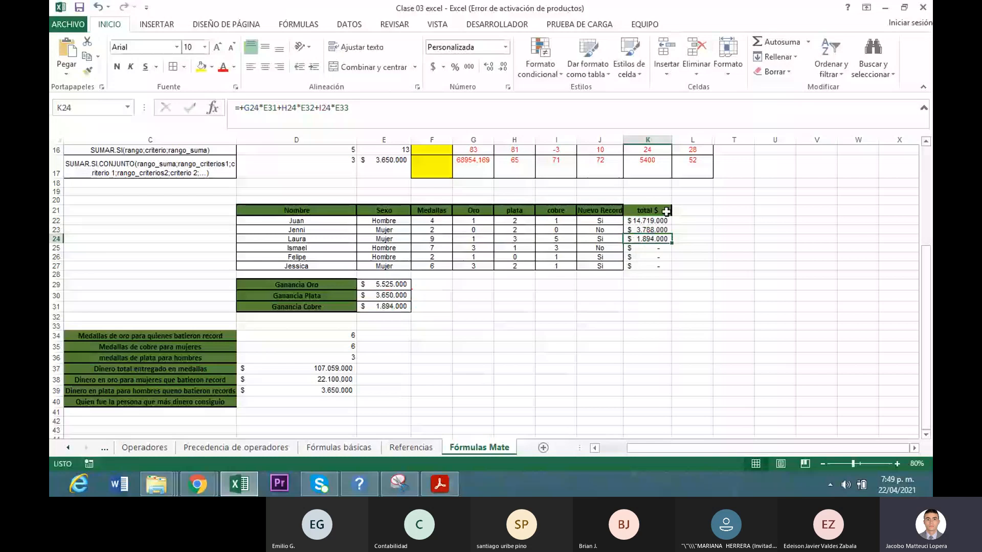
double_click(654, 220)
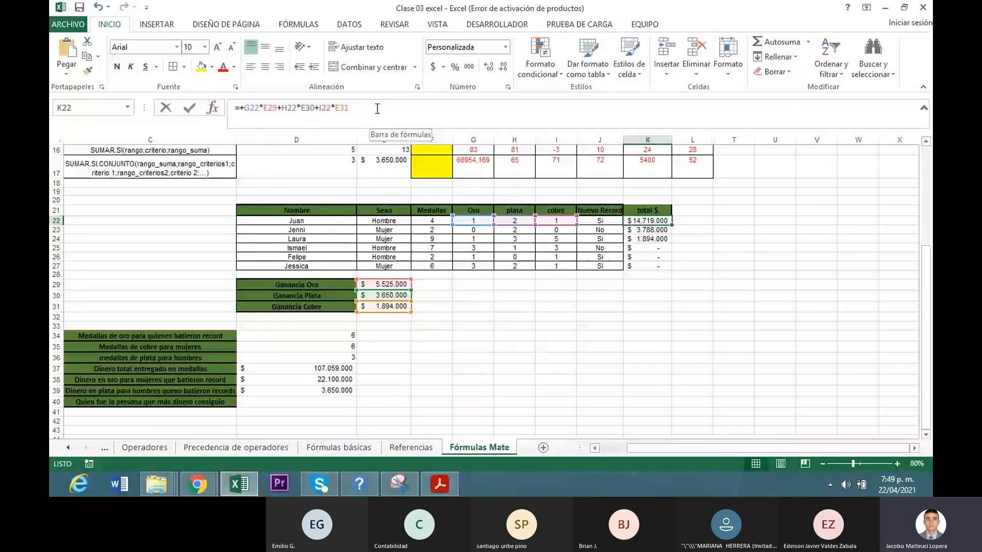
left_click(275, 119)
key("F4")
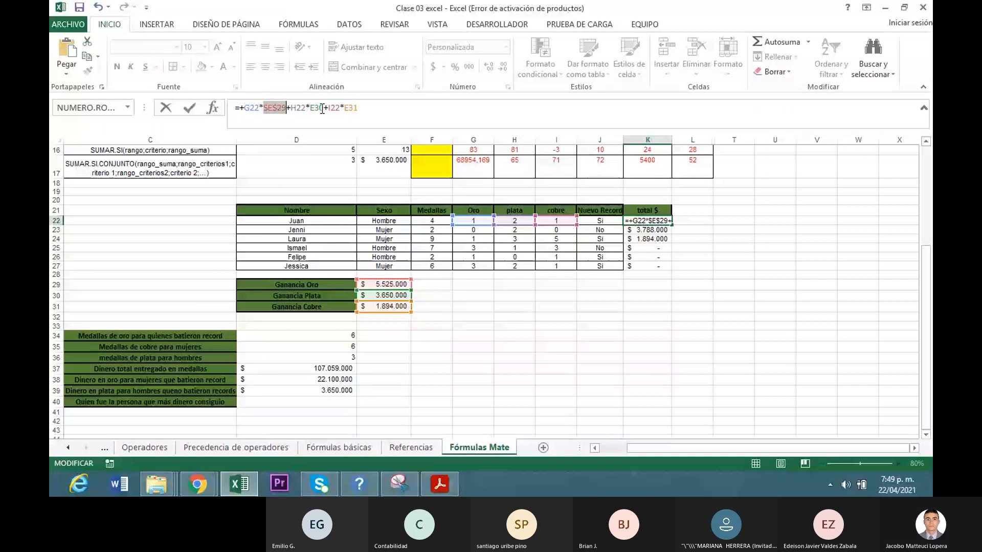
left_click(322, 108)
key("F4")
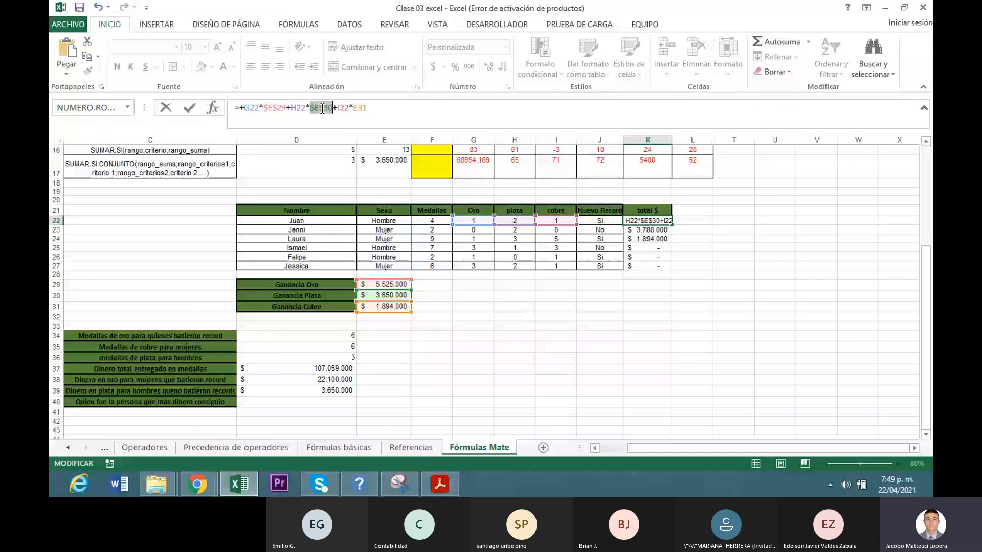
left_click(360, 108)
key("Return")
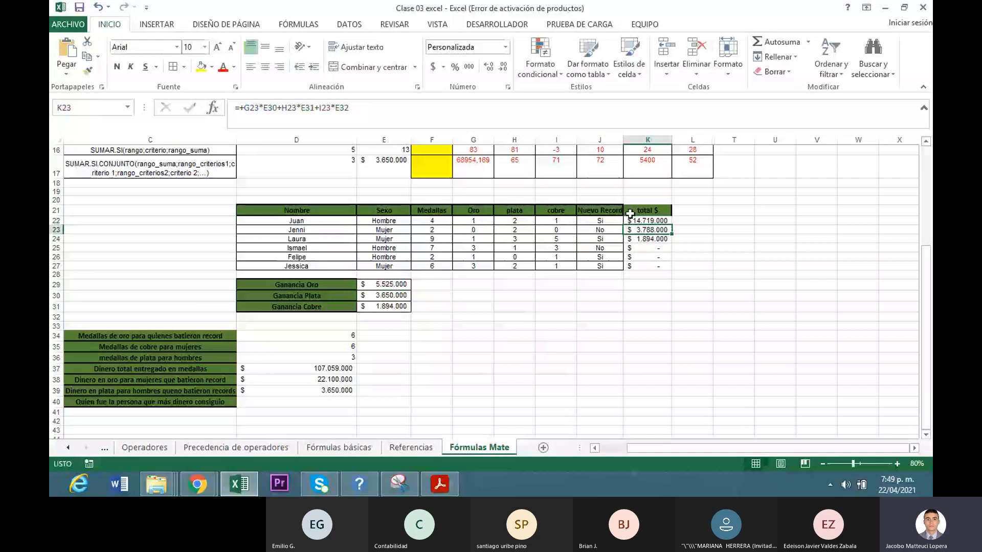
- Fill the K22 formula down through K27 and compare the athletes' prize totals in the total $ column
left_click(632, 219)
left_click_drag(672, 225, 658, 246)
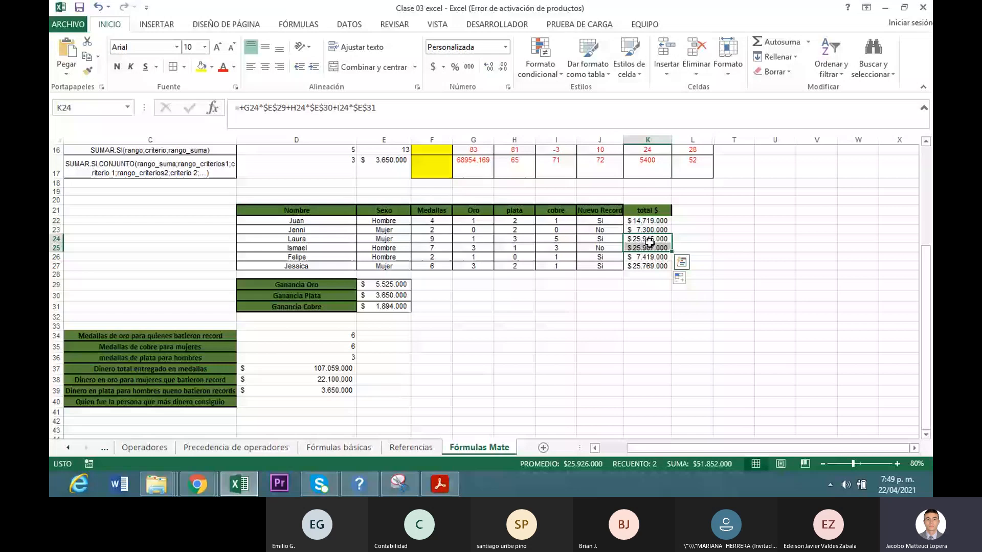
left_click(657, 239)
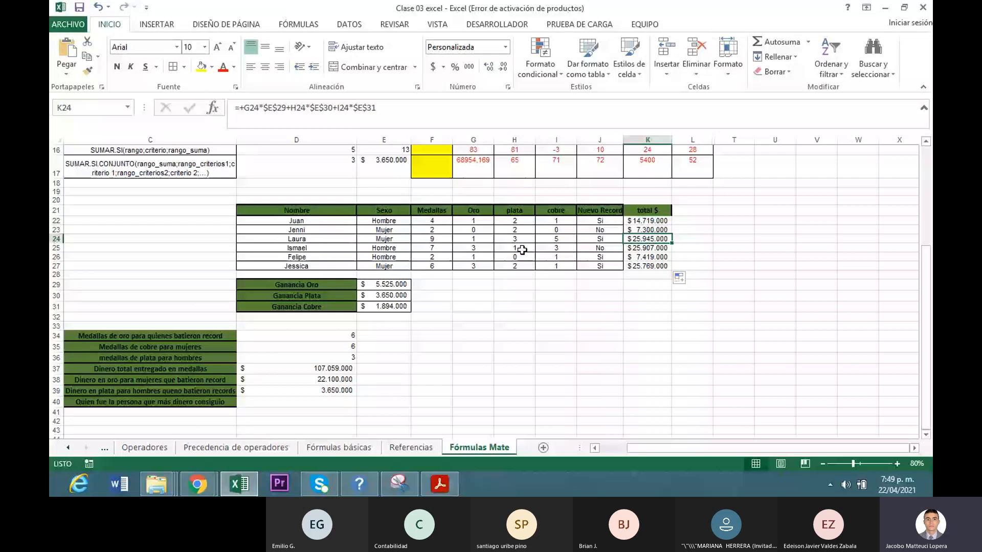
left_click(490, 249)
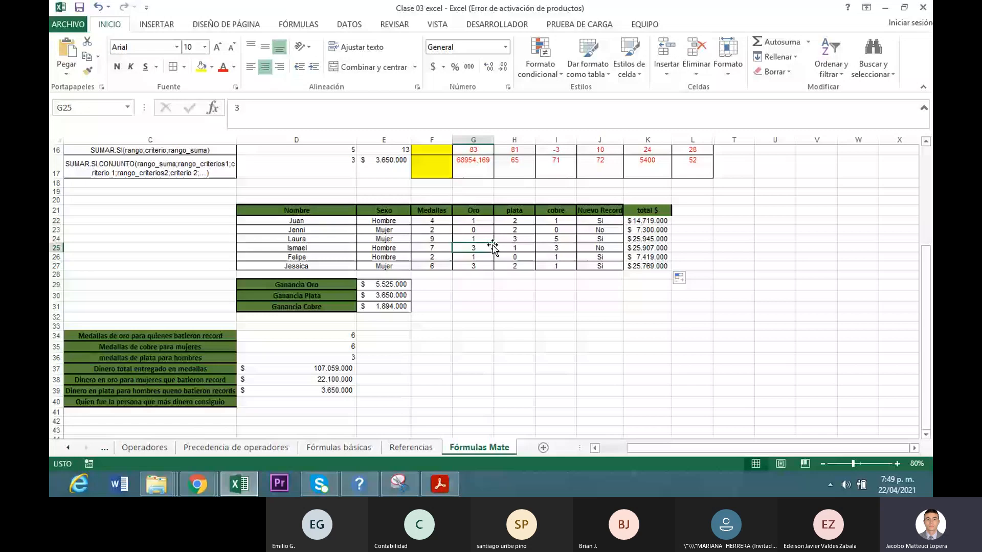
left_click_drag(648, 221, 649, 265)
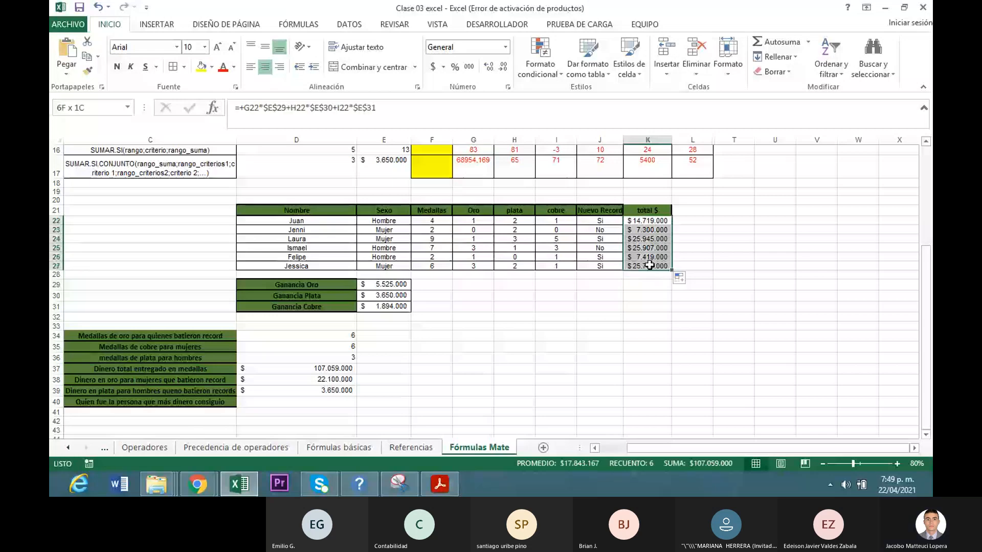
left_click(510, 411)
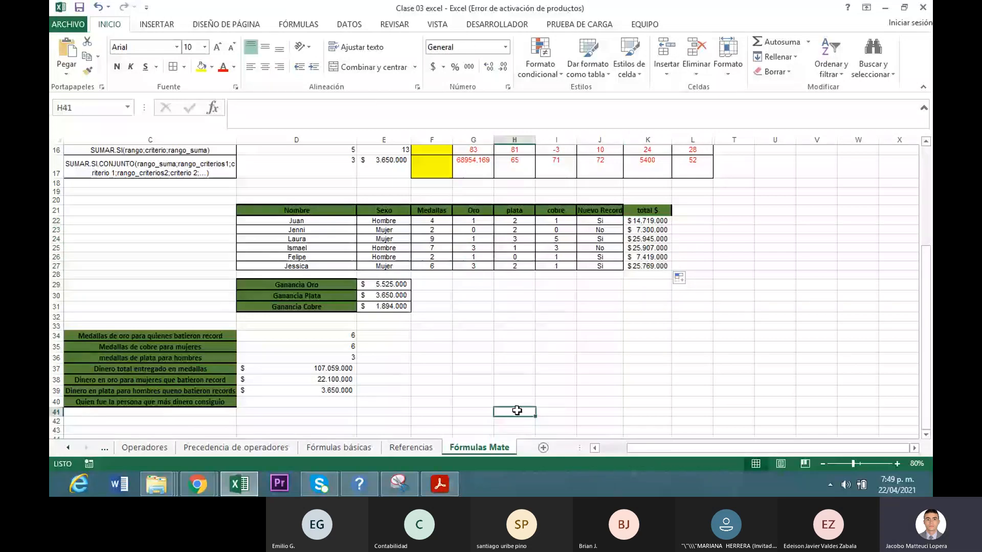
- Enter the first name of the athlete with the highest total $ in D40 as the top earner
left_click(344, 403)
type("Laura")
left_click(343, 403)
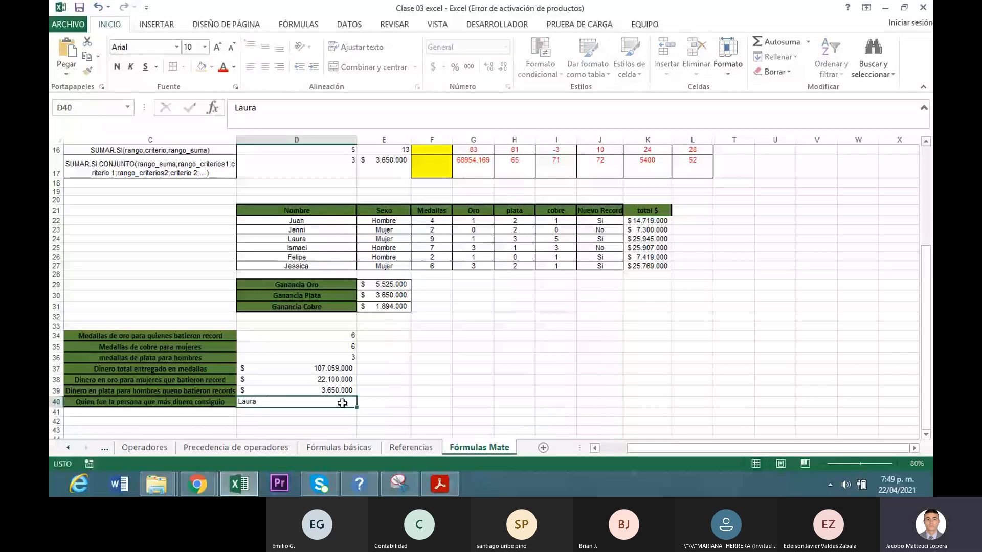
key("Return")
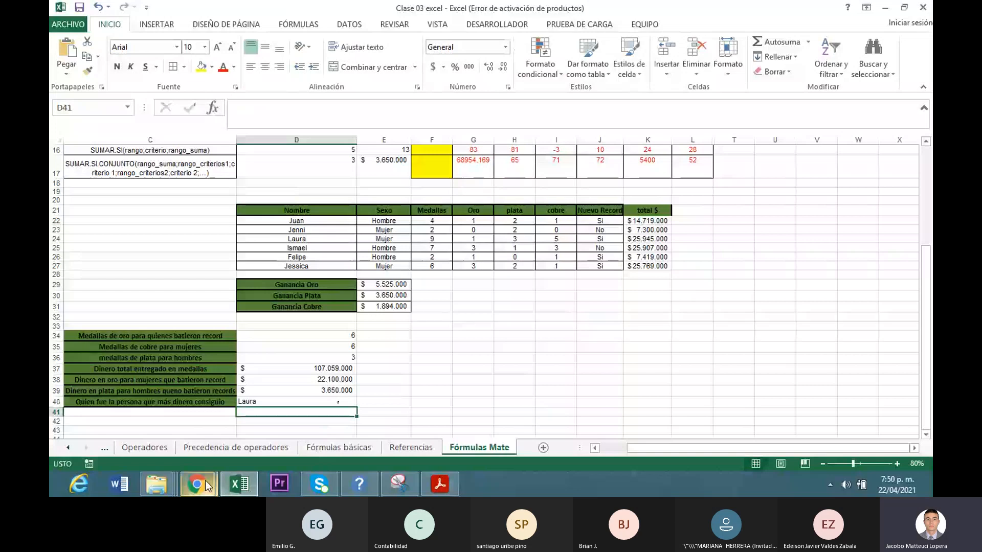
- Switch to the Microsoft Teams meeting in Chrome and show its additional meeting actions
mouse_move(205, 480)
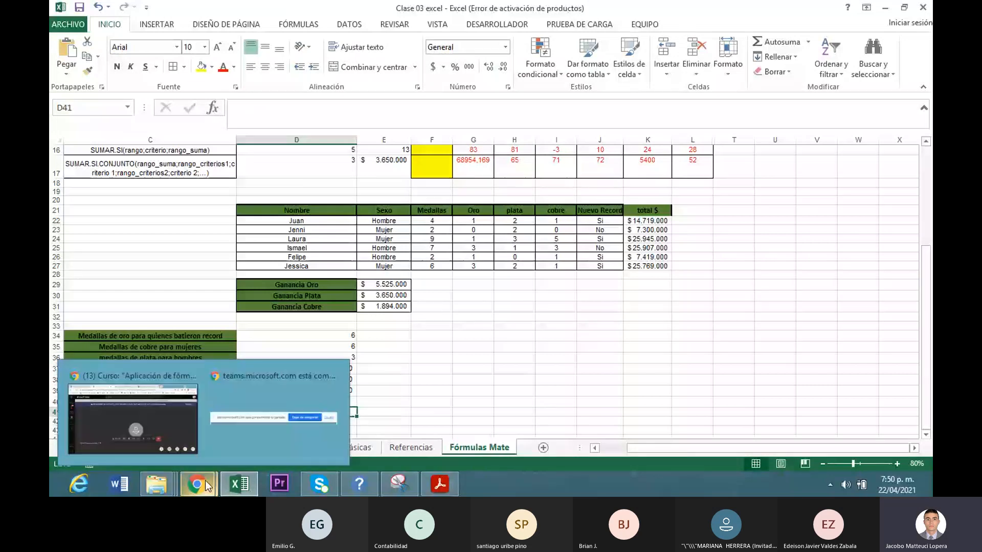
left_click(133, 418)
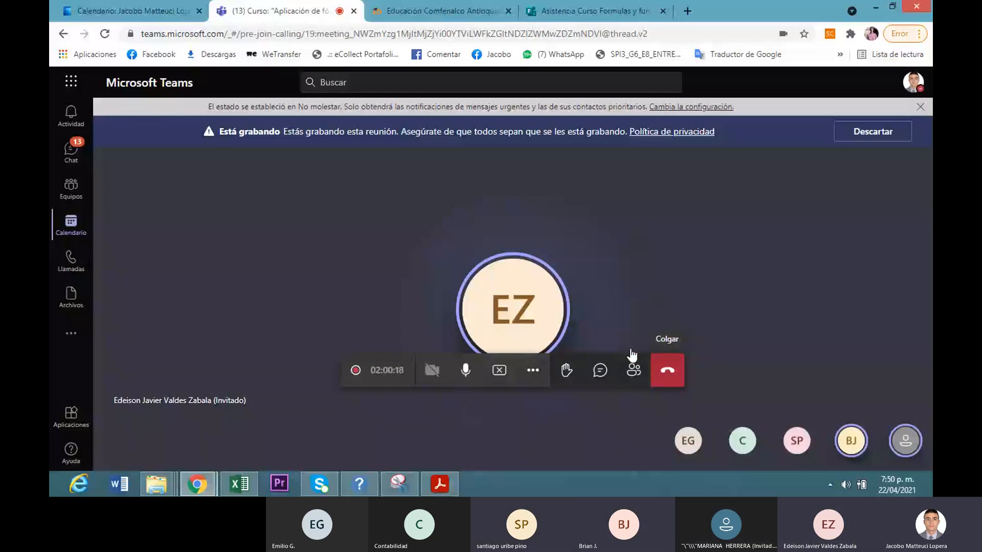
left_click(532, 378)
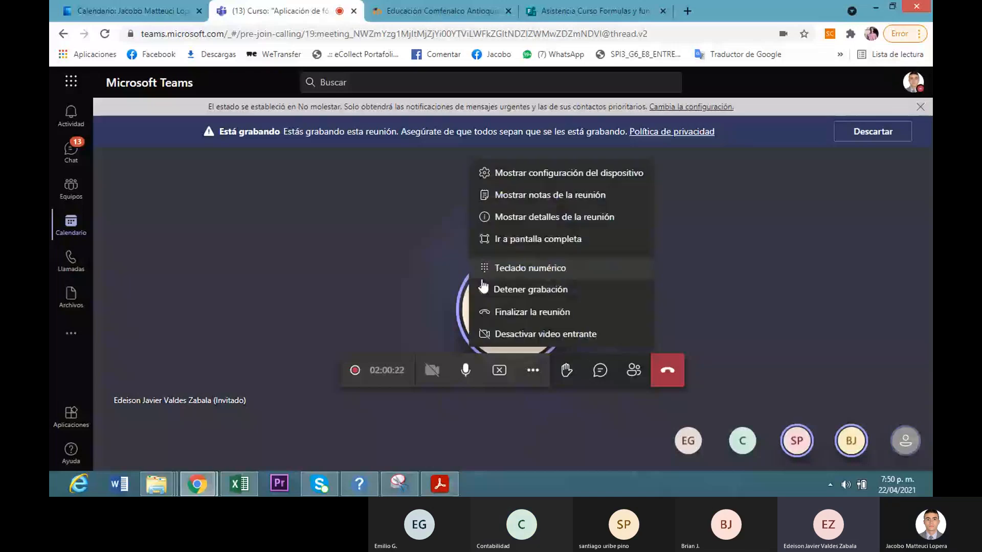